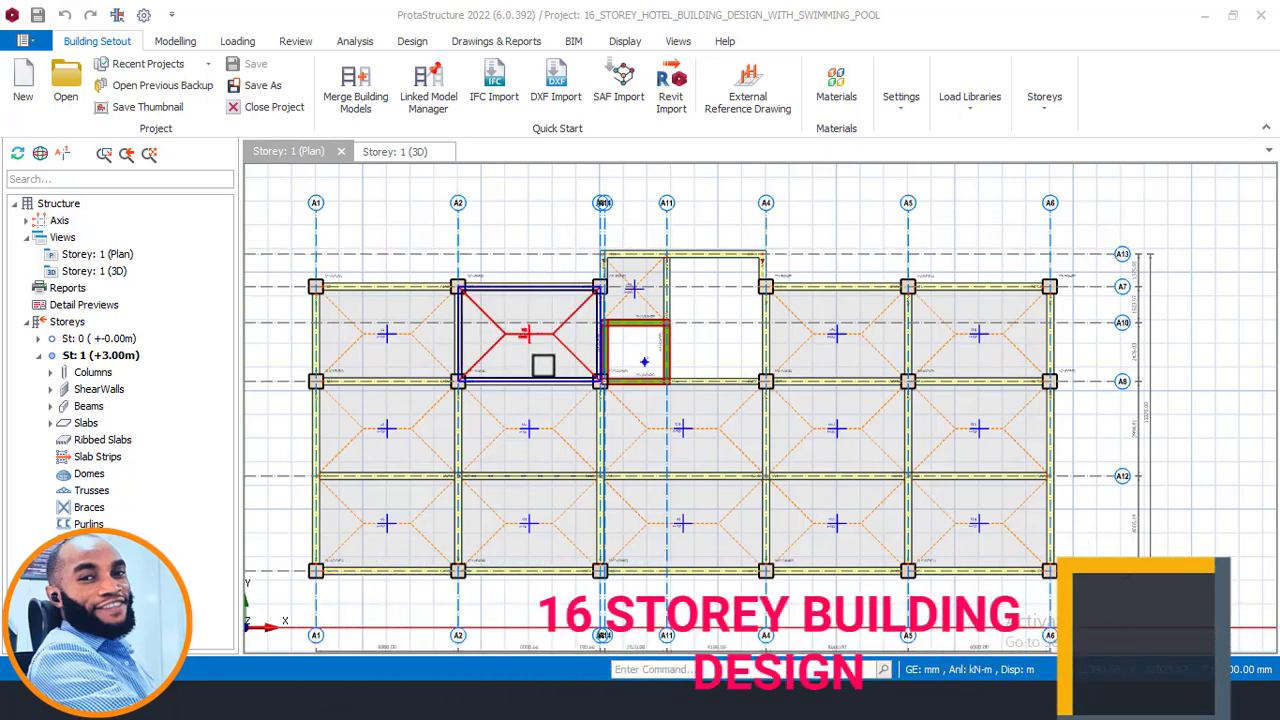
pyautogui.scroll(-1, 610, 322)
pyautogui.scroll(1, 610, 324)
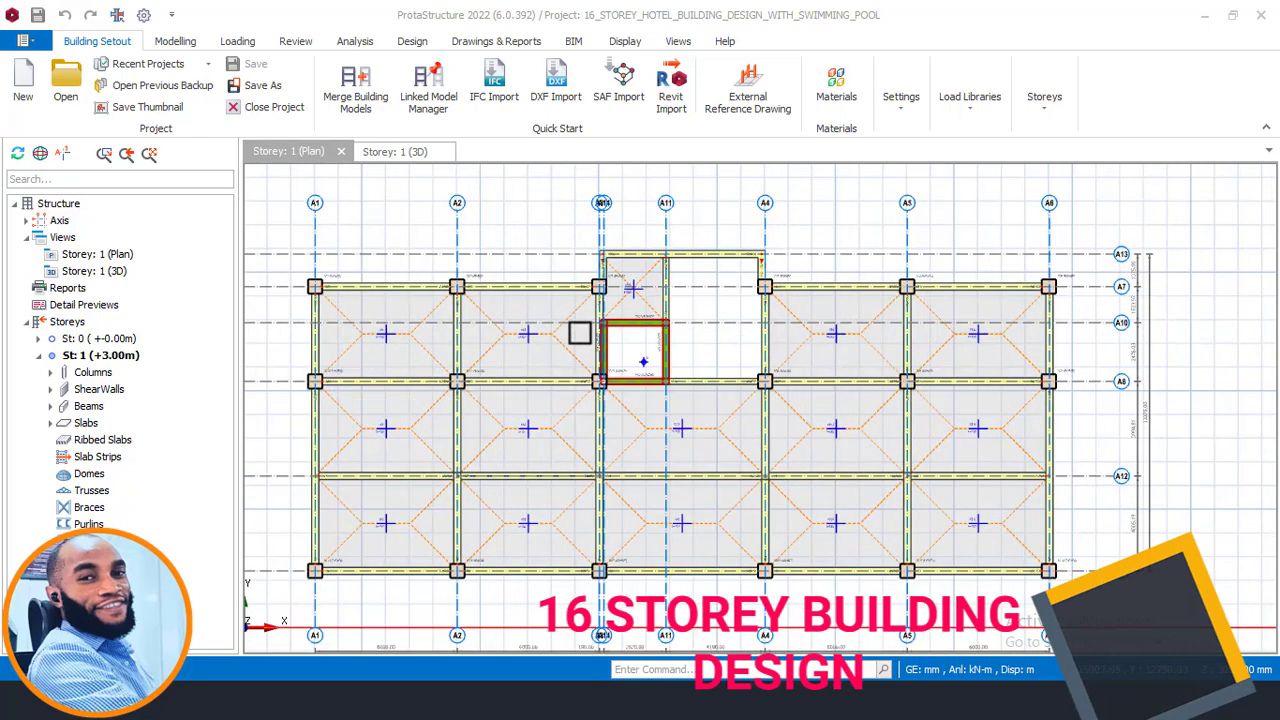
pyautogui.moveTo(570, 325); pyautogui.dragTo(587, 318, button='middle')
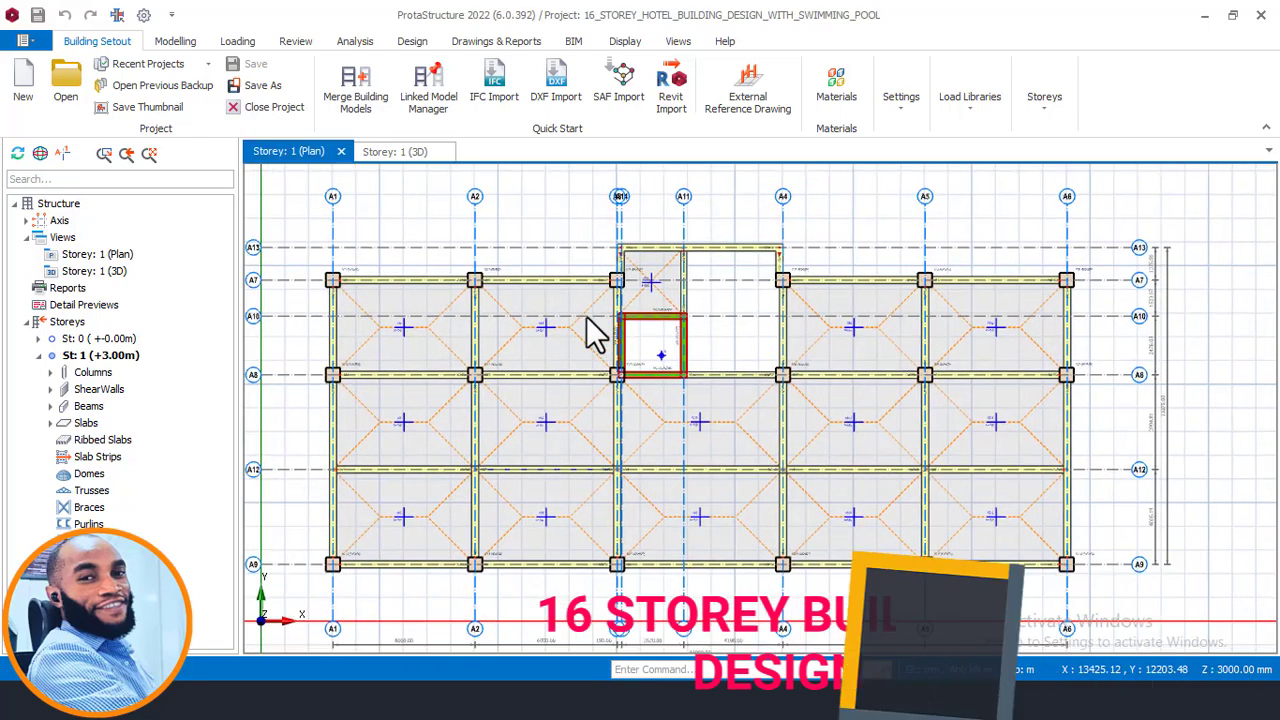
pyautogui.click(400, 156)
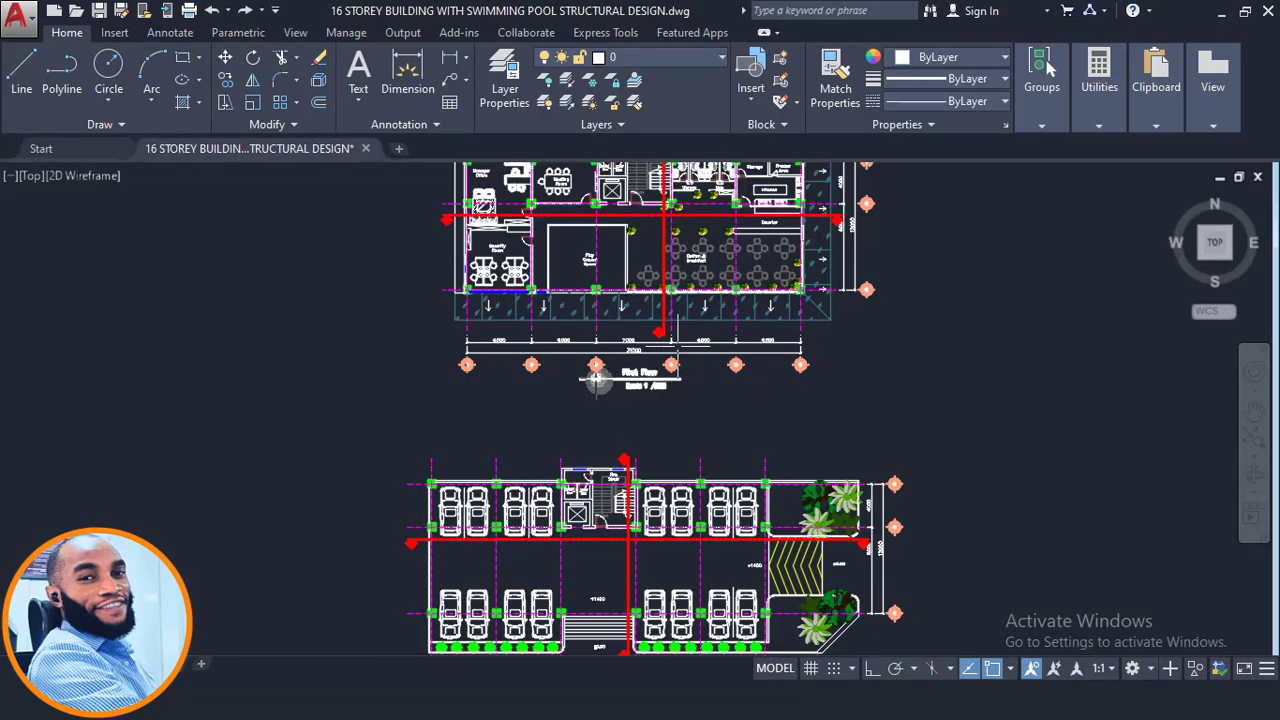
# - Switch to AutoCAD and browse the hotel drawing's floor plans and elevations, zooming into the ground floor plan
pyautogui.scroll(-6, 680, 346)
pyautogui.moveTo(699, 318); pyautogui.dragTo(845, 233, button='middle')
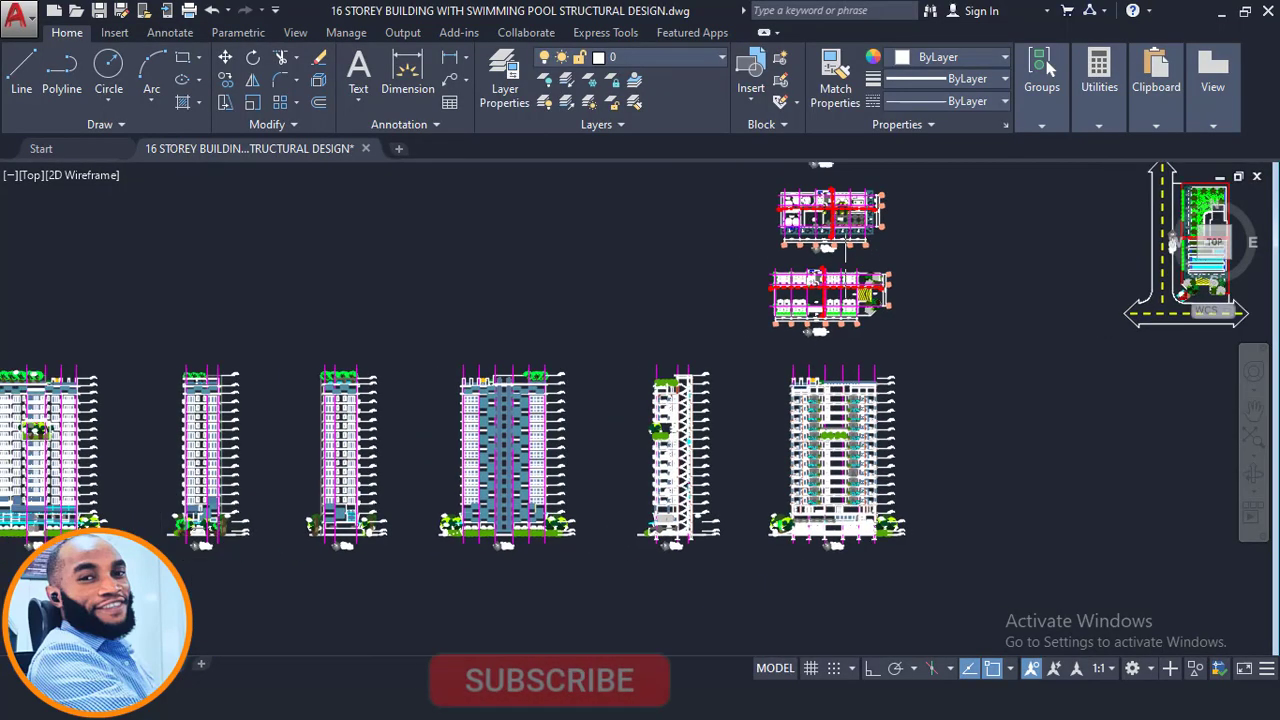
pyautogui.moveTo(697, 316); pyautogui.dragTo(841, 329, button='middle')
pyautogui.scroll(-2, 842, 329)
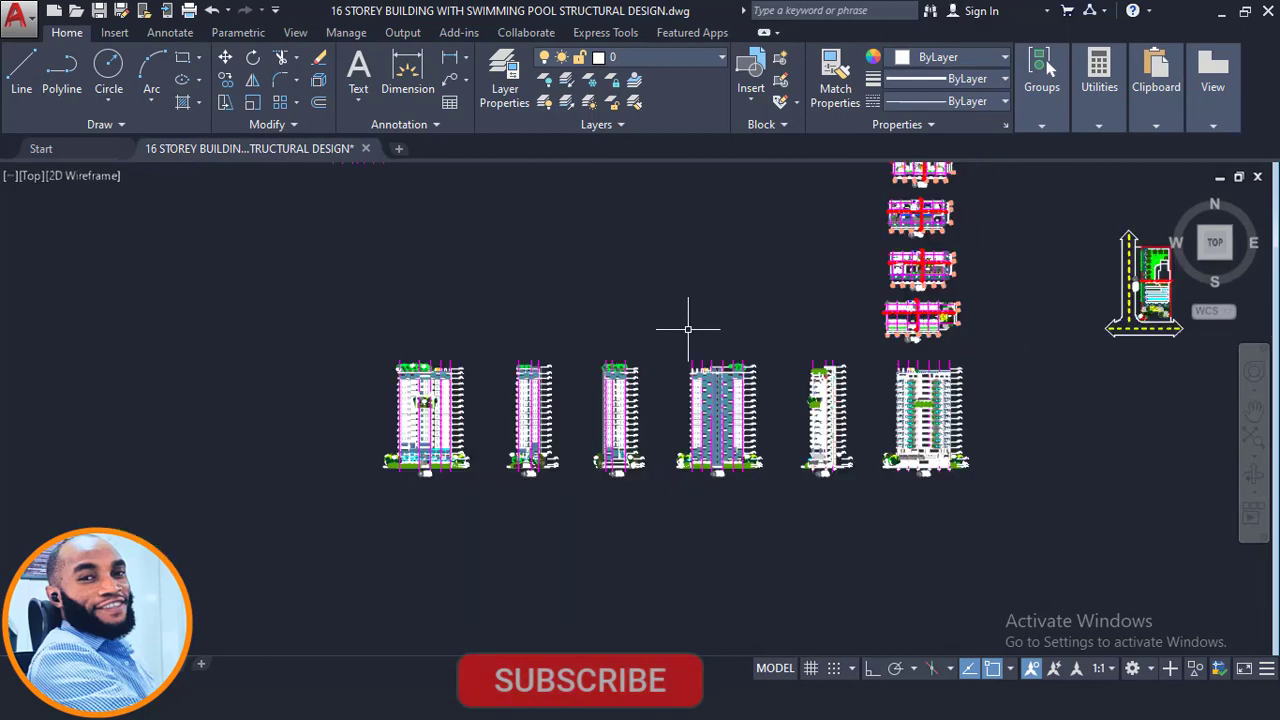
pyautogui.moveTo(670, 364)
pyautogui.mouseDown(button='middle')
pyautogui.moveTo(680, 417)
pyautogui.moveTo(654, 449)
pyautogui.mouseUp(button='middle')
pyautogui.scroll(6, 295, 223)
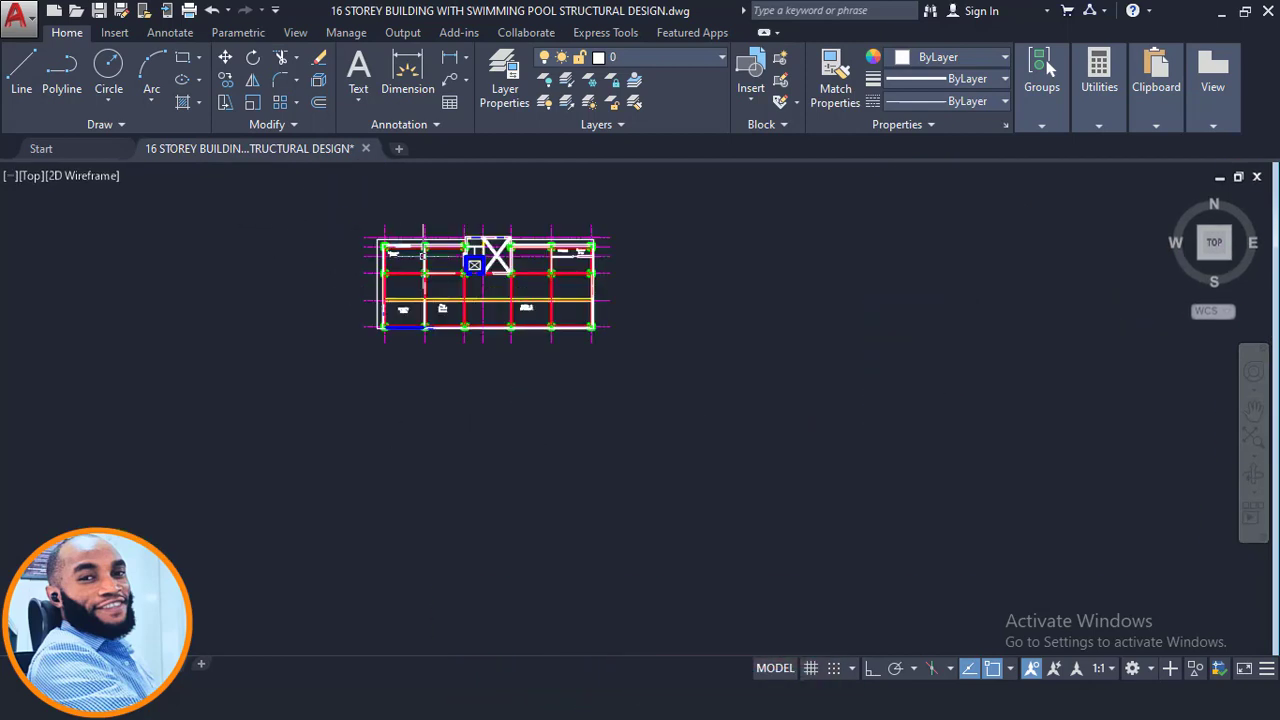
pyautogui.scroll(6, 423, 255)
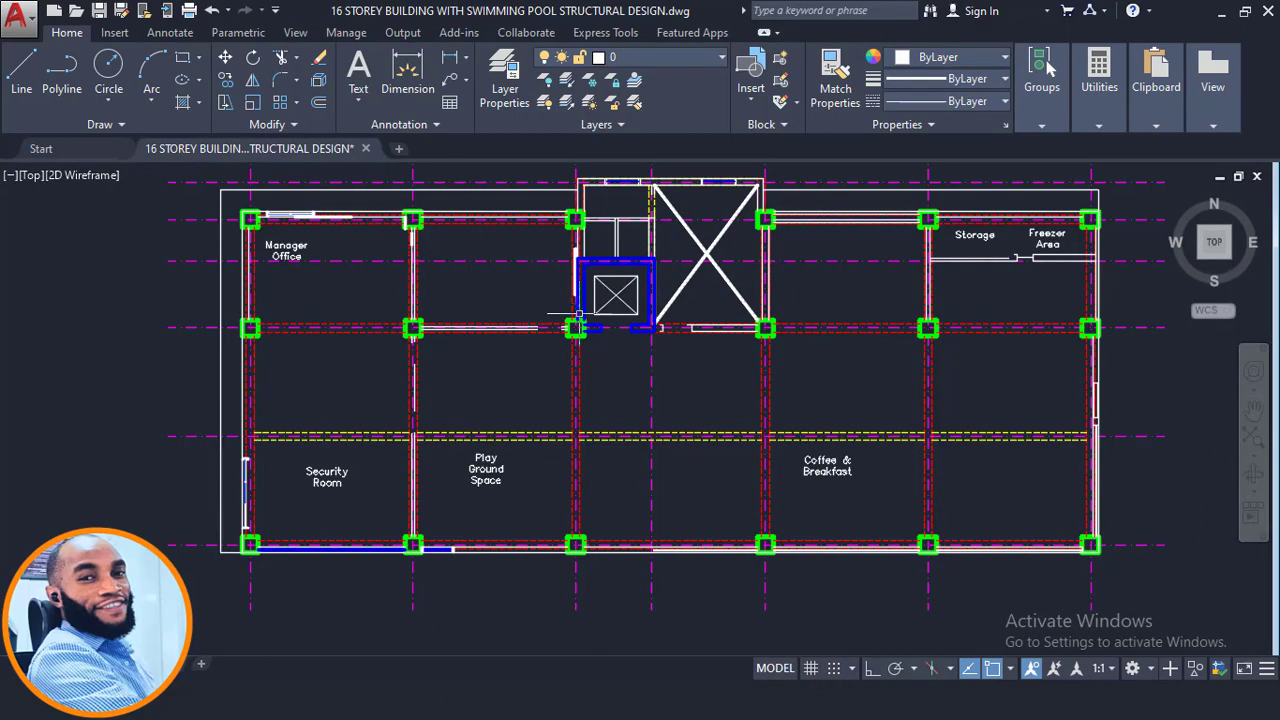
pyautogui.scroll(2, 578, 314)
pyautogui.scroll(-2, 345, 325)
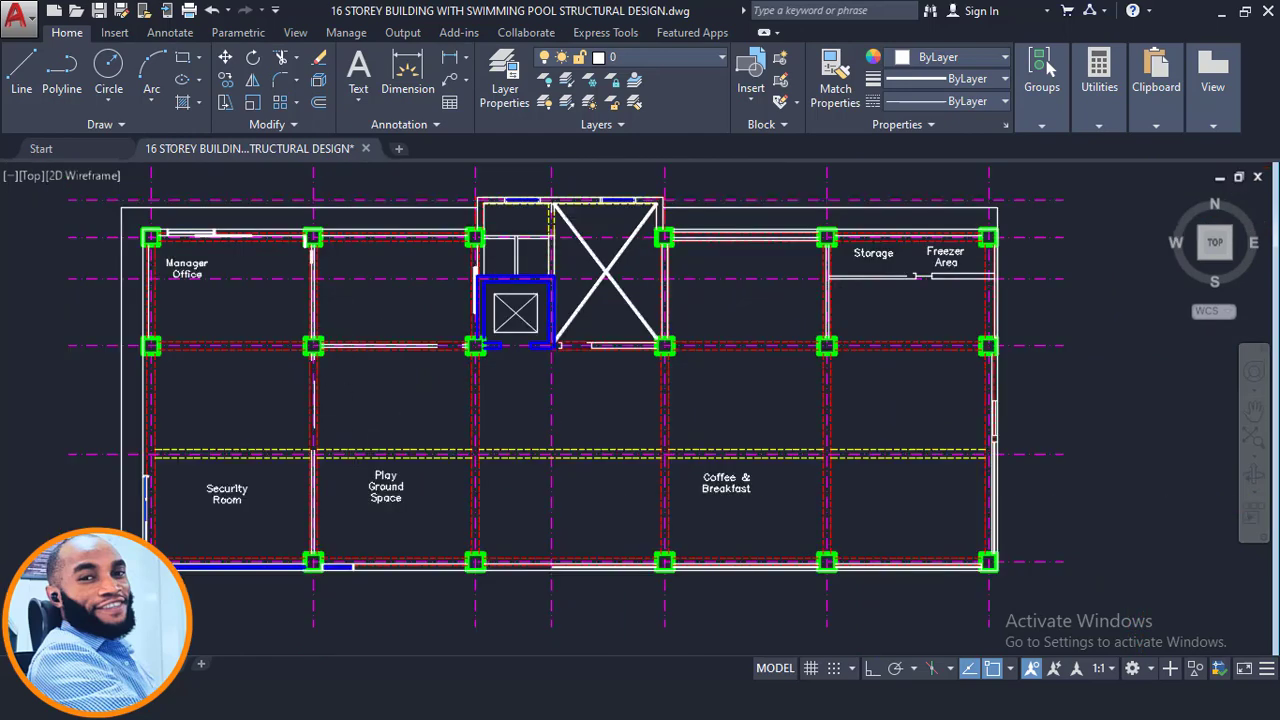
pyautogui.scroll(-2, 337, 381)
pyautogui.moveTo(756, 462); pyautogui.dragTo(589, 411, button='middle')
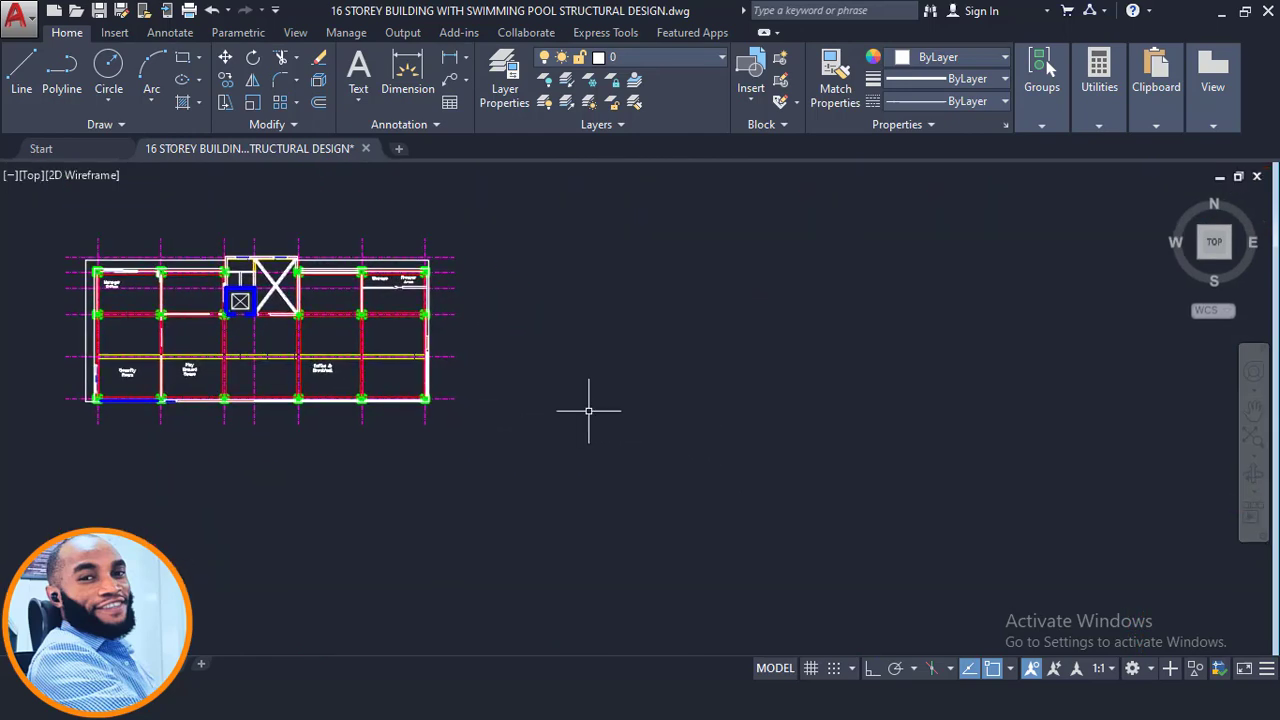
pyautogui.scroll(-2, 589, 411)
pyautogui.moveTo(839, 442); pyautogui.dragTo(690, 388, button='middle')
pyautogui.scroll(-2, 699, 394)
pyautogui.moveTo(924, 405); pyautogui.dragTo(707, 359, button='middle')
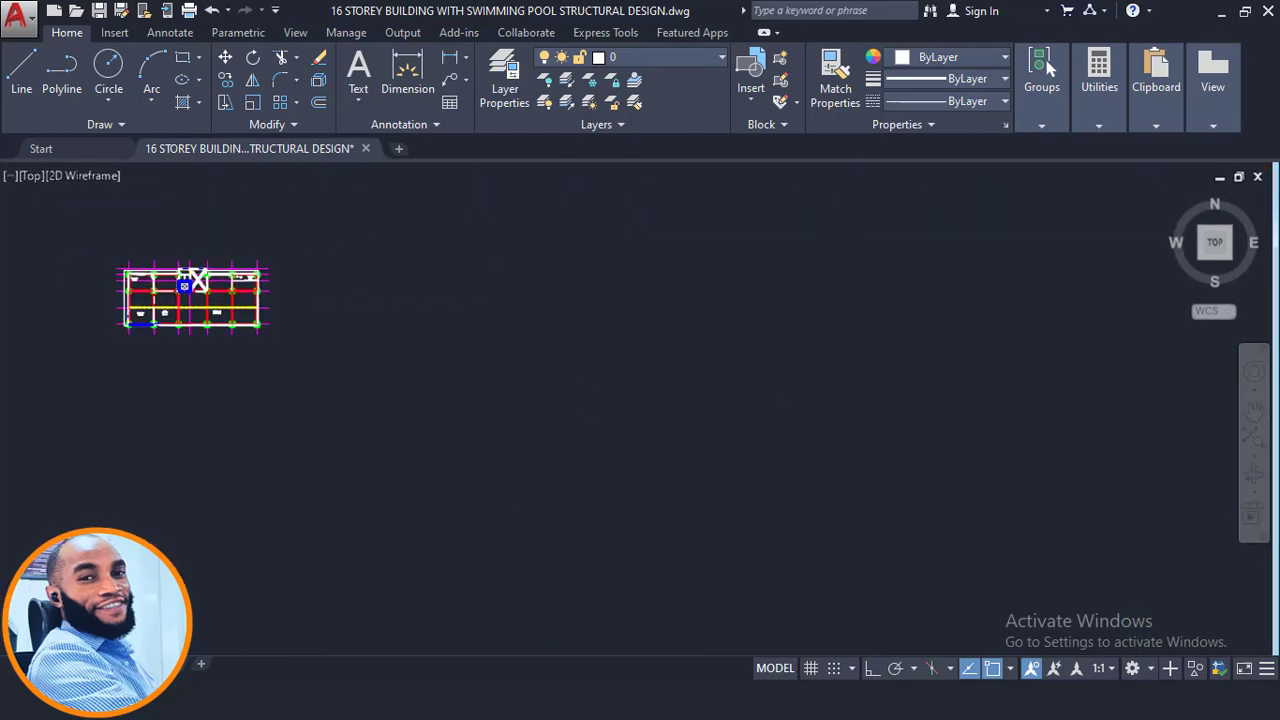
pyautogui.scroll(7, 128, 295)
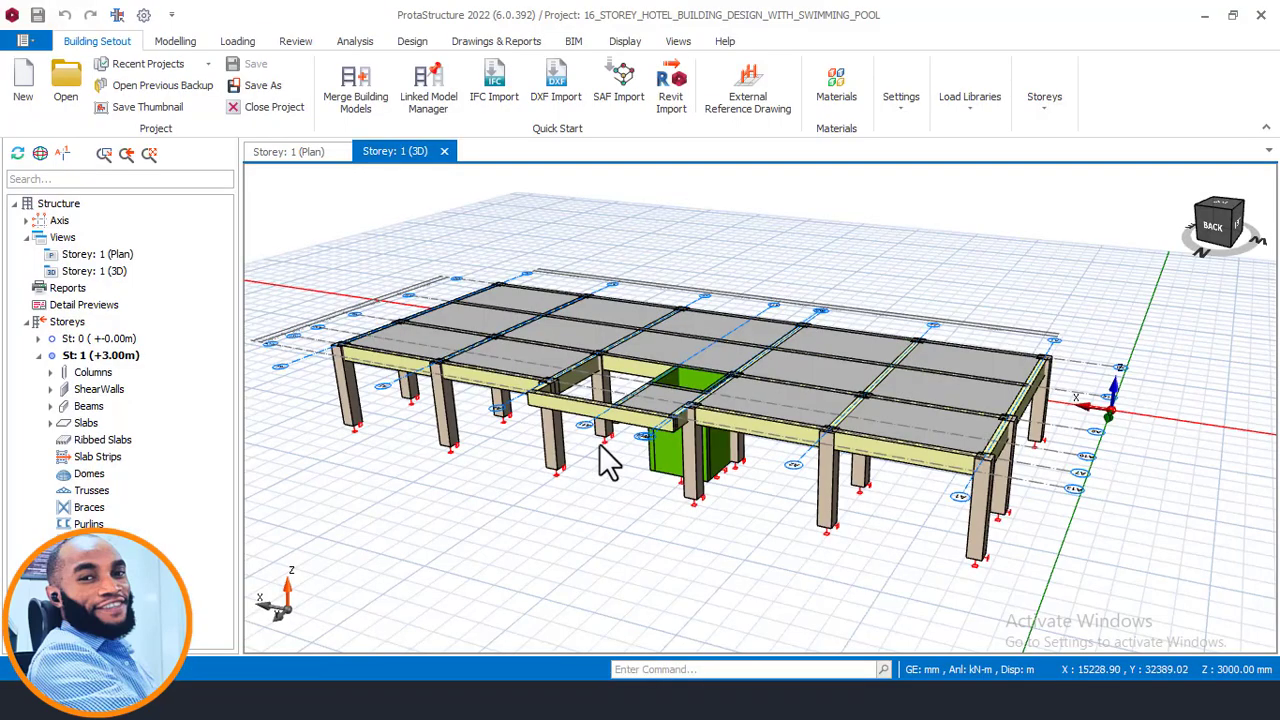
pyautogui.scroll(2, 620, 420)
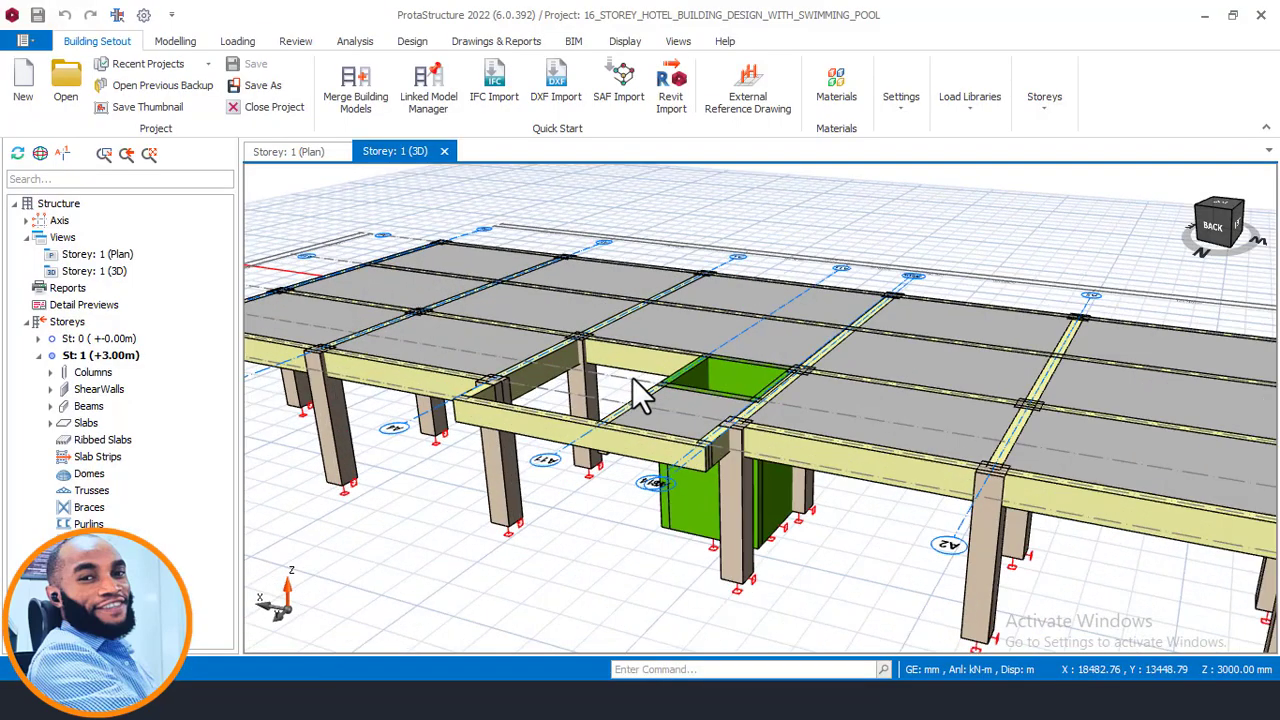
# - Compare the ProtaStructure first-storey plan against the AutoCAD ground floor plan, zooming around the lift core and grids
pyautogui.click(291, 154)
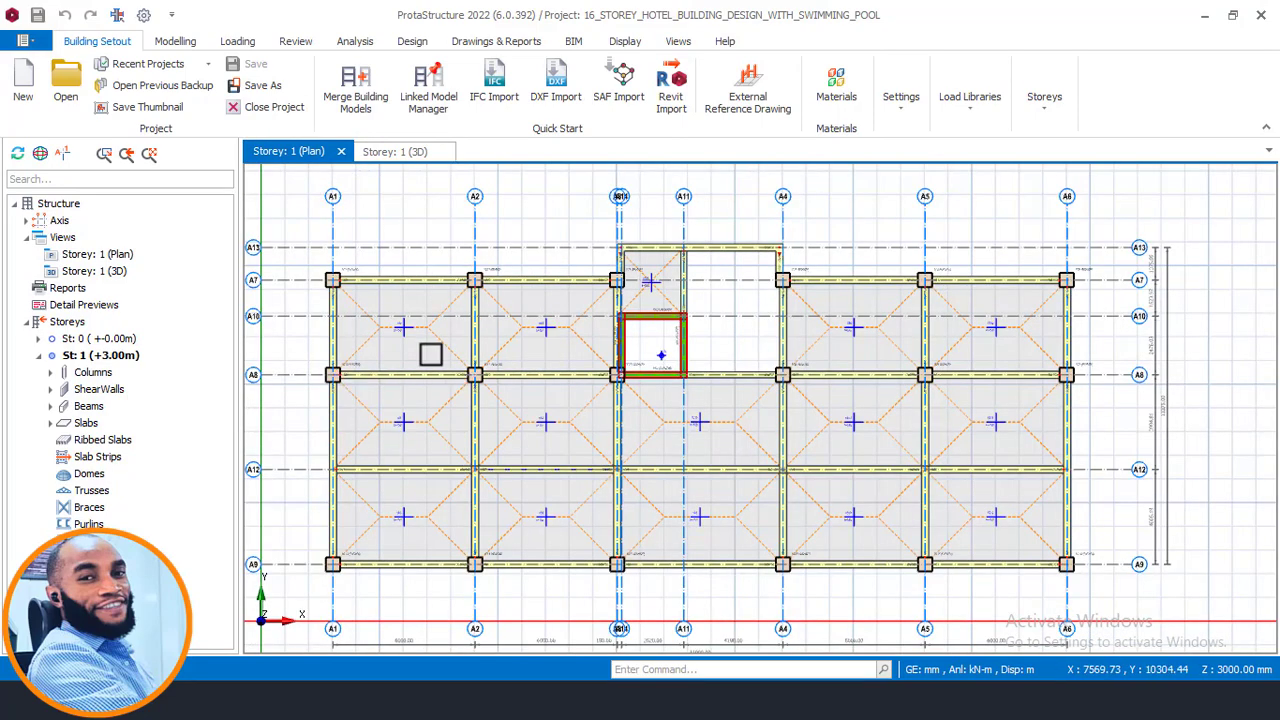
pyautogui.scroll(1, 430, 354)
pyautogui.scroll(1, 520, 320)
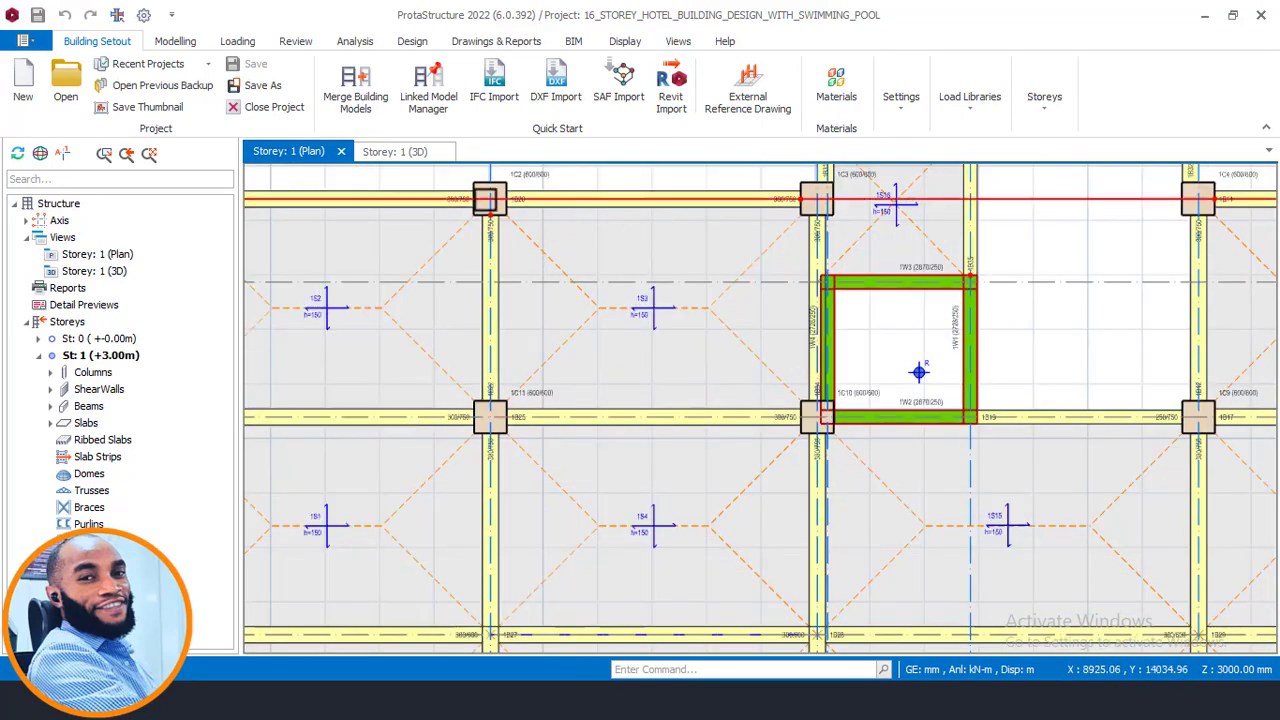
pyautogui.scroll(-1, 520, 205)
pyautogui.scroll(-1, 650, 255)
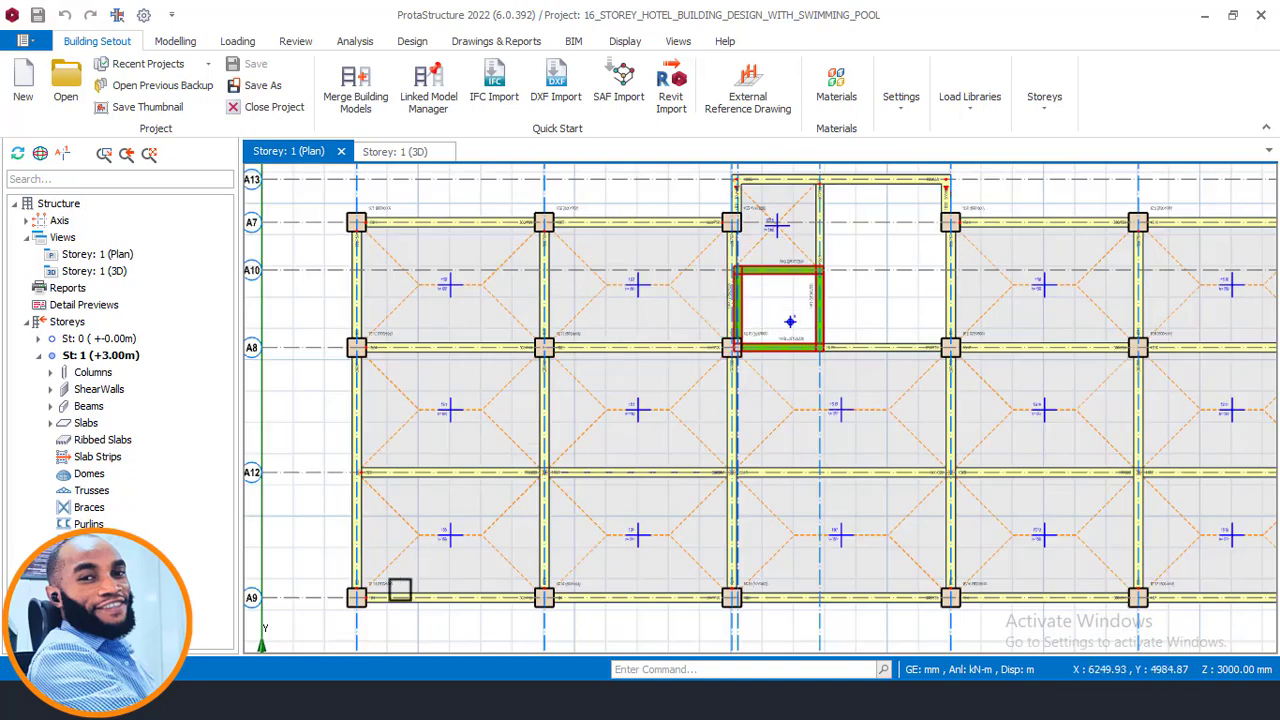
pyautogui.click(338, 701)
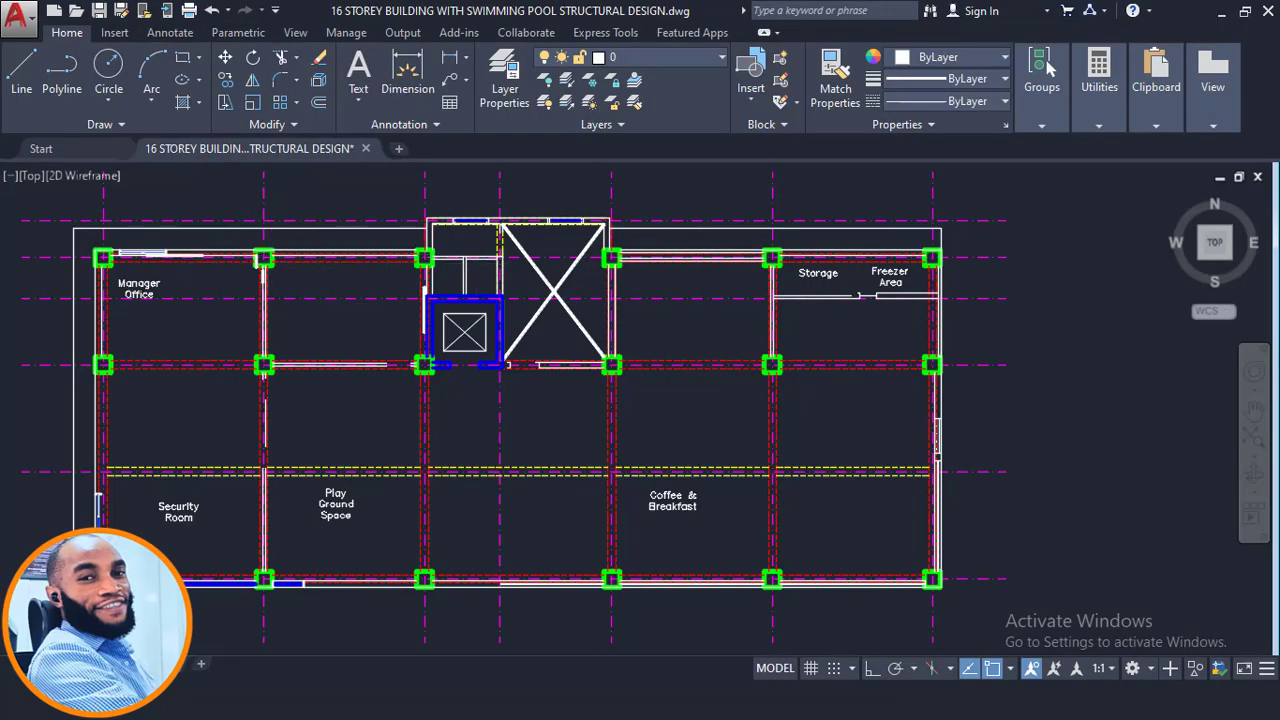
pyautogui.click(308, 700)
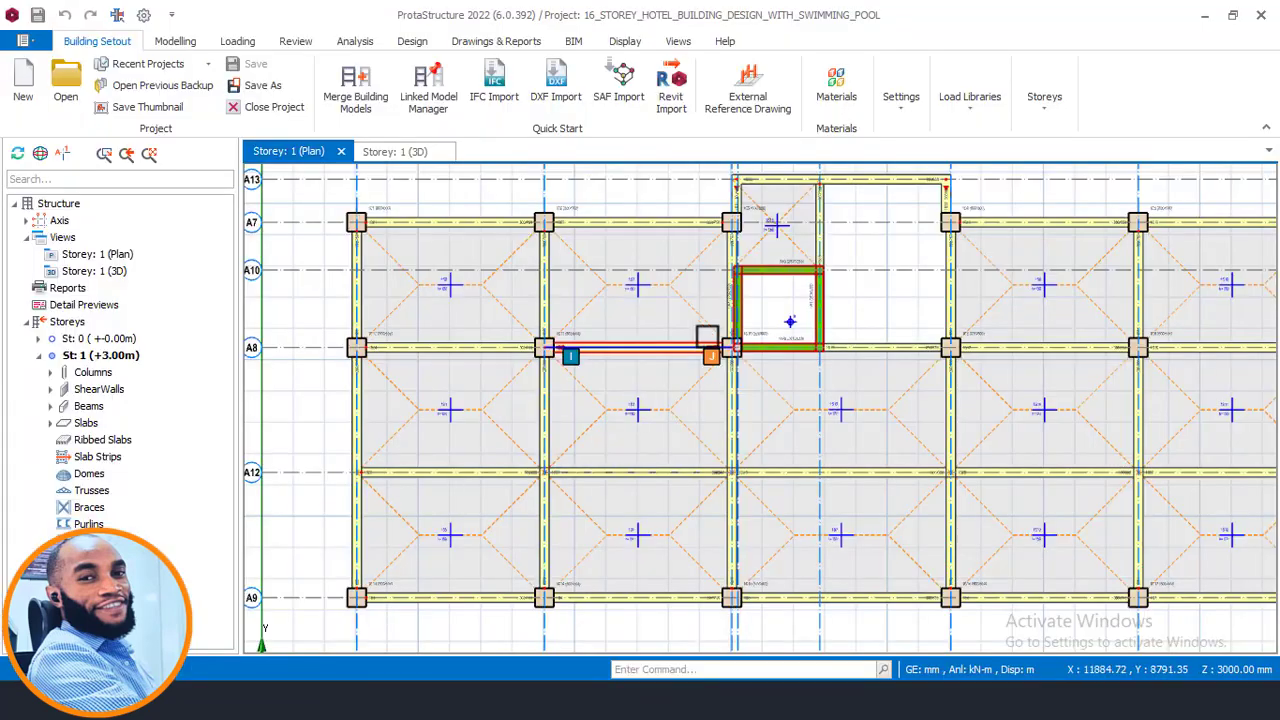
pyautogui.moveTo(722, 360); pyautogui.dragTo(561, 372, button='middle')
pyautogui.scroll(-2, 567, 388)
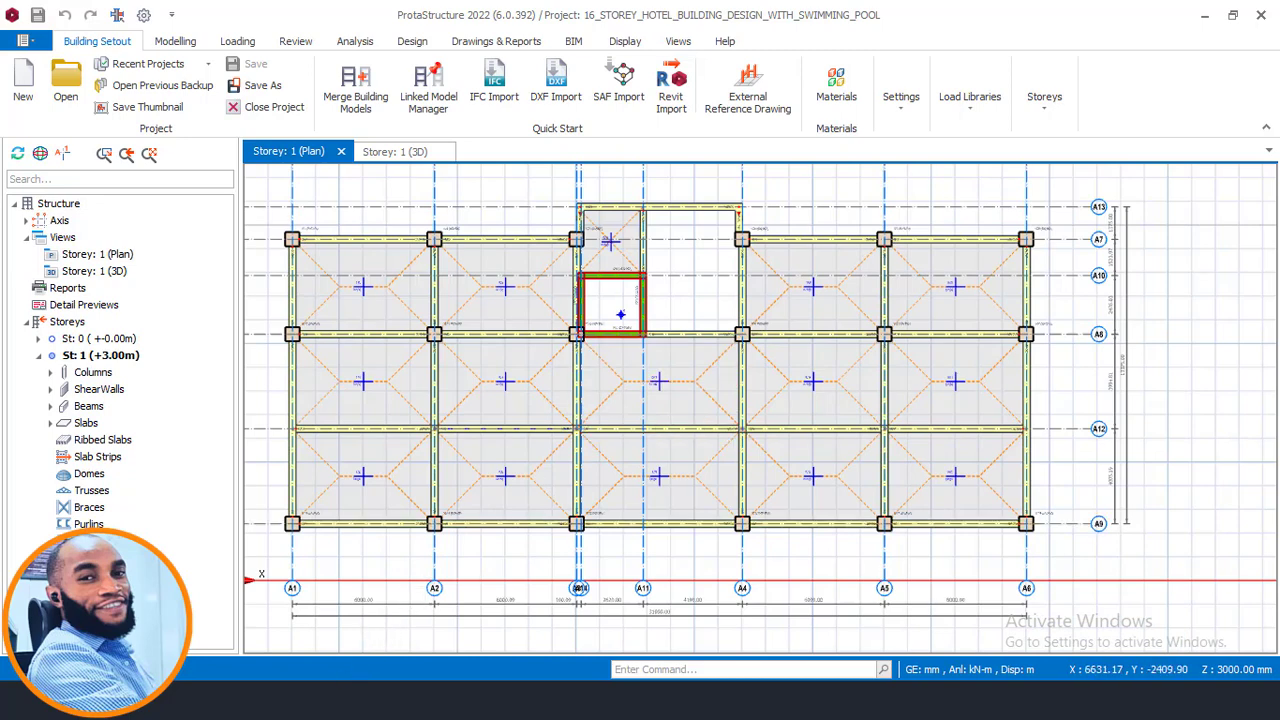
# - Switch back to AutoCAD and survey the sheet layout of floor plans, elevations and site plan
pyautogui.click(347, 700)
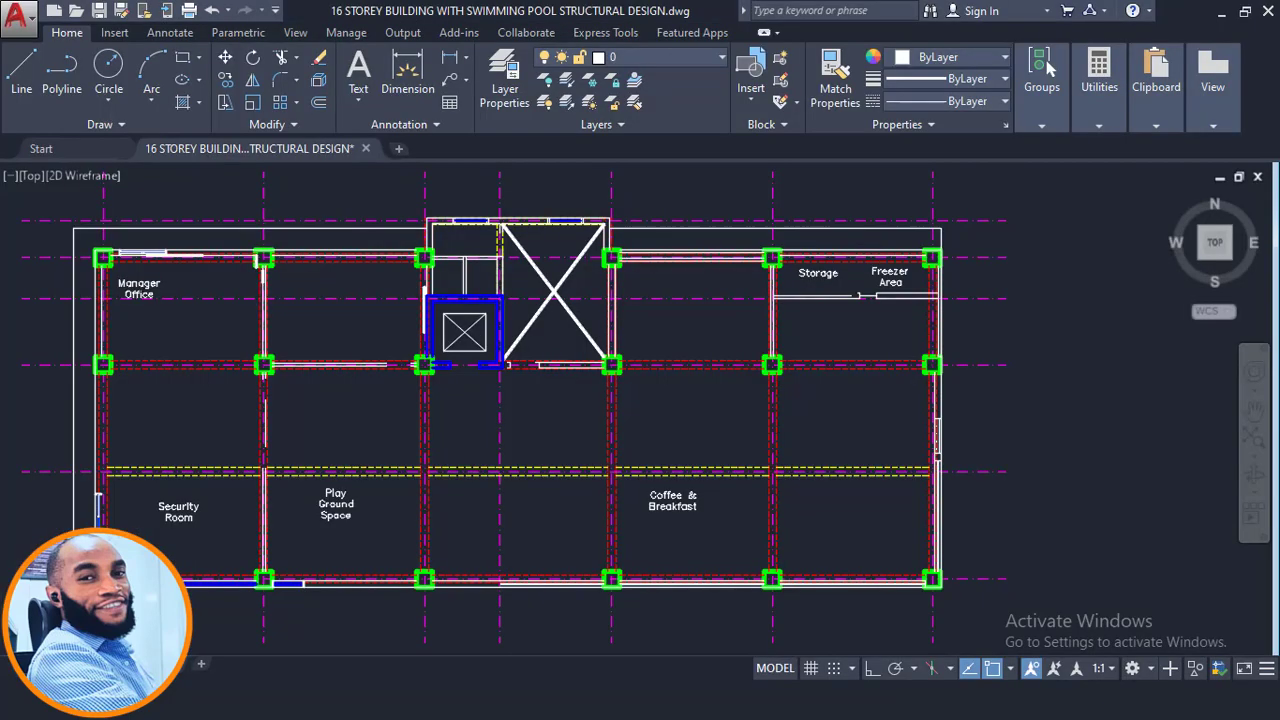
pyautogui.scroll(-8, 557, 362)
pyautogui.moveTo(748, 373); pyautogui.dragTo(513, 428, button='middle')
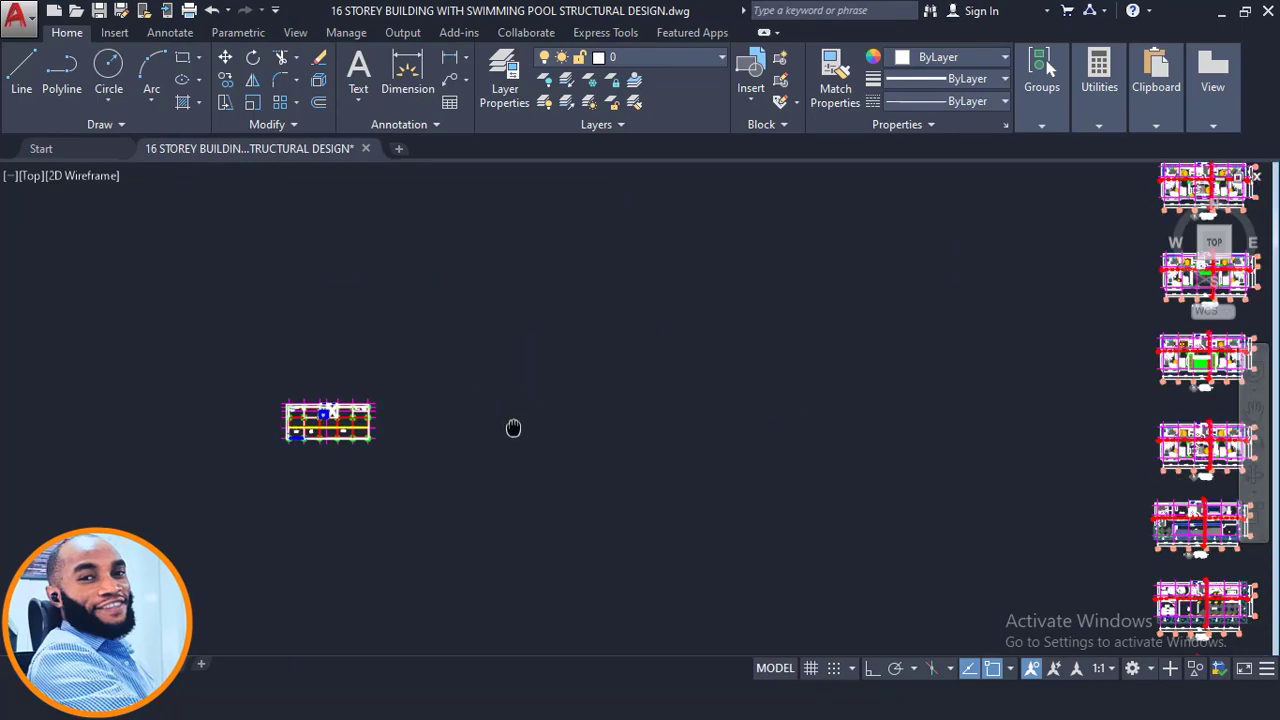
pyautogui.scroll(-4, 523, 374)
pyautogui.moveTo(811, 489); pyautogui.dragTo(695, 405, button='middle')
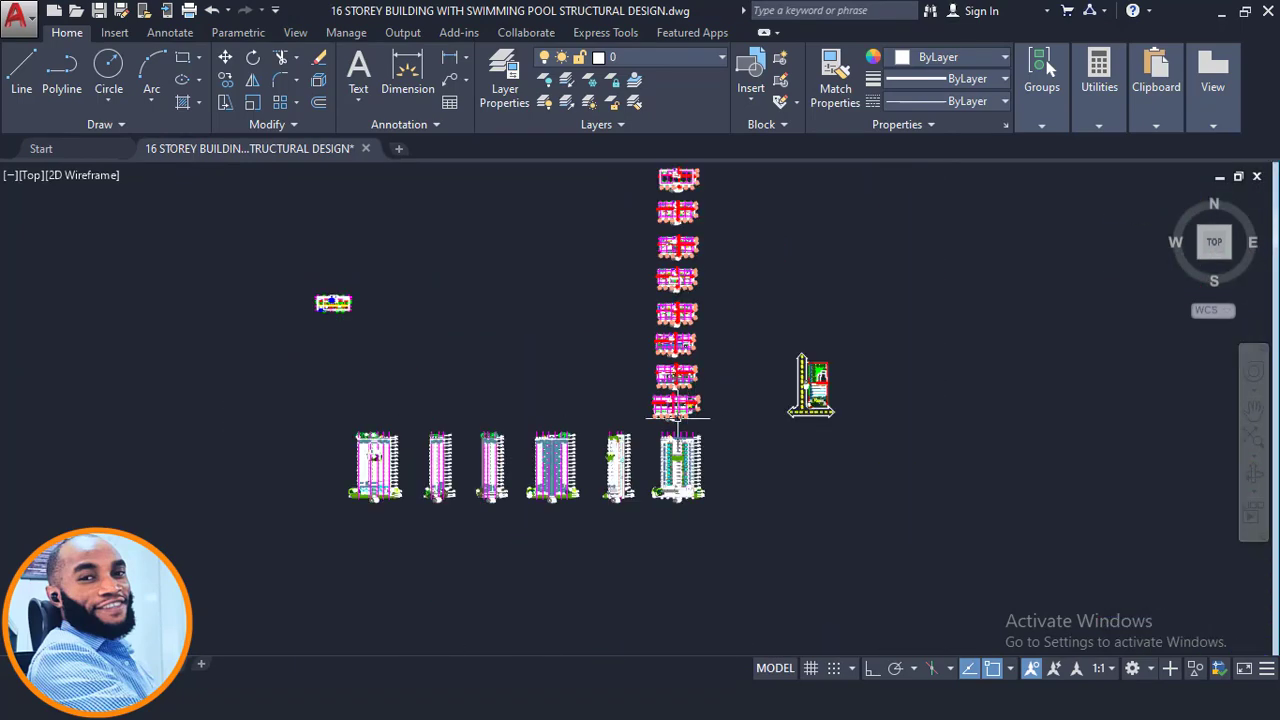
pyautogui.scroll(8, 677, 418)
pyautogui.moveTo(613, 387); pyautogui.dragTo(611, 455, button='middle')
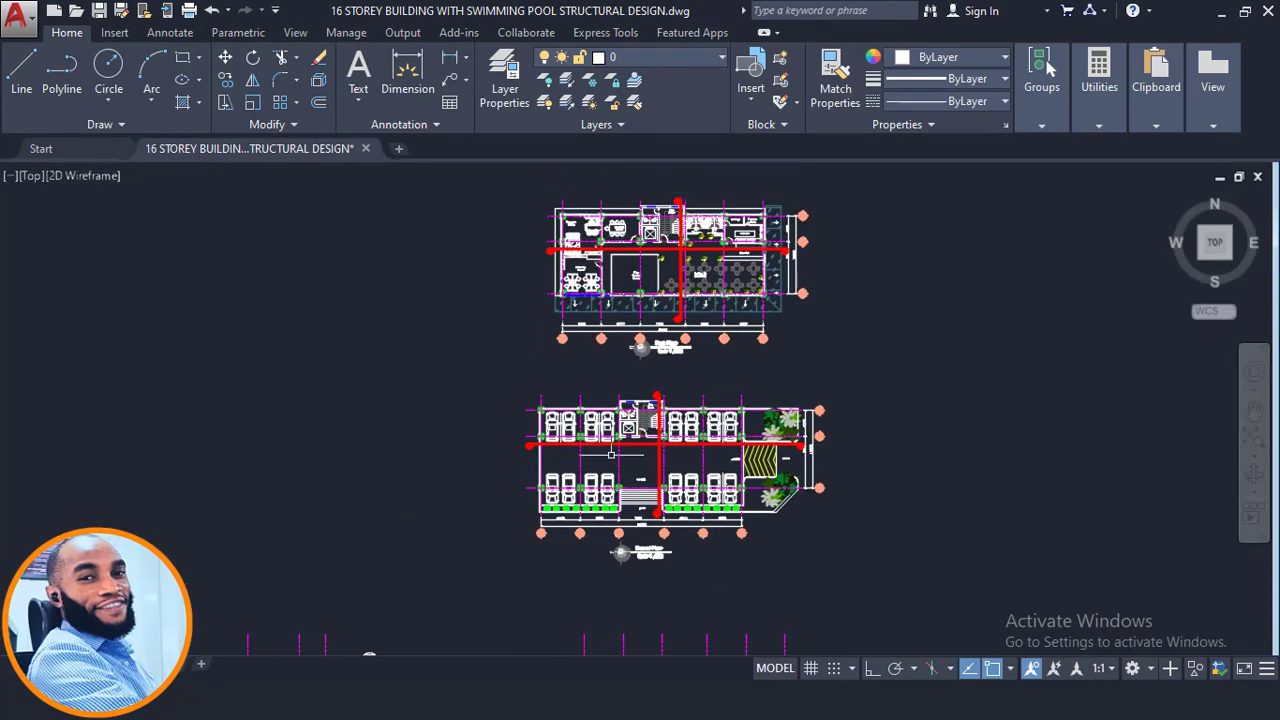
pyautogui.scroll(4, 610, 455)
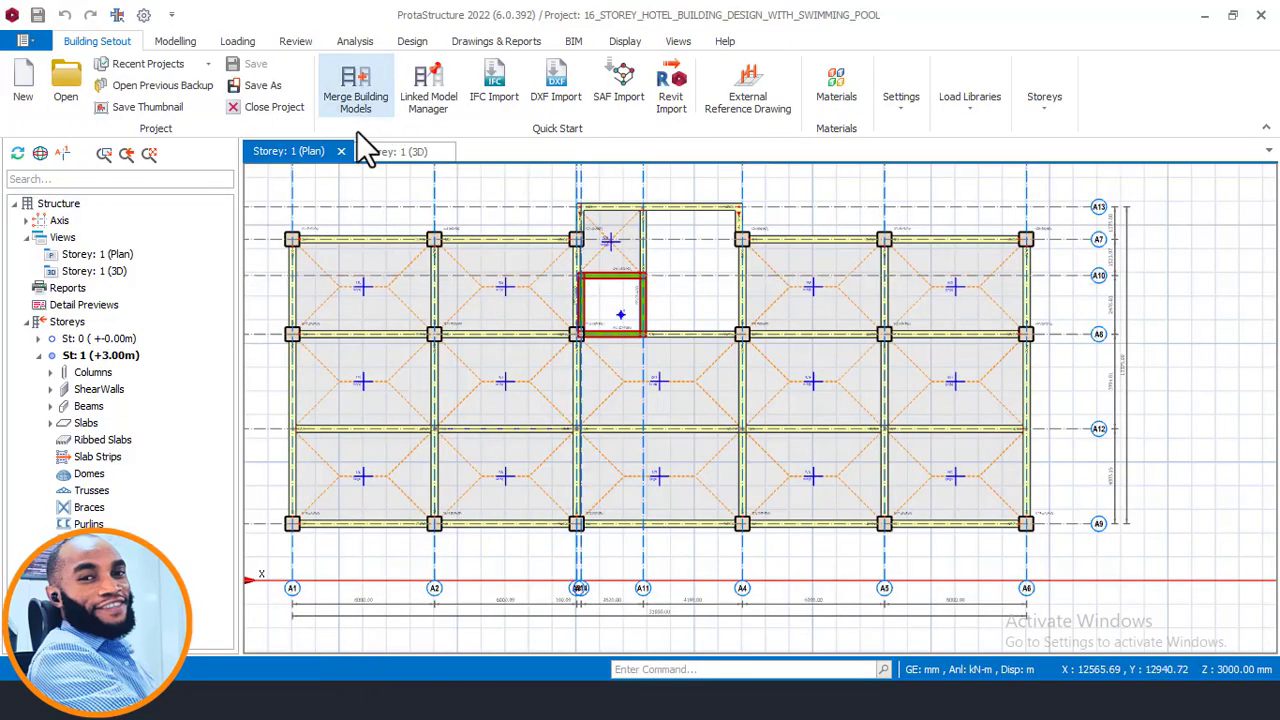
# - Open the first-storey 3D view and orbit around it to inspect the columns, beams, slabs and lift core
pyautogui.click(369, 148)
pyautogui.scroll(-4, 550, 380)
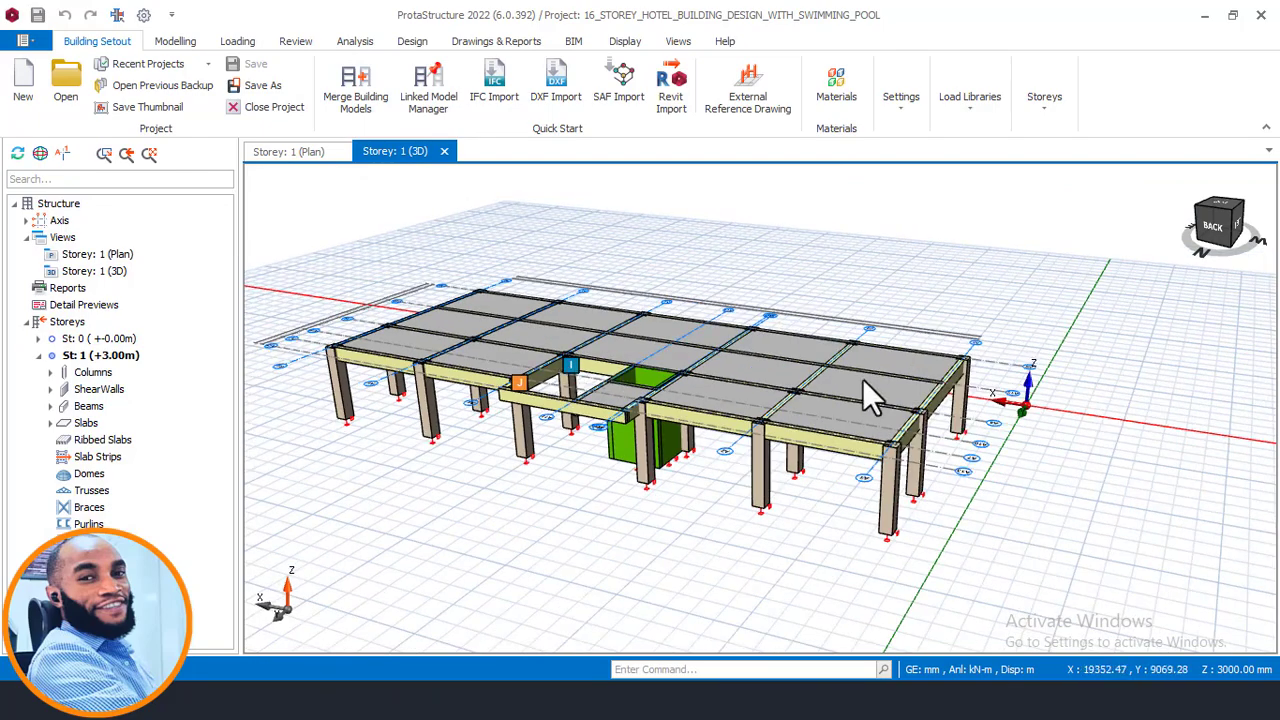
pyautogui.moveTo(862, 378); pyautogui.dragTo(705, 478, button='middle')
pyautogui.scroll(2, 814, 455)
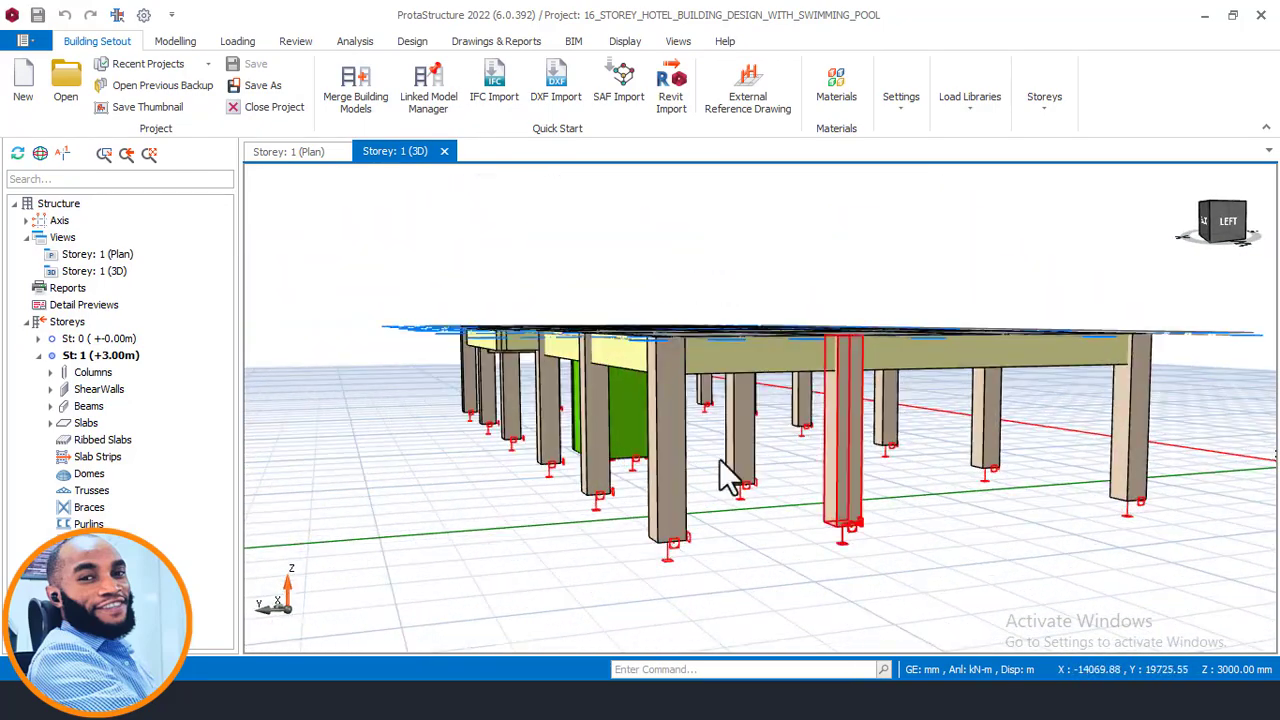
pyautogui.moveTo(806, 345); pyautogui.dragTo(809, 366, button='middle')
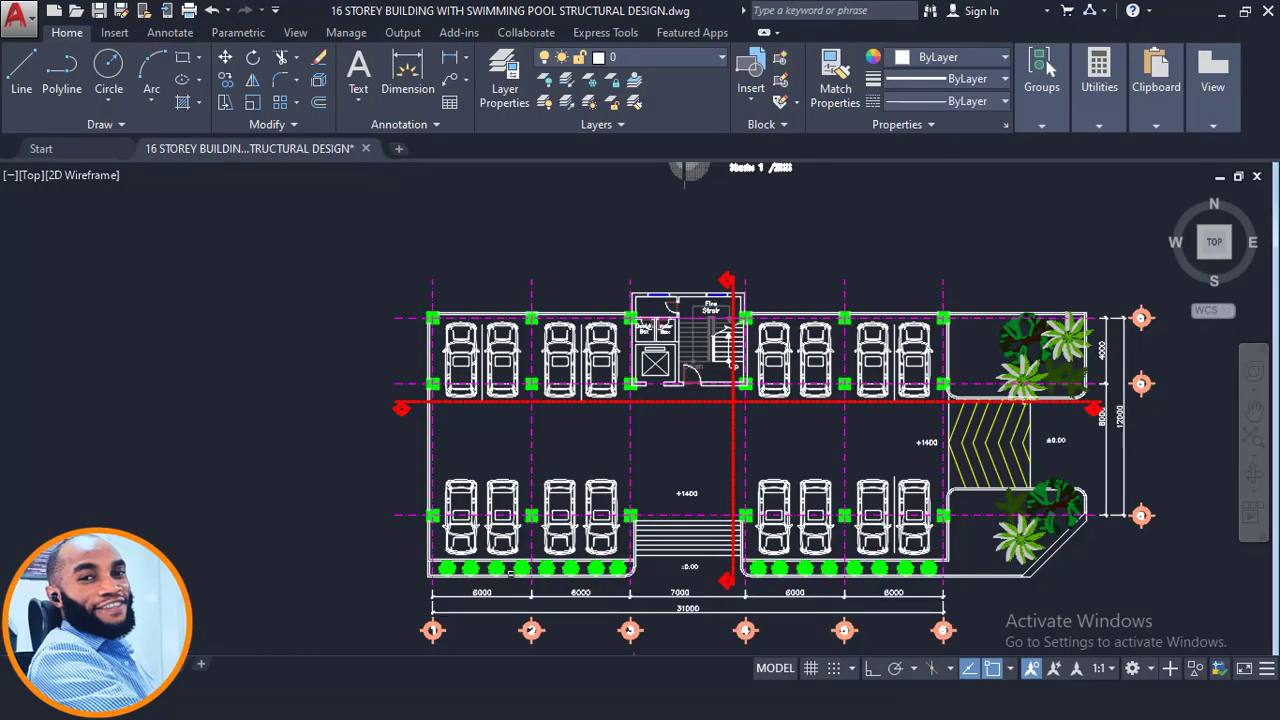
pyautogui.scroll(-7, 556, 434)
pyautogui.moveTo(645, 598)
pyautogui.mouseDown(button='middle')
pyautogui.moveTo(636, 476)
pyautogui.moveTo(624, 532)
pyautogui.mouseUp(button='middle')
# - Examine the 16-storey elevation and section drawings in AutoCAD, zooming into the lower floors and parking level
pyautogui.scroll(4, 622, 472)
pyautogui.scroll(2, 622, 471)
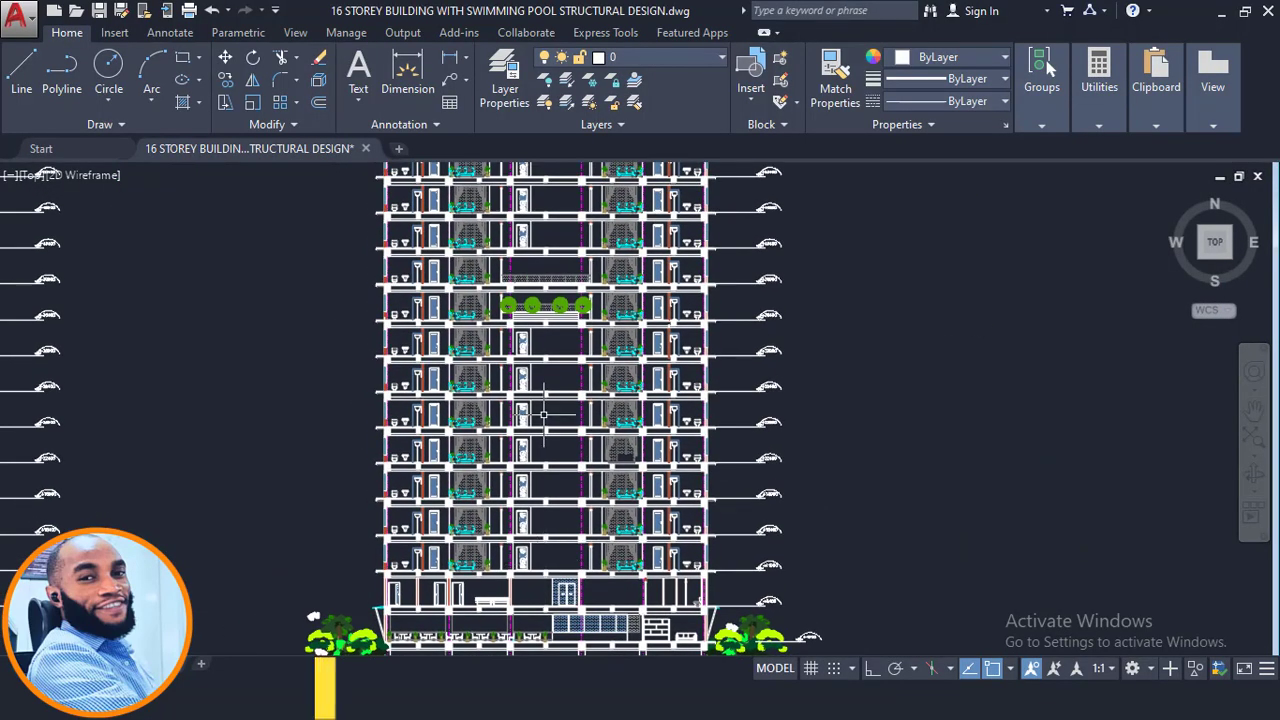
pyautogui.moveTo(562, 355); pyautogui.dragTo(642, 501, button='middle')
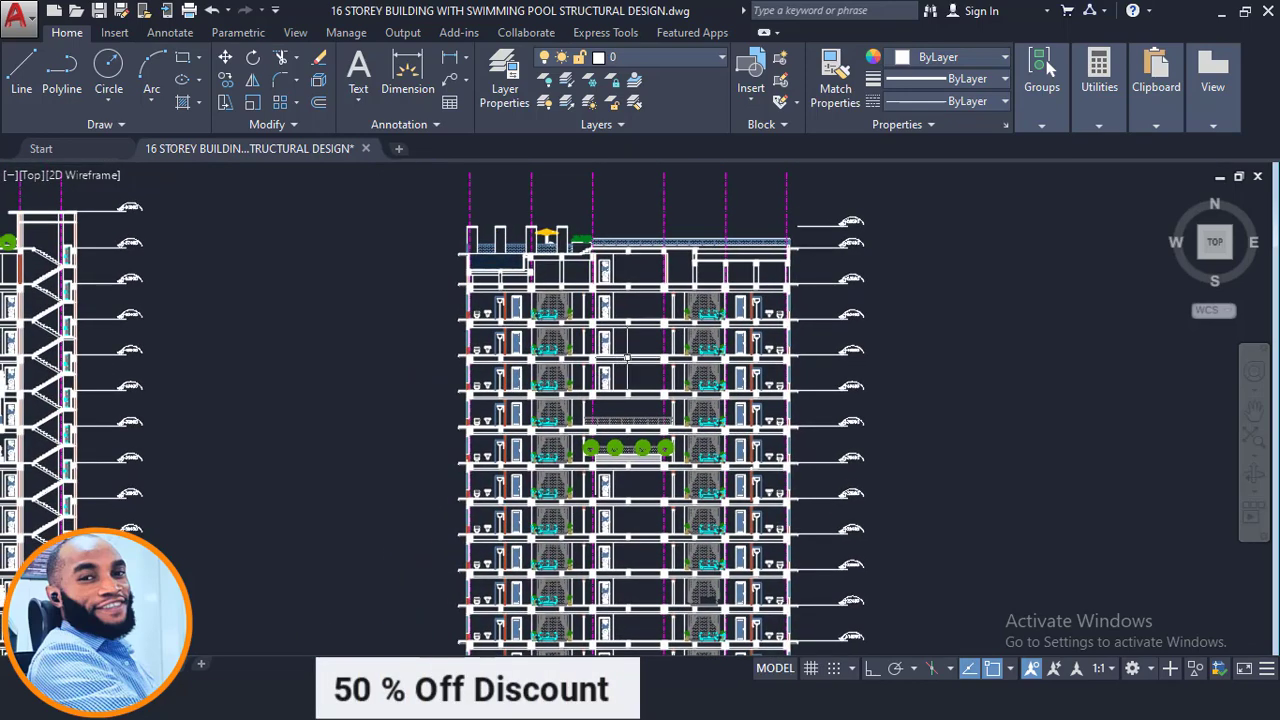
pyautogui.moveTo(627, 358)
pyautogui.mouseDown(button='middle')
pyautogui.moveTo(645, 346)
pyautogui.moveTo(653, 288)
pyautogui.mouseUp(button='middle')
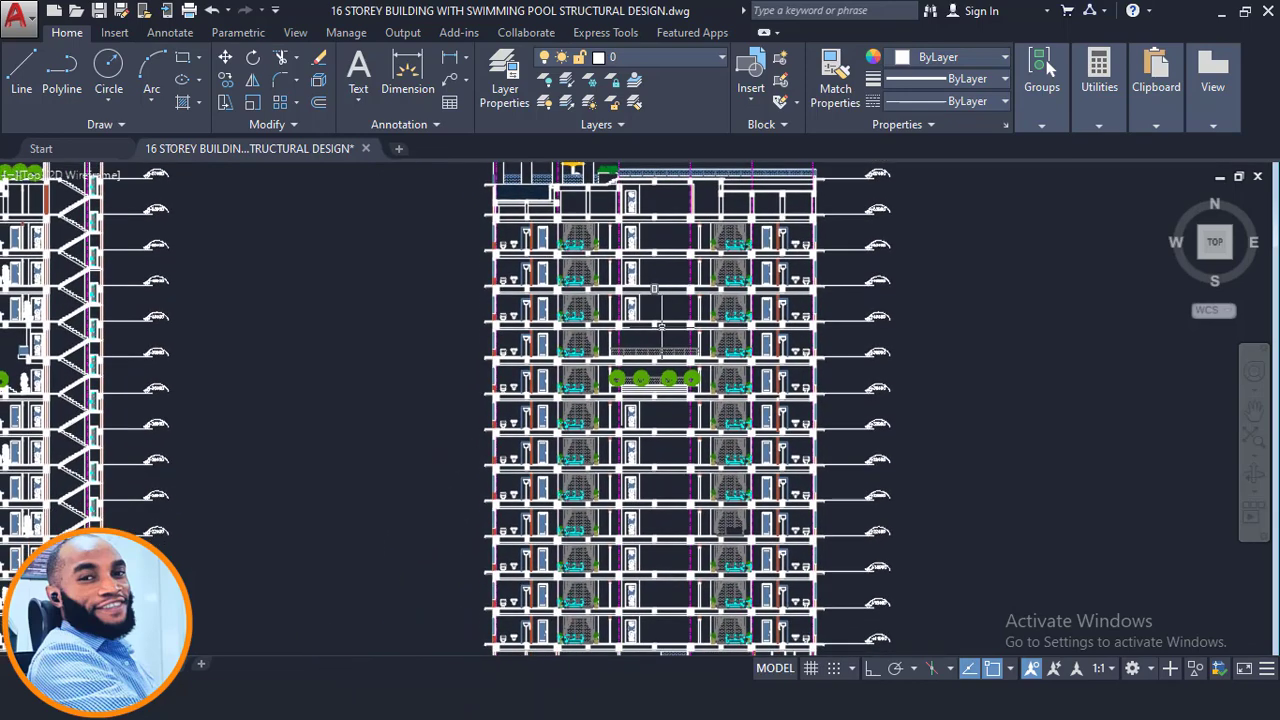
pyautogui.scroll(-2, 650, 315)
pyautogui.scroll(2, 606, 437)
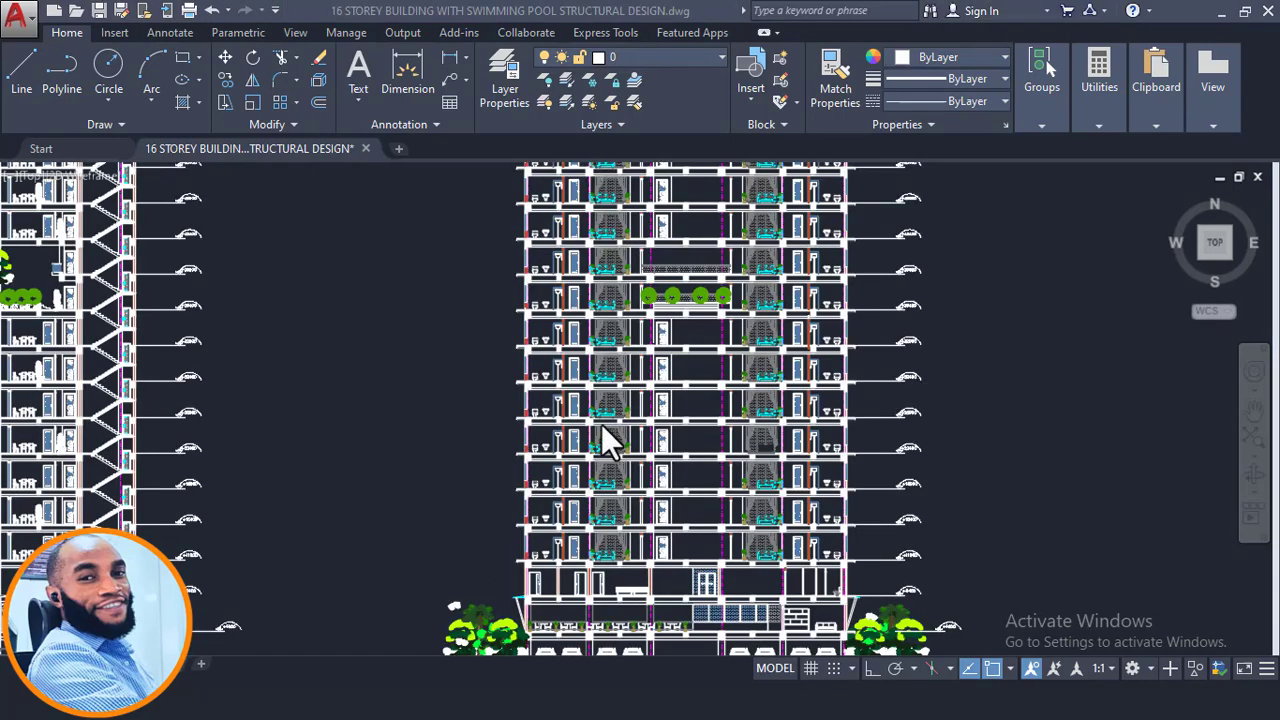
pyautogui.click(1251, 90)
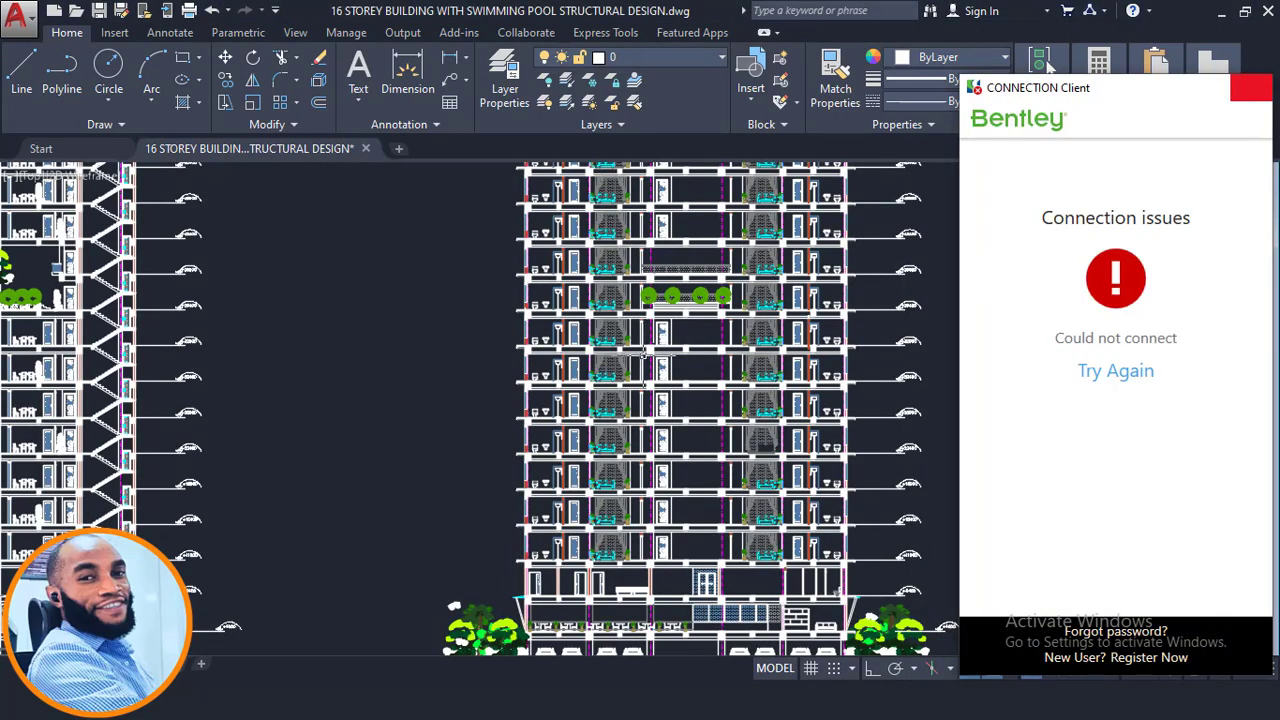
pyautogui.scroll(-3, 640, 352)
pyautogui.scroll(5, 614, 470)
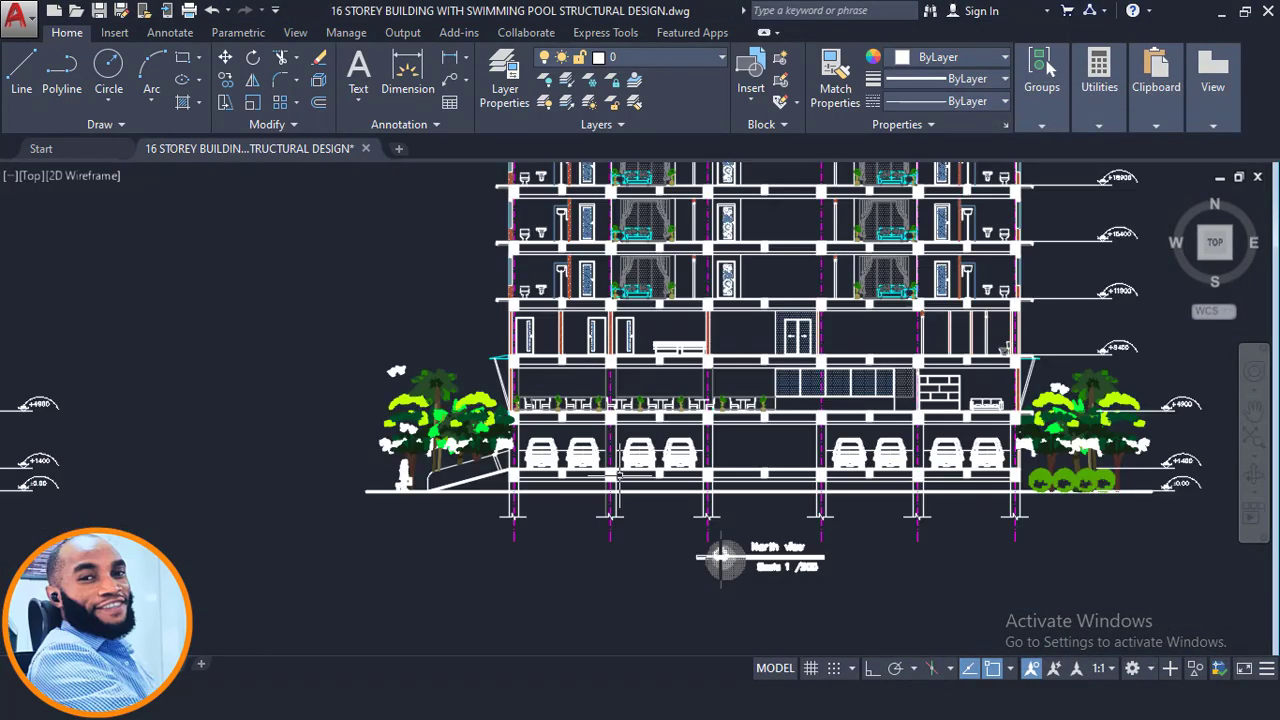
pyautogui.moveTo(520, 311); pyautogui.dragTo(495, 433, button='middle')
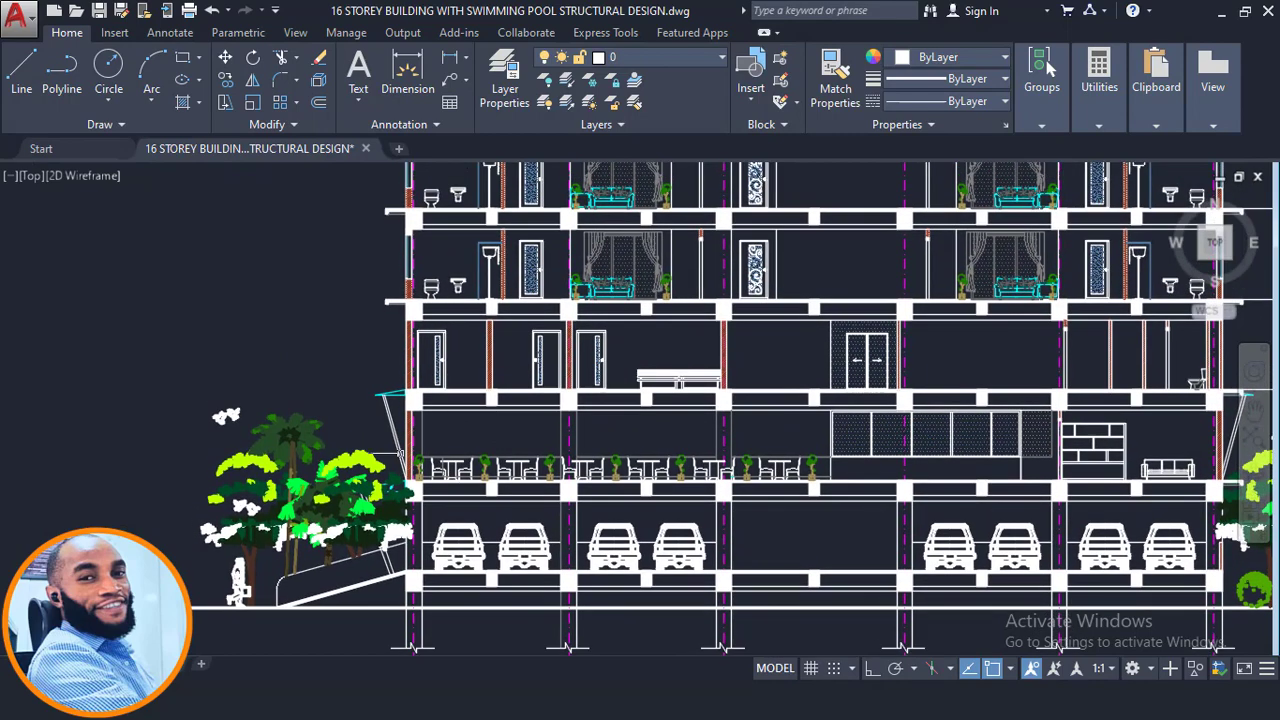
pyautogui.scroll(2, 396, 470)
pyautogui.scroll(-2, 461, 464)
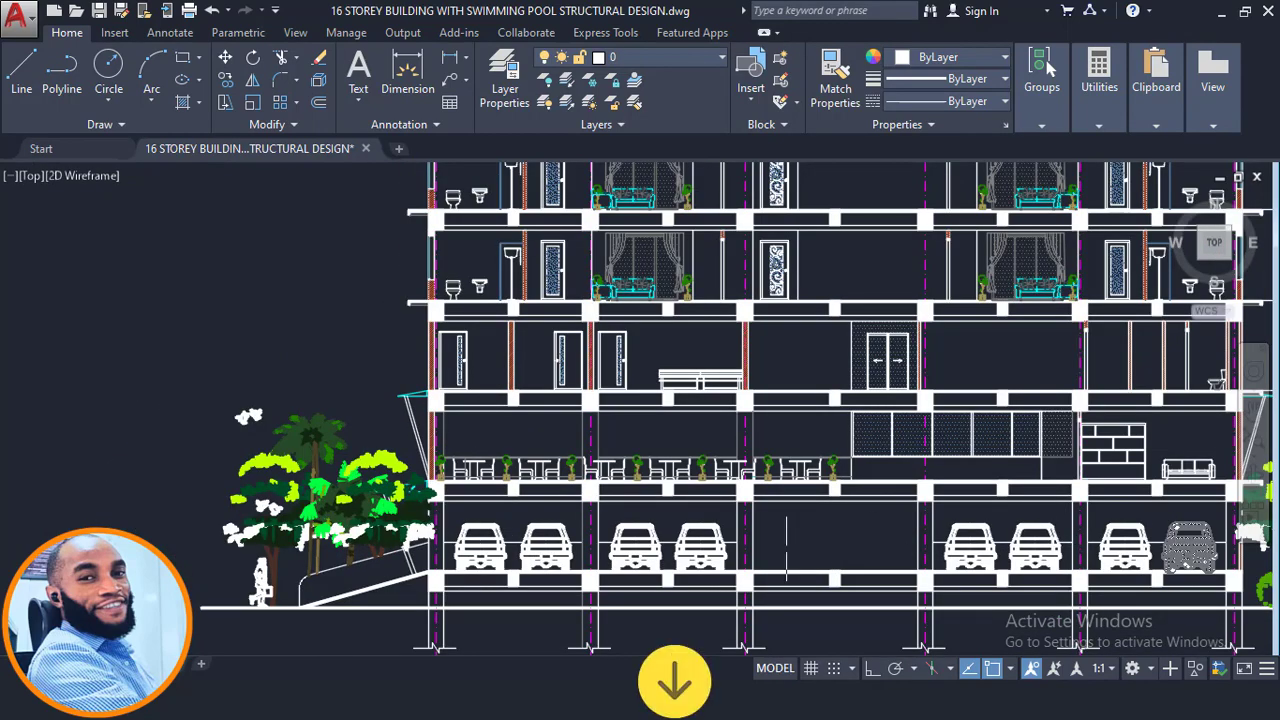
pyautogui.moveTo(708, 497); pyautogui.dragTo(584, 482, button='middle')
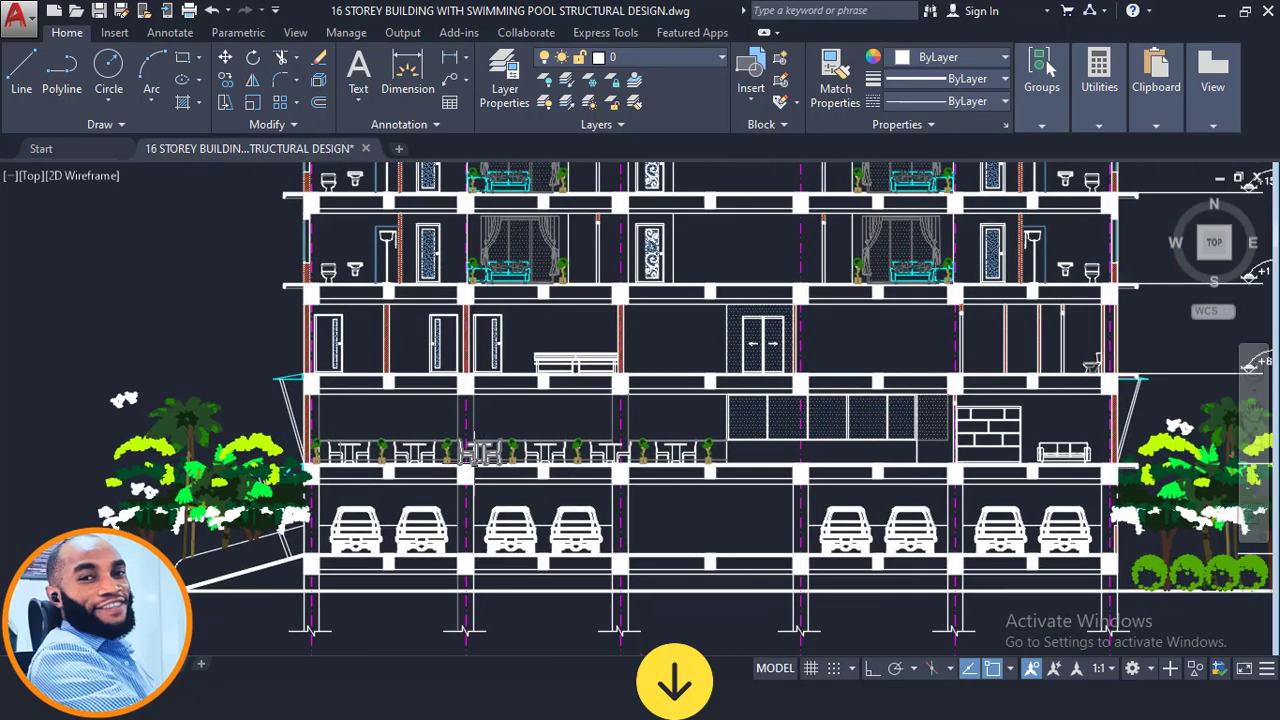
# - Zoom into the elevation's restaurant and parking floors to inspect the slab edges, beams and columns
pyautogui.scroll(3, 478, 452)
pyautogui.scroll(2, 515, 450)
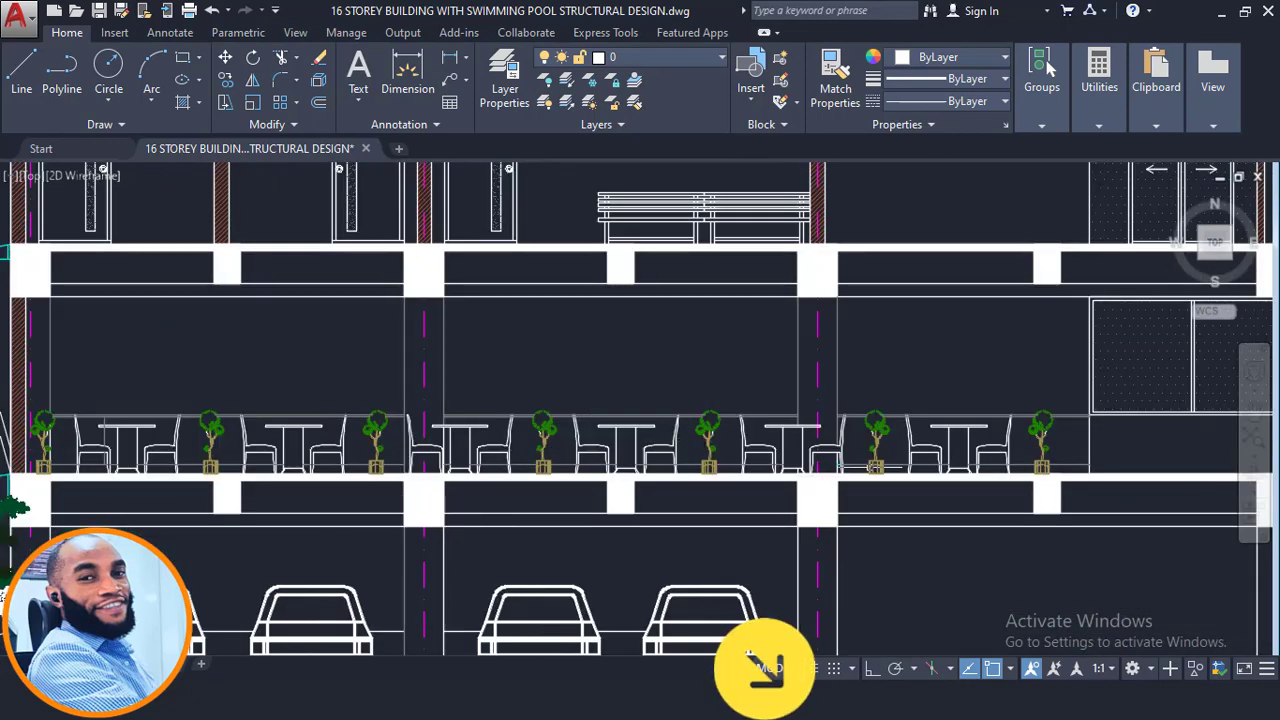
pyautogui.scroll(-2, 655, 410)
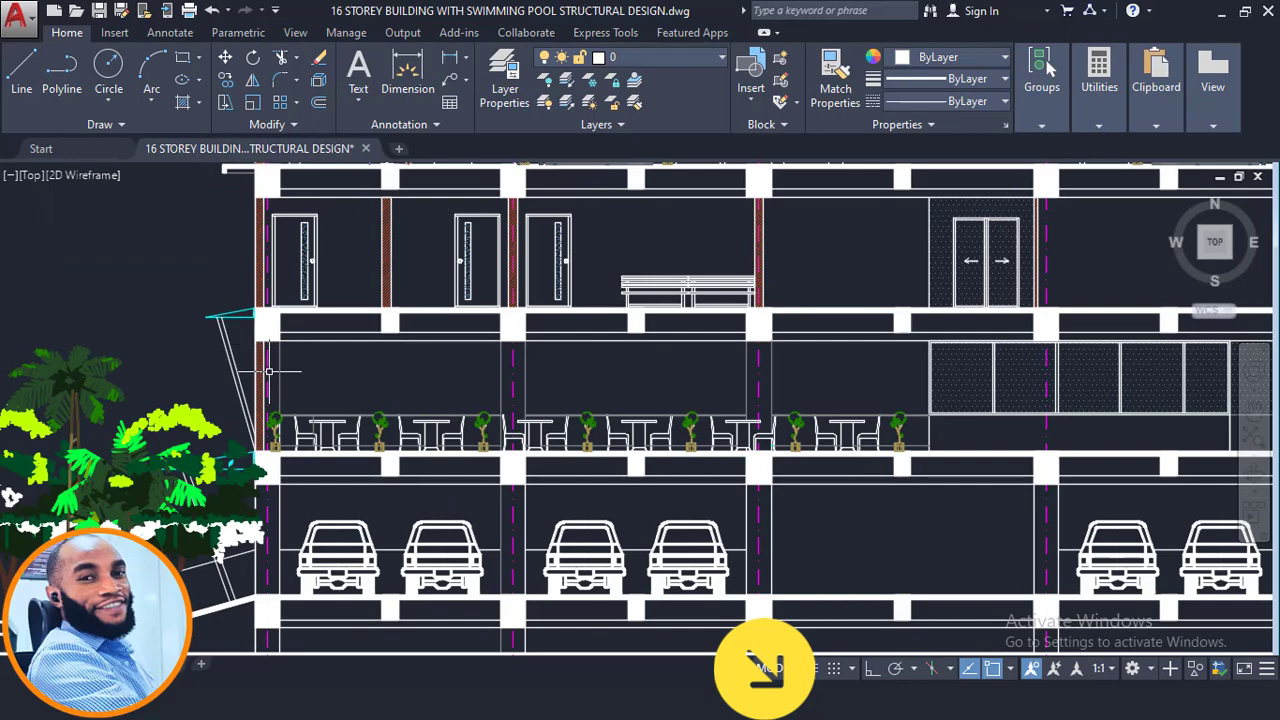
pyautogui.scroll(4, 268, 371)
pyautogui.click(243, 308)
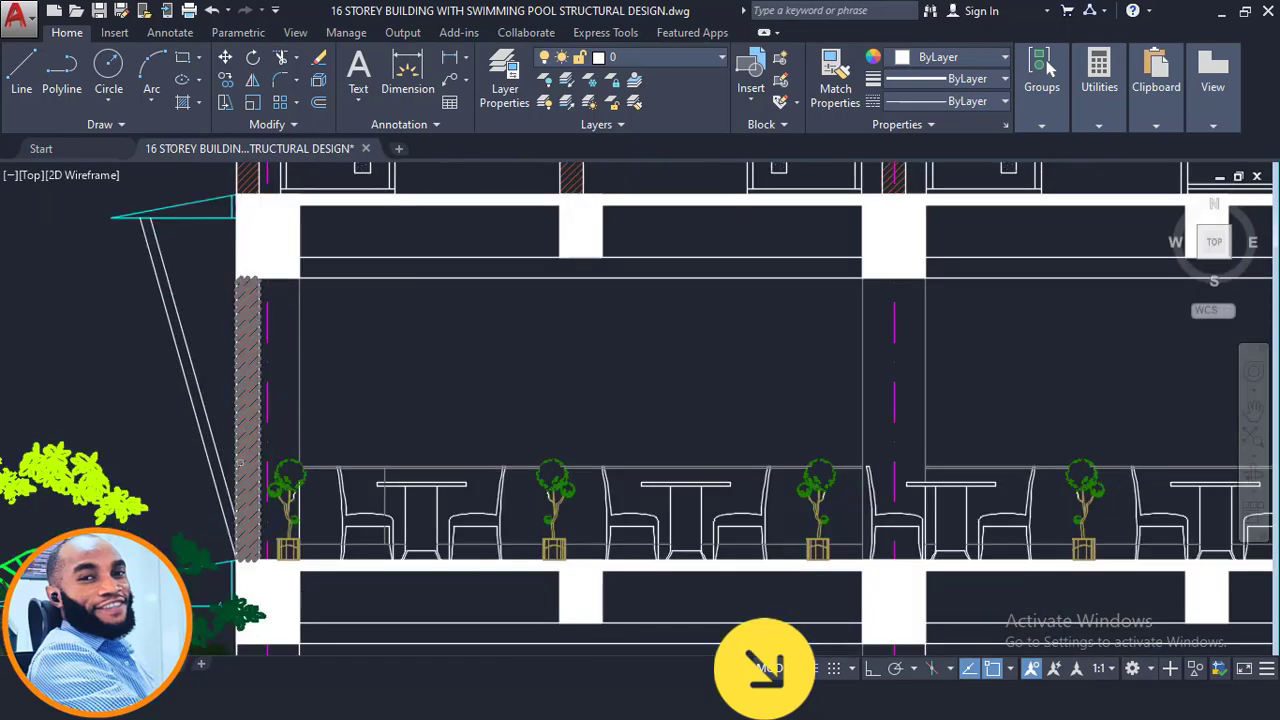
pyautogui.scroll(-4, 240, 420)
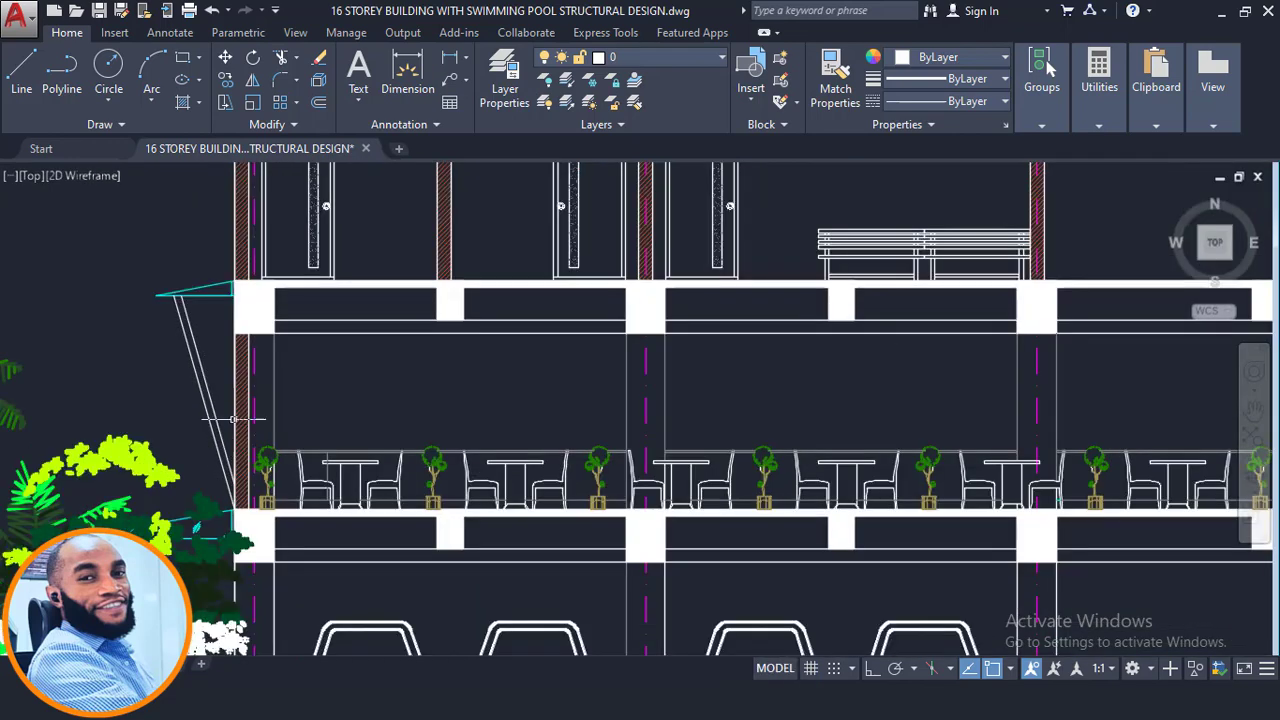
pyautogui.scroll(-2, 243, 408)
pyautogui.scroll(8, 1042, 457)
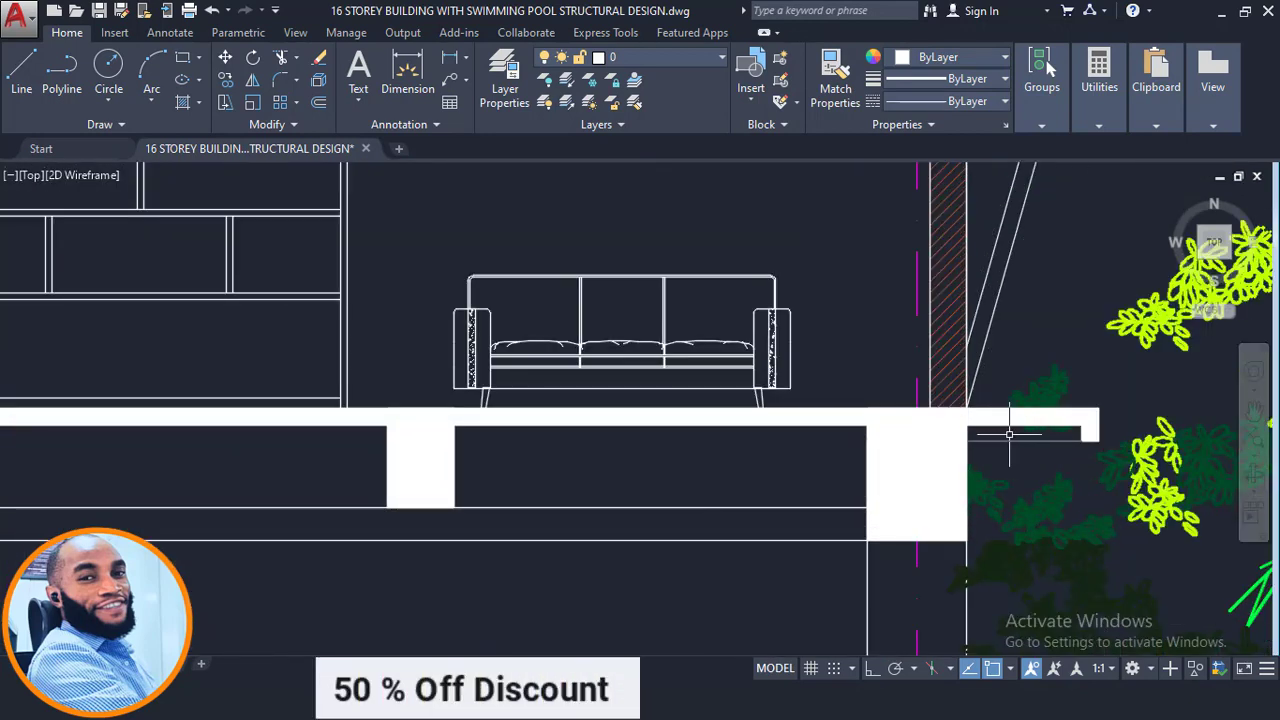
pyautogui.scroll(-6, 800, 517)
pyautogui.scroll(-8, 731, 474)
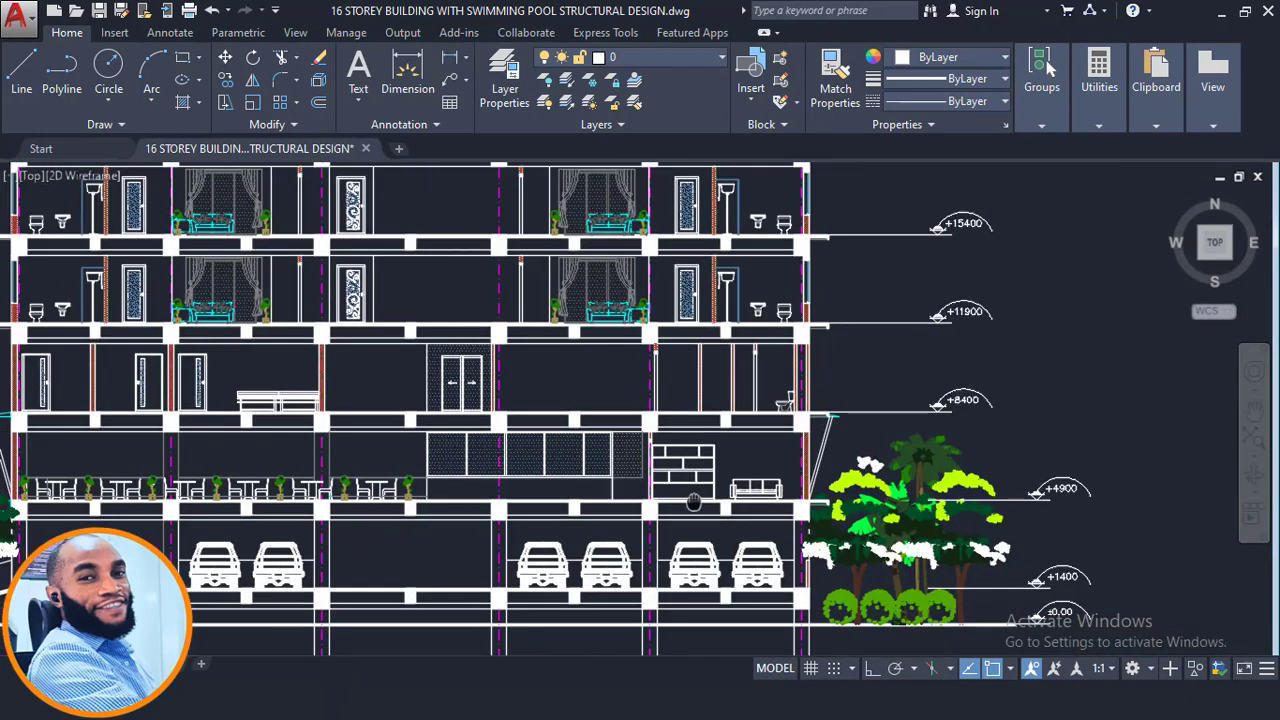
# - Pan to the first-floor plan and inspect its grids, columns and lift core around the offices
pyautogui.moveTo(615, 175); pyautogui.dragTo(615, 415, button='middle')
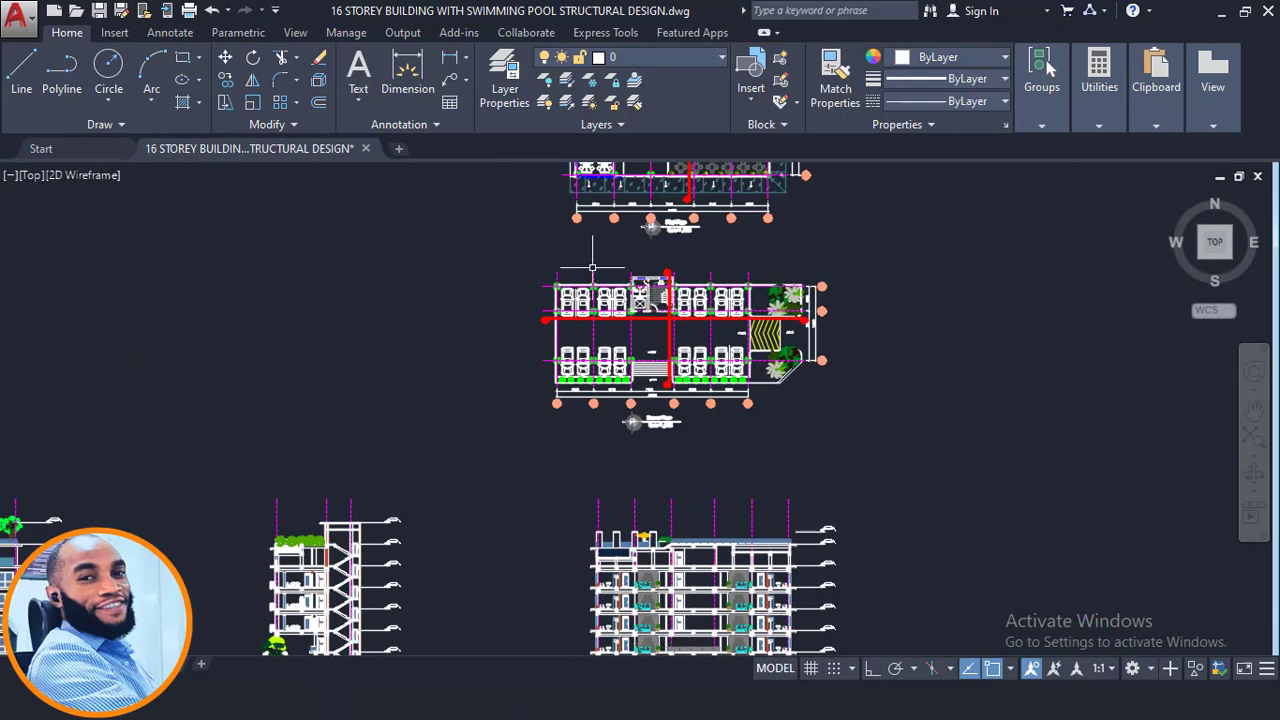
pyautogui.moveTo(592, 268); pyautogui.dragTo(535, 393, button='middle')
pyautogui.scroll(8, 535, 393)
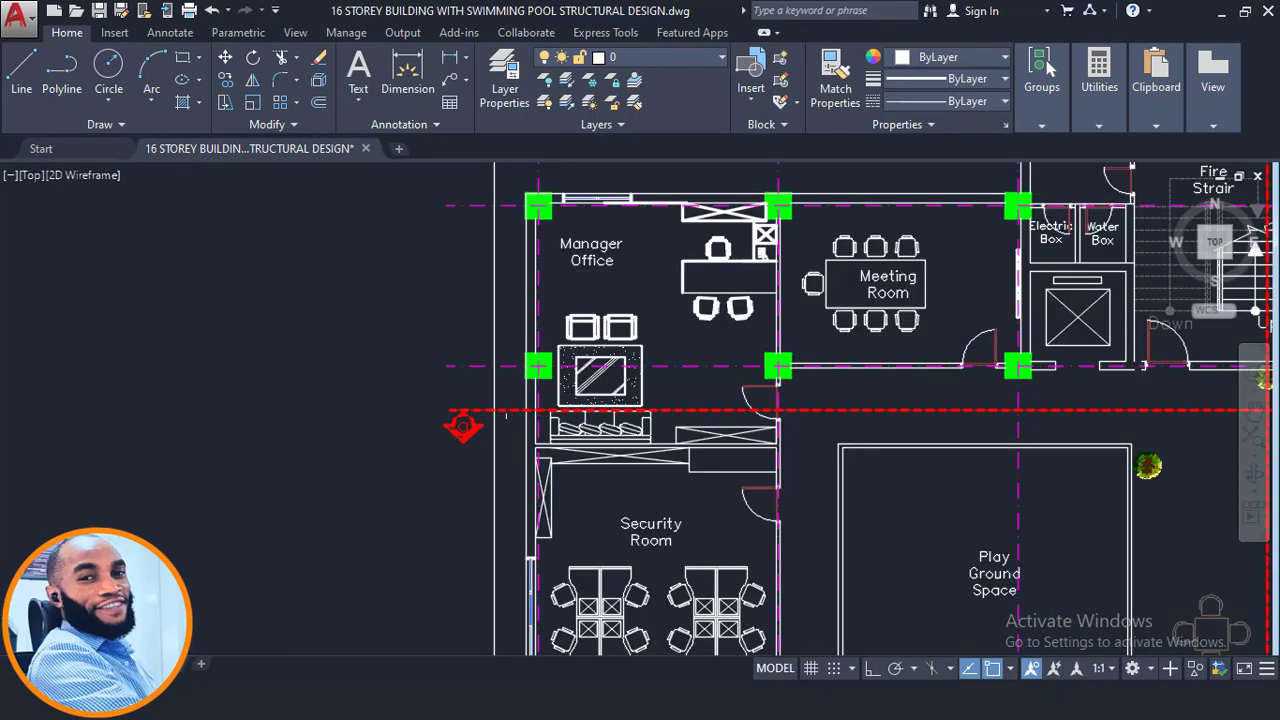
pyautogui.scroll(-4, 451, 414)
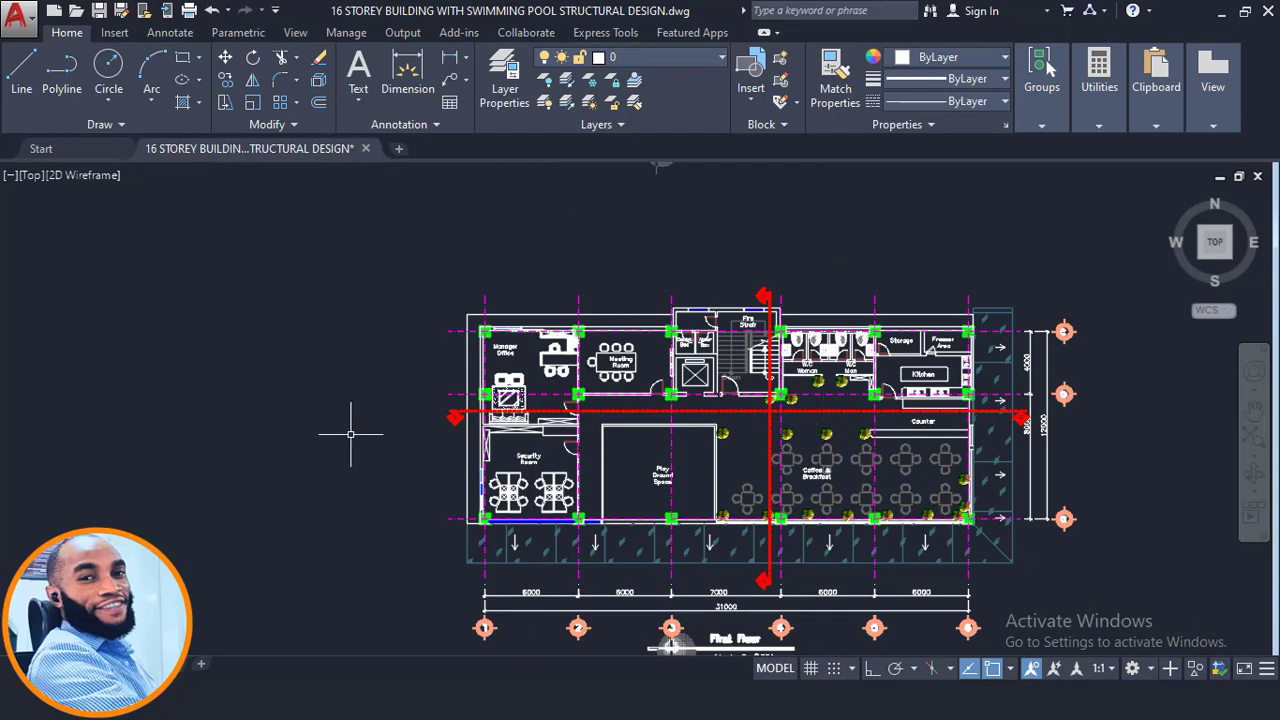
pyautogui.scroll(4, 470, 432)
pyautogui.scroll(-3, 433, 449)
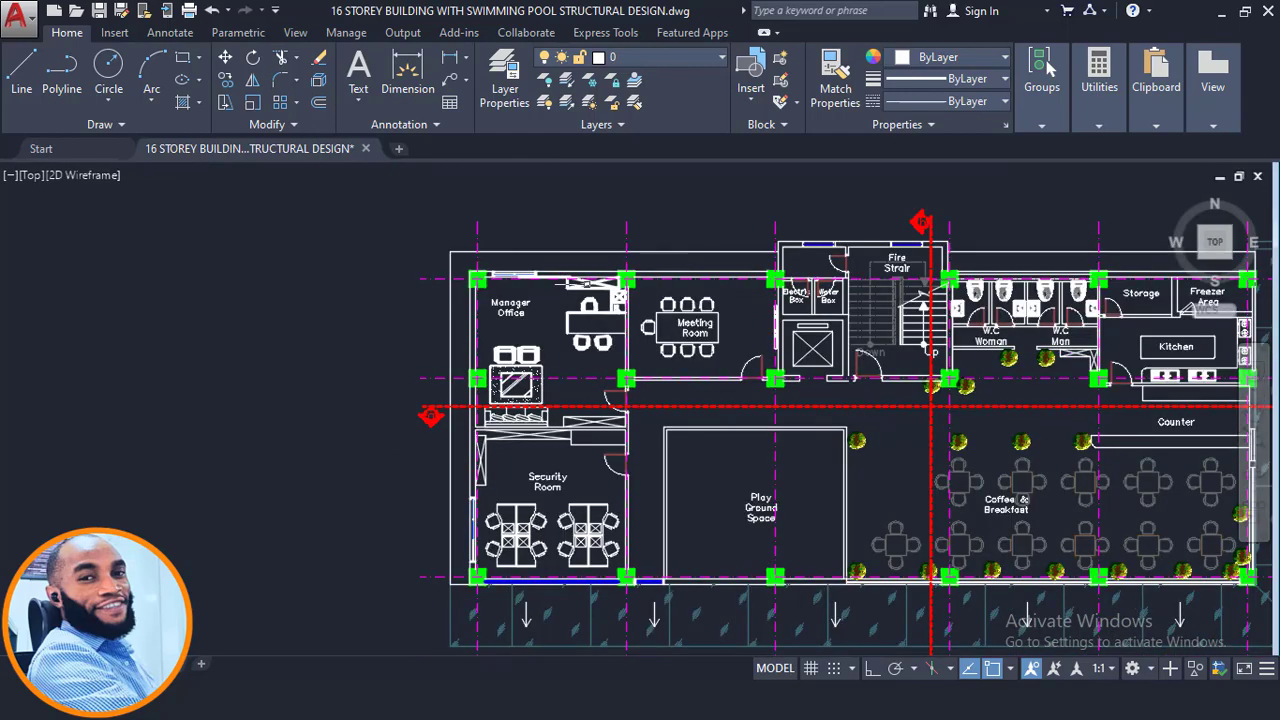
pyautogui.moveTo(437, 257); pyautogui.dragTo(379, 307, button='middle')
pyautogui.moveTo(903, 301); pyautogui.dragTo(800, 288, button='middle')
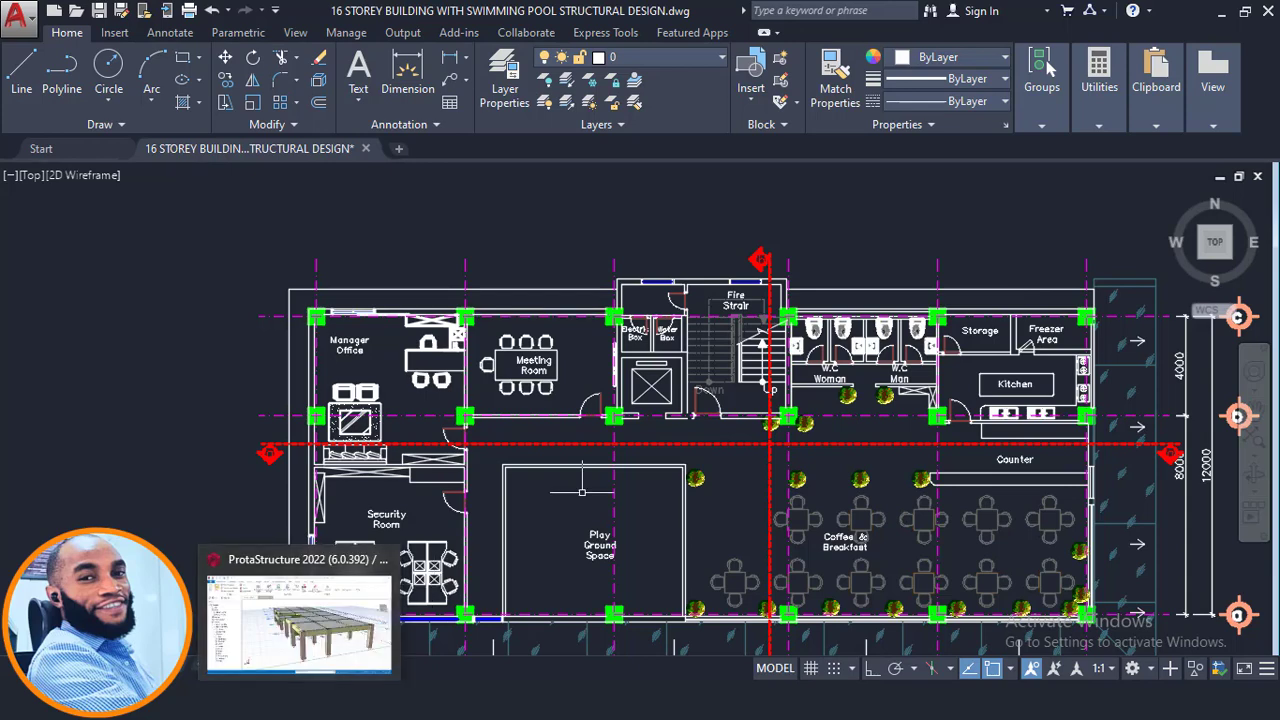
pyautogui.scroll(-2, 704, 345)
pyautogui.moveTo(648, 645); pyautogui.dragTo(664, 559, button='middle')
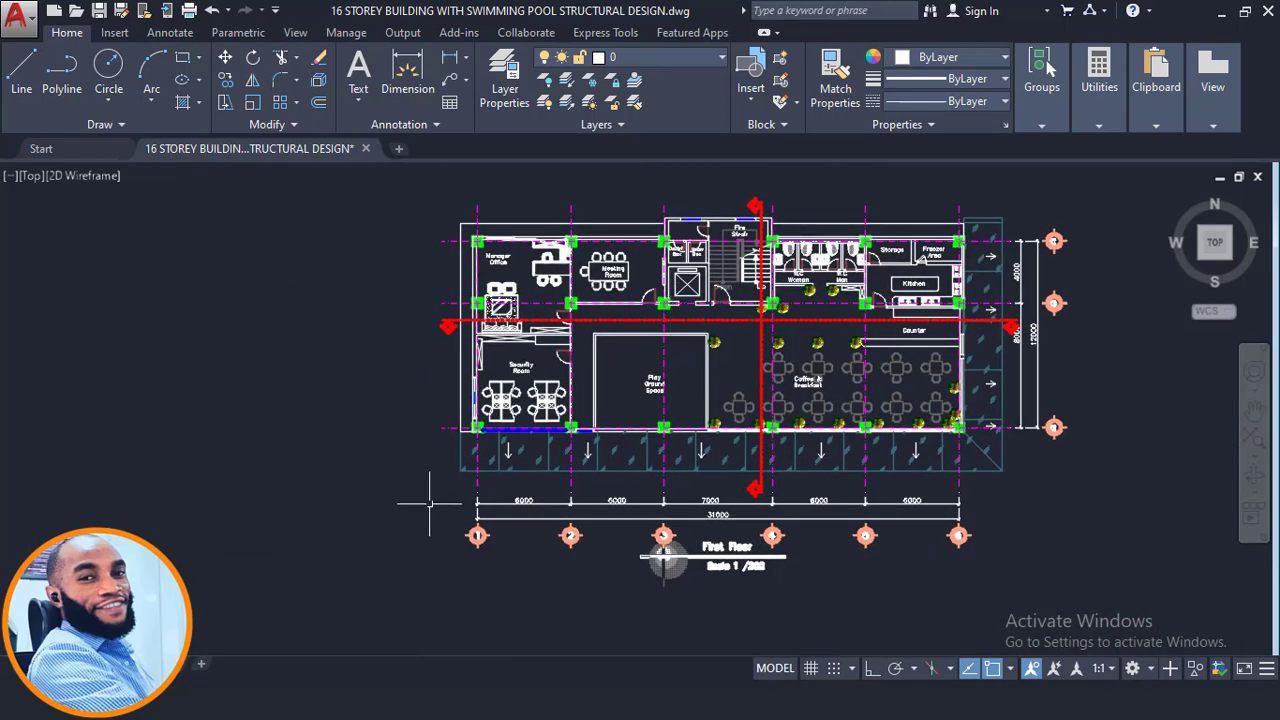
pyautogui.scroll(2, 529, 325)
pyautogui.scroll(2, 490, 337)
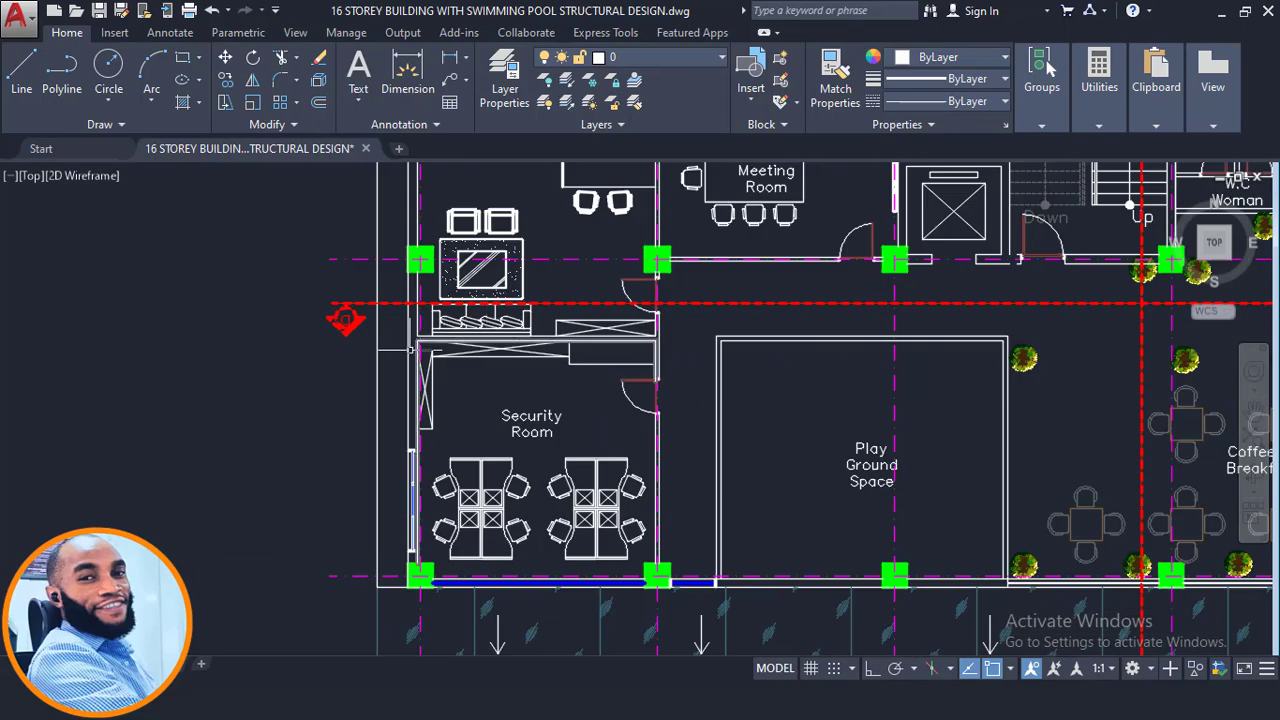
pyautogui.scroll(-2, 415, 387)
pyautogui.scroll(-4, 700, 420)
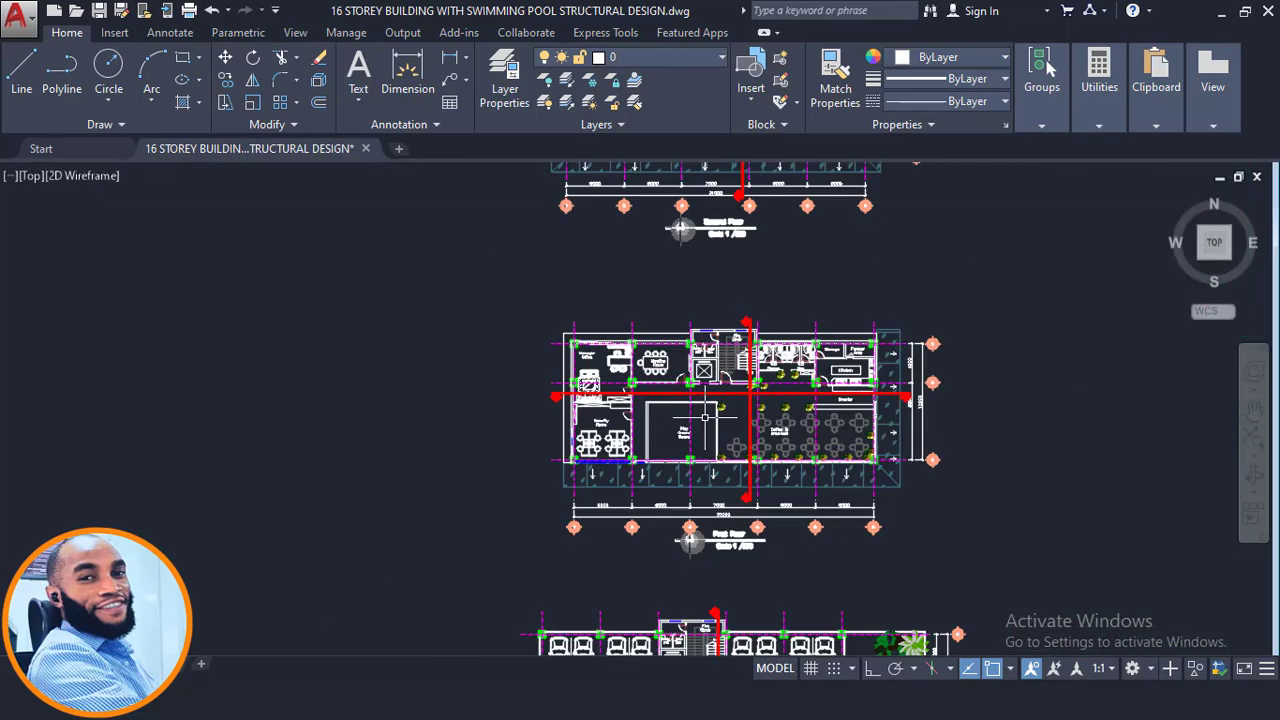
# - Survey the other floor plans, including the column layout plan, zooming and panning between them
pyautogui.scroll(4, 594, 393)
pyautogui.scroll(-8, 930, 375)
pyautogui.scroll(-2, 508, 380)
pyautogui.moveTo(508, 380)
pyautogui.mouseDown(button='middle')
pyautogui.moveTo(609, 291)
pyautogui.moveTo(644, 295)
pyautogui.mouseUp(button='middle')
pyautogui.scroll(4, 943, 382)
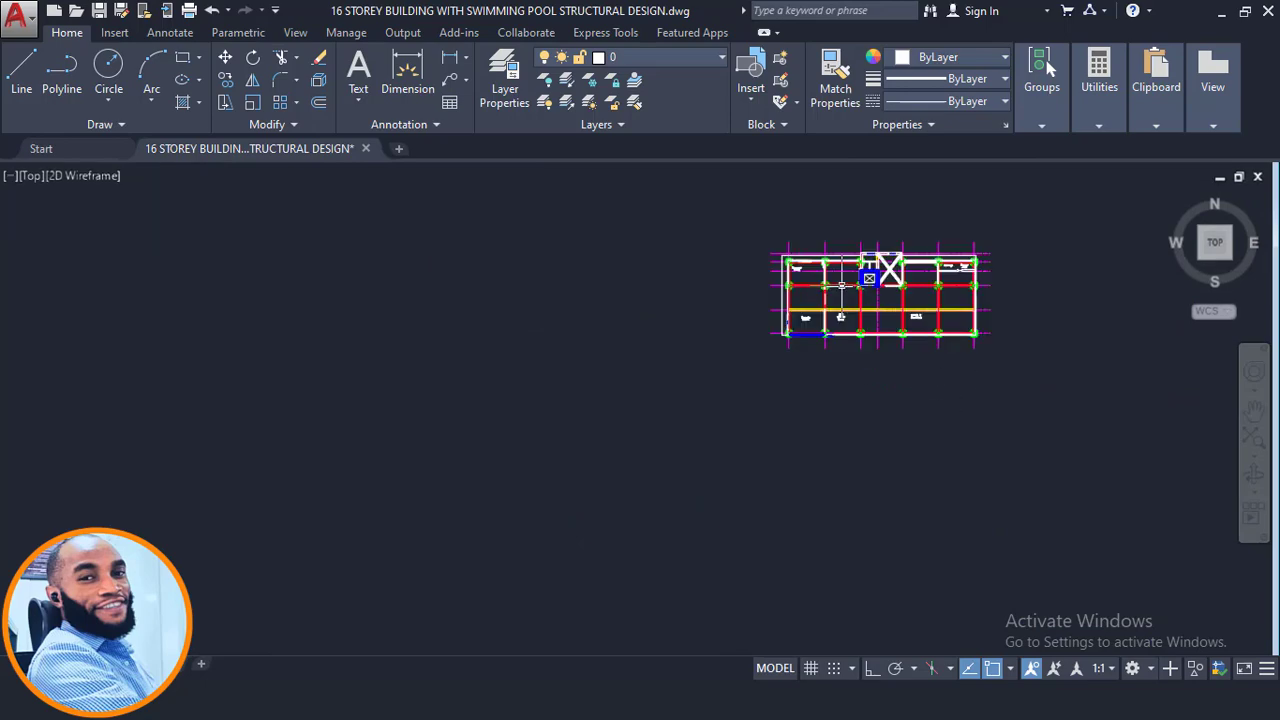
pyautogui.scroll(4, 799, 289)
pyautogui.scroll(2, 755, 328)
pyautogui.moveTo(717, 331); pyautogui.dragTo(376, 429, button='middle')
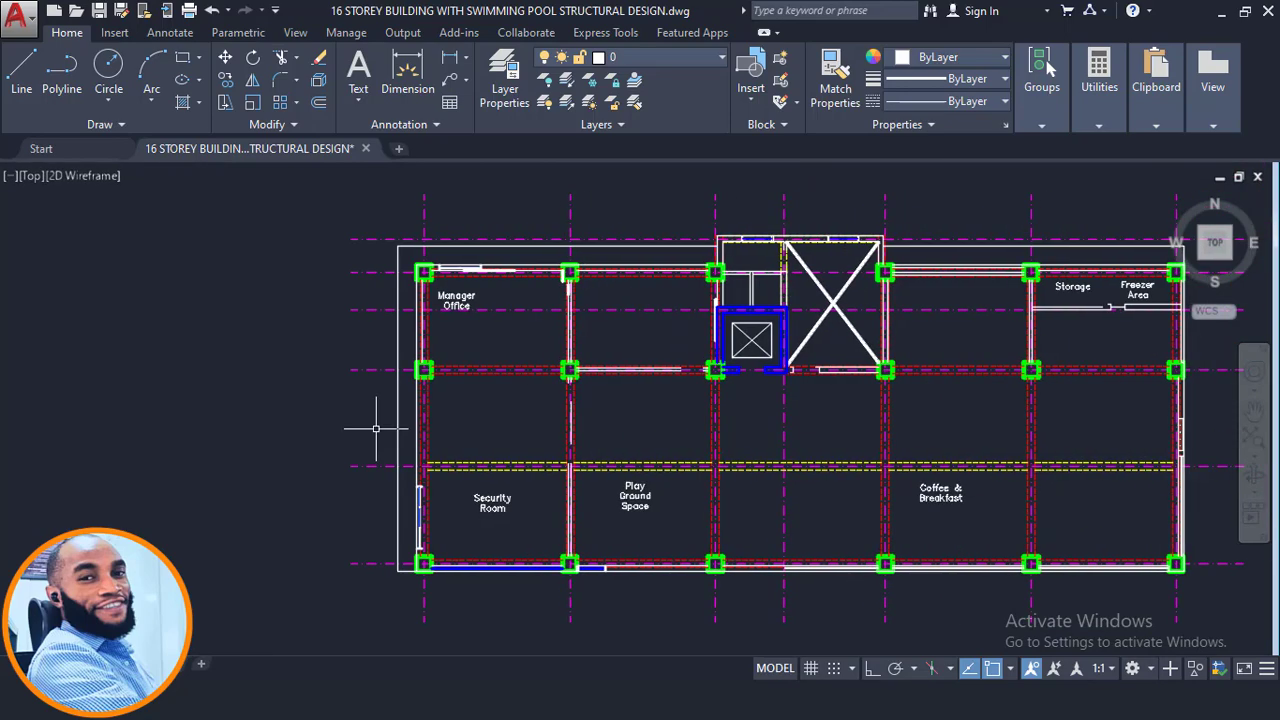
pyautogui.scroll(-6, 498, 369)
pyautogui.moveTo(628, 504)
pyautogui.mouseDown(button='middle')
pyautogui.moveTo(551, 423)
pyautogui.moveTo(488, 287)
pyautogui.mouseUp(button='middle')
pyautogui.scroll(-6, 495, 279)
pyautogui.moveTo(1085, 610)
pyautogui.mouseDown(button='middle')
pyautogui.moveTo(865, 458)
pyautogui.moveTo(863, 434)
pyautogui.mouseUp(button='middle')
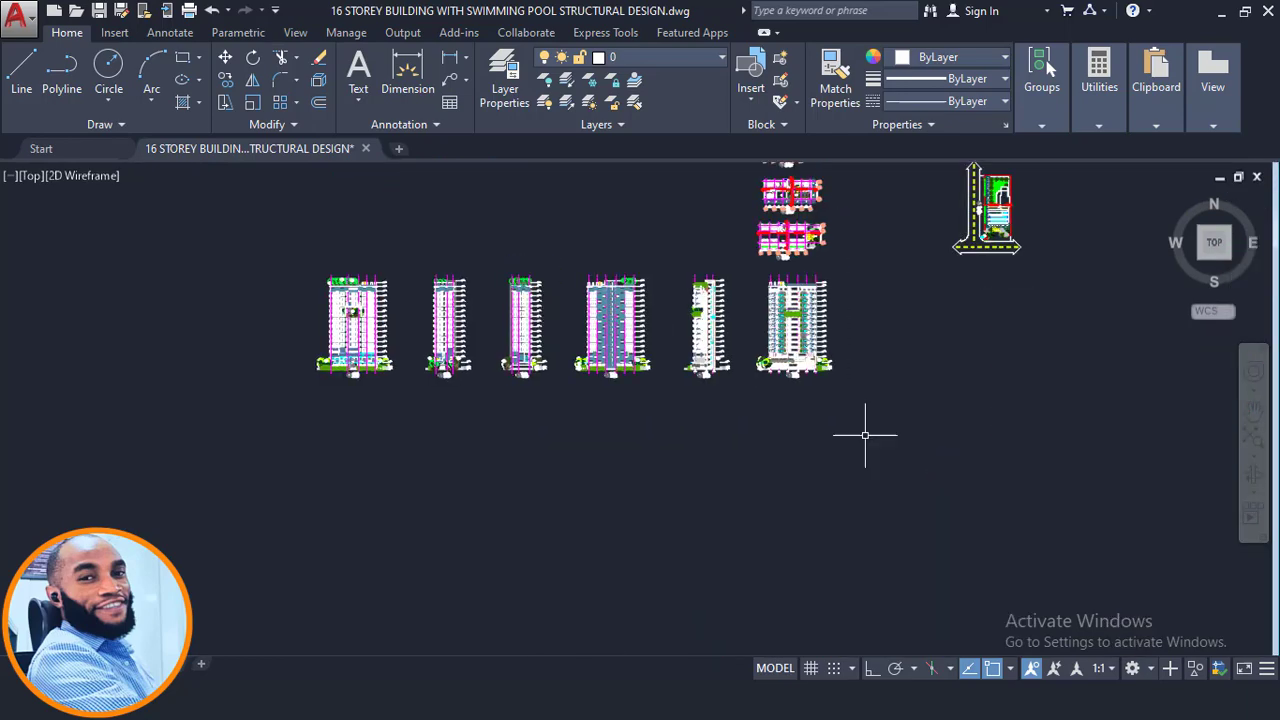
# - Return to the front elevation and zoom into the lower floors' slab, beam and column details
pyautogui.scroll(4, 863, 434)
pyautogui.scroll(9, 650, 355)
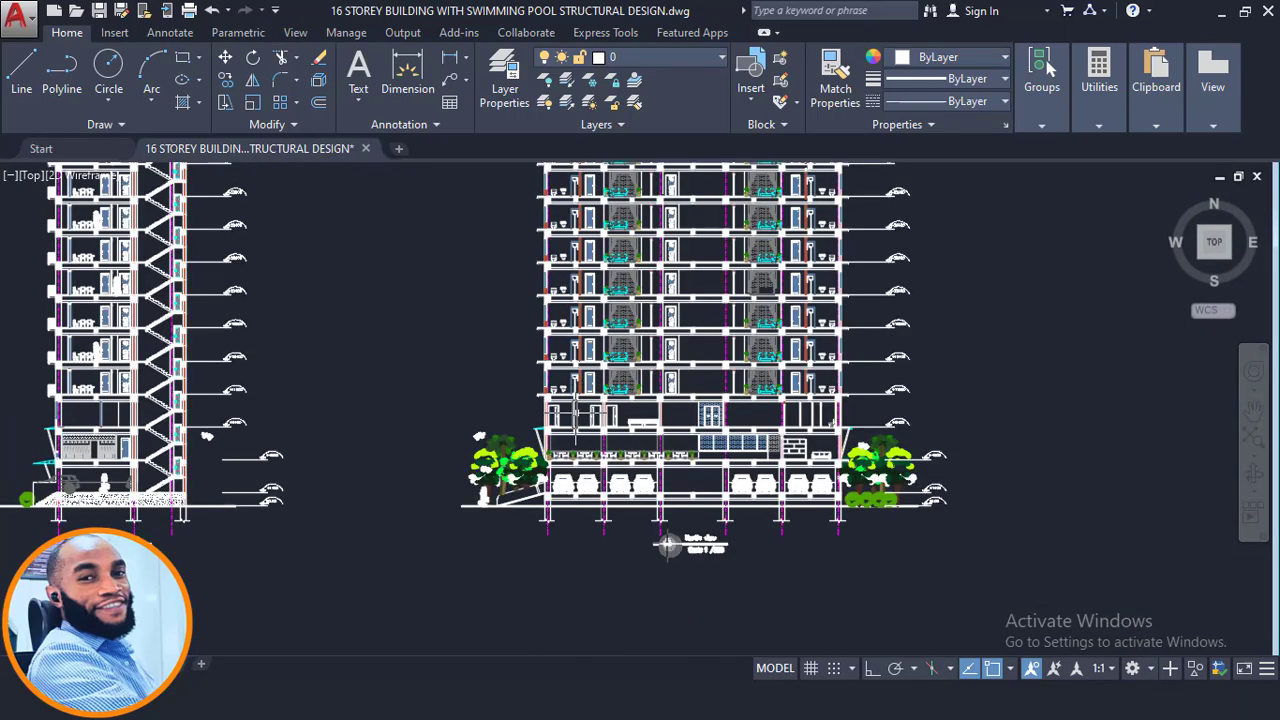
pyautogui.scroll(4, 541, 432)
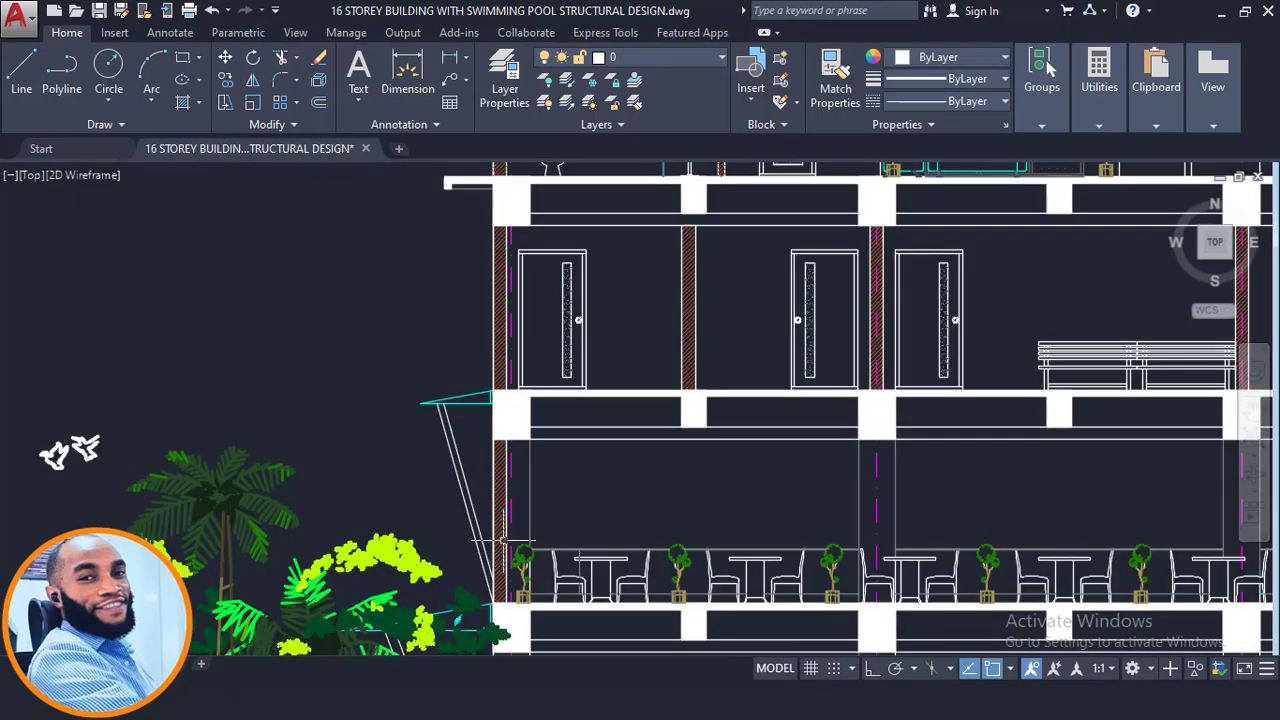
pyautogui.scroll(2, 500, 455)
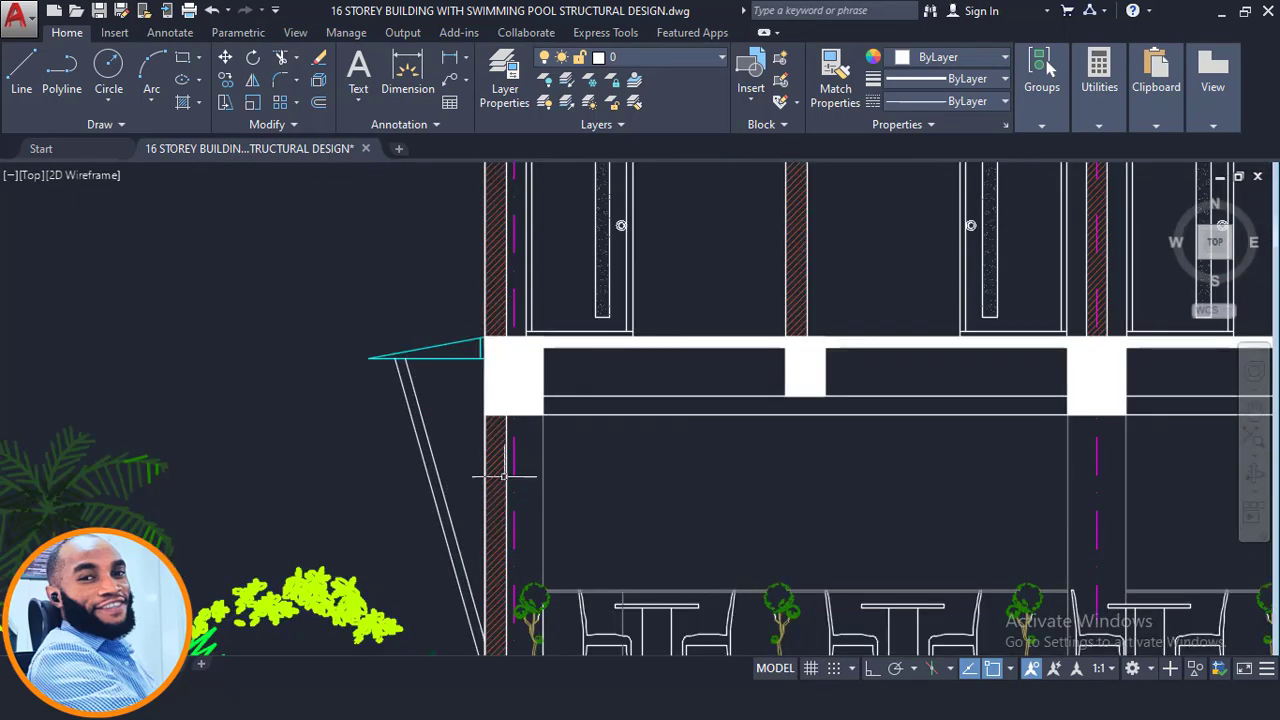
pyautogui.scroll(-4, 479, 469)
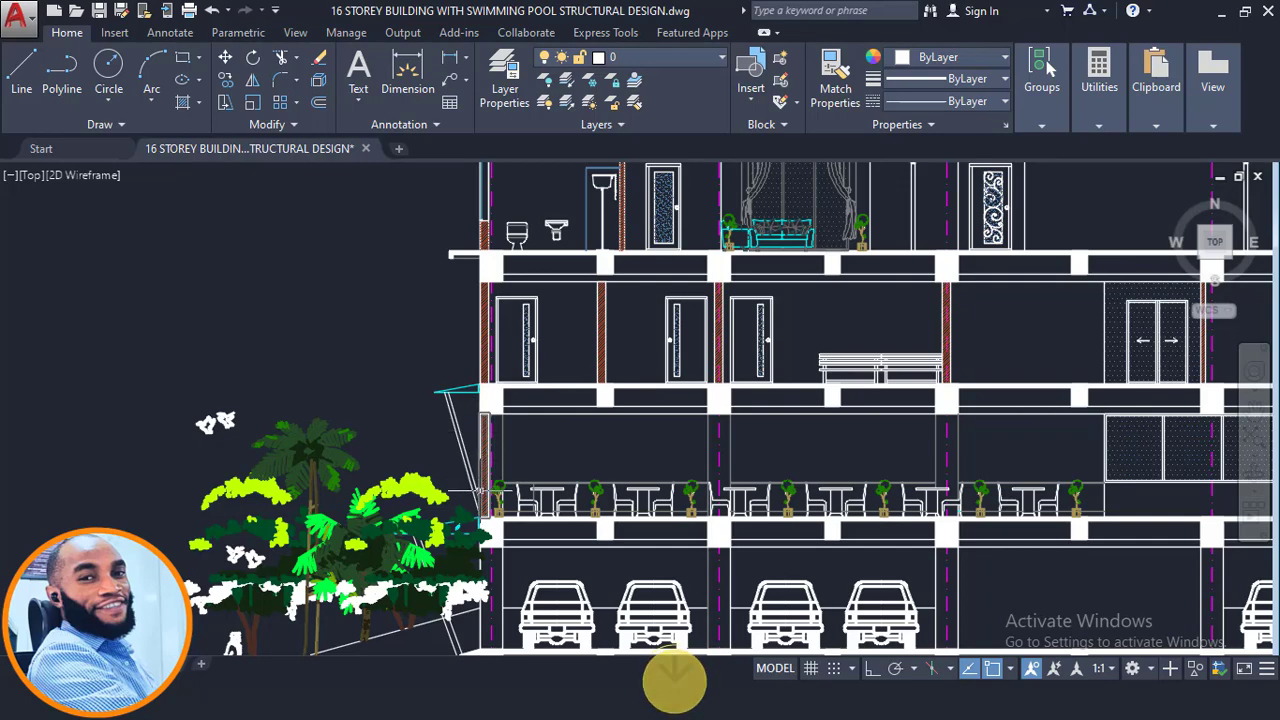
pyautogui.scroll(4, 482, 494)
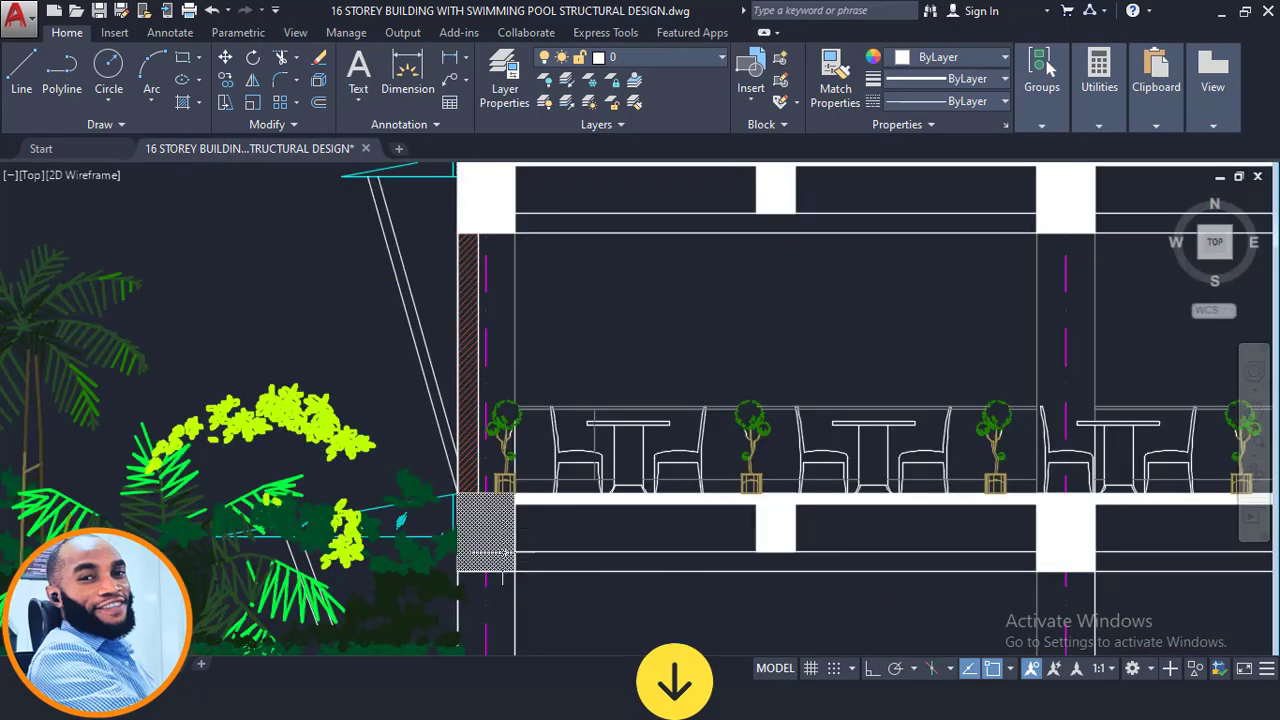
pyautogui.scroll(-6, 486, 551)
pyautogui.scroll(5, 857, 487)
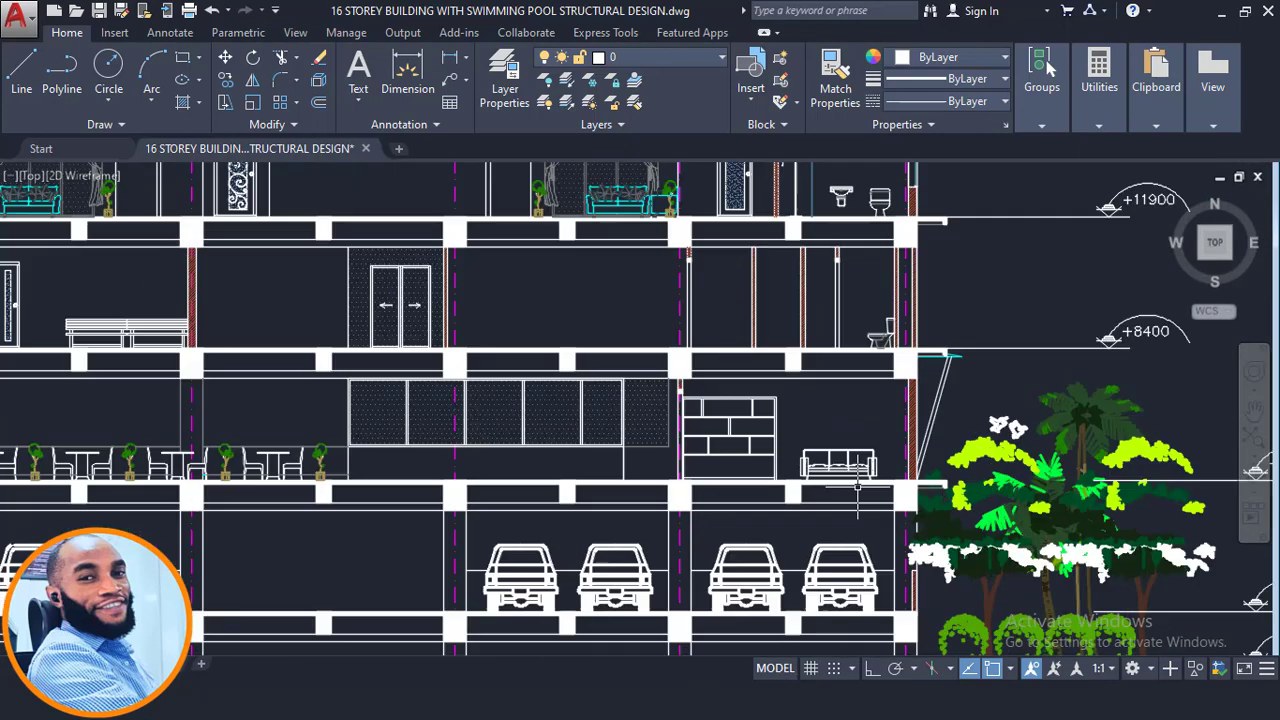
pyautogui.scroll(1, 880, 490)
pyautogui.scroll(-7, 723, 397)
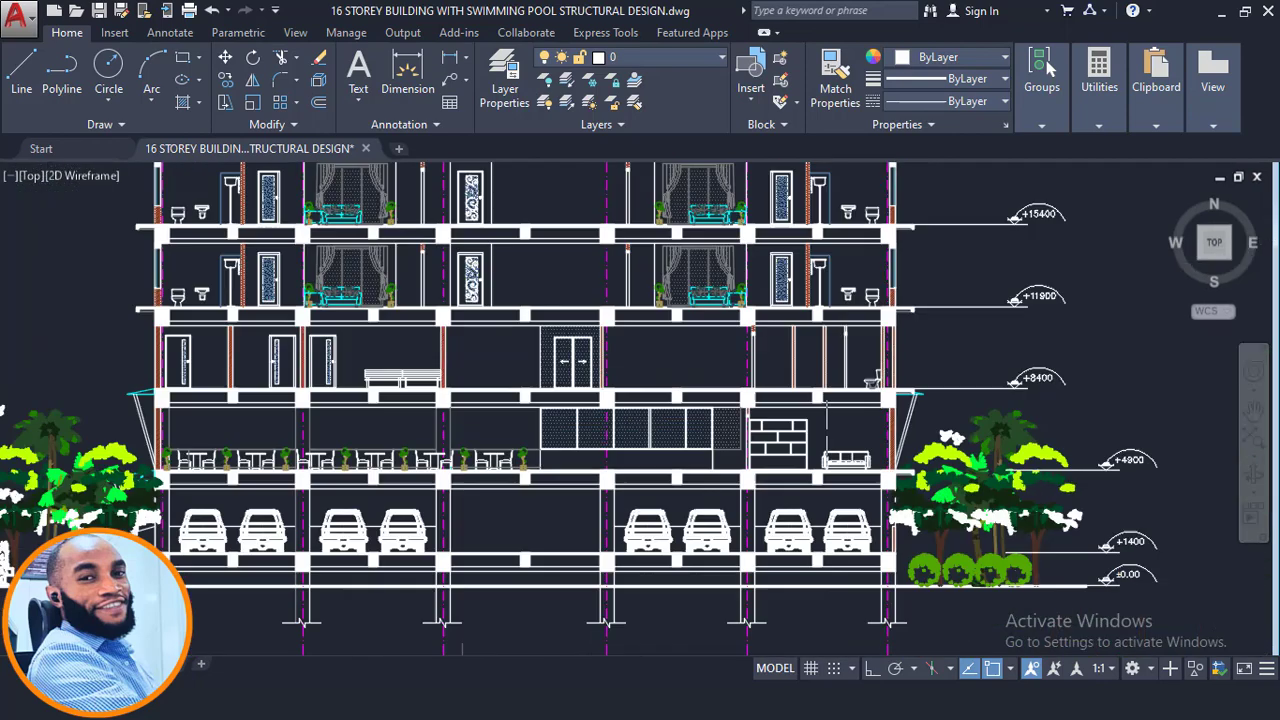
pyautogui.scroll(-2, 724, 397)
pyautogui.moveTo(724, 397); pyautogui.dragTo(717, 519, button='middle')
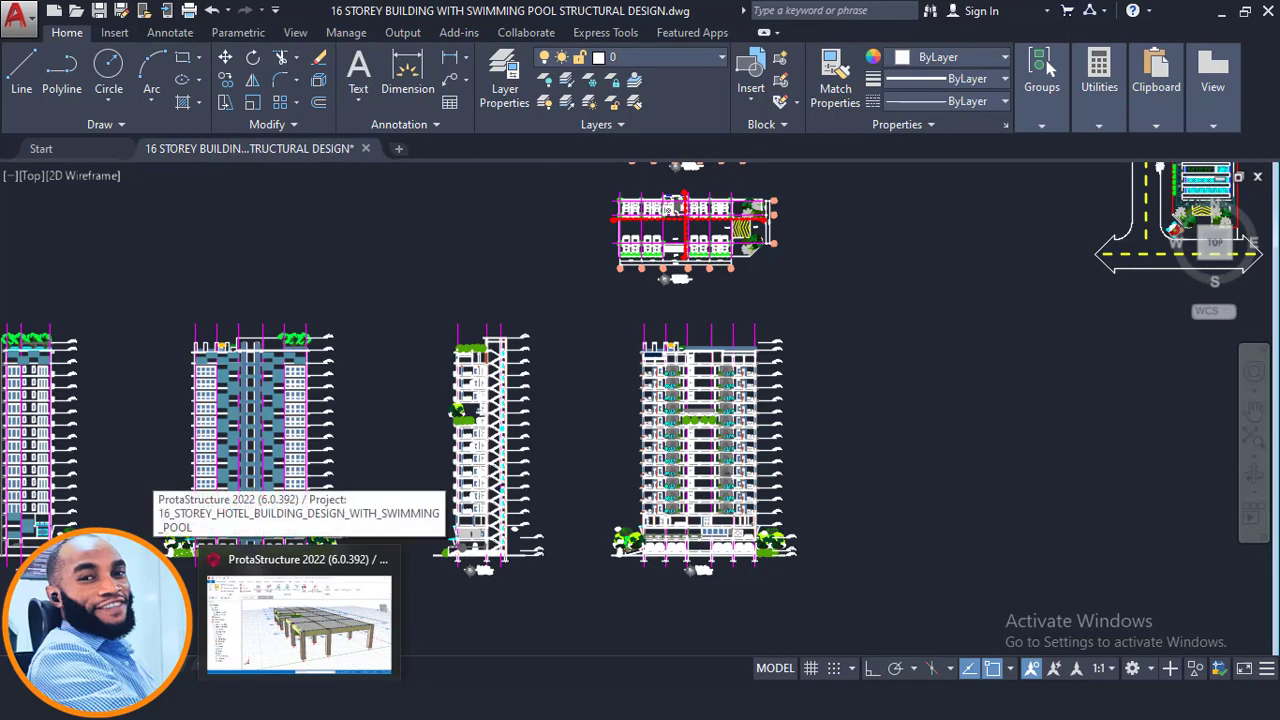
# - Switch to ProtaStructure, open the first-storey plan view and inspect the lift core walls and surrounding slabs
pyautogui.click(388, 606)
pyautogui.keyDown('shift'); pyautogui.moveTo(507, 395); pyautogui.dragTo(690, 440, button='middle'); pyautogui.keyUp('shift')
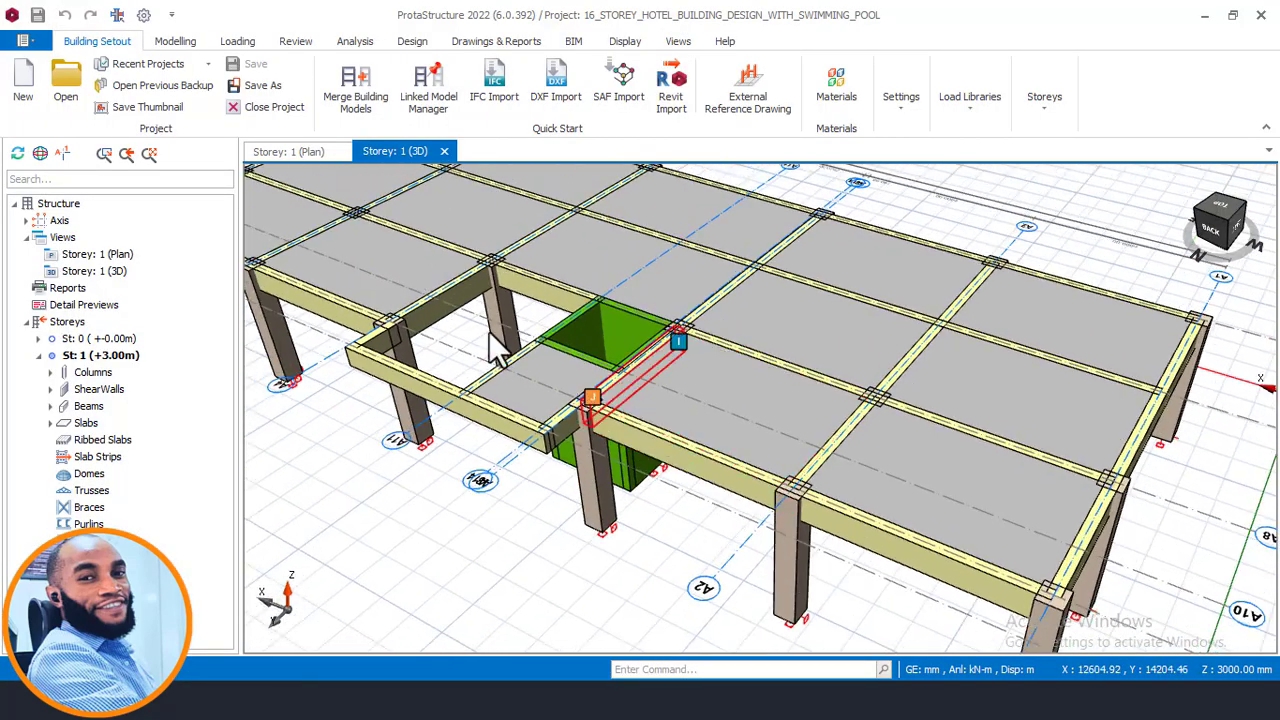
pyautogui.click(307, 155)
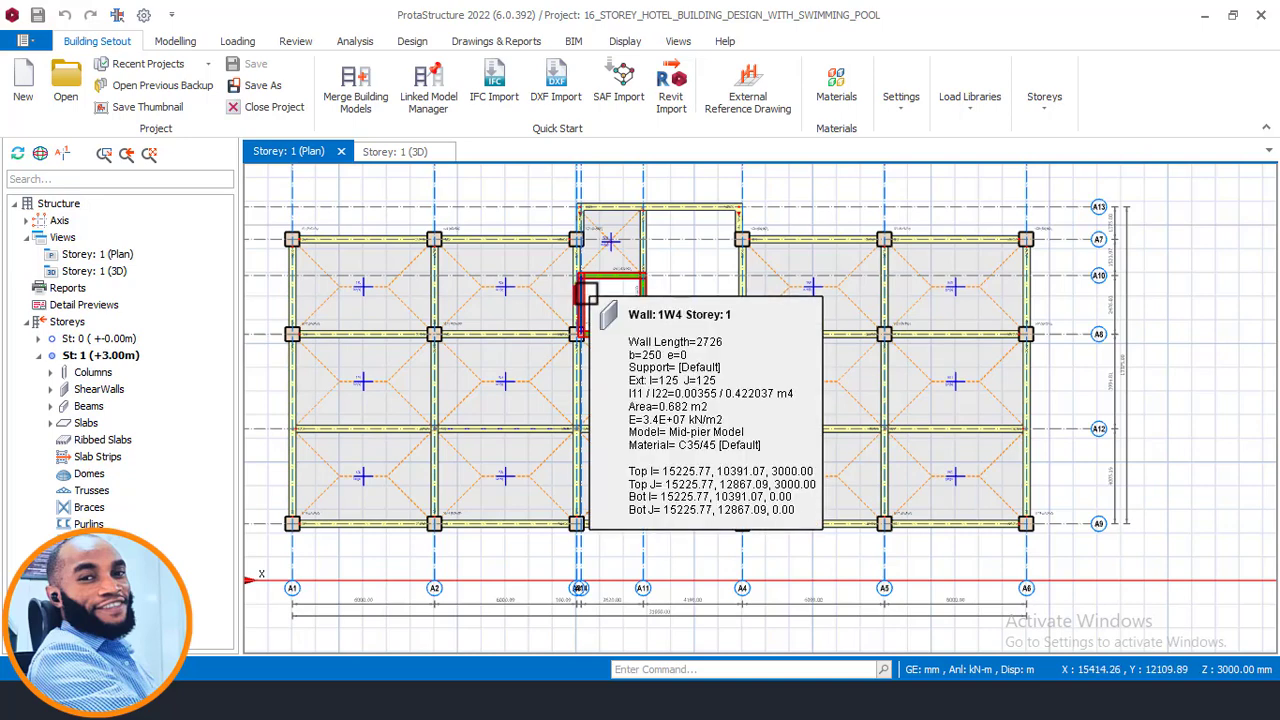
pyautogui.scroll(2, 585, 292)
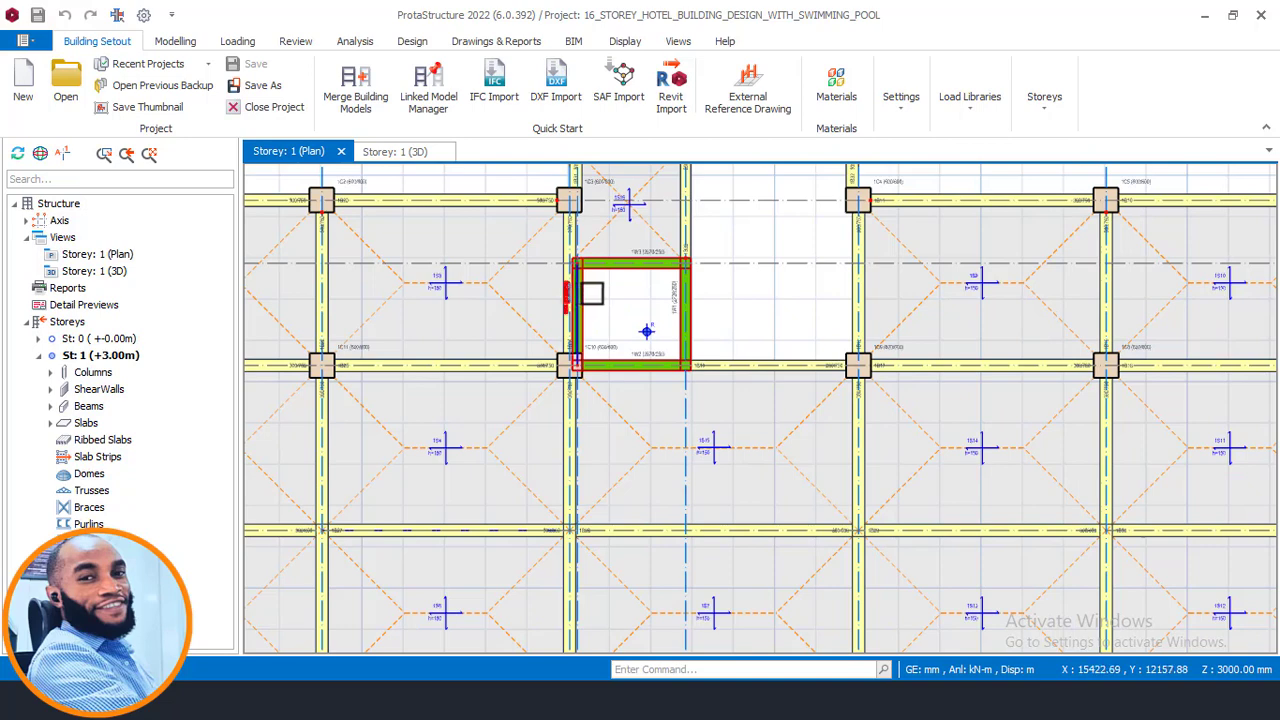
pyautogui.scroll(-1, 599, 293)
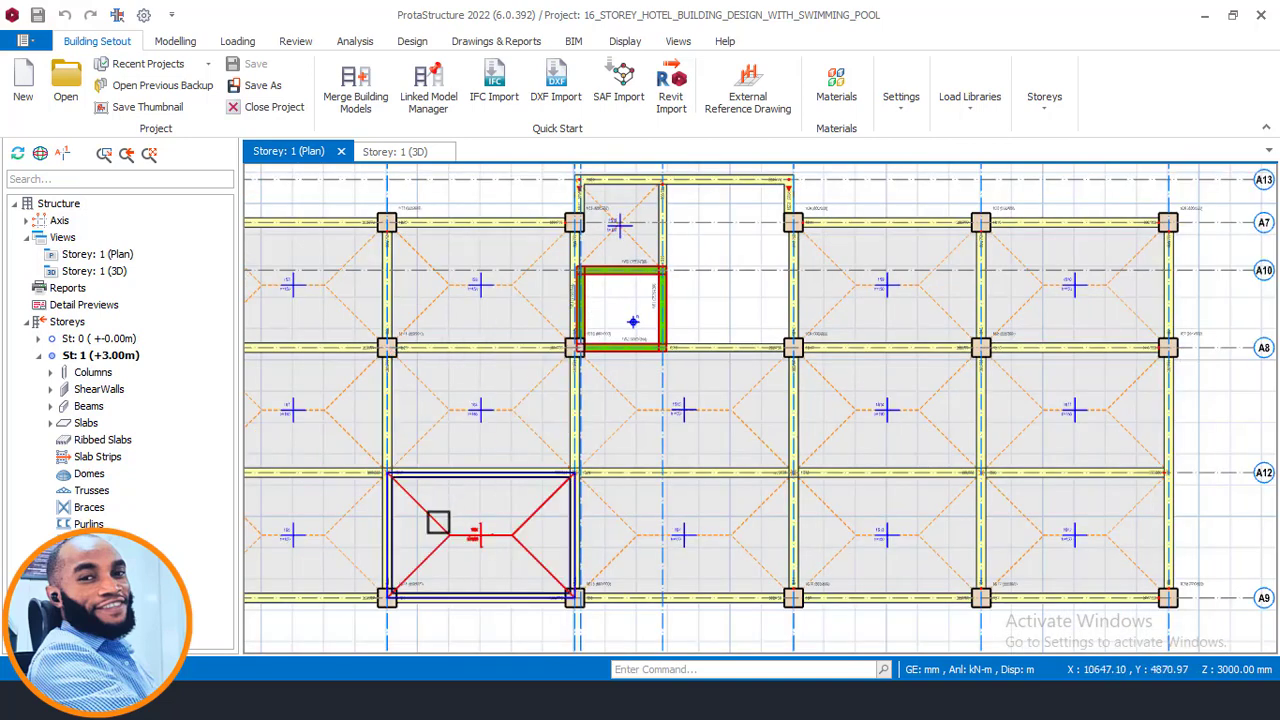
pyautogui.moveTo(553, 413); pyautogui.dragTo(641, 425, button='middle')
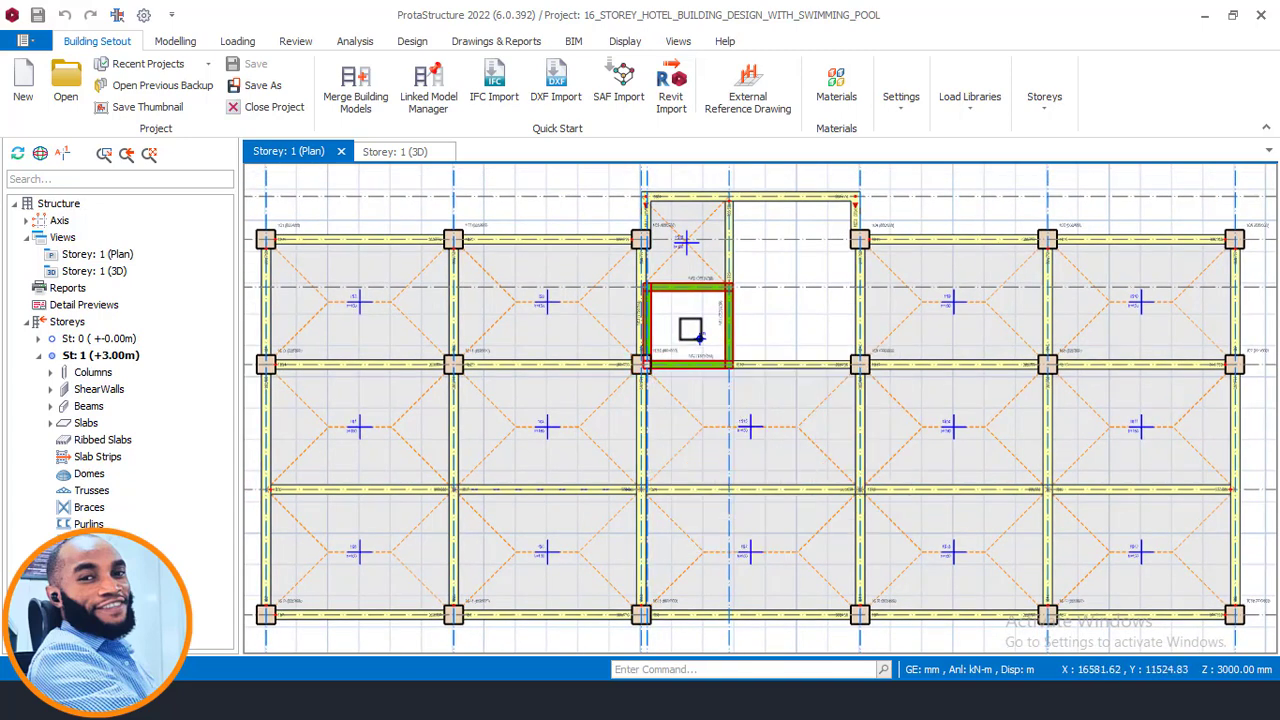
pyautogui.moveTo(699, 338); pyautogui.dragTo(715, 332, button='middle')
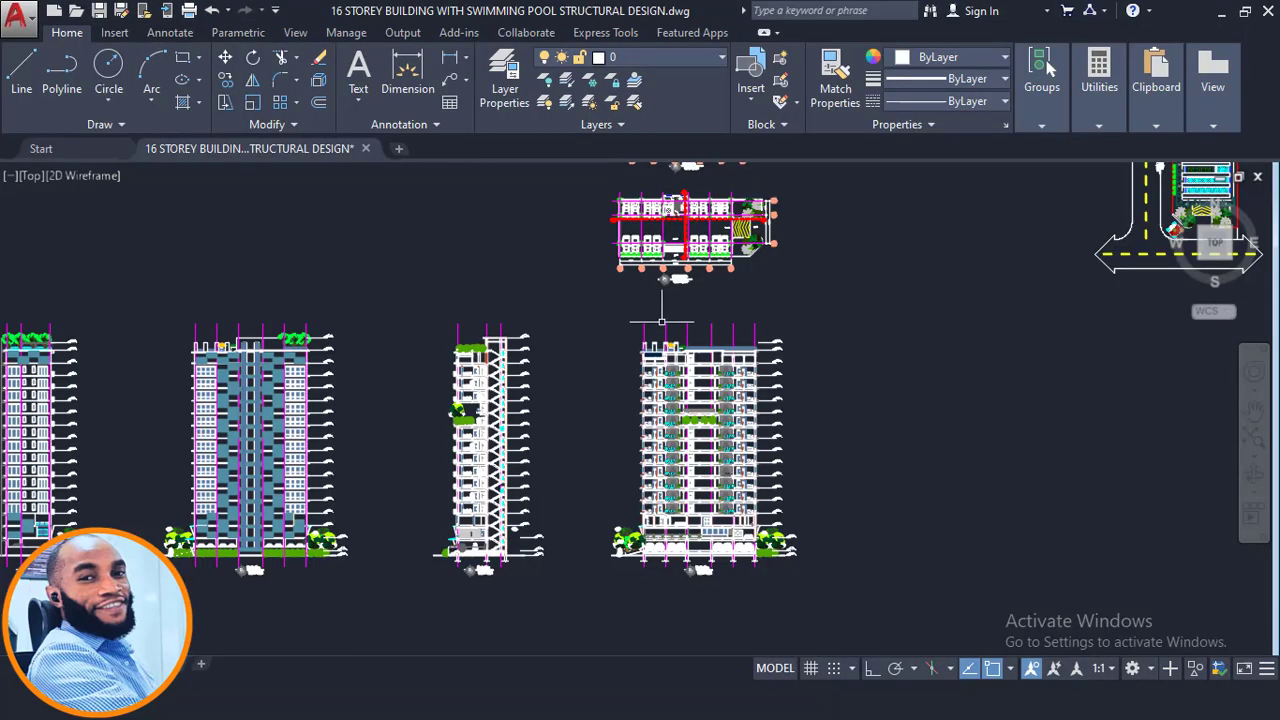
# - Switch back to AutoCAD and compare the first-floor and ground-floor plans
pyautogui.scroll(-4, 590, 320)
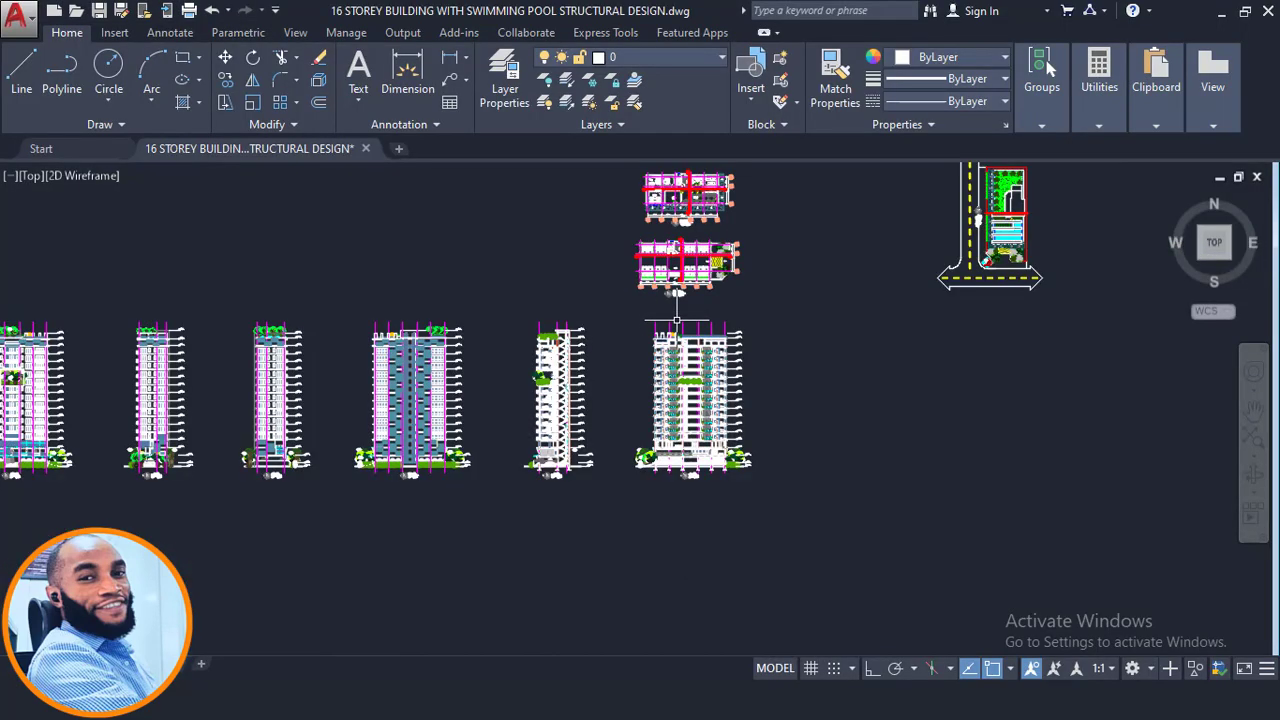
pyautogui.moveTo(591, 464); pyautogui.dragTo(592, 535, button='middle')
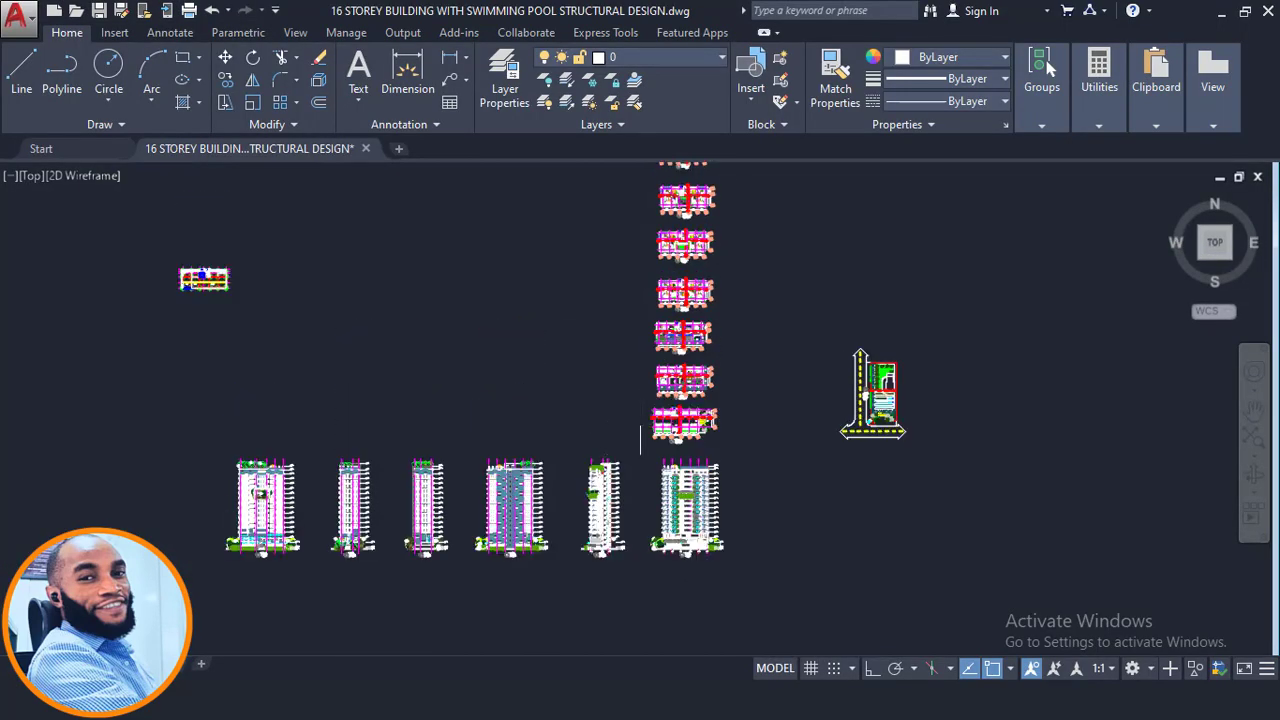
pyautogui.scroll(4, 657, 422)
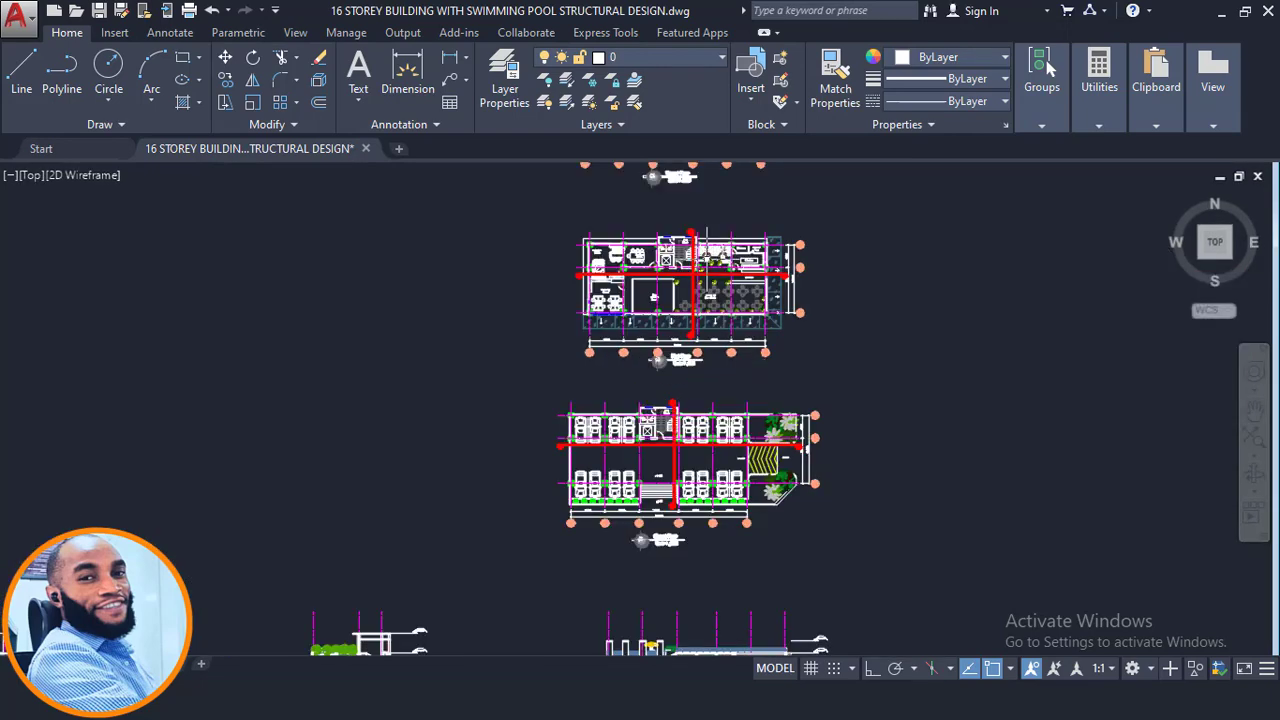
pyautogui.scroll(4, 710, 280)
pyautogui.scroll(-2, 710, 280)
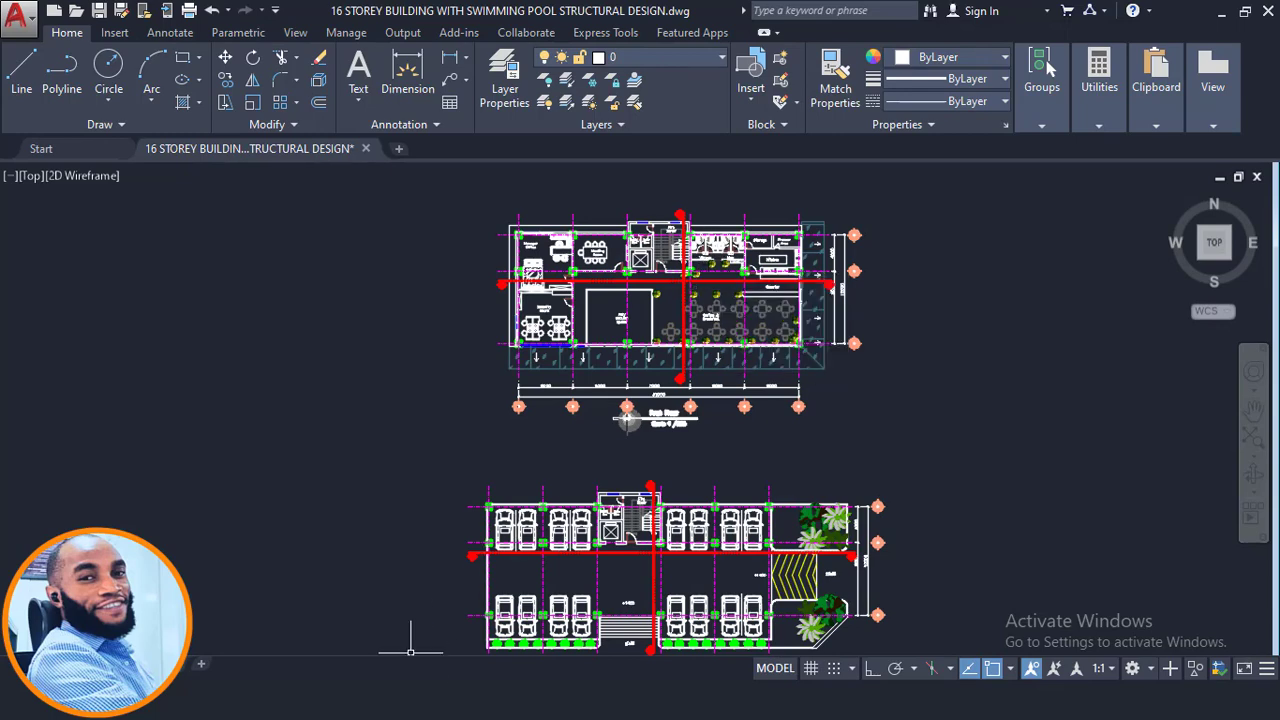
# - Pan from the first-floor plan down past the ground-floor plan to the building elevations
pyautogui.moveTo(748, 362); pyautogui.dragTo(794, 251, button='middle')
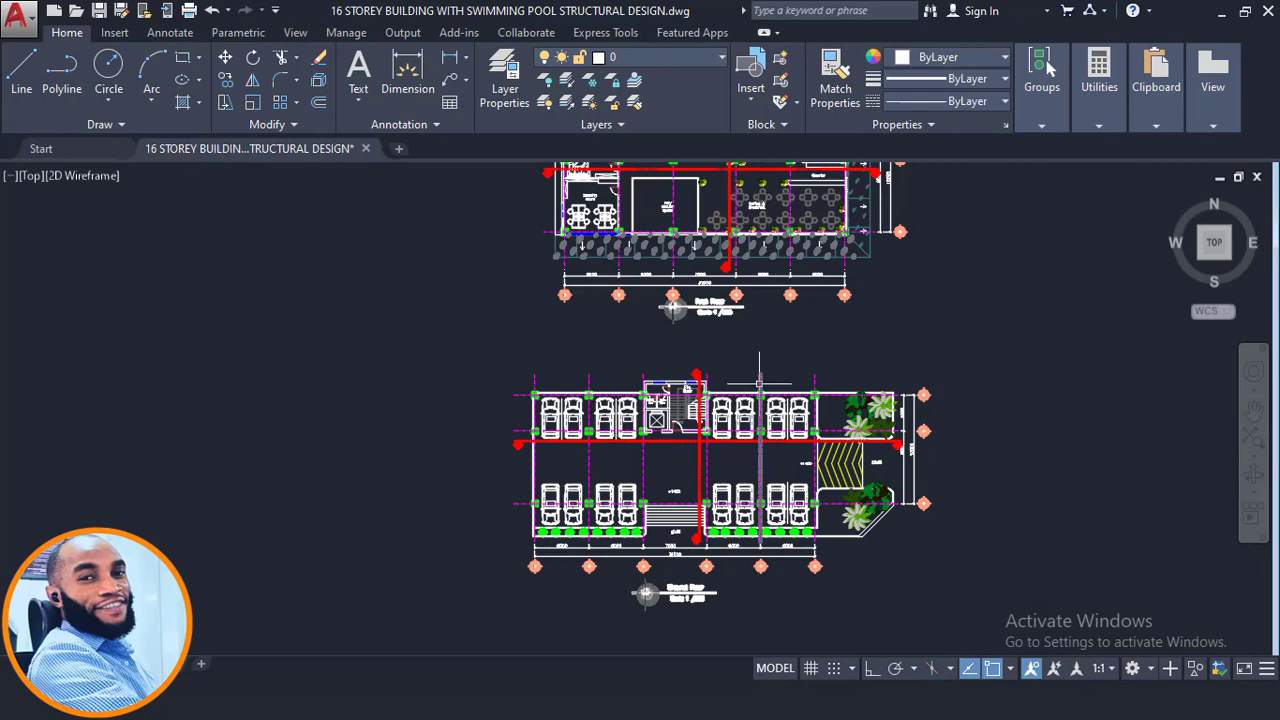
pyautogui.moveTo(749, 389); pyautogui.dragTo(777, 333, button='middle')
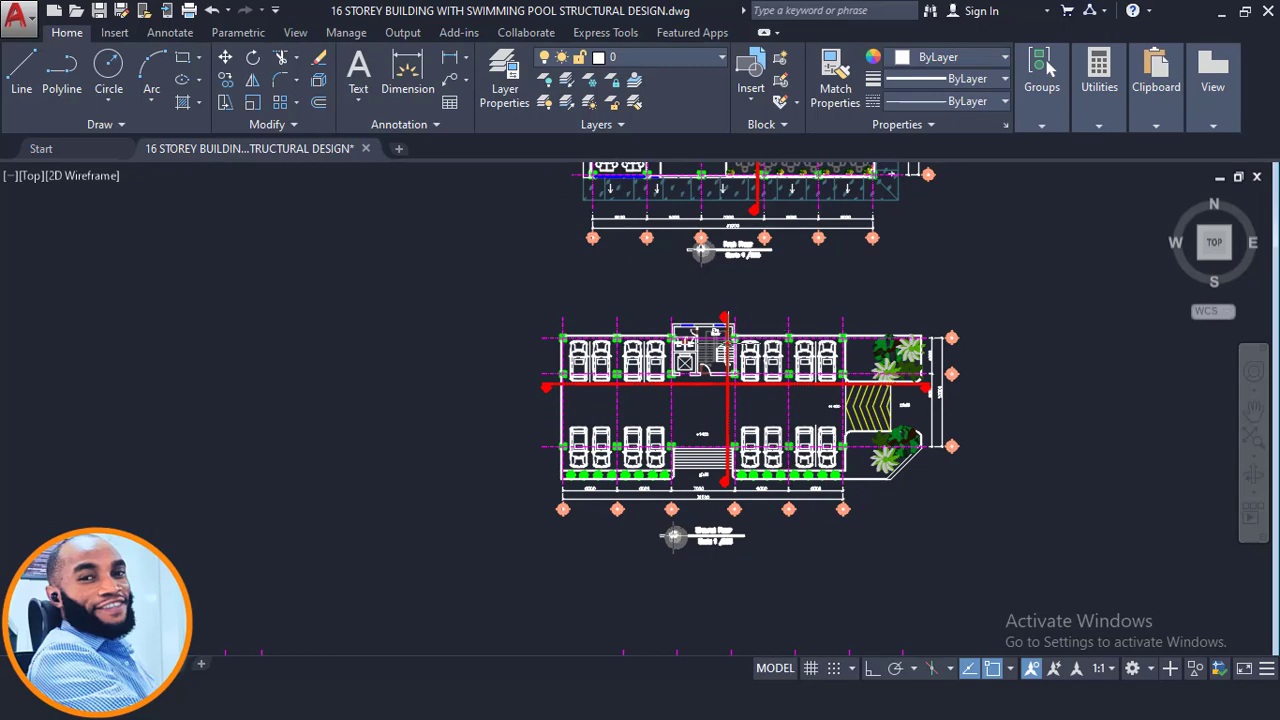
pyautogui.scroll(-2, 725, 330)
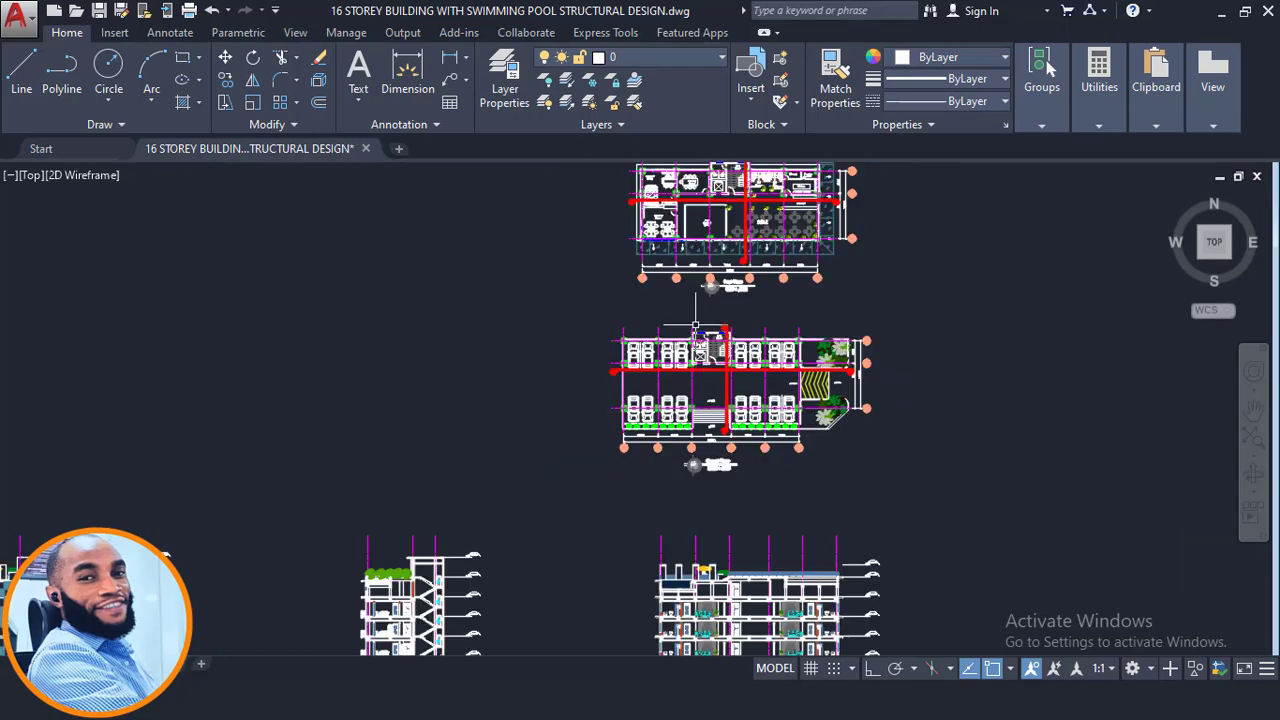
pyautogui.moveTo(648, 381); pyautogui.dragTo(668, 278, button='middle')
pyautogui.moveTo(615, 328); pyautogui.dragTo(638, 204, button='middle')
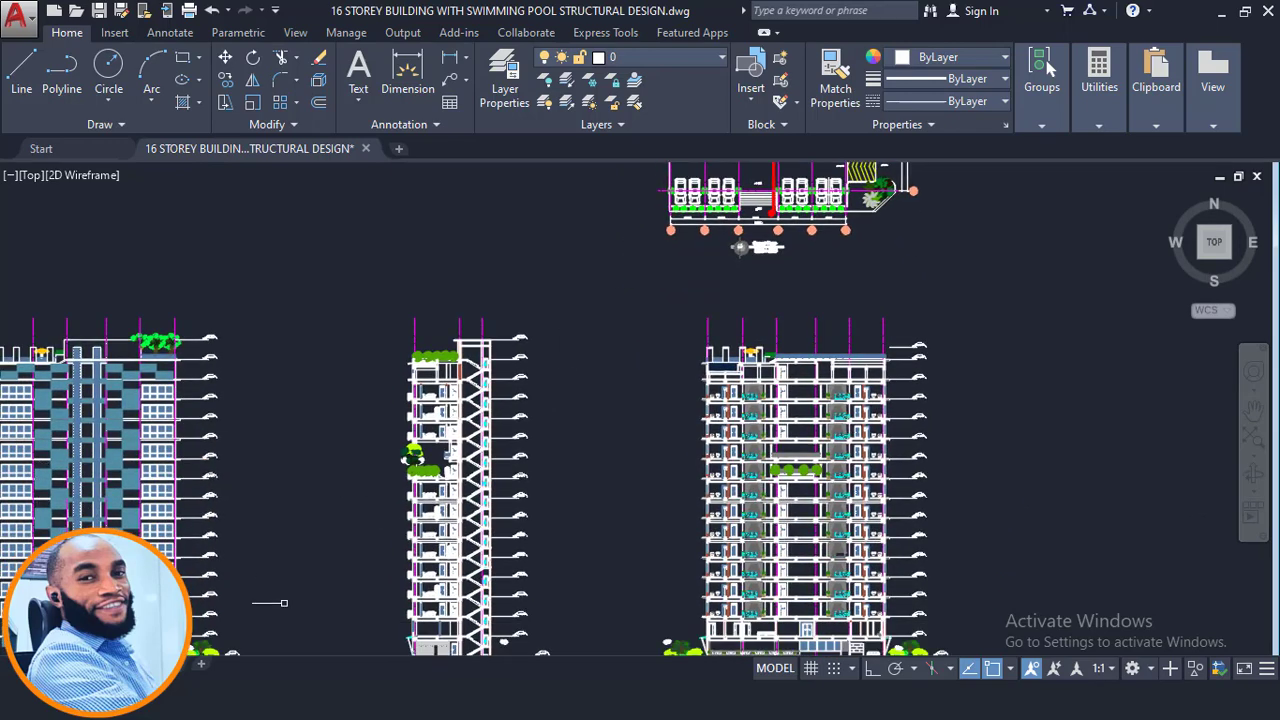
# - Switch to ProtaStructure and inspect the first-storey plan's lift-core wall and axis A2 properties
pyautogui.moveTo(296, 698)
pyautogui.click(346, 640)
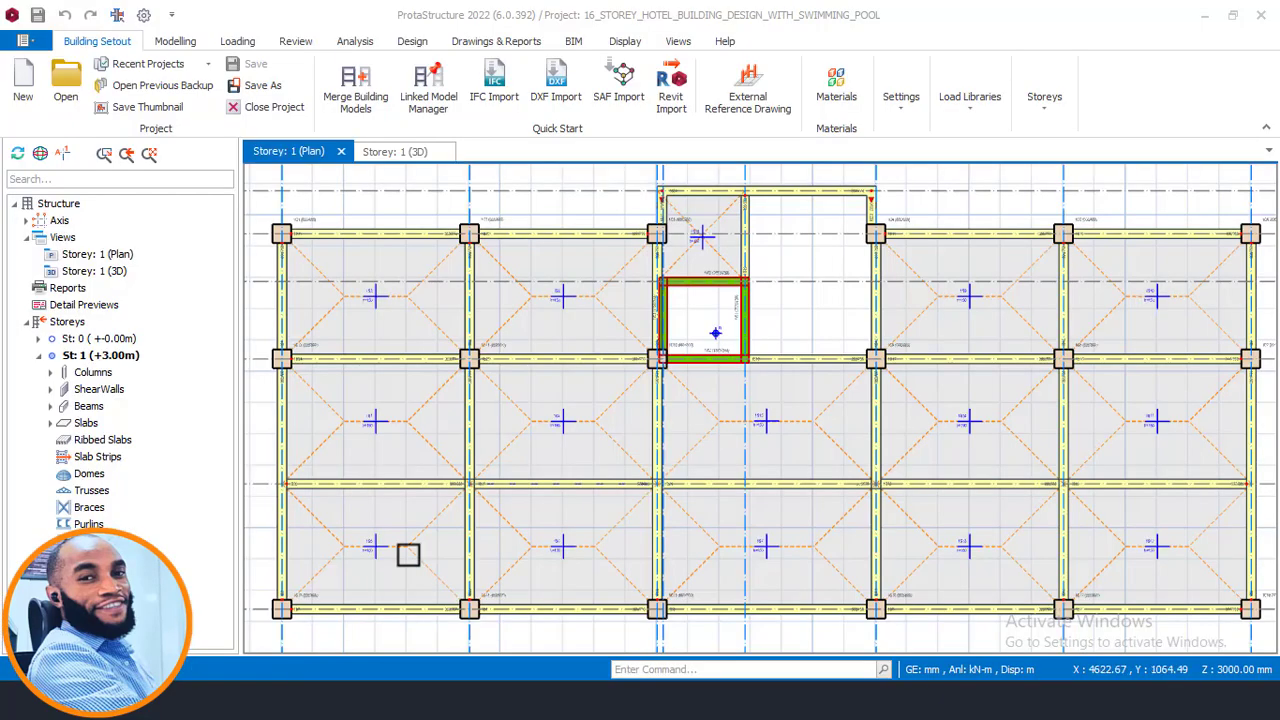
pyautogui.moveTo(703, 328); pyautogui.dragTo(651, 363, button='middle')
pyautogui.scroll(-2, 651, 363)
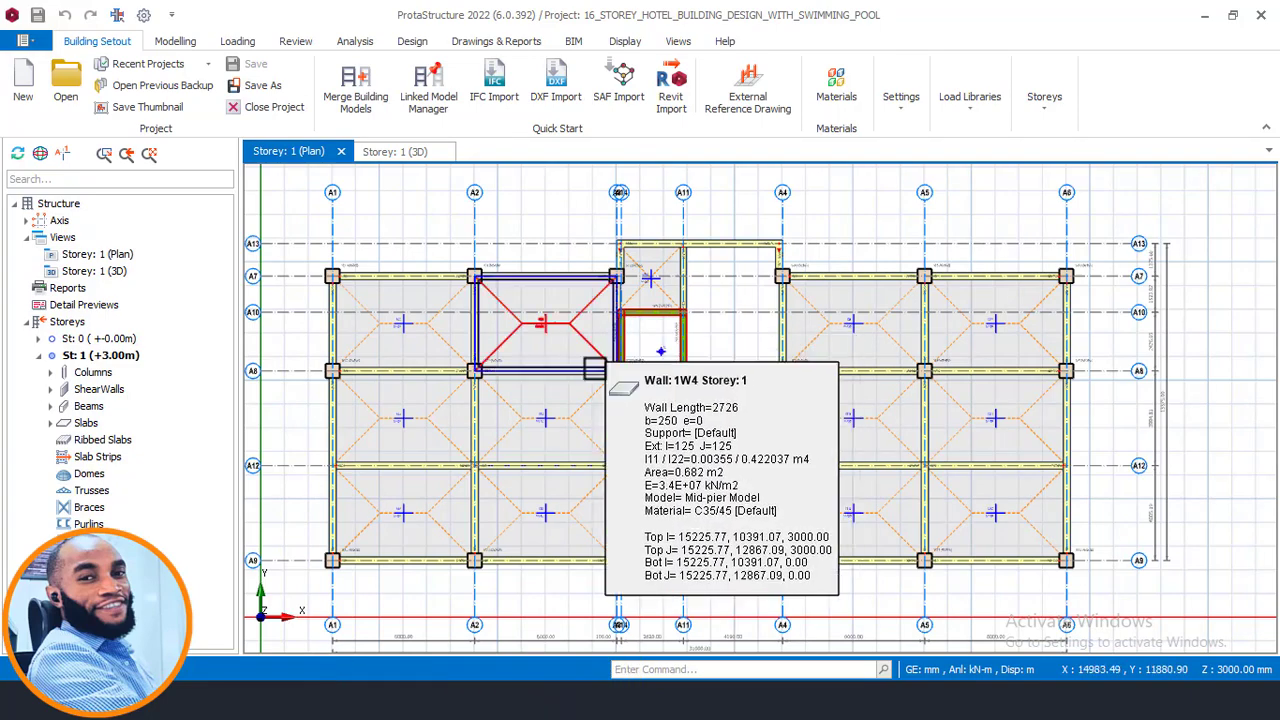
pyautogui.scroll(3, 480, 434)
pyautogui.moveTo(480, 434); pyautogui.dragTo(548, 470, button='middle')
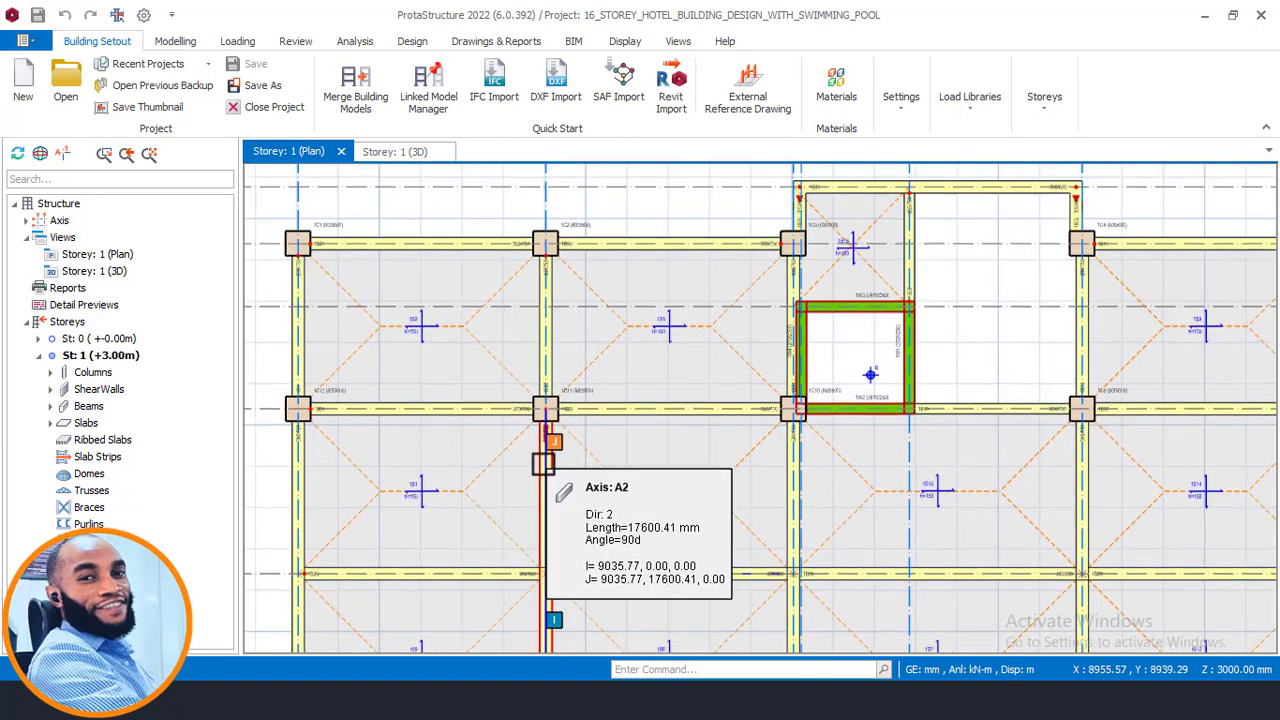
pyautogui.click(440, 700)
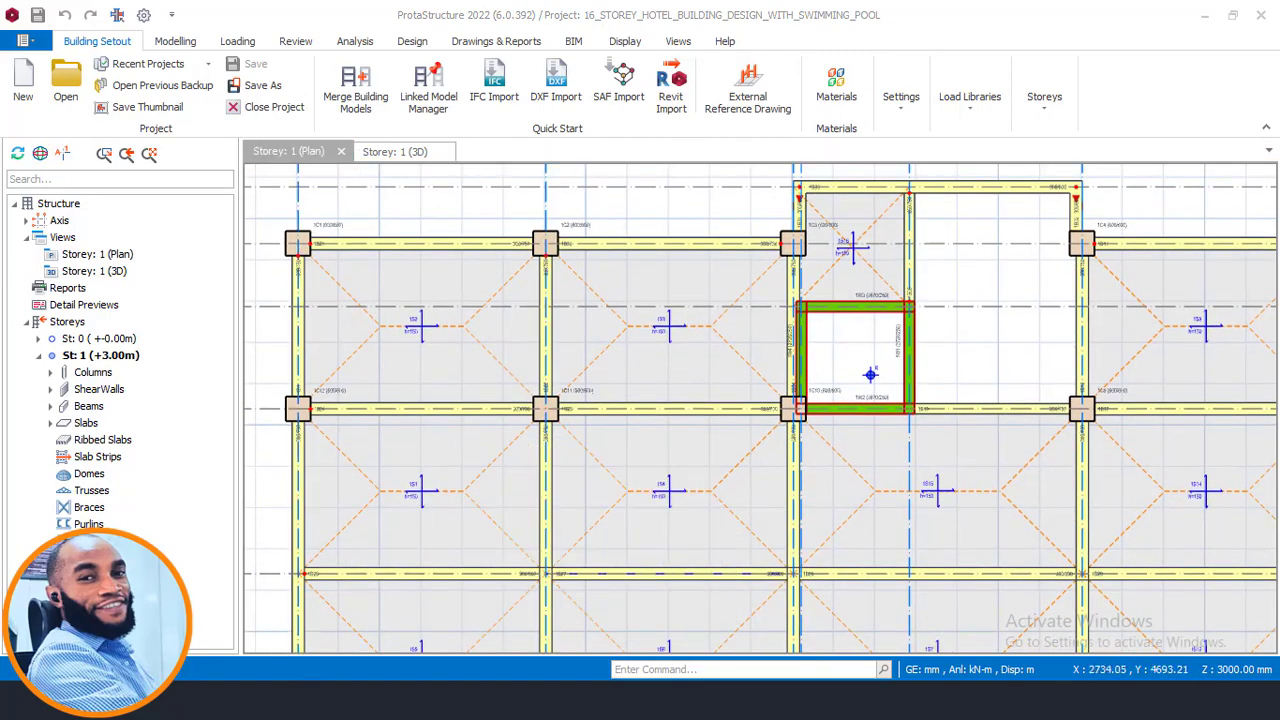
# - Switch back to AutoCAD and zoom into the first-floor plan around the Security Room
pyautogui.scroll(-2, 672, 380)
pyautogui.moveTo(702, 360); pyautogui.dragTo(660, 546, button='middle')
pyautogui.scroll(-1, 659, 544)
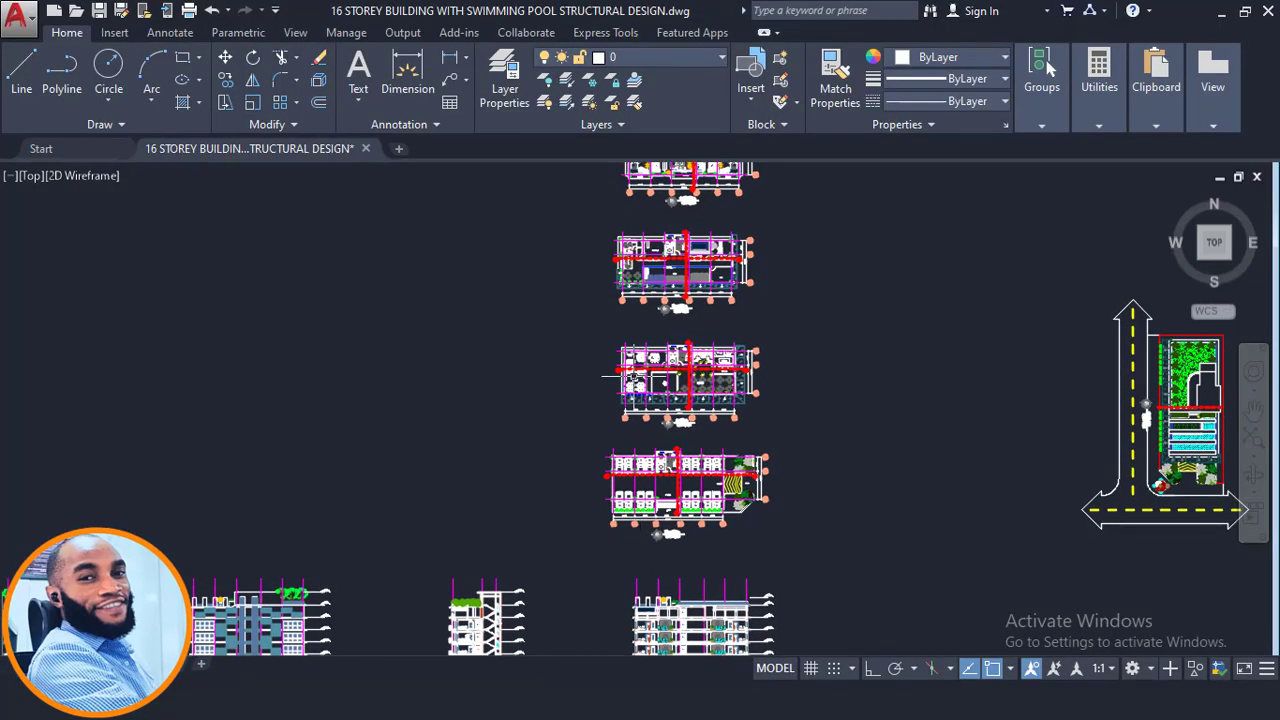
pyautogui.scroll(6, 603, 408)
pyautogui.moveTo(603, 408); pyautogui.dragTo(577, 360, button='middle')
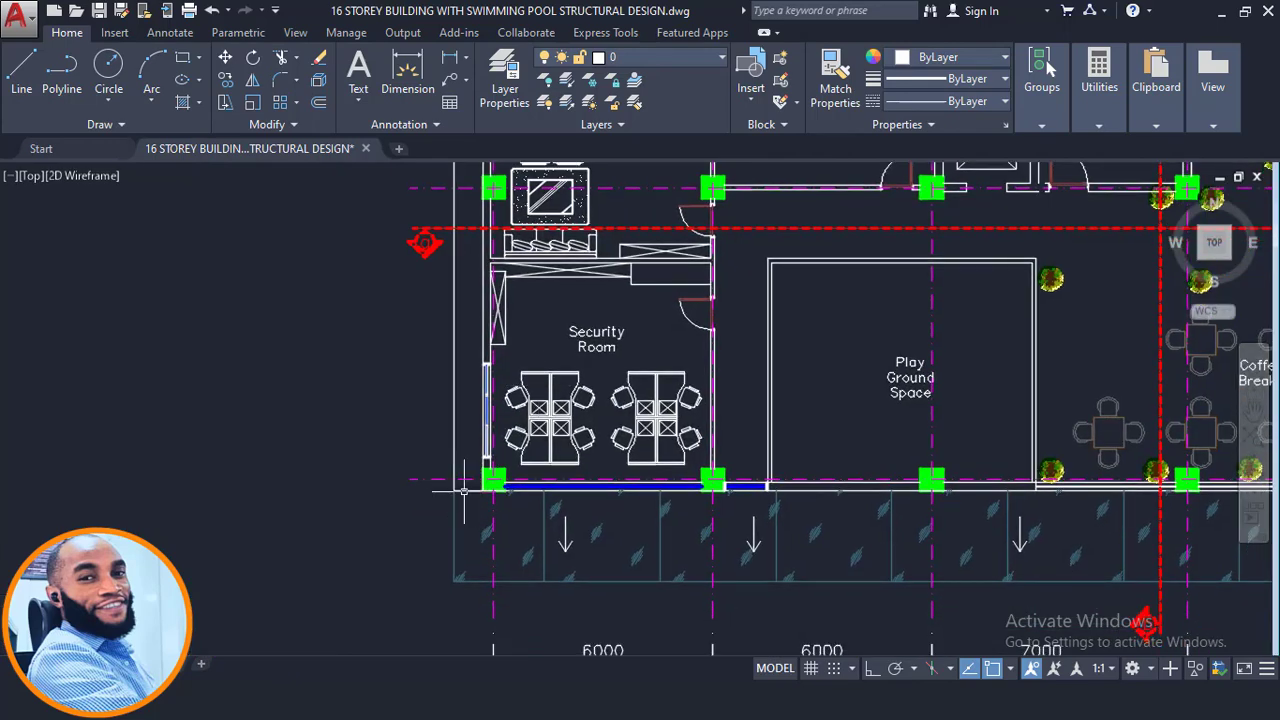
# - Navigate to the north view elevation and examine the lower floors' slabs, beams and columns
pyautogui.scroll(-5, 555, 258)
pyautogui.moveTo(601, 512)
pyautogui.mouseDown(button='middle')
pyautogui.moveTo(597, 170)
pyautogui.moveTo(592, 400)
pyautogui.moveTo(592, 329)
pyautogui.mouseUp(button='middle')
pyautogui.scroll(4, 495, 419)
pyautogui.scroll(2, 484, 423)
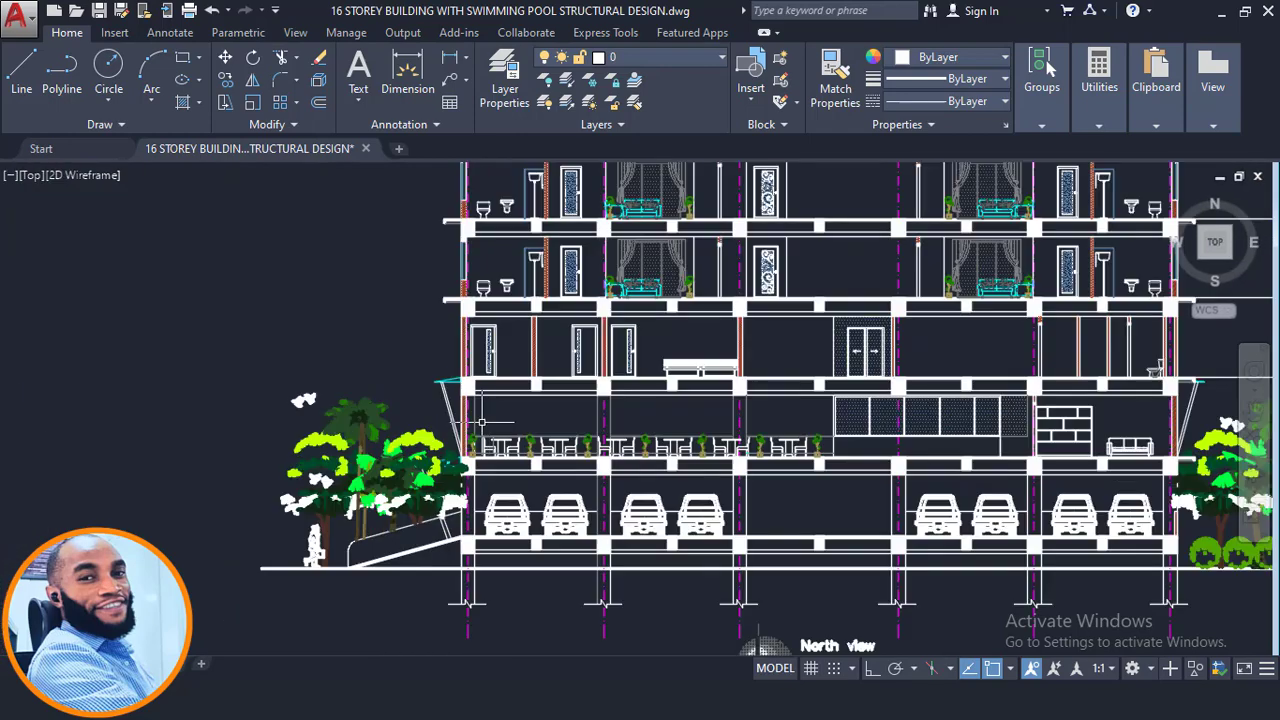
pyautogui.moveTo(552, 462); pyautogui.dragTo(478, 452, button='middle')
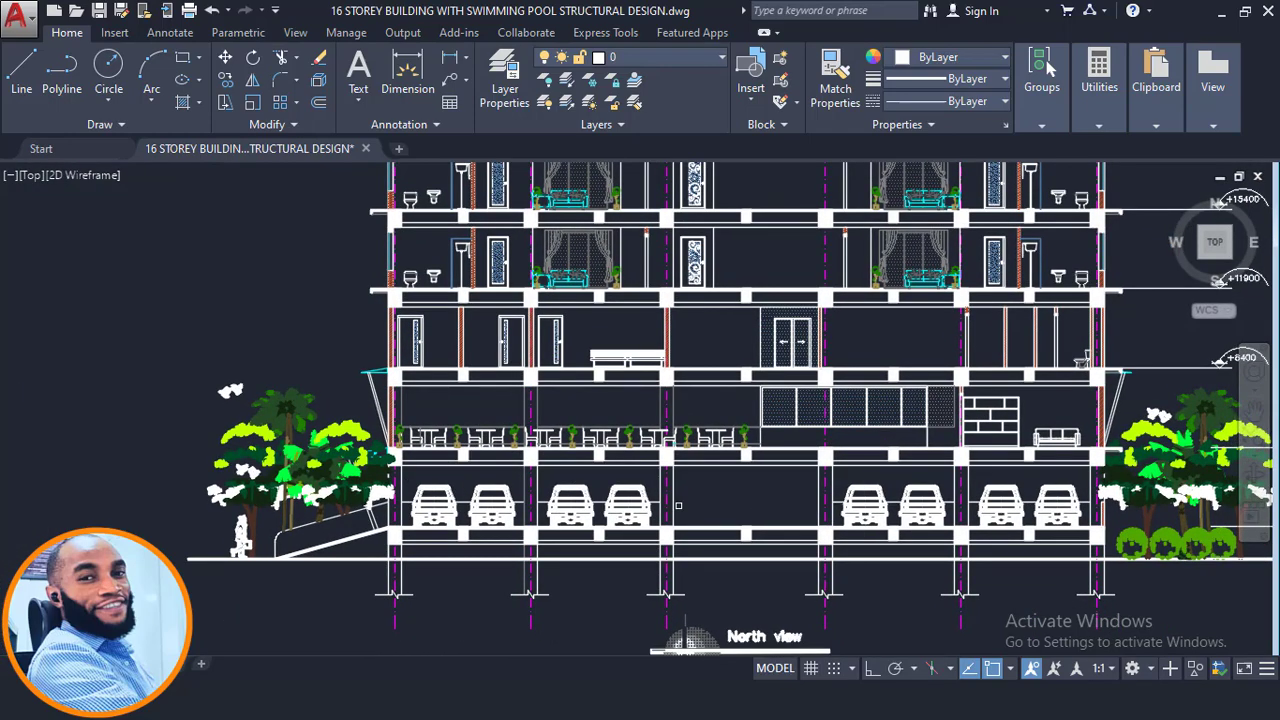
pyautogui.scroll(2, 527, 497)
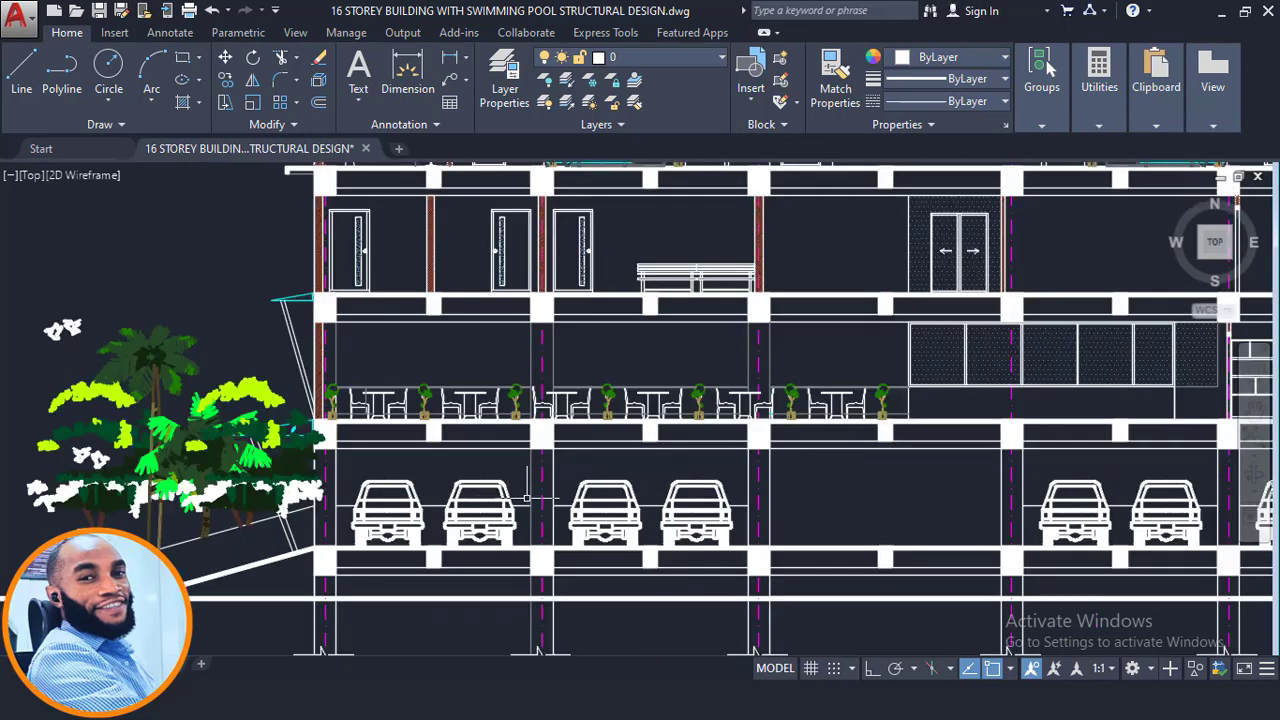
pyautogui.click(378, 487)
pyautogui.click(345, 462)
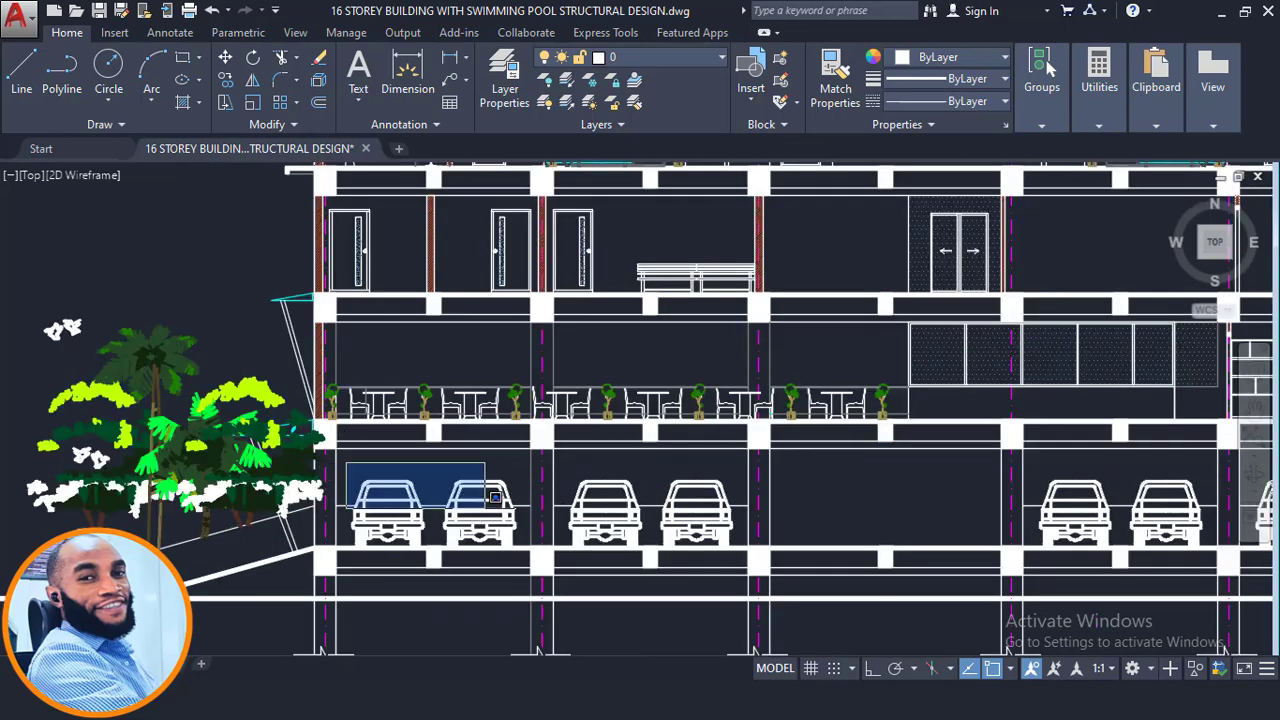
pyautogui.press('Escape')
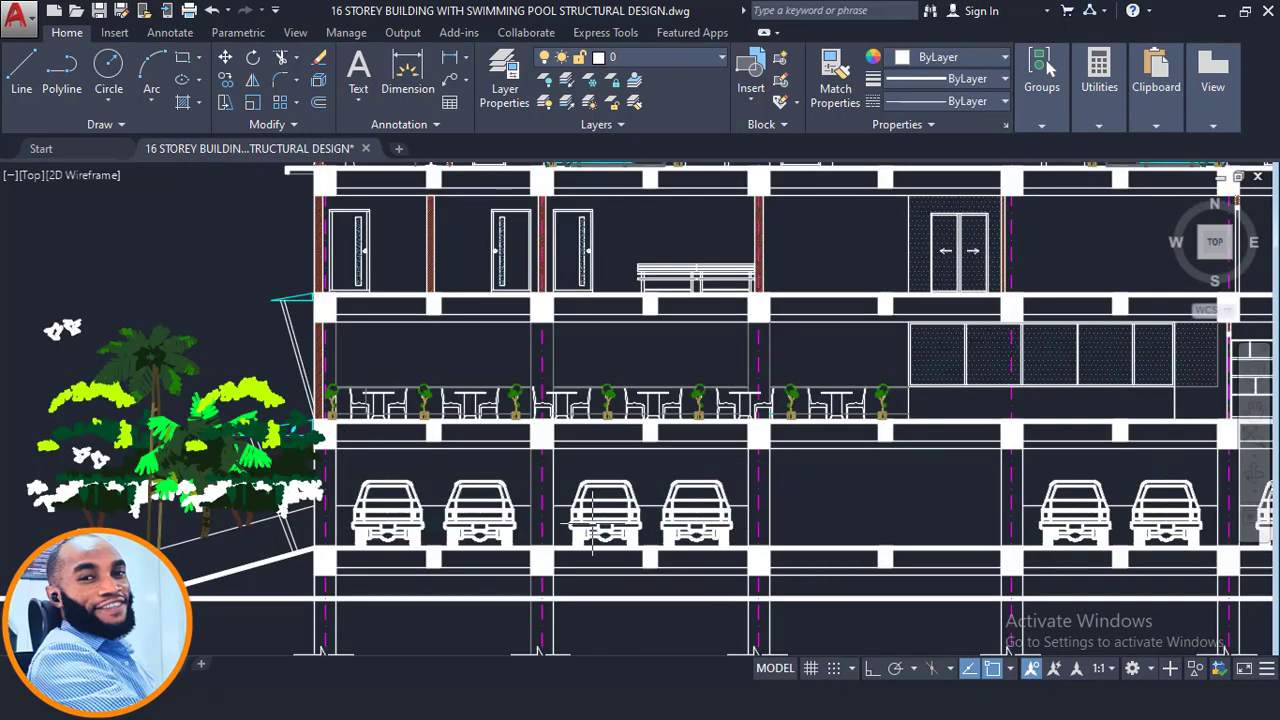
# - Zoom into the first-floor slab edge on the north elevation and window-select the projecting slab end
pyautogui.scroll(-2, 524, 522)
pyautogui.moveTo(949, 519); pyautogui.dragTo(663, 509, button='middle')
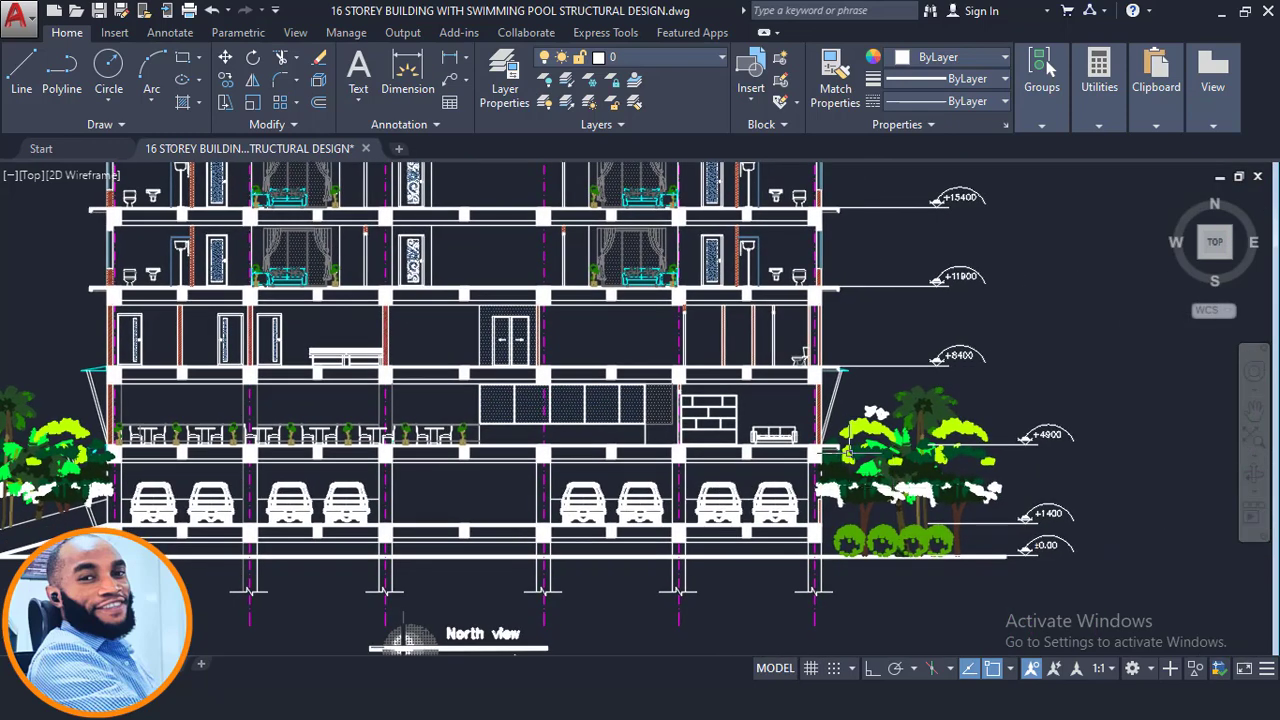
pyautogui.scroll(6, 843, 451)
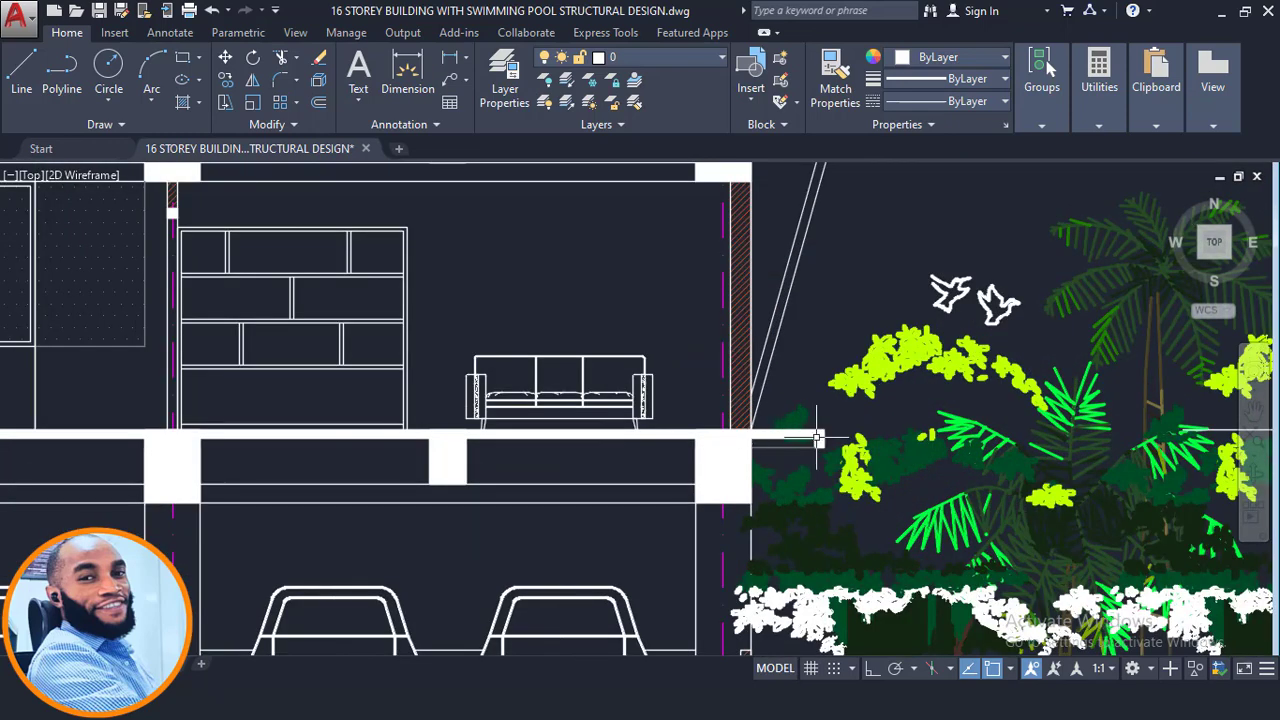
pyautogui.click(704, 411)
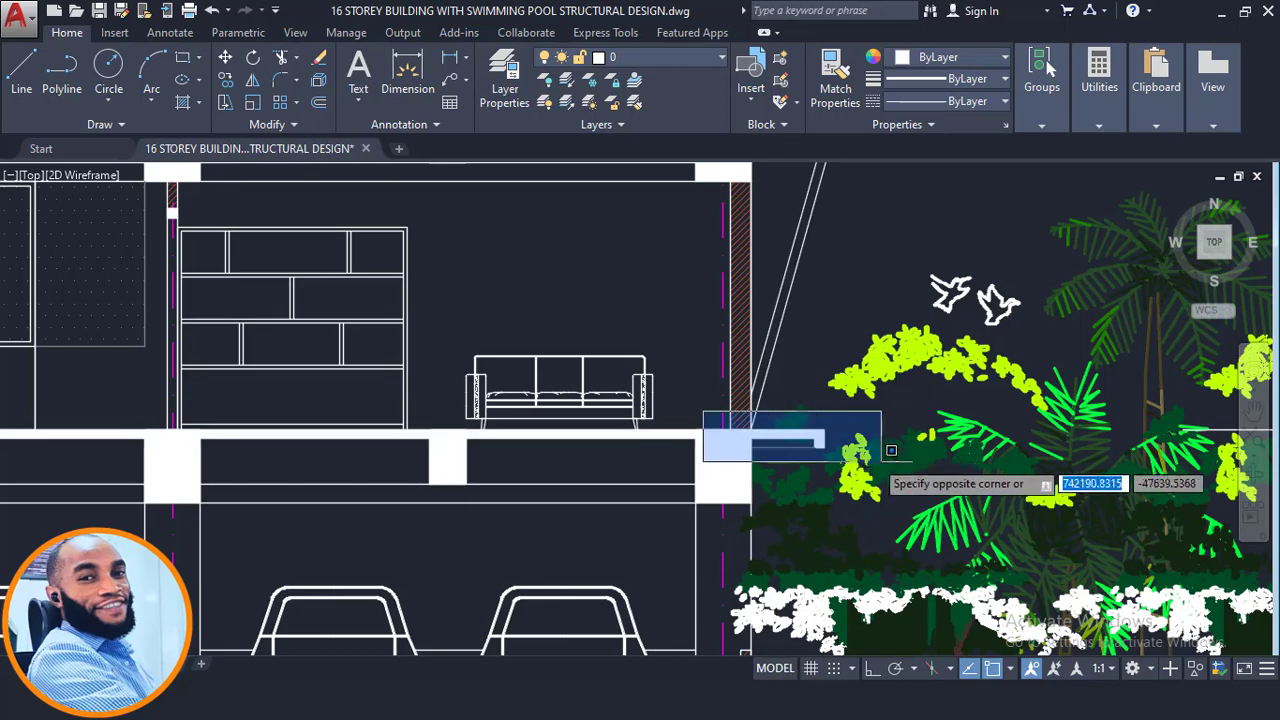
pyautogui.click(775, 468)
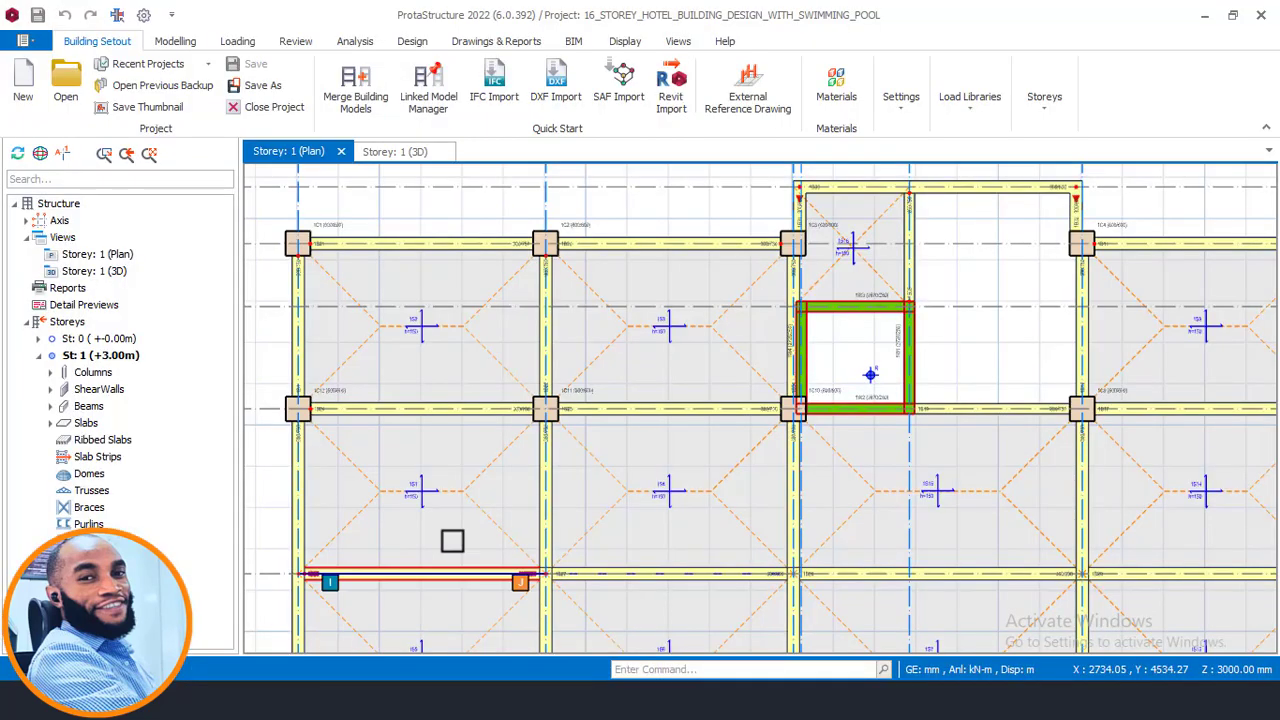
# - Open the Storey 1 3D view in ProtaStructure and orbit to view the frame from the side
pyautogui.click(394, 151)
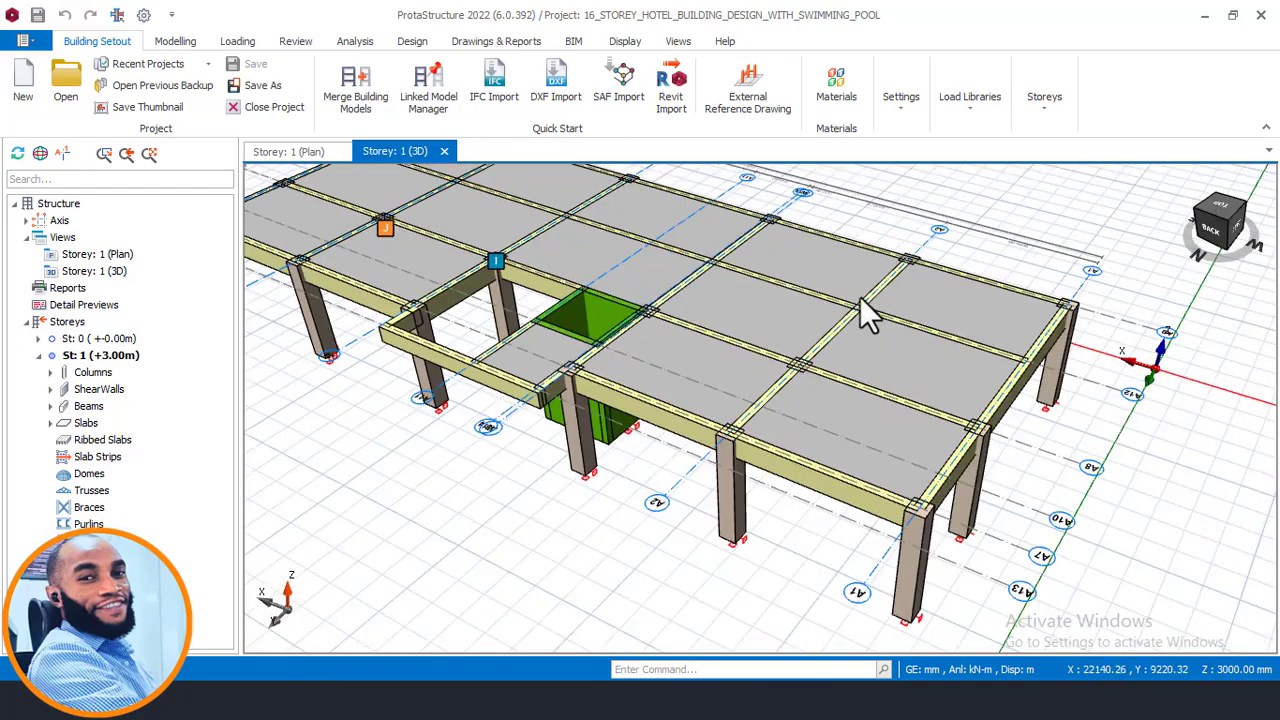
pyautogui.moveTo(857, 314); pyautogui.dragTo(943, 386, button='middle')
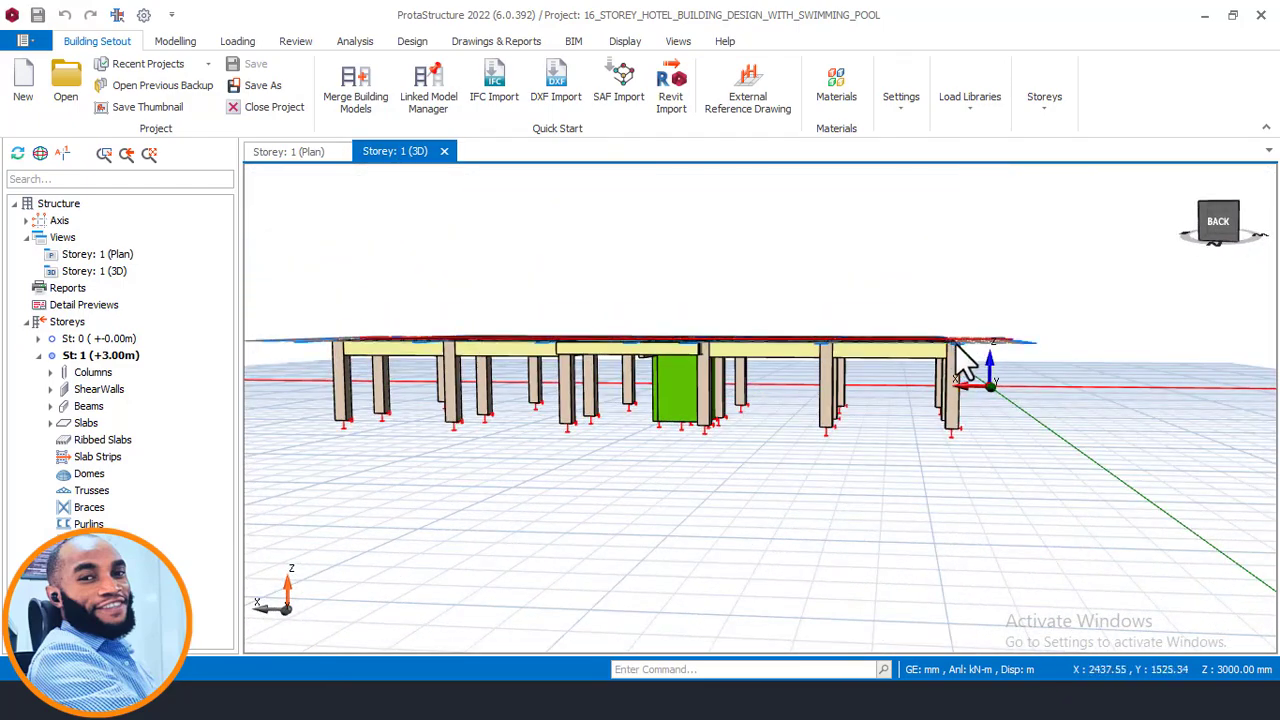
pyautogui.scroll(2, 897, 430)
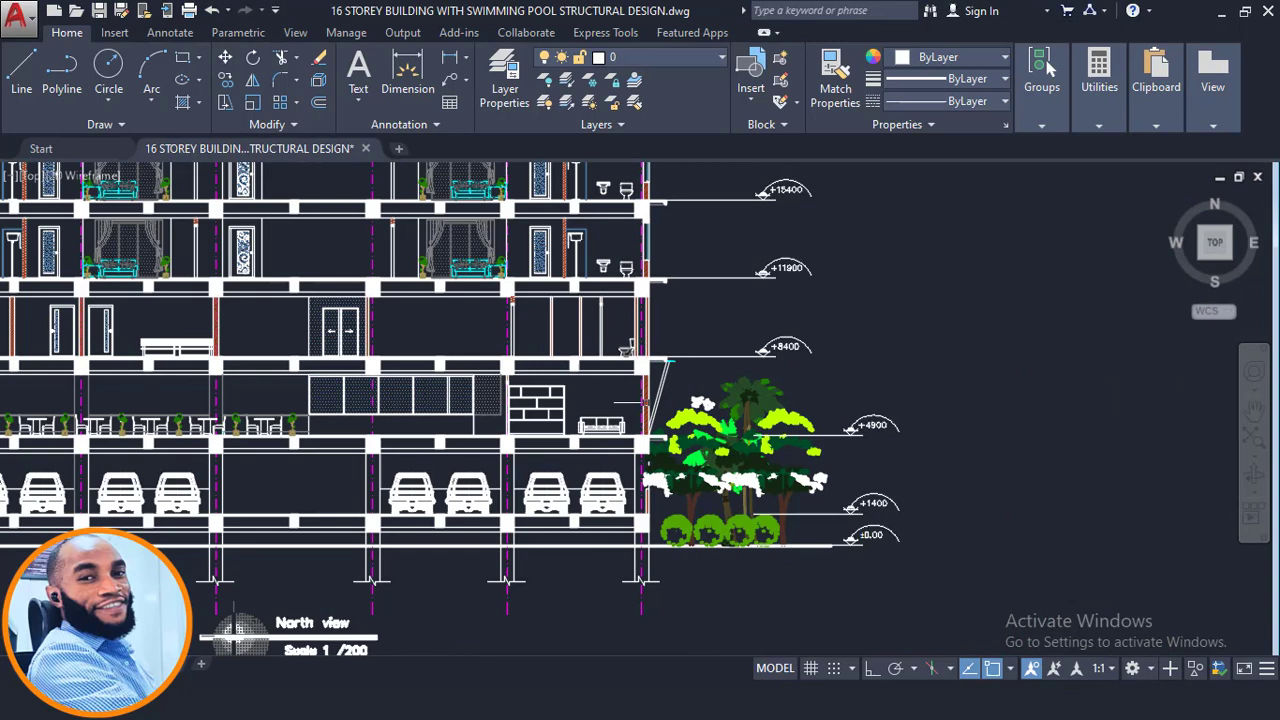
pyautogui.scroll(4, 542, 492)
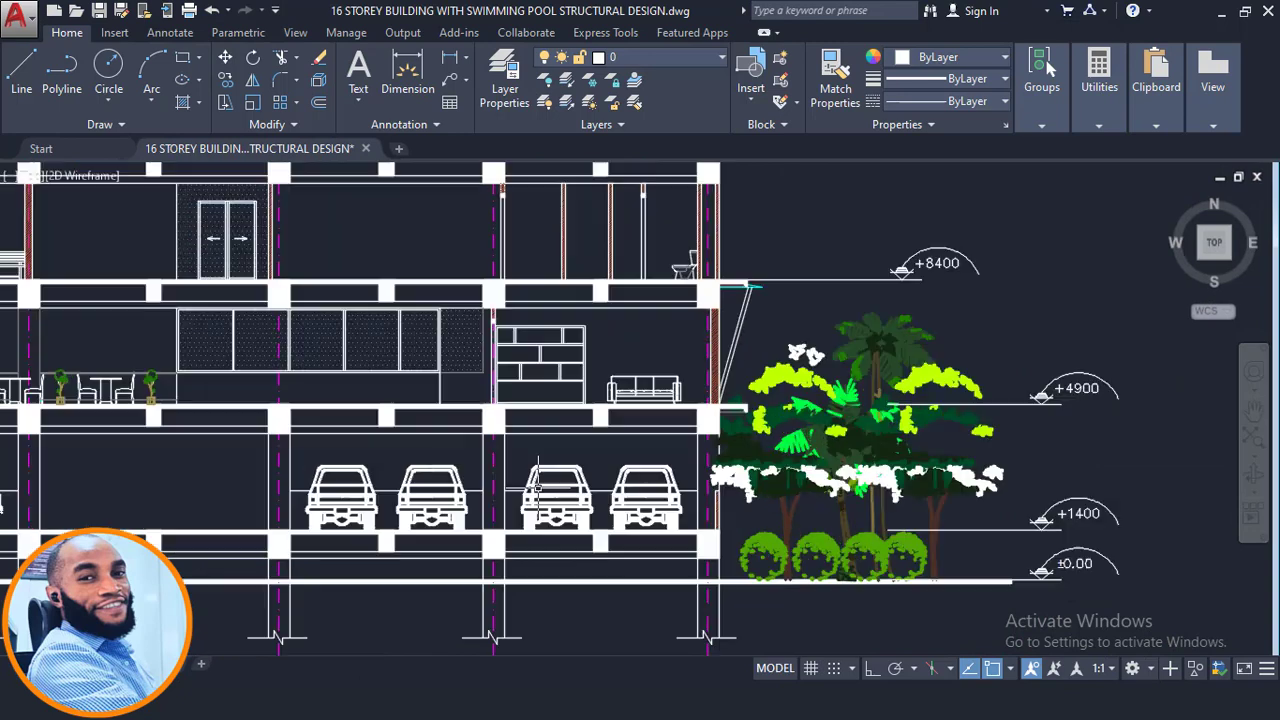
# - Return to AutoCAD, review the elevation's slab edge, then navigate to the first-floor plan's Manager Office and Security Room area
pyautogui.scroll(3, 782, 415)
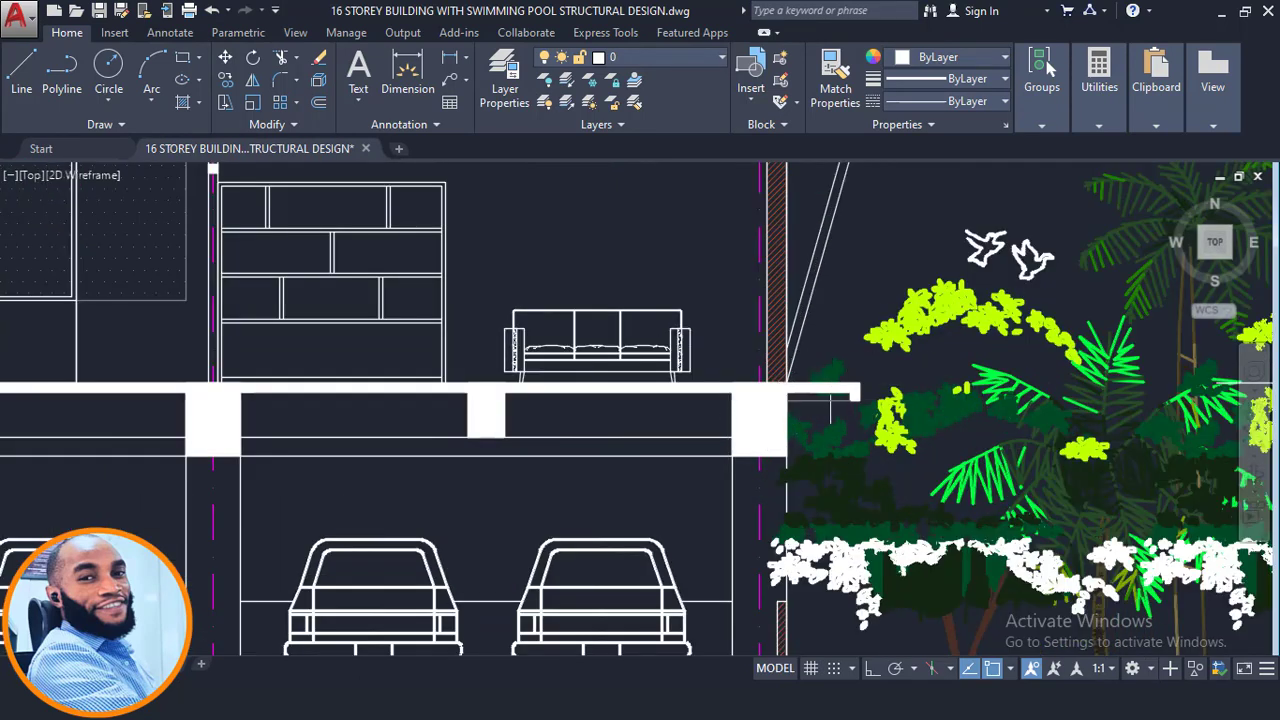
pyautogui.scroll(-8, 805, 390)
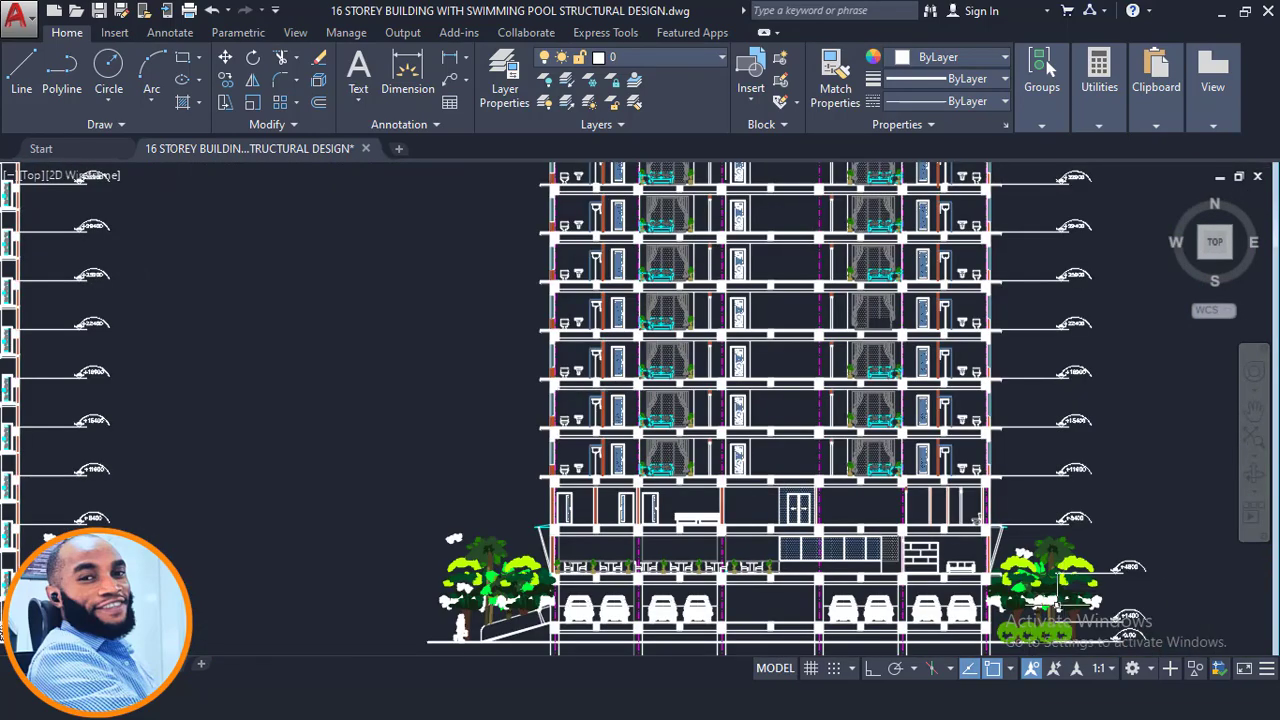
pyautogui.scroll(2, 972, 582)
pyautogui.scroll(-4, 840, 576)
pyautogui.moveTo(630, 280); pyautogui.dragTo(630, 655, button='middle')
pyautogui.moveTo(698, 378); pyautogui.dragTo(722, 715, button='middle')
pyautogui.moveTo(677, 340); pyautogui.dragTo(677, 390, button='middle')
pyautogui.scroll(4, 665, 326)
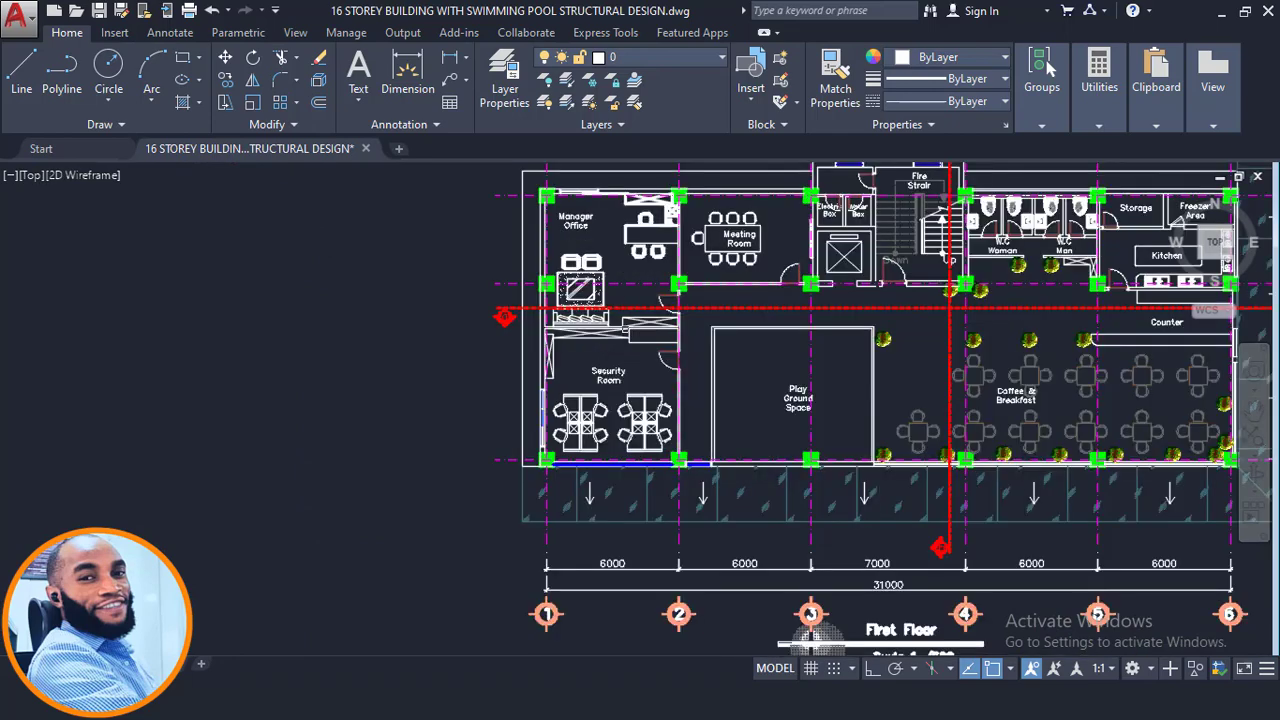
pyautogui.scroll(2, 629, 332)
pyautogui.moveTo(629, 333); pyautogui.dragTo(608, 444, button='middle')
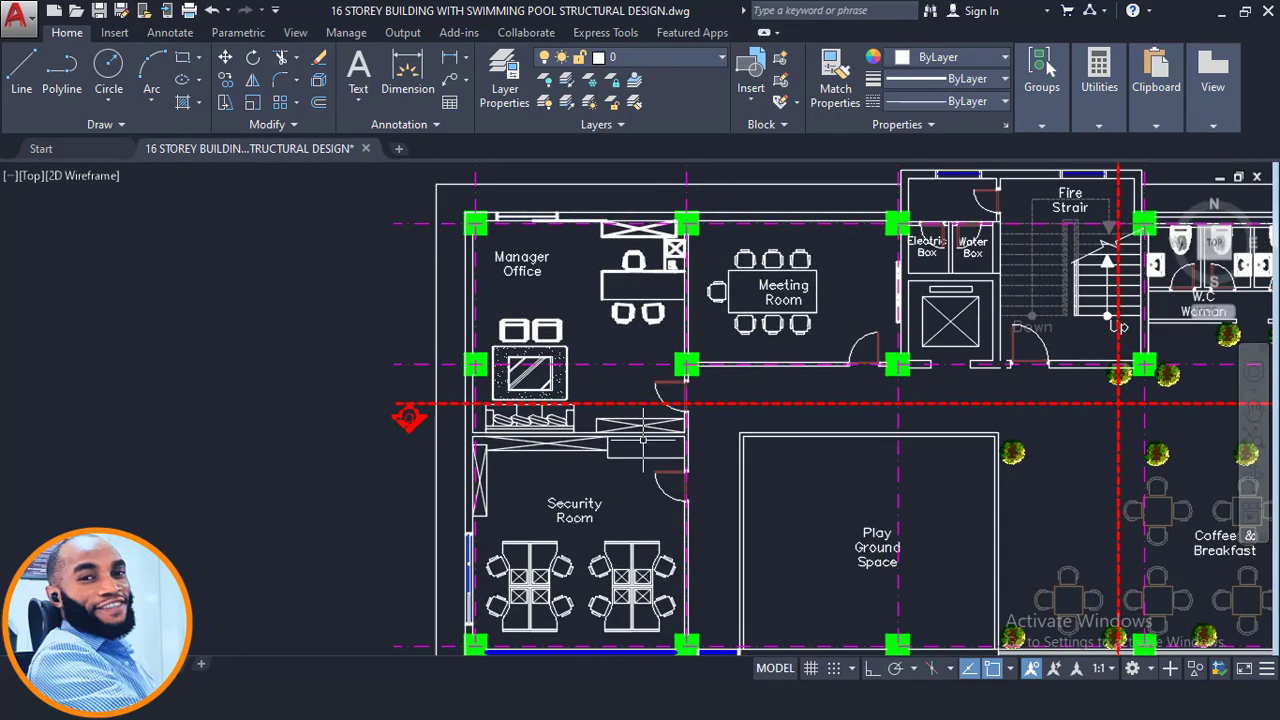
# - Add a linear dimension across the exterior wall projection beside the Security Room
pyautogui.click(451, 52)
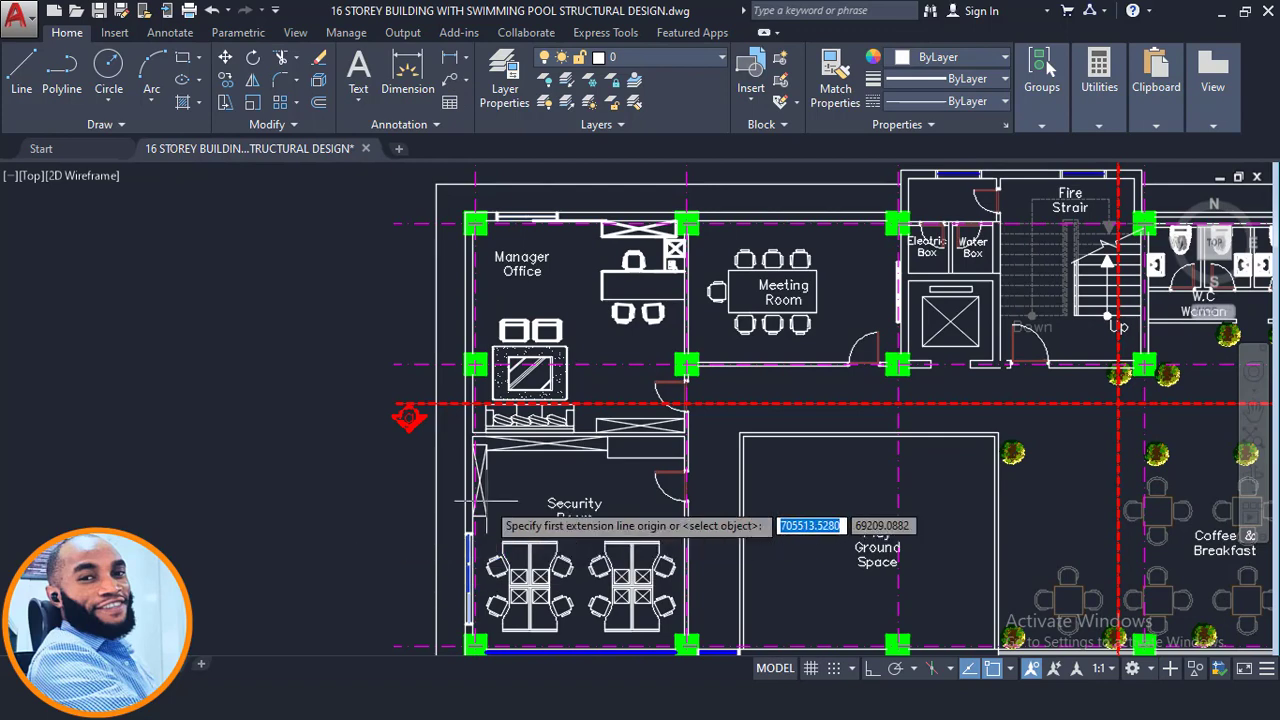
pyautogui.scroll(5, 480, 505)
pyautogui.scroll(2, 475, 486)
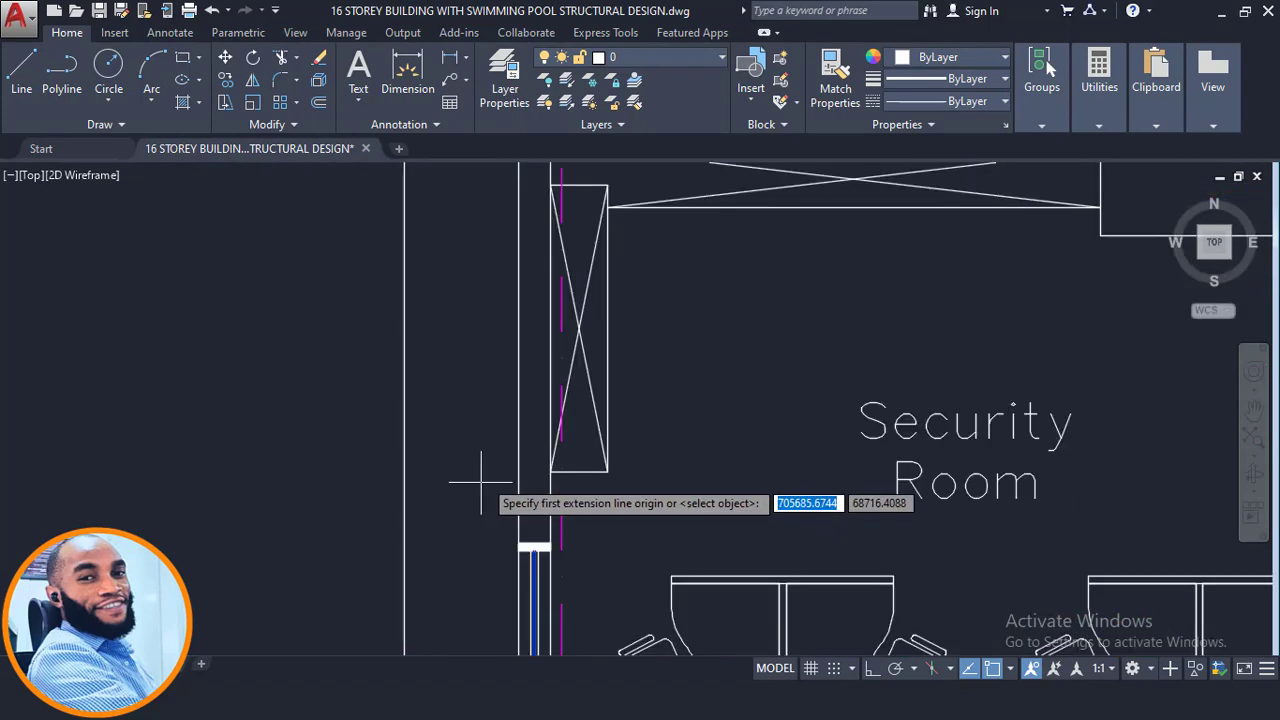
pyautogui.click(518, 442)
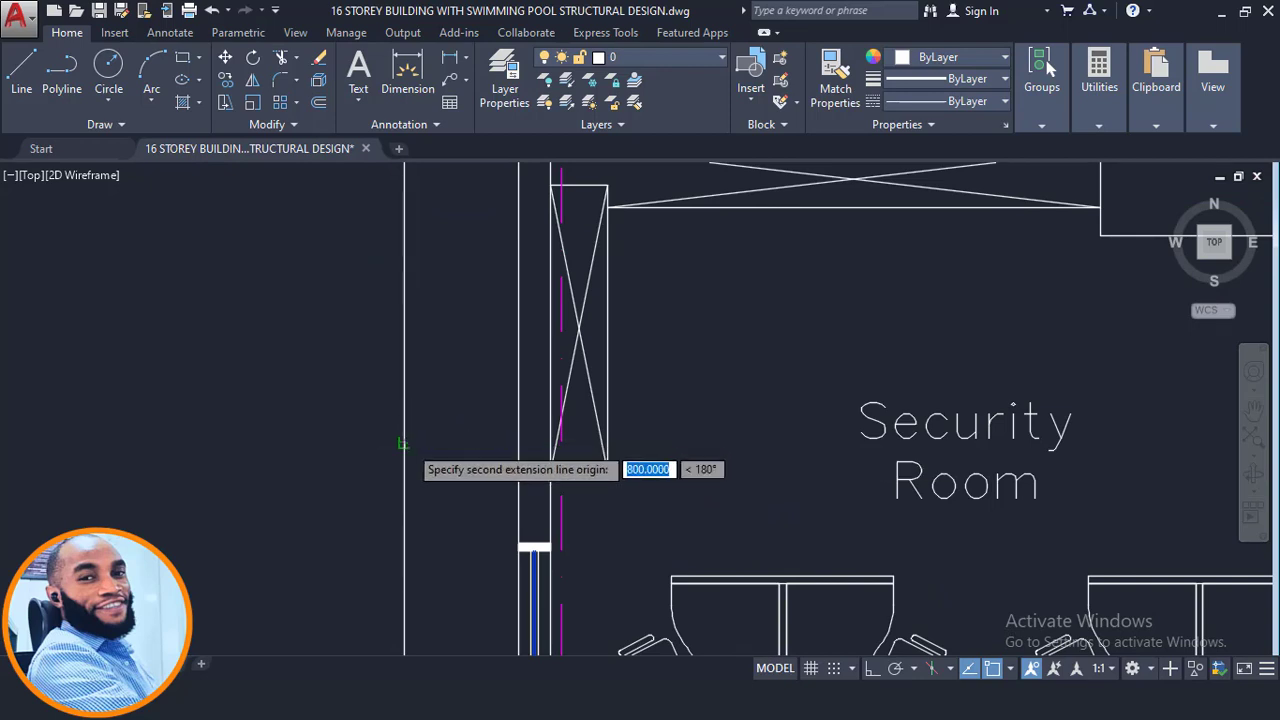
pyautogui.click(402, 443)
pyautogui.click(406, 441)
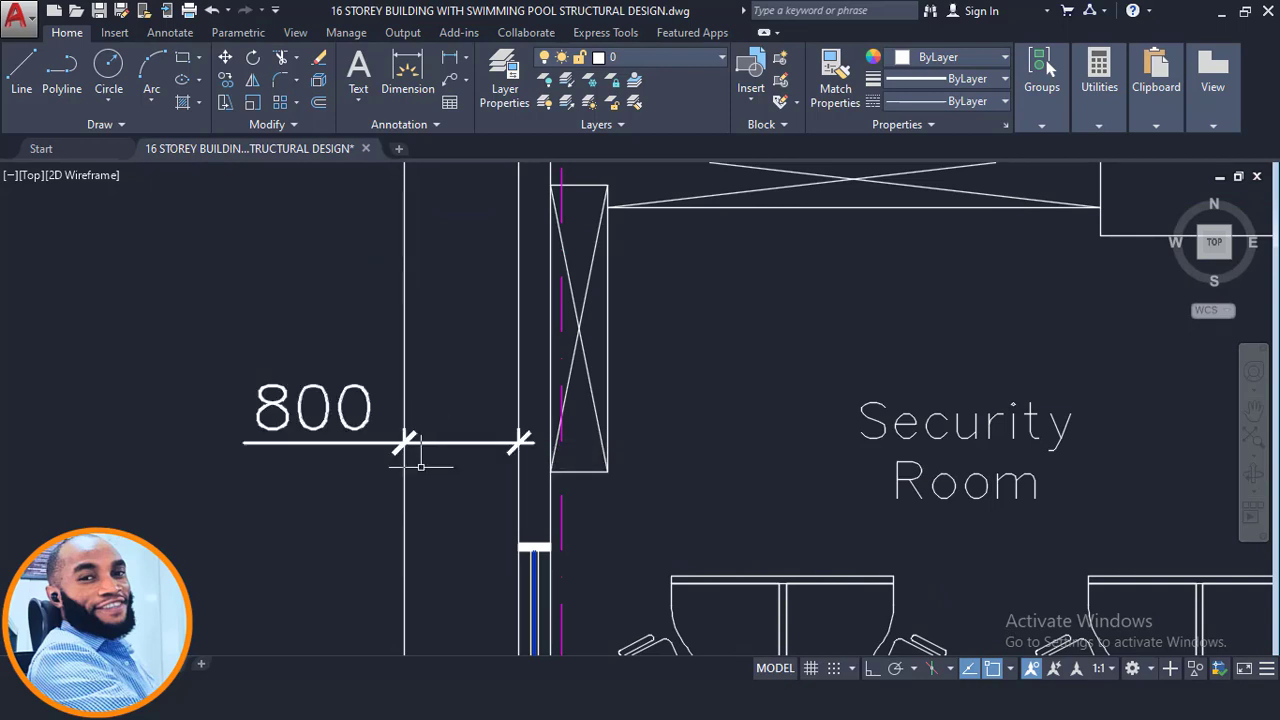
# - Add another linear dimension across the exterior wall projection above the Meeting Room
pyautogui.scroll(-6, 398, 390)
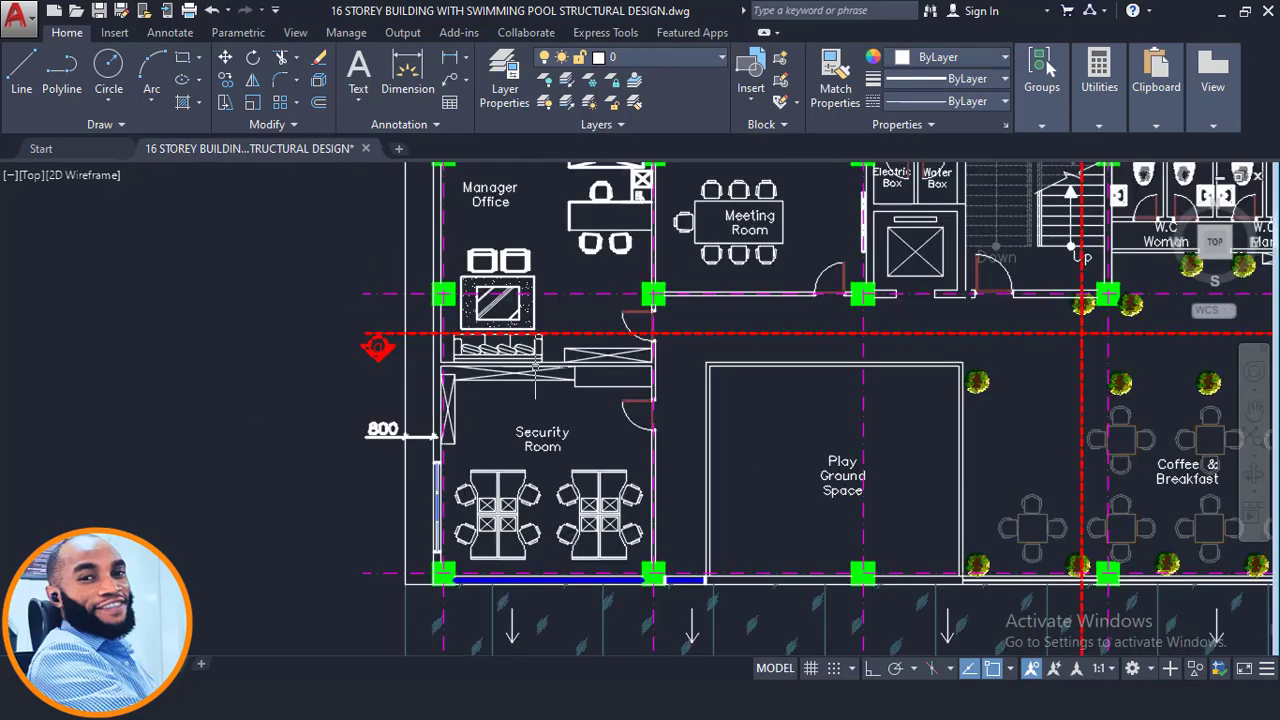
pyautogui.moveTo(537, 364); pyautogui.dragTo(507, 561, button='middle')
pyautogui.press('Return')
pyautogui.scroll(4, 705, 335)
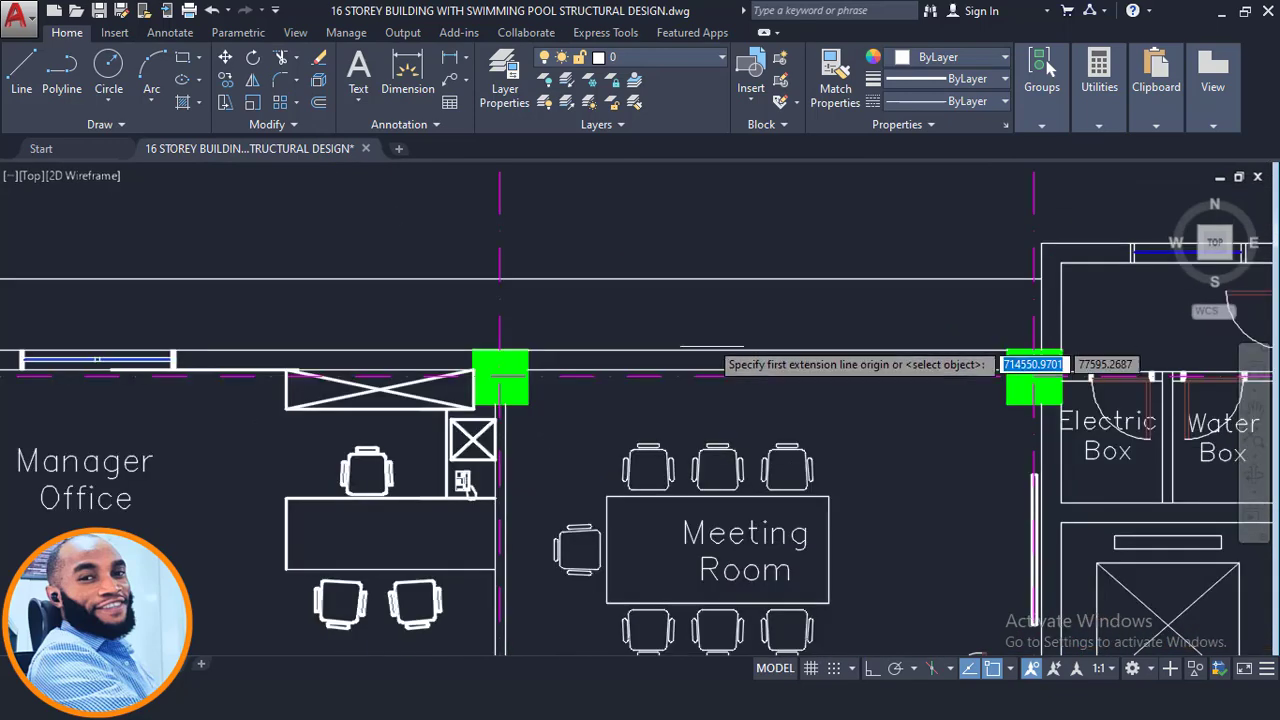
pyautogui.click(714, 350)
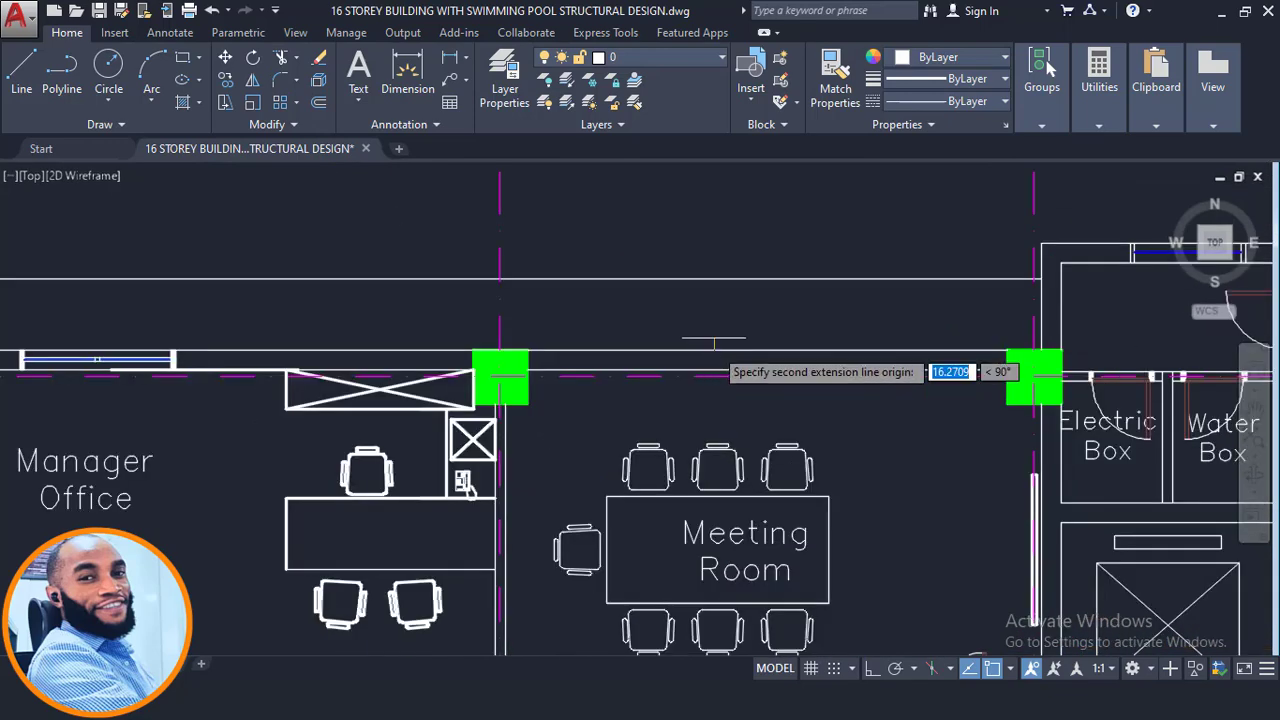
pyautogui.click(714, 280)
pyautogui.click(705, 337)
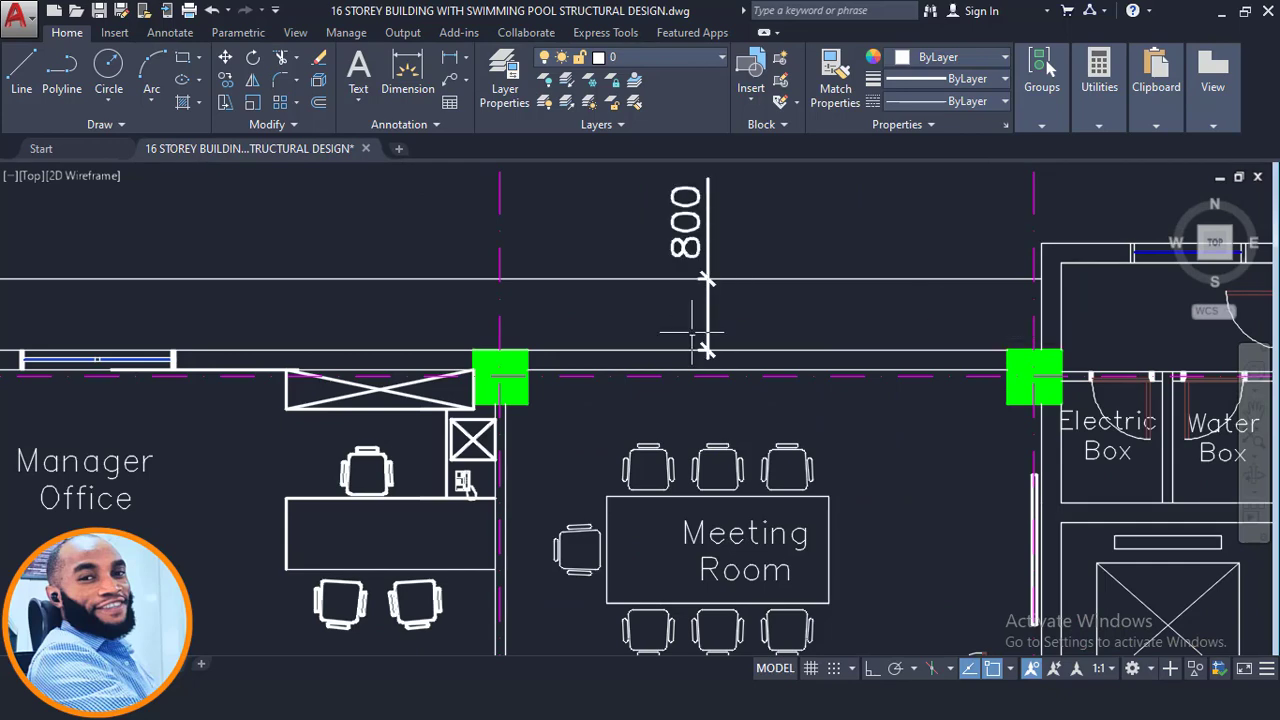
# - Add a linear dimension across the exterior wall projection above the Storage room
pyautogui.scroll(-2, 652, 327)
pyautogui.scroll(-2, 652, 327)
pyautogui.moveTo(825, 311); pyautogui.dragTo(496, 331, button='middle')
pyautogui.press('Return')
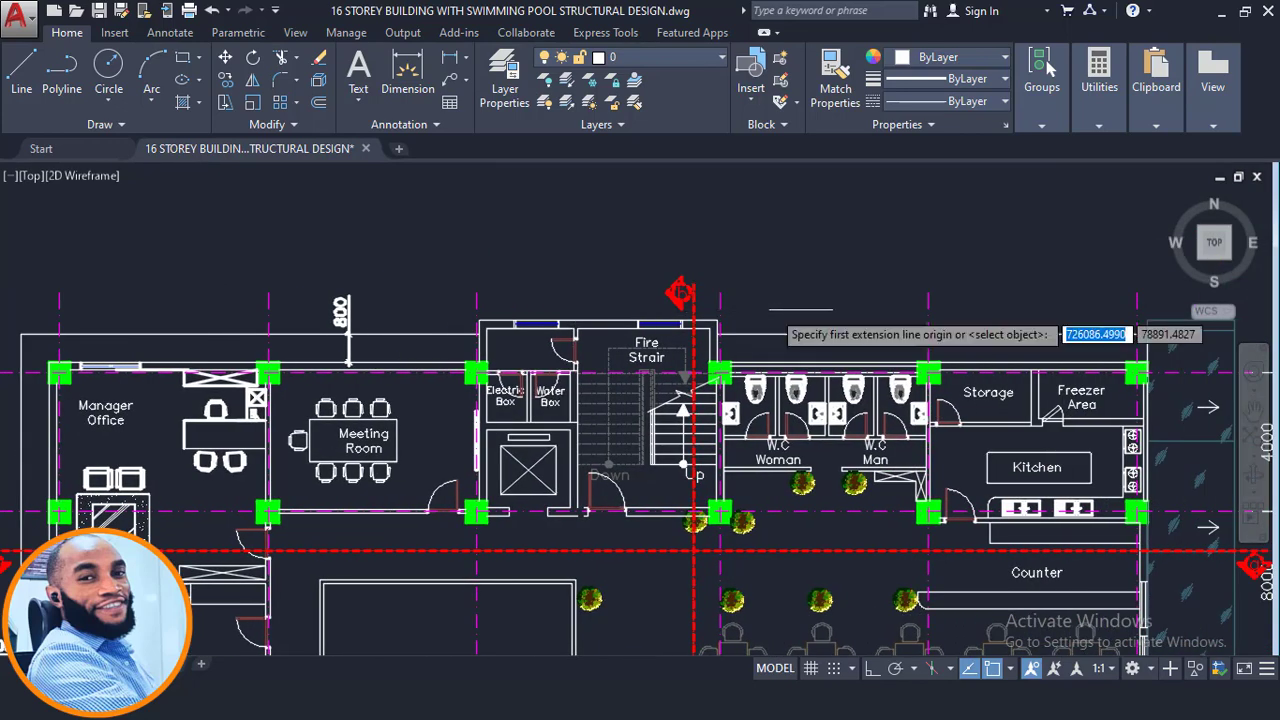
pyautogui.scroll(6, 968, 326)
pyautogui.click(938, 372)
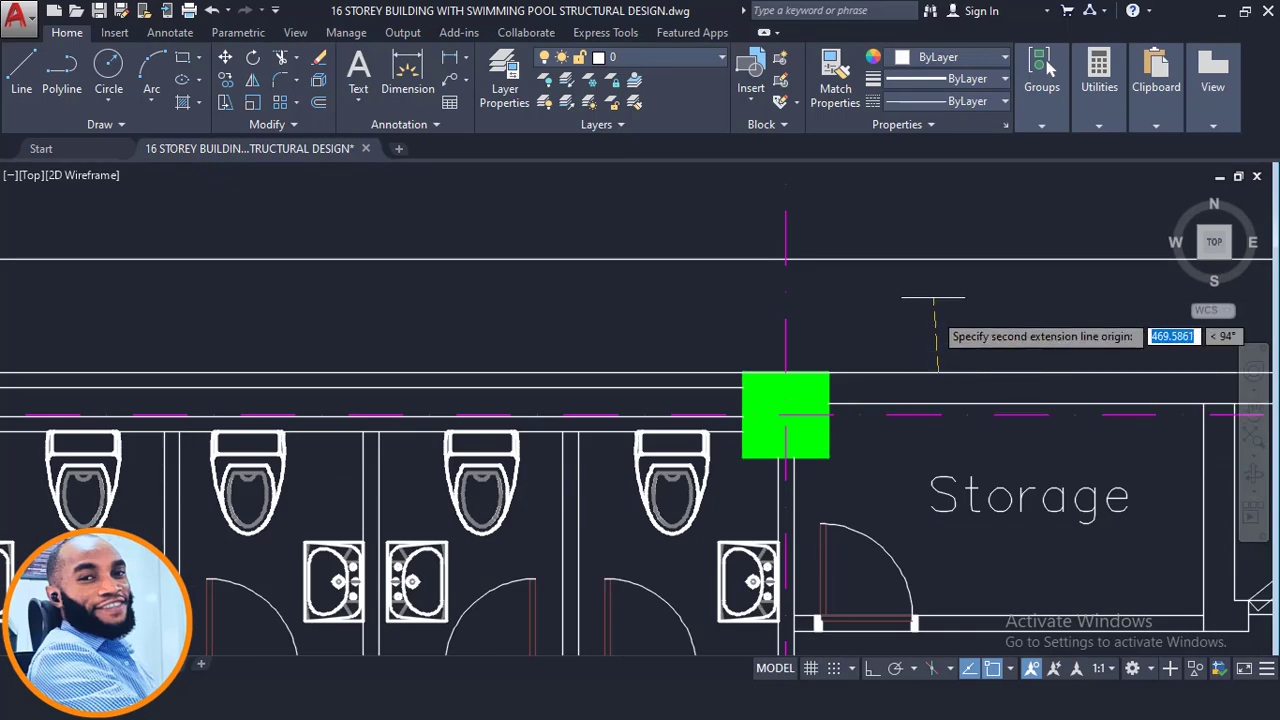
pyautogui.click(939, 259)
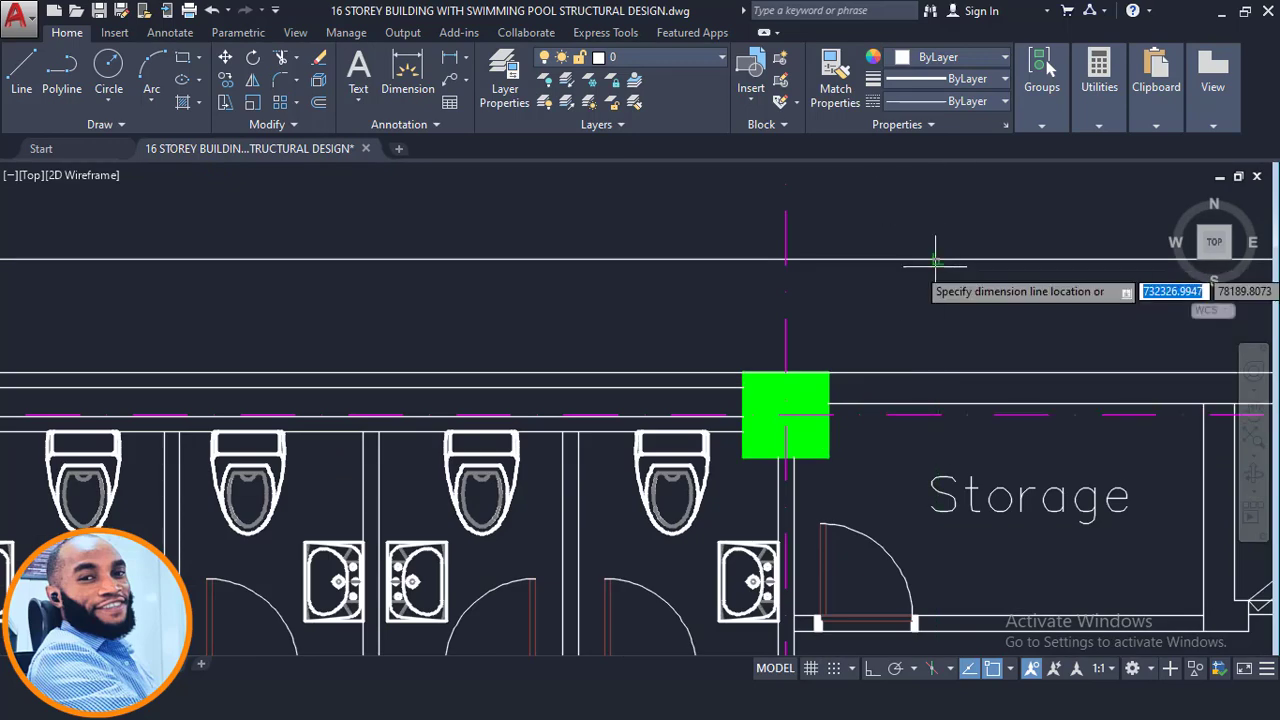
pyautogui.click(940, 250)
pyautogui.scroll(-4, 812, 330)
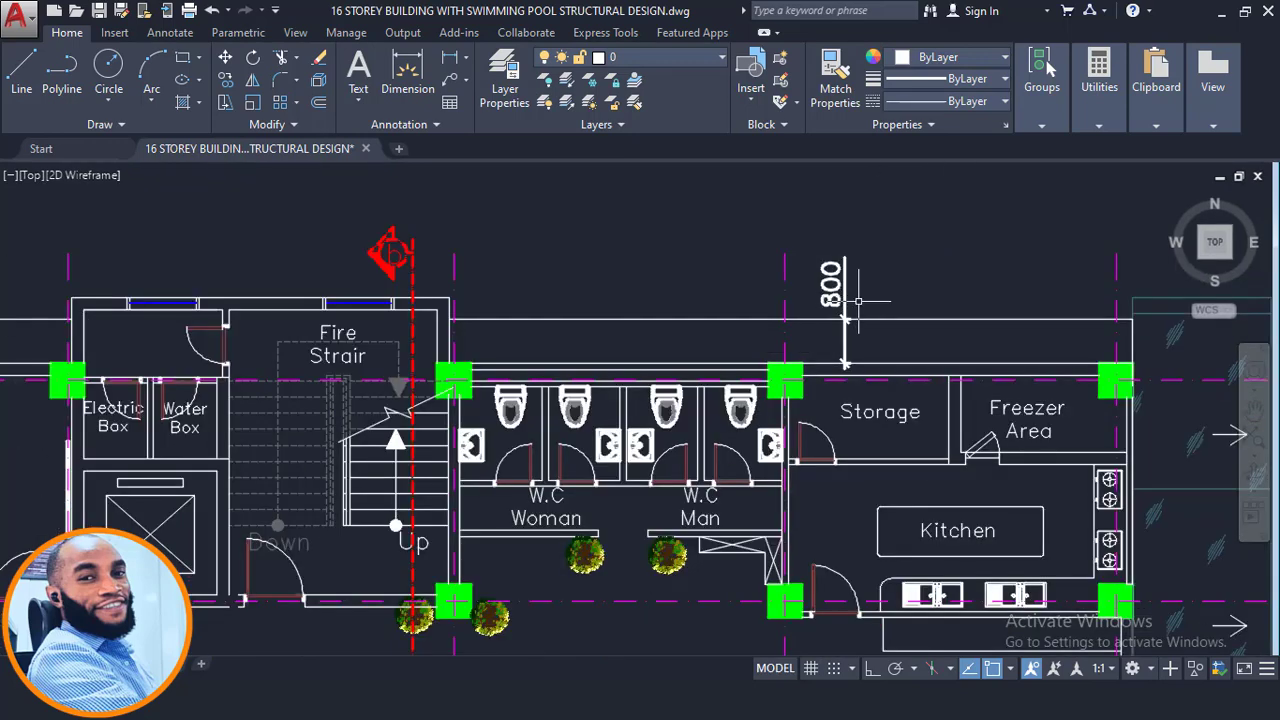
pyautogui.moveTo(590, 301); pyautogui.dragTo(750, 256, button='middle')
# - Add a linear dimension across the exterior wall projection on the outer side of the Manager Office
pyautogui.scroll(-2, 1030, 258)
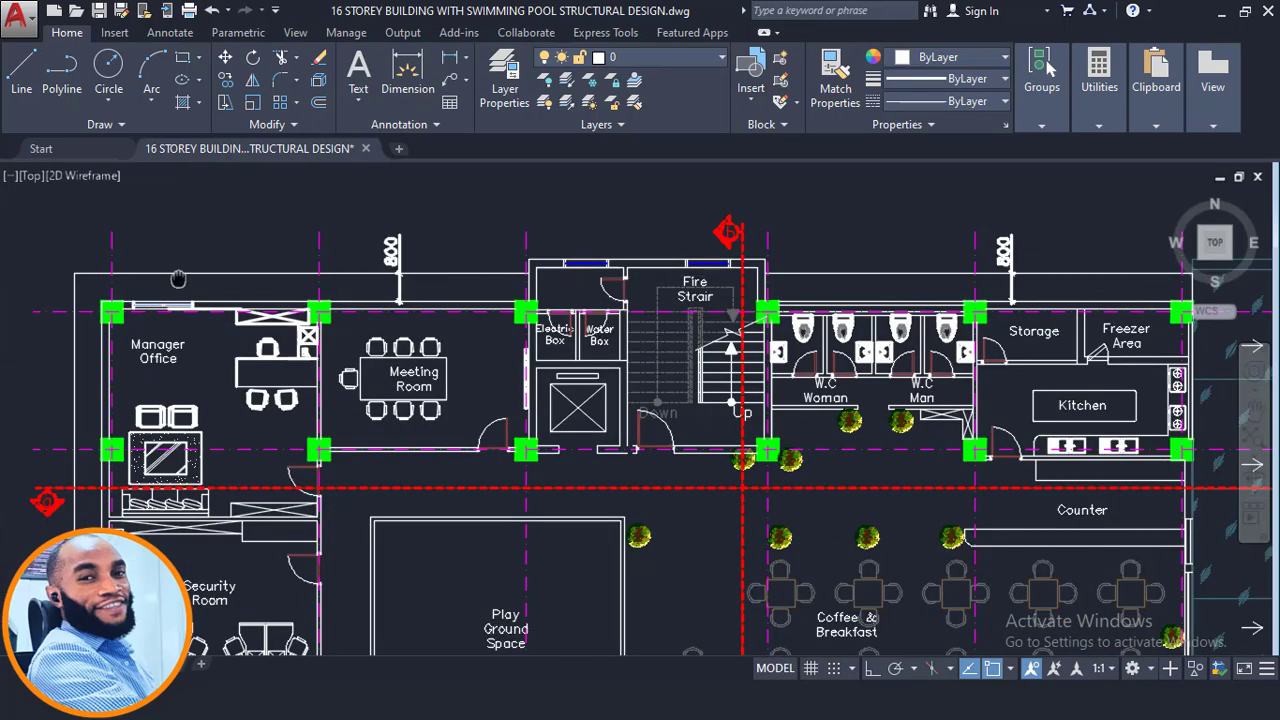
pyautogui.moveTo(178, 279); pyautogui.dragTo(440, 137, button='middle')
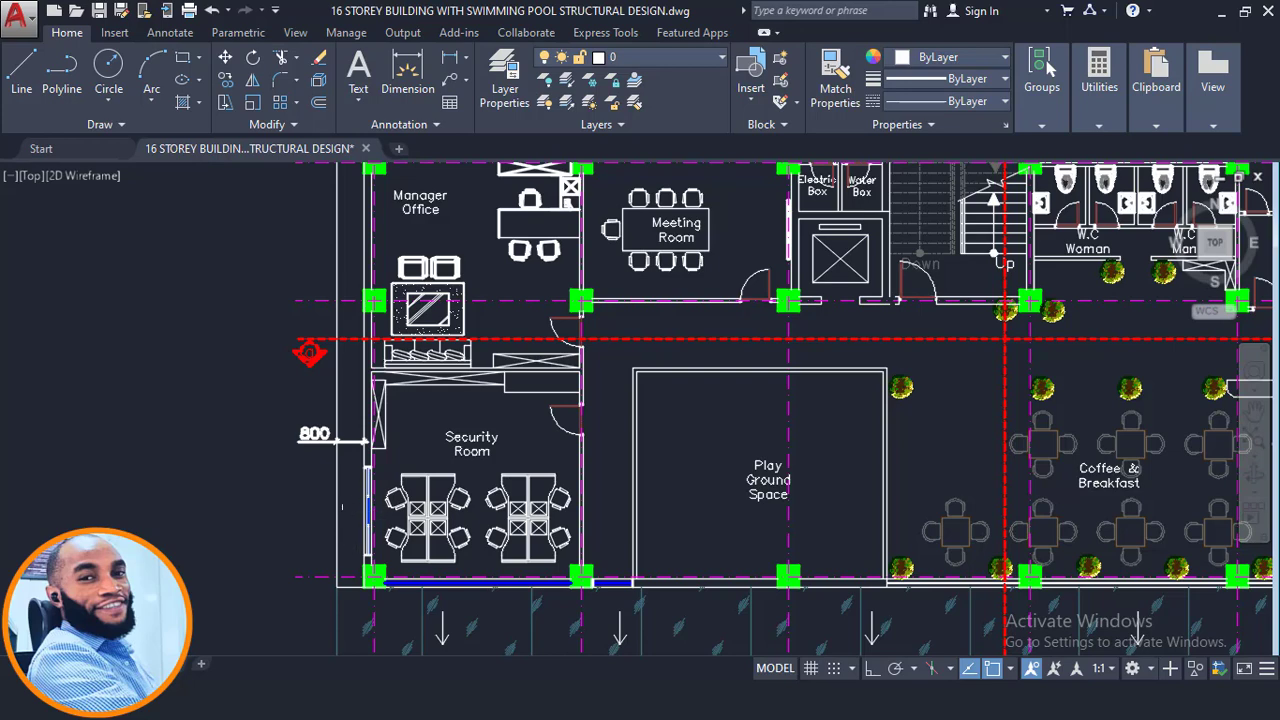
pyautogui.moveTo(342, 507); pyautogui.dragTo(332, 553, button='middle')
pyautogui.scroll(-2, 336, 535)
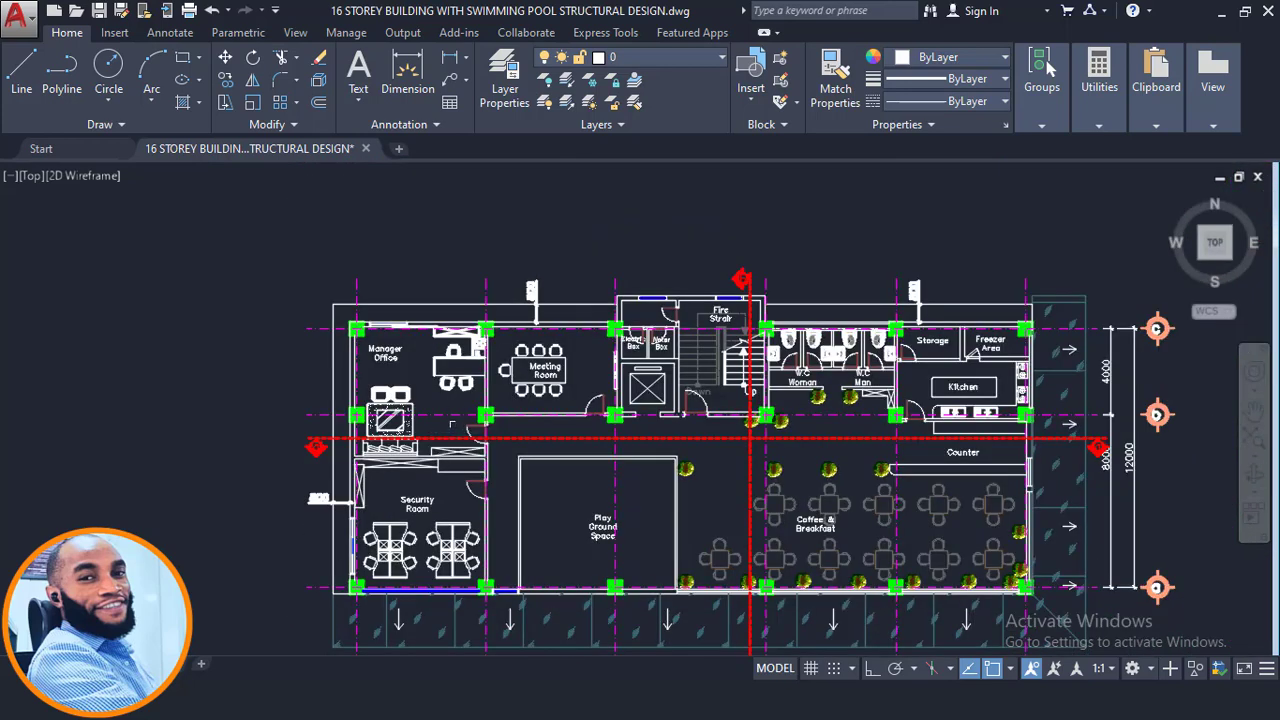
pyautogui.scroll(4, 340, 362)
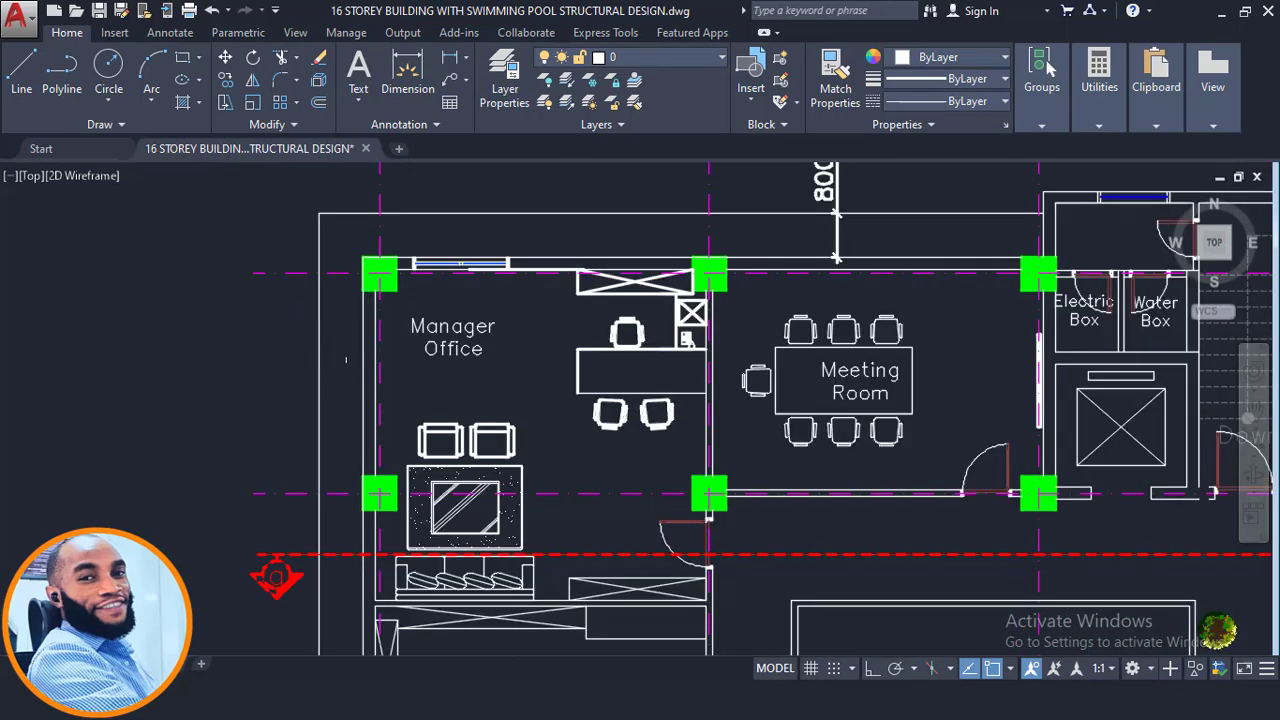
pyautogui.write('dli')
pyautogui.press('Return')
pyautogui.scroll(3, 390, 360)
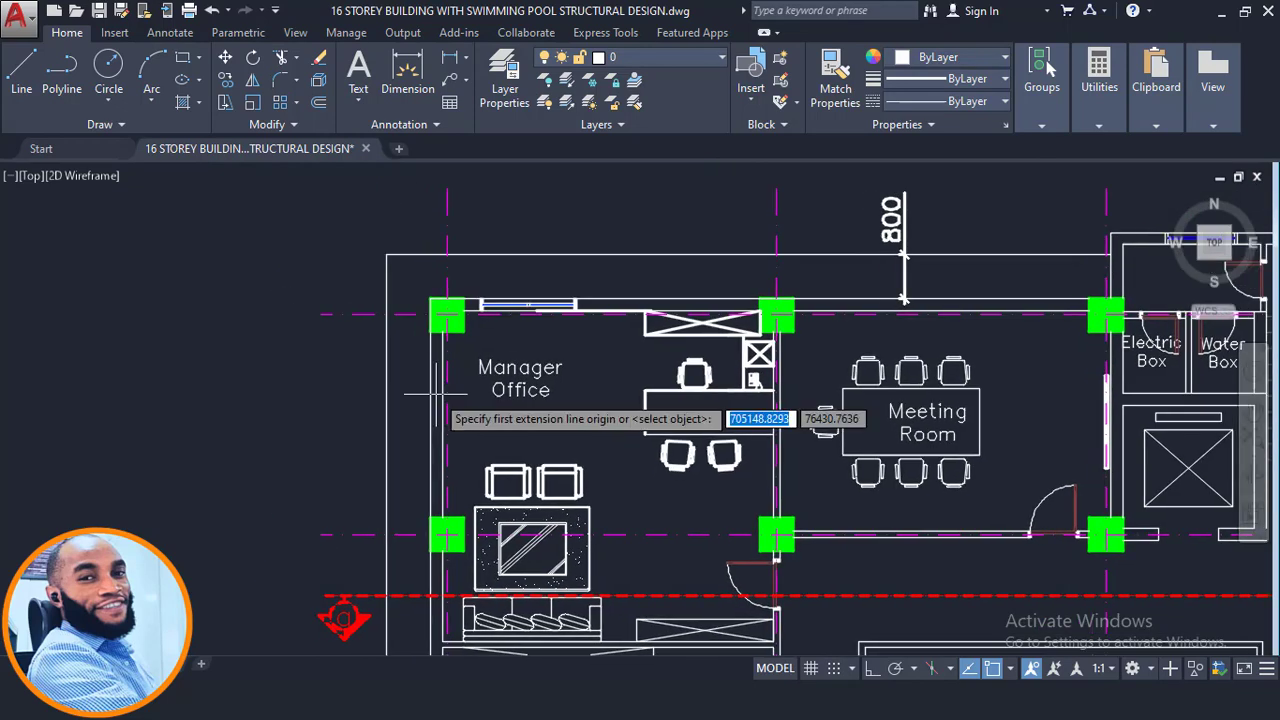
pyautogui.scroll(2, 453, 445)
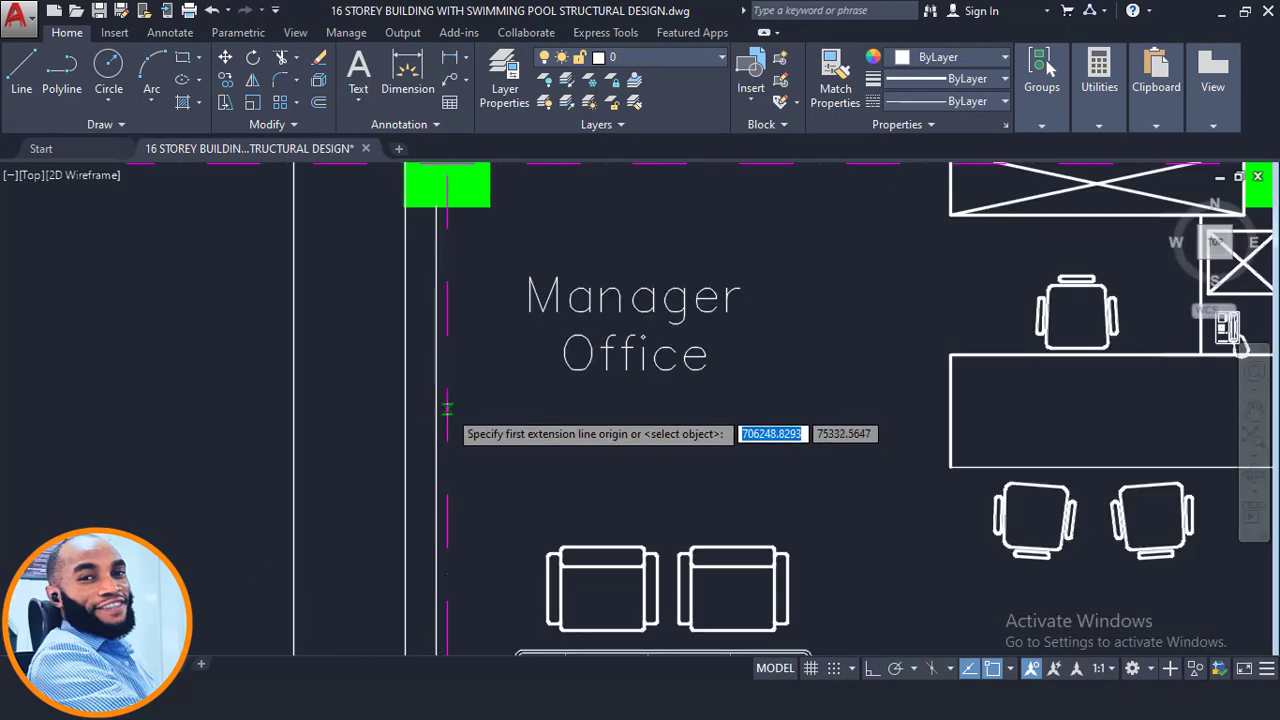
pyautogui.click(446, 410)
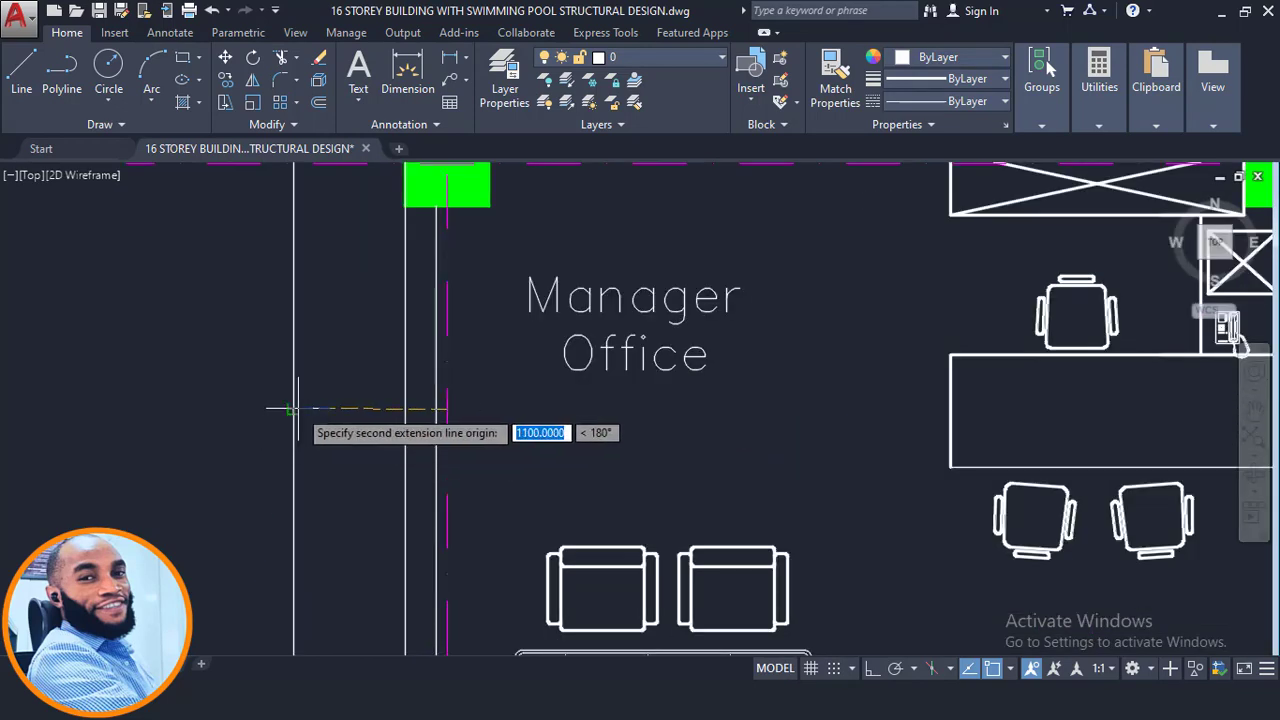
pyautogui.click(295, 408)
pyautogui.click(291, 401)
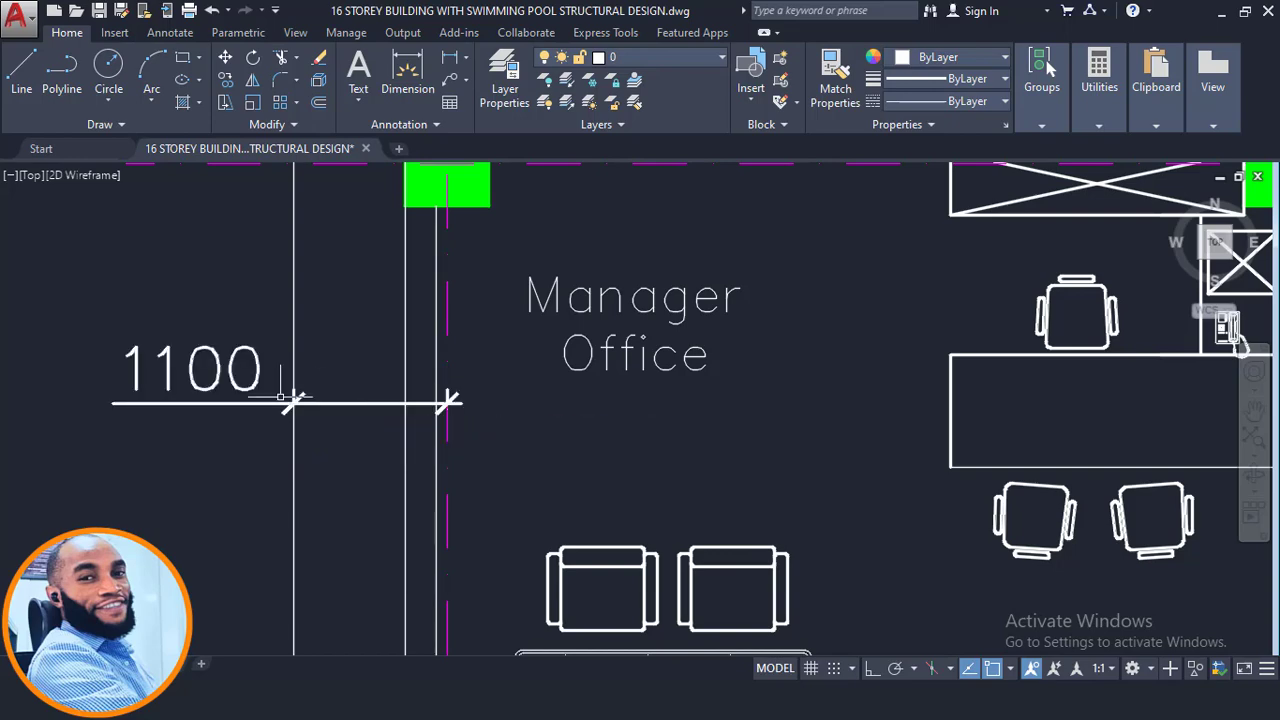
# - Add a linear dimension across the exterior wall projection between the Meeting Room and the Electric Box
pyautogui.scroll(-2, 289, 364)
pyautogui.scroll(-2, 306, 365)
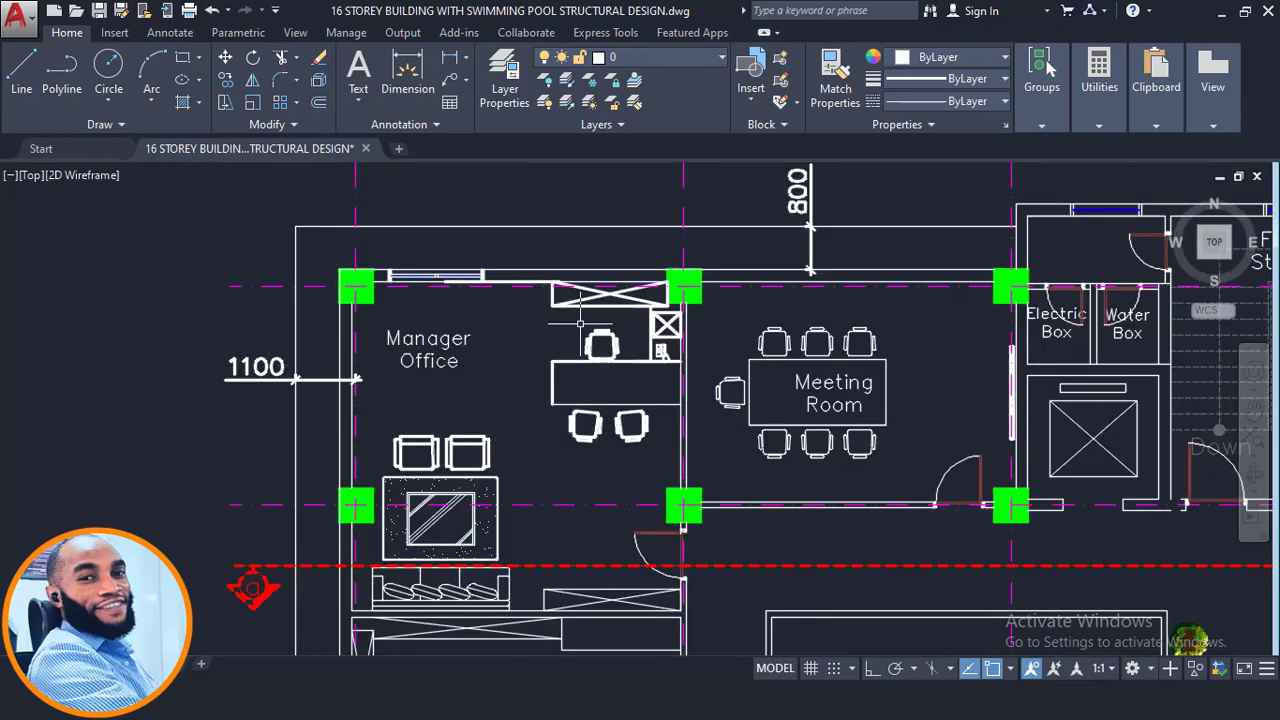
pyautogui.press('space')
pyautogui.moveTo(780, 340); pyautogui.dragTo(495, 491, button='middle')
pyautogui.scroll(2, 659, 410)
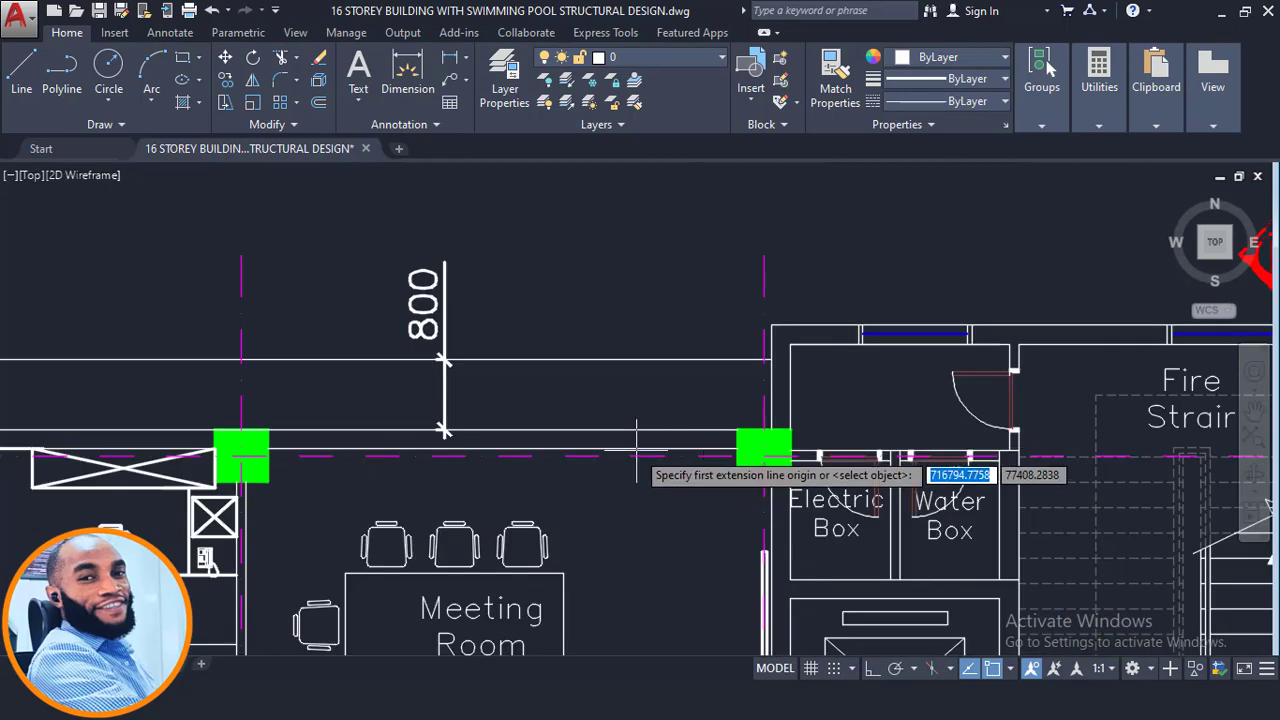
pyautogui.click(648, 453)
pyautogui.scroll(2, 651, 360)
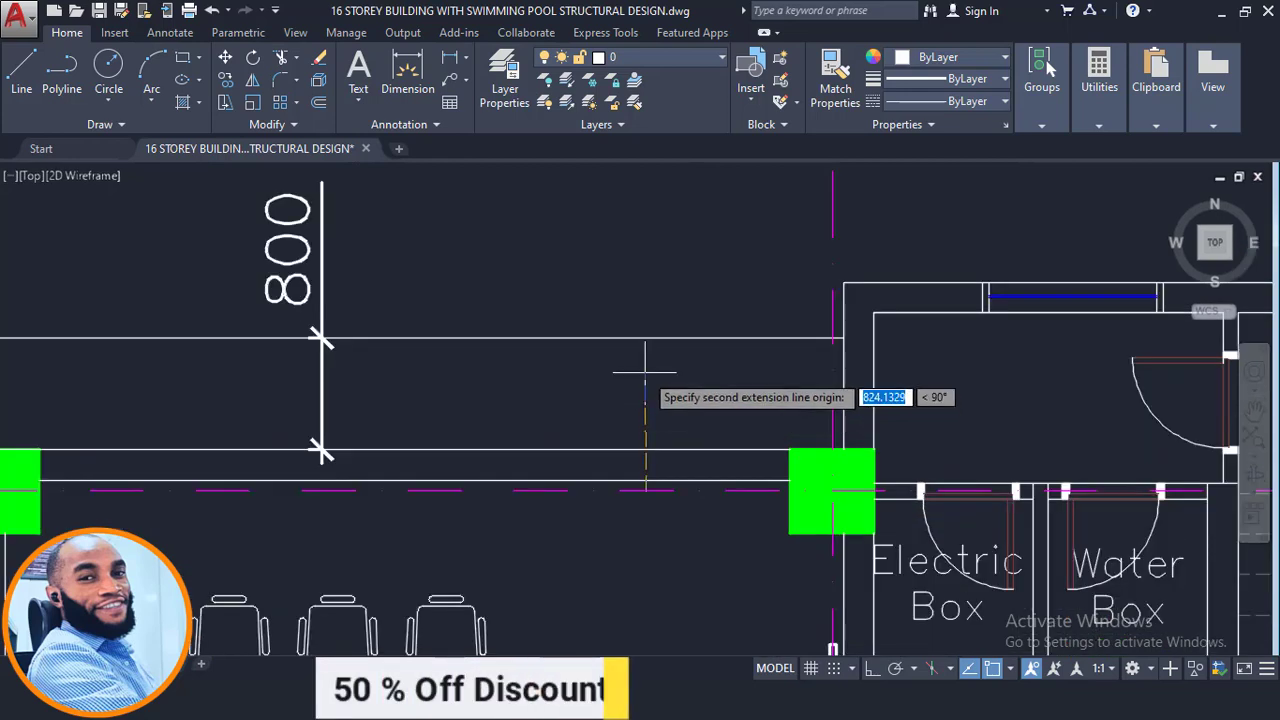
pyautogui.click(645, 341)
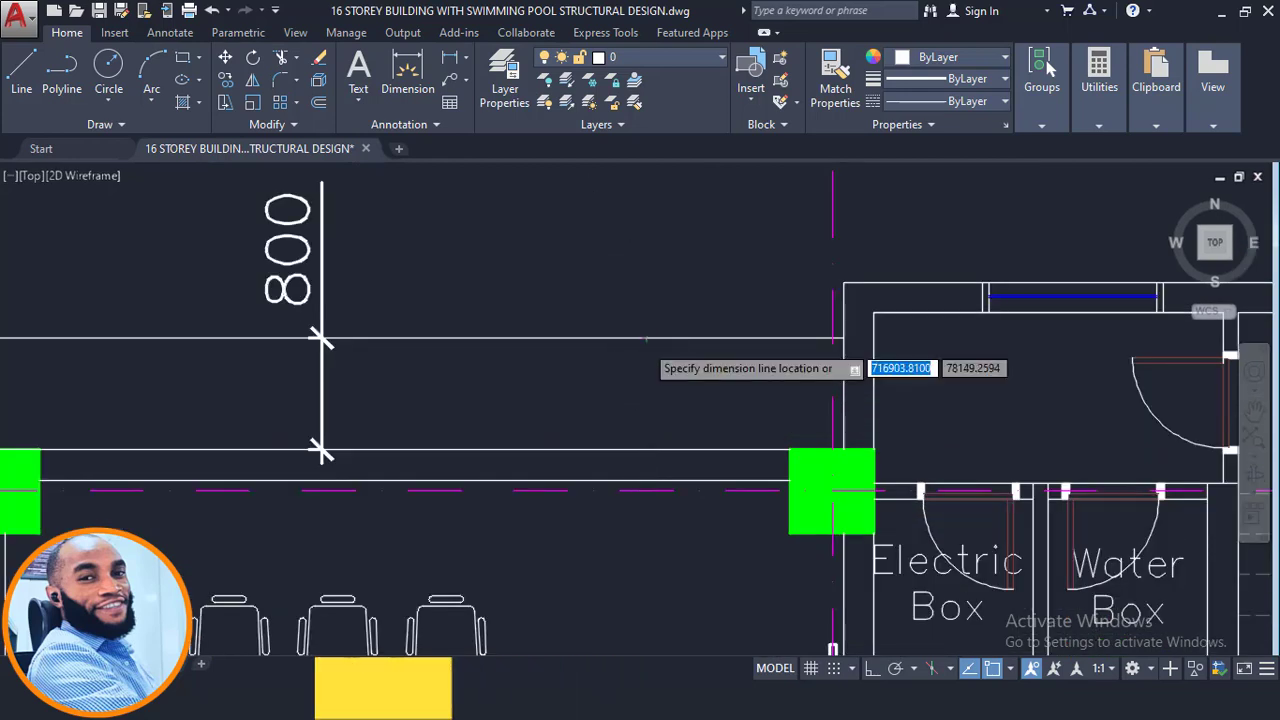
pyautogui.click(634, 366)
# - Add a linear dimension across the exterior wall projection above the Freezer Area
pyautogui.scroll(-6, 540, 371)
pyautogui.press('space')
pyautogui.moveTo(1099, 422); pyautogui.dragTo(607, 448, button='middle')
pyautogui.scroll(6, 750, 423)
pyautogui.click(656, 436)
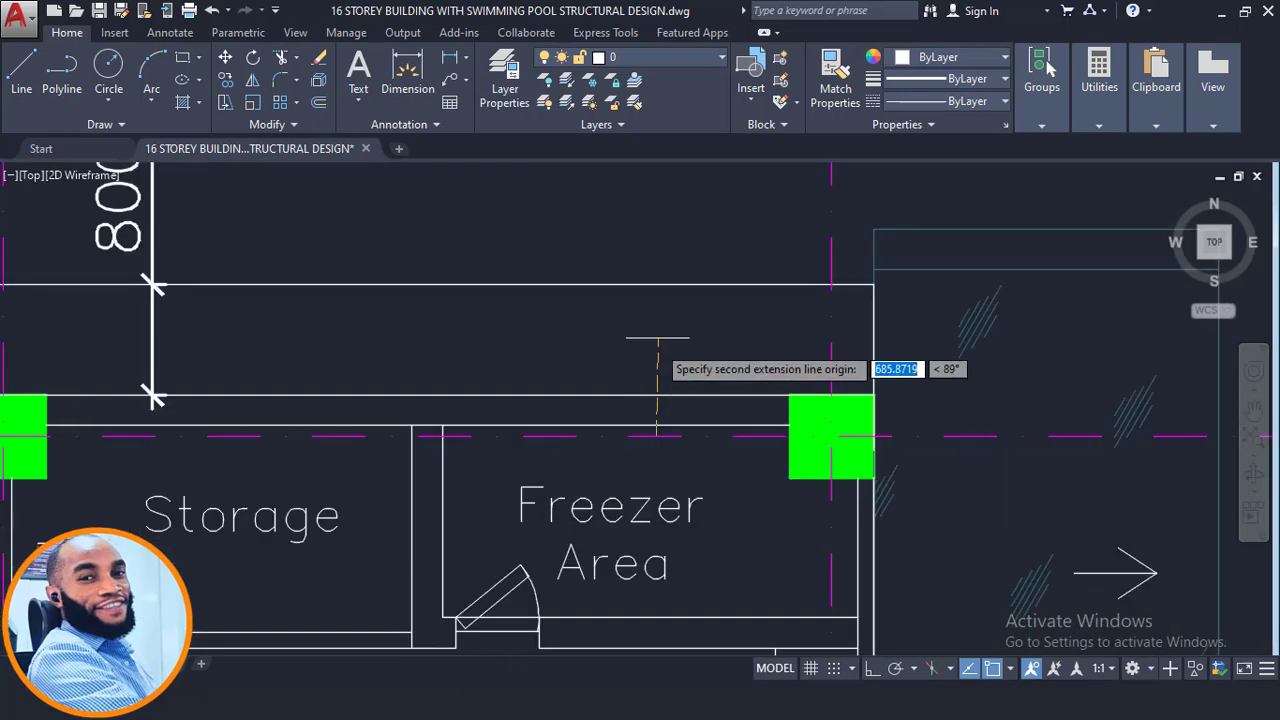
pyautogui.click(652, 285)
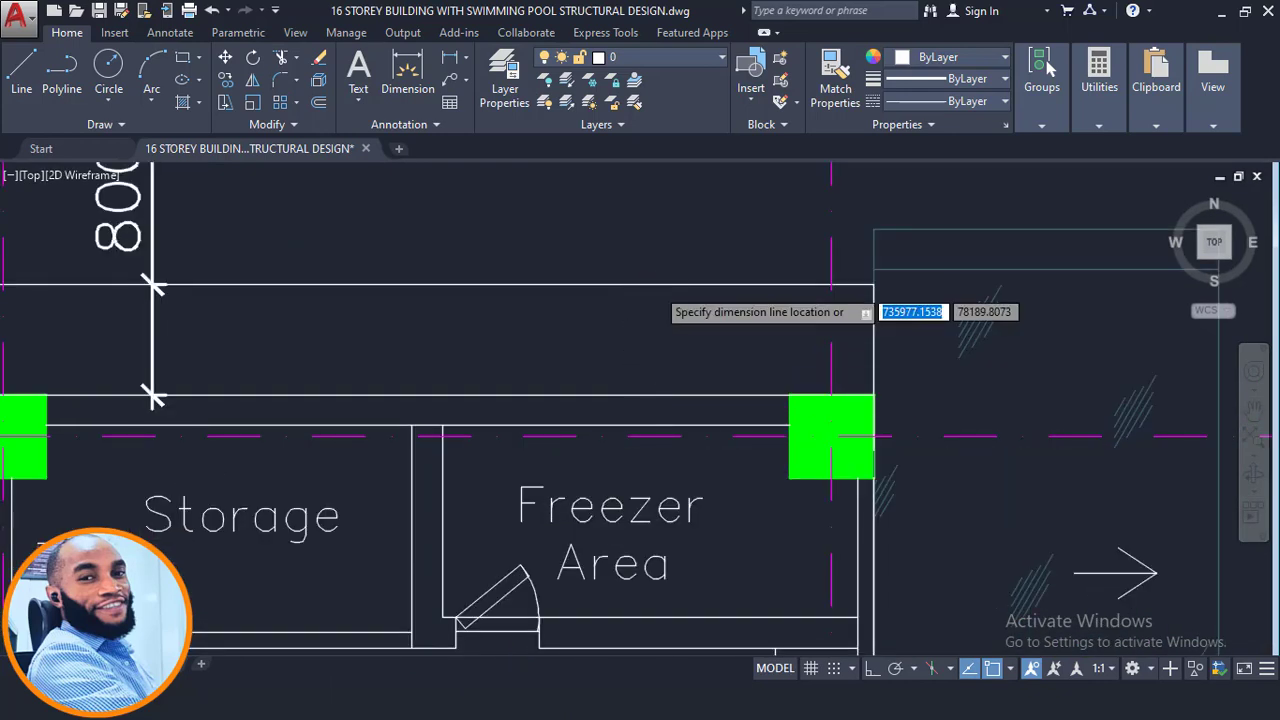
pyautogui.click(638, 288)
pyautogui.scroll(-8, 655, 295)
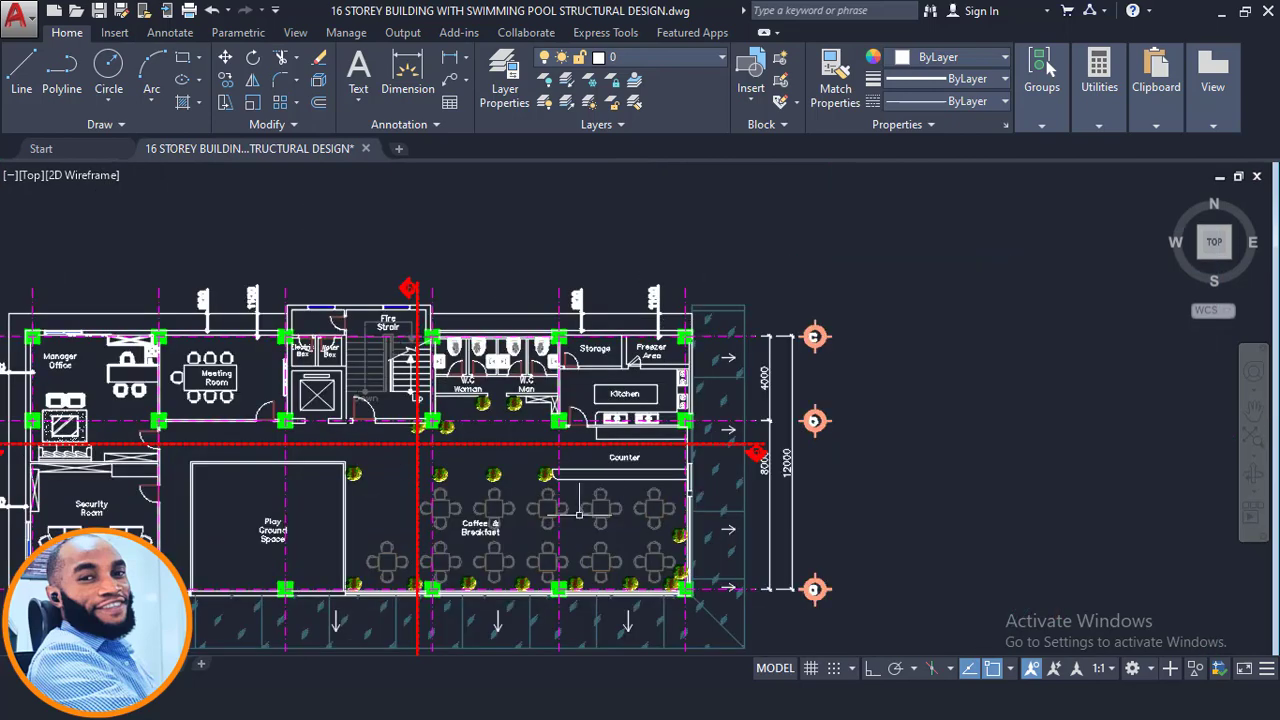
# - Examine the wall projection dimensions above the Storage and Freezer Area
pyautogui.moveTo(548, 460); pyautogui.dragTo(725, 394, button='middle')
pyautogui.scroll(4, 882, 229)
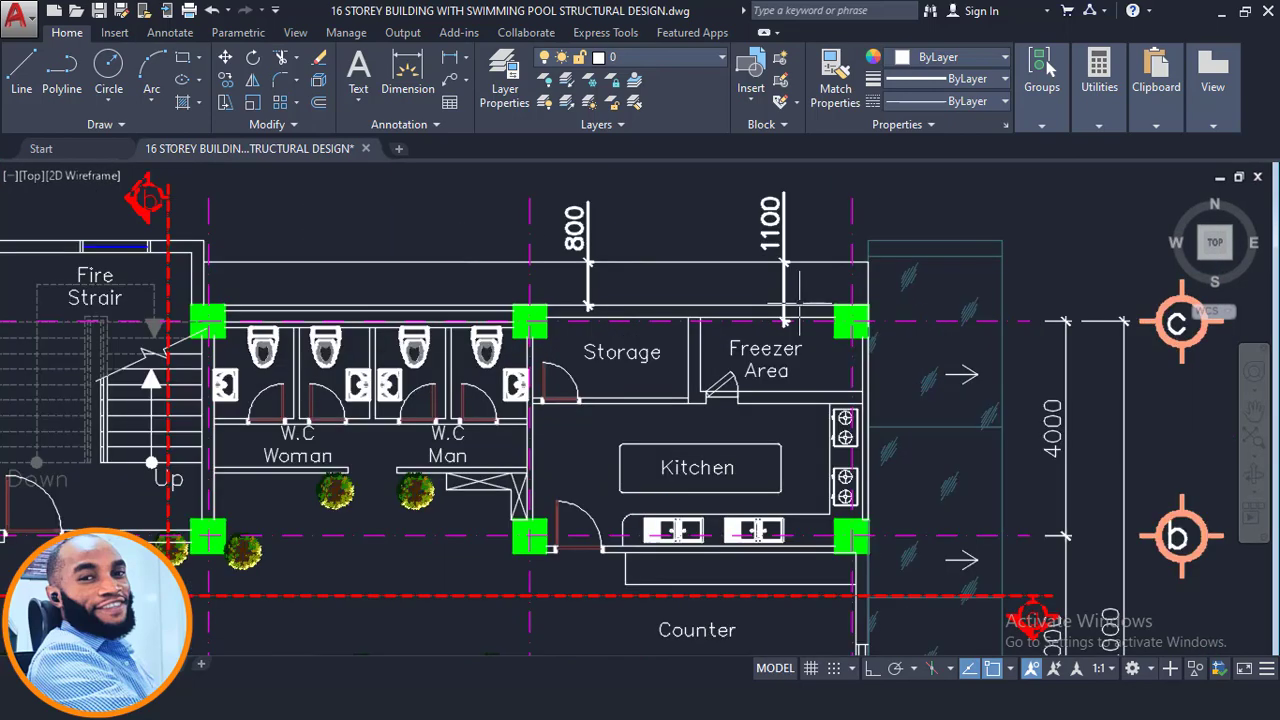
pyautogui.scroll(2, 789, 337)
pyautogui.moveTo(794, 303); pyautogui.dragTo(717, 427, button='middle')
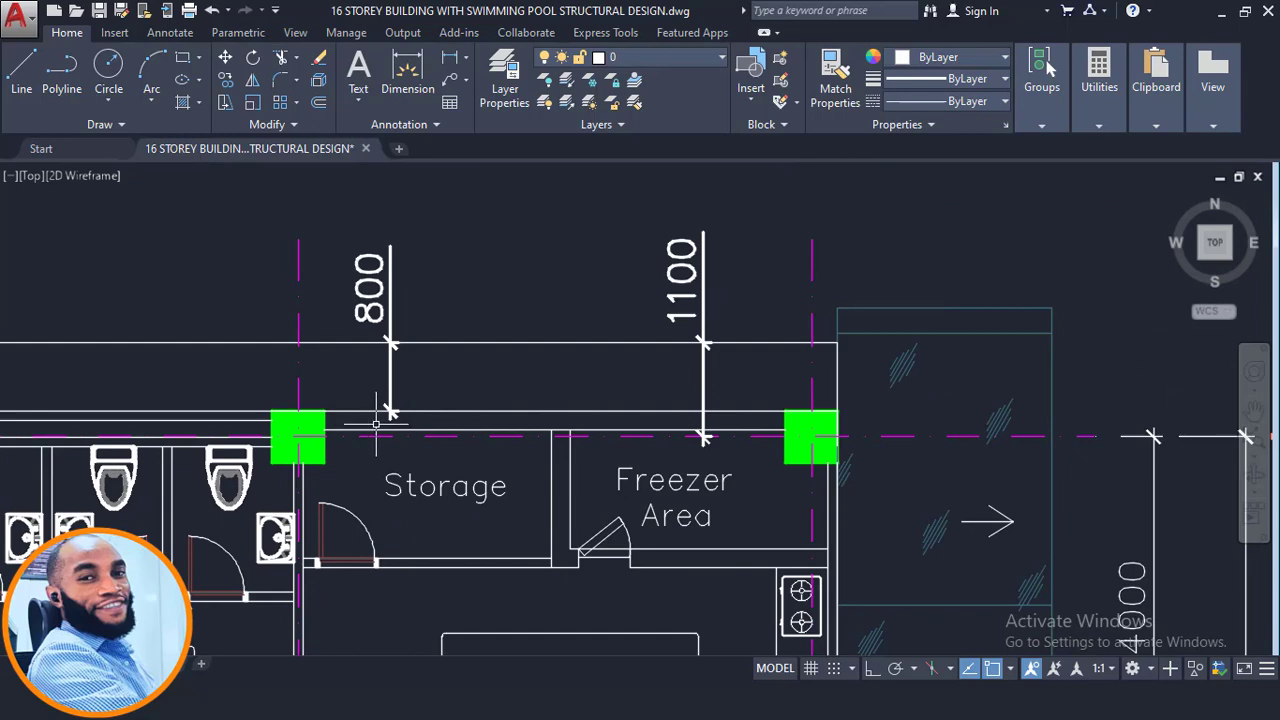
pyautogui.scroll(2, 376, 424)
pyautogui.moveTo(409, 313); pyautogui.dragTo(428, 393, button='middle')
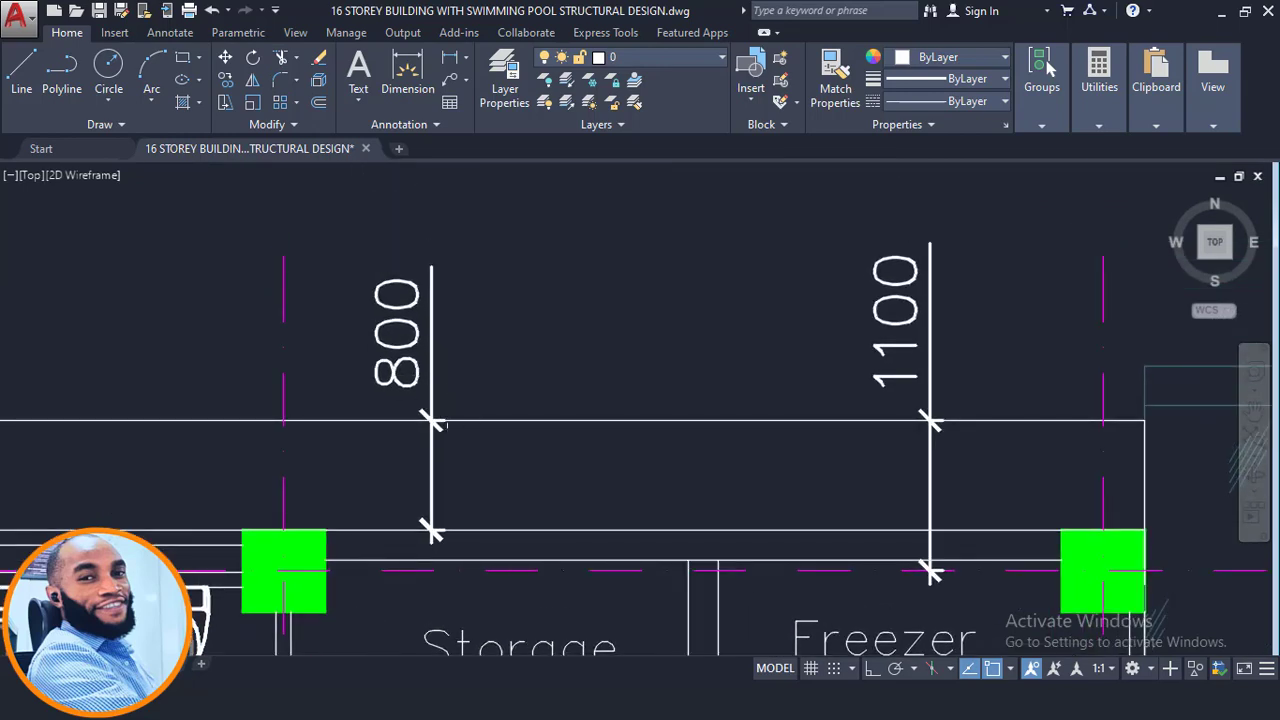
pyautogui.scroll(-1, 461, 331)
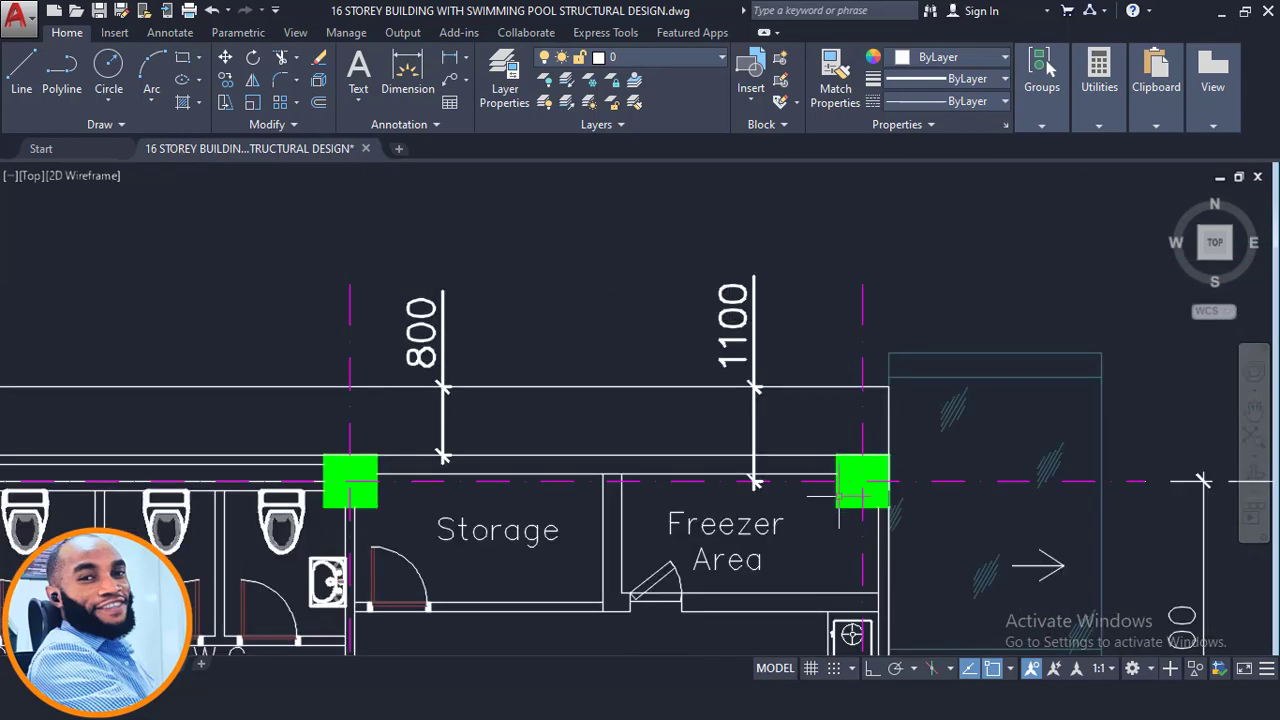
pyautogui.scroll(1, 845, 495)
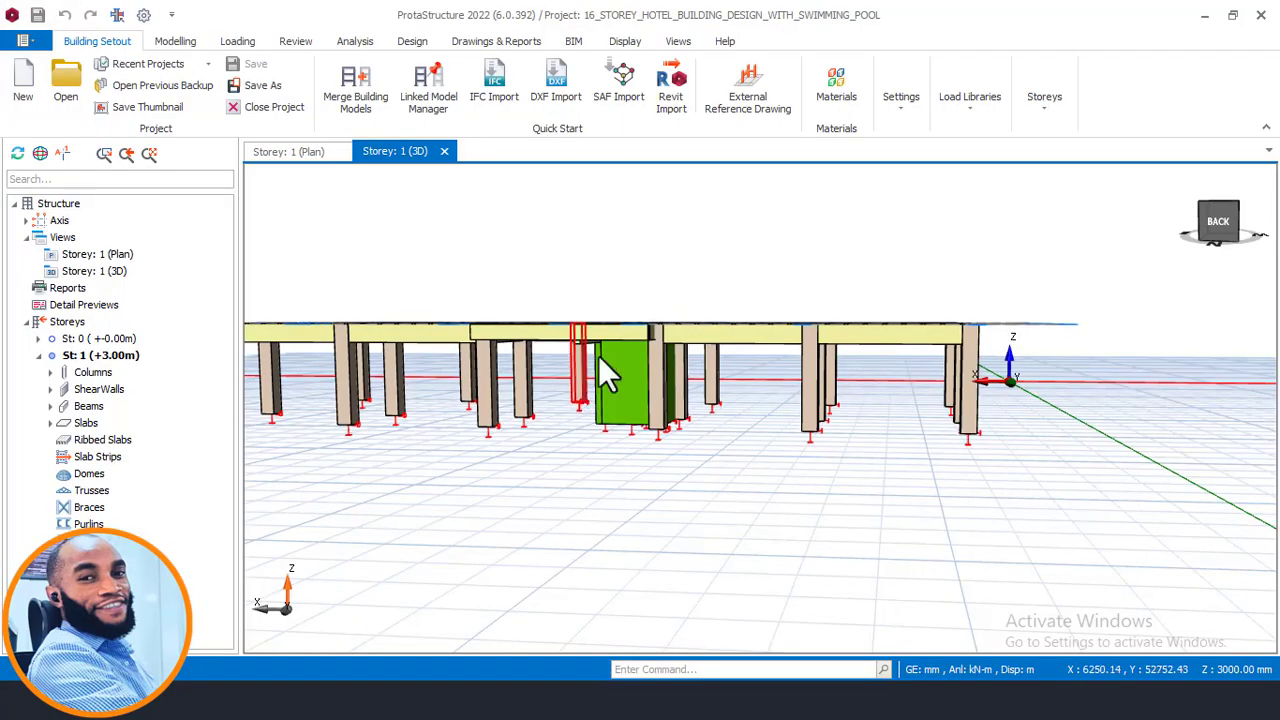
pyautogui.moveTo(598, 355); pyautogui.dragTo(706, 437, button='middle')
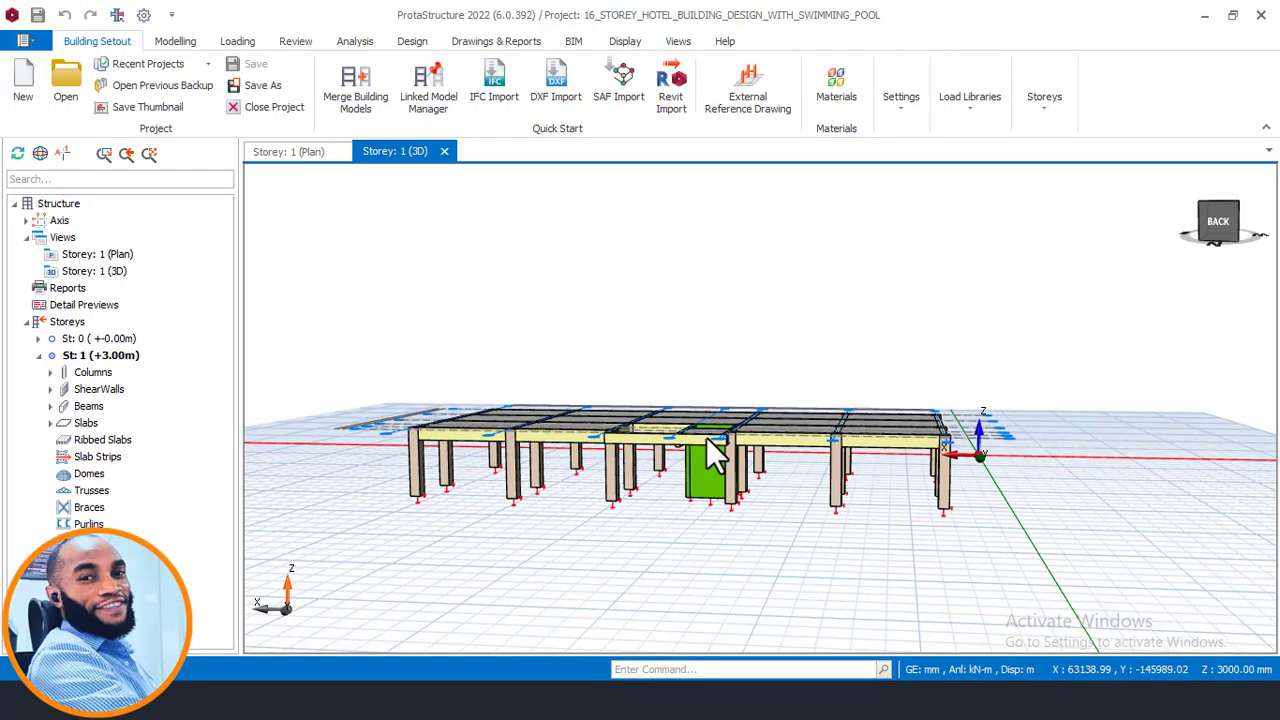
# - In the storey 1 plan, offset axis A1 by -1100 mm to create a new vertical axis outside the building
pyautogui.click(300, 152)
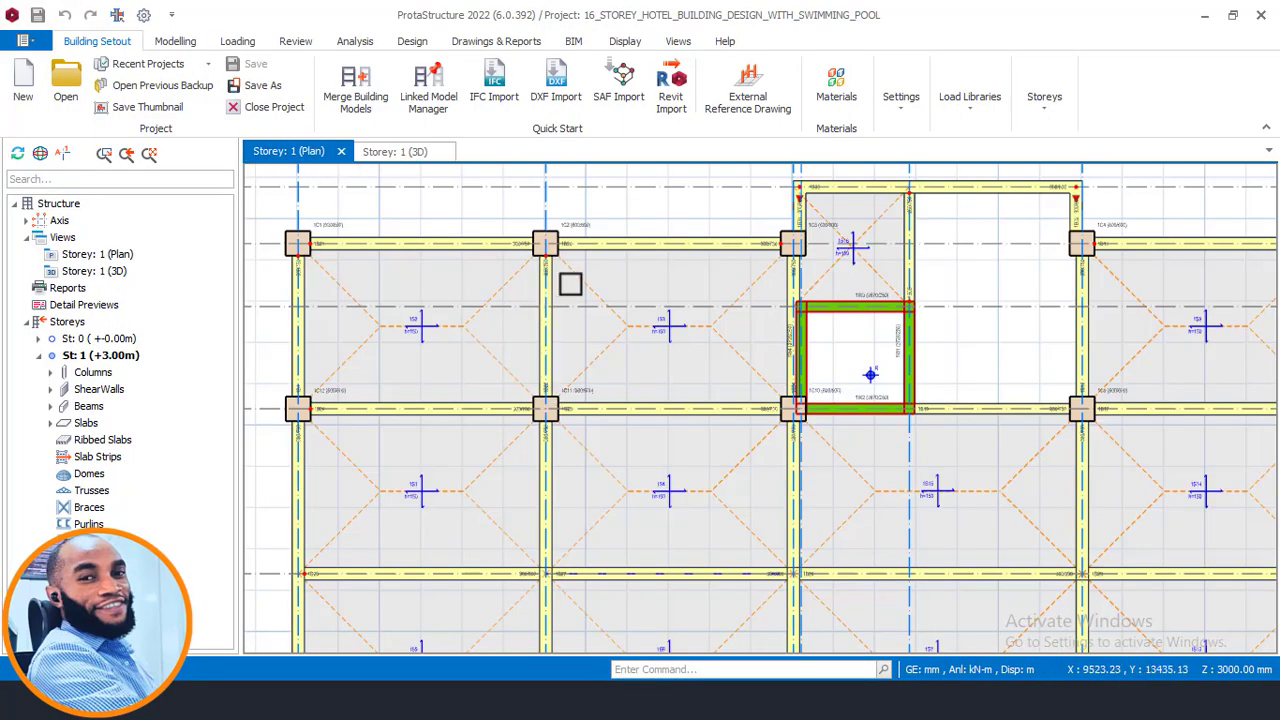
pyautogui.scroll(-2, 570, 285)
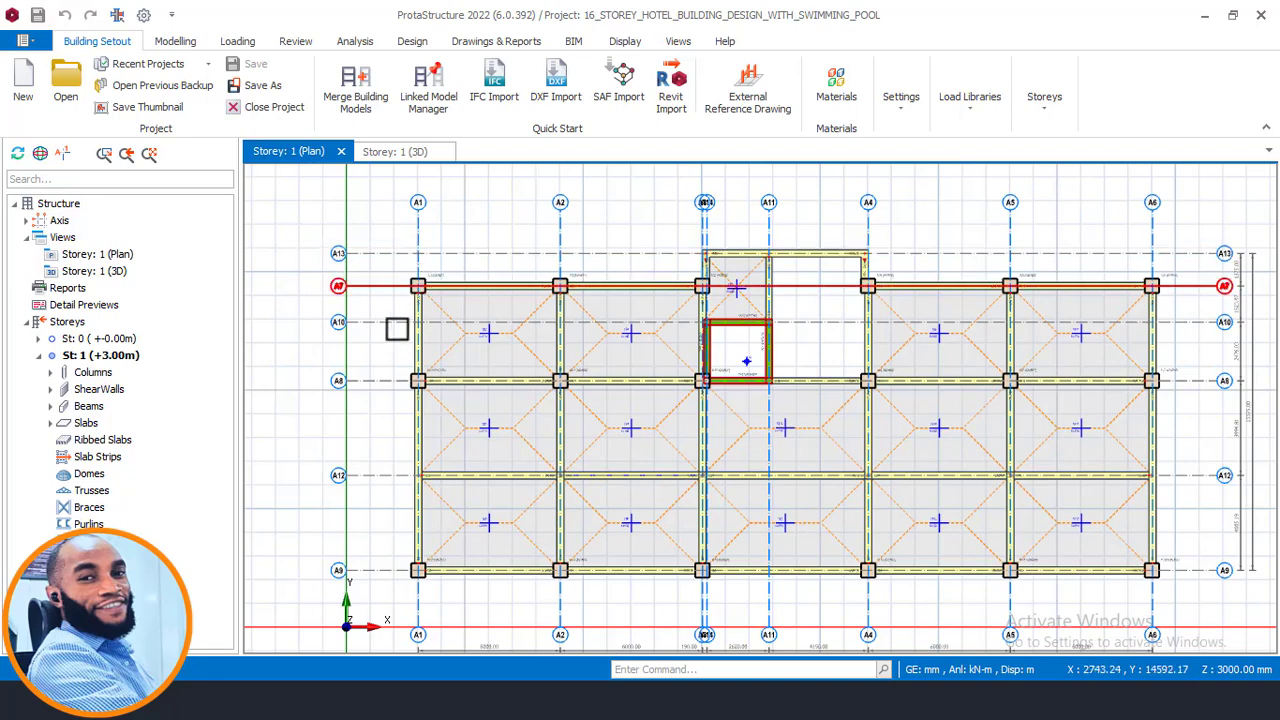
pyautogui.moveTo(886, 278); pyautogui.dragTo(670, 342, button='middle')
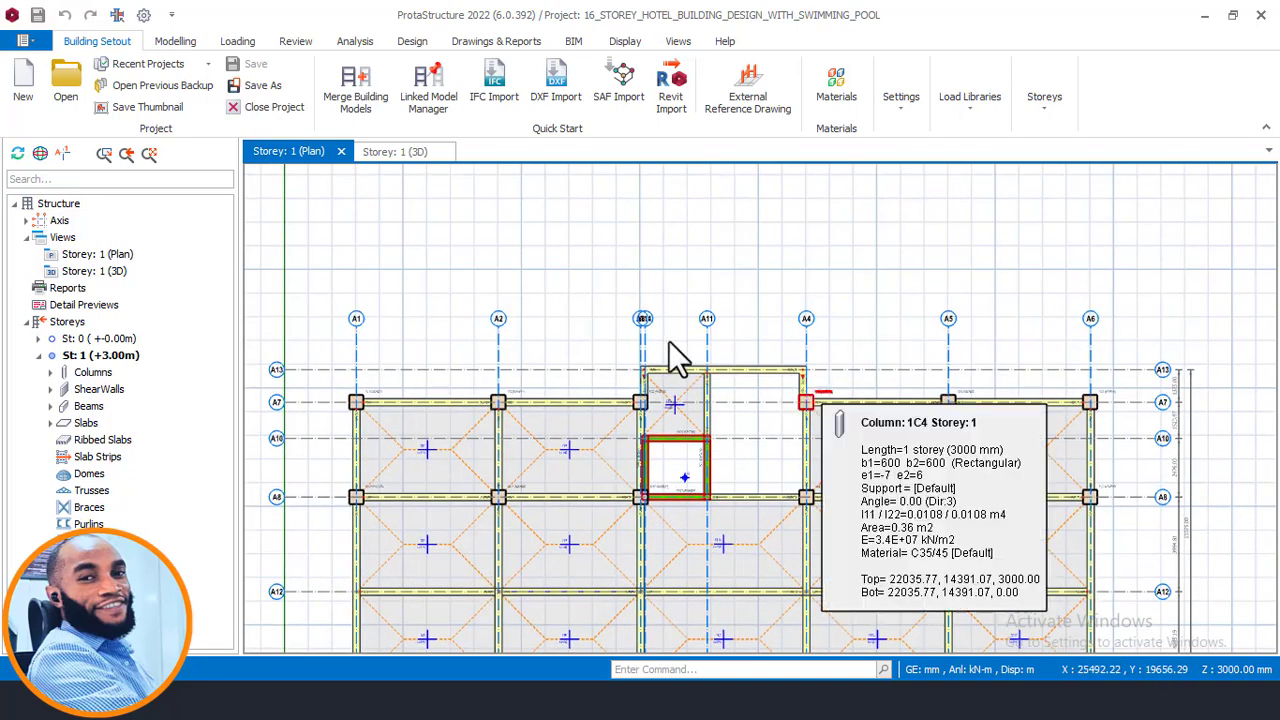
pyautogui.moveTo(382, 392); pyautogui.dragTo(574, 317, button='middle')
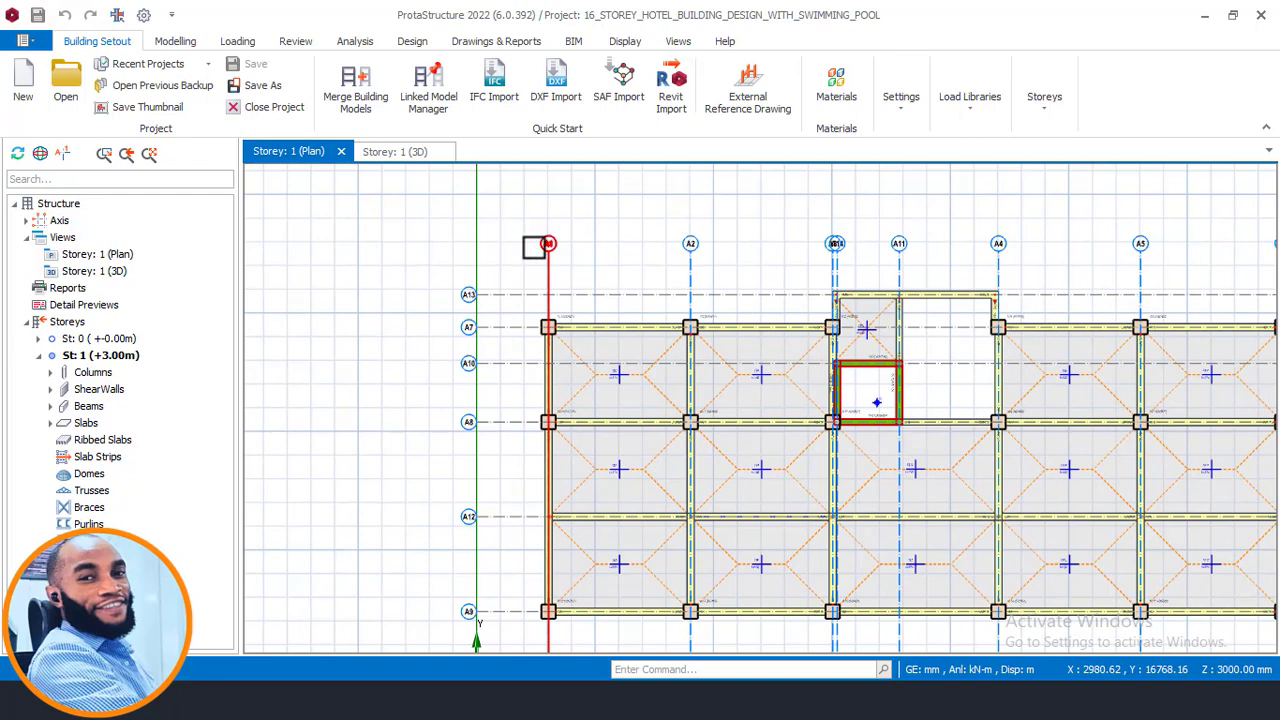
pyautogui.click(532, 214)
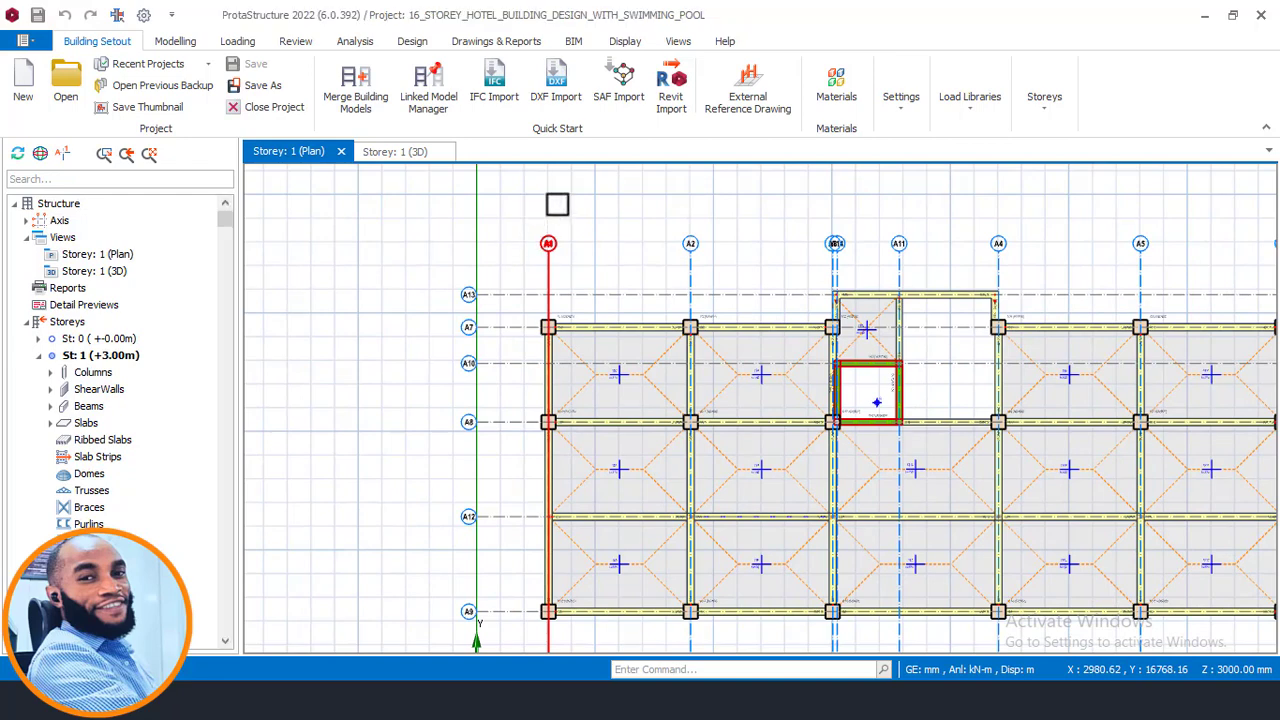
pyautogui.scroll(1, 569, 203)
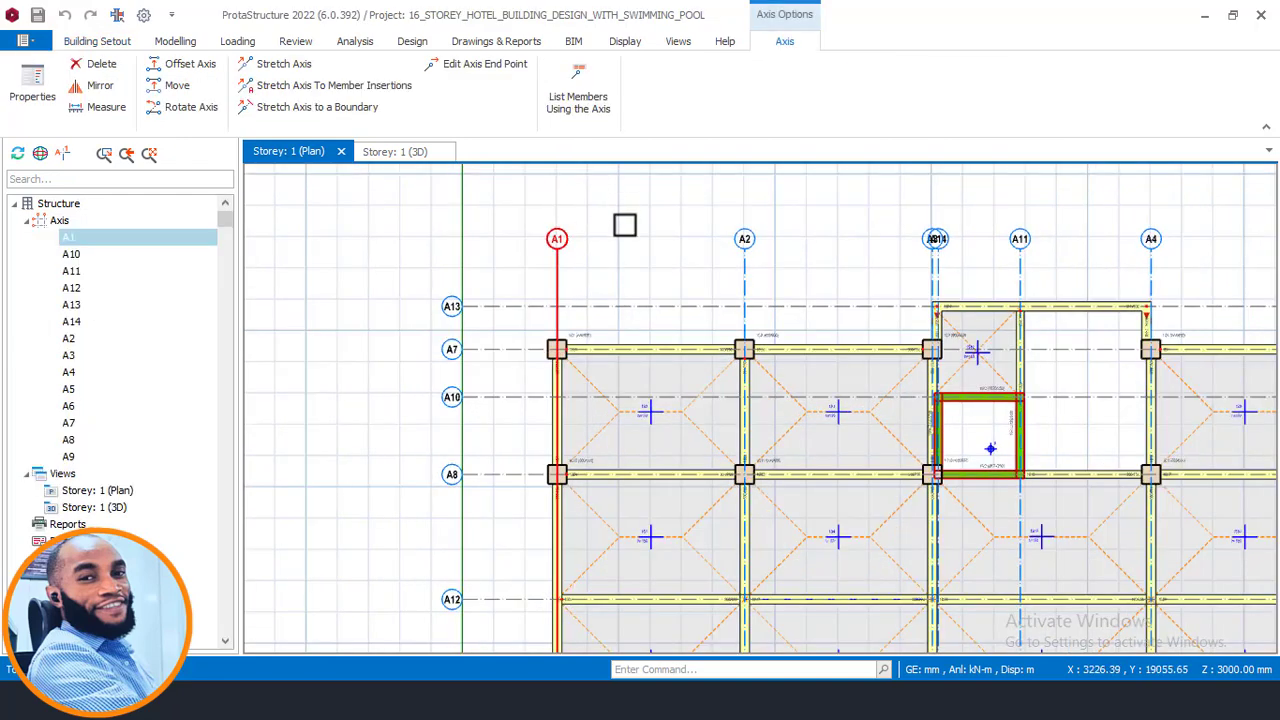
pyautogui.rightClick(624, 225)
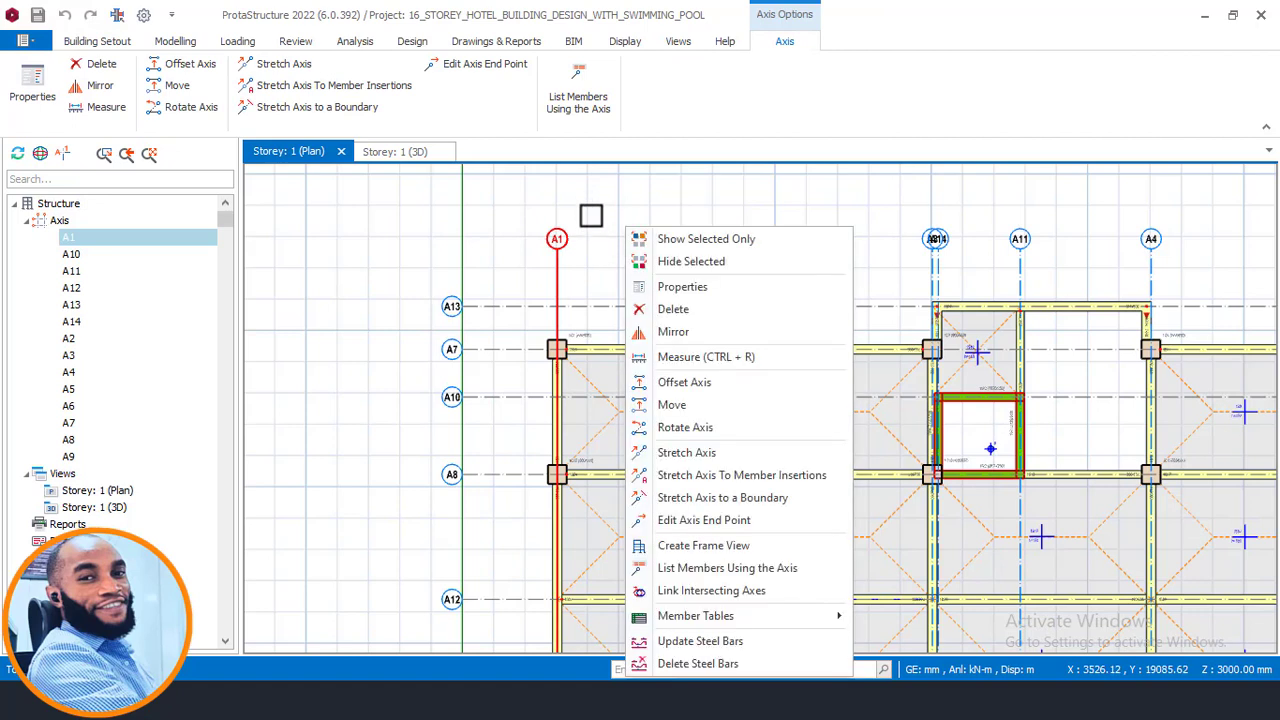
pyautogui.click(689, 383)
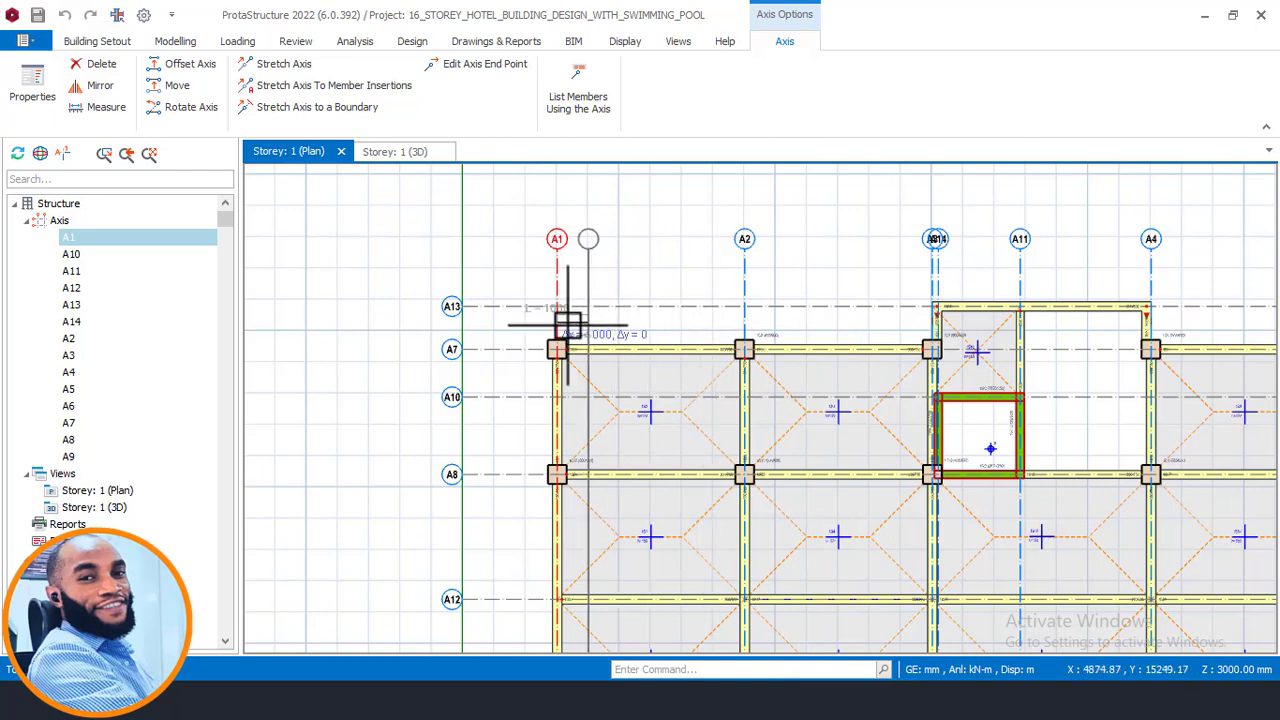
pyautogui.scroll(2, 500, 331)
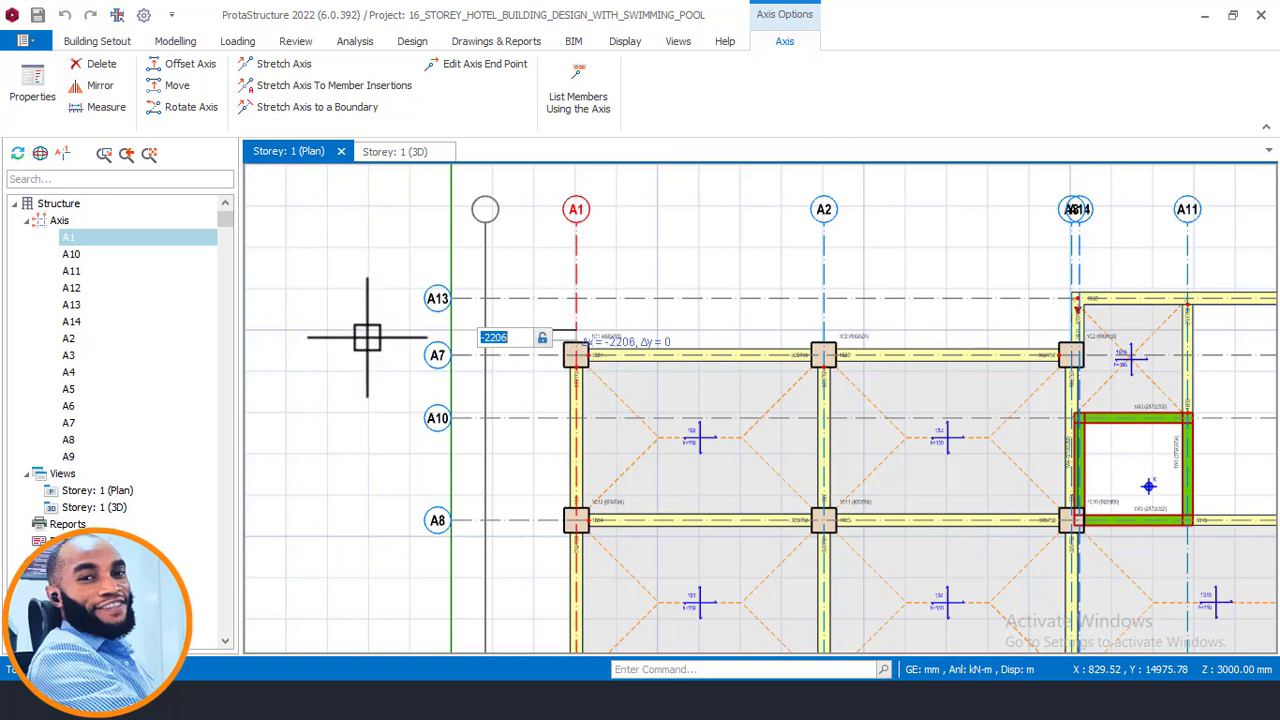
pyautogui.write('-1100')
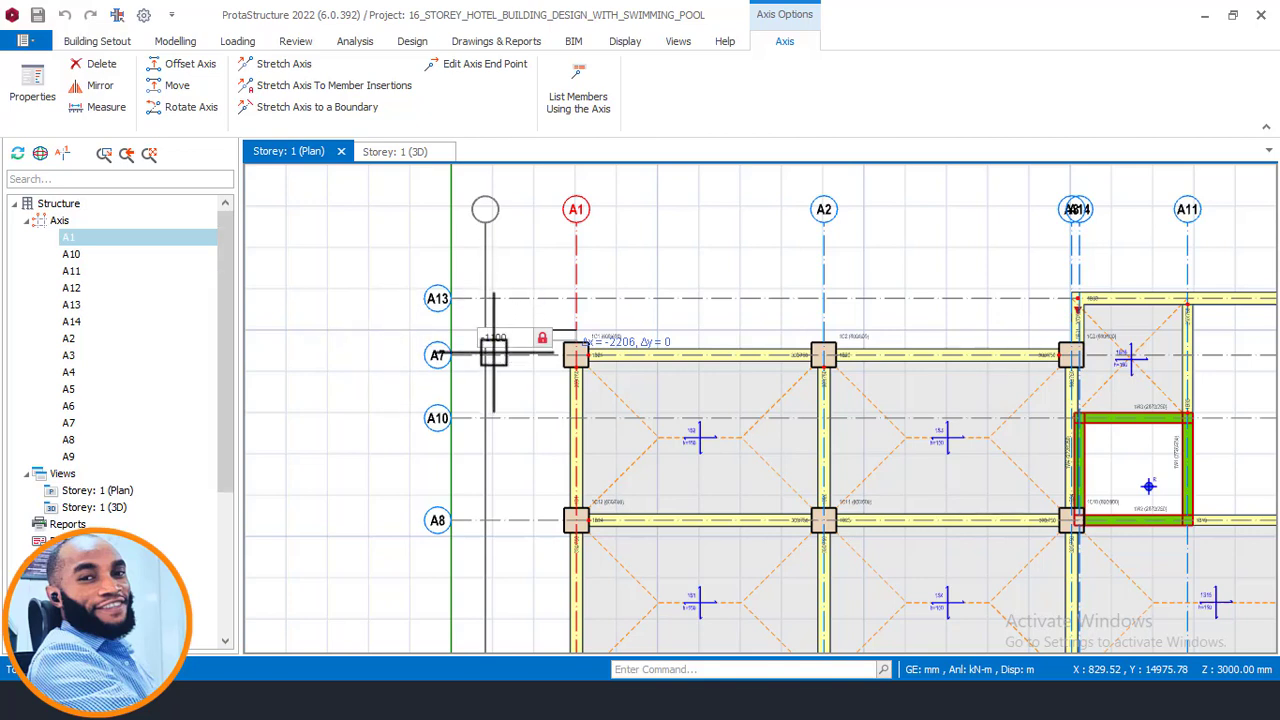
pyautogui.press('Return')
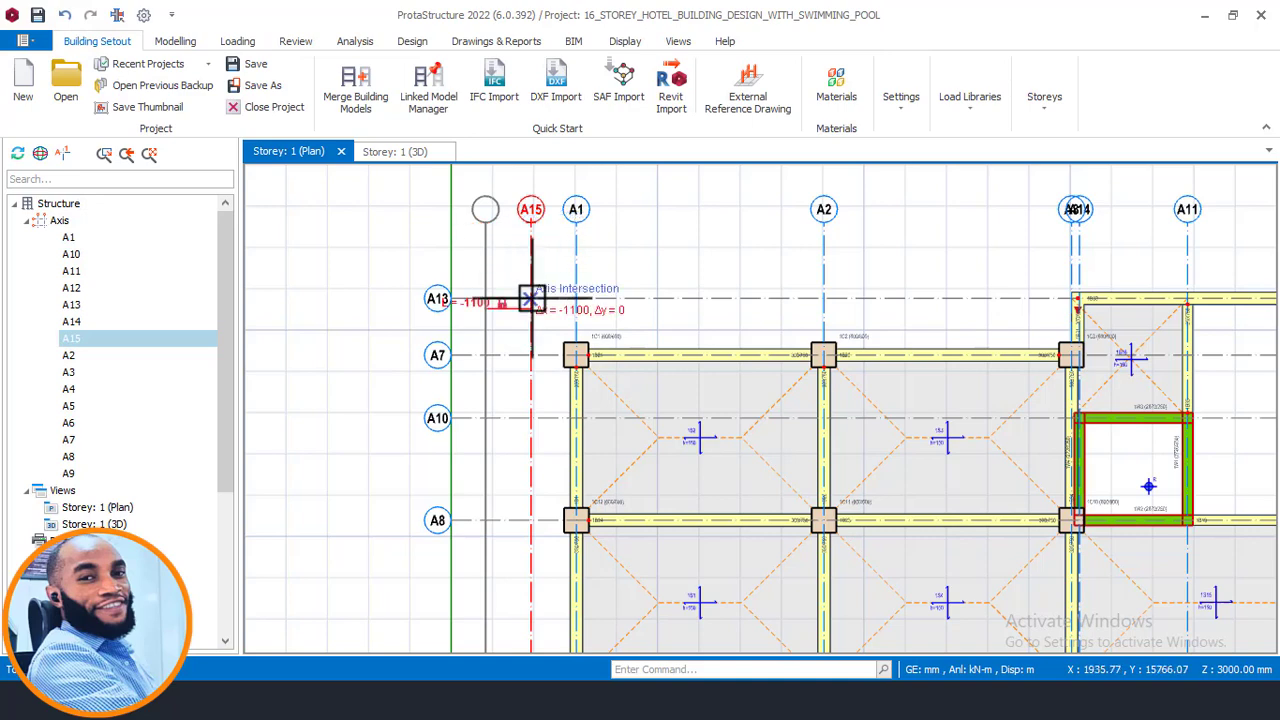
# - Switch to the AutoCAD drawing to check the wall projection dimension beside the Manager Office, then return
pyautogui.scroll(1, 536, 315)
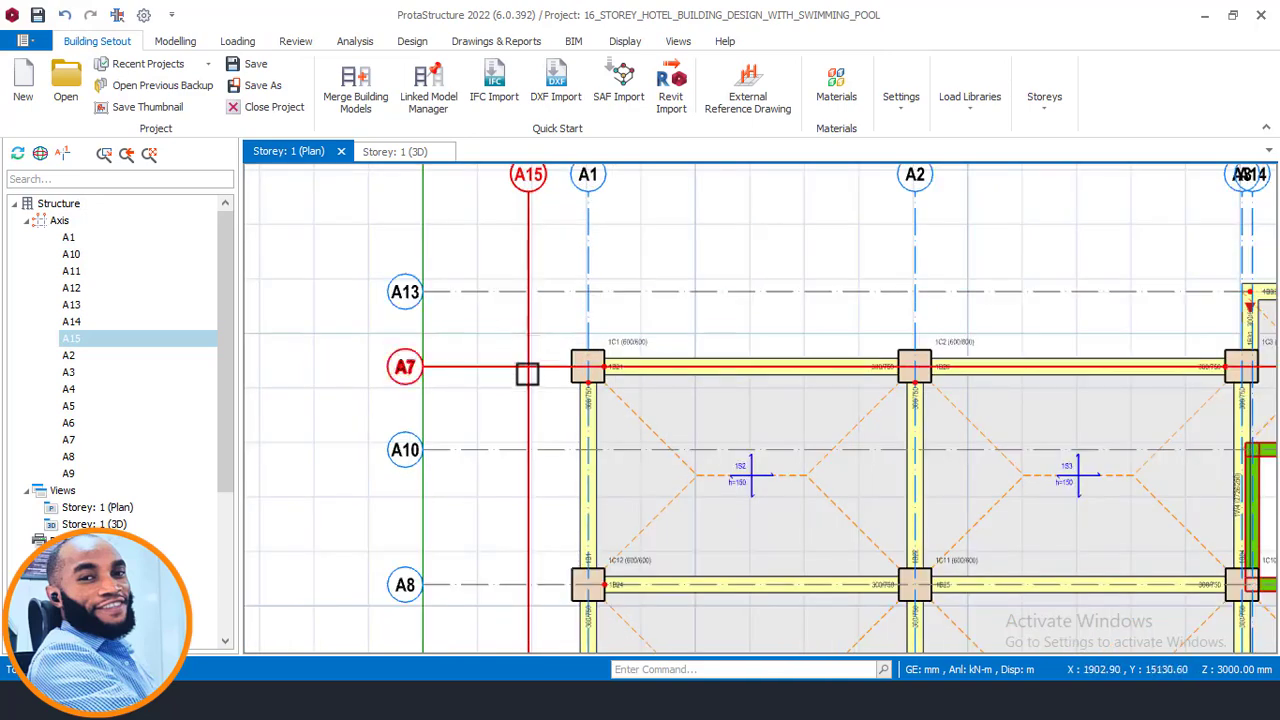
pyautogui.click(445, 700)
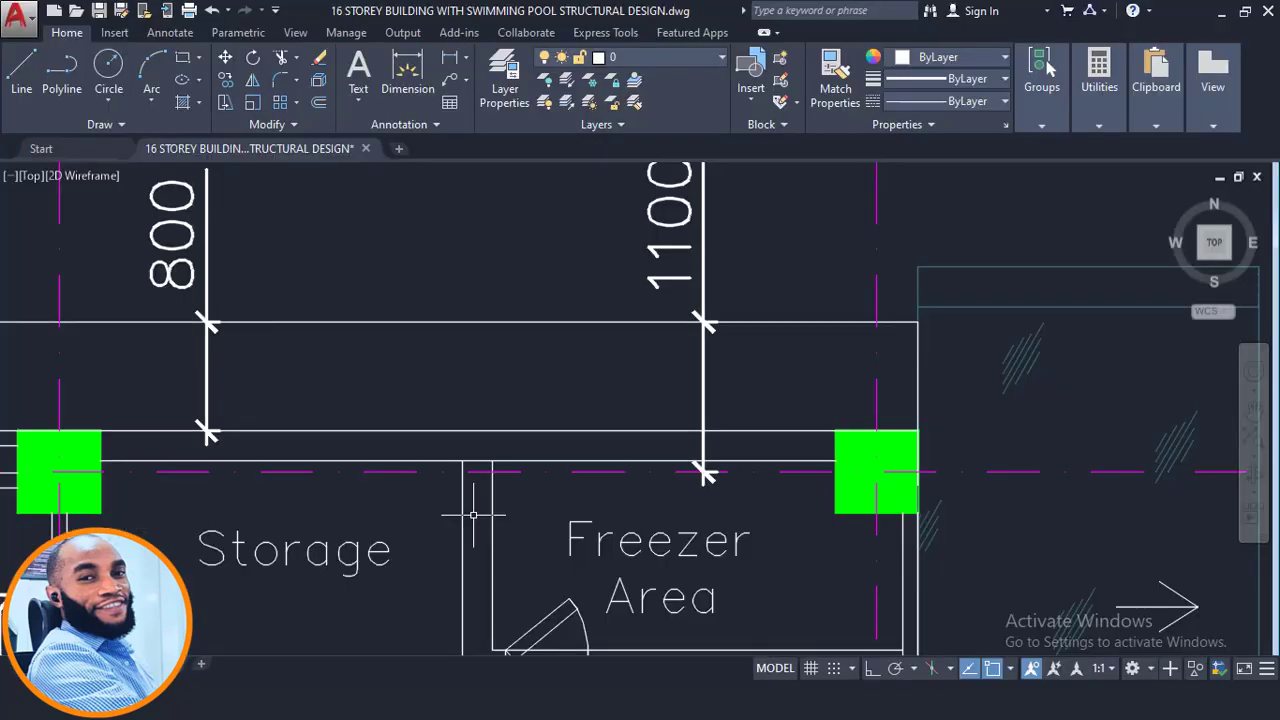
pyautogui.scroll(-6, 660, 404)
pyautogui.scroll(-2, 388, 392)
pyautogui.moveTo(255, 407); pyautogui.dragTo(919, 311, button='middle')
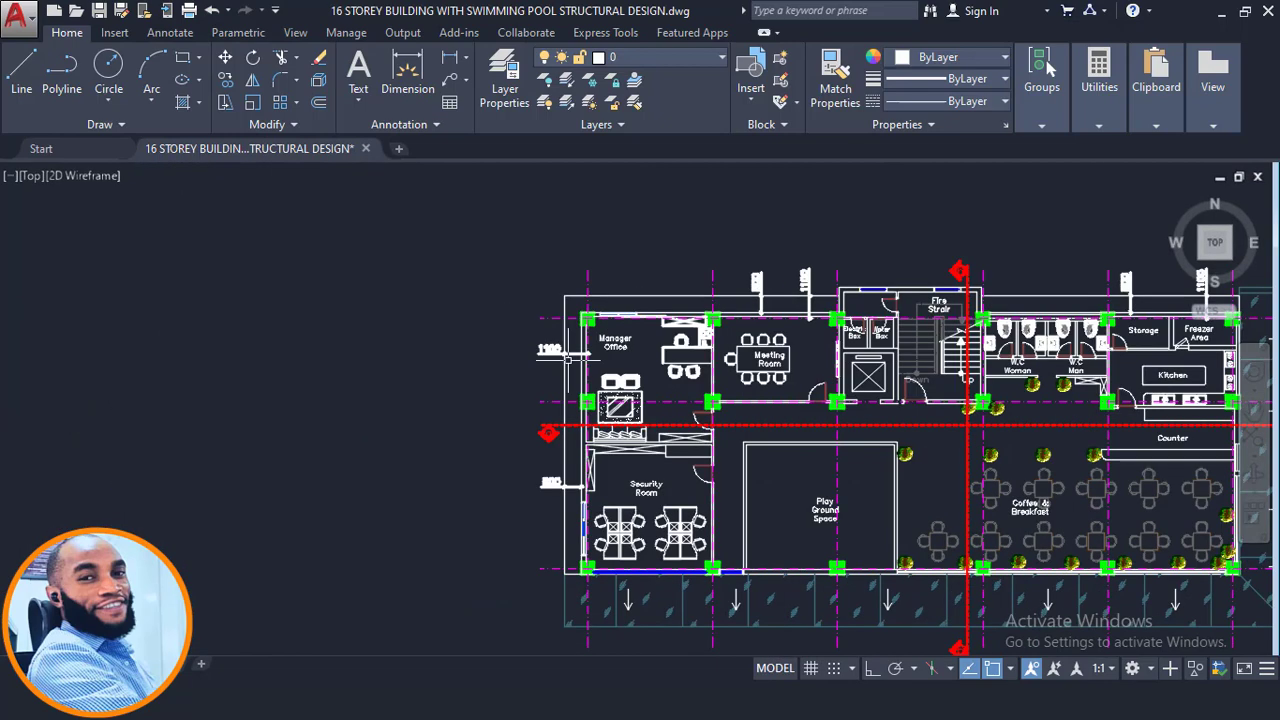
pyautogui.scroll(6, 540, 337)
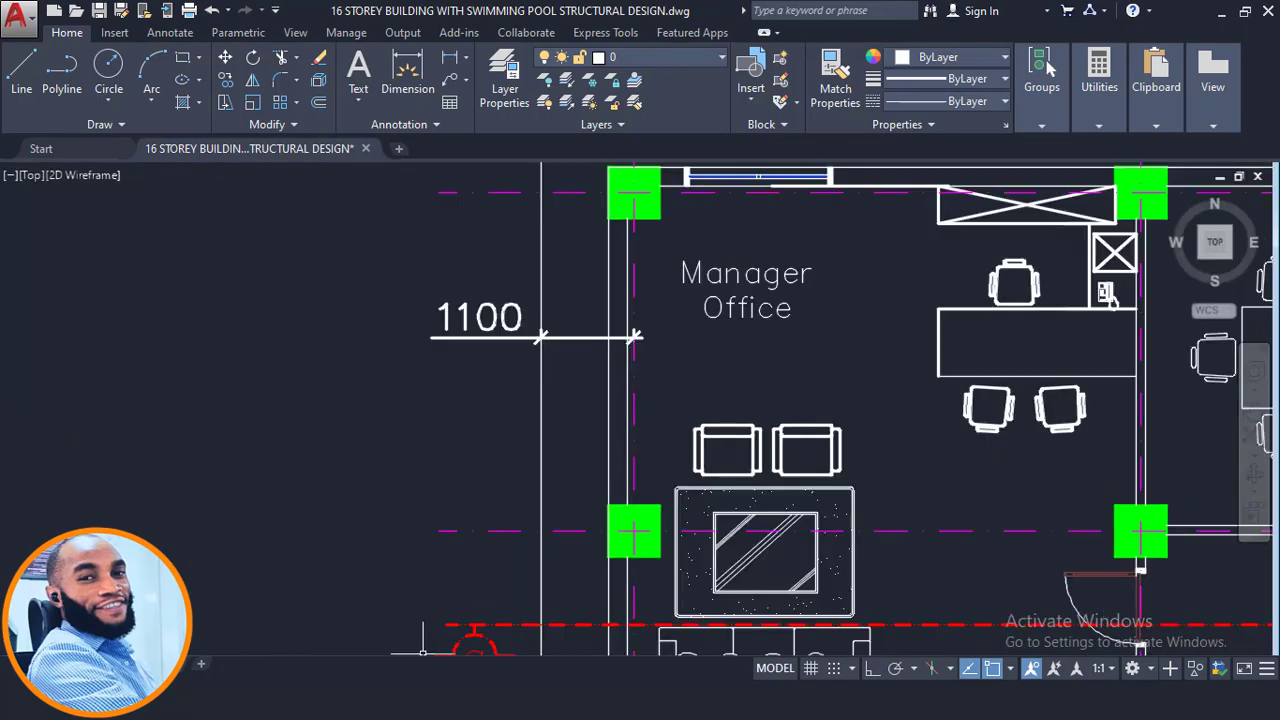
pyautogui.click(330, 700)
# - Offset axis A7 by 1100 mm to create a new horizontal axis above the building
pyautogui.scroll(-3, 550, 368)
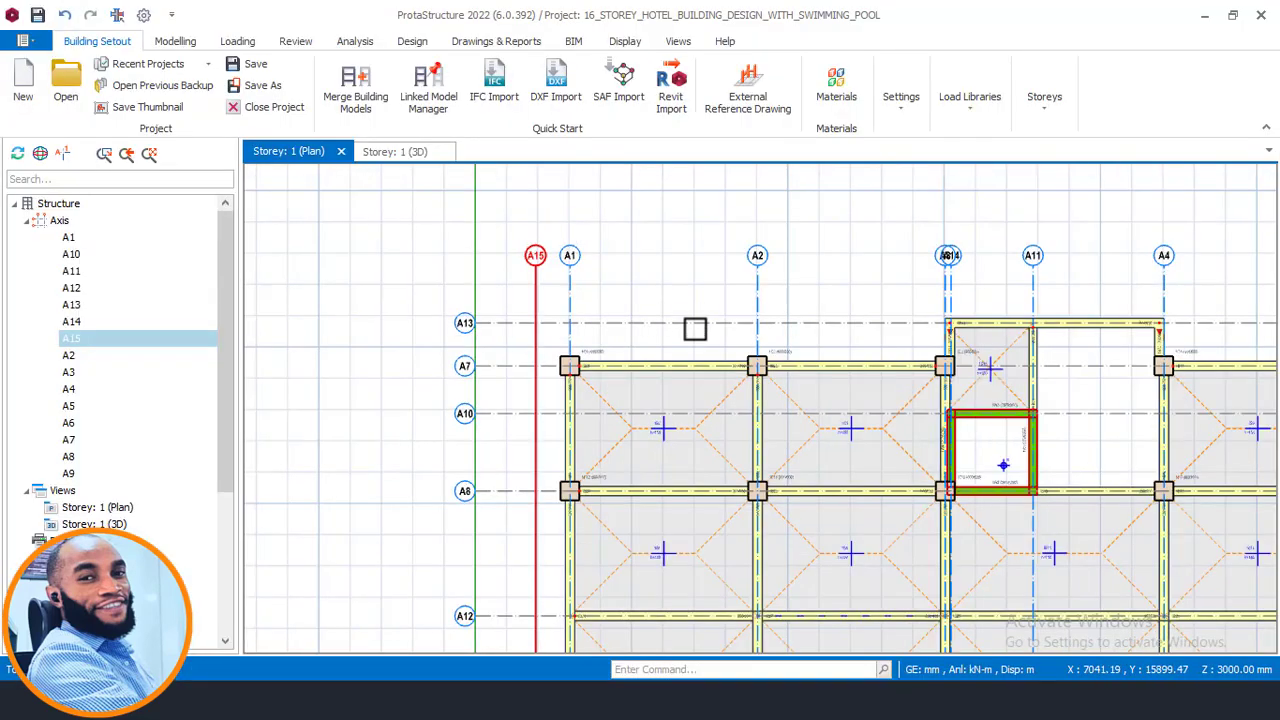
pyautogui.moveTo(695, 329); pyautogui.dragTo(651, 357, button='middle')
pyautogui.click(463, 390)
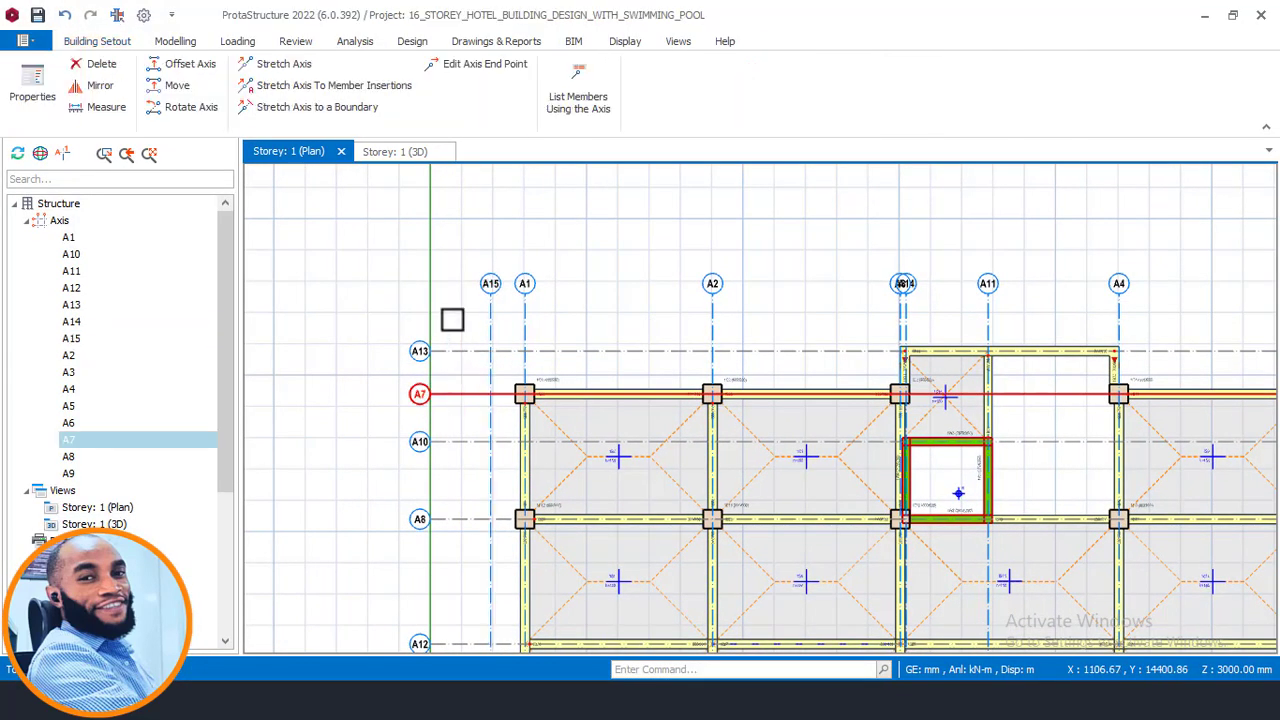
pyautogui.rightClick(515, 333)
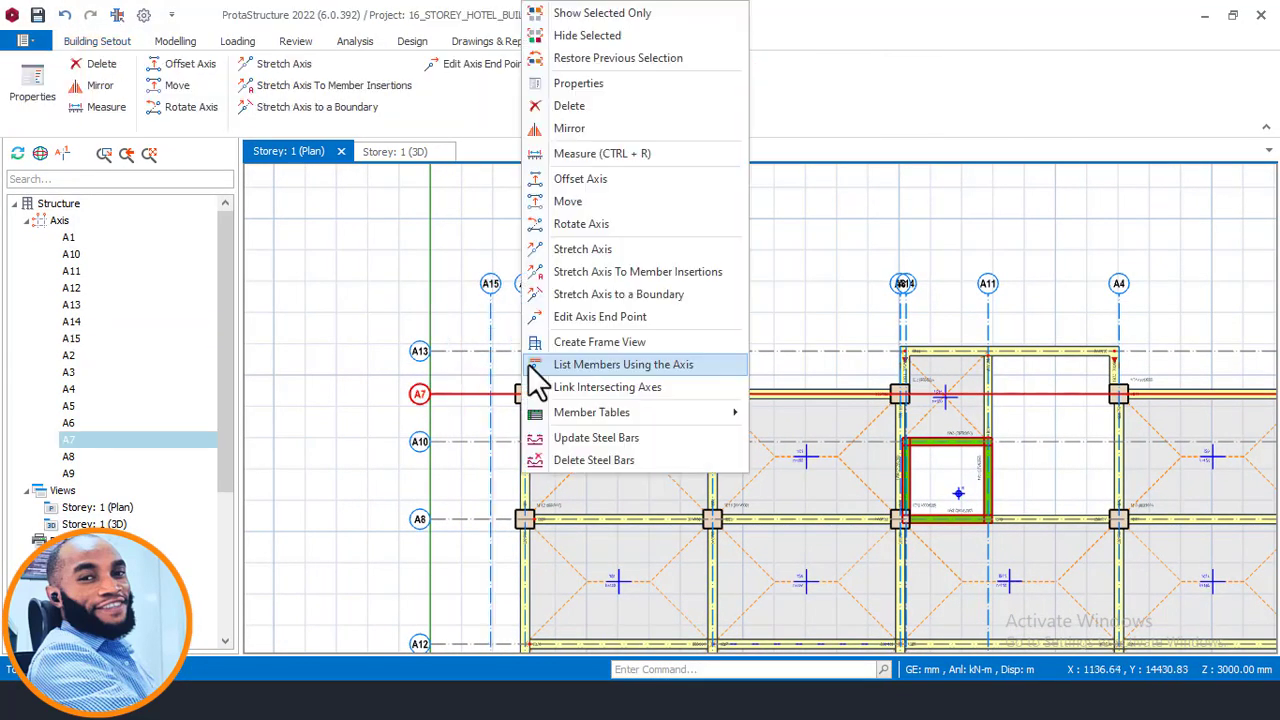
pyautogui.click(584, 198)
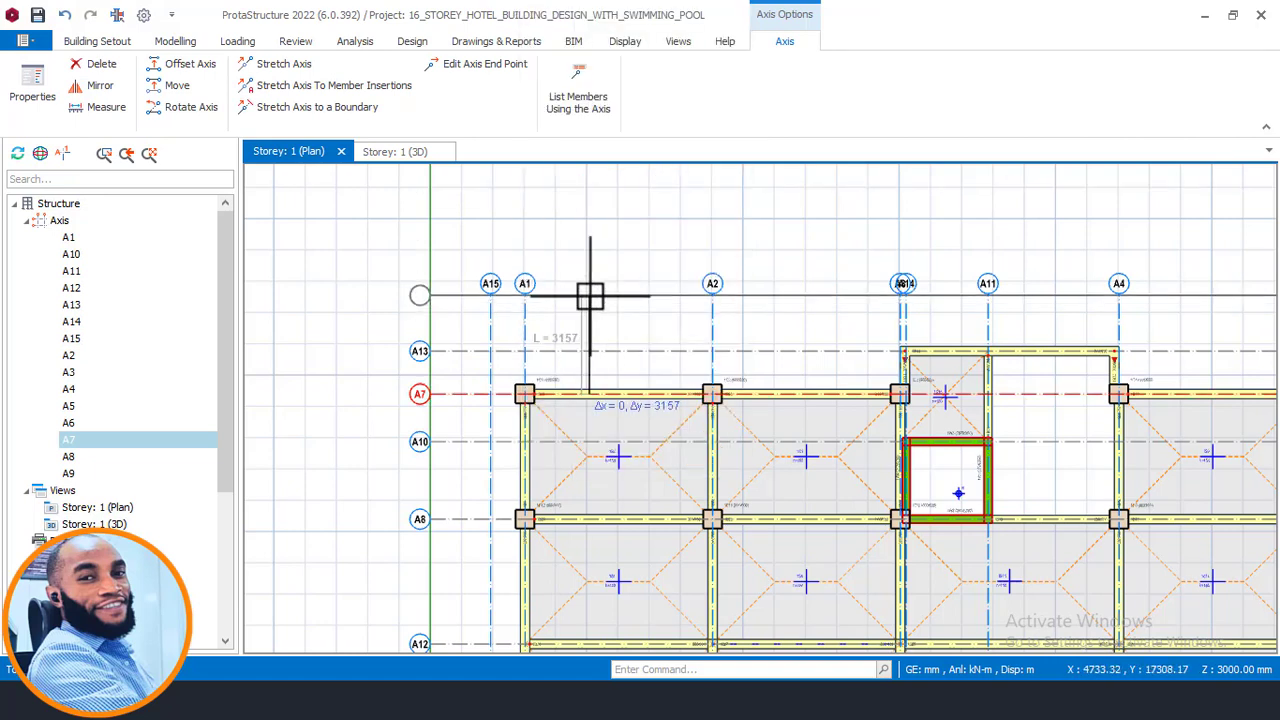
pyautogui.press('Tab')
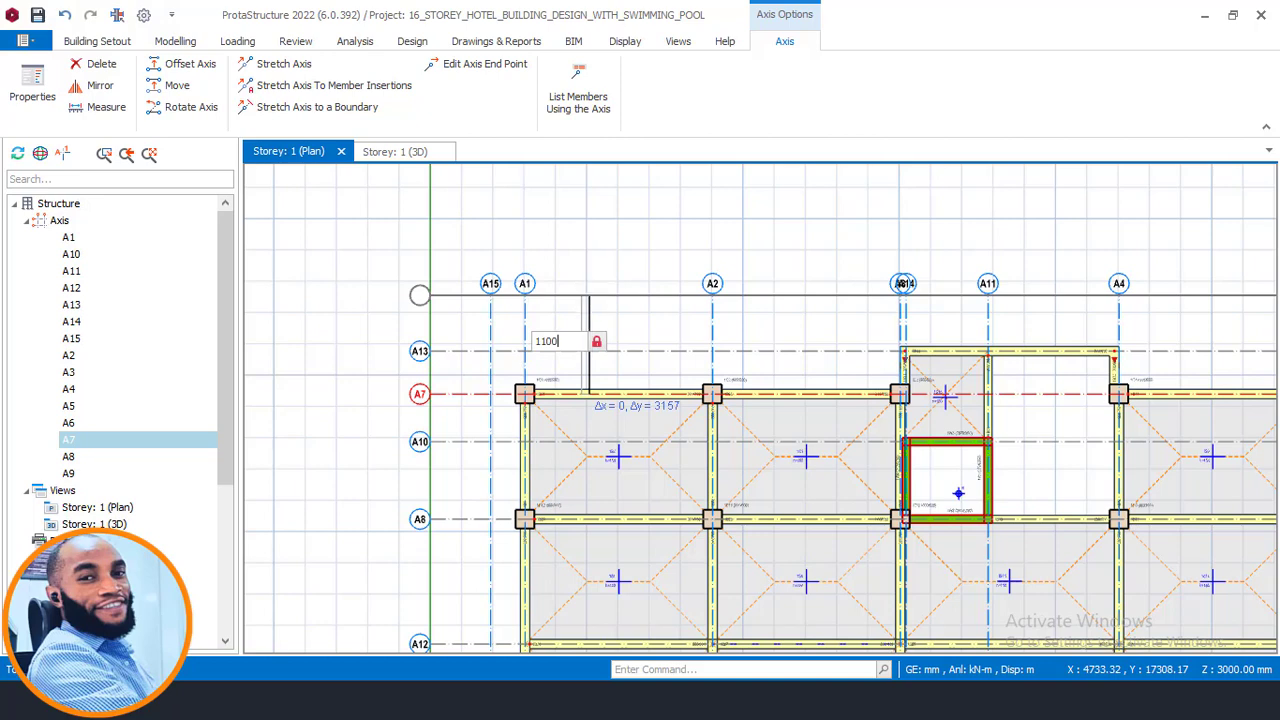
pyautogui.press('Return')
pyautogui.scroll(5, 424, 373)
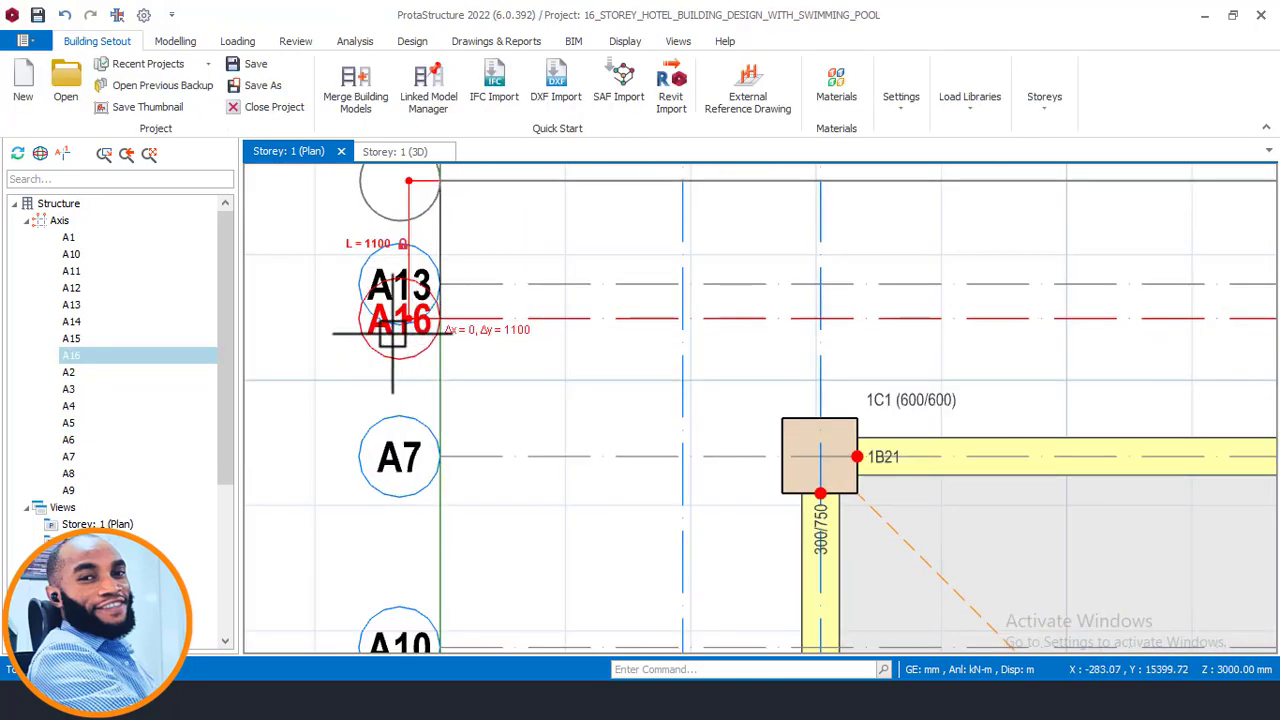
pyautogui.press('Escape')
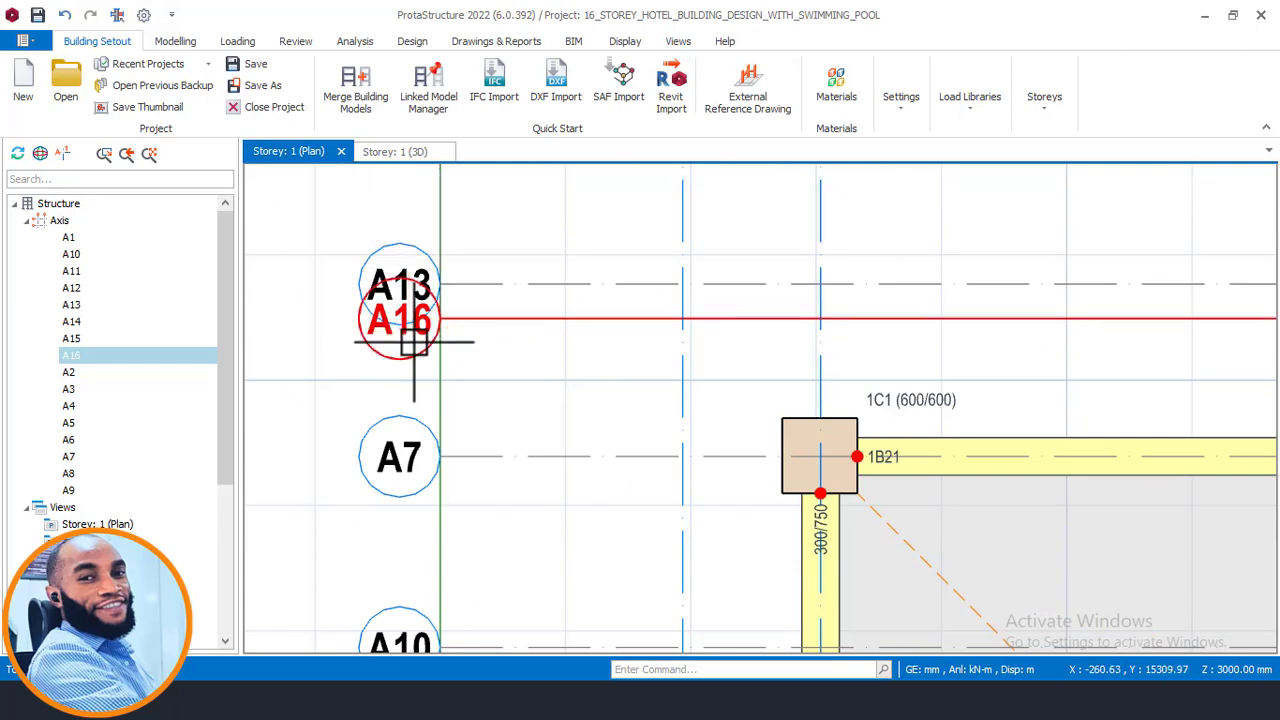
# - Open the properties of axis A16, mark it as a hidden axis with a dashed line style, and update
pyautogui.scroll(-2, 478, 336)
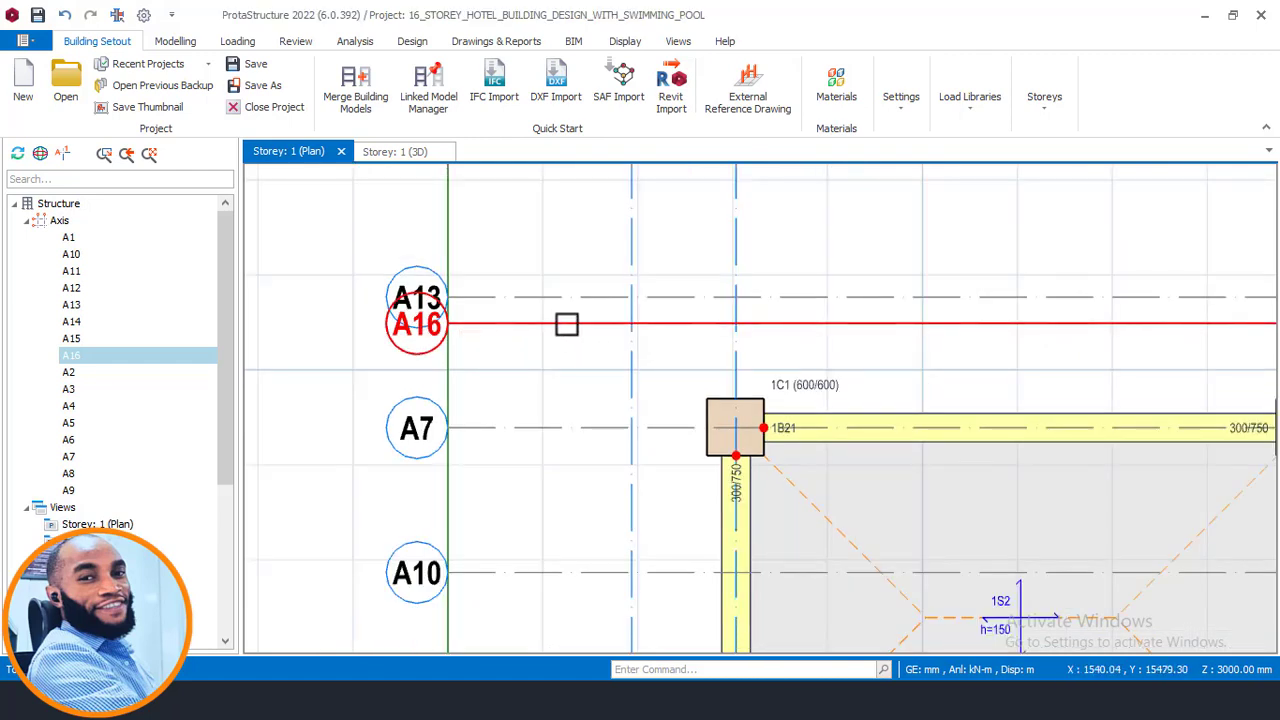
pyautogui.click(566, 324)
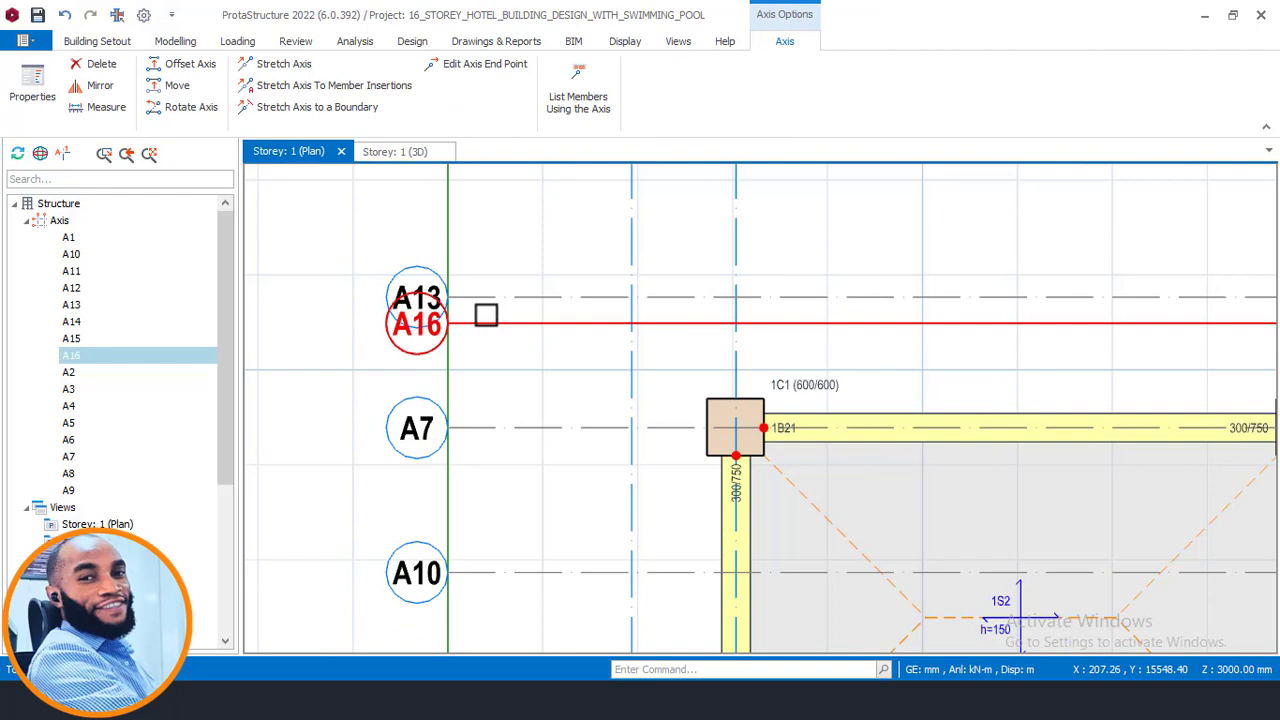
pyautogui.rightClick(485, 315)
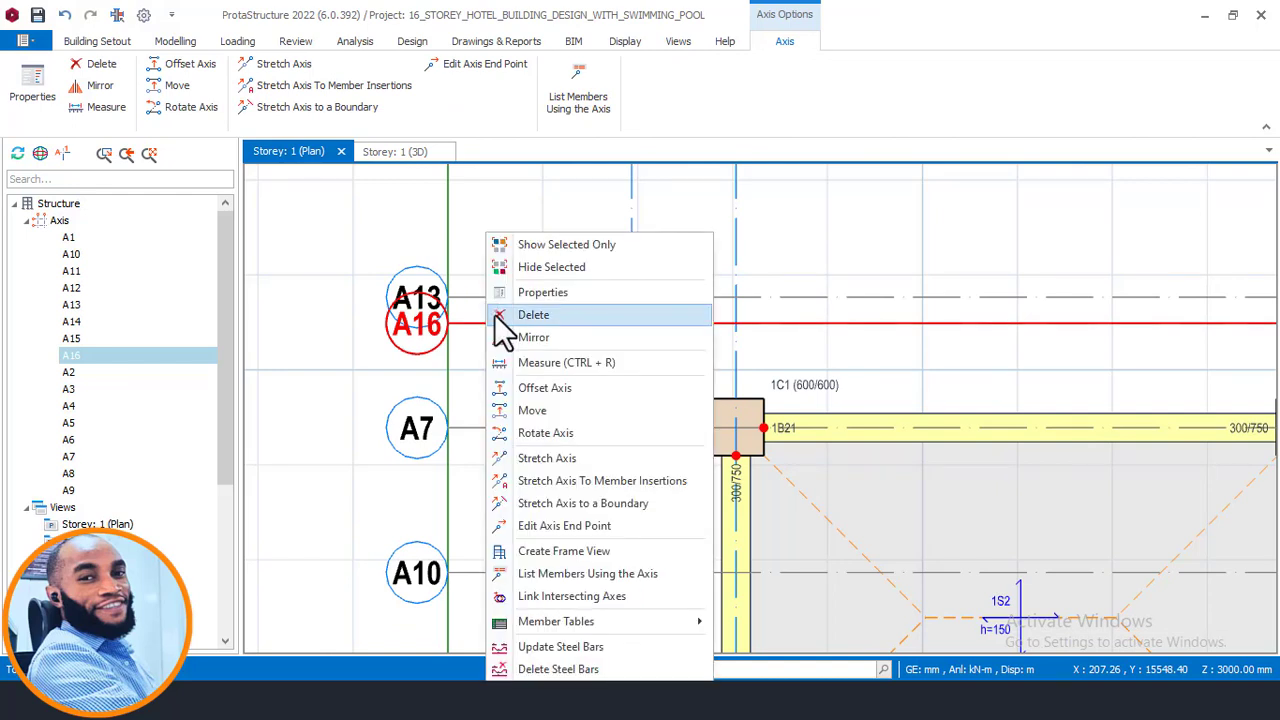
pyautogui.click(560, 288)
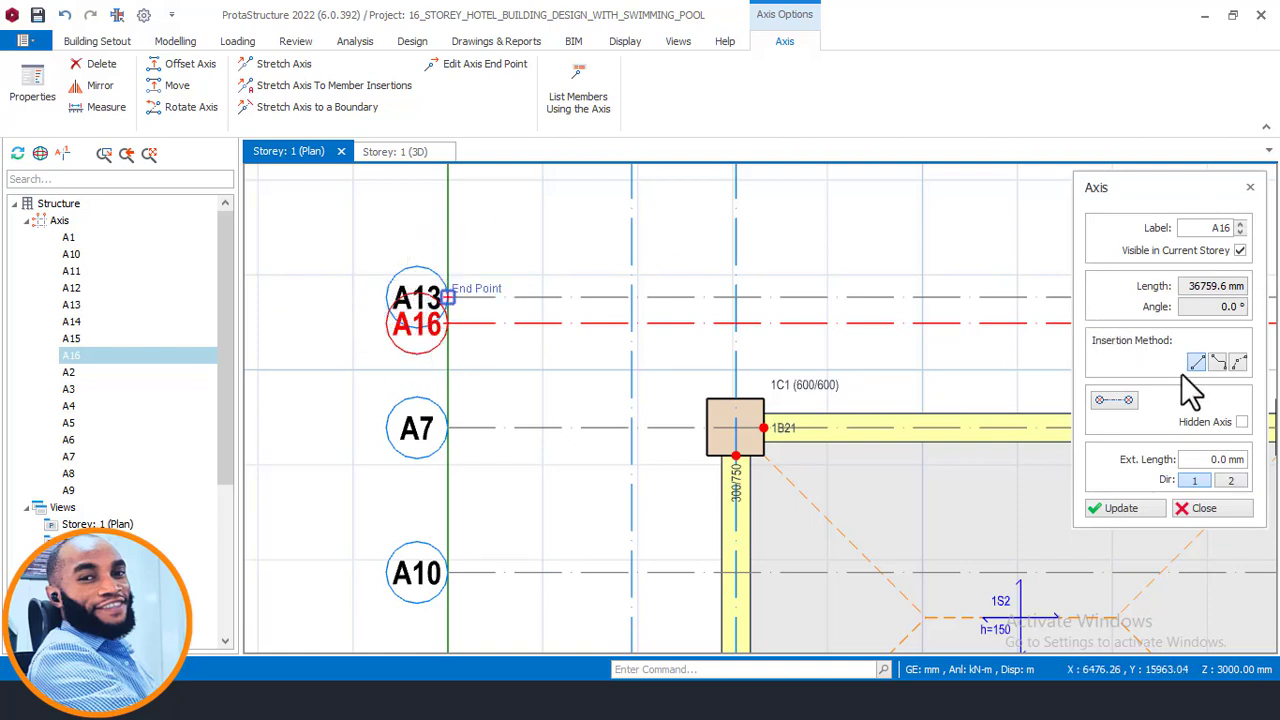
pyautogui.click(1242, 423)
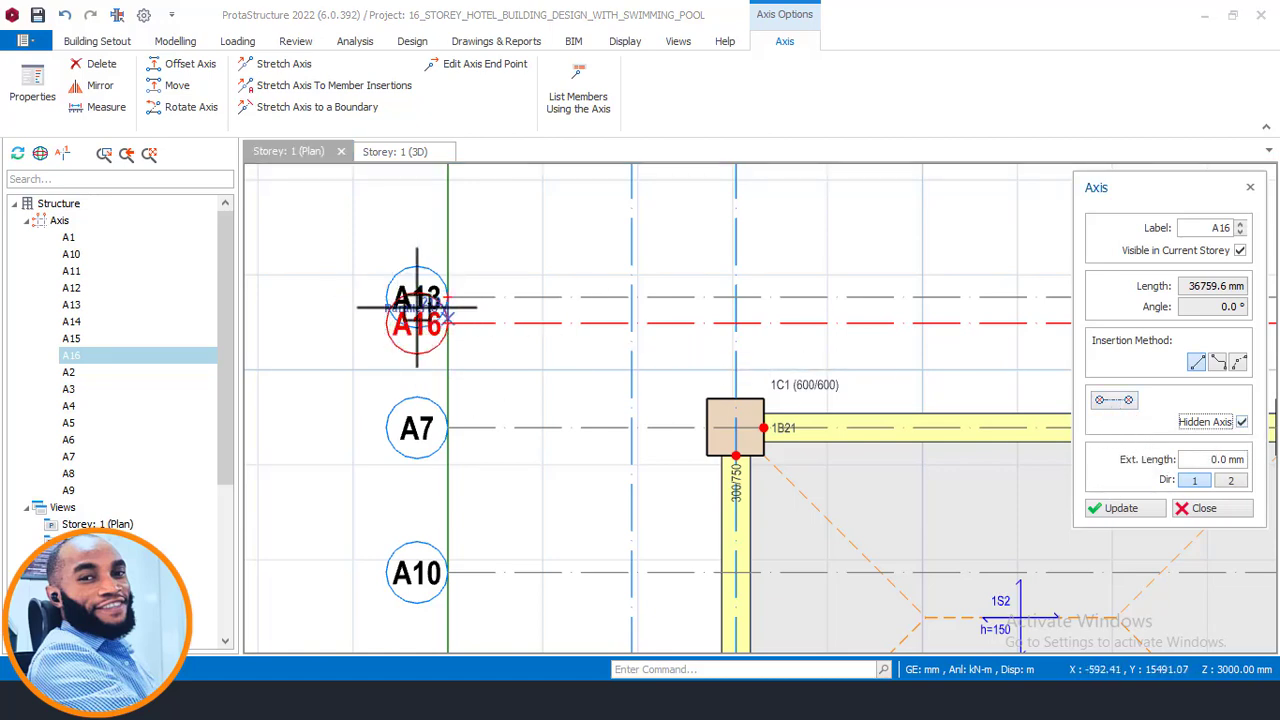
pyautogui.click(1125, 403)
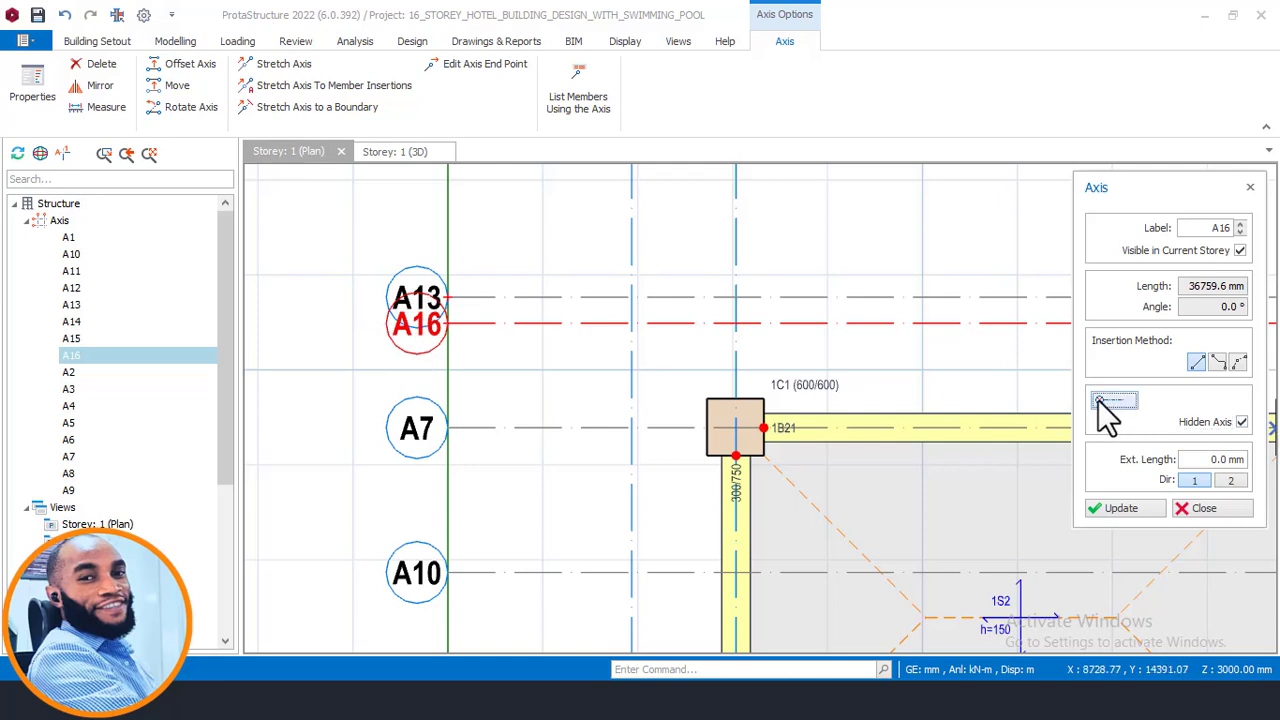
pyautogui.click(1125, 520)
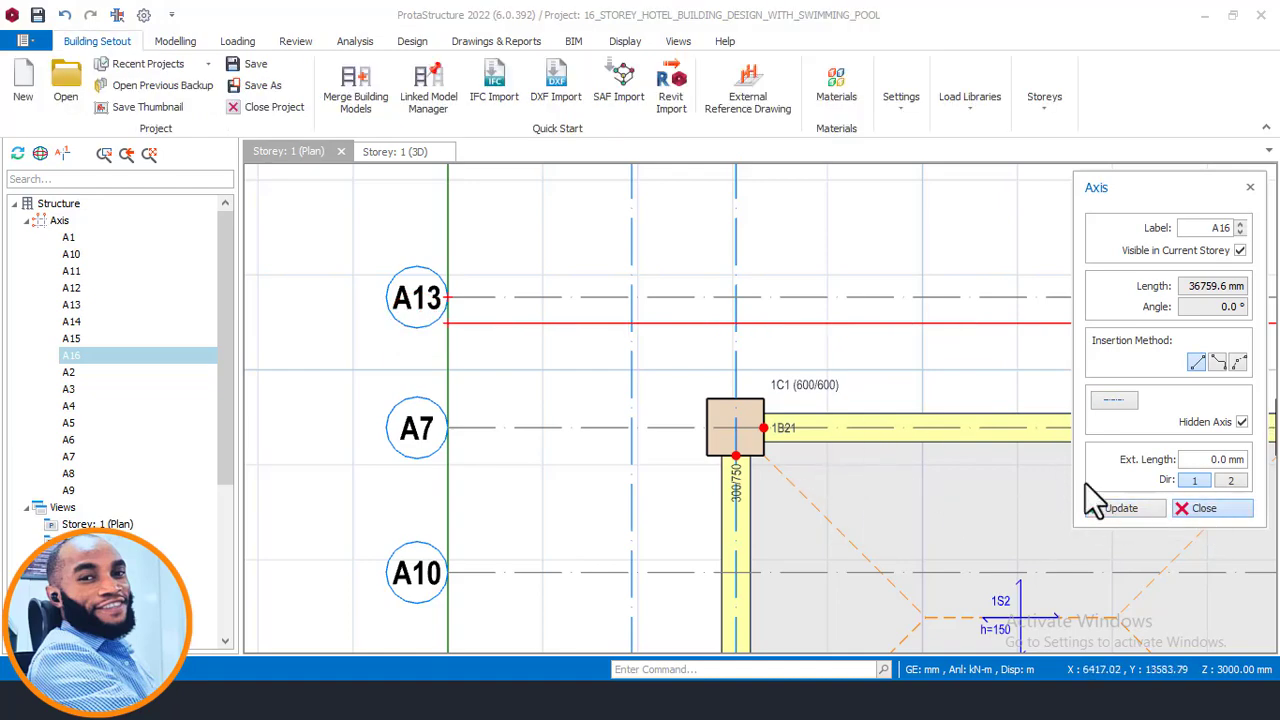
pyautogui.click(1204, 508)
# - Examine the new hidden axis A16 along the upper edge of the plan
pyautogui.scroll(3, 464, 326)
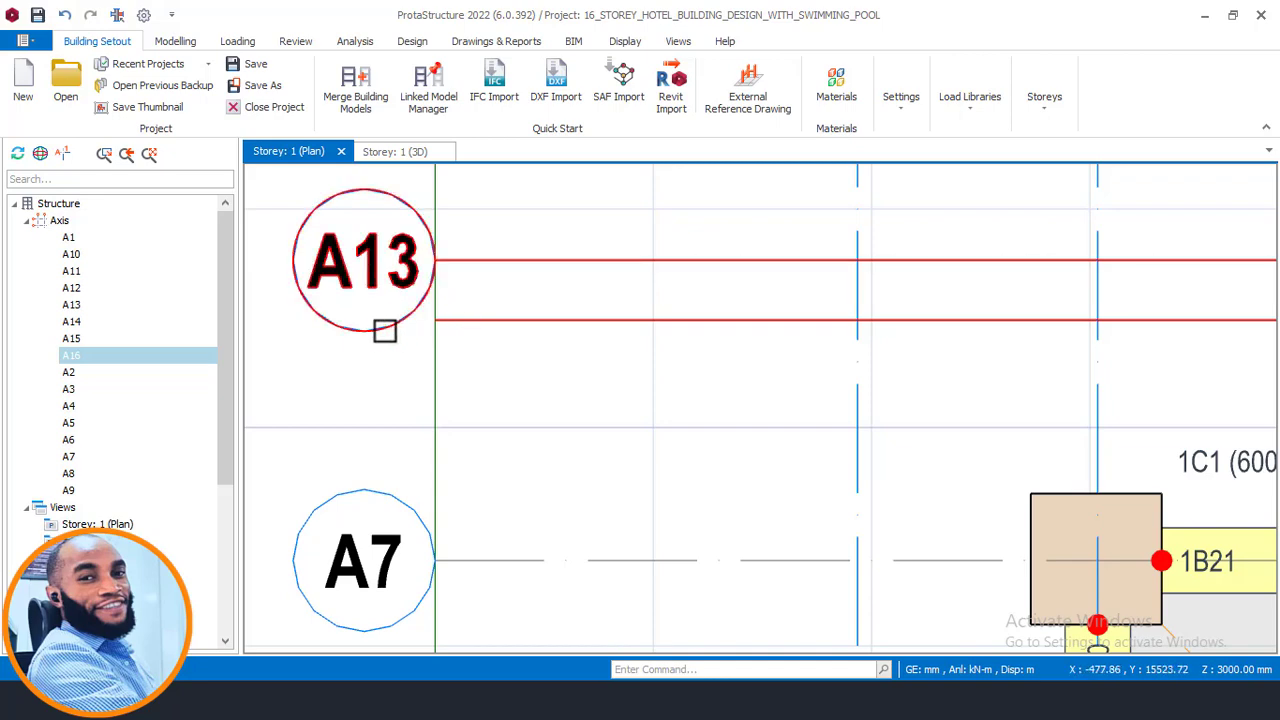
pyautogui.scroll(-3, 383, 331)
pyautogui.scroll(-1, 591, 332)
pyautogui.moveTo(1051, 357); pyautogui.dragTo(434, 377, button='middle')
pyautogui.scroll(-3, 434, 377)
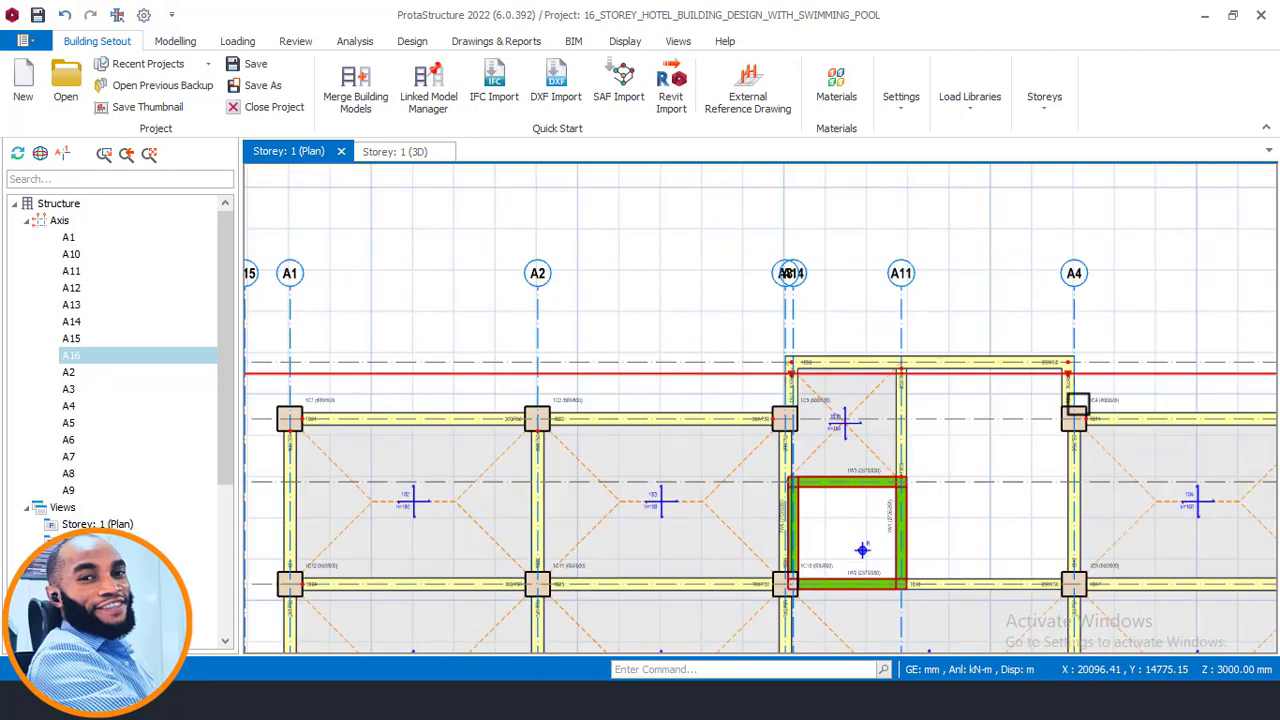
pyautogui.moveTo(1077, 406); pyautogui.dragTo(477, 381, button='middle')
pyautogui.scroll(2, 1060, 357)
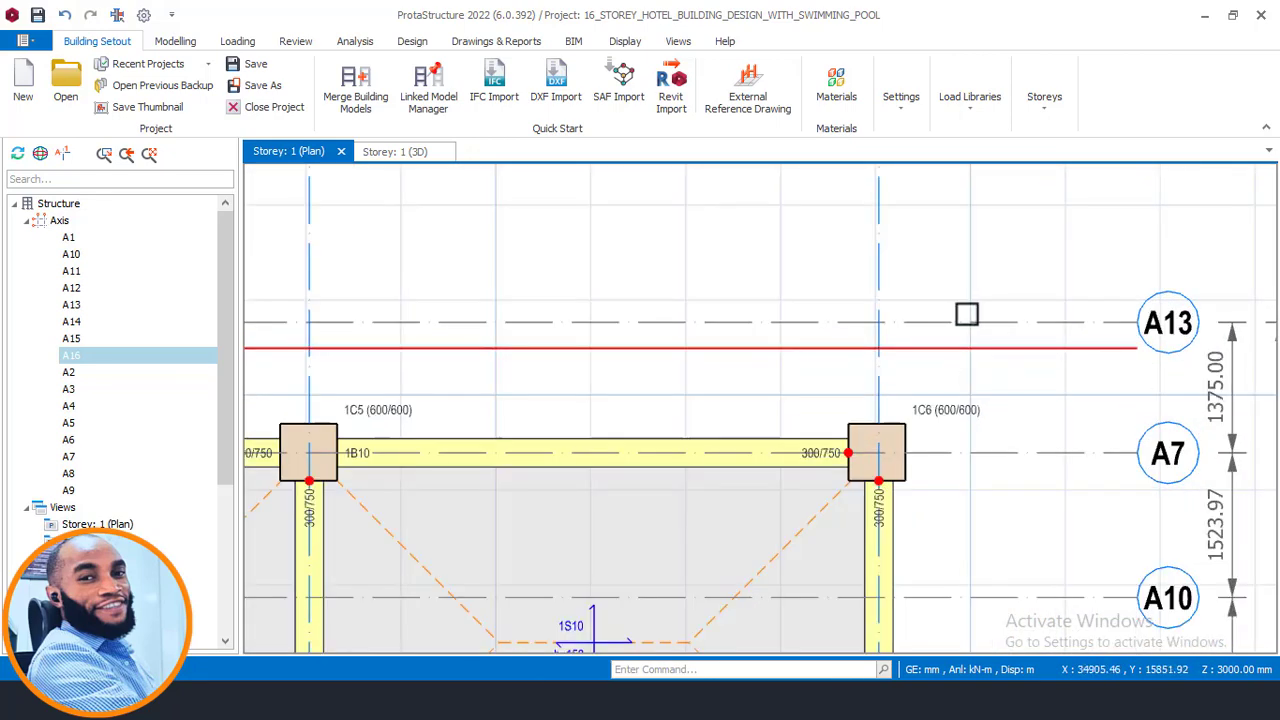
pyautogui.scroll(-1, 1036, 308)
pyautogui.moveTo(611, 361); pyautogui.dragTo(1023, 351, button='middle')
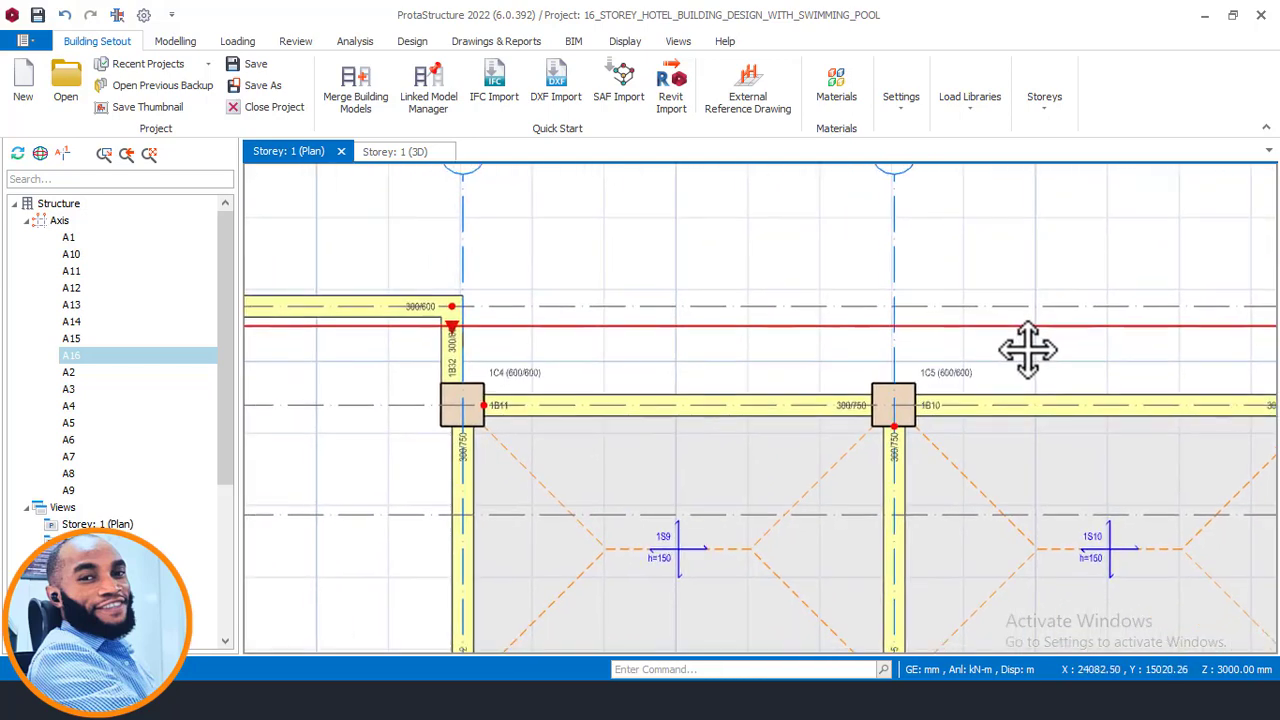
pyautogui.scroll(-1, 1023, 351)
pyautogui.moveTo(611, 327); pyautogui.dragTo(940, 326, button='middle')
pyautogui.moveTo(437, 349); pyautogui.dragTo(820, 340, button='middle')
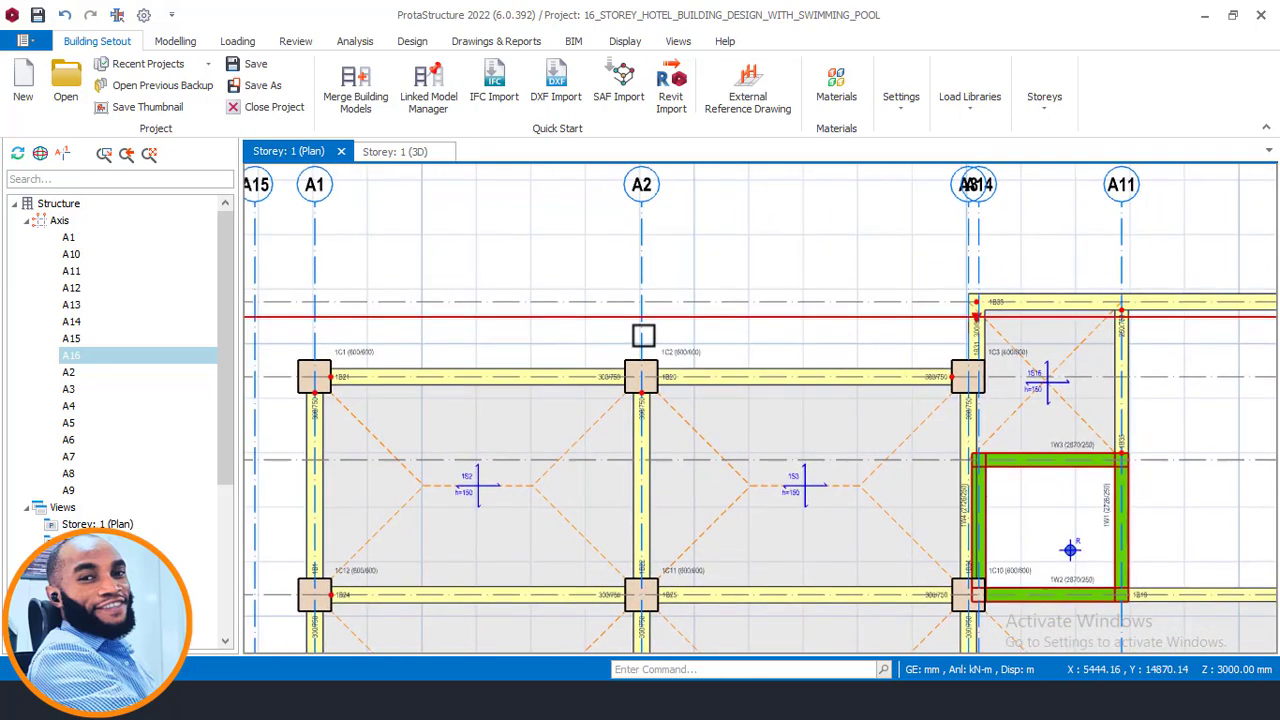
pyautogui.moveTo(453, 320); pyautogui.dragTo(827, 331, button='middle')
pyautogui.scroll(2, 512, 330)
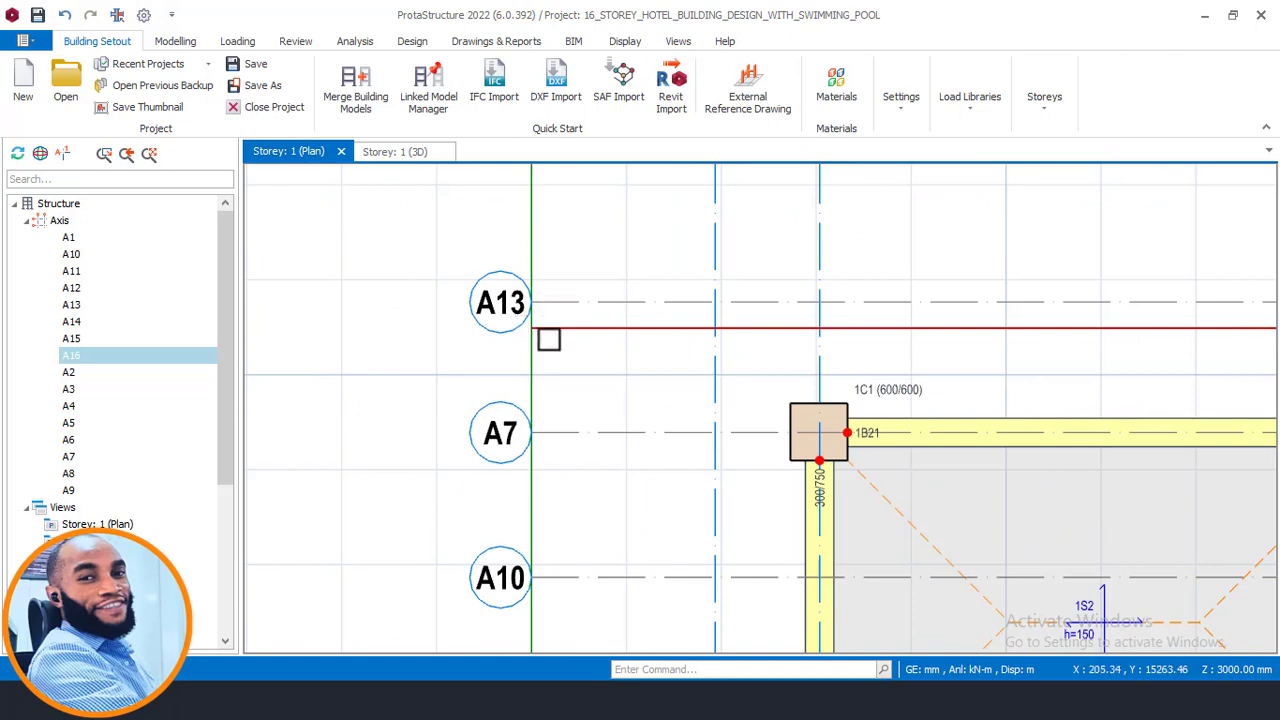
# - Open the properties of axis A15, mark it as a hidden axis, and update
pyautogui.scroll(-2, 556, 337)
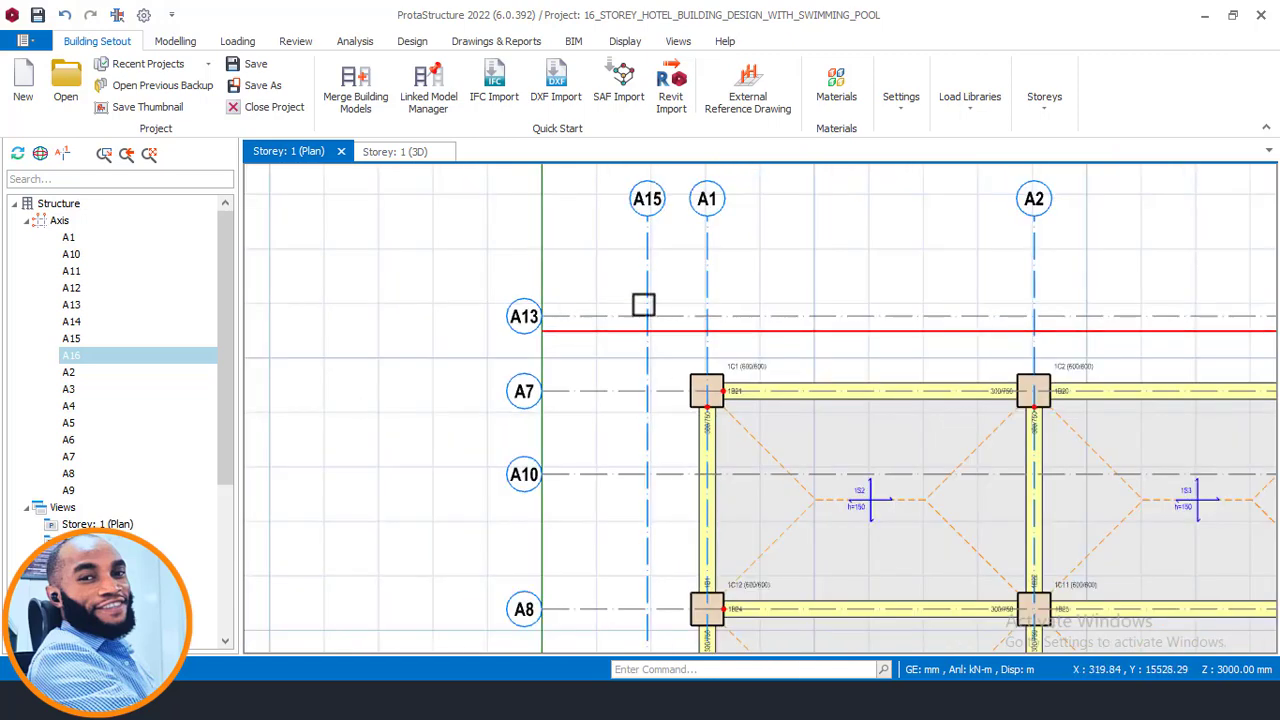
pyautogui.moveTo(695, 259); pyautogui.dragTo(637, 343, button='middle')
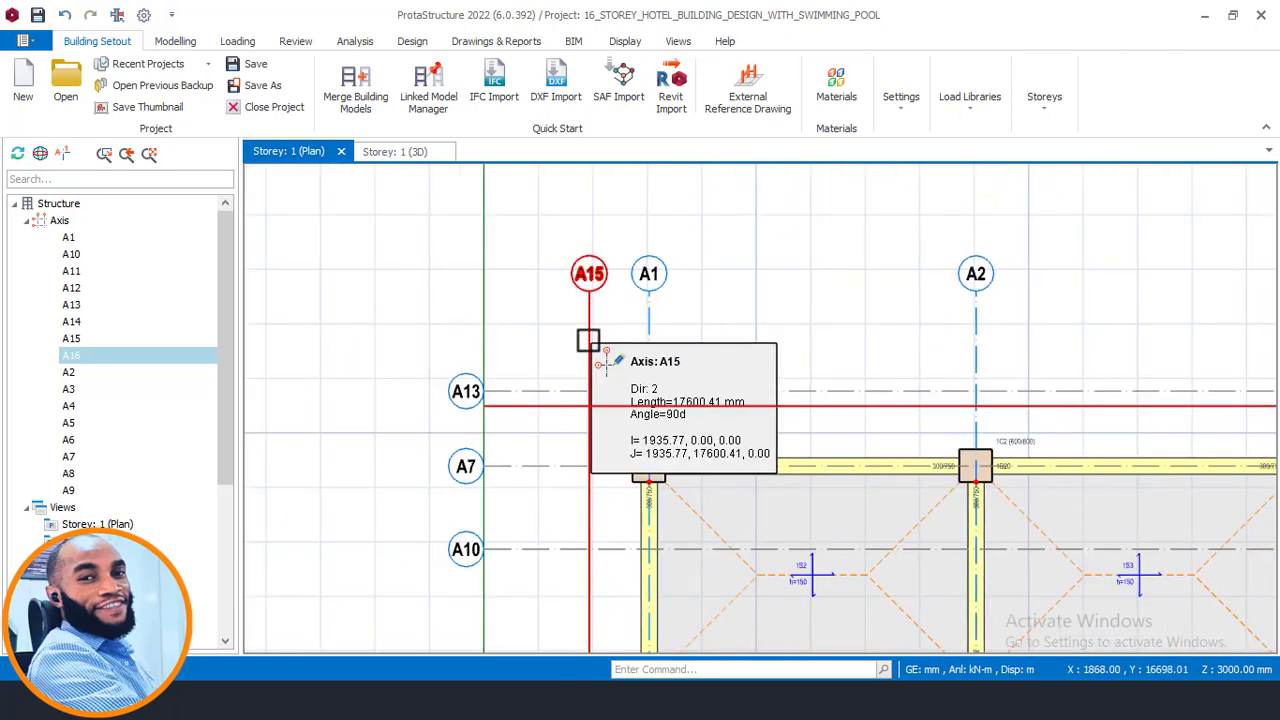
pyautogui.click(588, 341)
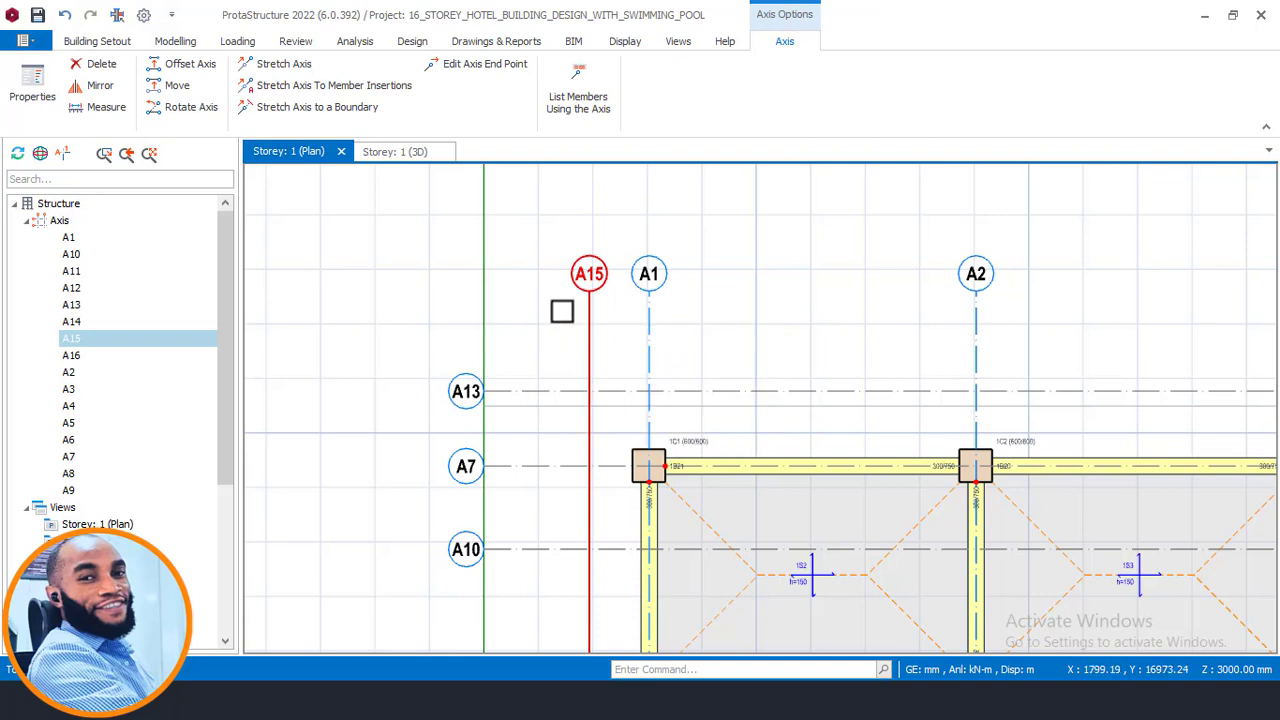
pyautogui.rightClick(560, 309)
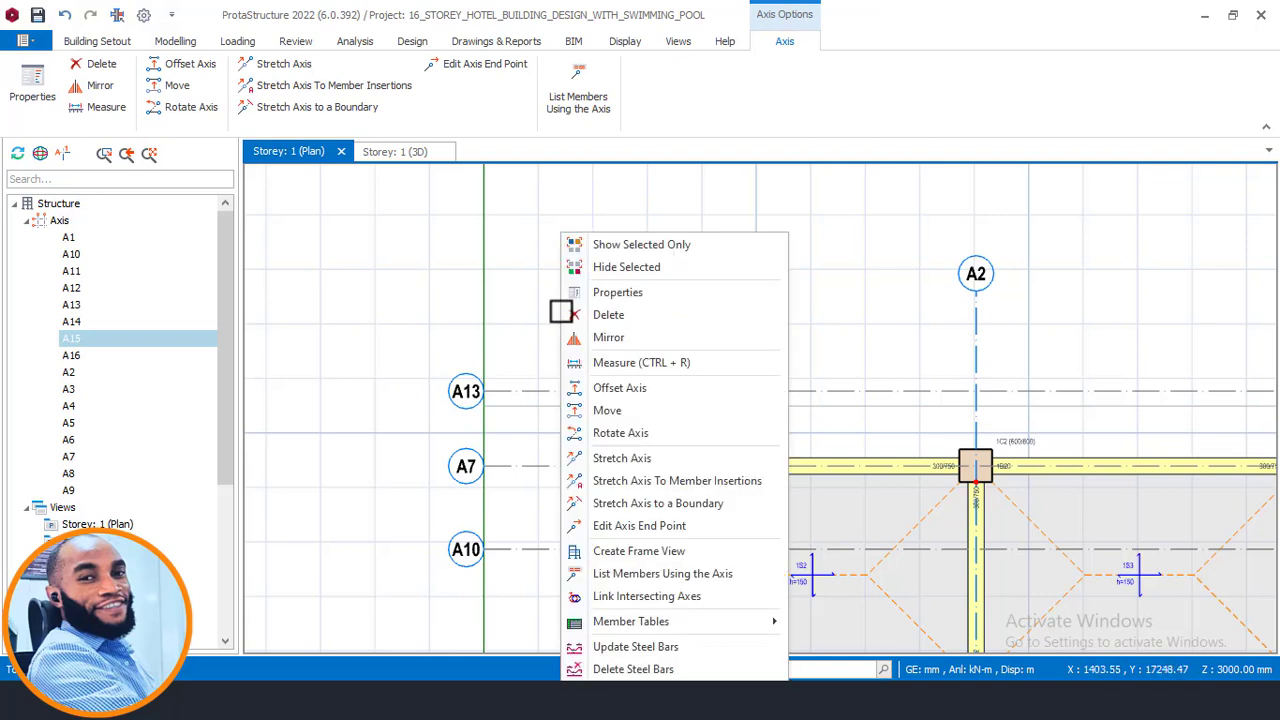
pyautogui.click(628, 291)
pyautogui.click(1240, 422)
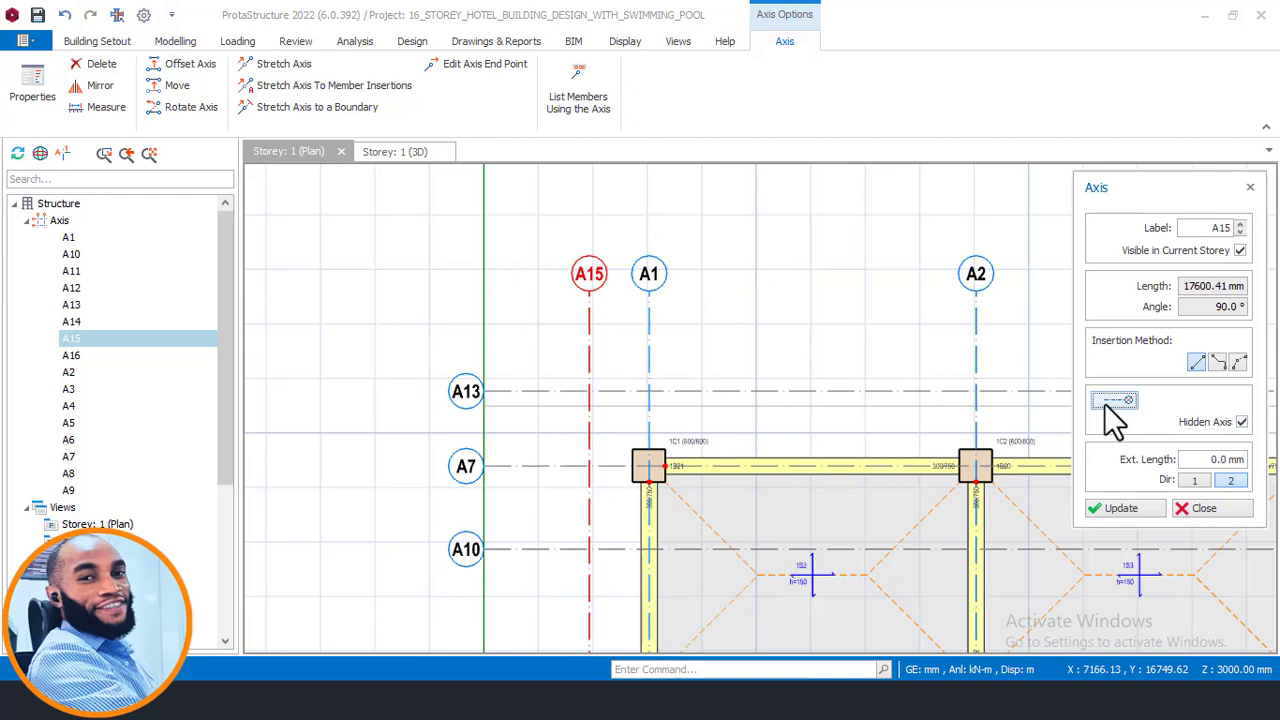
pyautogui.click(1123, 514)
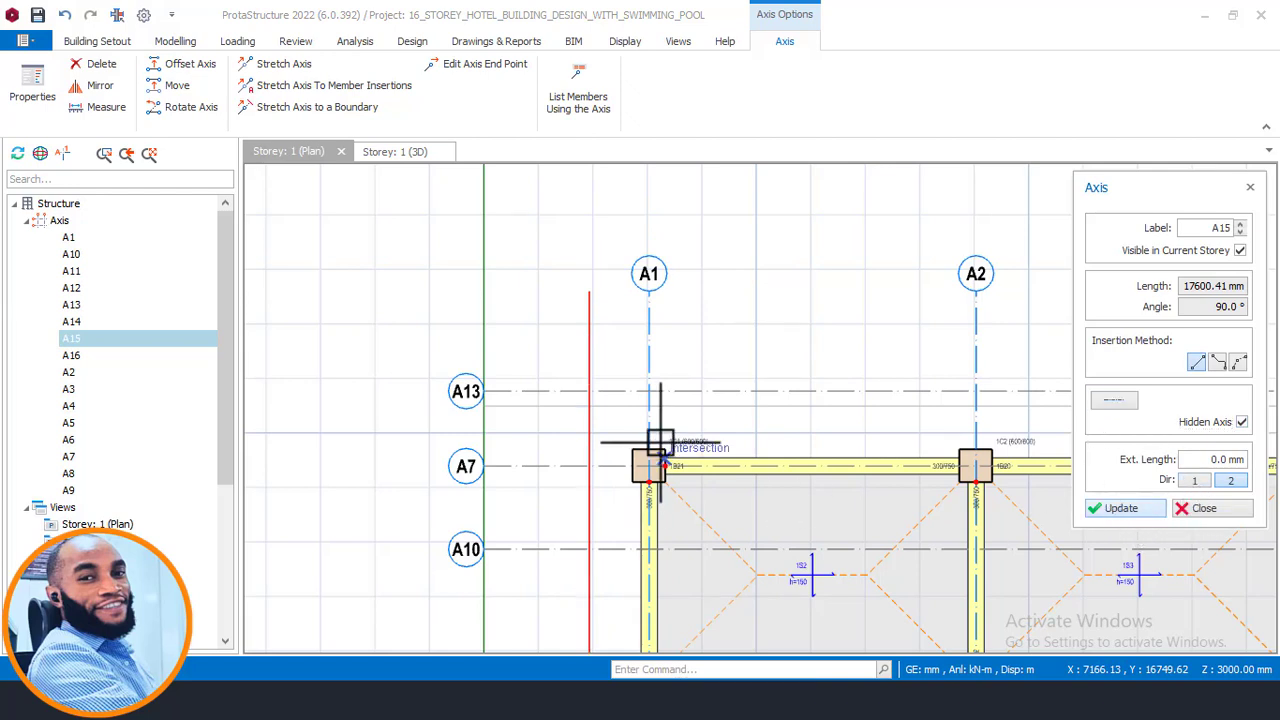
pyautogui.click(1228, 520)
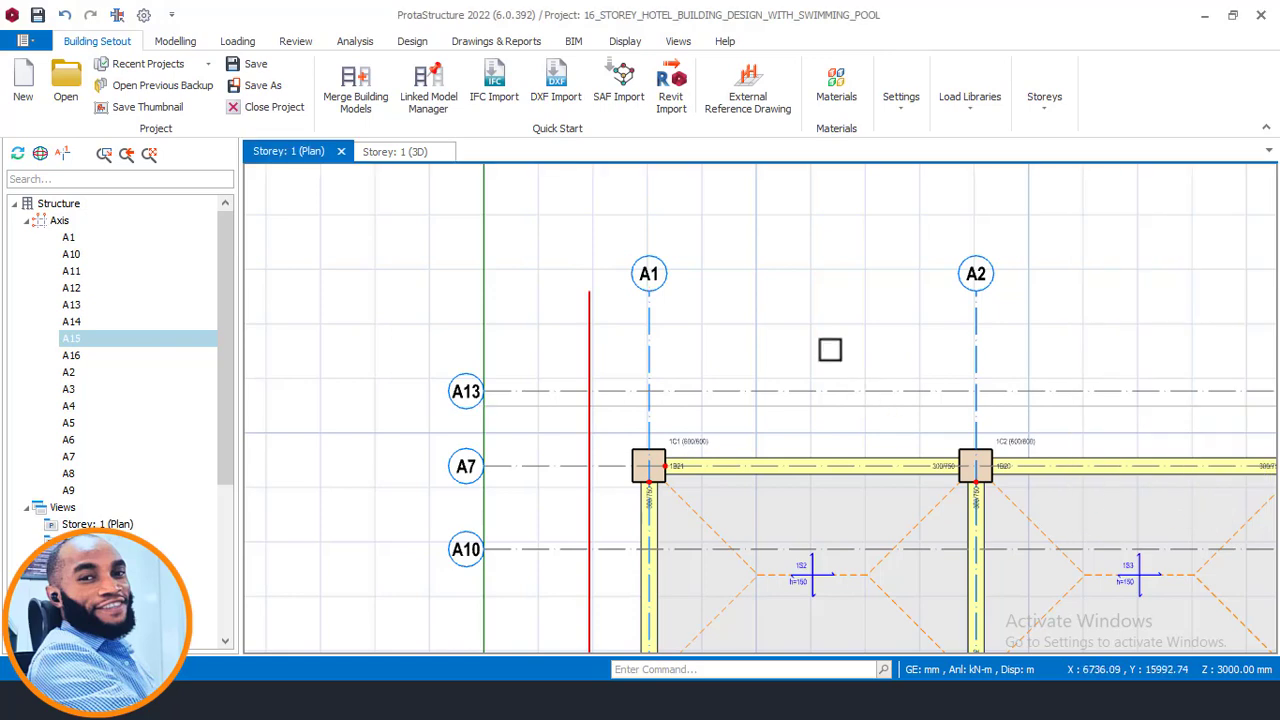
# - Start the Slab tool and set the slab thickness to 150 mm
pyautogui.scroll(2, 565, 350)
pyautogui.scroll(2, 590, 418)
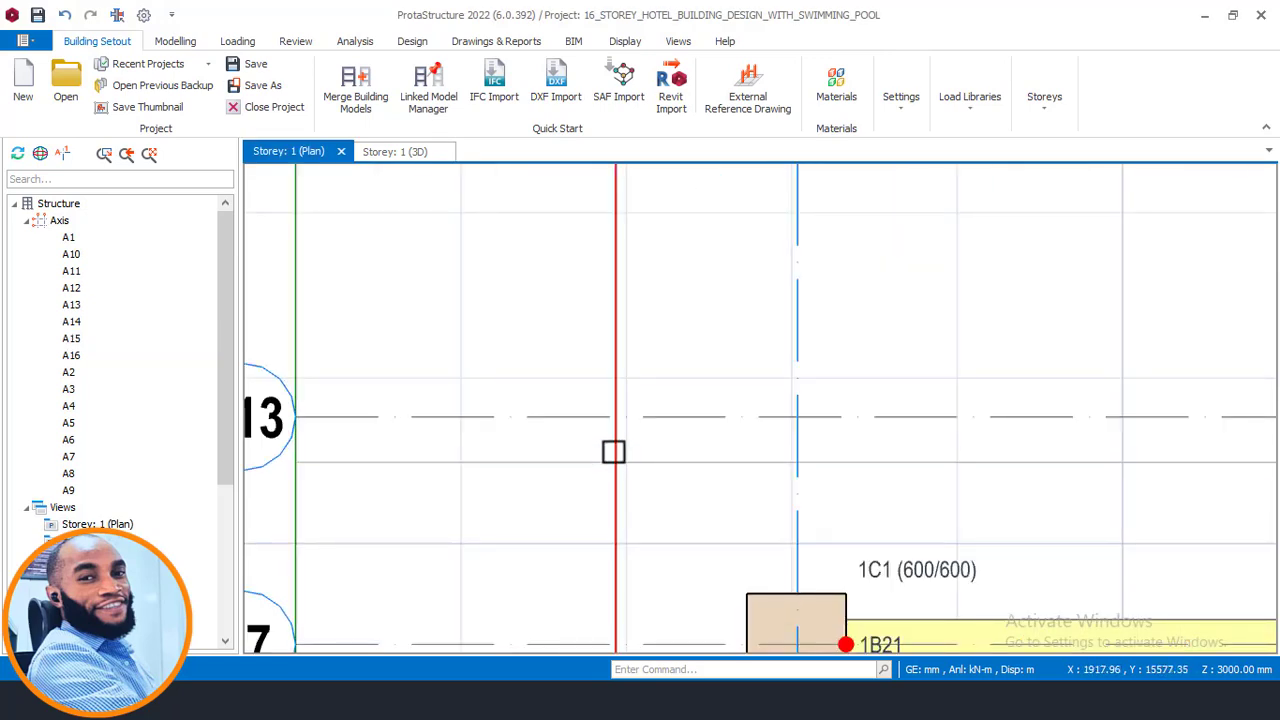
pyautogui.scroll(-3, 451, 340)
pyautogui.moveTo(720, 357); pyautogui.dragTo(526, 378, button='middle')
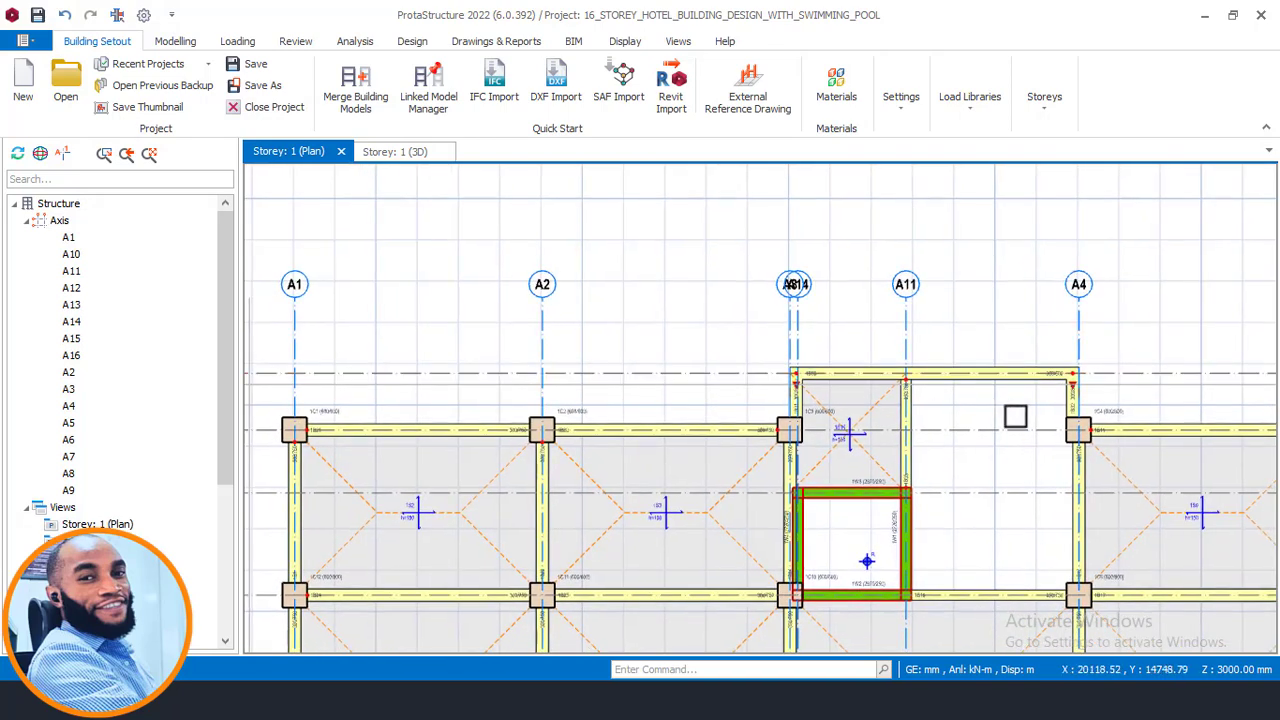
pyautogui.moveTo(1014, 414); pyautogui.dragTo(986, 322, button='middle')
pyautogui.scroll(-2, 655, 342)
pyautogui.moveTo(316, 350); pyautogui.dragTo(624, 342, button='middle')
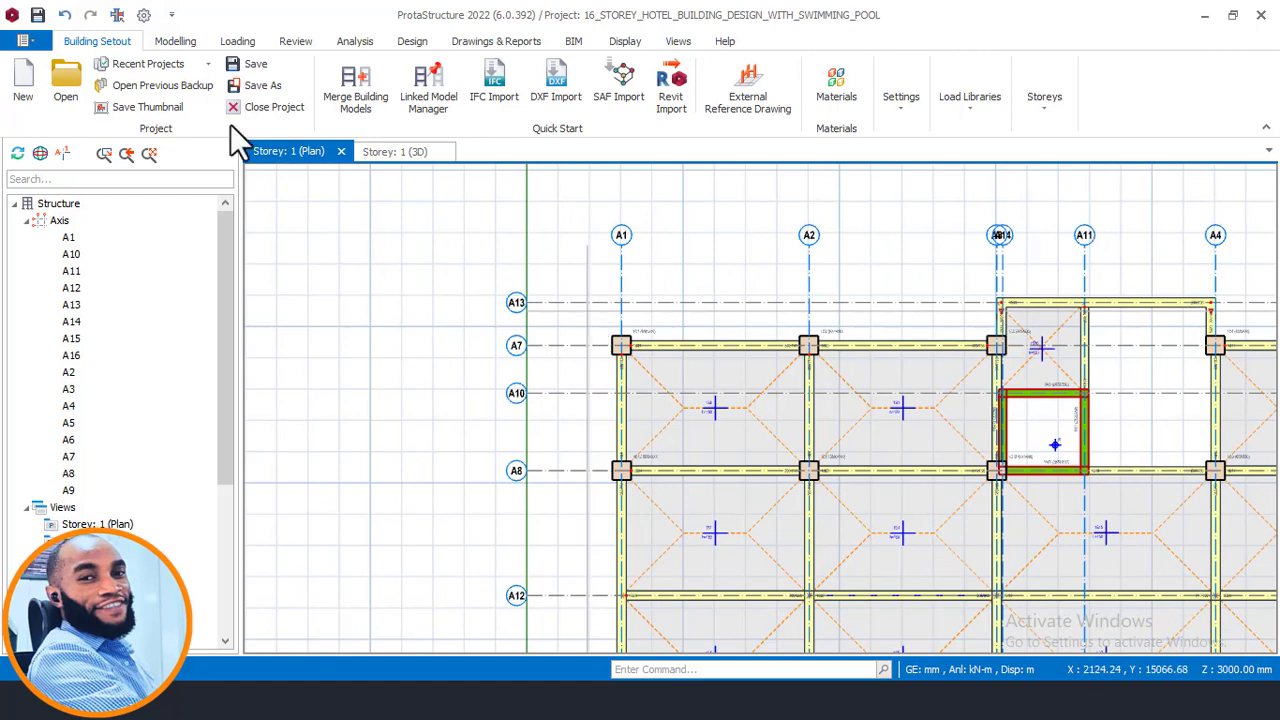
pyautogui.click(190, 42)
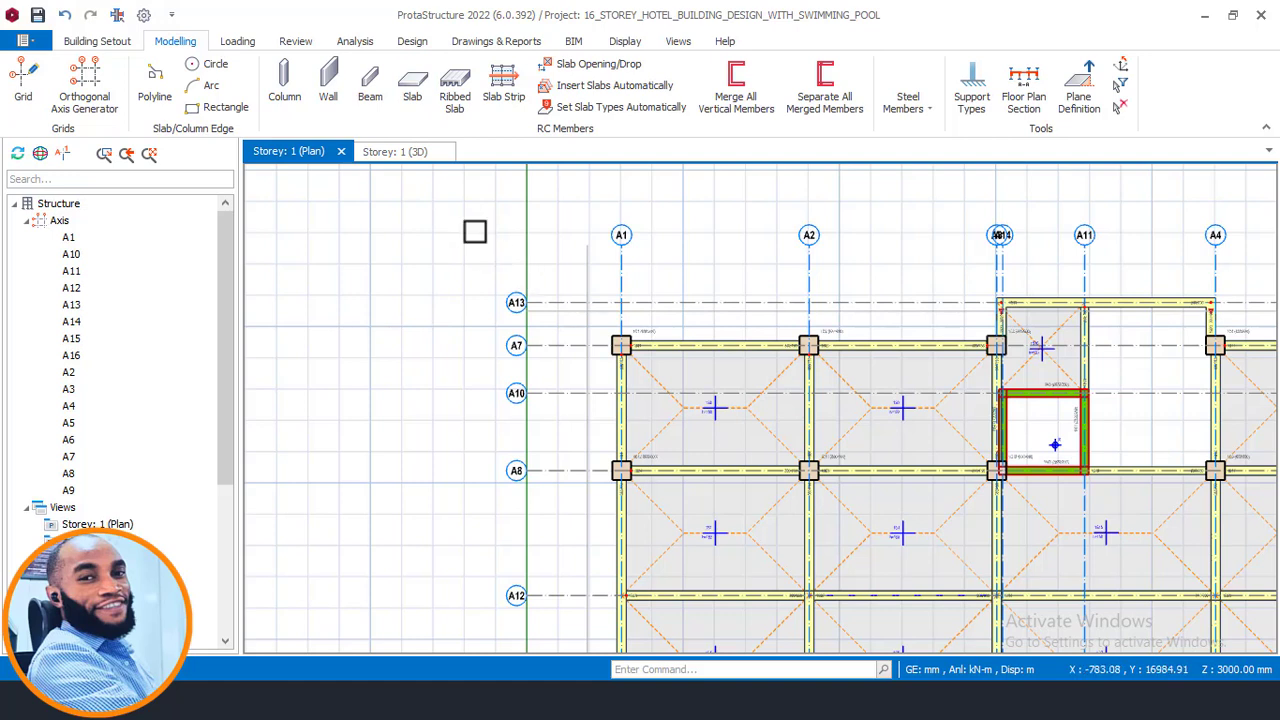
pyautogui.click(420, 98)
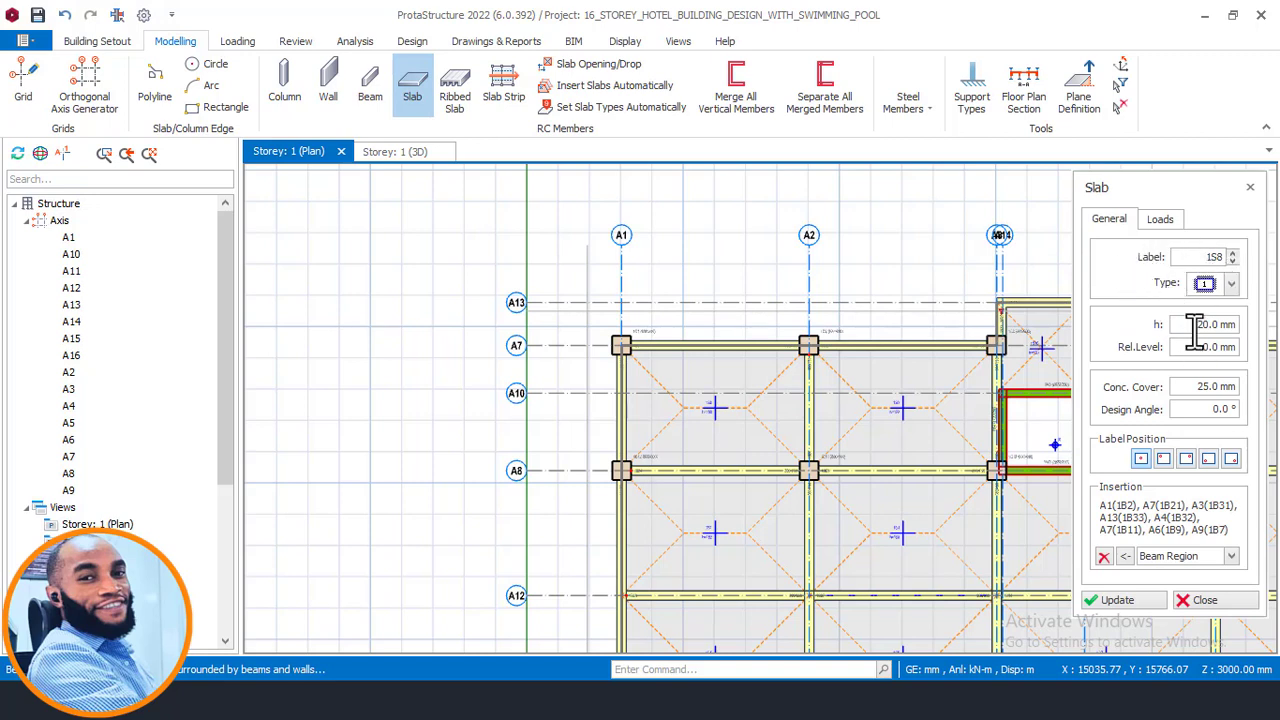
pyautogui.scroll(6, 920, 445)
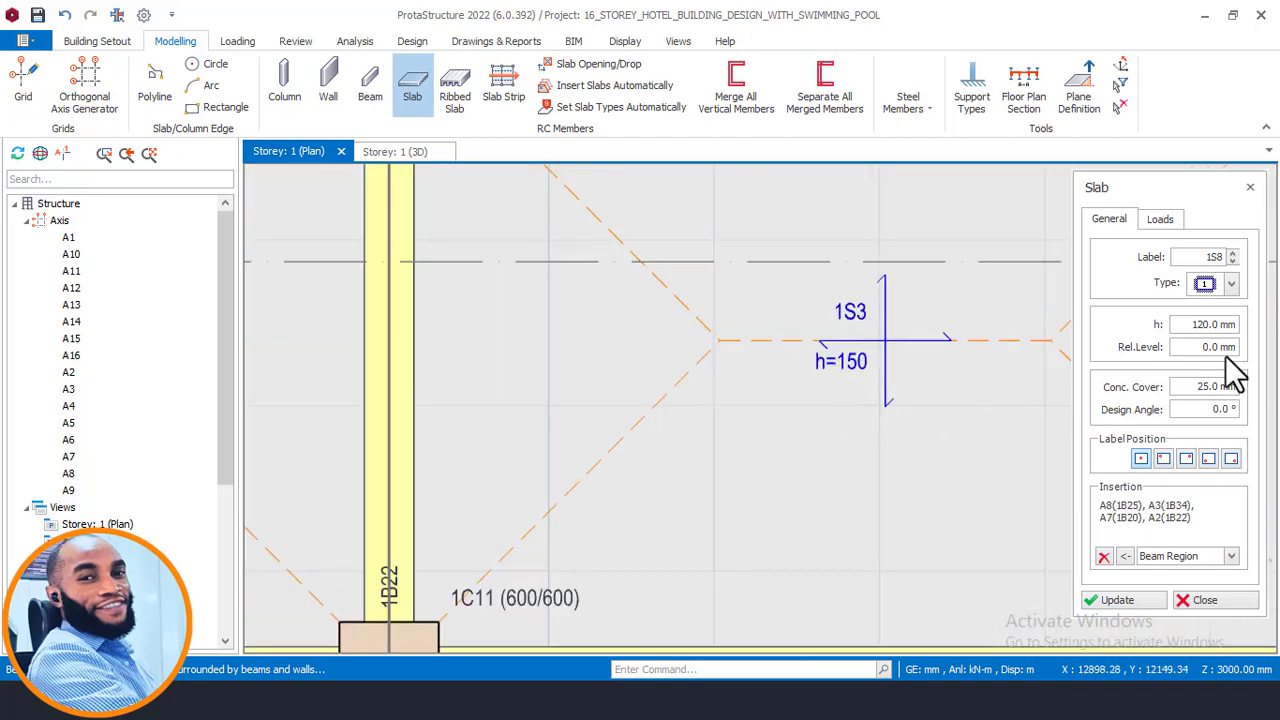
pyautogui.moveTo(1196, 325); pyautogui.dragTo(1268, 333)
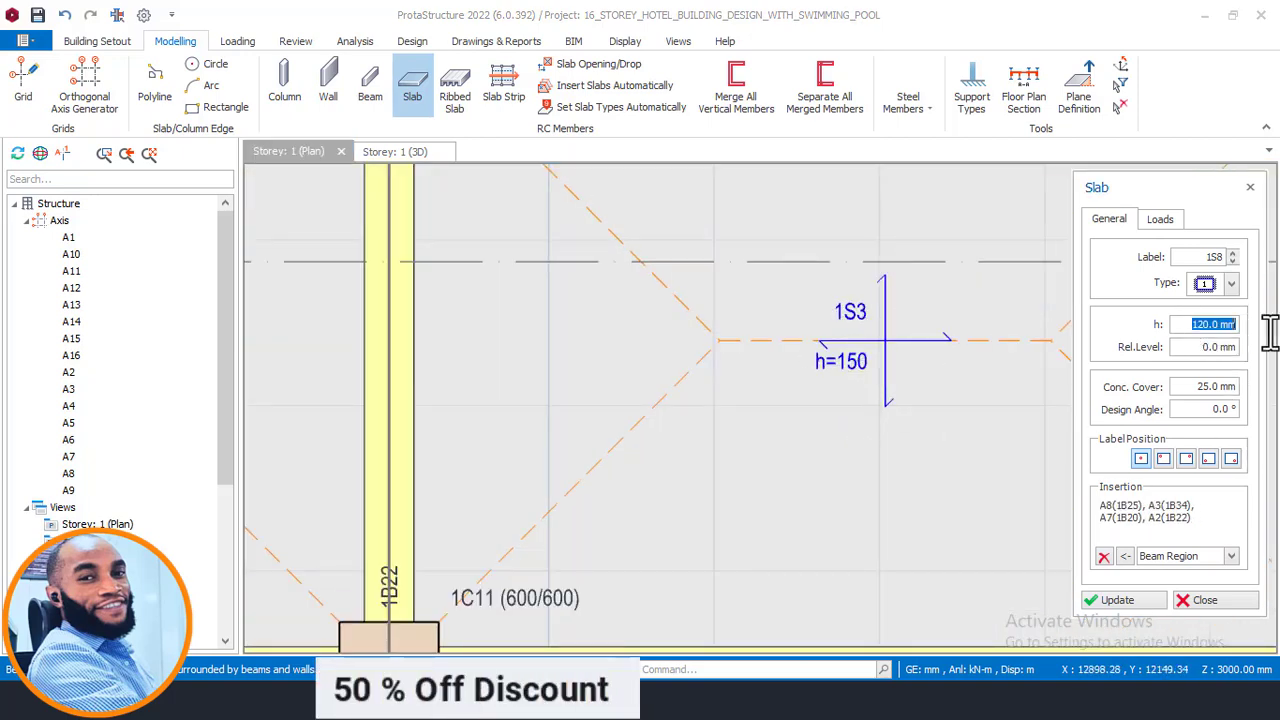
pyautogui.write('50.')
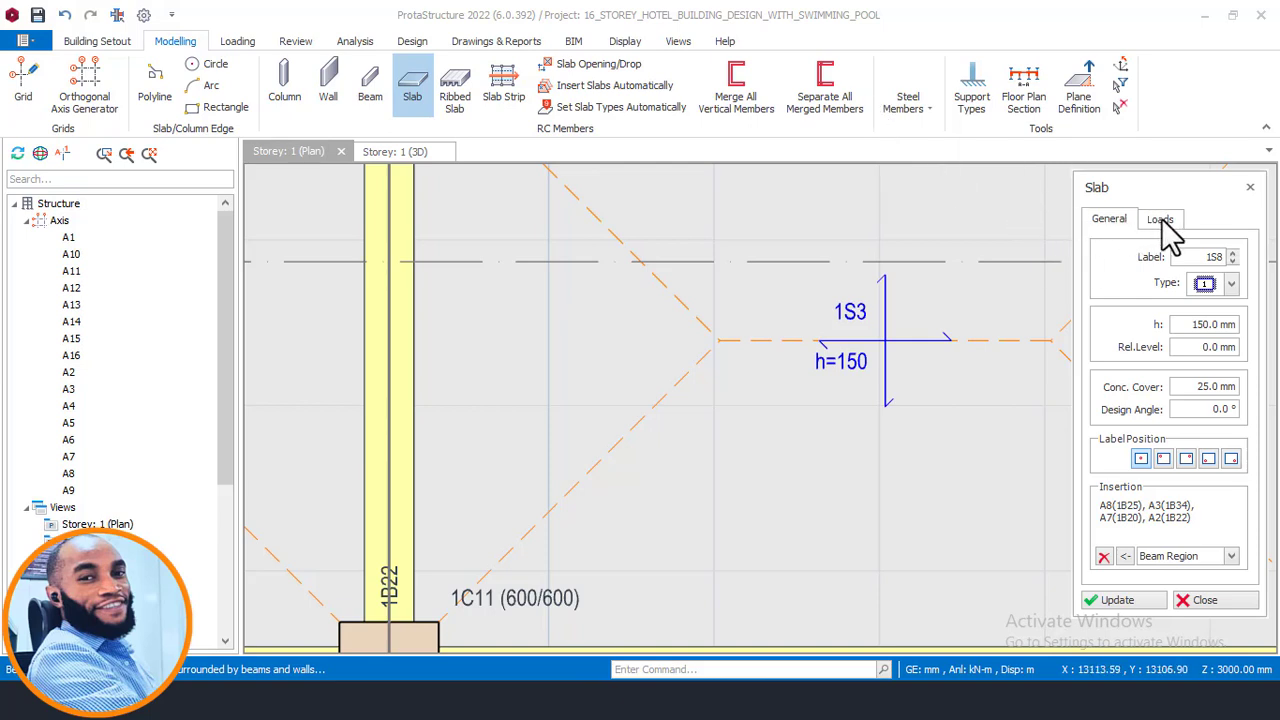
# - Set the slab type to the cantilever slab type
pyautogui.scroll(-5, 494, 514)
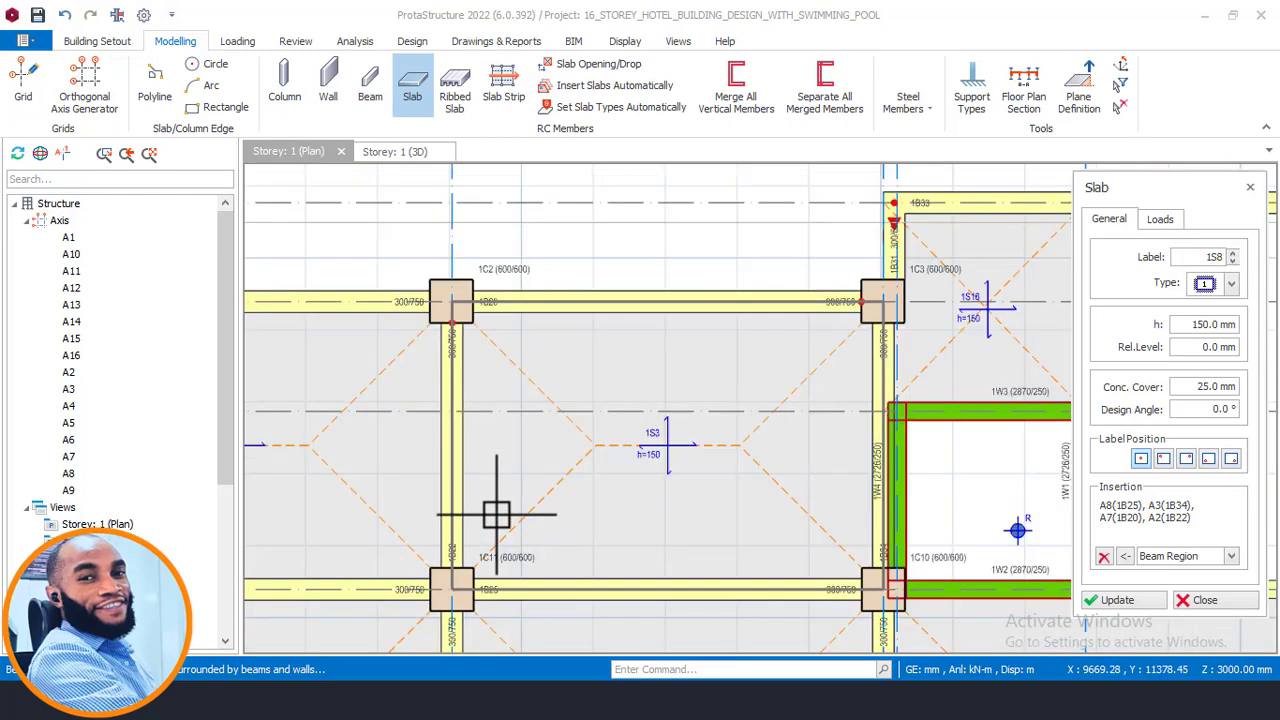
pyautogui.click(1231, 285)
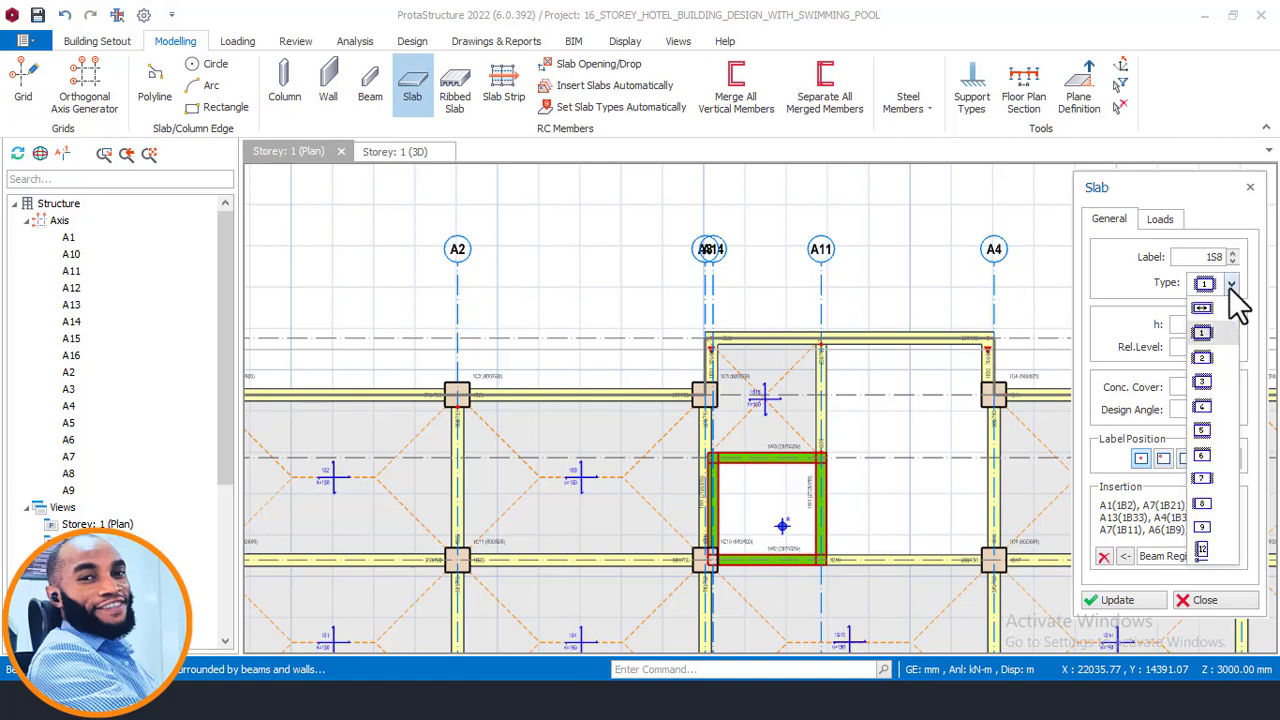
pyautogui.click(1203, 554)
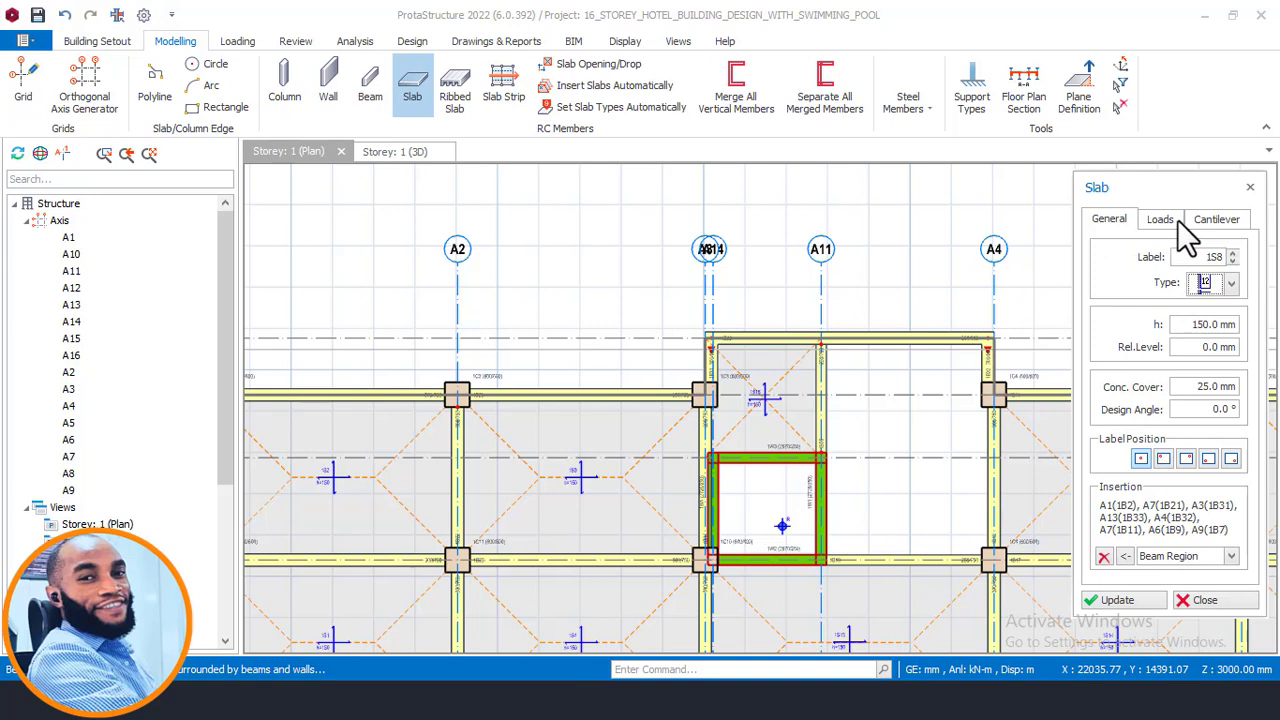
pyautogui.click(1230, 284)
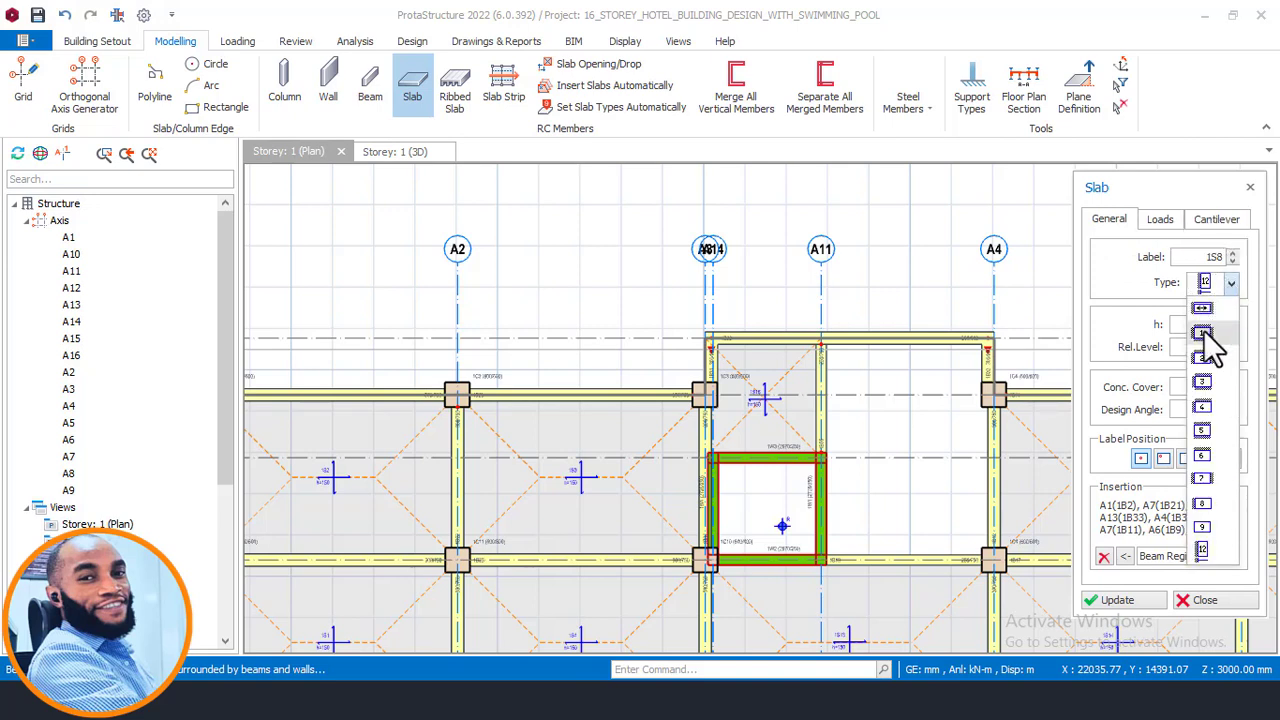
pyautogui.click(1203, 334)
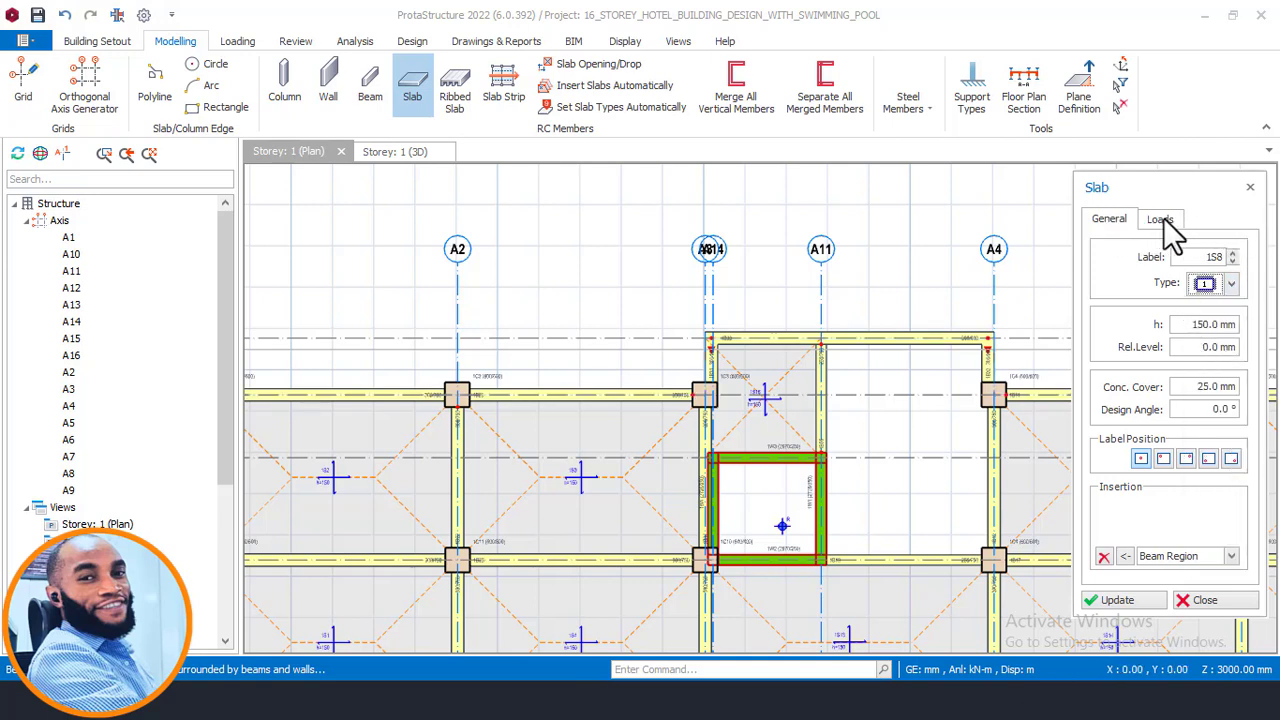
pyautogui.click(1230, 284)
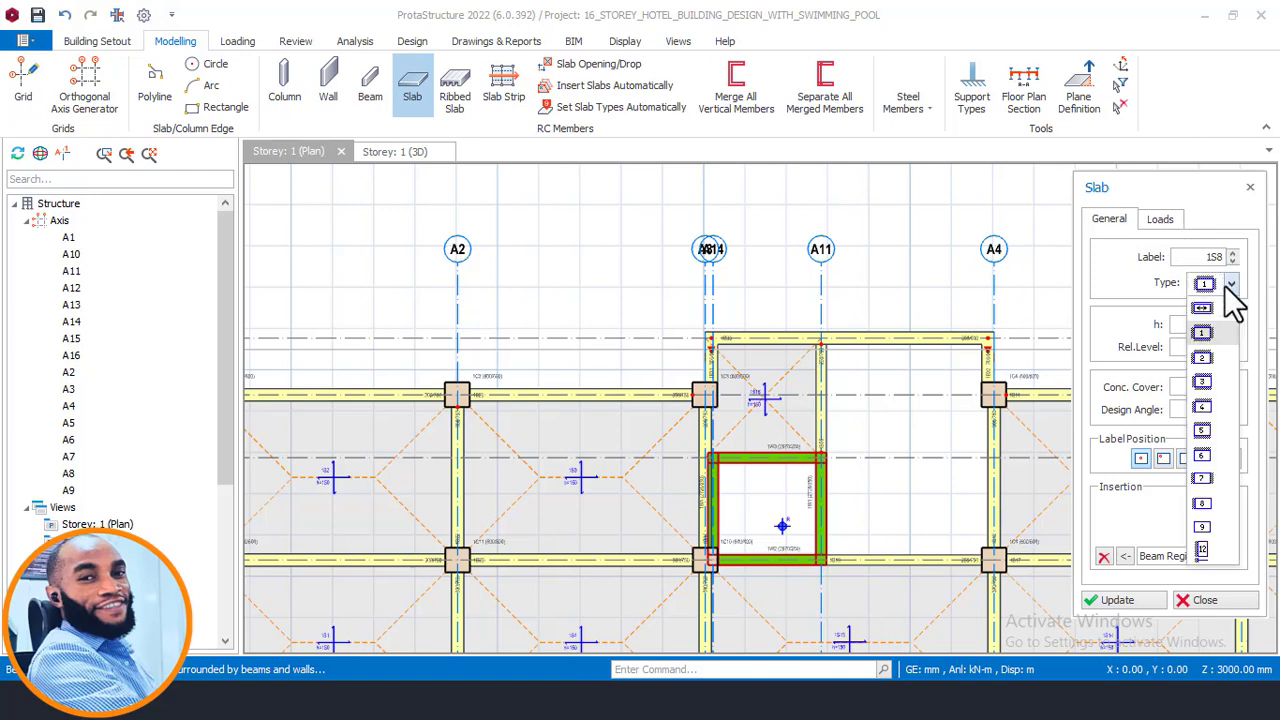
pyautogui.click(1202, 549)
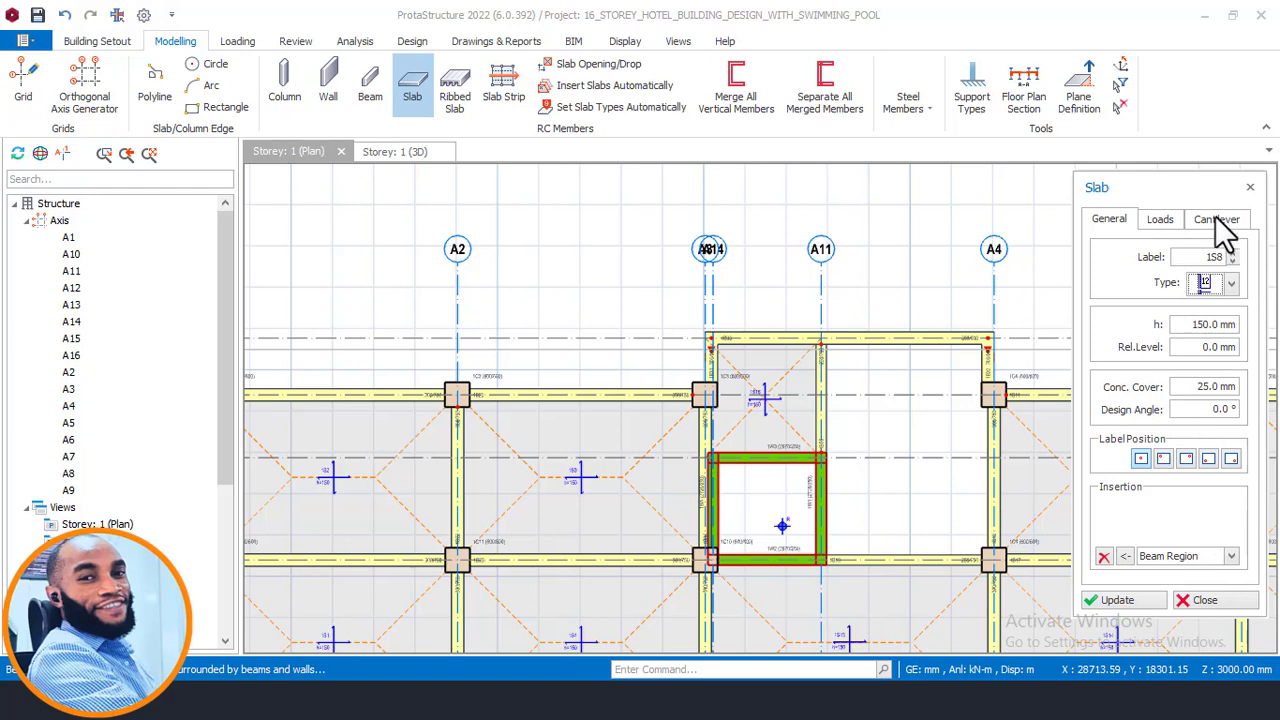
# - Set the slab's imposed load to 2.00 kN/m2 for bedrooms in hotels and motels
pyautogui.click(1162, 222)
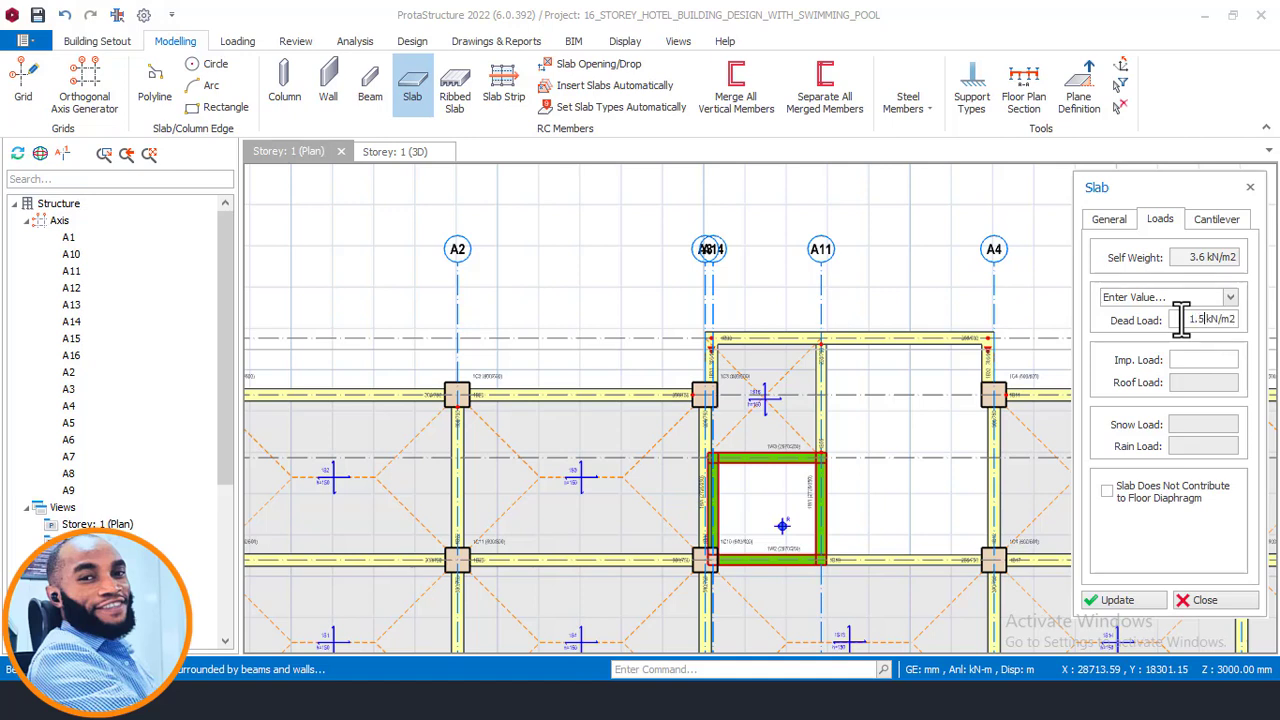
pyautogui.click(1194, 362)
pyautogui.click(1215, 297)
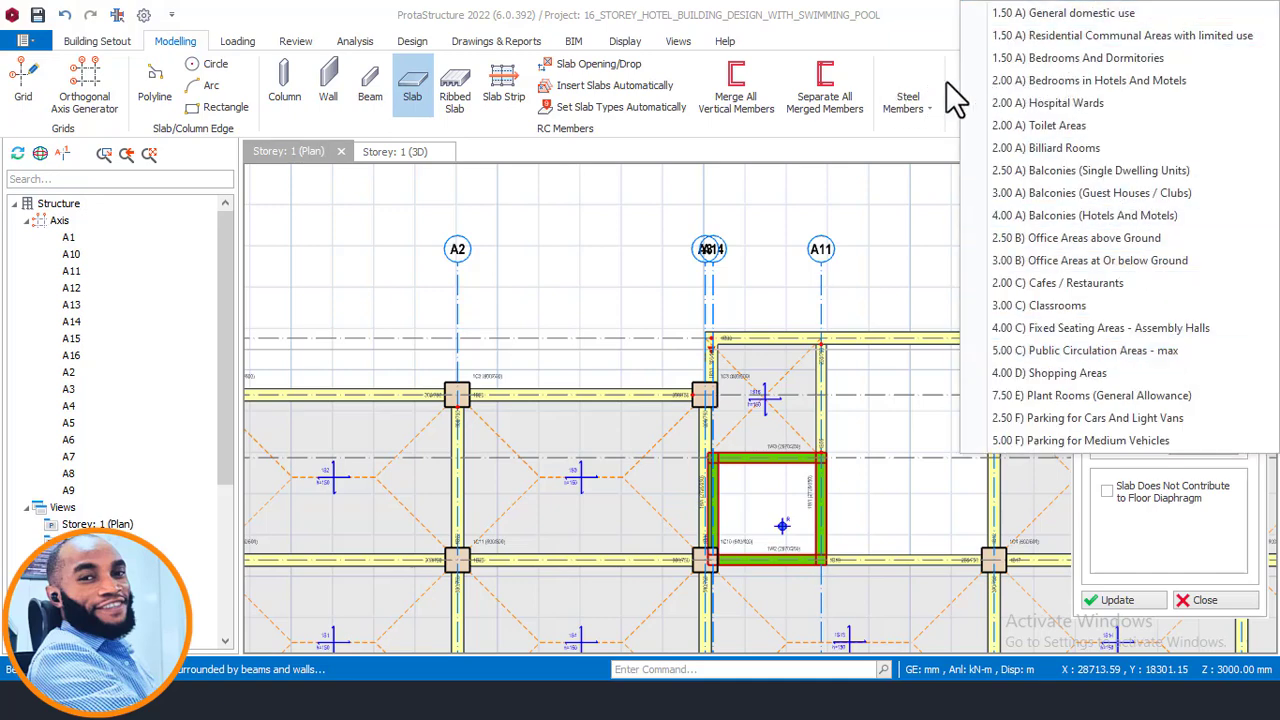
pyautogui.click(848, 89)
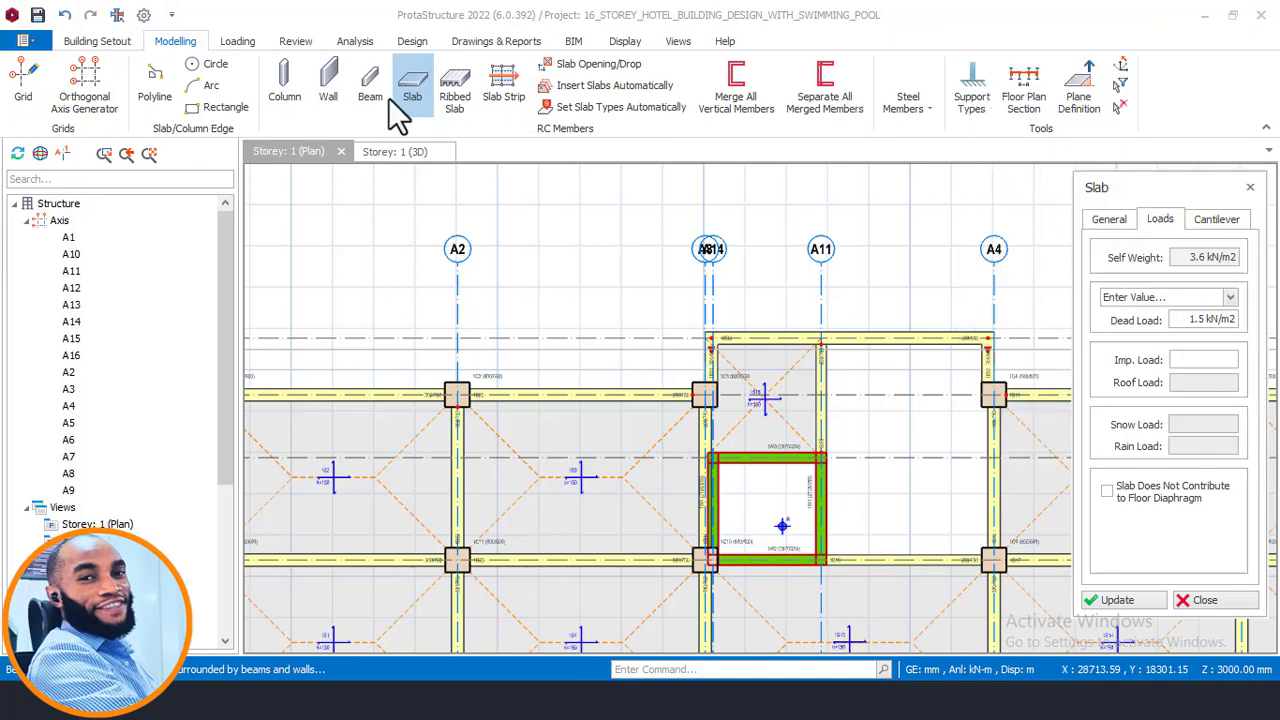
pyautogui.click(1182, 363)
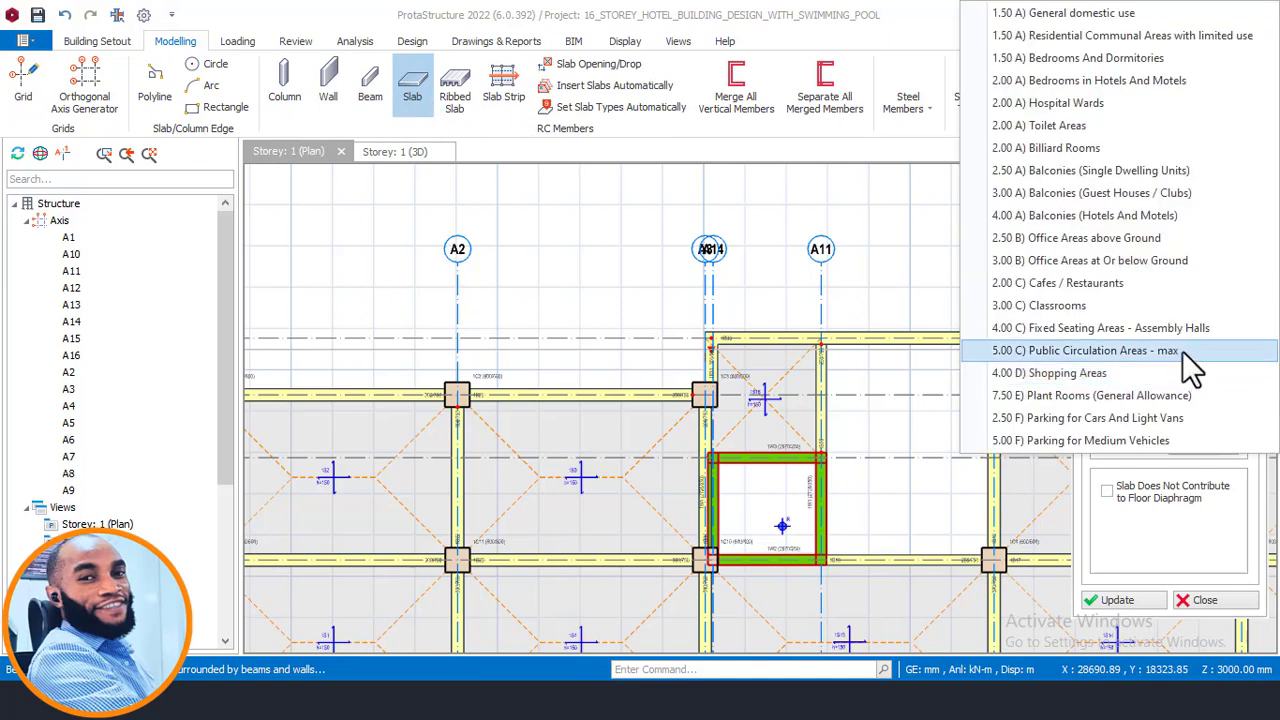
pyautogui.click(1056, 82)
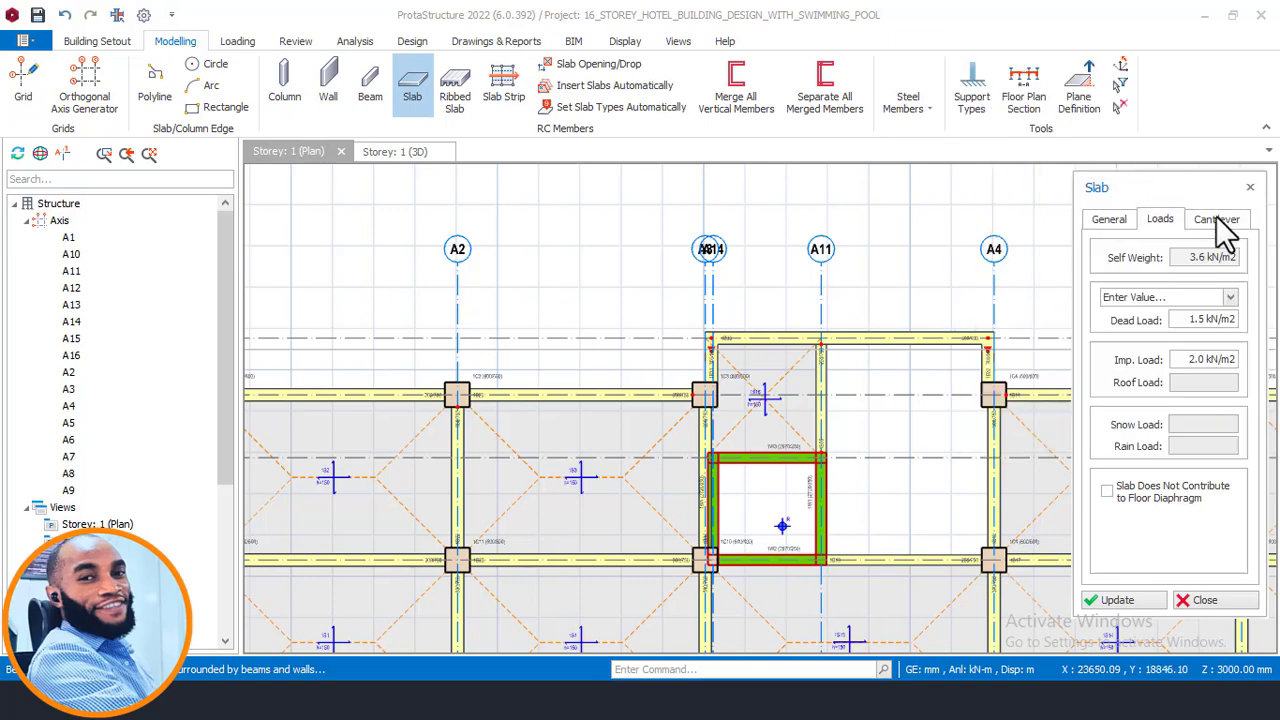
# - Open the slab's cantilever settings and check the cantilever projection beside the Security Room in the AutoCAD drawing
pyautogui.click(1218, 222)
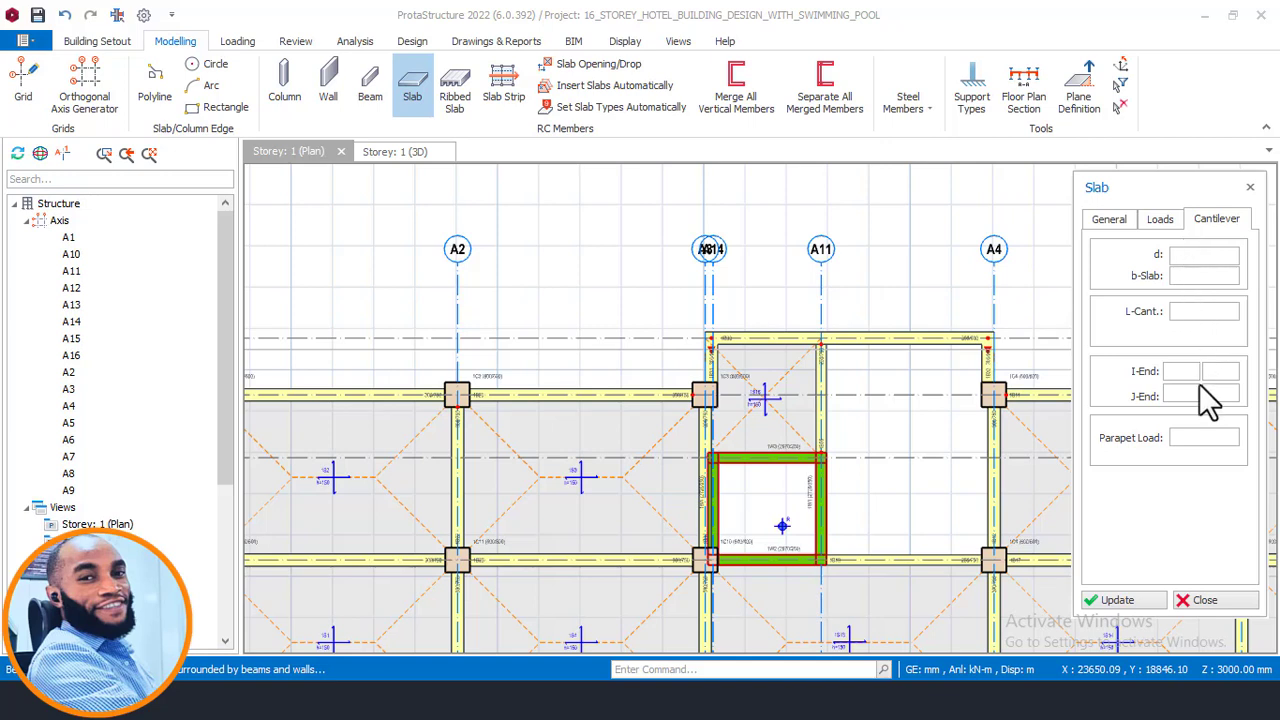
pyautogui.click(1200, 440)
pyautogui.click(1182, 316)
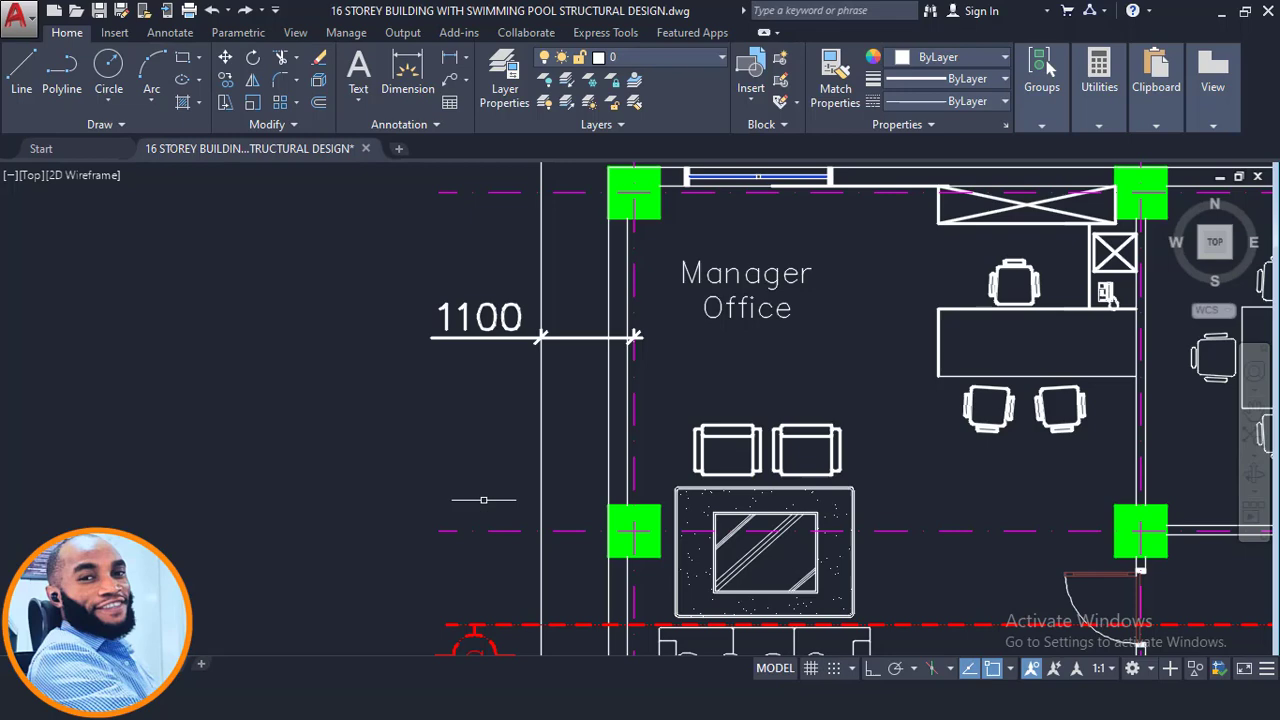
pyautogui.scroll(-4, 753, 334)
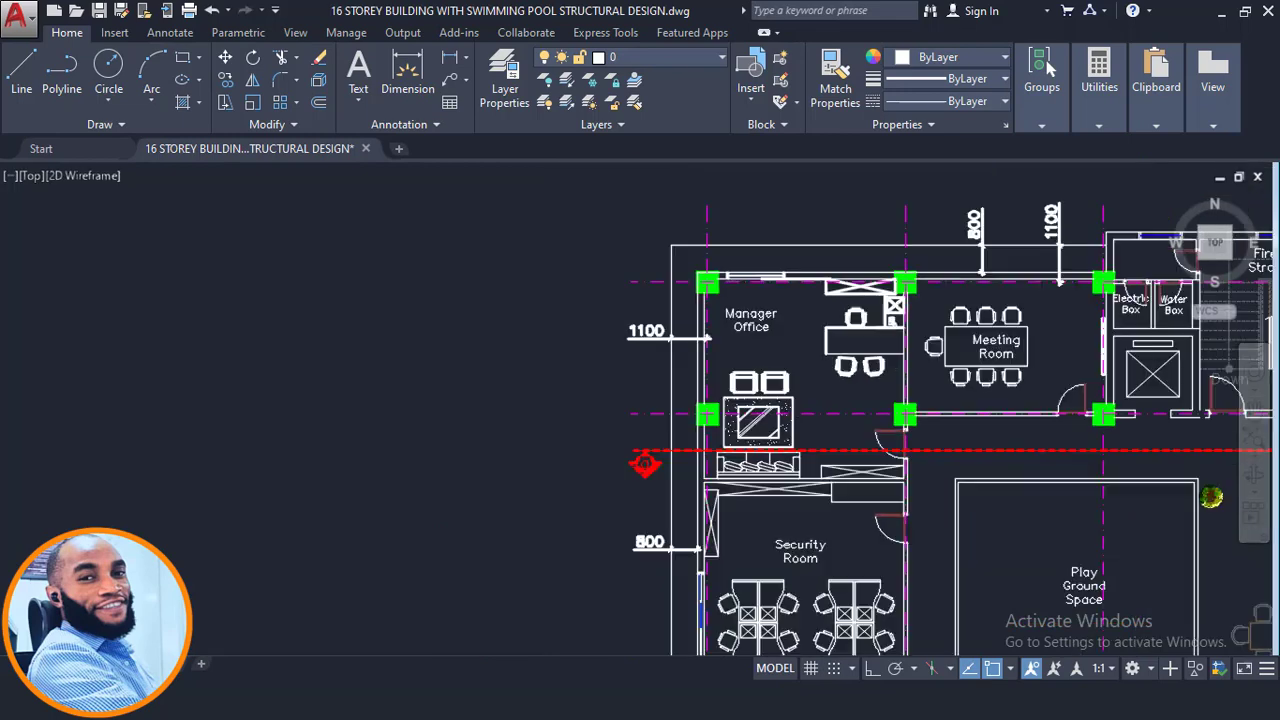
pyautogui.scroll(4, 686, 545)
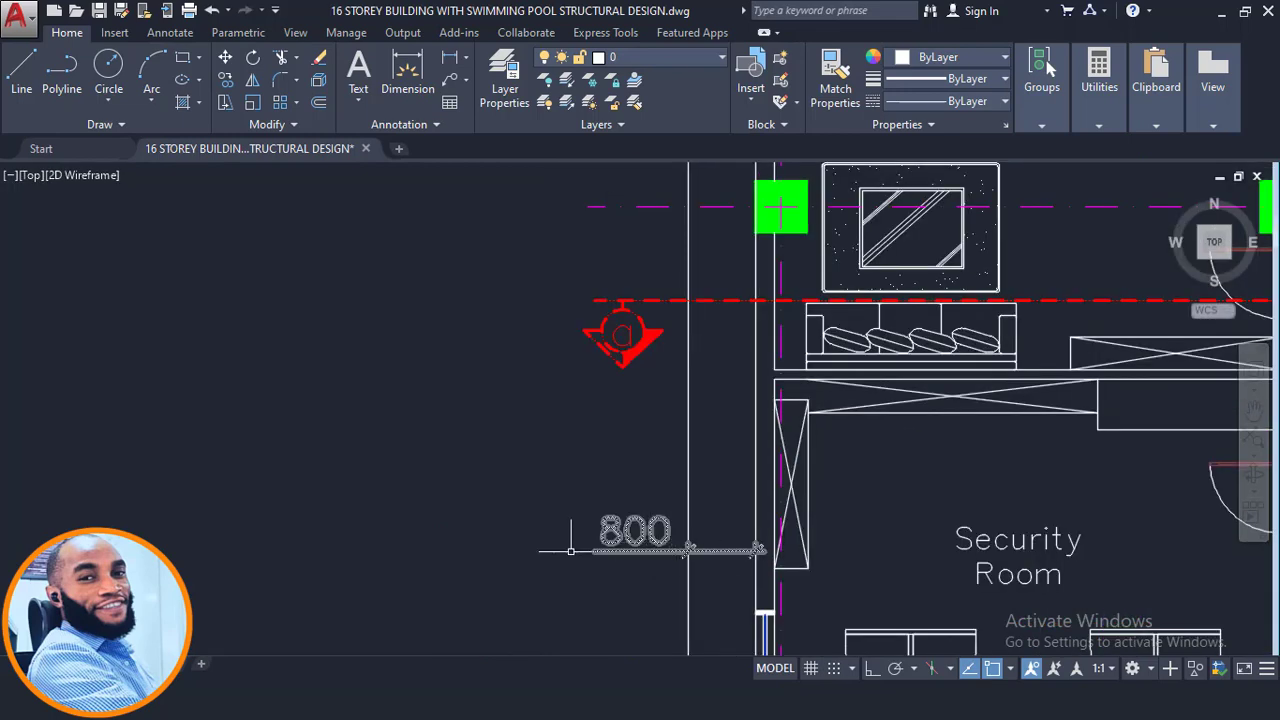
pyautogui.scroll(2, 722, 562)
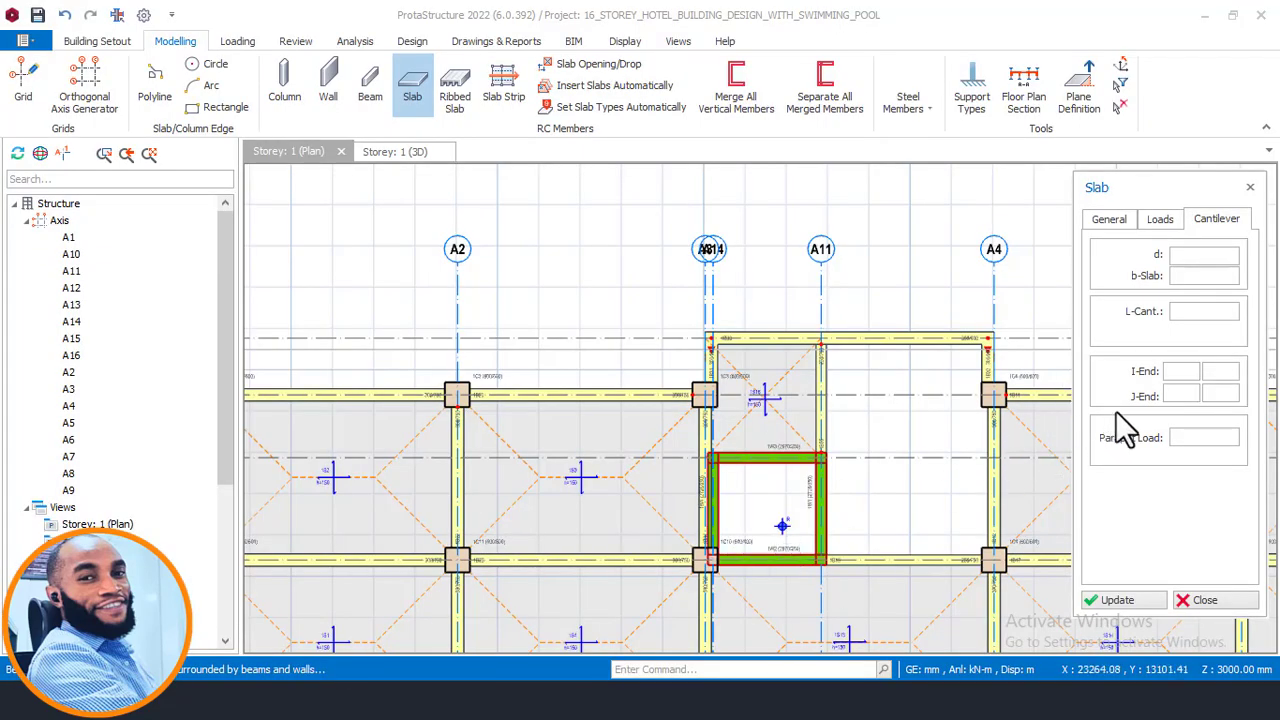
# - Set the cantilever length to 800 mm
pyautogui.click(1210, 314)
pyautogui.write('800')
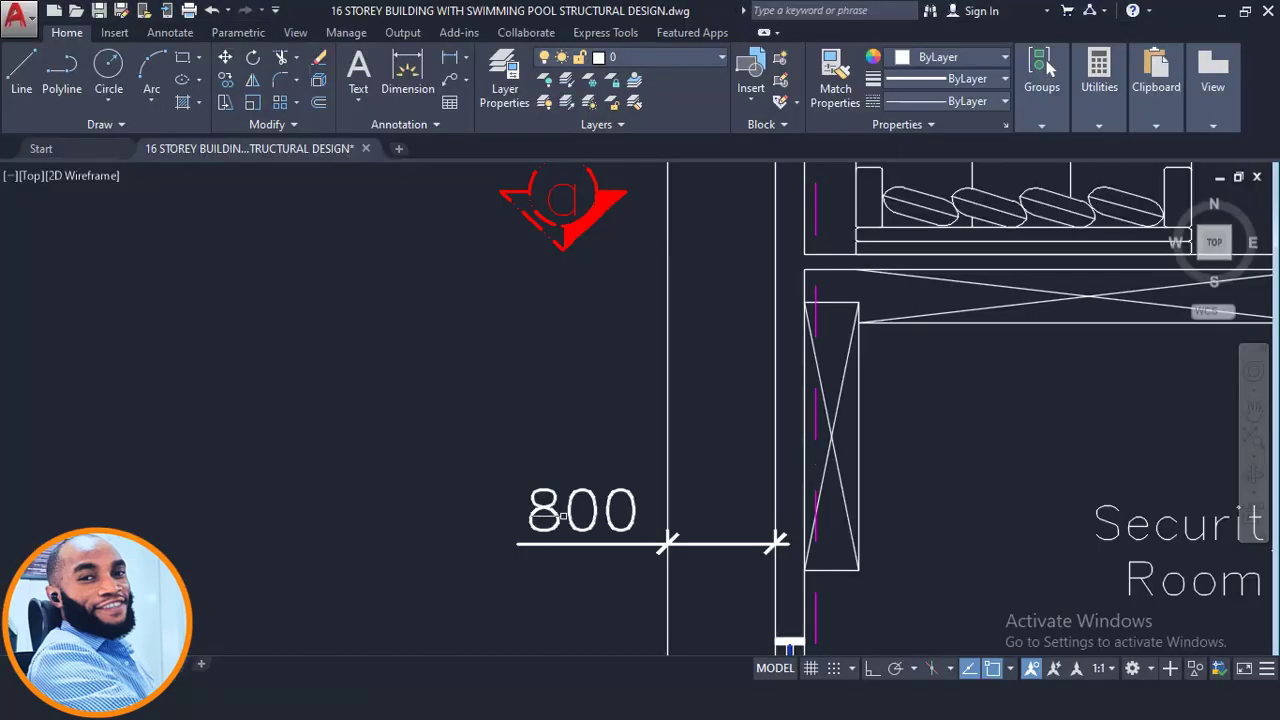
# - Examine the floor plans and elevations in the AutoCAD drawing
pyautogui.scroll(-6, 616, 407)
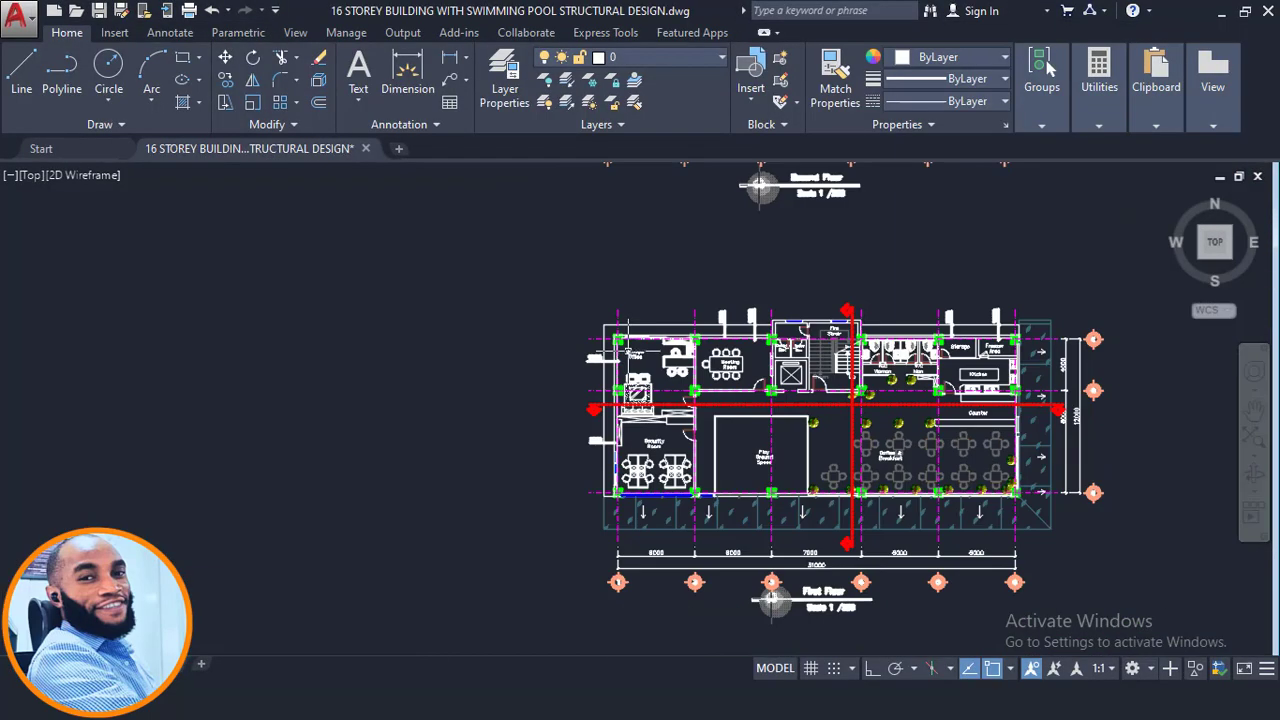
pyautogui.scroll(2, 692, 375)
pyautogui.scroll(-5, 593, 240)
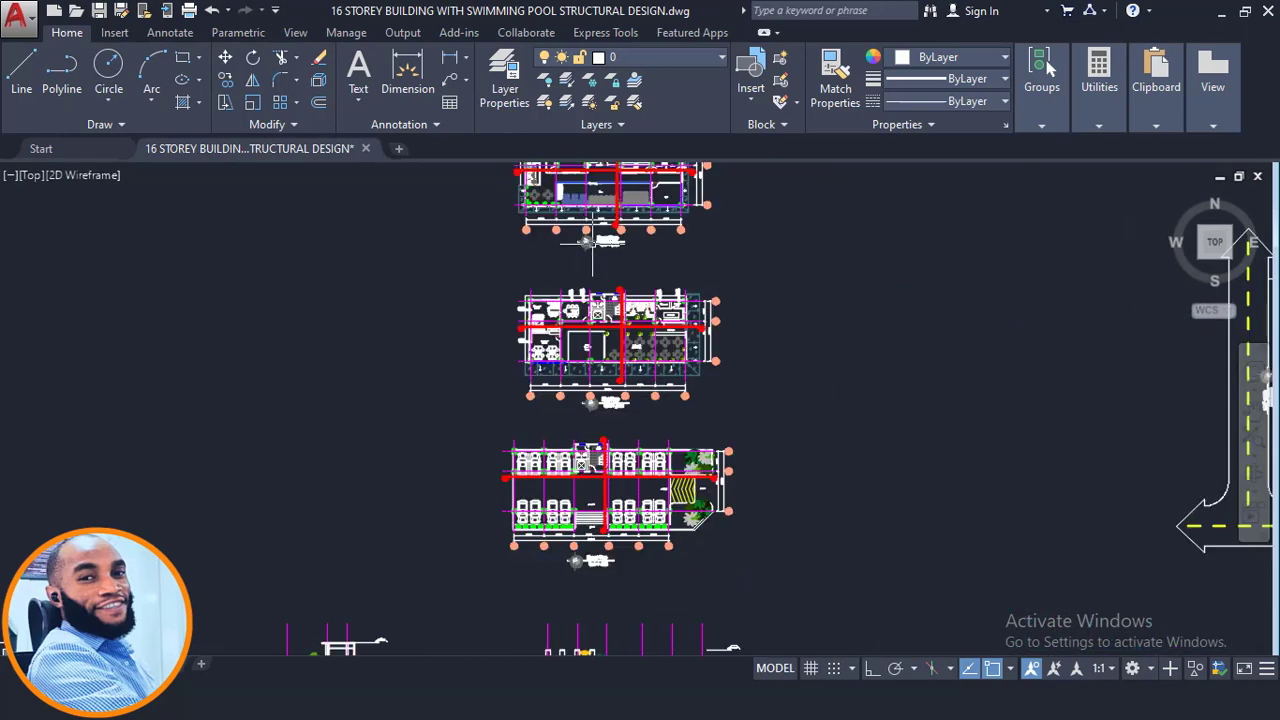
pyautogui.scroll(-3, 593, 240)
pyautogui.scroll(4, 700, 390)
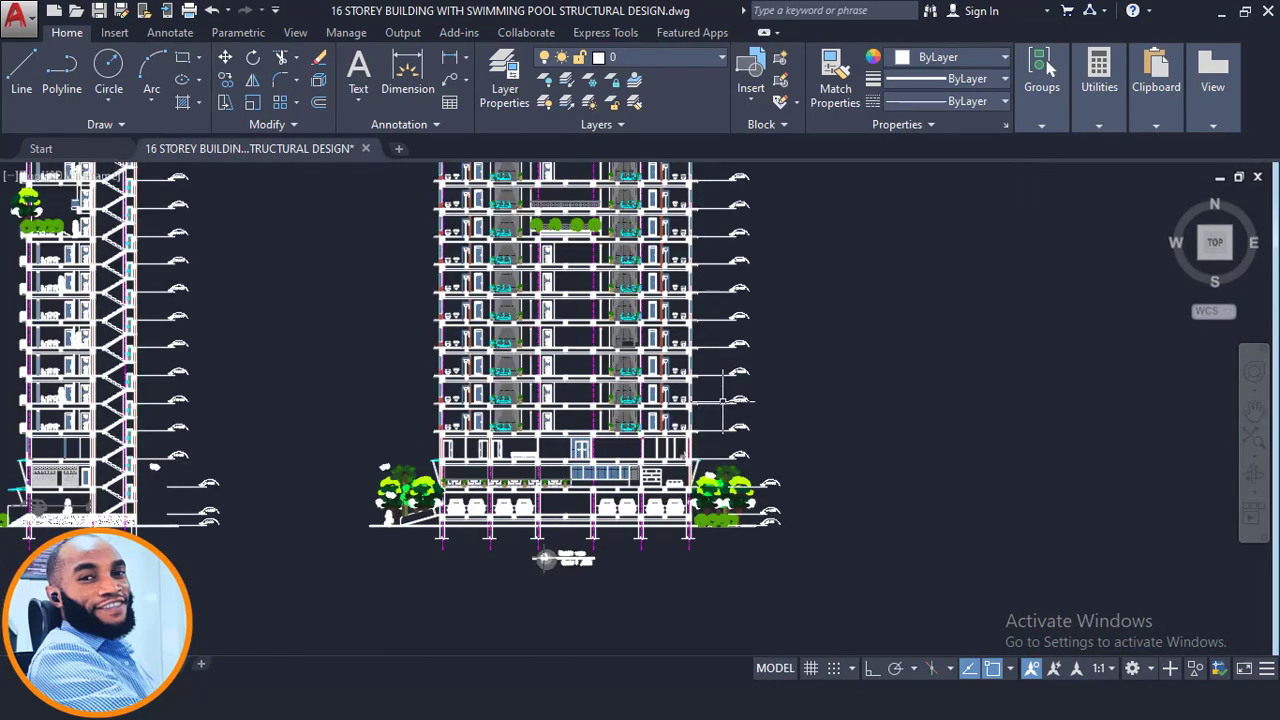
# - Inspect the cantilever slab edges at the floor levels in the AutoCAD building section
pyautogui.scroll(5, 722, 400)
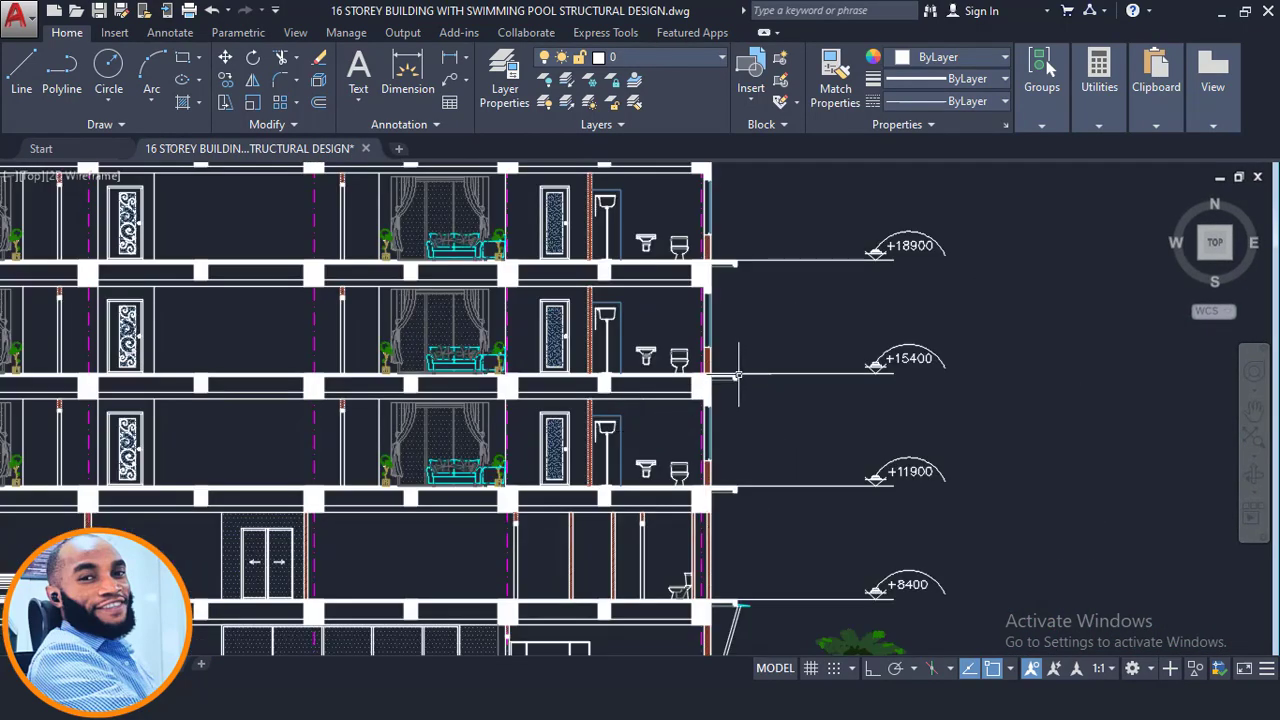
pyautogui.scroll(3, 737, 376)
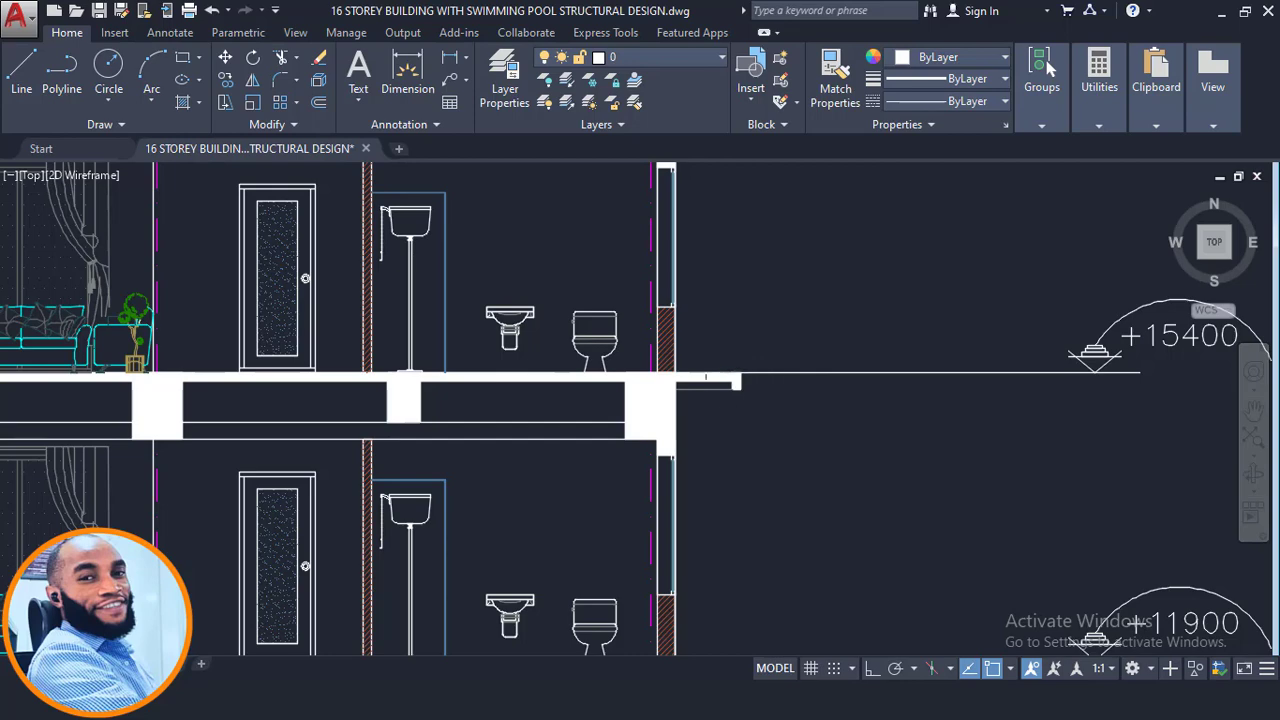
pyautogui.scroll(-4, 737, 378)
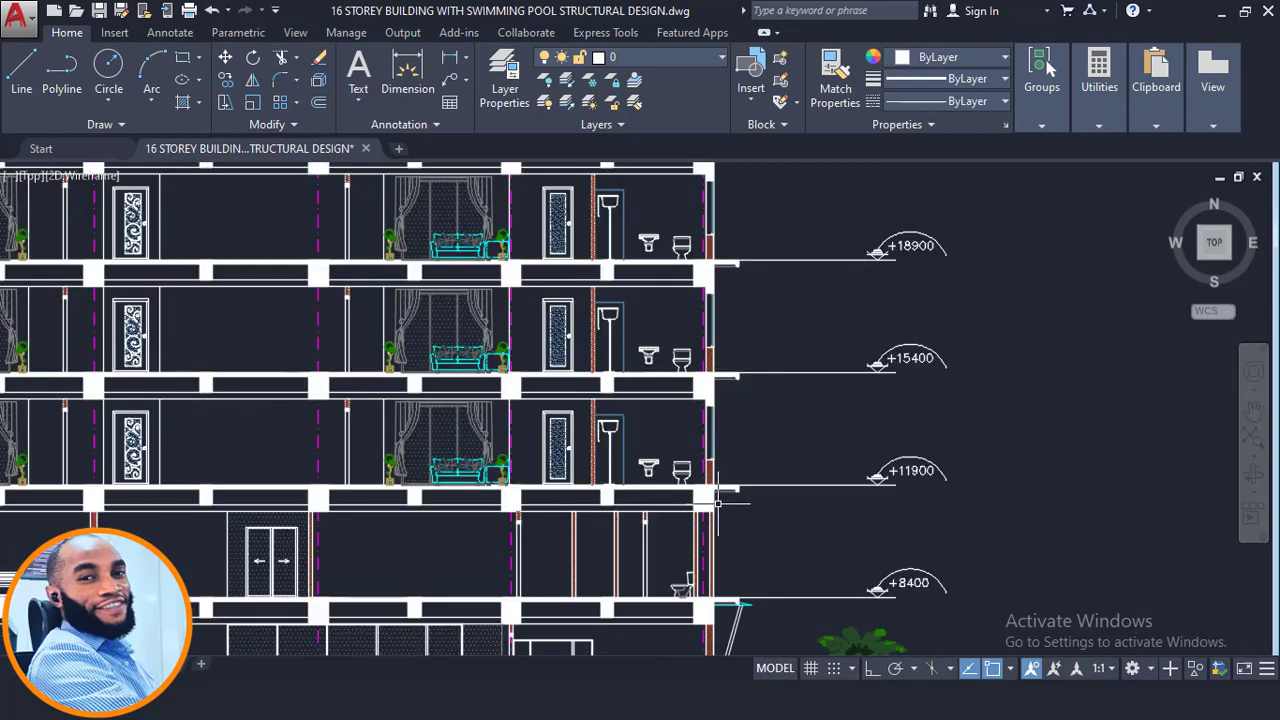
pyautogui.moveTo(766, 363); pyautogui.dragTo(781, 546, button='middle')
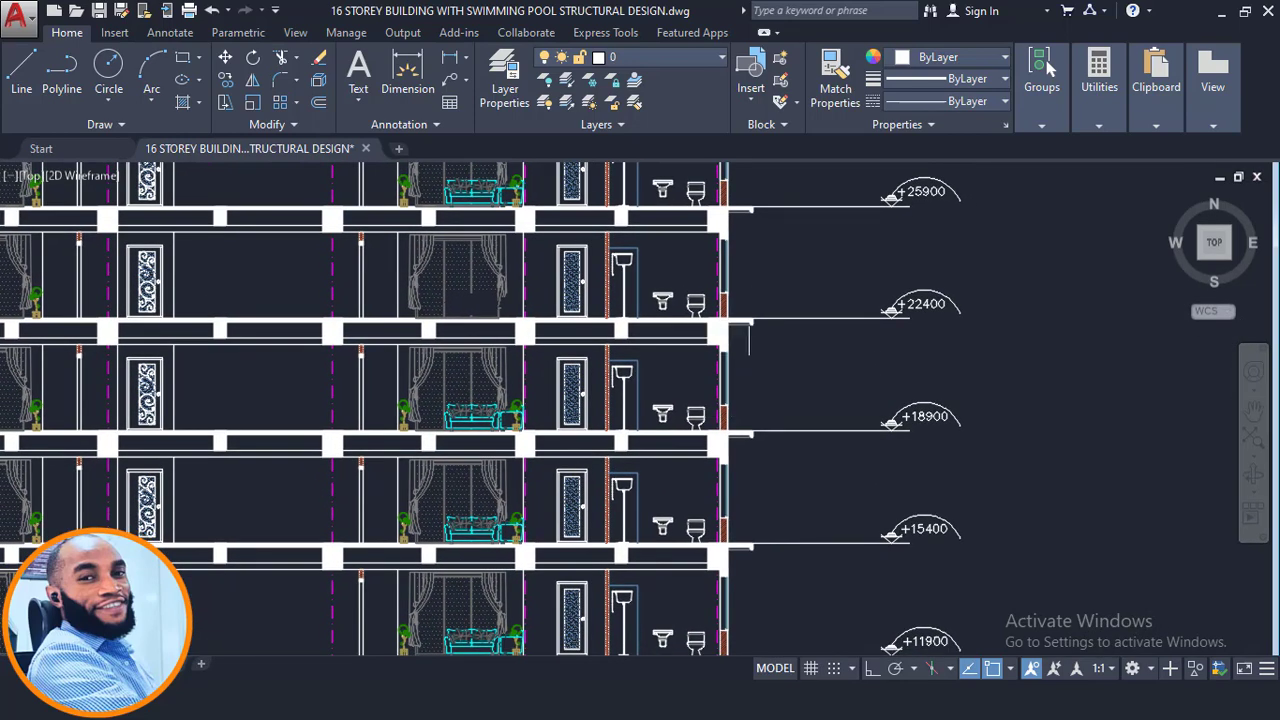
pyautogui.scroll(3, 749, 322)
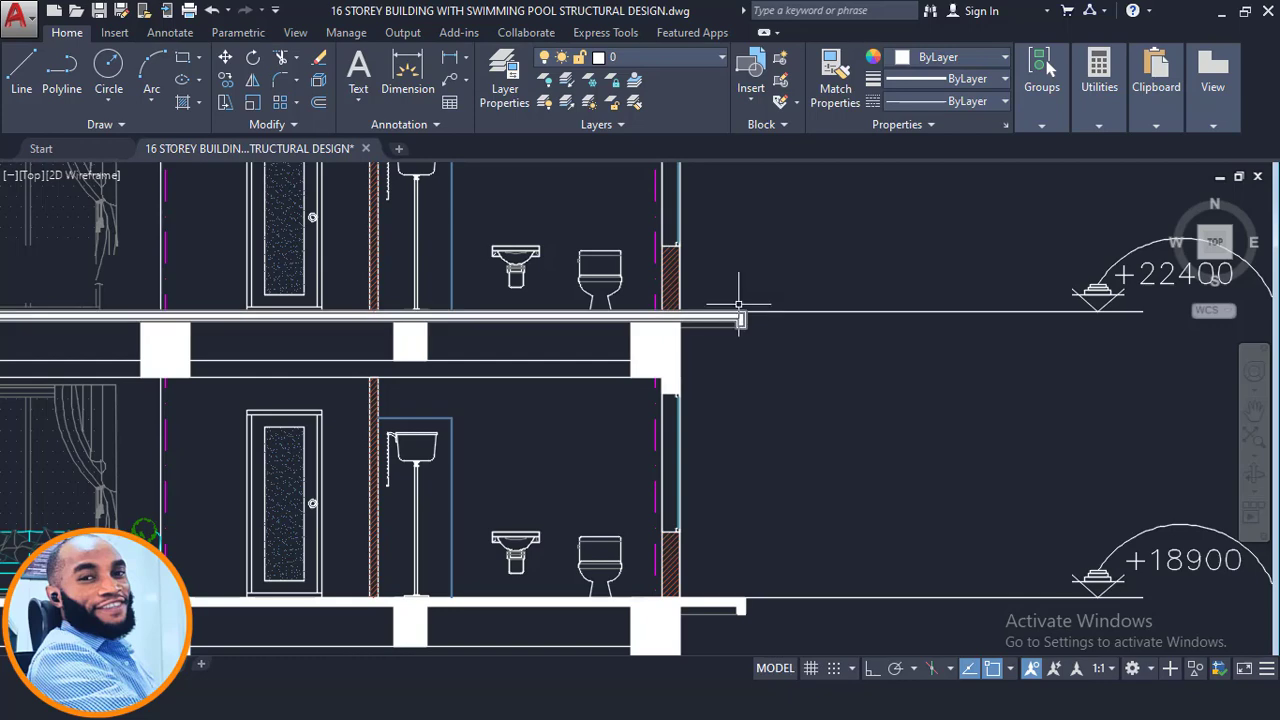
pyautogui.moveTo(743, 287); pyautogui.dragTo(752, 367, button='middle')
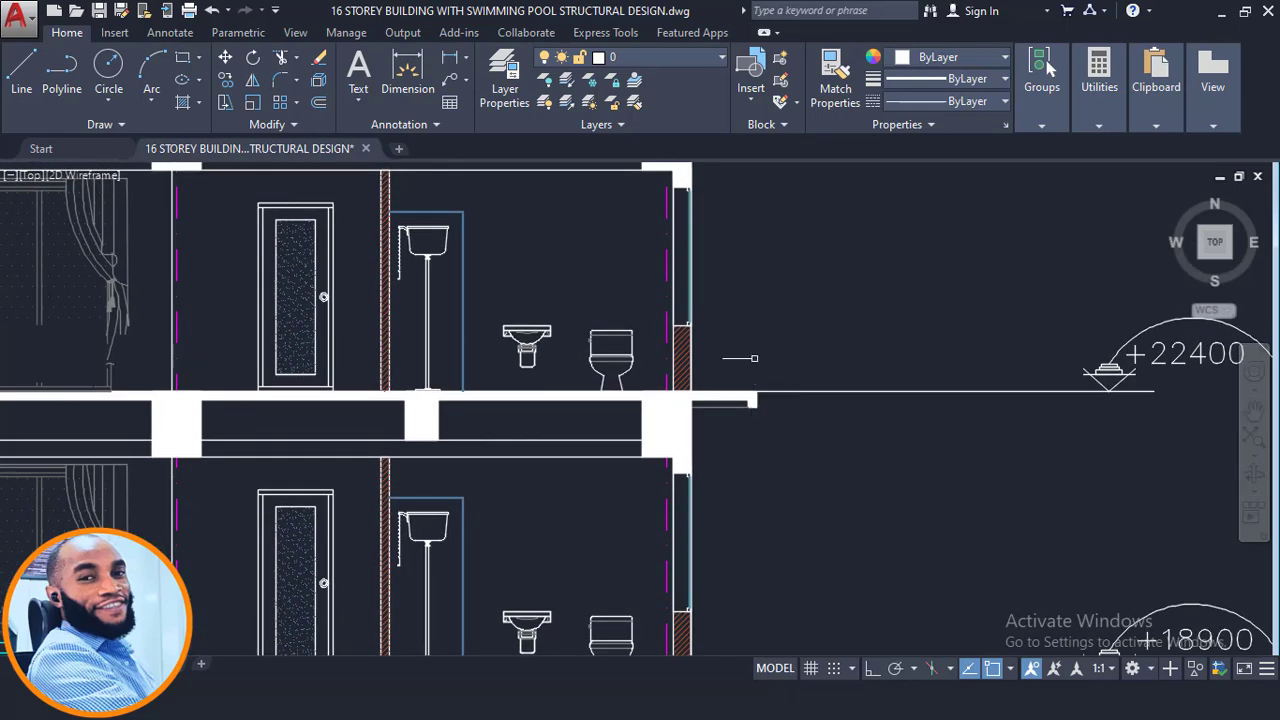
pyautogui.scroll(2, 752, 408)
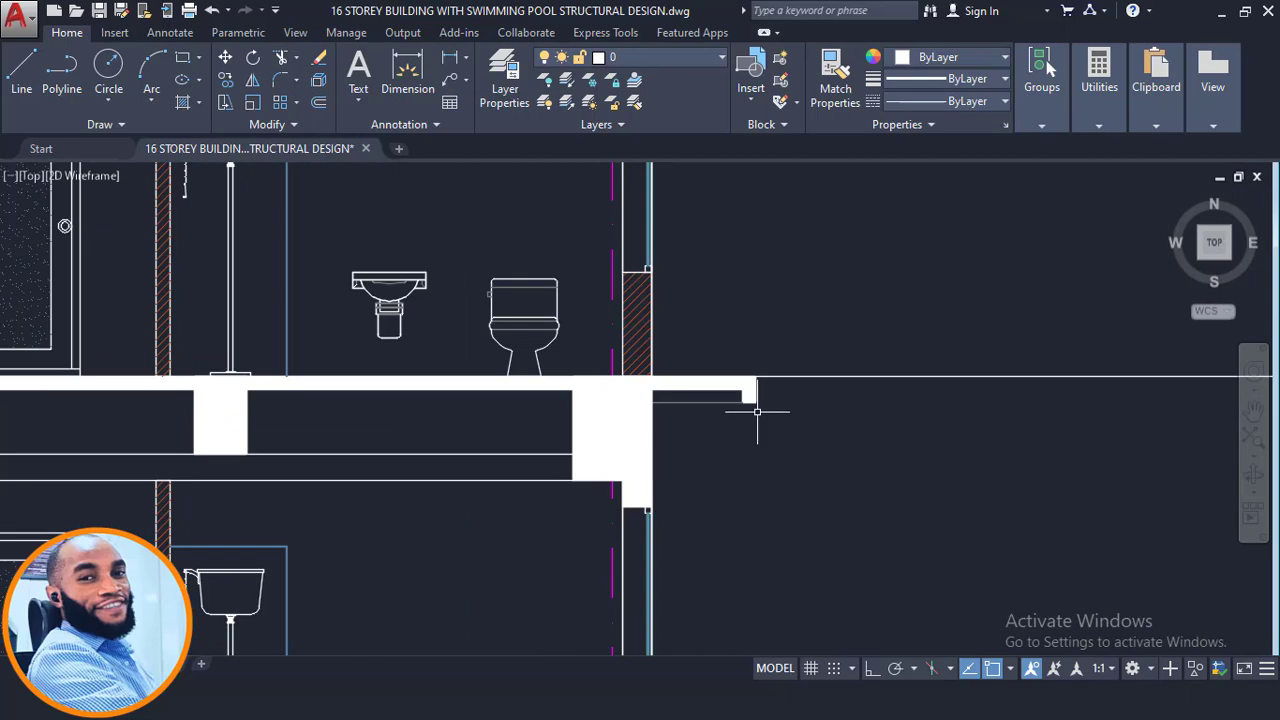
pyautogui.scroll(-6, 846, 314)
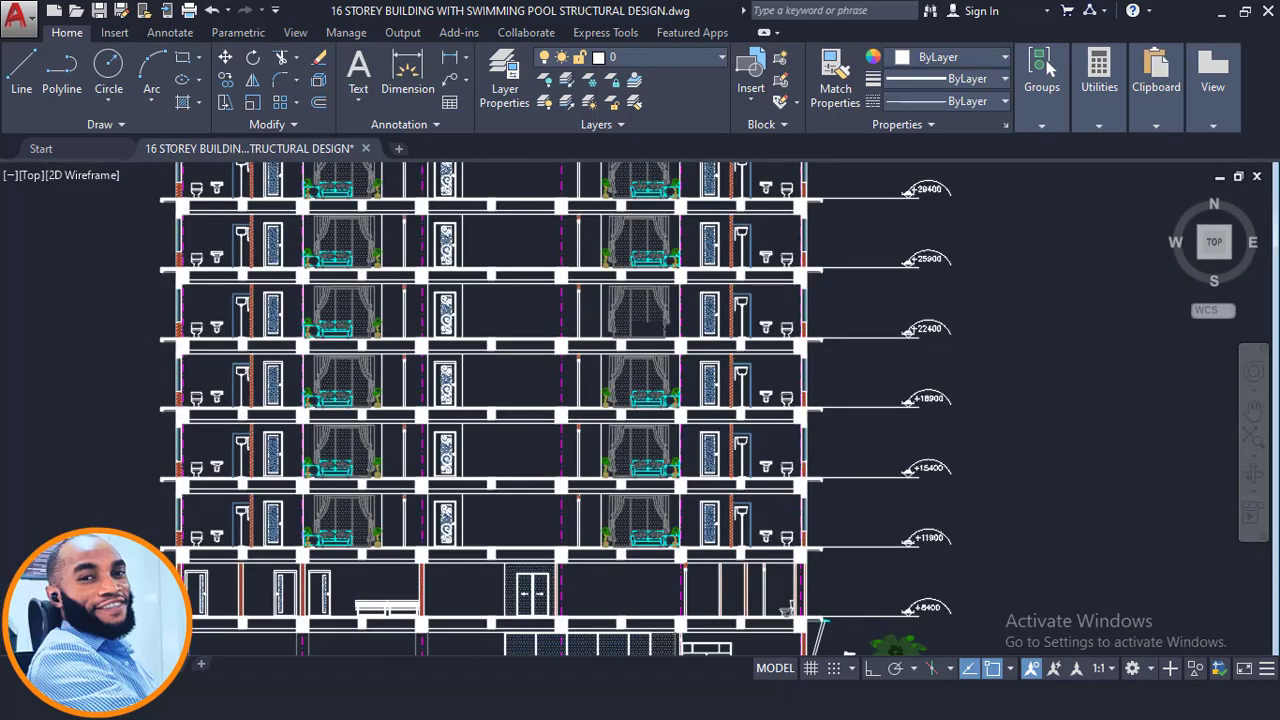
pyautogui.scroll(2, 165, 340)
pyautogui.scroll(4, 165, 340)
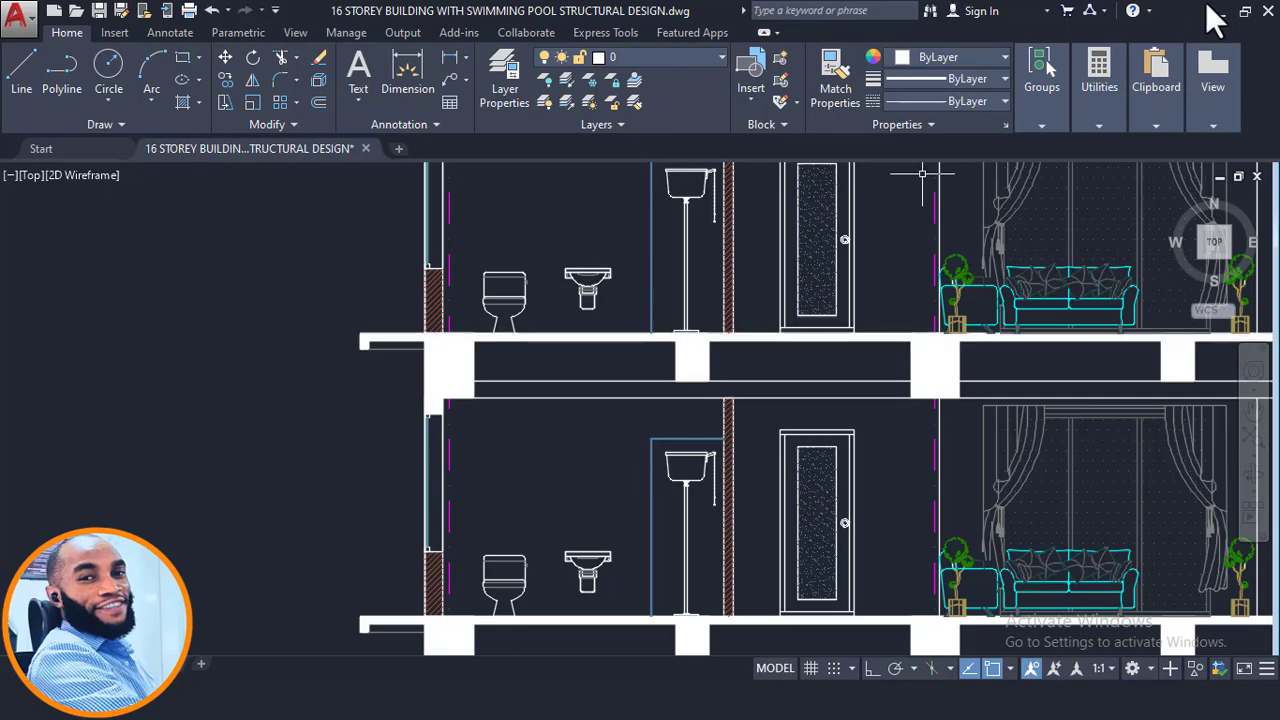
# - Switch to the Calculator and multiply 3.47 by 3
pyautogui.click(1222, 12)
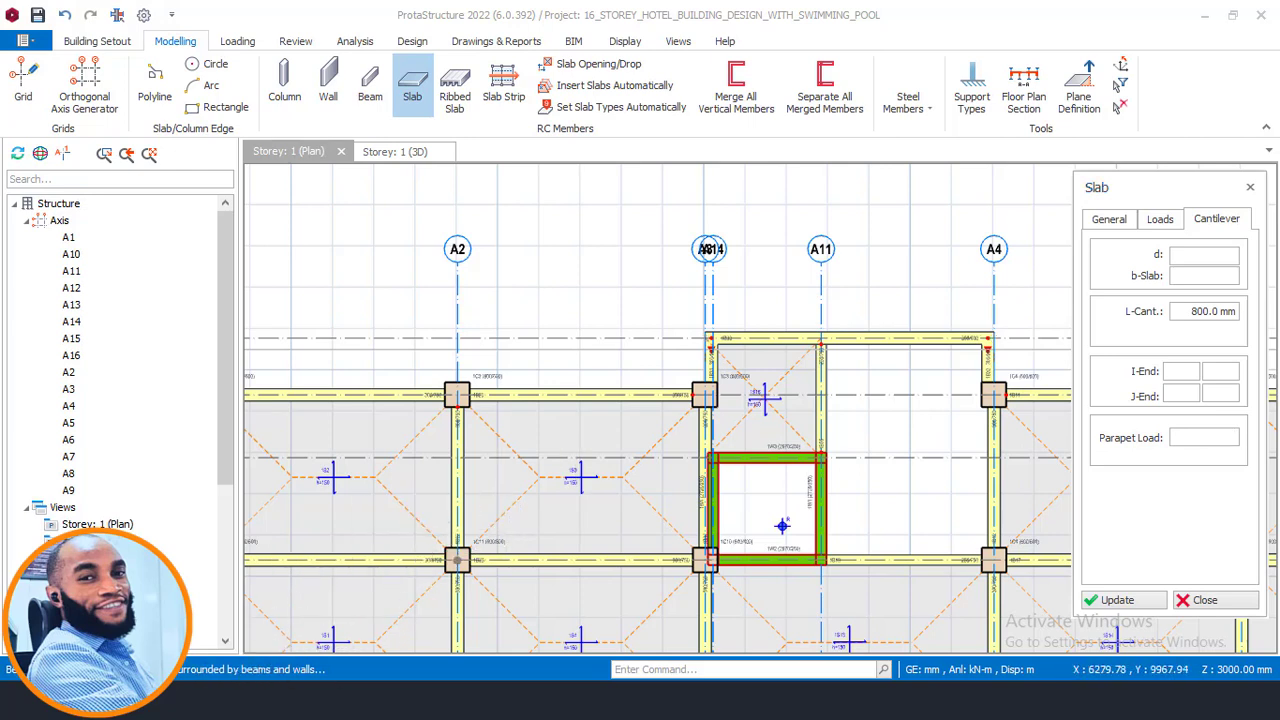
pyautogui.hotkey('alt', 'Tab')
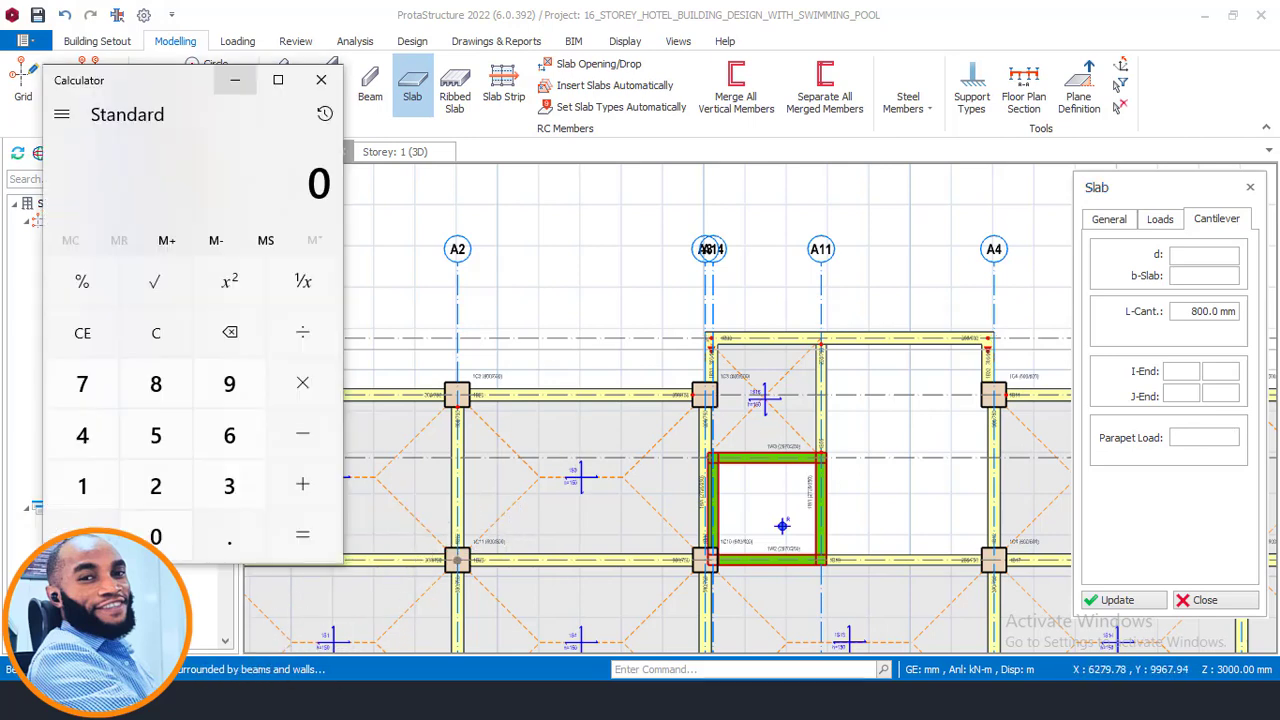
pyautogui.click(235, 80)
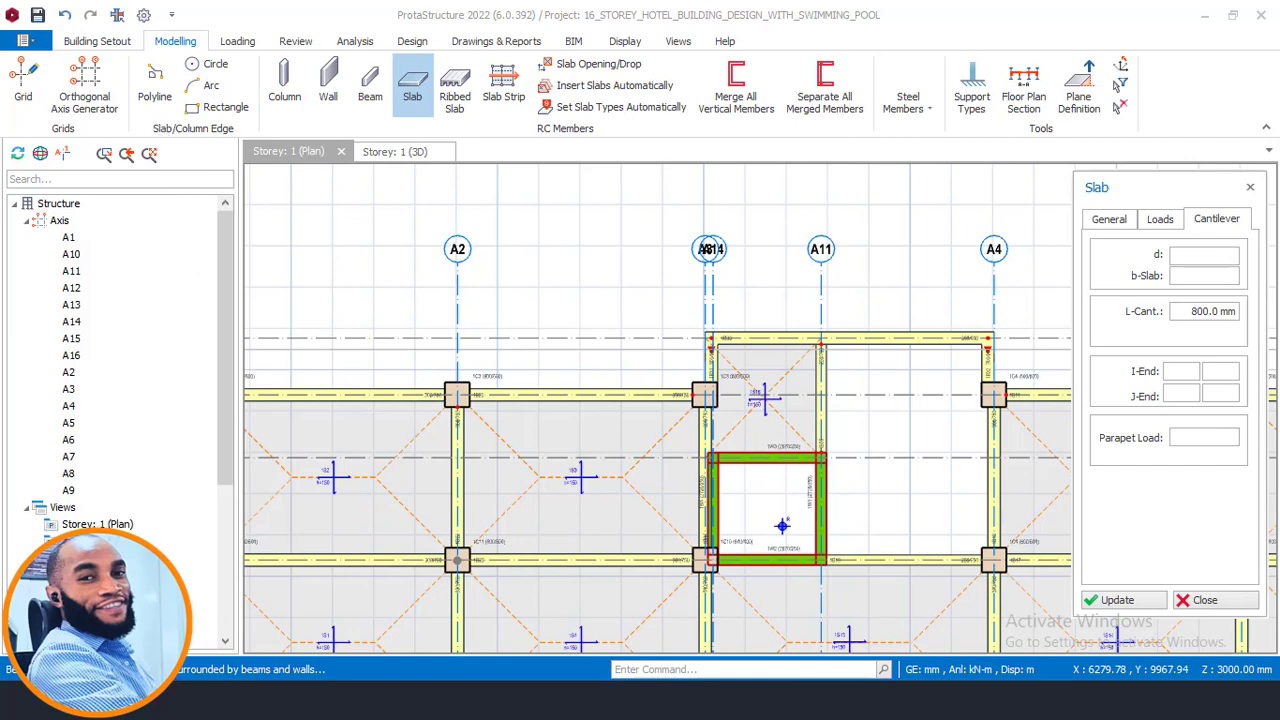
pyautogui.hotkey('alt', 'Tab')
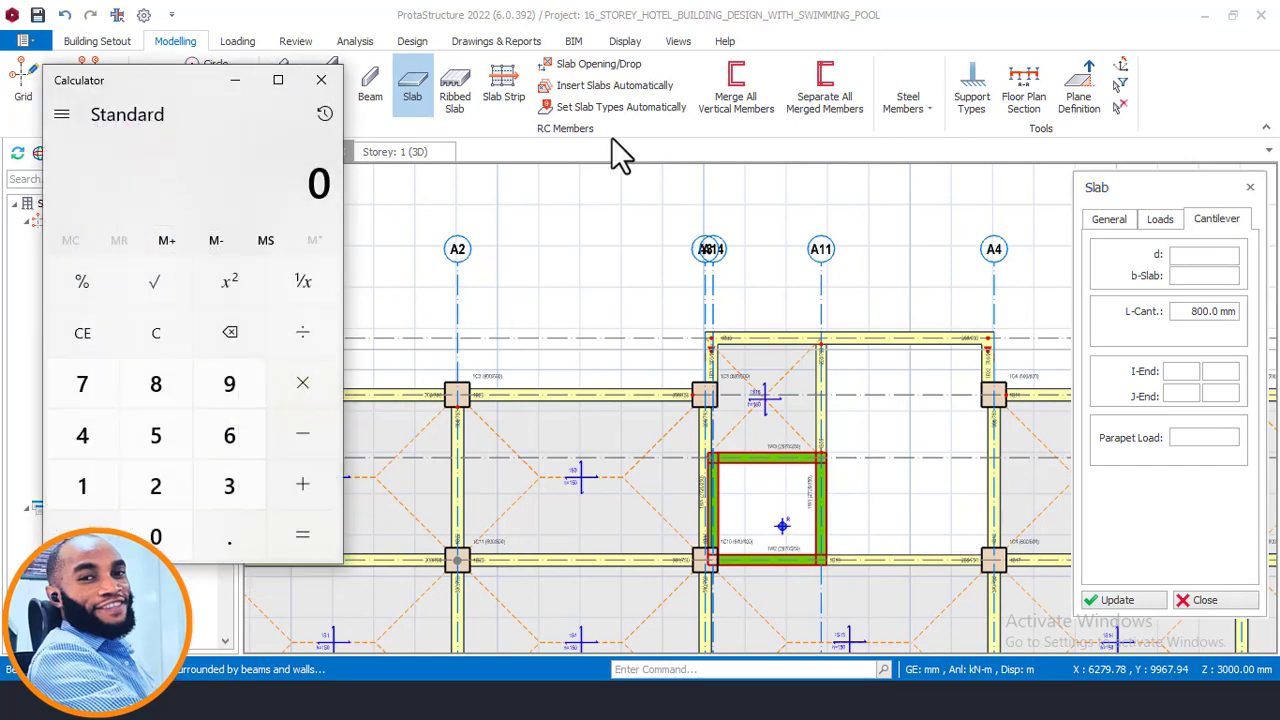
pyautogui.moveTo(150, 80)
pyautogui.mouseDown()
pyautogui.moveTo(224, 72)
pyautogui.moveTo(540, 160)
pyautogui.mouseUp()
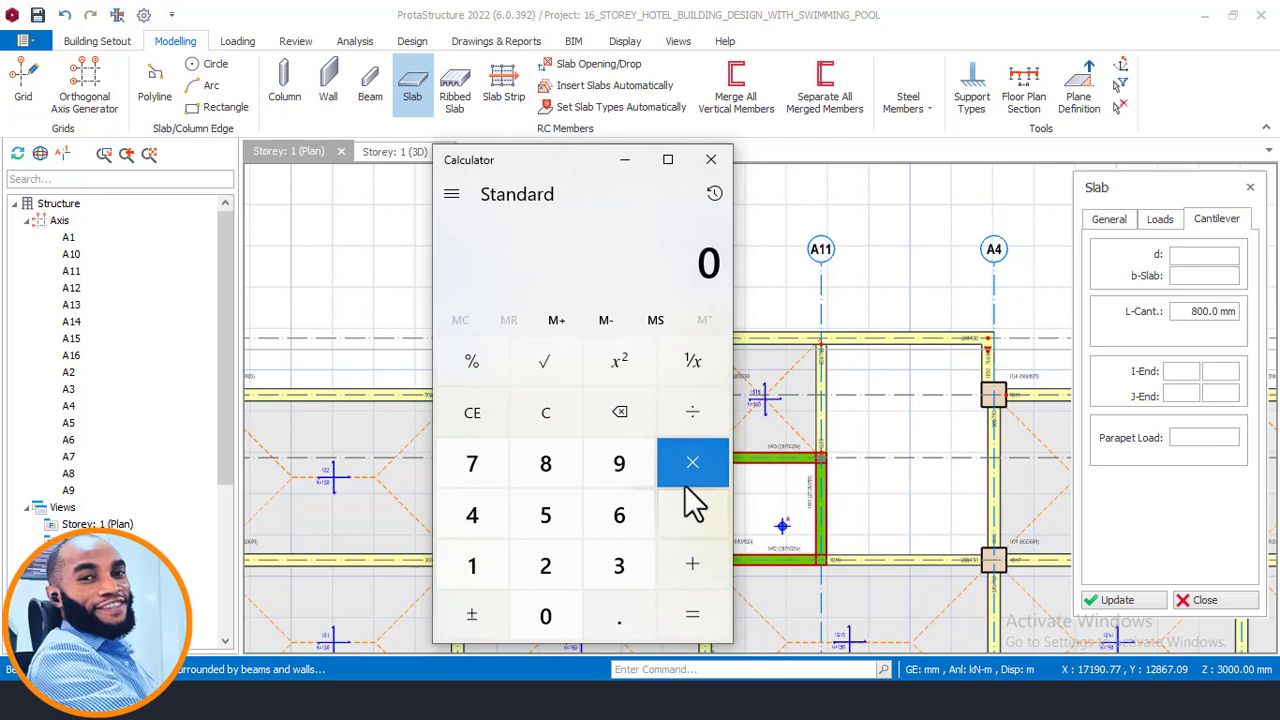
pyautogui.click(616, 570)
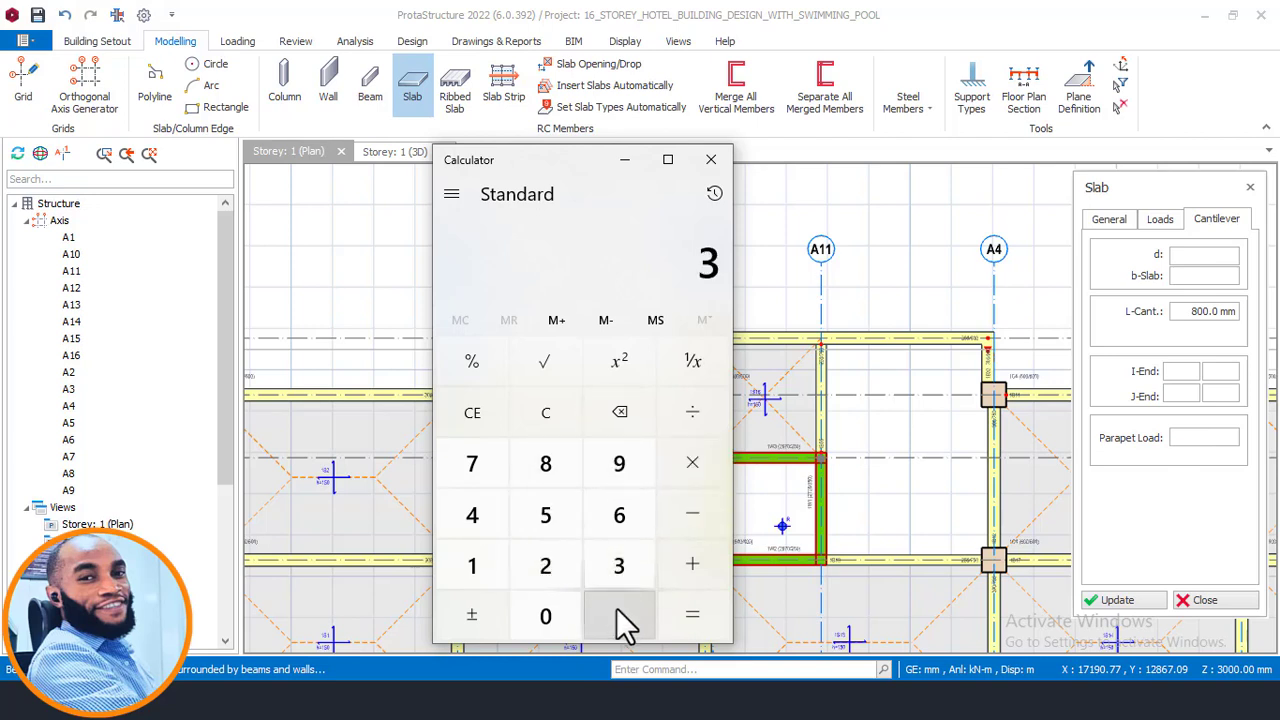
pyautogui.click(607, 618)
pyautogui.click(486, 516)
pyautogui.click(478, 470)
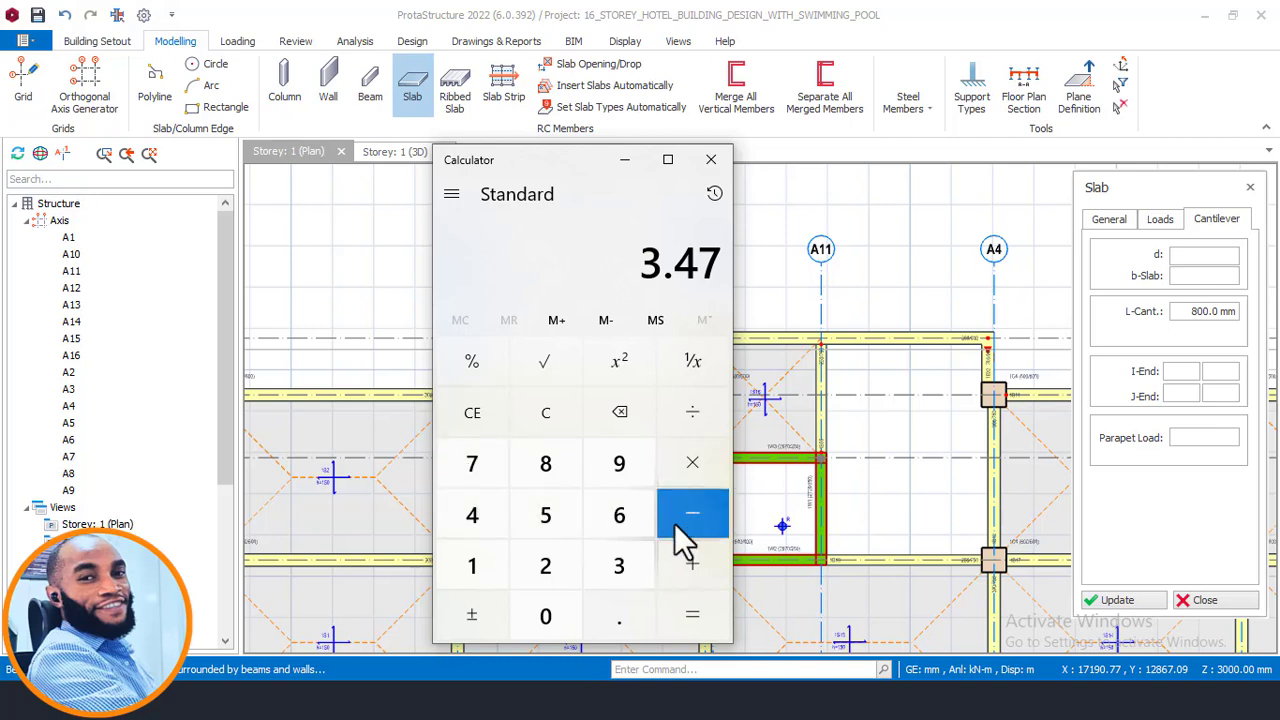
pyautogui.click(688, 470)
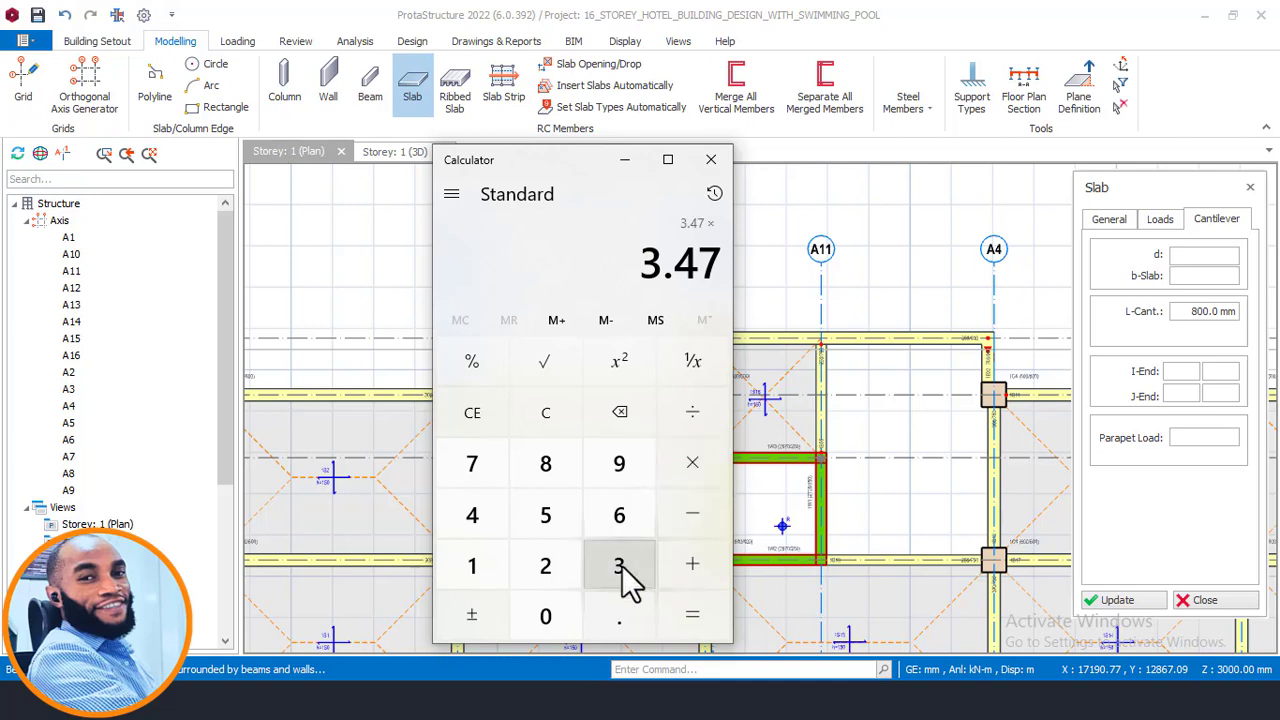
pyautogui.click(620, 575)
pyautogui.click(690, 617)
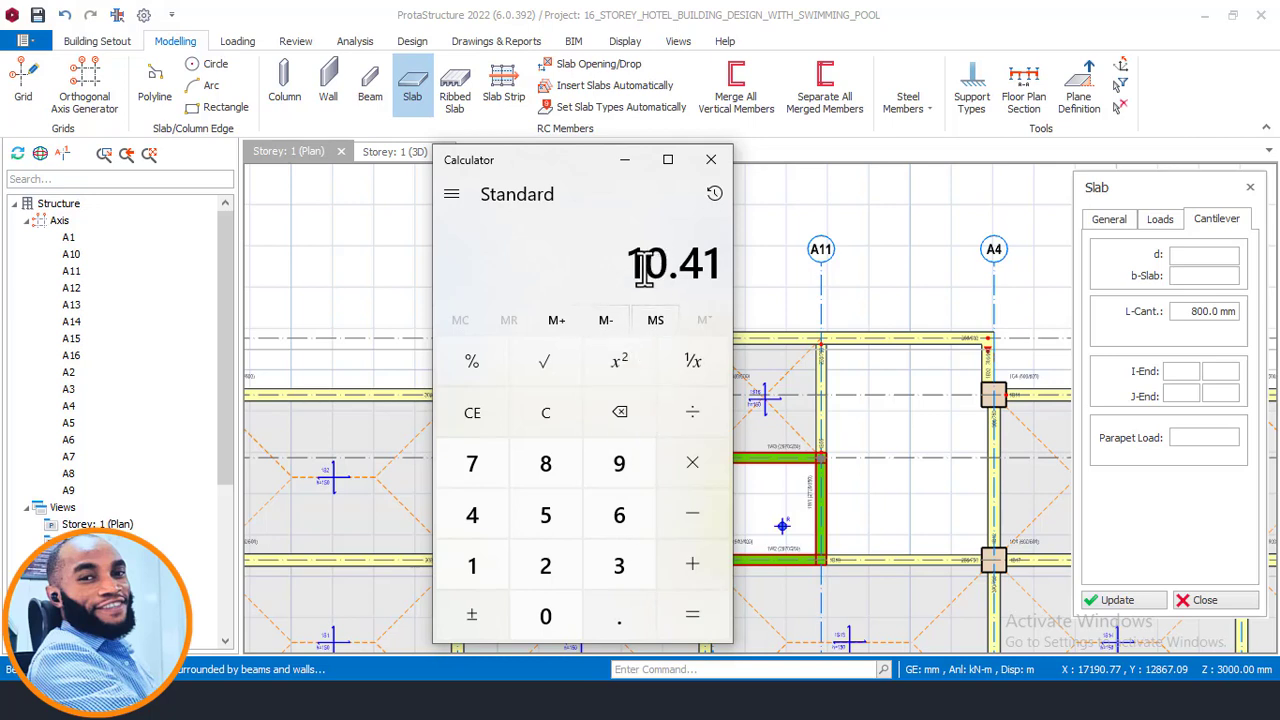
# - Multiply the result by 0.225, square it, and clear the calculator
pyautogui.click(705, 478)
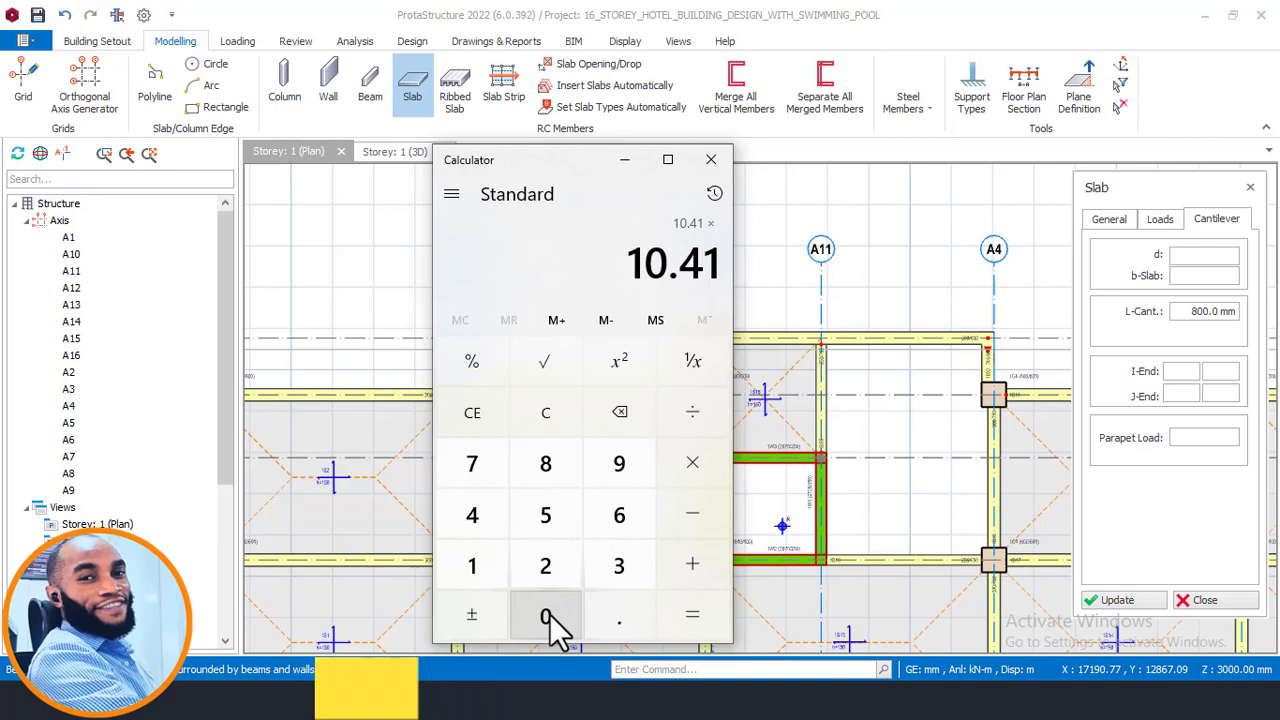
pyautogui.click(547, 618)
pyautogui.click(636, 630)
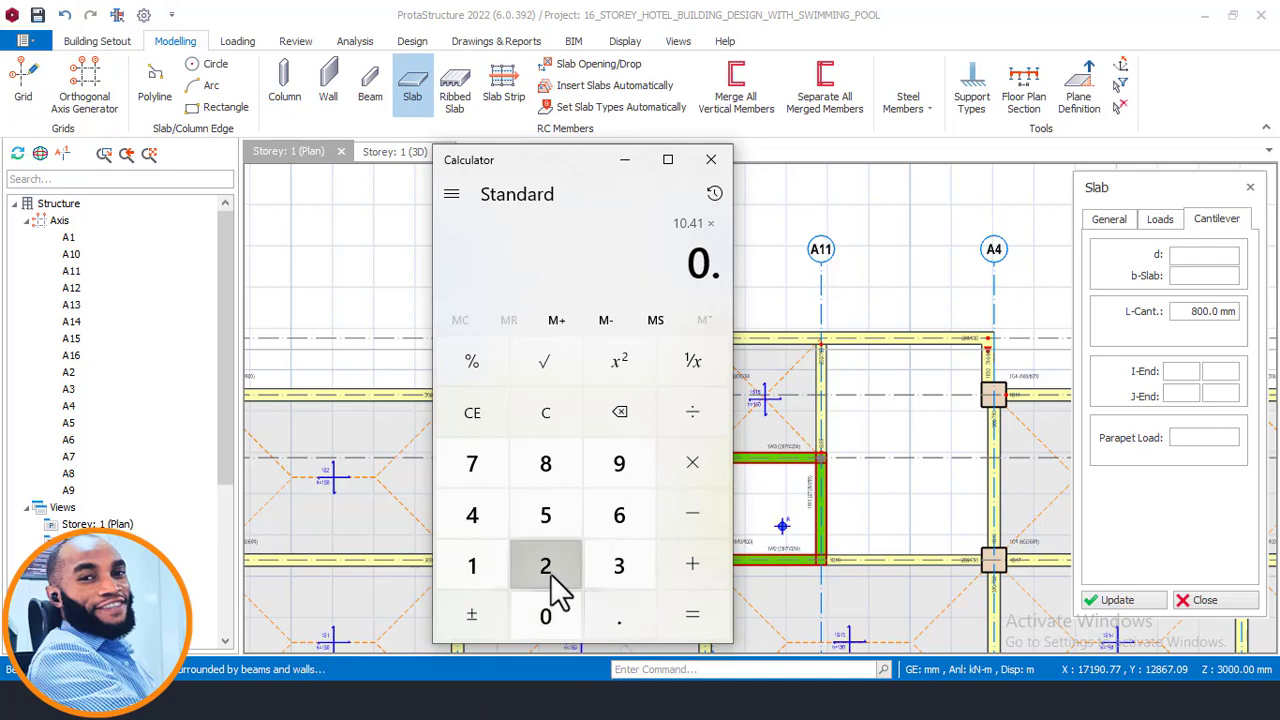
pyautogui.doubleClick(556, 584)
pyautogui.click(556, 520)
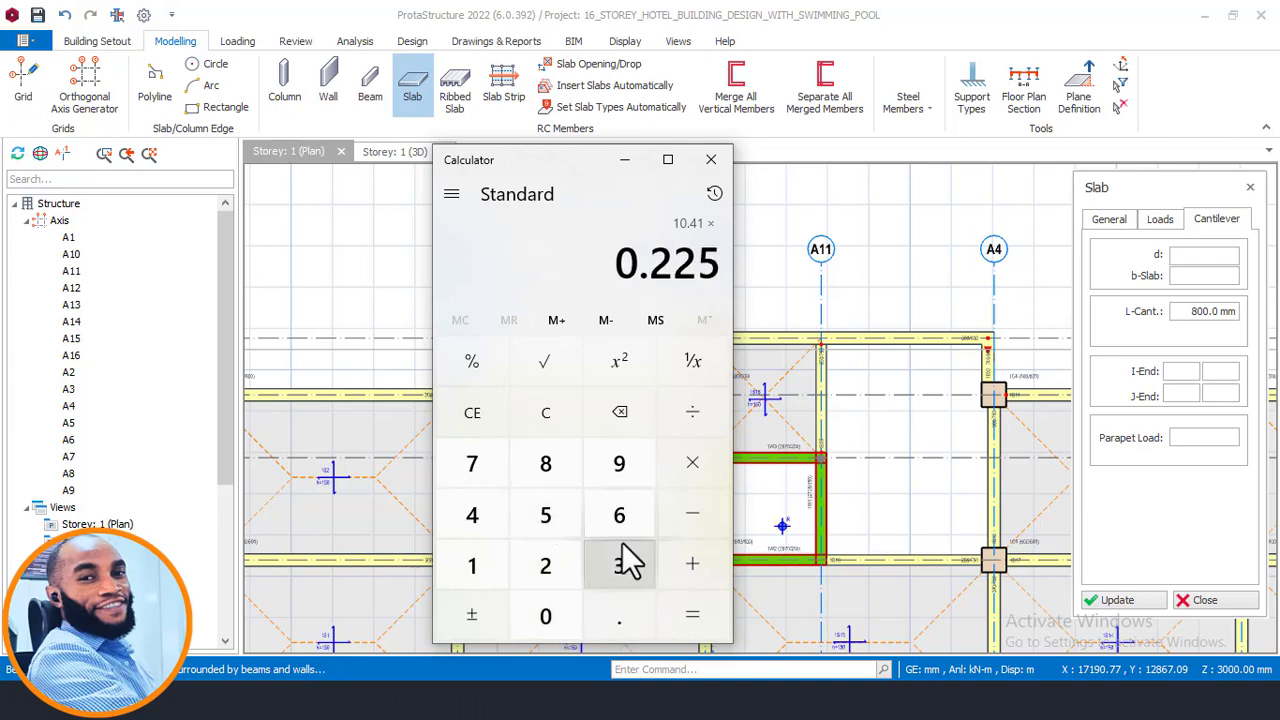
pyautogui.click(687, 619)
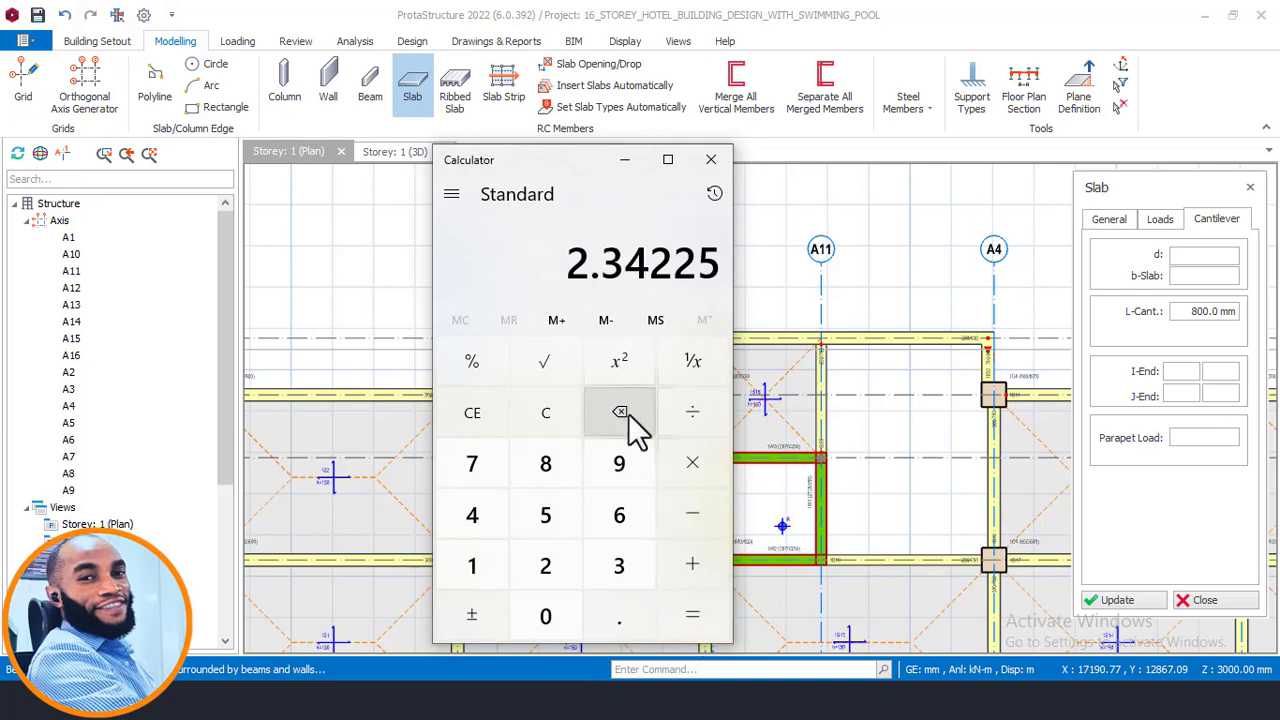
pyautogui.click(621, 365)
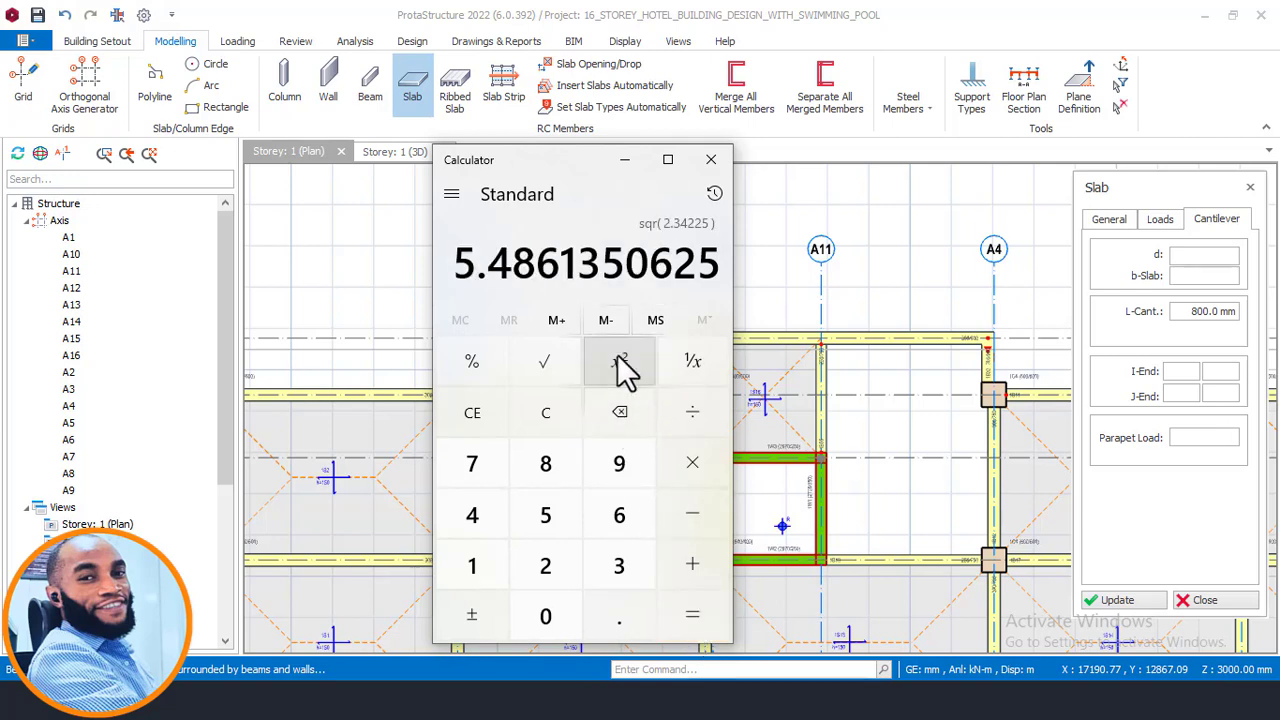
pyautogui.click(569, 421)
# - Calculate 3.47 × 3 × 0.225 in the calculator, then clear it
pyautogui.click(621, 575)
pyautogui.click(635, 624)
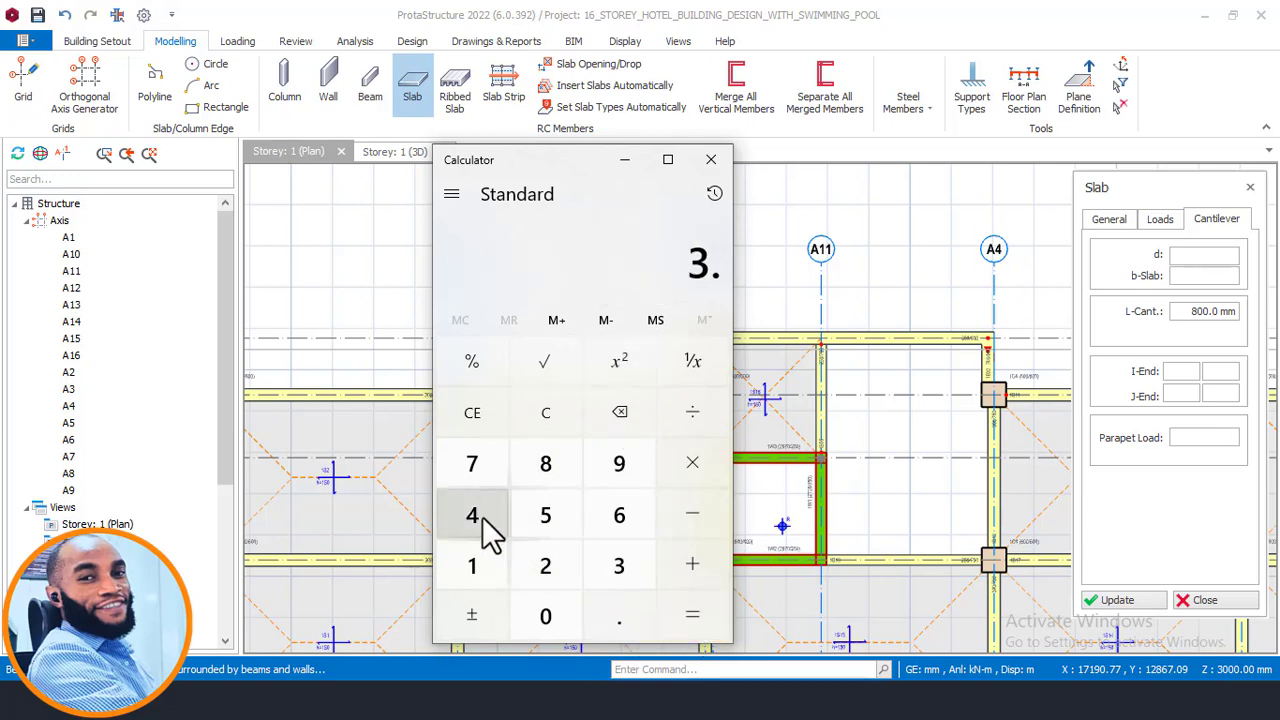
pyautogui.click(488, 524)
pyautogui.click(484, 468)
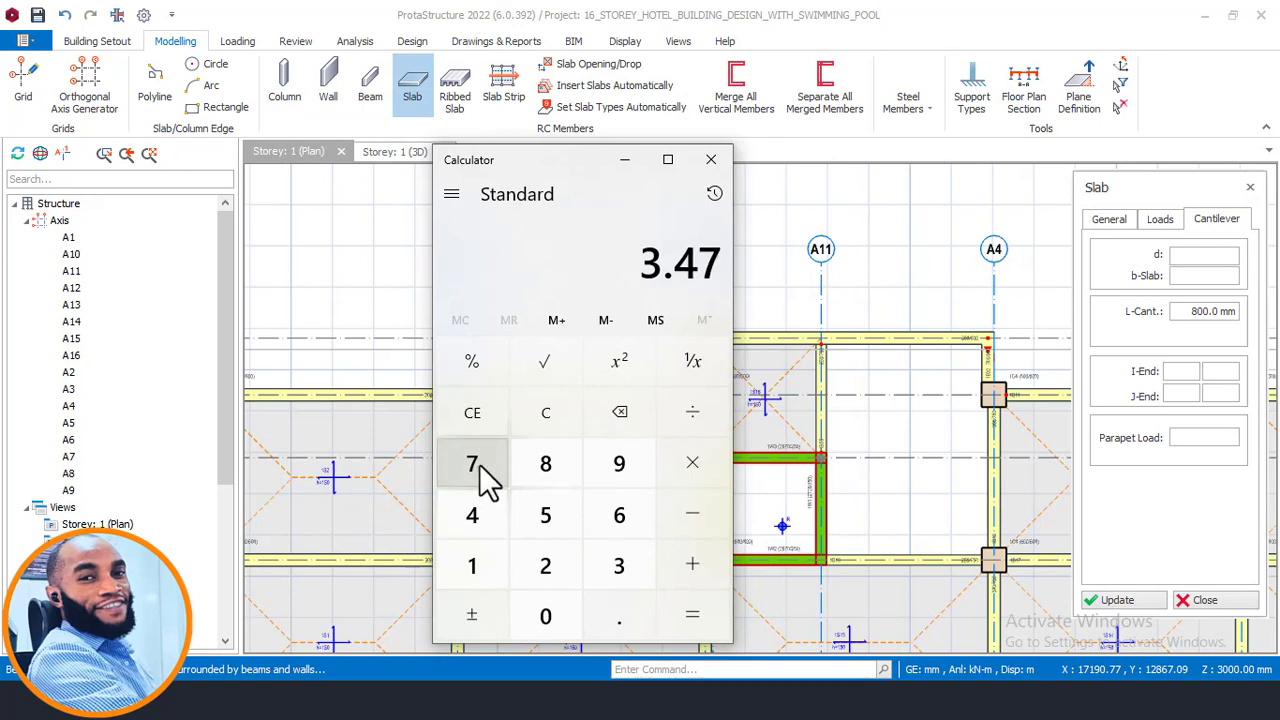
pyautogui.click(692, 465)
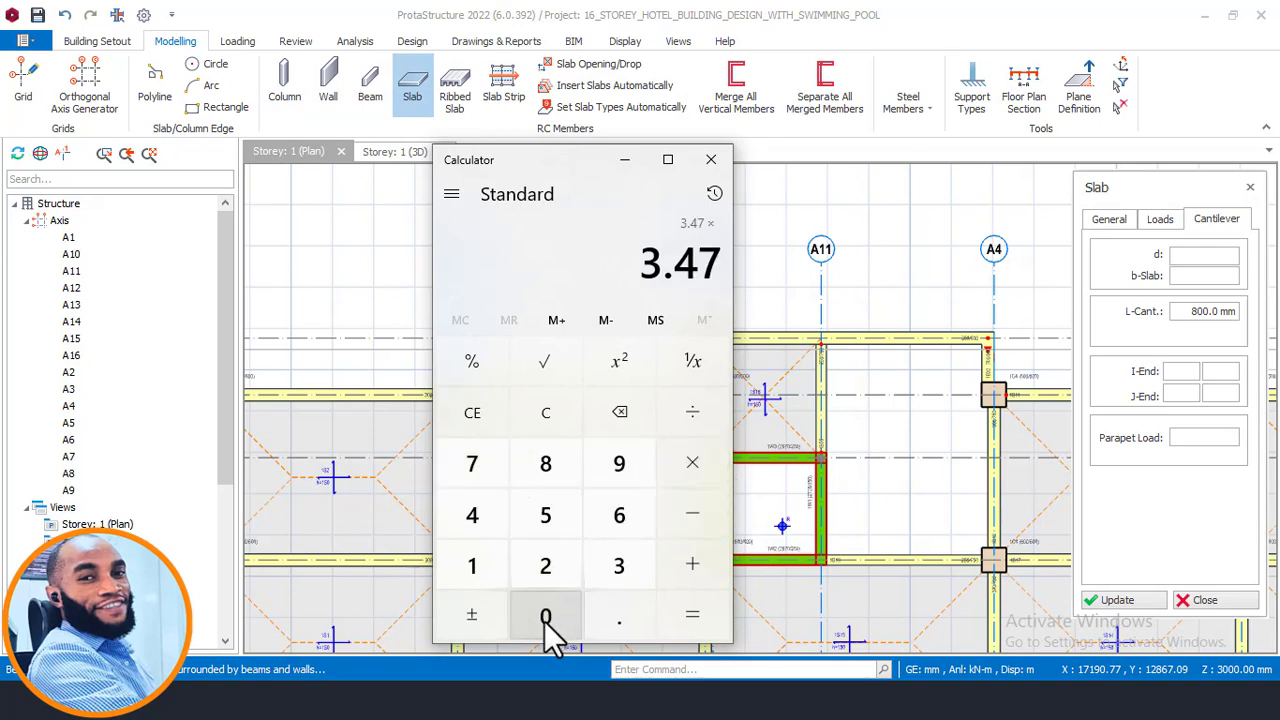
pyautogui.click(617, 562)
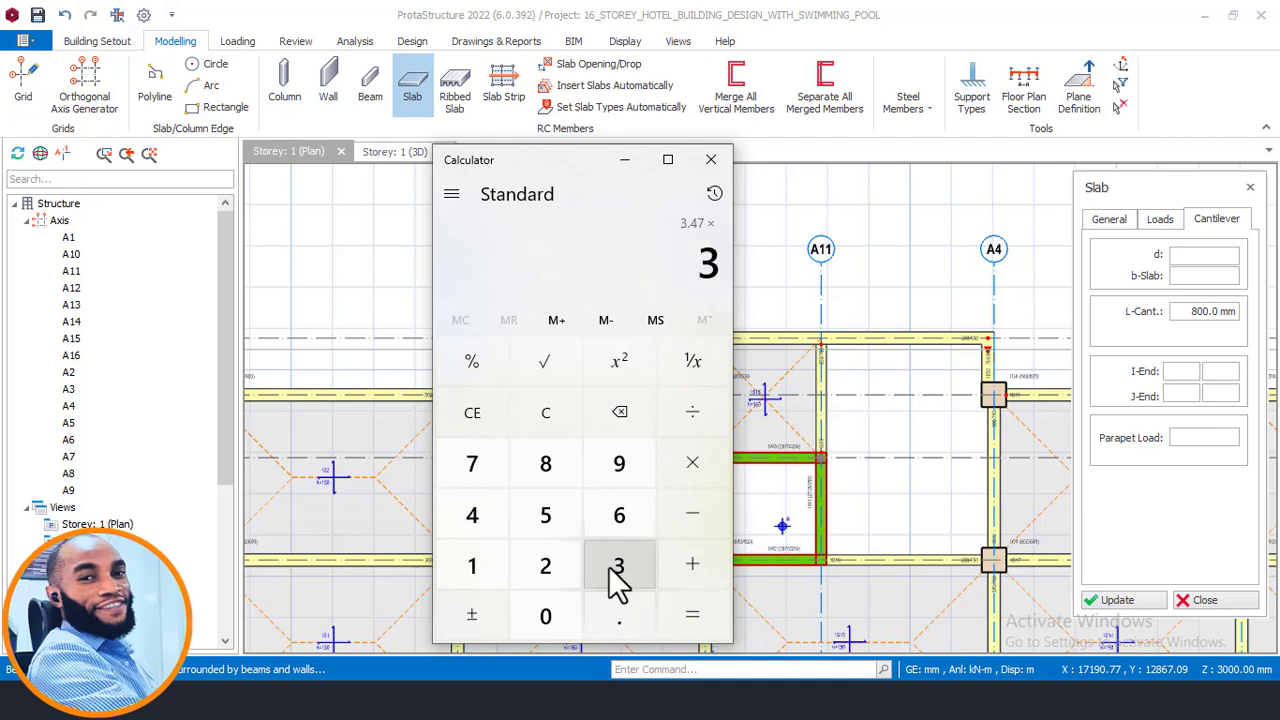
pyautogui.click(696, 467)
pyautogui.click(548, 613)
pyautogui.click(617, 616)
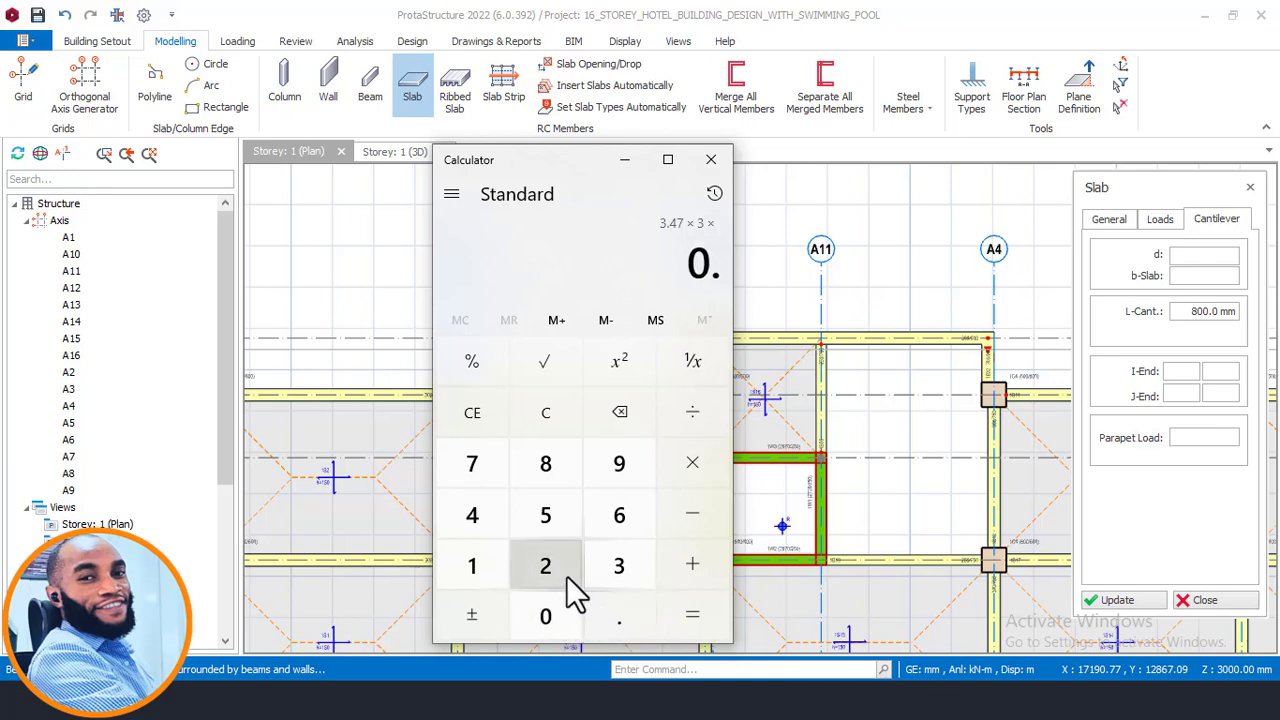
pyautogui.doubleClick(565, 574)
pyautogui.click(556, 517)
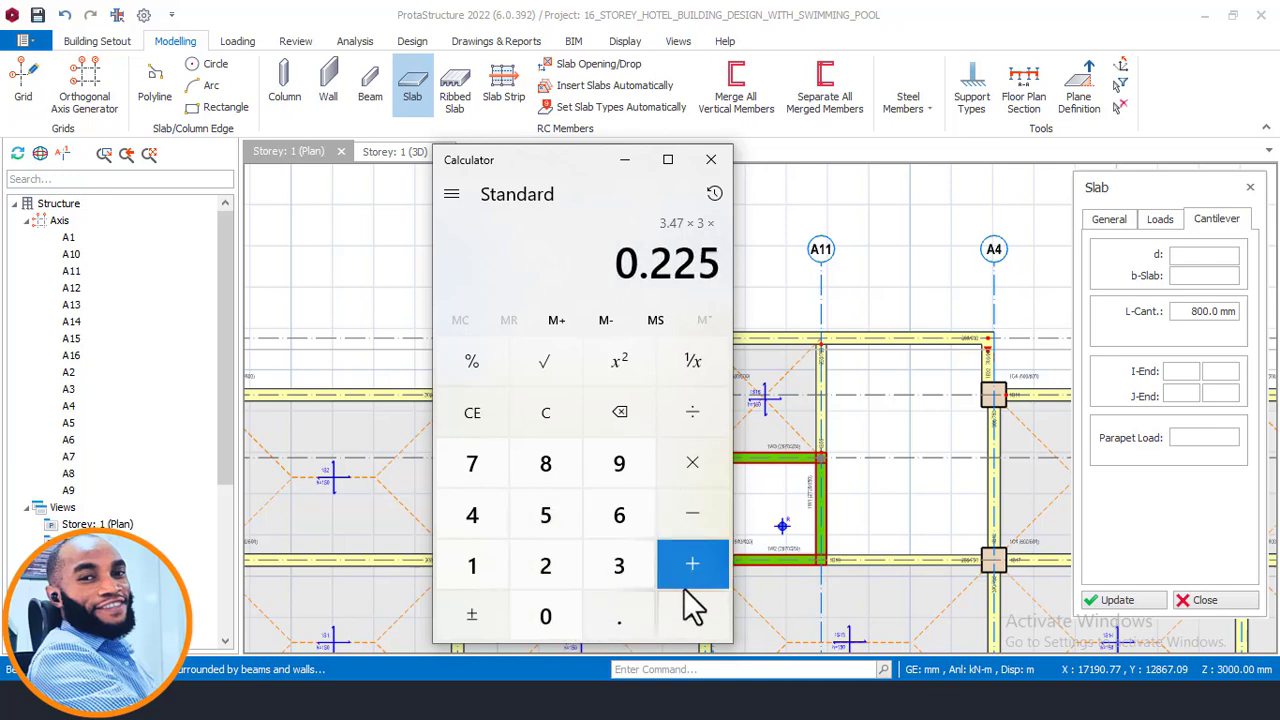
pyautogui.click(688, 610)
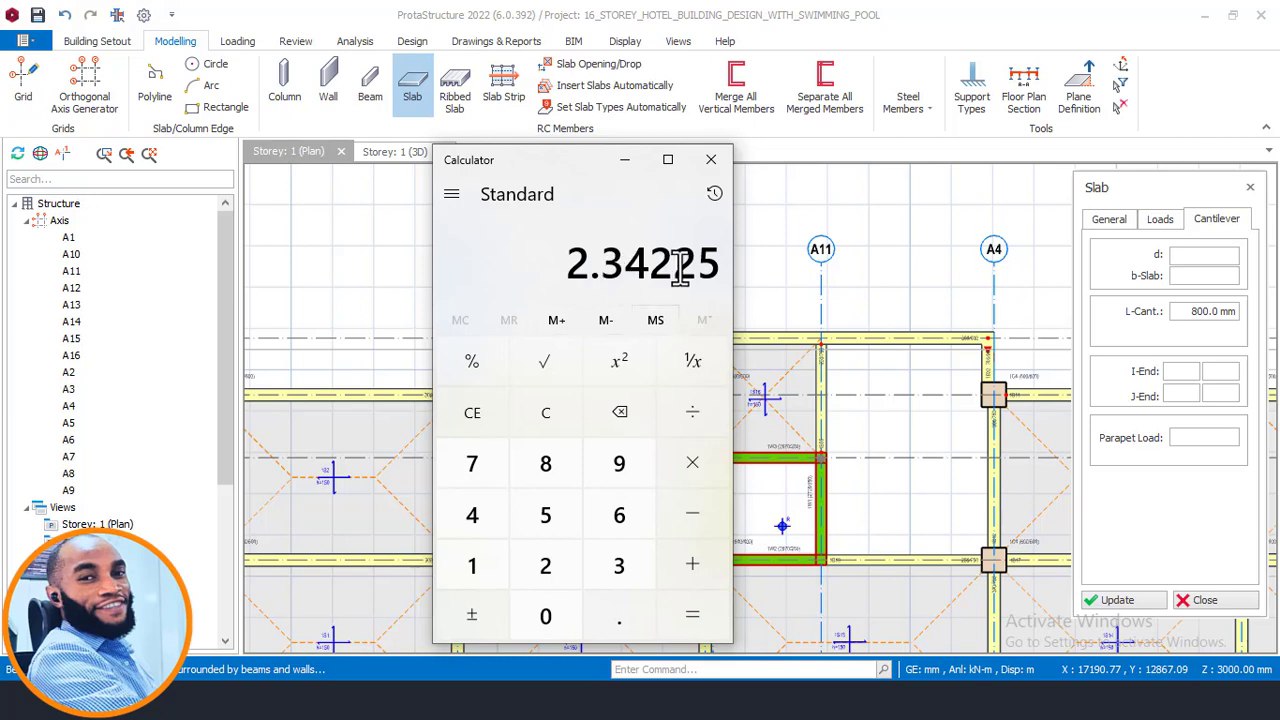
pyautogui.click(548, 414)
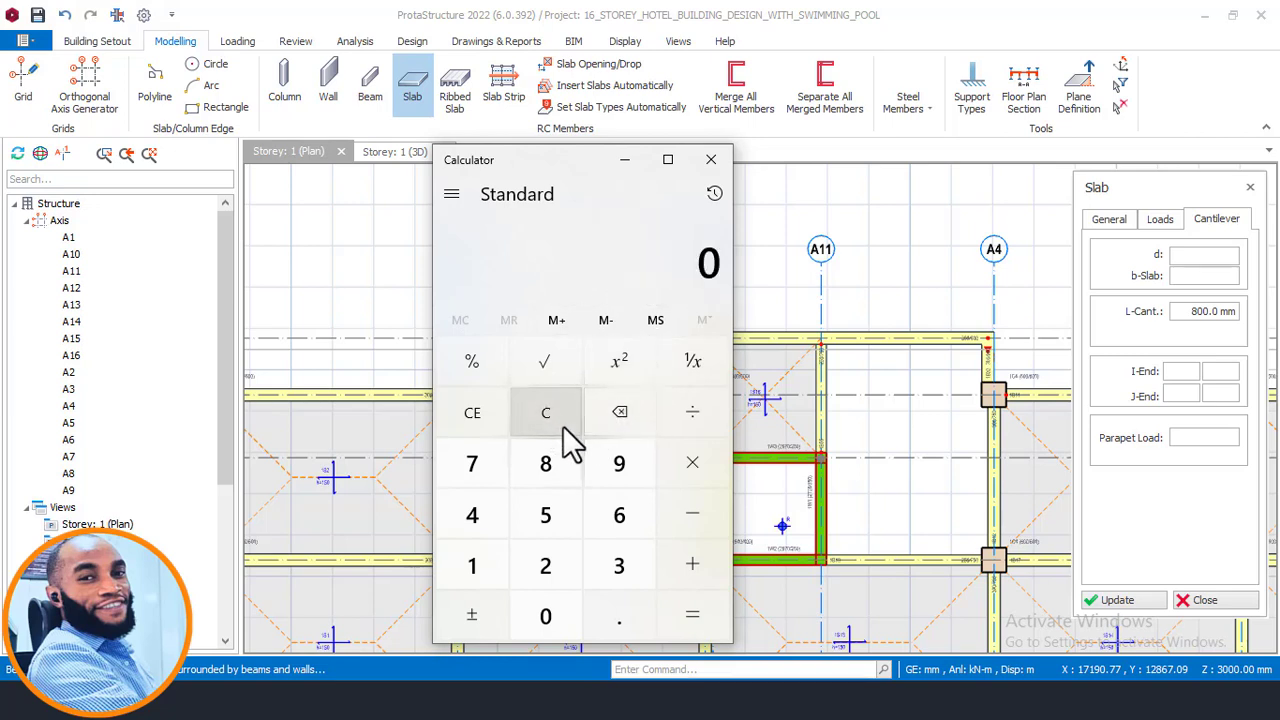
# - Multiply 3.47 by 3 again in the calculator
pyautogui.click(619, 575)
pyautogui.click(621, 610)
pyautogui.click(480, 510)
pyautogui.click(480, 472)
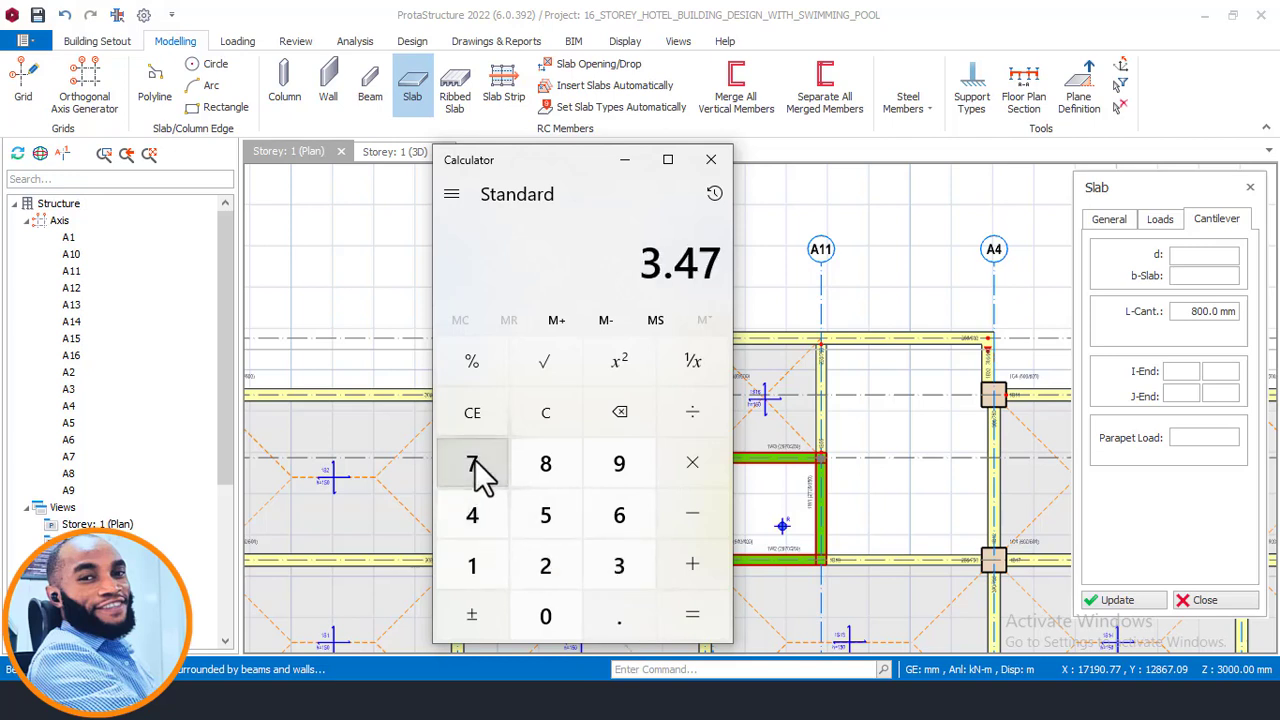
pyautogui.click(692, 463)
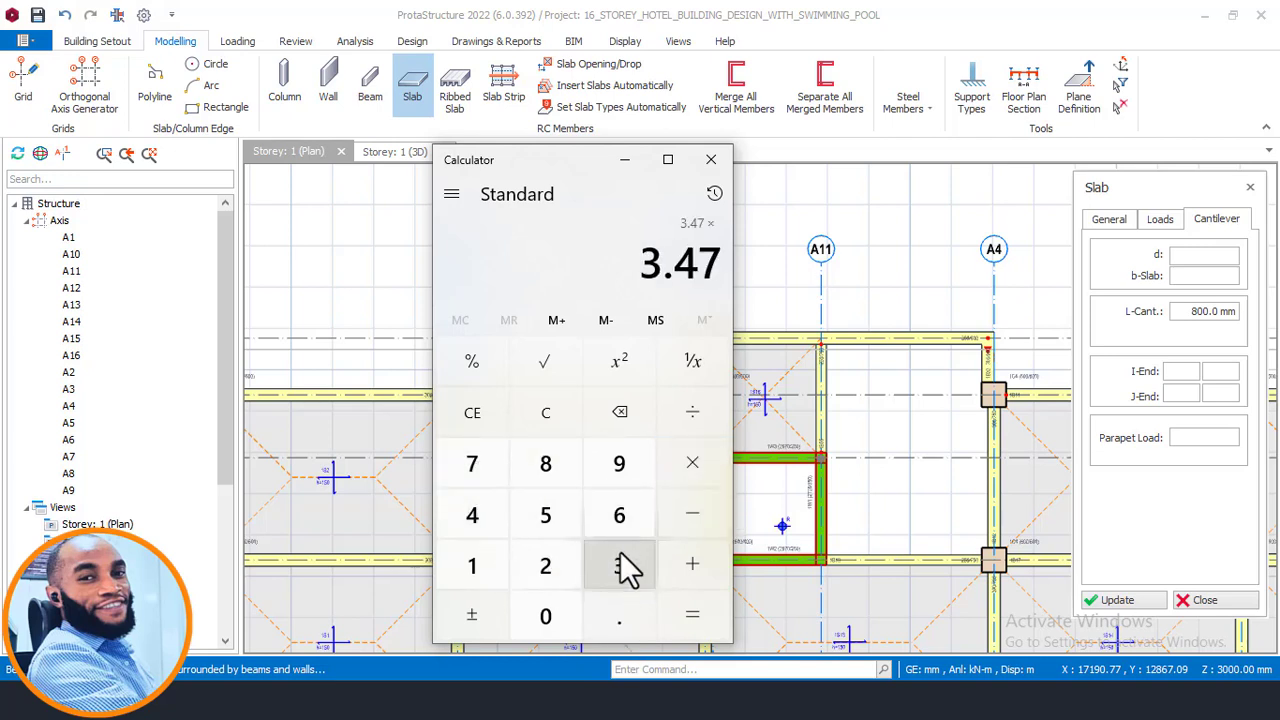
pyautogui.click(619, 566)
pyautogui.click(716, 598)
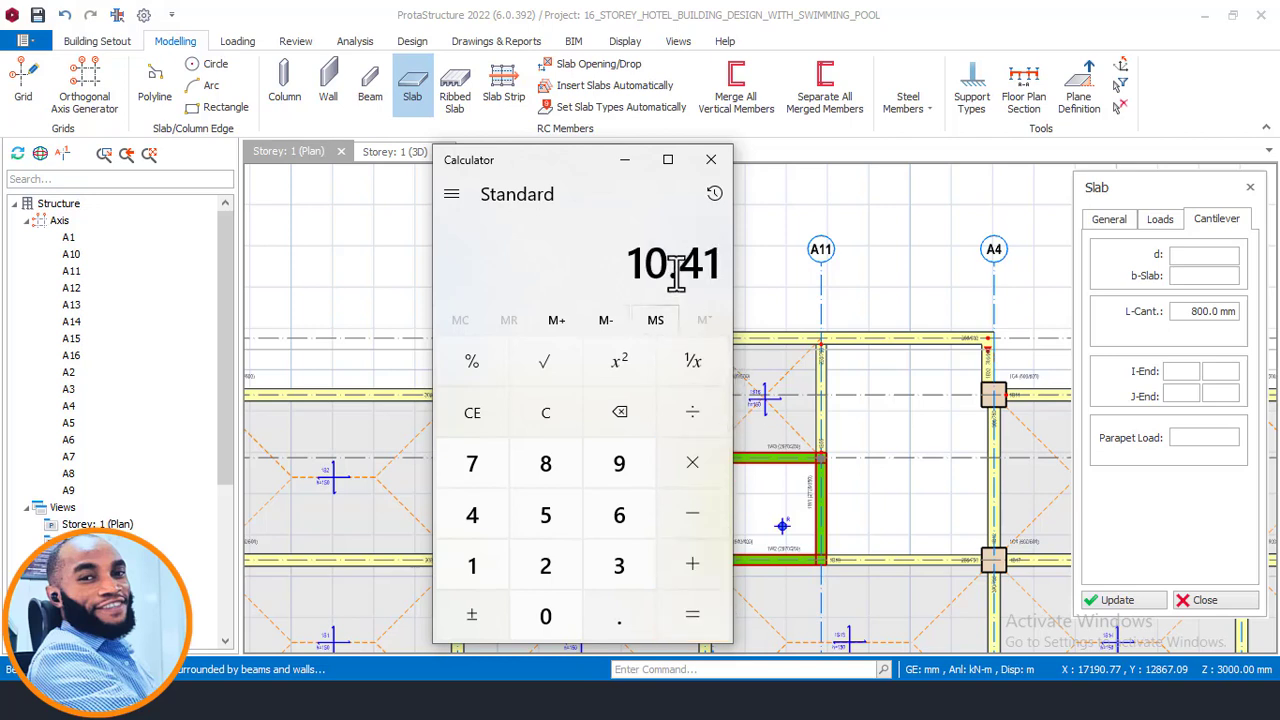
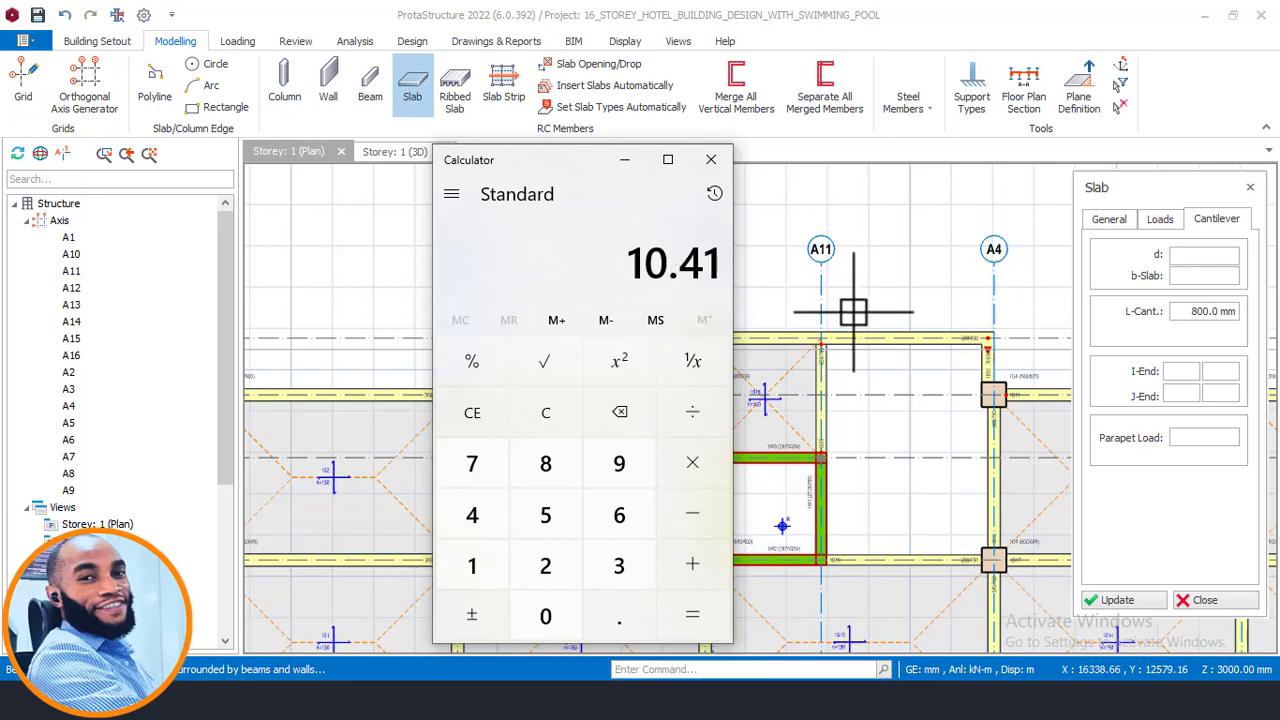
# - Switch to the AutoCAD drawing to examine the building section, then return to ProtaStructure
pyautogui.click(624, 160)
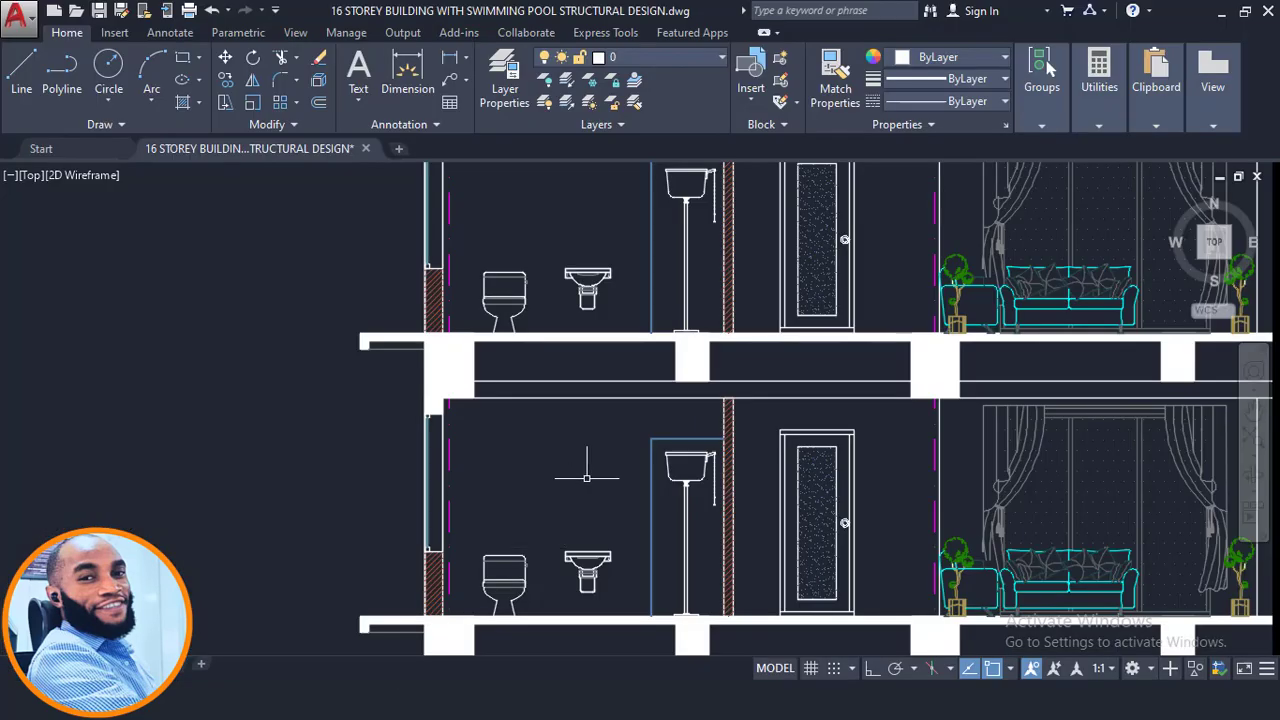
pyautogui.scroll(-2, 362, 321)
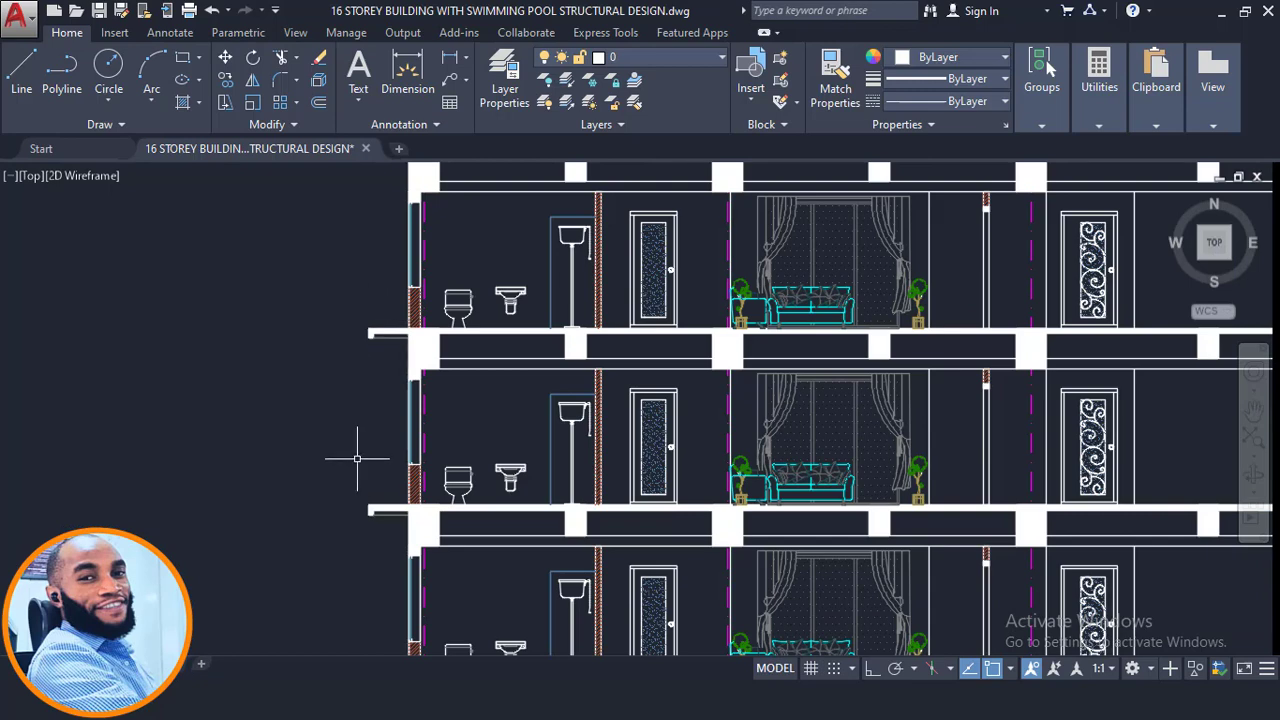
pyautogui.scroll(2, 362, 299)
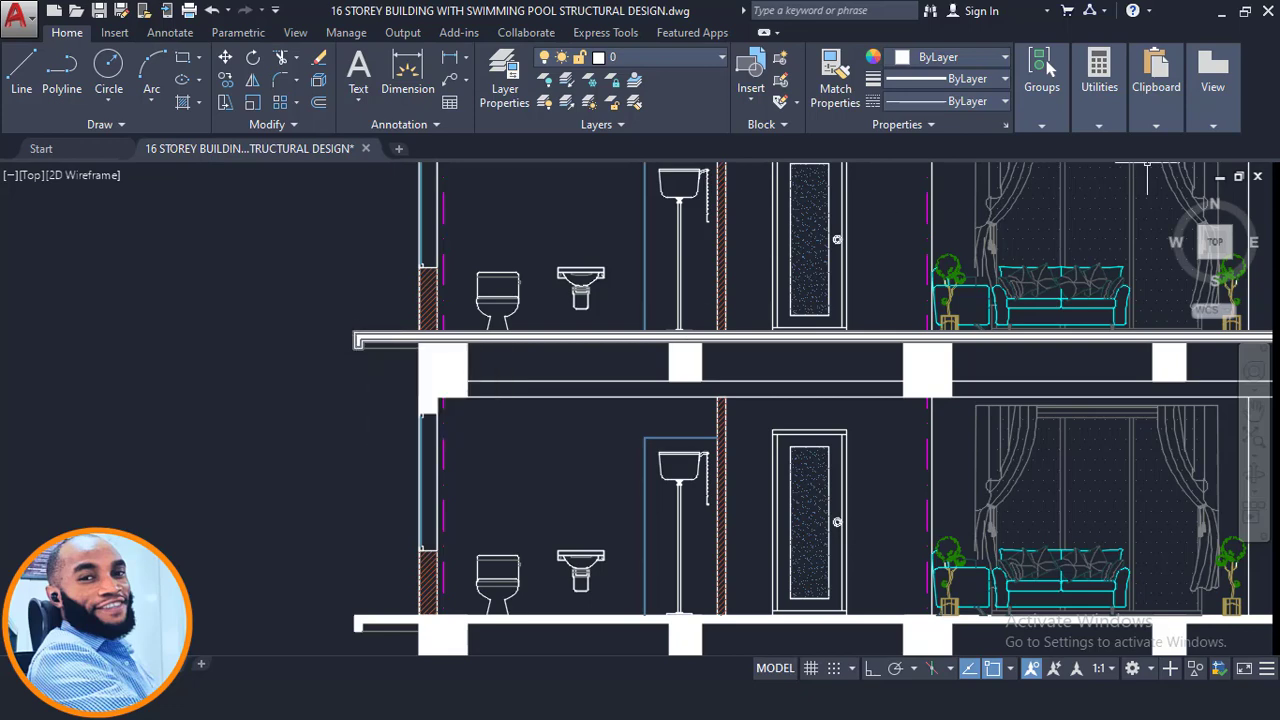
pyautogui.click(1216, 10)
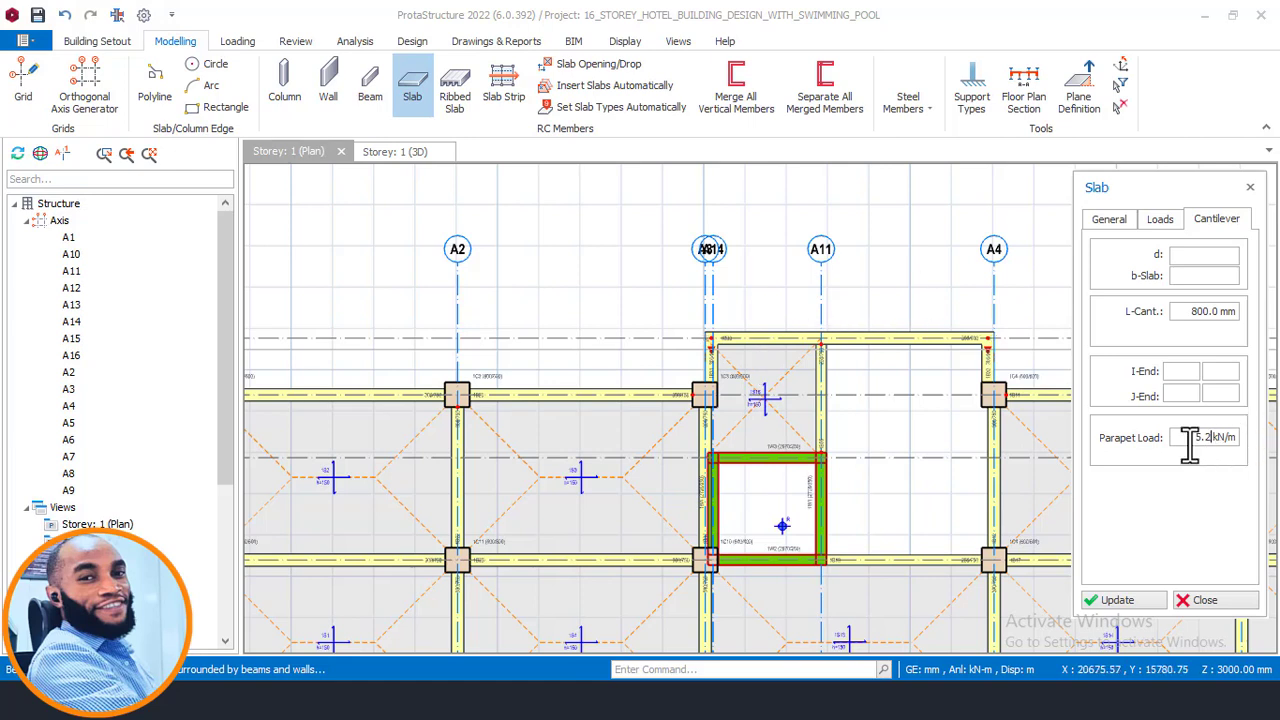
# - Set the cantilever parapet load to 5.2 kN/m and check the slab's General and Loads settings
pyautogui.scroll(-3, 850, 340)
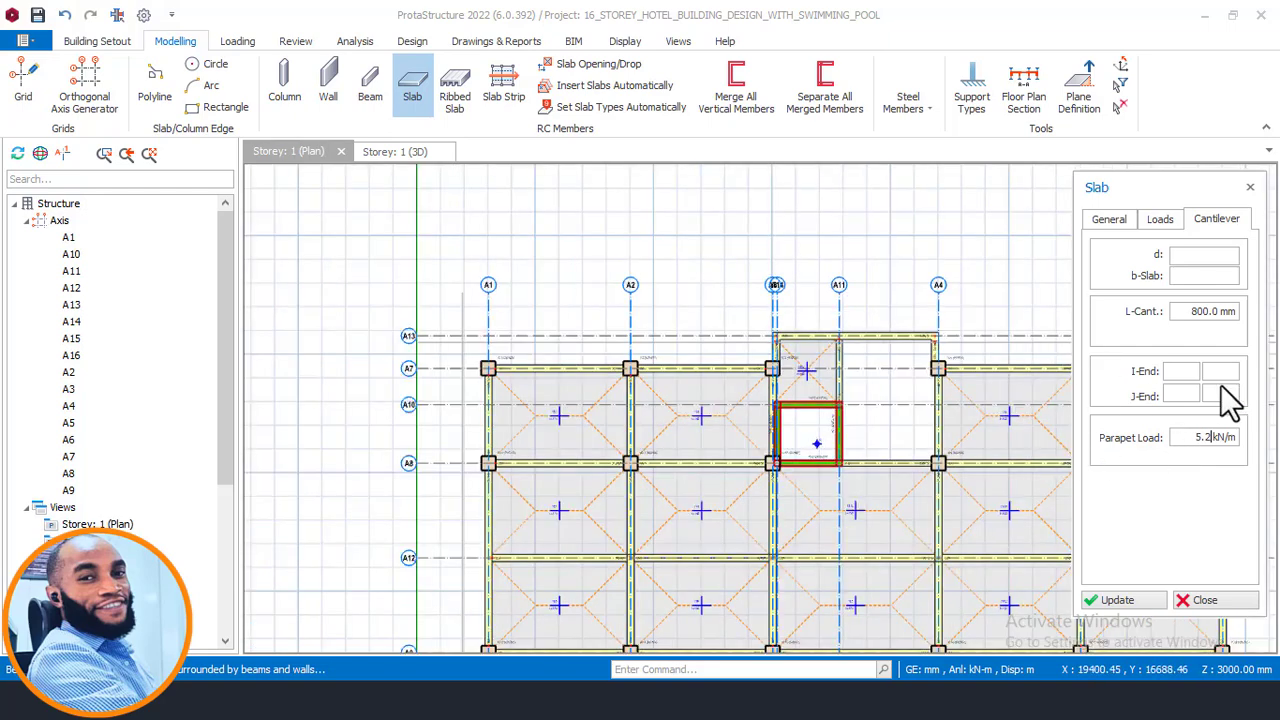
pyautogui.click(1110, 222)
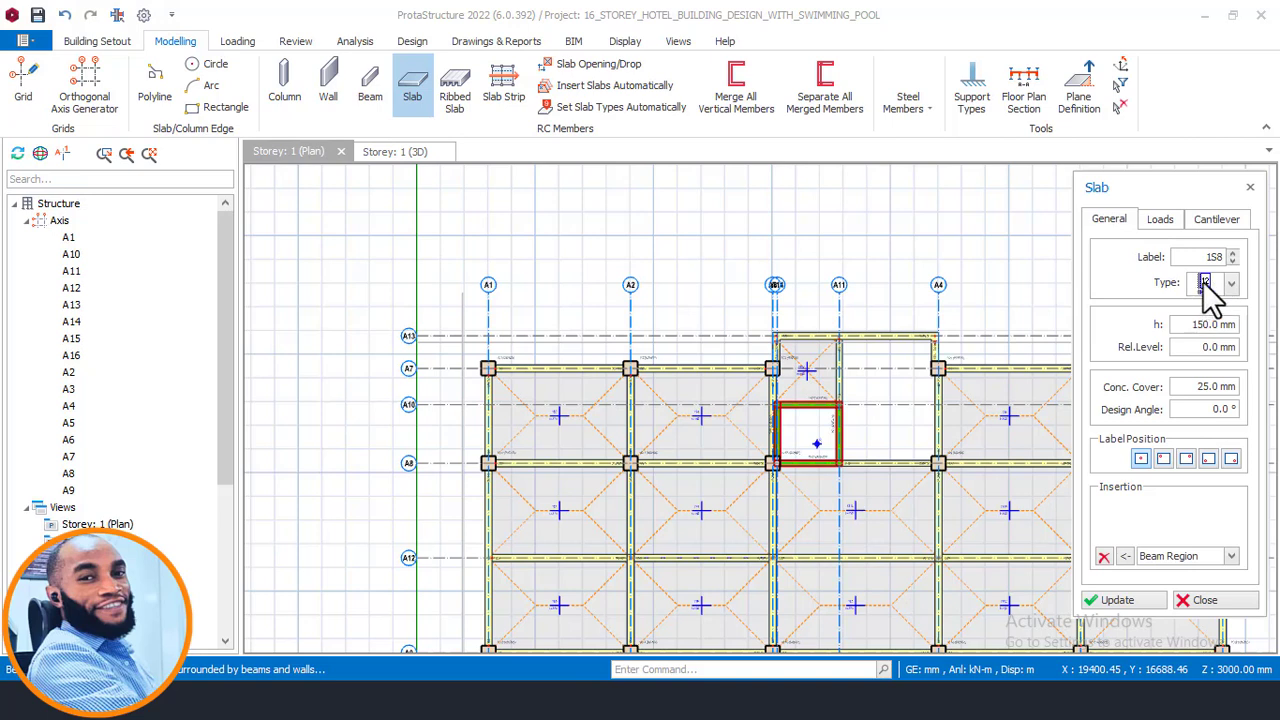
pyautogui.click(1160, 220)
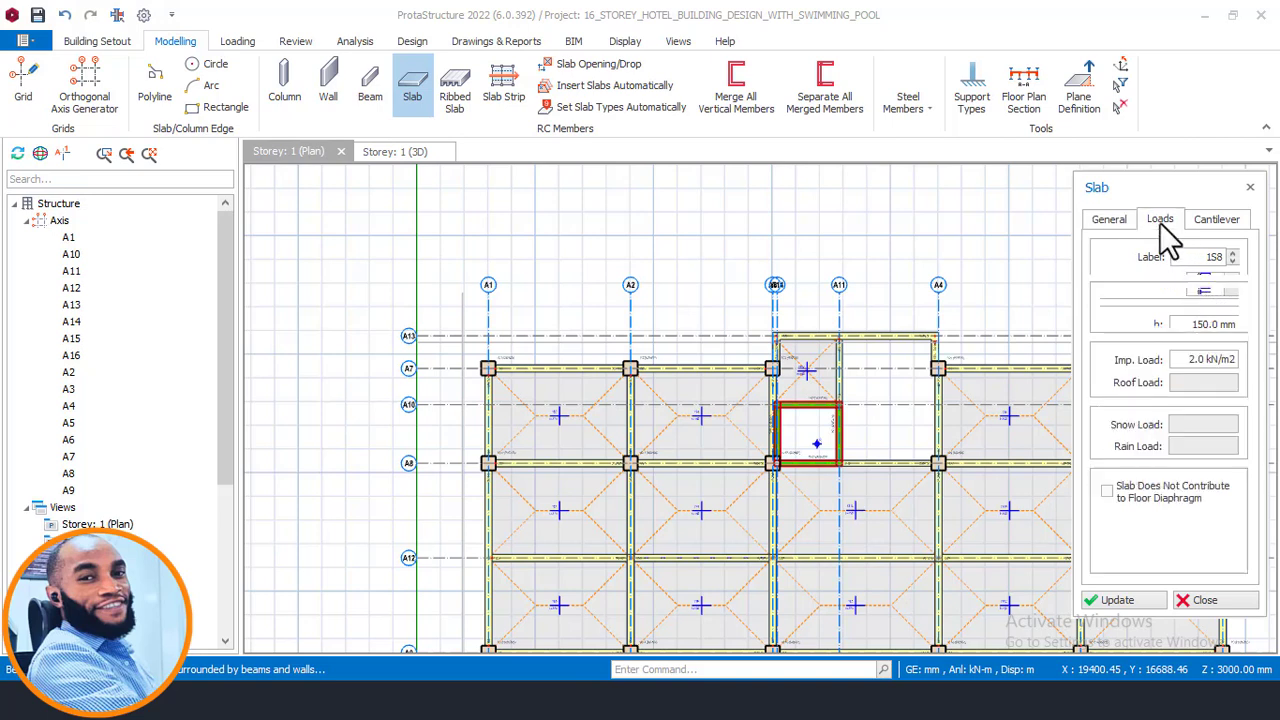
pyautogui.click(1217, 222)
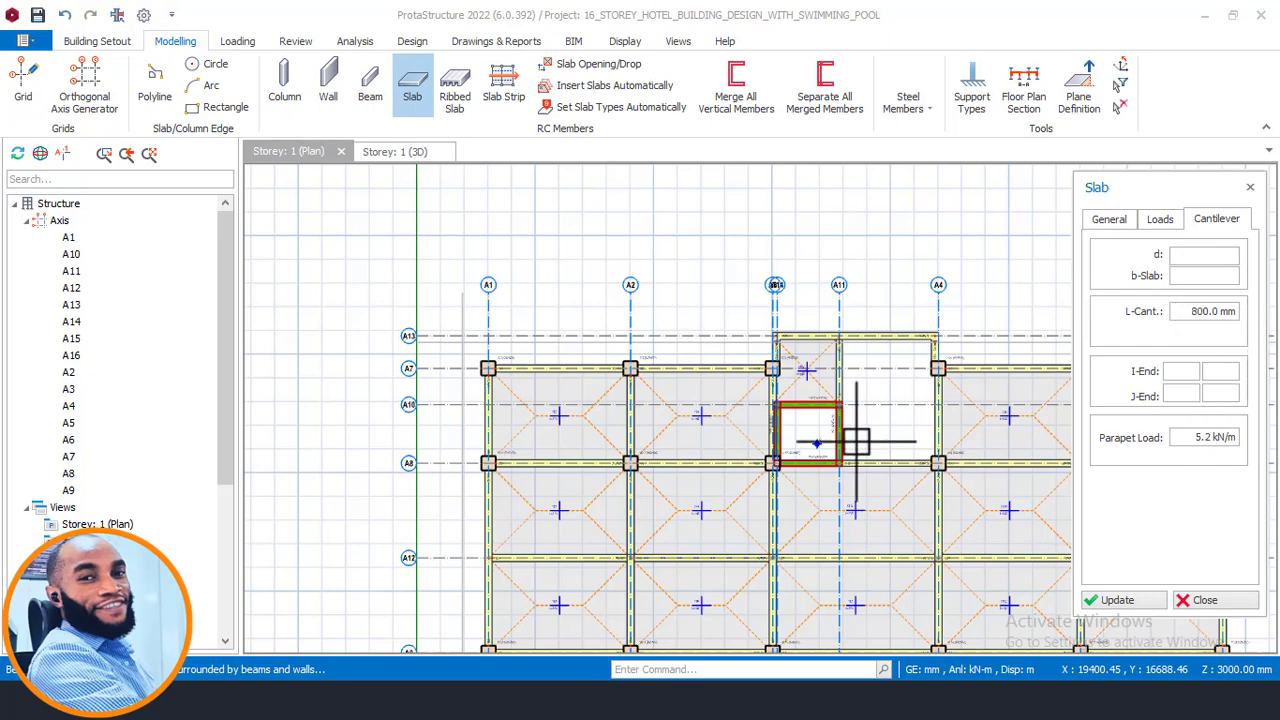
# - Insert a cantilever slab on the outer side of axis A1 between axes A7 and A8
pyautogui.scroll(1, 600, 370)
pyautogui.scroll(1, 521, 402)
pyautogui.scroll(3, 524, 380)
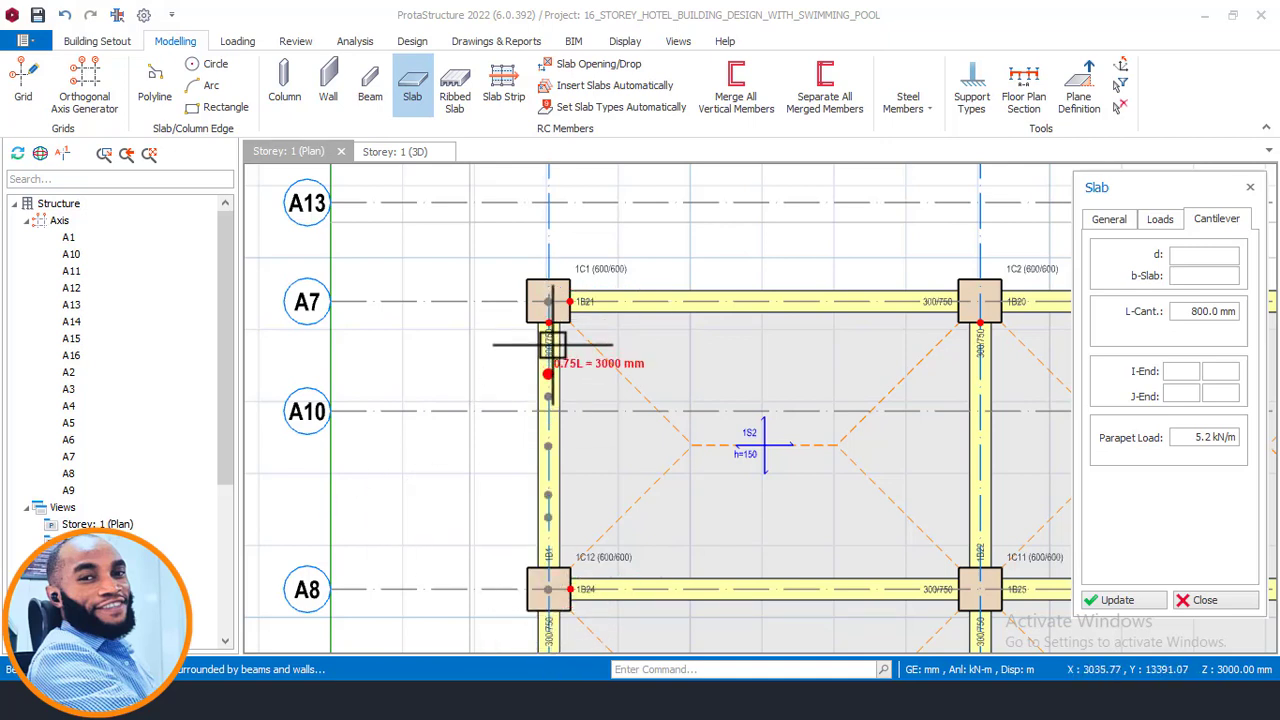
pyautogui.click(548, 301)
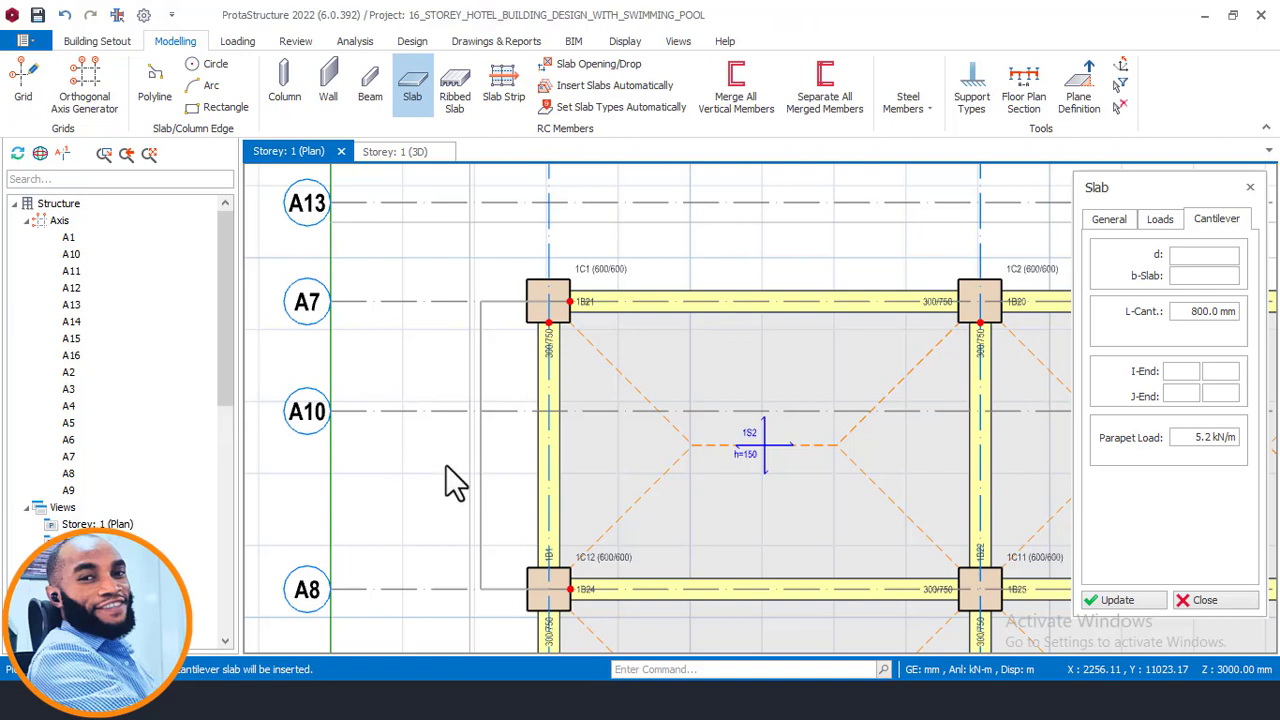
pyautogui.click(552, 413)
pyautogui.scroll(-3, 613, 360)
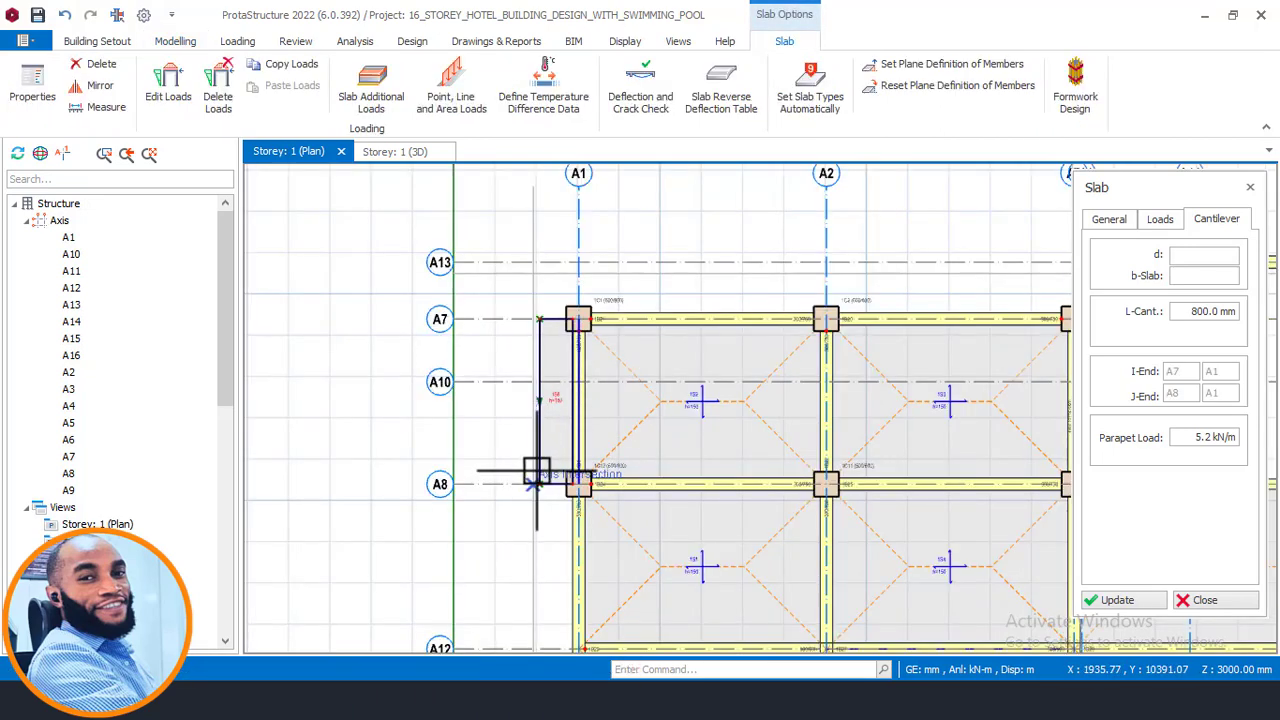
# - Zoom in to inspect the parapet load shown on the new cantilever slab
pyautogui.scroll(4, 536, 482)
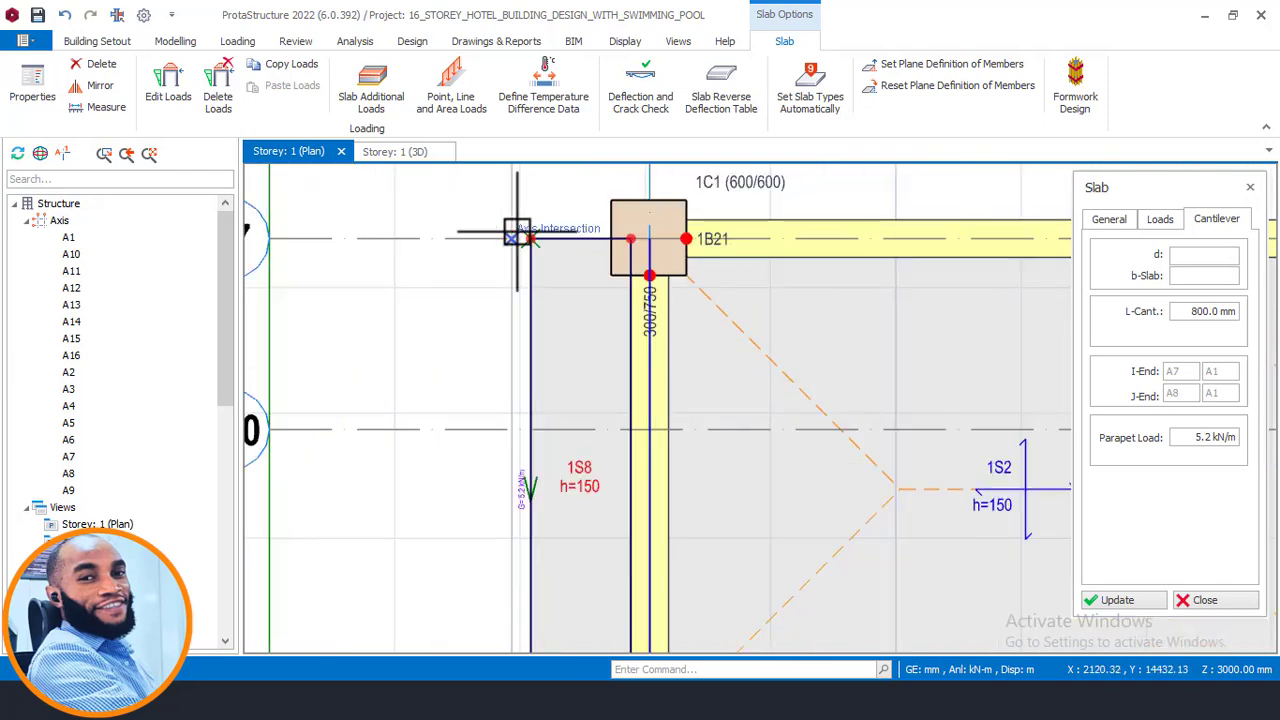
pyautogui.scroll(1, 507, 226)
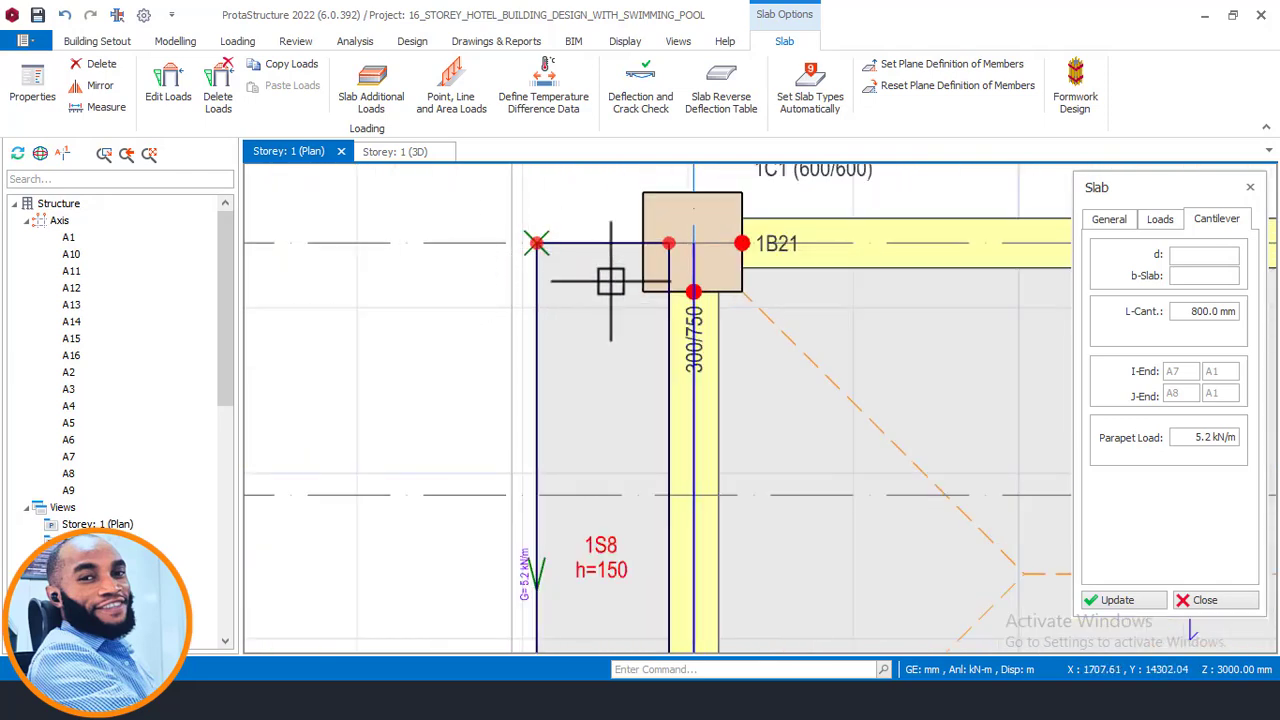
pyautogui.scroll(-3, 526, 243)
pyautogui.scroll(2, 531, 380)
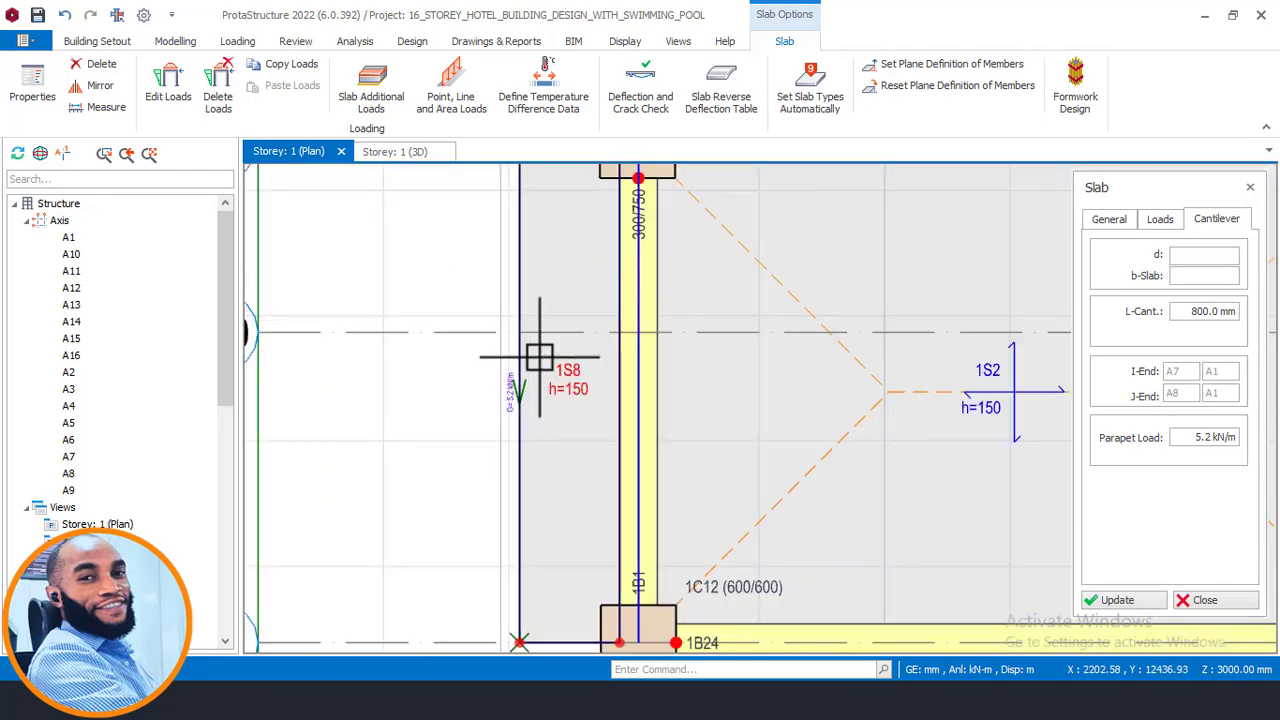
pyautogui.scroll(-2, 538, 357)
pyautogui.scroll(2, 533, 193)
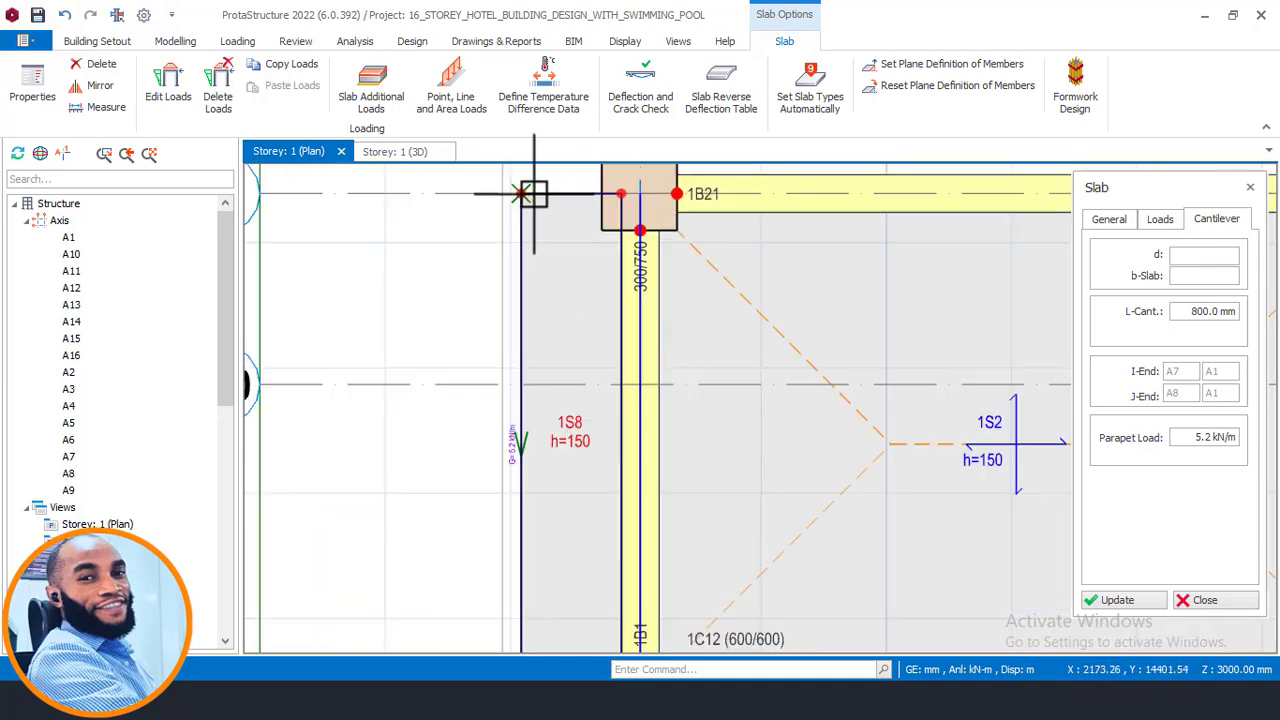
pyautogui.scroll(2, 514, 450)
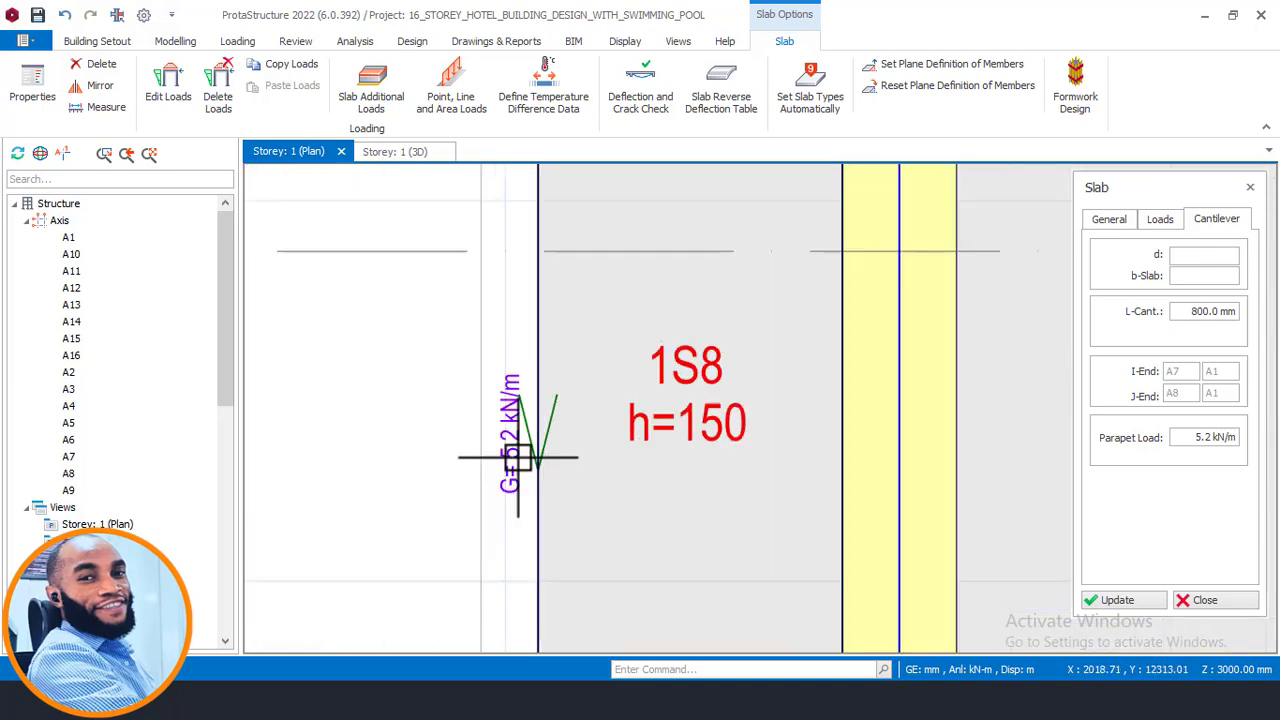
pyautogui.scroll(2, 518, 457)
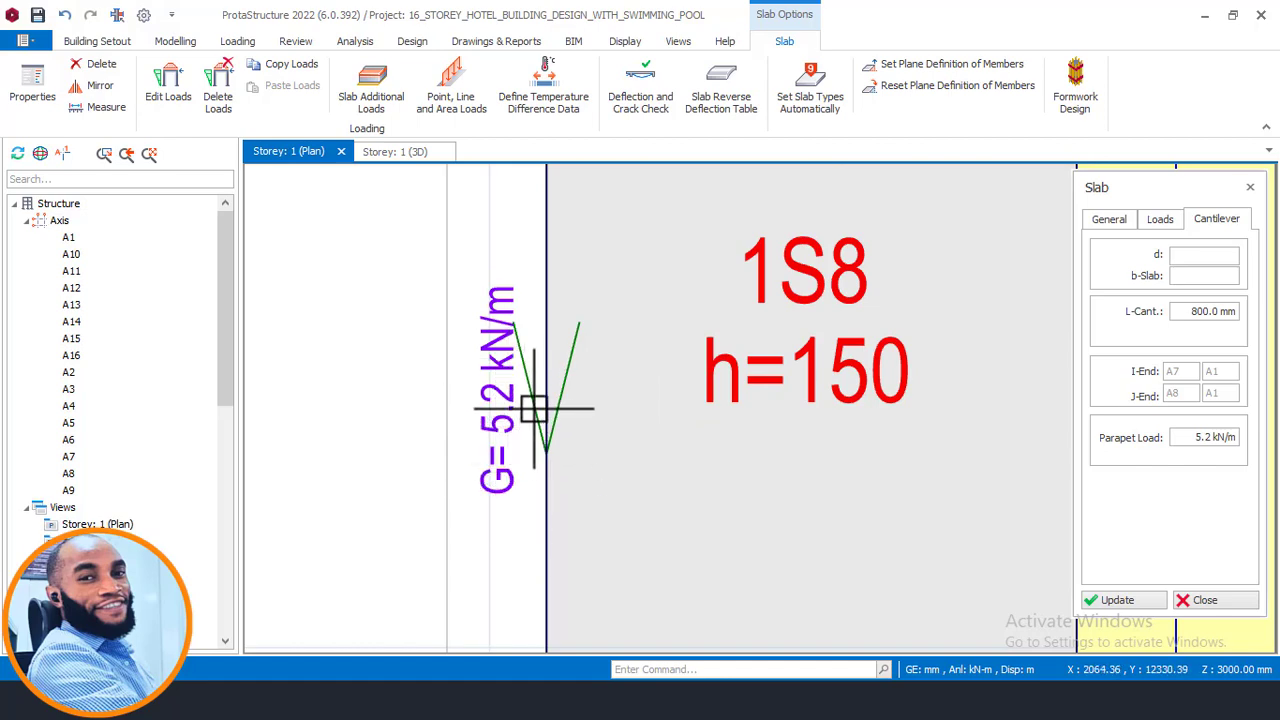
pyautogui.scroll(-4, 620, 280)
# - Insert a cantilever slab on the outer side of axis A1 between axes A8 and A9
pyautogui.moveTo(704, 500); pyautogui.dragTo(677, 371, button='middle')
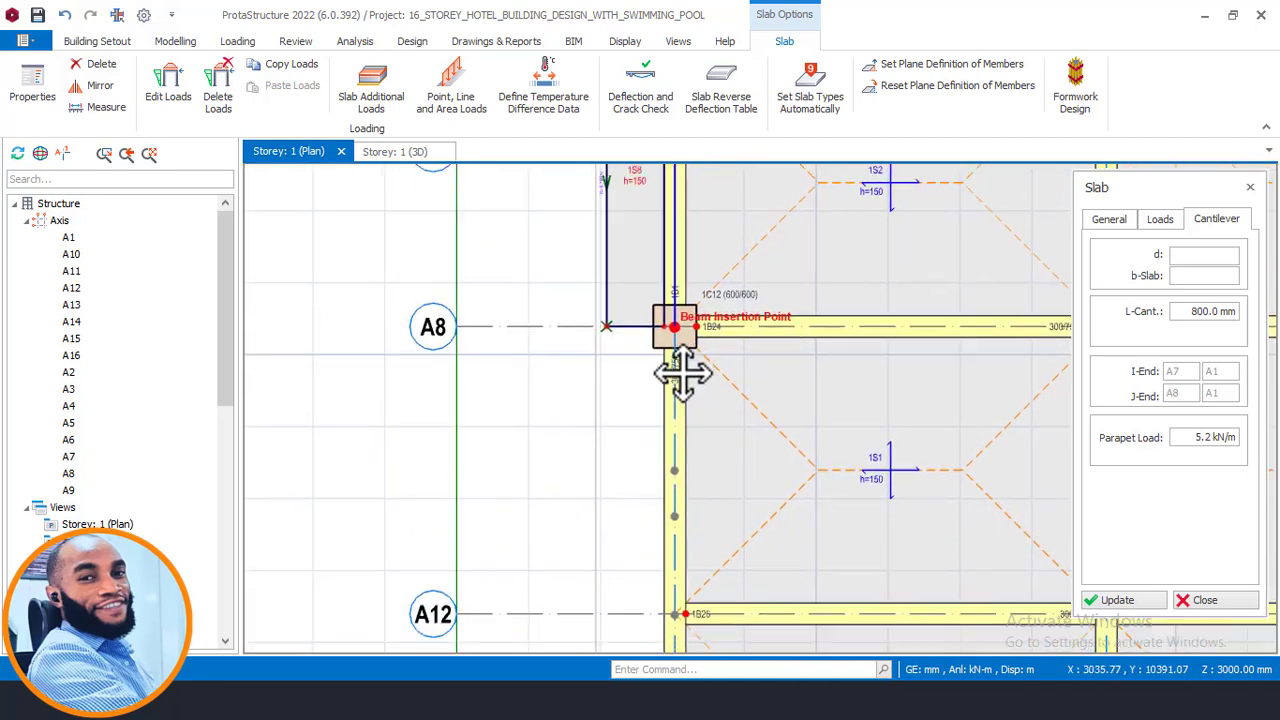
pyautogui.scroll(3, 671, 300)
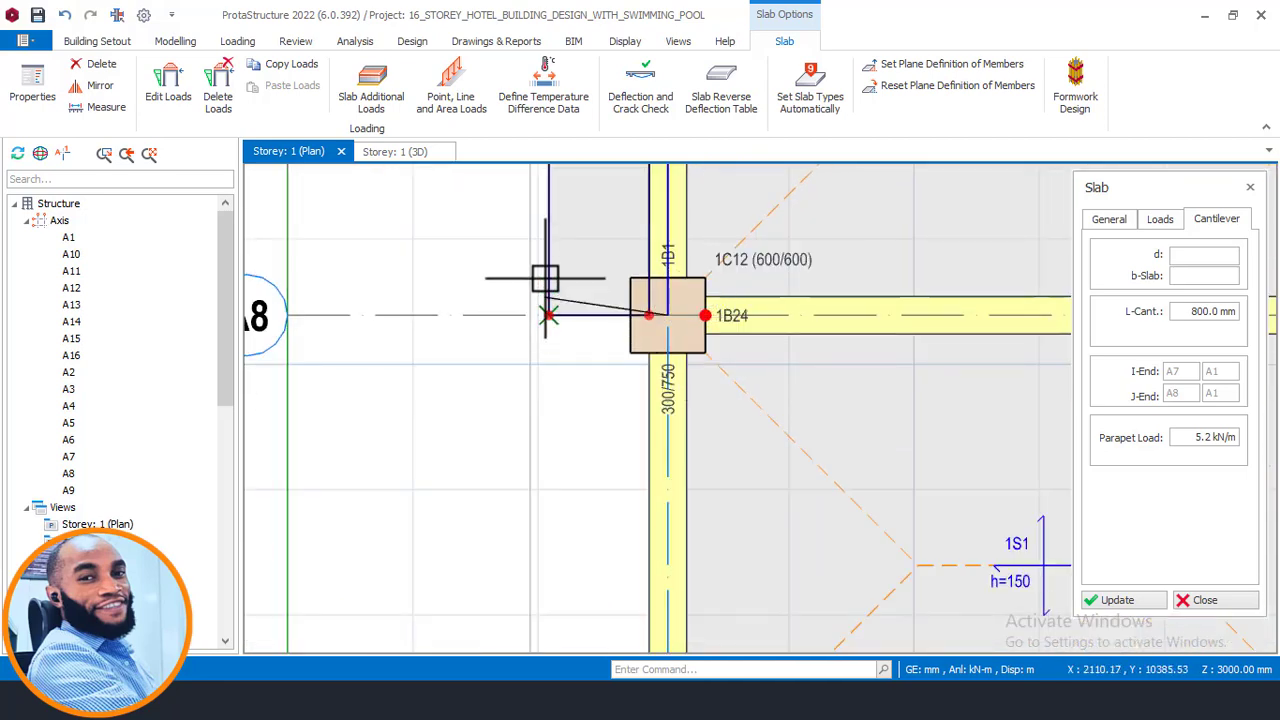
pyautogui.scroll(-4, 543, 277)
pyautogui.scroll(3, 620, 607)
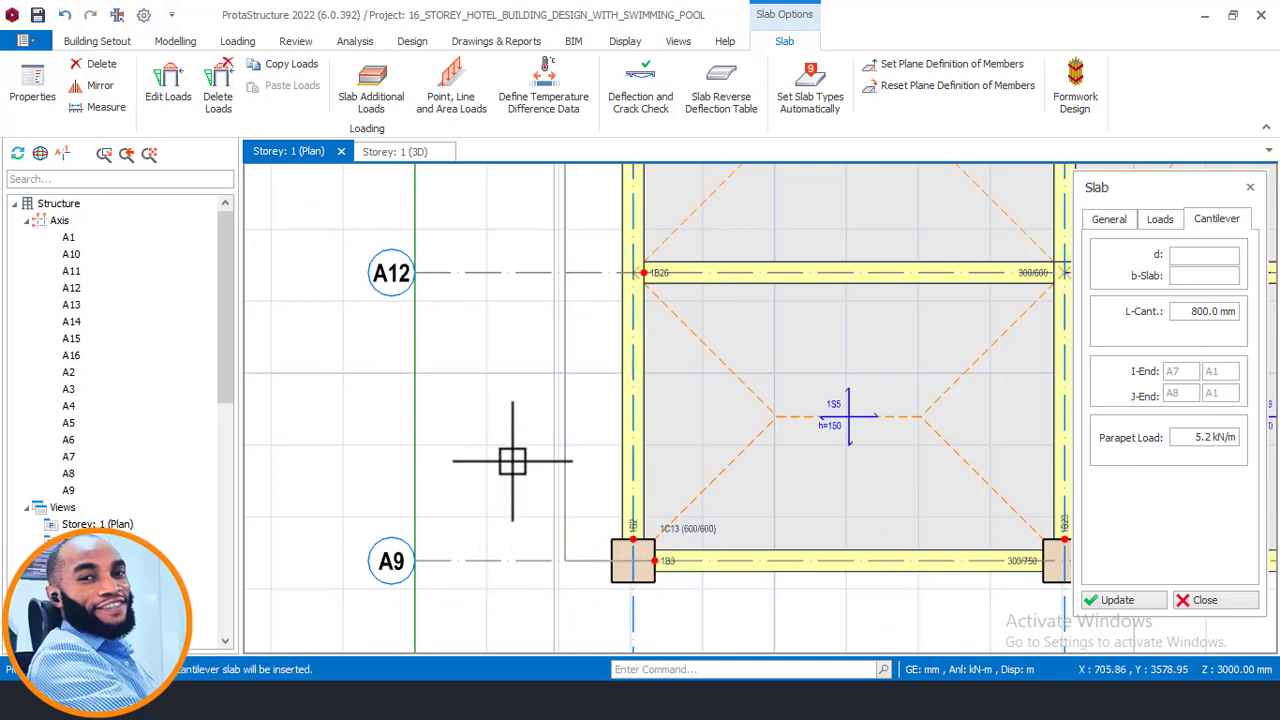
pyautogui.scroll(-5, 494, 466)
pyautogui.scroll(3, 601, 259)
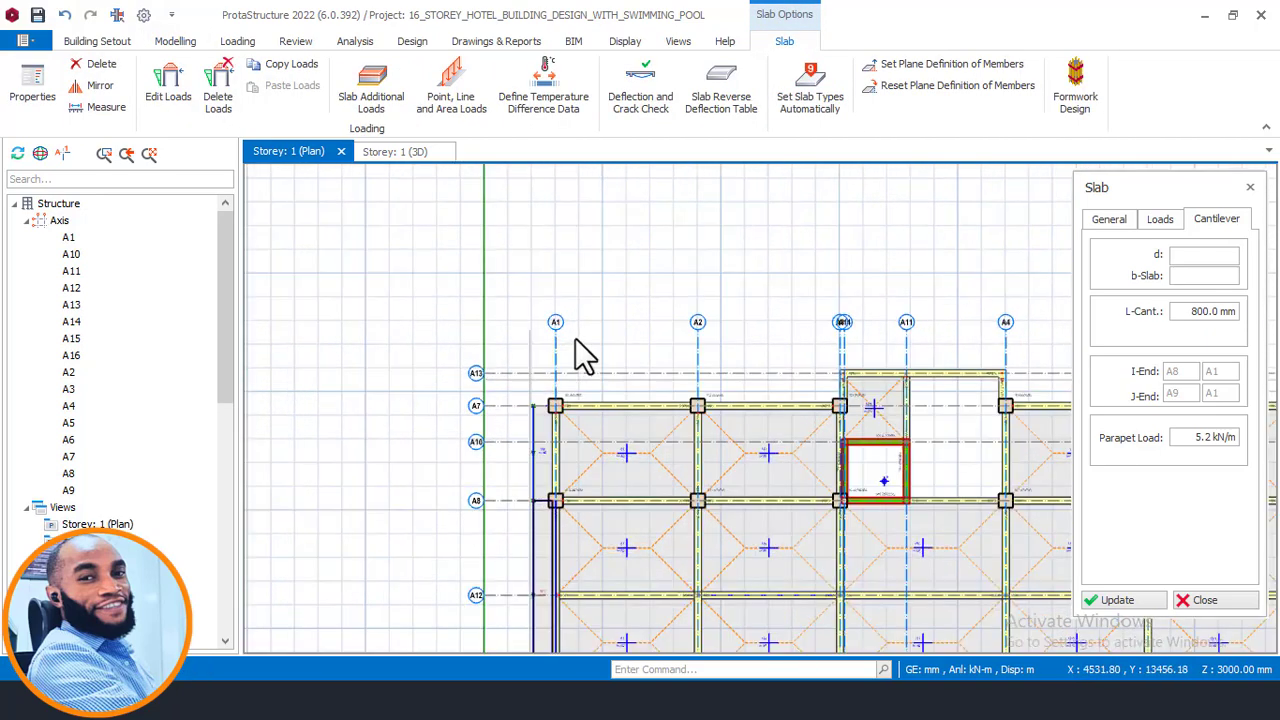
pyautogui.scroll(3, 686, 534)
# - Insert a cantilever slab on the outer side of axis A7 between axes A1 and A2
pyautogui.click(391, 410)
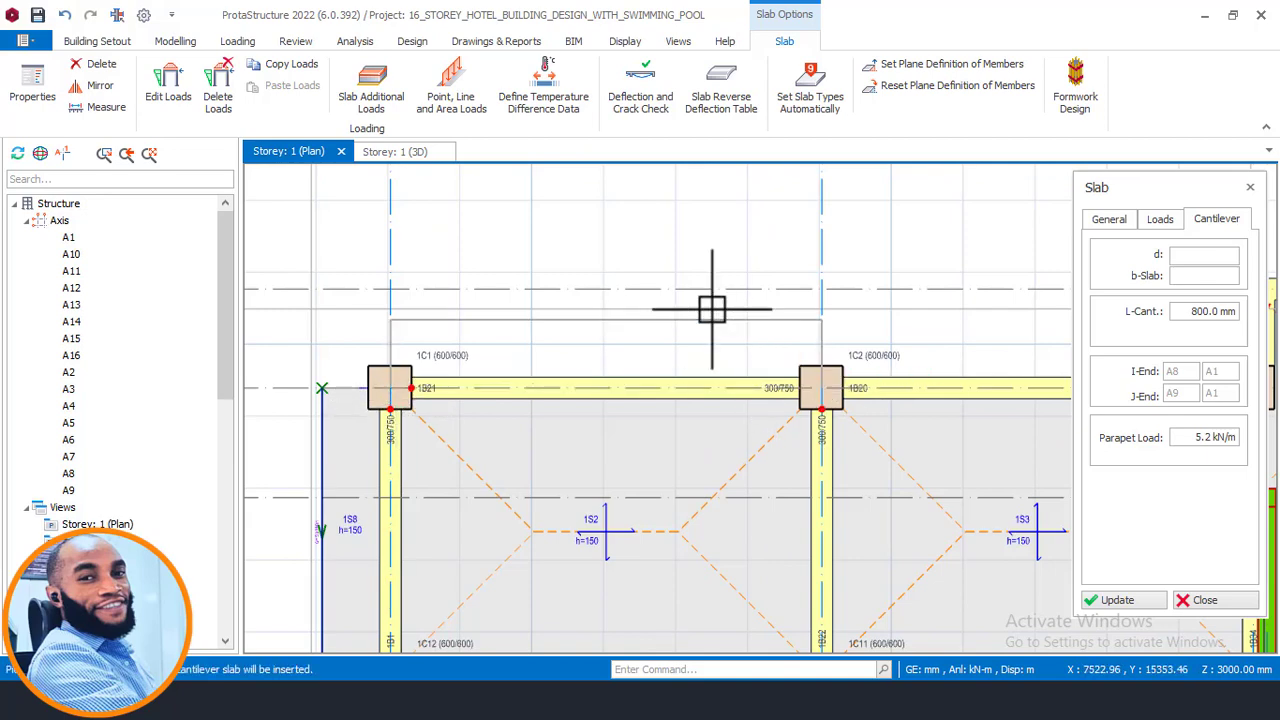
pyautogui.click(543, 229)
pyautogui.scroll(-1, 209, 394)
pyautogui.scroll(2, 838, 388)
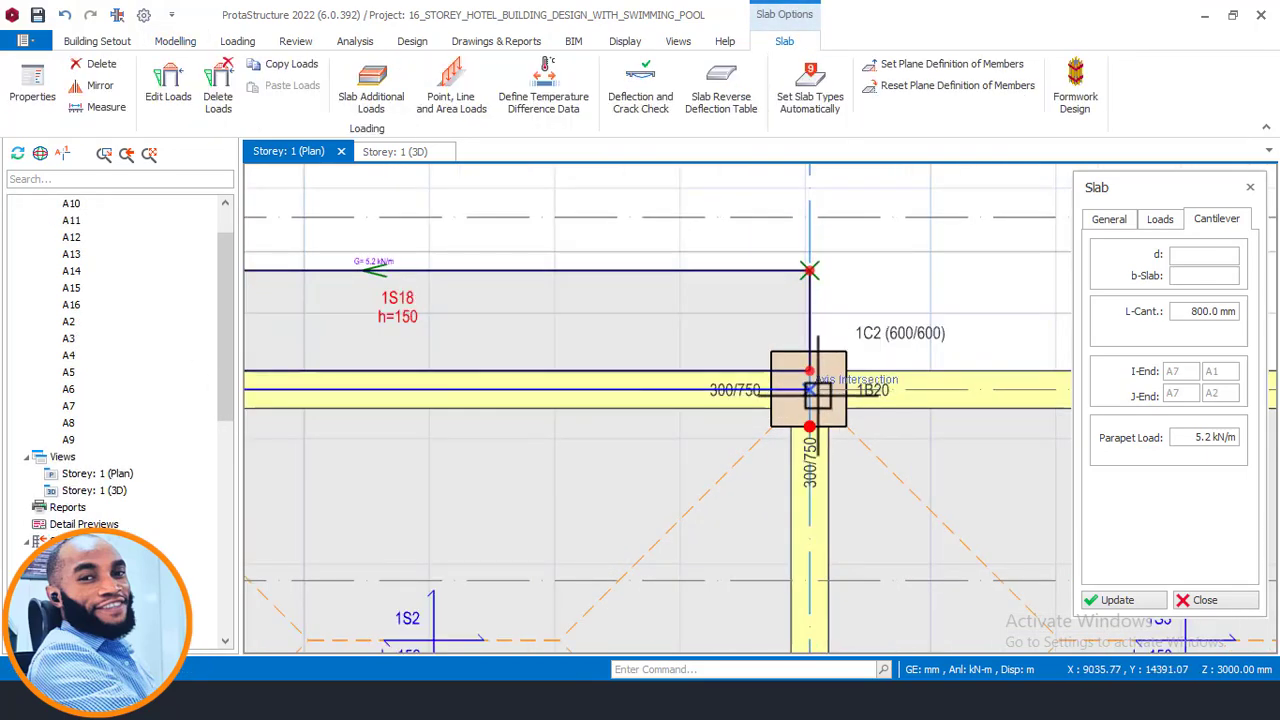
pyautogui.scroll(-4, 523, 314)
pyautogui.scroll(3, 1003, 355)
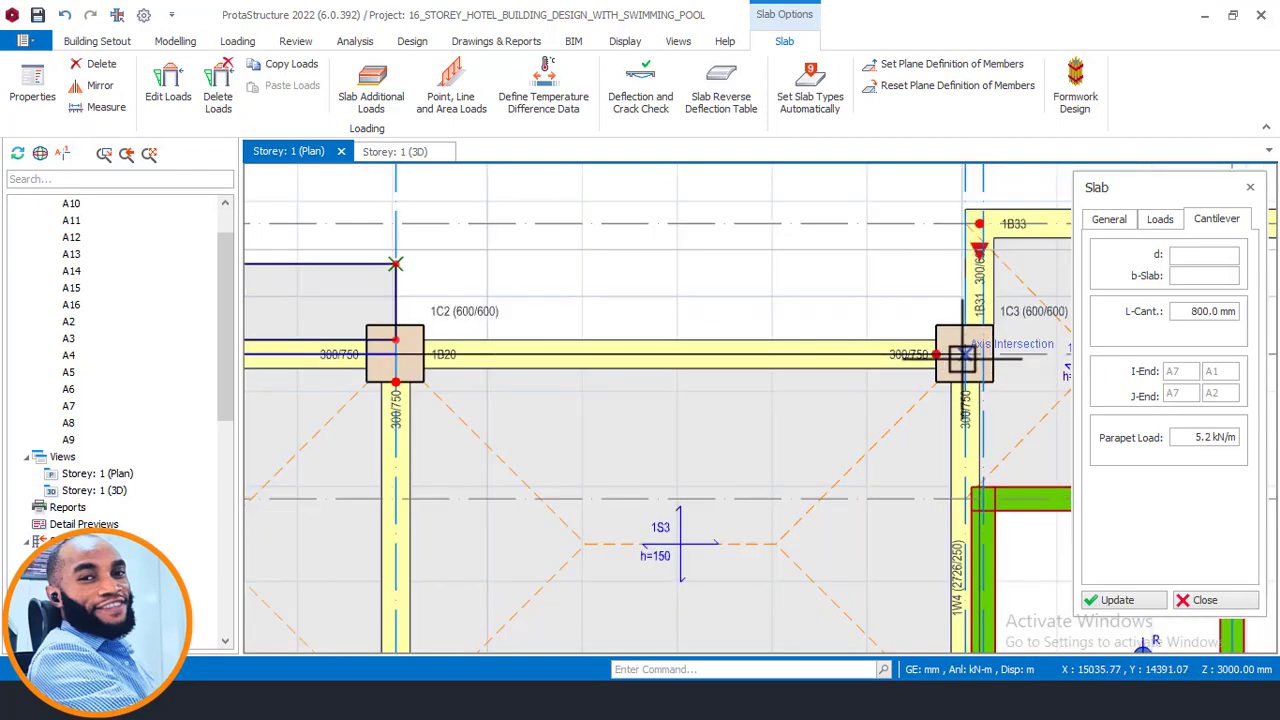
# - Insert a cantilever slab on the outer side of axis A7 between axes A2 and A3
pyautogui.click(964, 345)
pyautogui.click(900, 257)
pyautogui.scroll(-4, 363, 355)
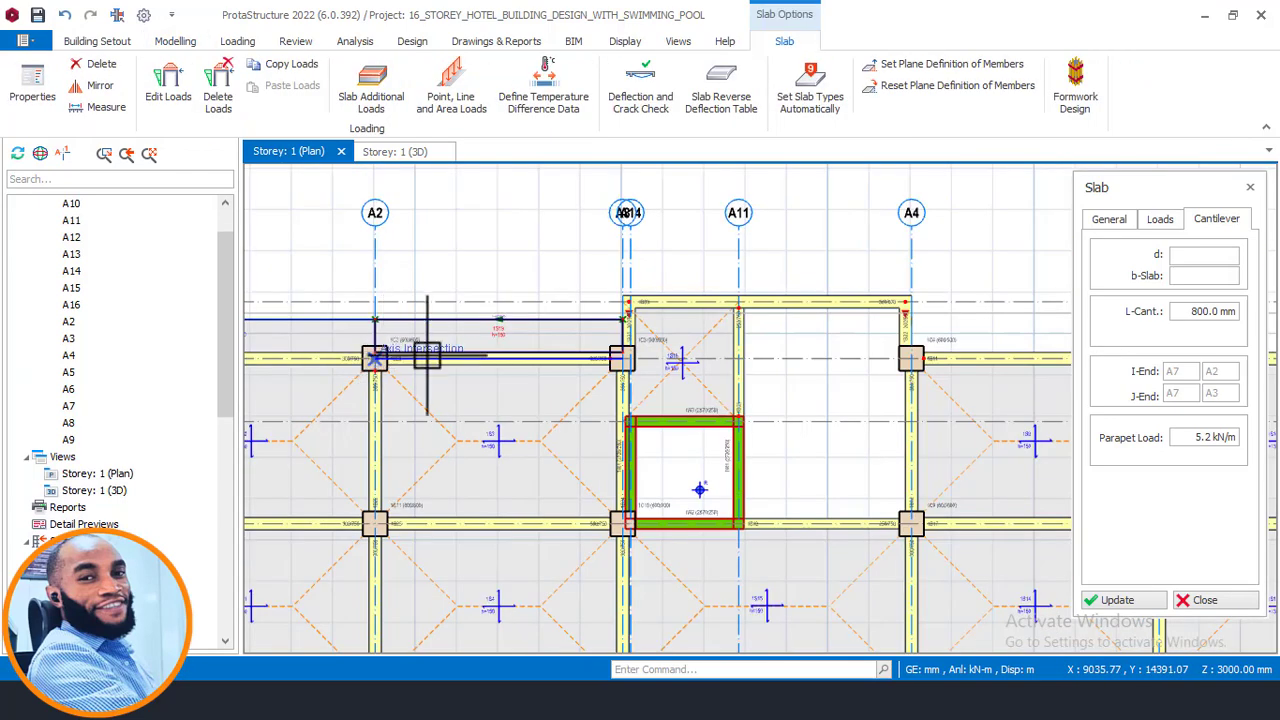
pyautogui.scroll(3, 855, 357)
# - Insert a cantilever slab on the outer side of axis A7 between axes A4 and A5
pyautogui.click(560, 360)
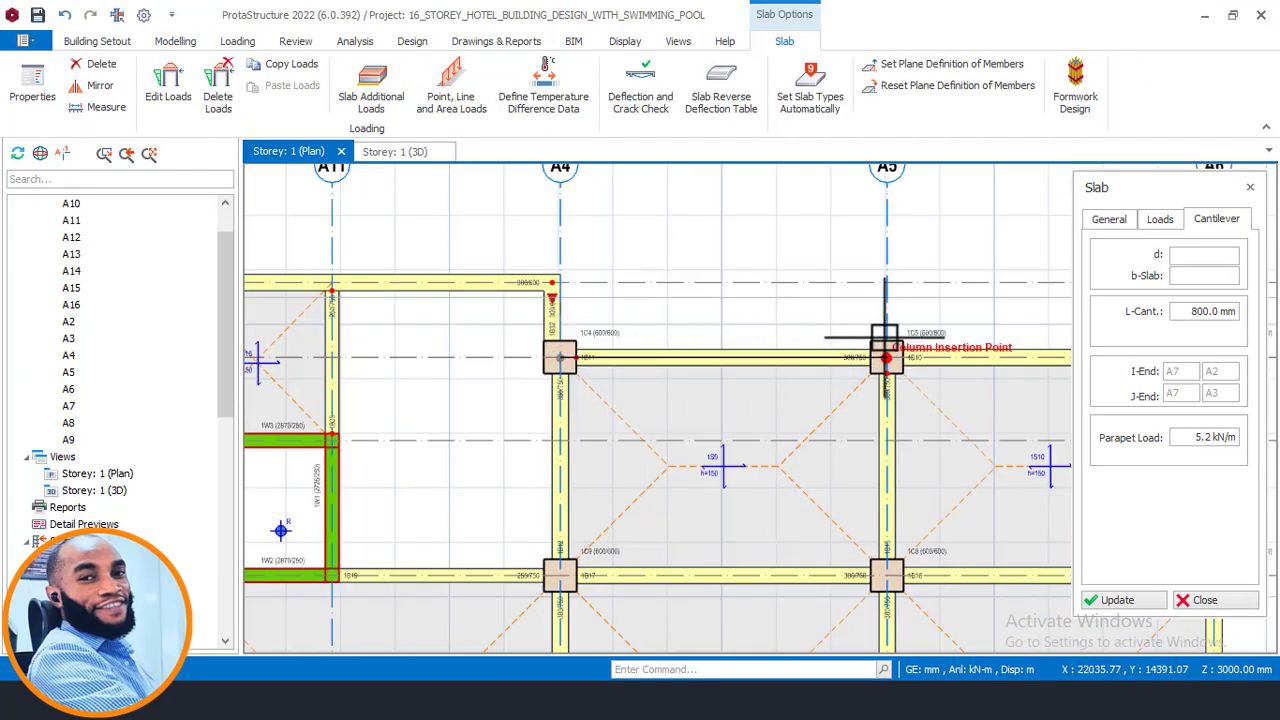
pyautogui.click(887, 357)
pyautogui.click(749, 324)
# - Insert a cantilever slab on the outer side of axis A7 between axes A5 and A6
pyautogui.scroll(-3, 749, 324)
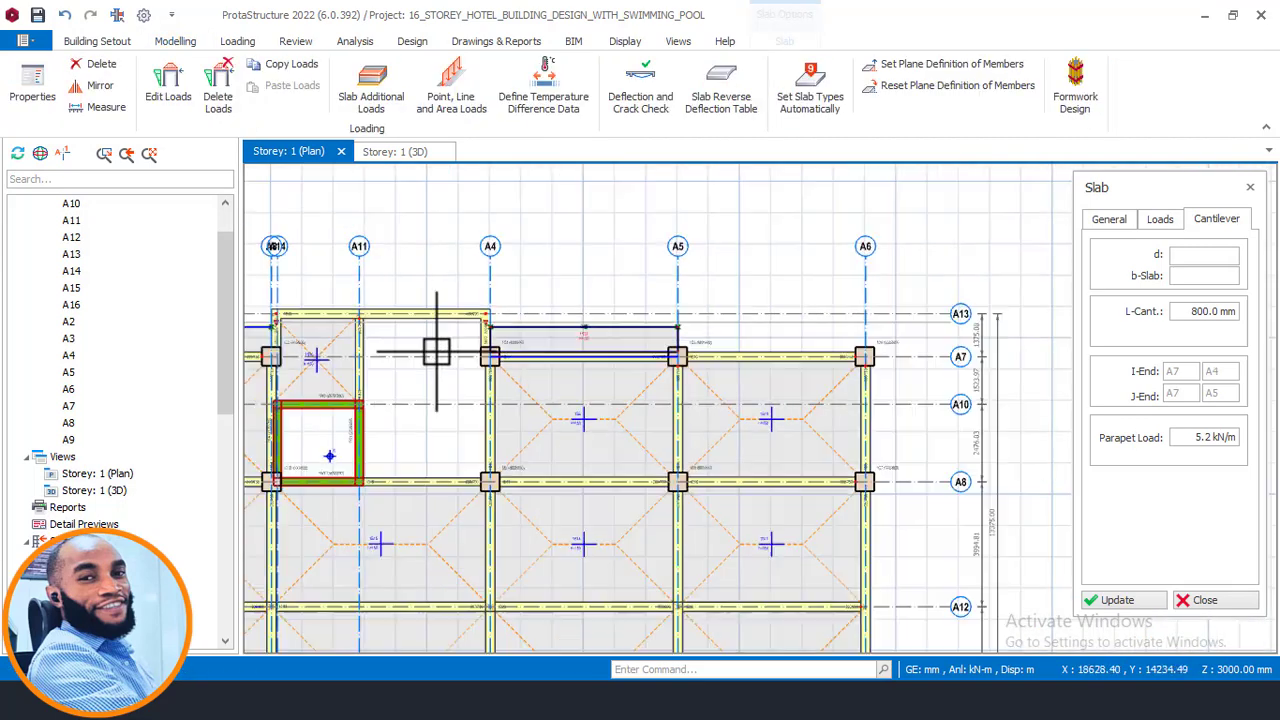
pyautogui.scroll(3, 724, 367)
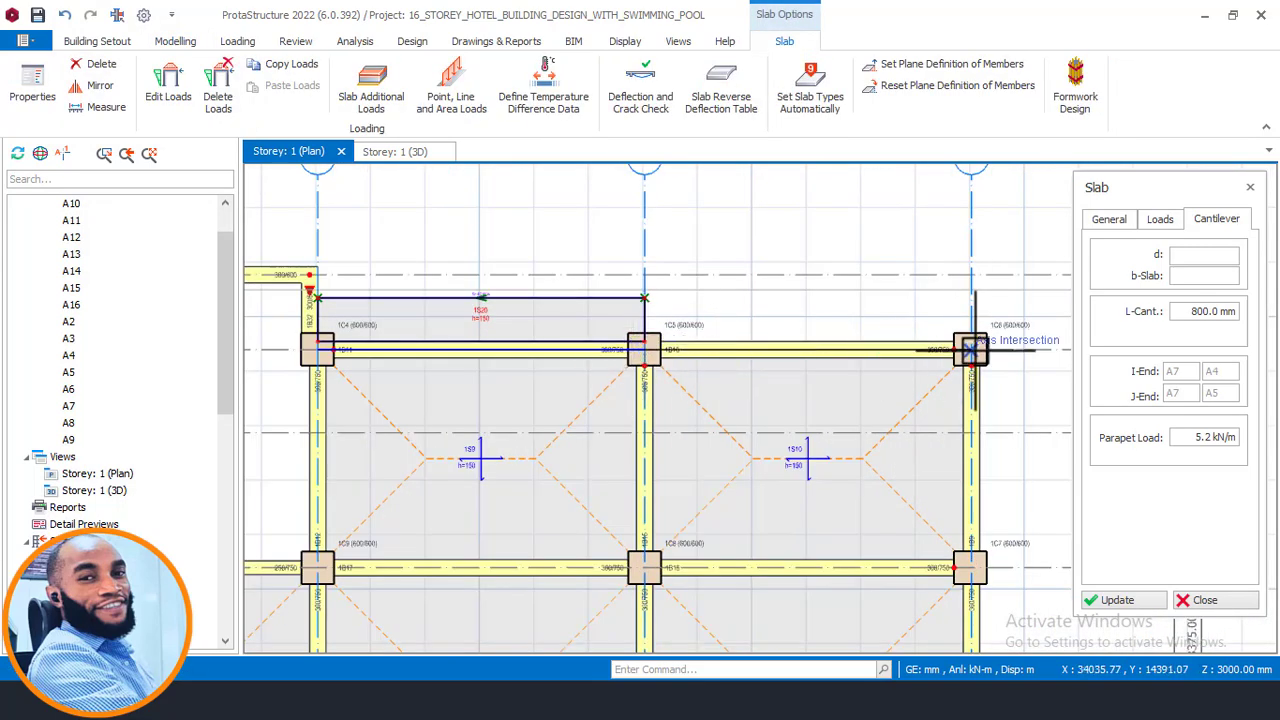
pyautogui.scroll(-3, 905, 292)
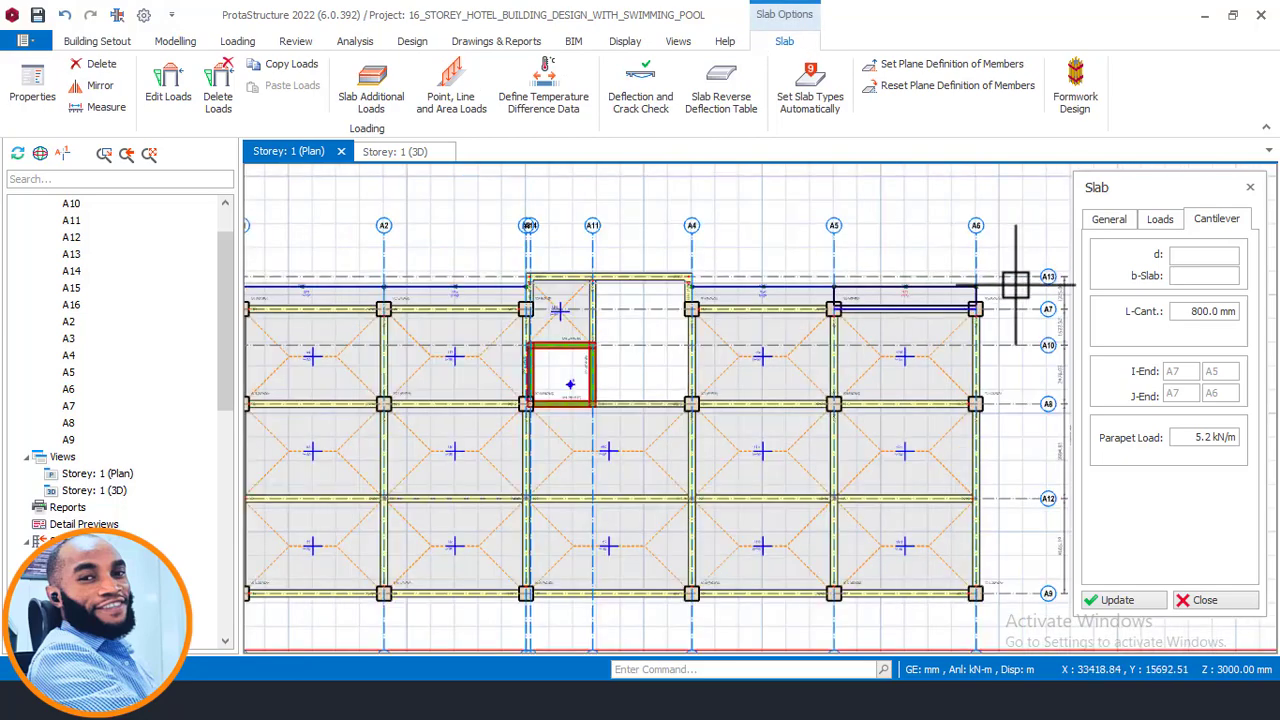
pyautogui.scroll(5, 967, 296)
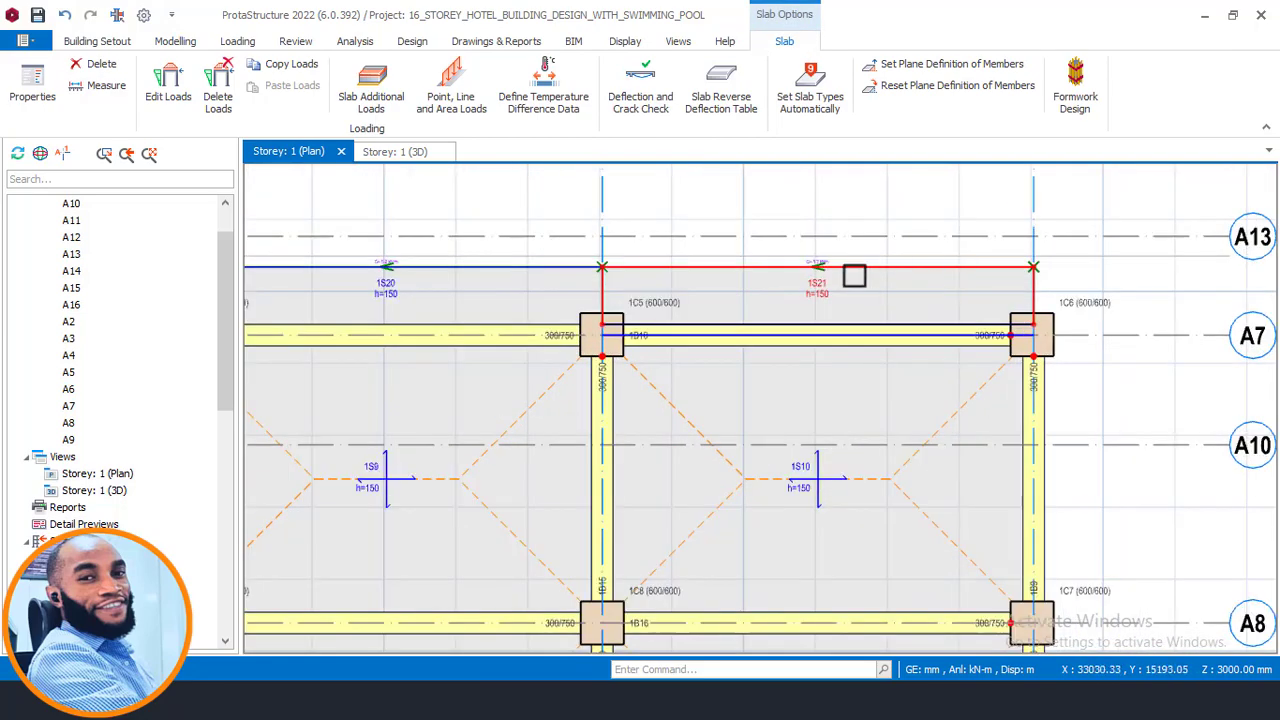
pyautogui.scroll(-3, 363, 251)
# - Pan and zoom across the floor plan to review the cantilever slabs along its edges
pyautogui.moveTo(363, 251); pyautogui.dragTo(740, 249, button='middle')
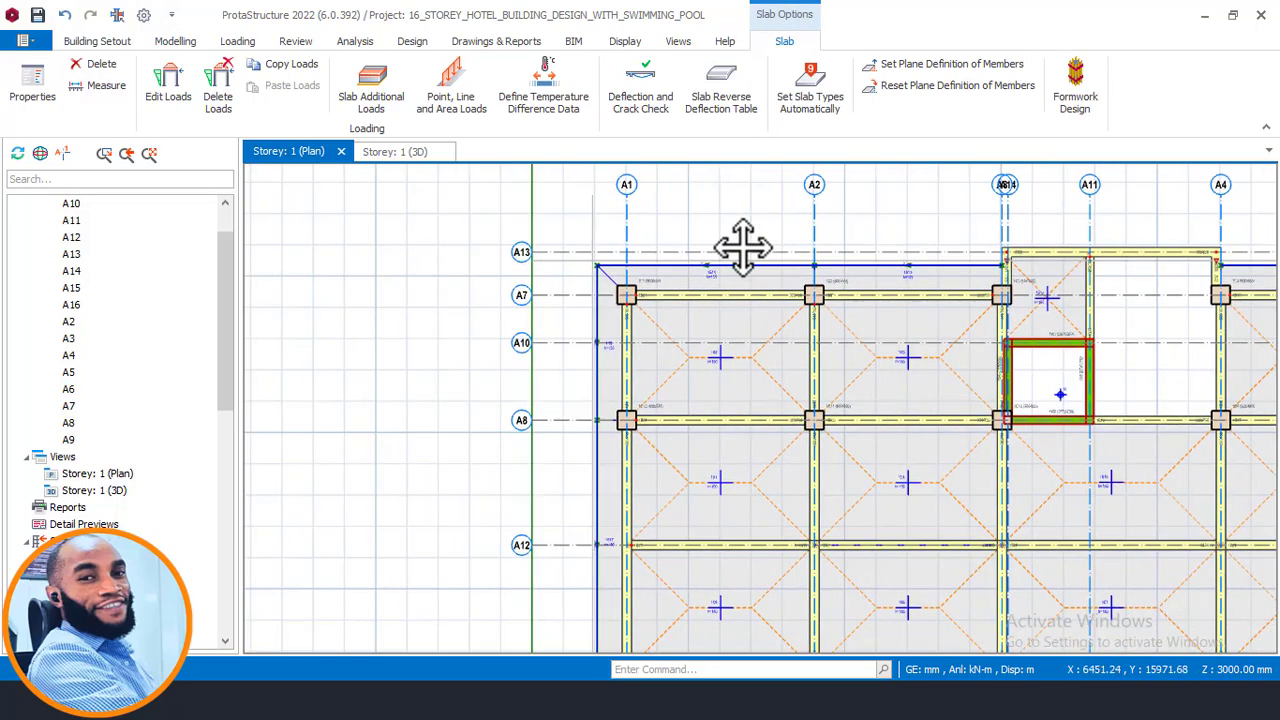
pyautogui.scroll(3, 740, 249)
pyautogui.scroll(-3, 420, 295)
pyautogui.moveTo(445, 313); pyautogui.dragTo(488, 186, button='middle')
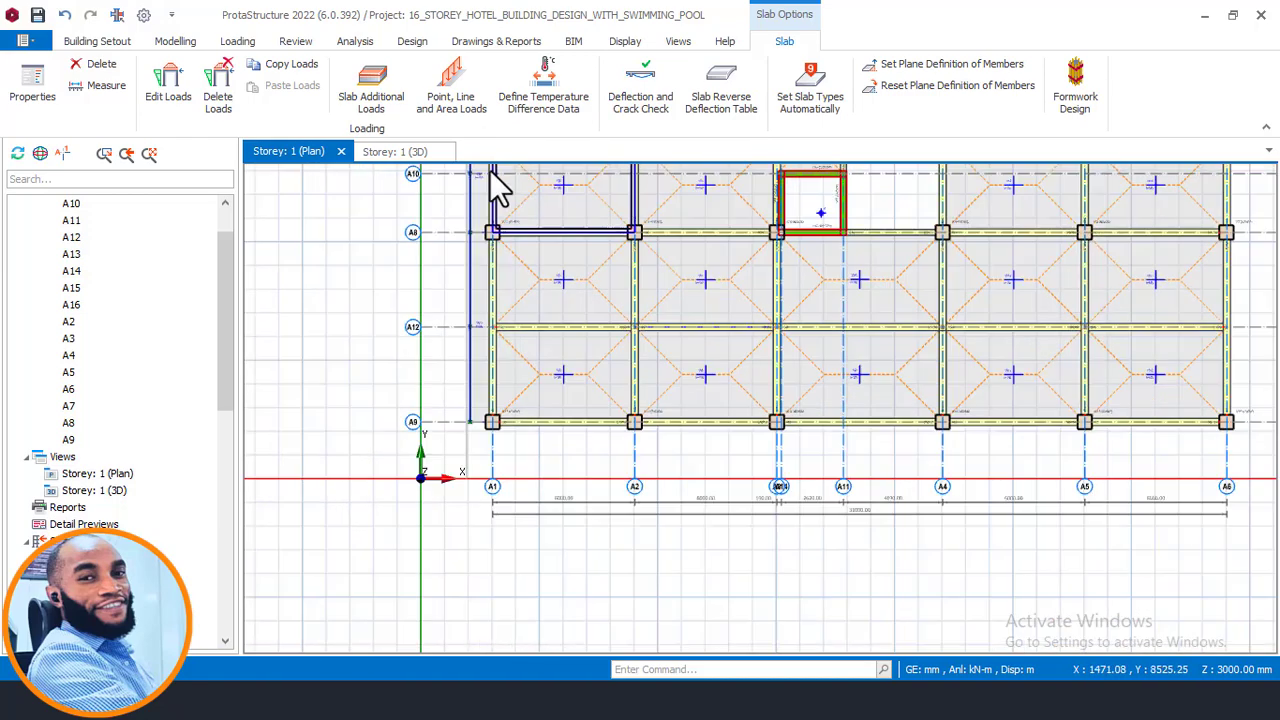
pyautogui.scroll(4, 470, 368)
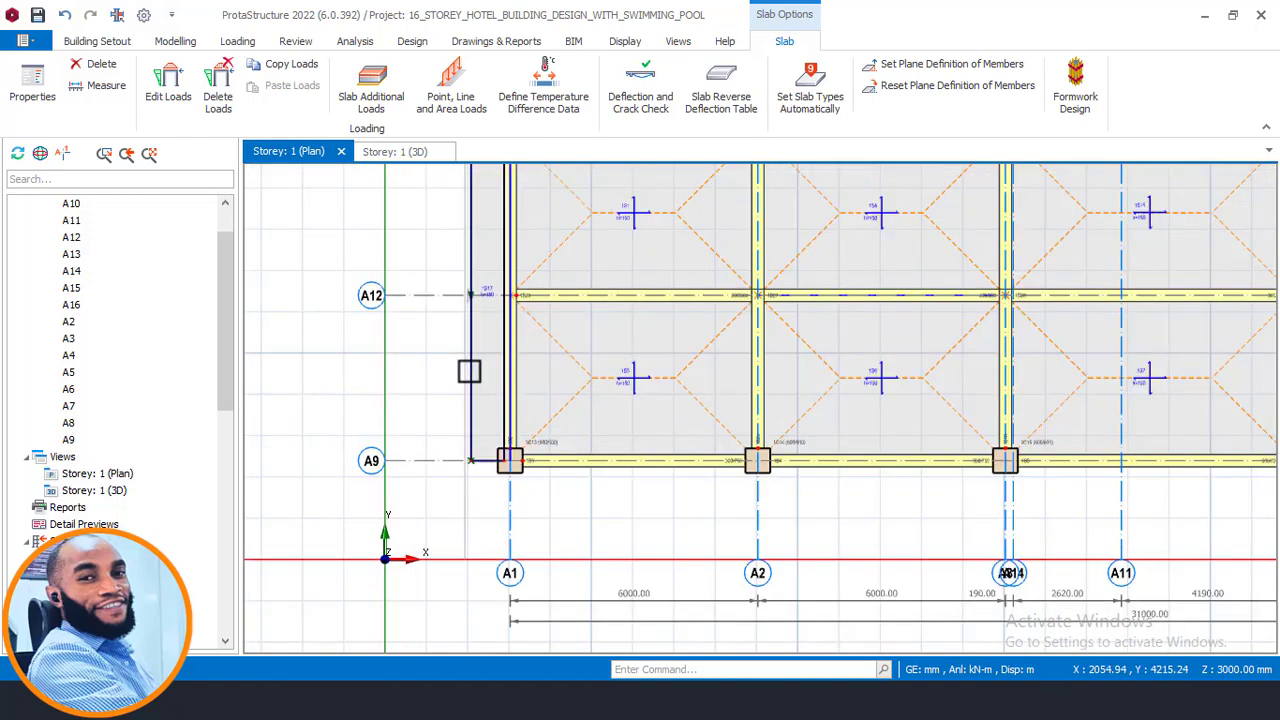
# - Switch to the AutoCAD drawing and zoom out to view the floor plans and elevations
pyautogui.moveTo(480, 365); pyautogui.dragTo(497, 428, button='middle')
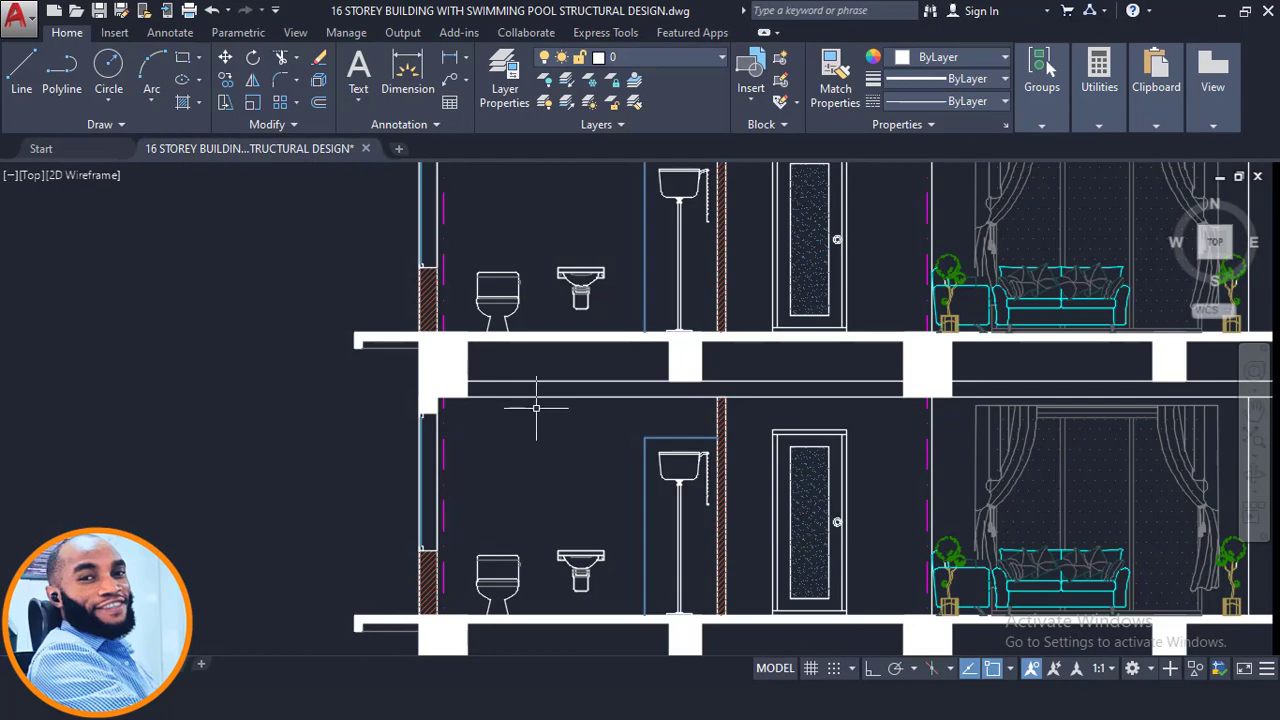
pyautogui.scroll(-6, 537, 400)
pyautogui.moveTo(648, 368); pyautogui.dragTo(676, 642, button='middle')
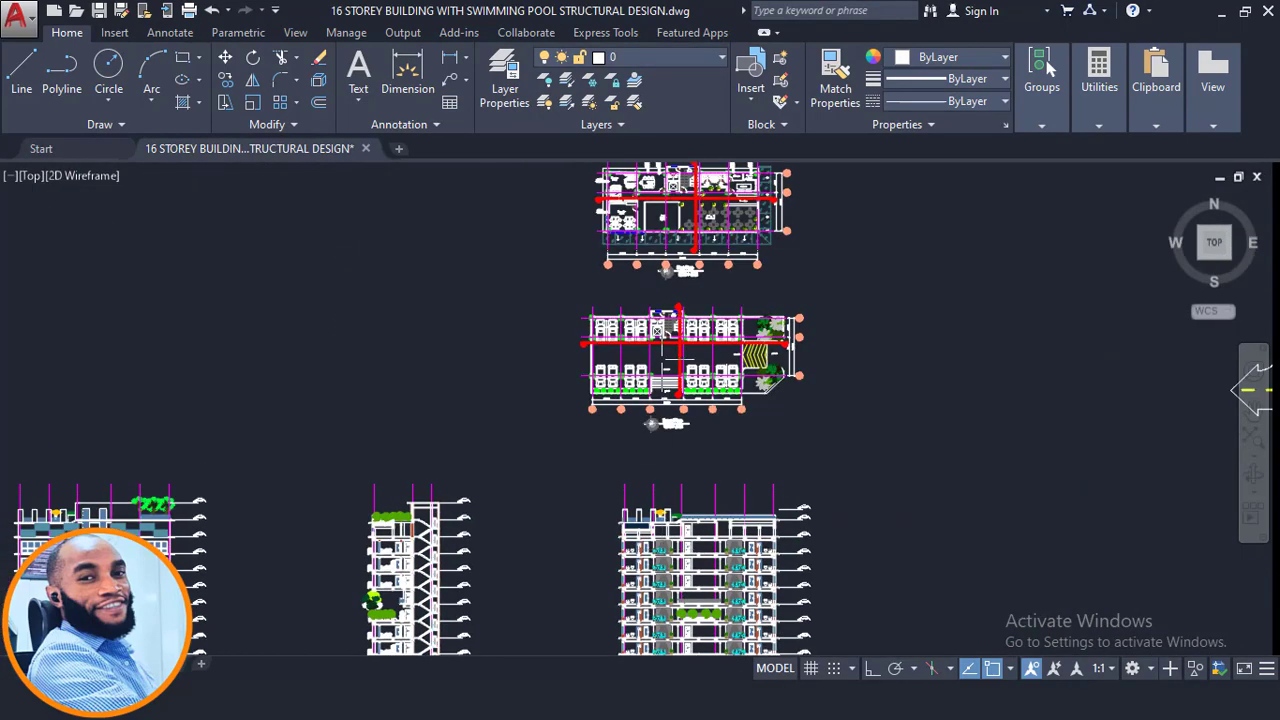
# - Zoom into the ground floor plan in the AutoCAD drawing to examine the cantilever dimensions along its upper edge
pyautogui.scroll(2, 646, 259)
pyautogui.moveTo(645, 290); pyautogui.dragTo(643, 482, button='middle')
pyautogui.scroll(2, 612, 345)
pyautogui.moveTo(606, 346); pyautogui.dragTo(598, 431, button='middle')
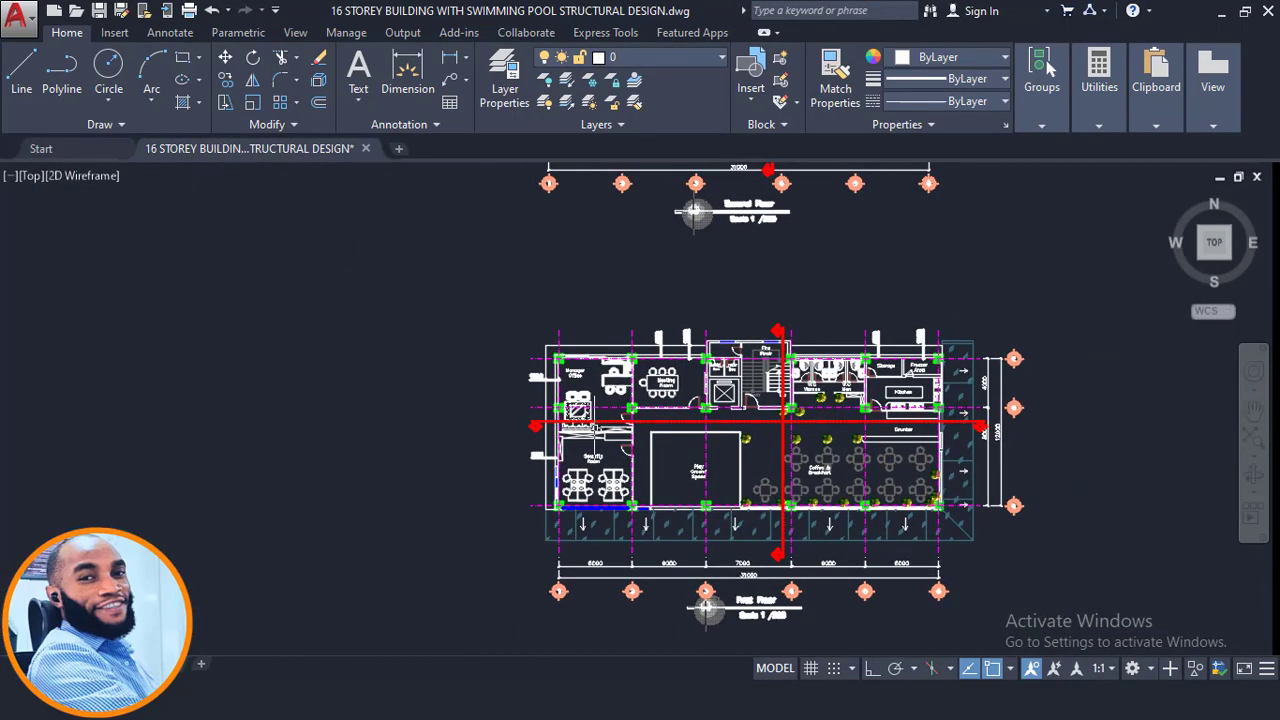
pyautogui.scroll(2, 573, 492)
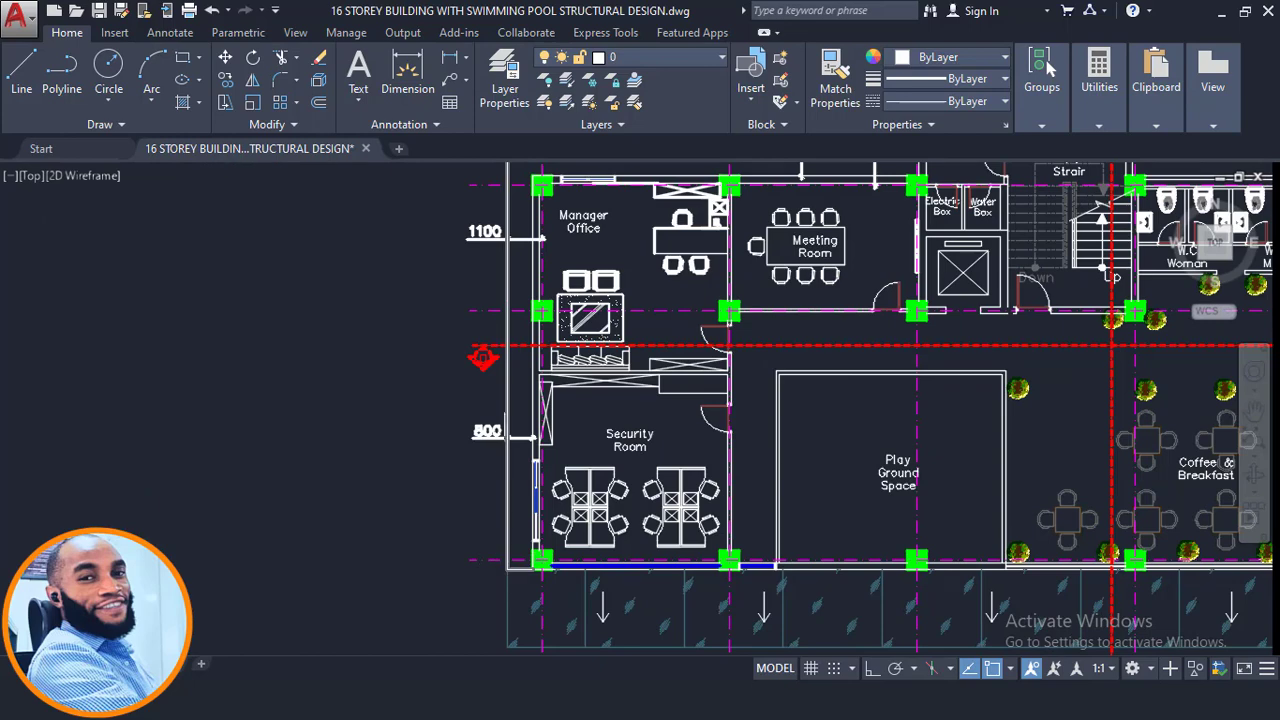
pyautogui.moveTo(511, 387)
pyautogui.mouseDown(button='middle')
pyautogui.moveTo(514, 466)
pyautogui.moveTo(484, 567)
pyautogui.mouseUp(button='middle')
pyautogui.scroll(2, 566, 321)
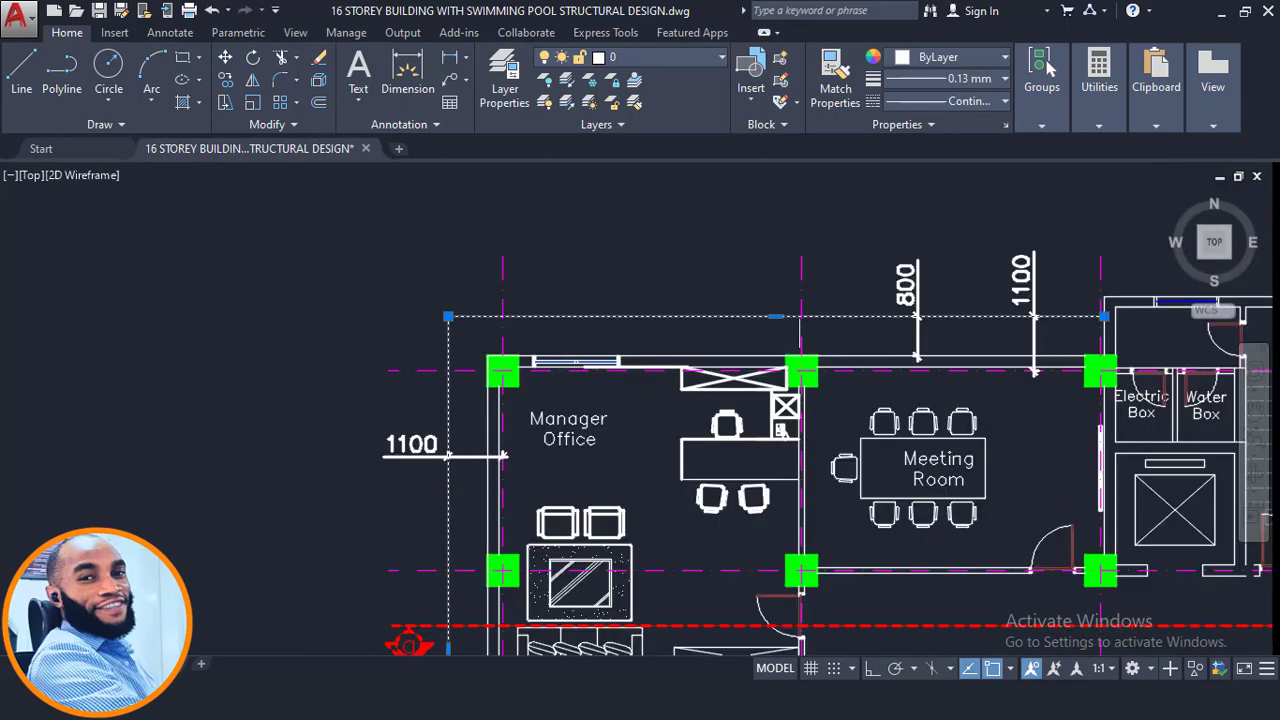
pyautogui.moveTo(1103, 325); pyautogui.dragTo(800, 349, button='middle')
pyautogui.scroll(2, 800, 341)
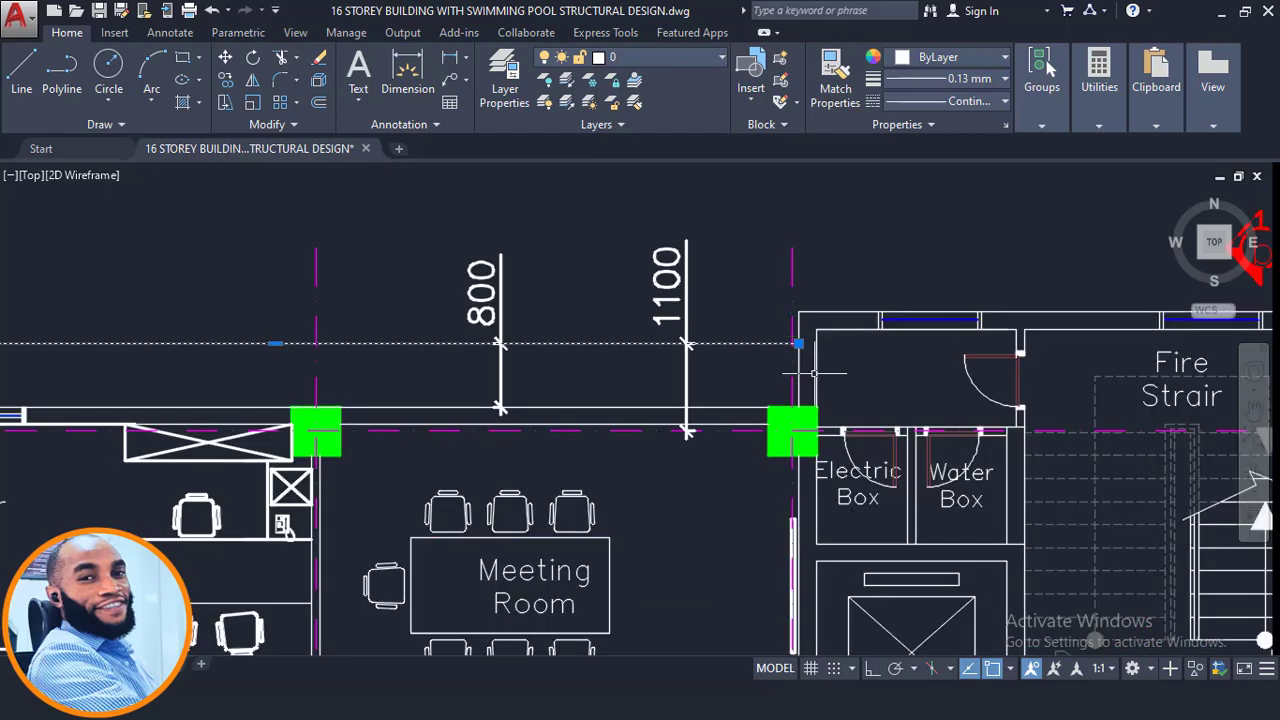
pyautogui.scroll(-4, 807, 358)
pyautogui.moveTo(1060, 355); pyautogui.dragTo(735, 352, button='middle')
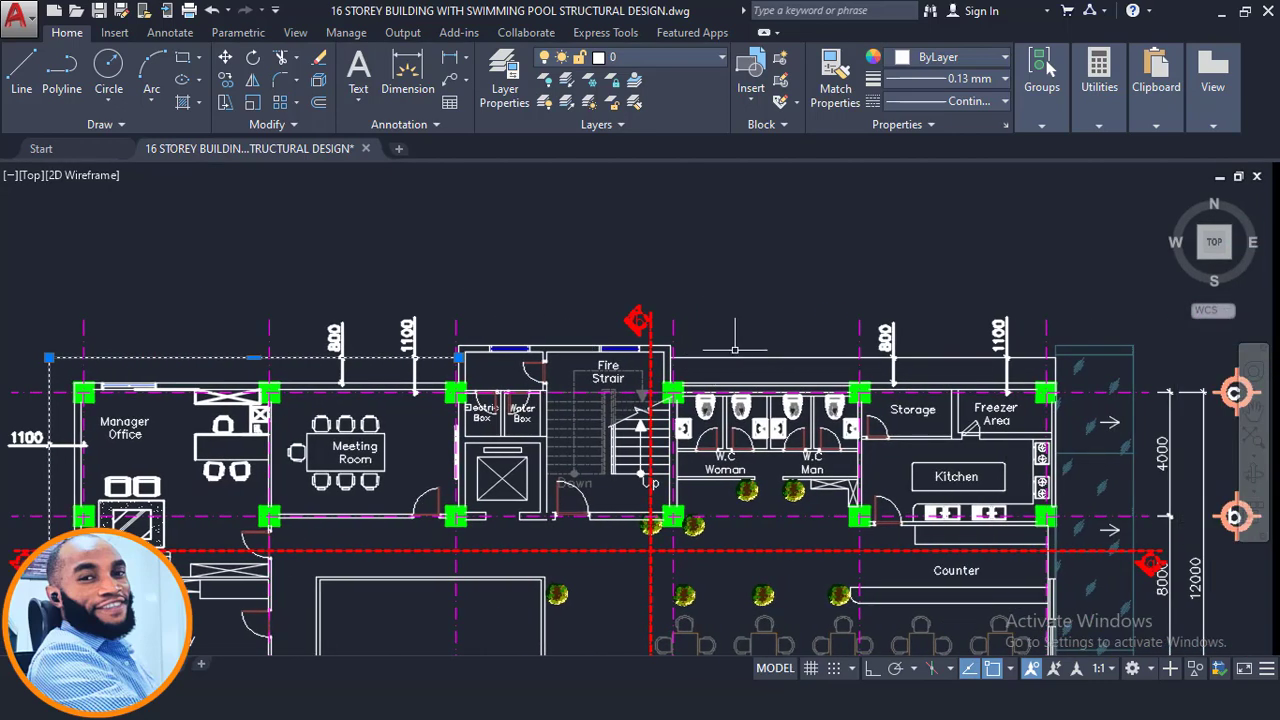
pyautogui.scroll(2, 735, 351)
pyautogui.click(670, 362)
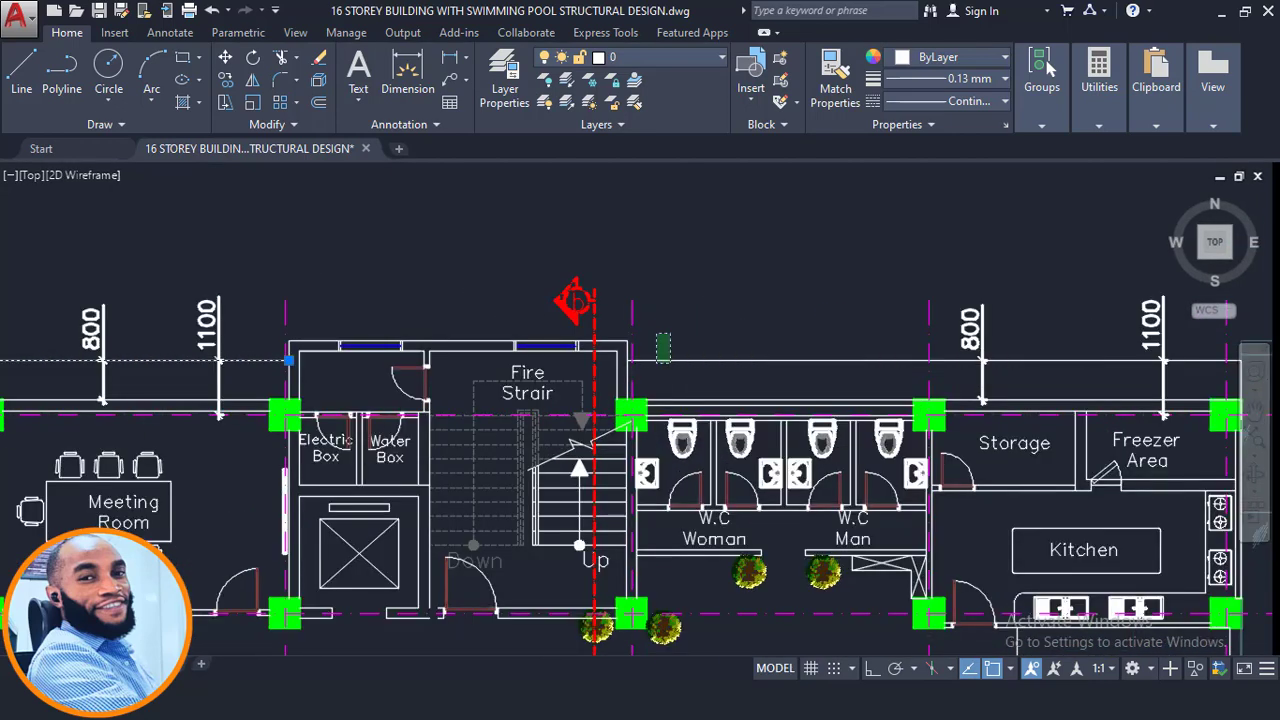
pyautogui.scroll(-2, 657, 347)
pyautogui.scroll(2, 1010, 365)
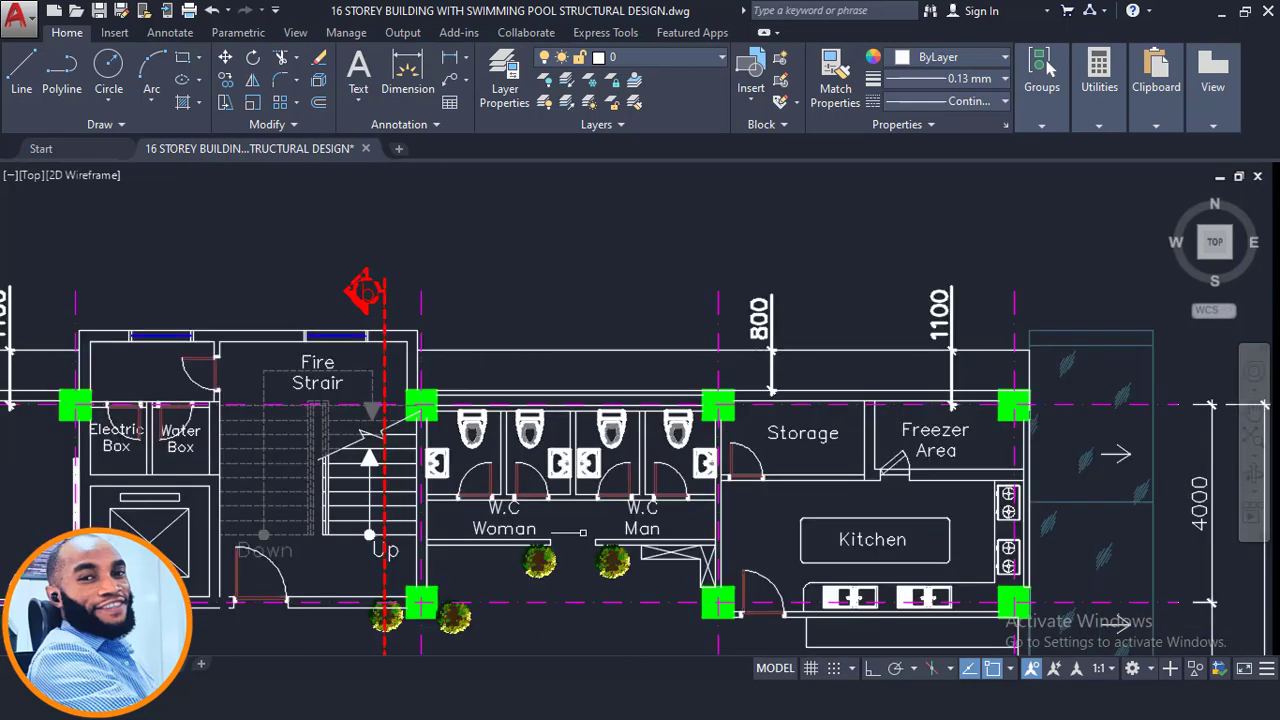
# - Switch to ProtaStructure and examine the cantilever slab corner at column 1C6 between axes A7 and A13 in plan
pyautogui.click(410, 700)
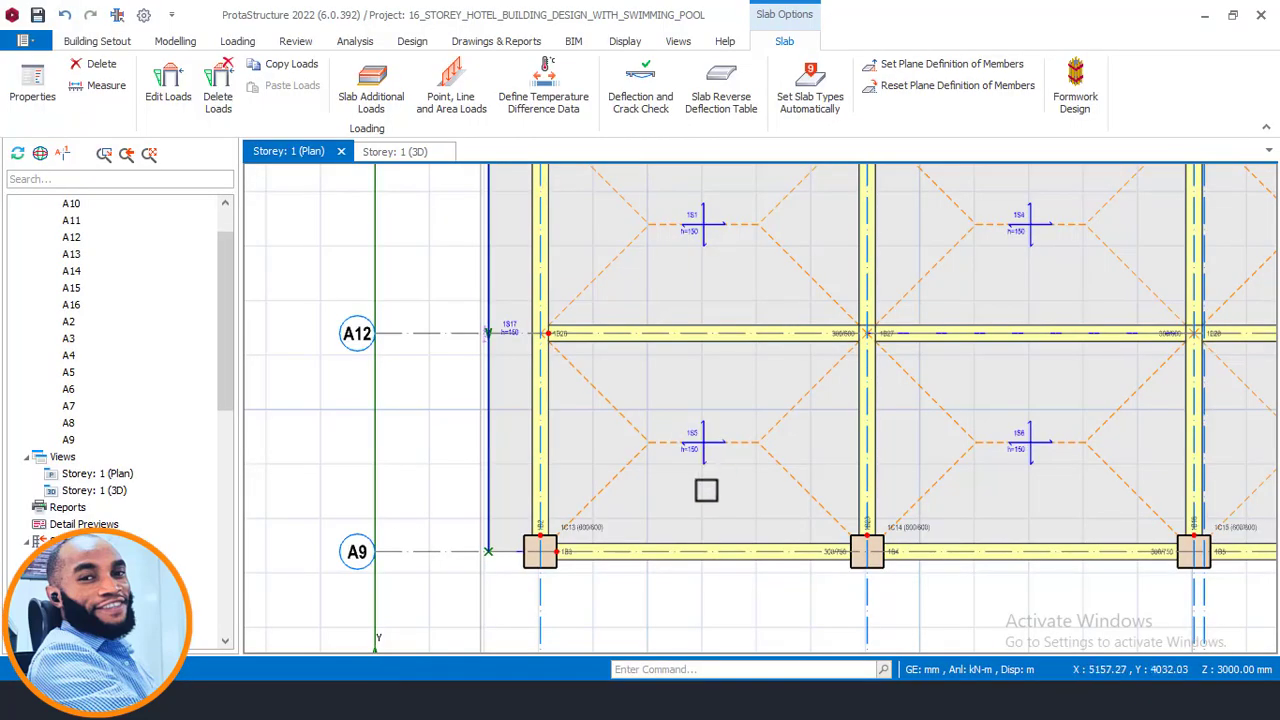
pyautogui.scroll(-2, 532, 500)
pyautogui.scroll(1, 536, 540)
pyautogui.moveTo(506, 387); pyautogui.dragTo(525, 576, button='middle')
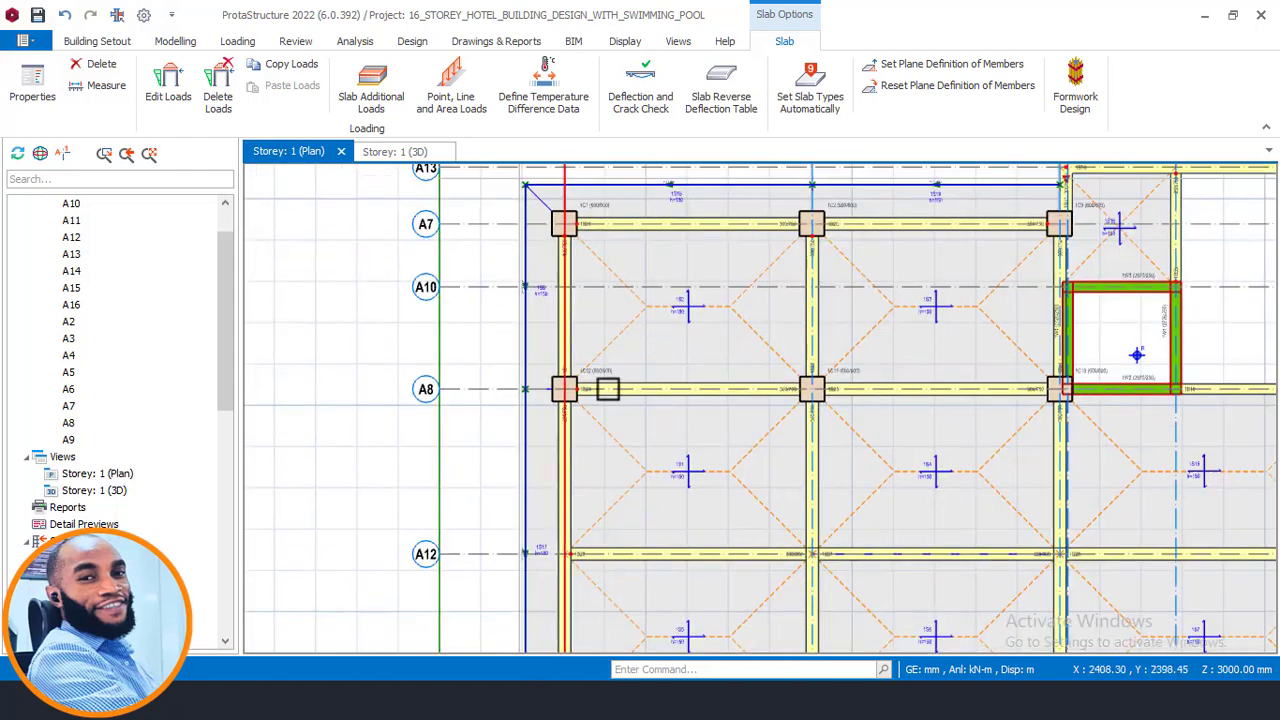
pyautogui.moveTo(608, 388); pyautogui.dragTo(562, 594, button='middle')
pyautogui.scroll(2, 529, 365)
pyautogui.scroll(-3, 517, 377)
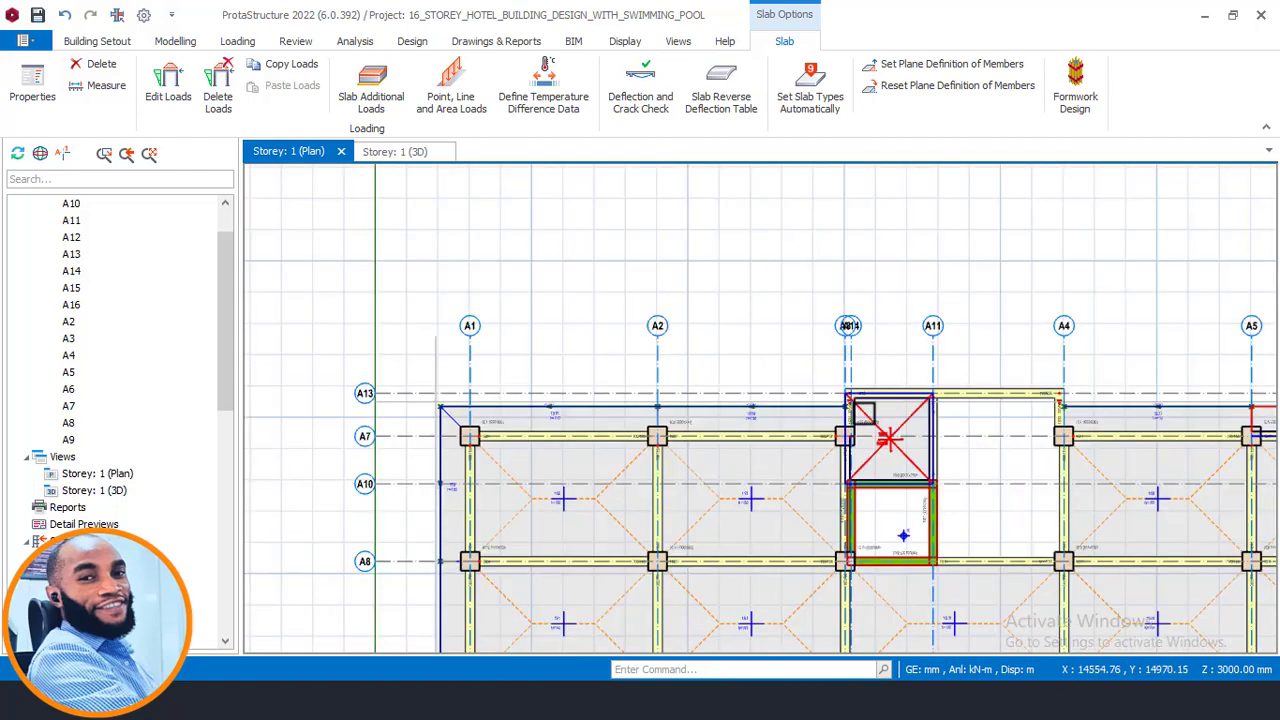
pyautogui.scroll(3, 860, 440)
pyautogui.moveTo(855, 438); pyautogui.dragTo(432, 420, button='middle')
pyautogui.scroll(-2, 668, 392)
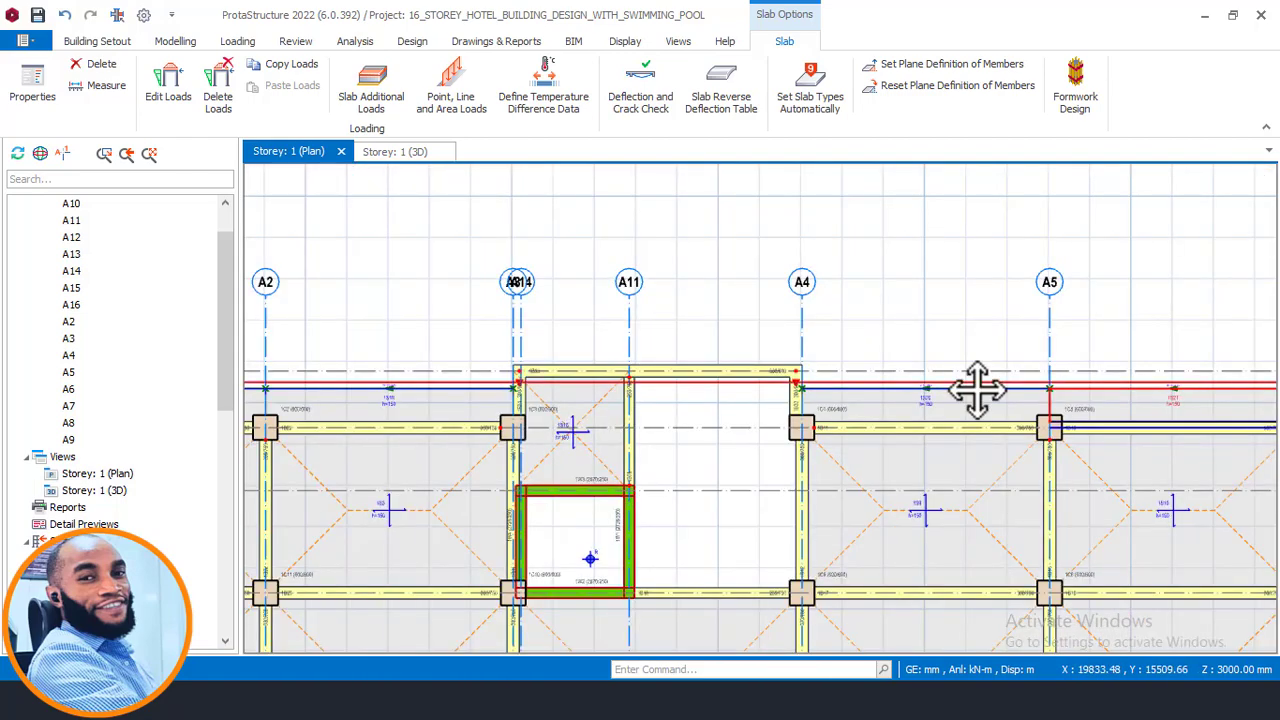
pyautogui.moveTo(977, 389); pyautogui.dragTo(585, 363, button='middle')
pyautogui.scroll(3, 914, 392)
pyautogui.moveTo(934, 343); pyautogui.dragTo(808, 371, button='middle')
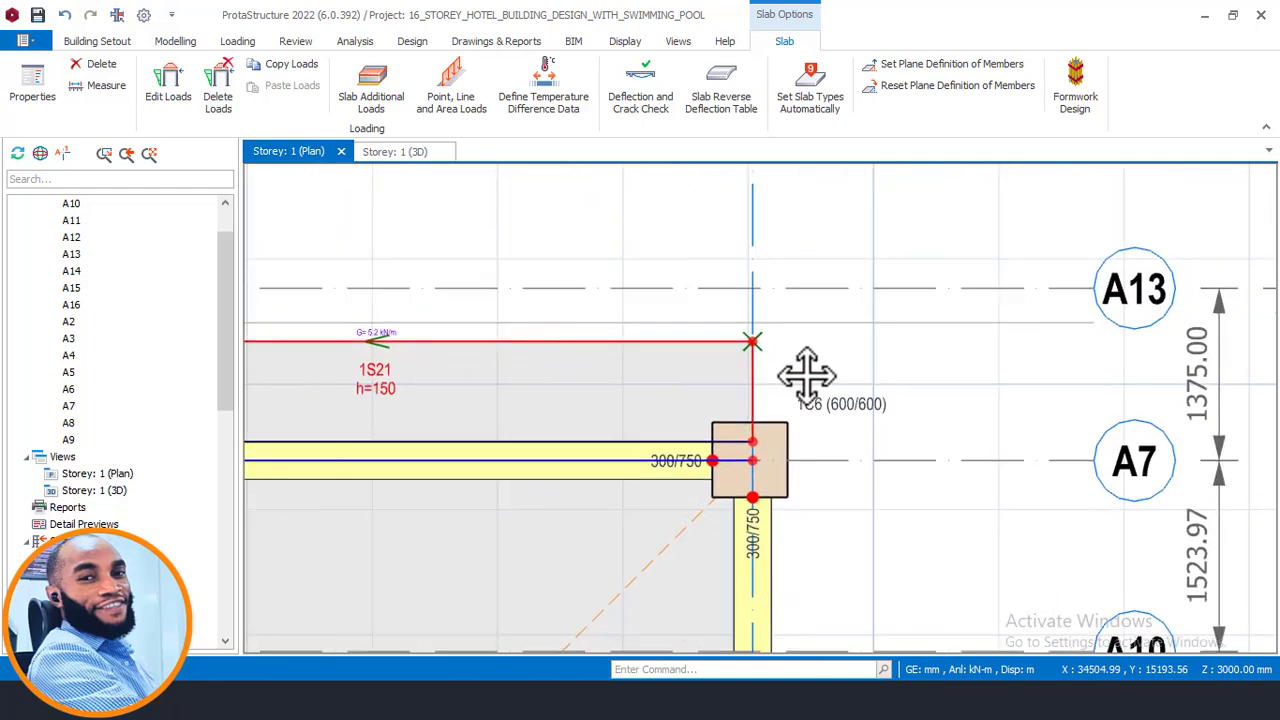
pyautogui.scroll(1, 808, 371)
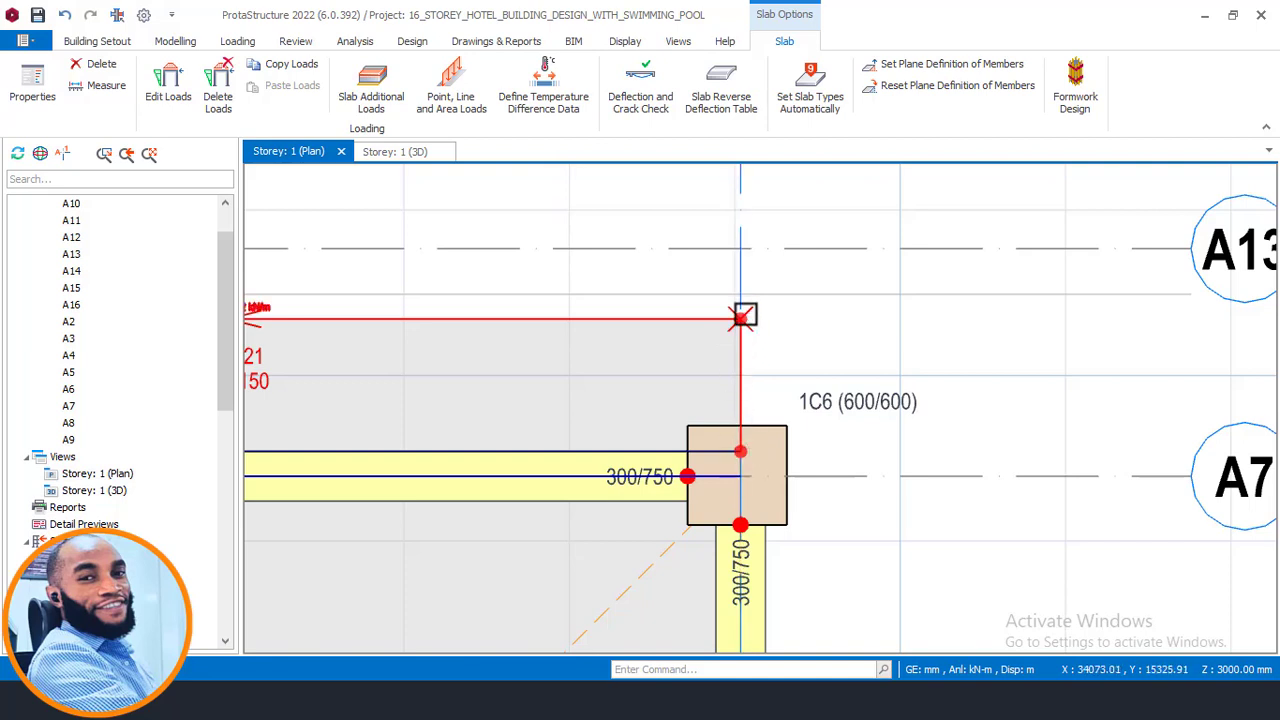
pyautogui.scroll(1, 742, 318)
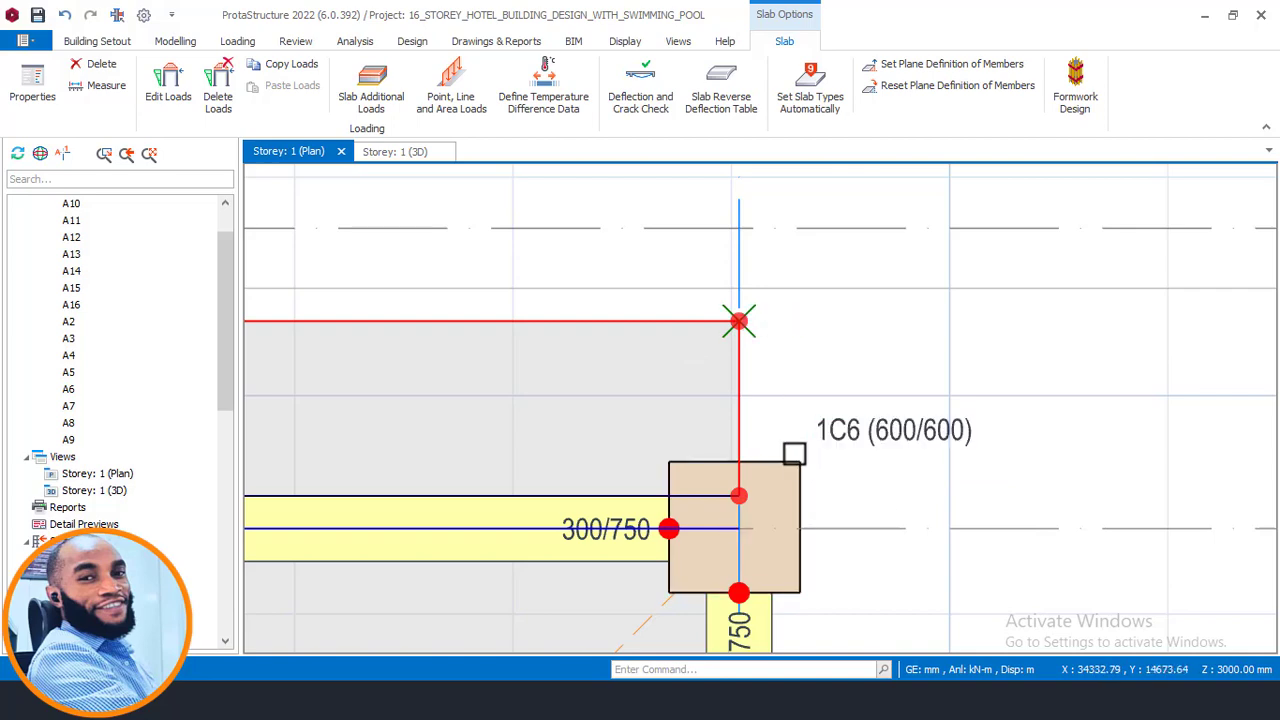
pyautogui.scroll(-3, 766, 416)
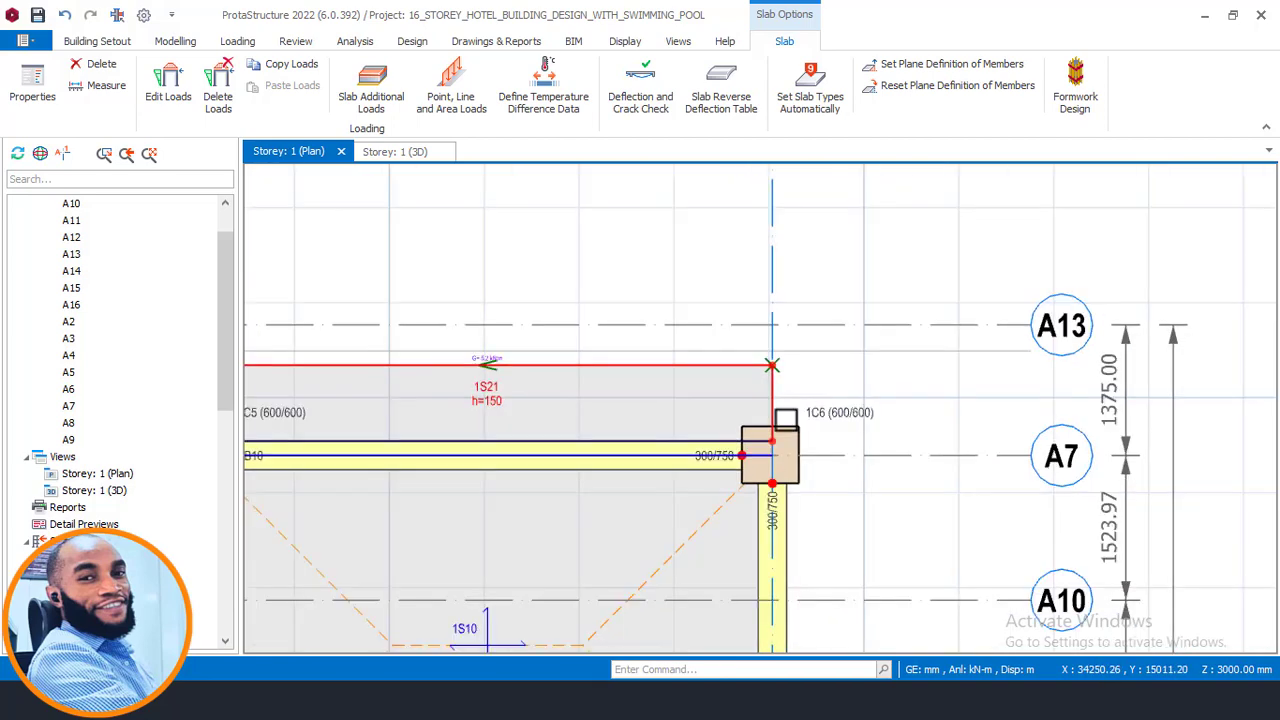
pyautogui.moveTo(543, 505); pyautogui.dragTo(551, 517, button='middle')
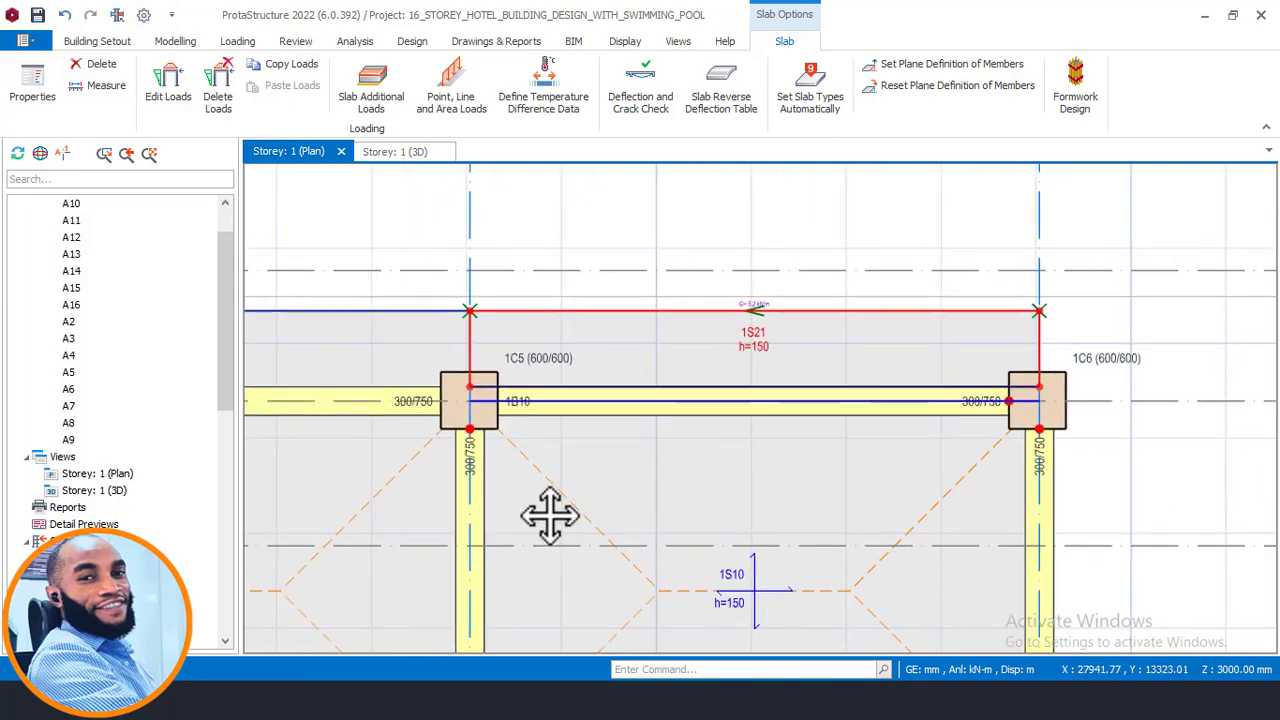
# - Open the storey's 3D view and orbit around the model to inspect the cantilever slabs and parapet loads
pyautogui.click(412, 153)
pyautogui.moveTo(743, 391); pyautogui.dragTo(709, 486, button='middle')
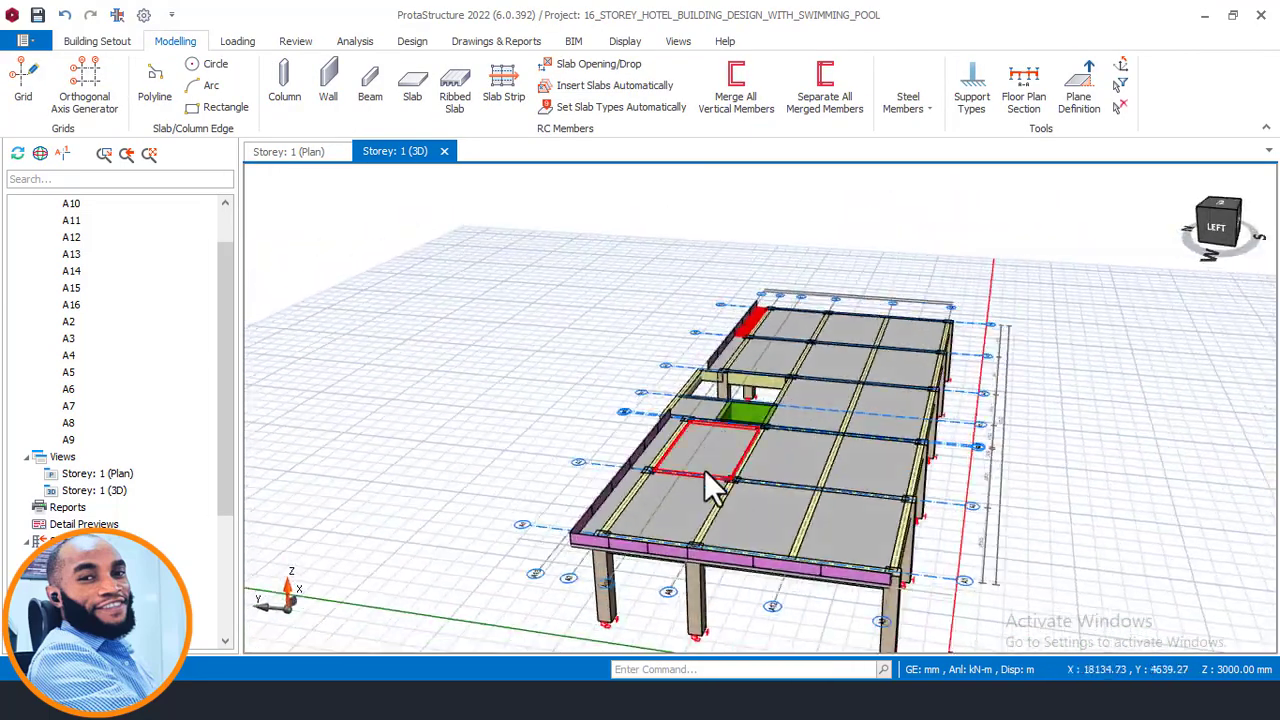
pyautogui.doubleClick(100, 558)
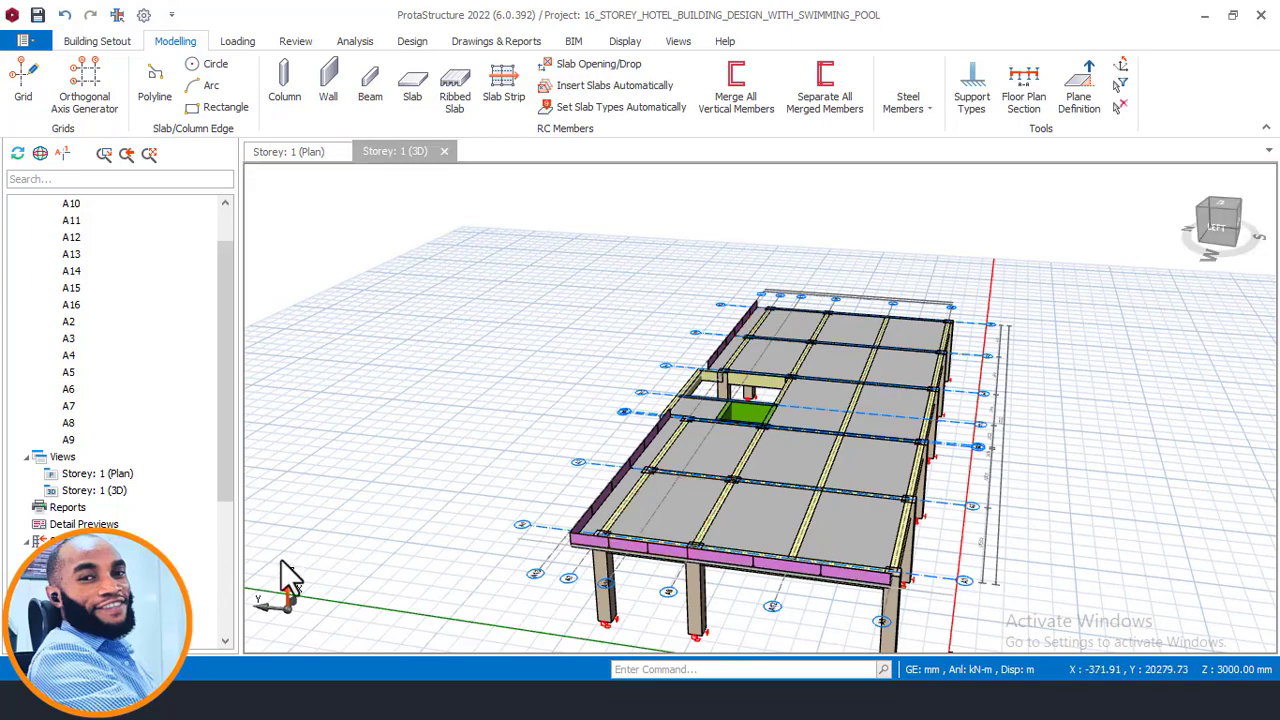
pyautogui.moveTo(725, 560); pyautogui.dragTo(716, 392, button='middle')
pyautogui.moveTo(600, 394); pyautogui.dragTo(760, 432, button='middle')
pyautogui.scroll(3, 1080, 405)
pyautogui.moveTo(1117, 458); pyautogui.dragTo(720, 430, button='middle')
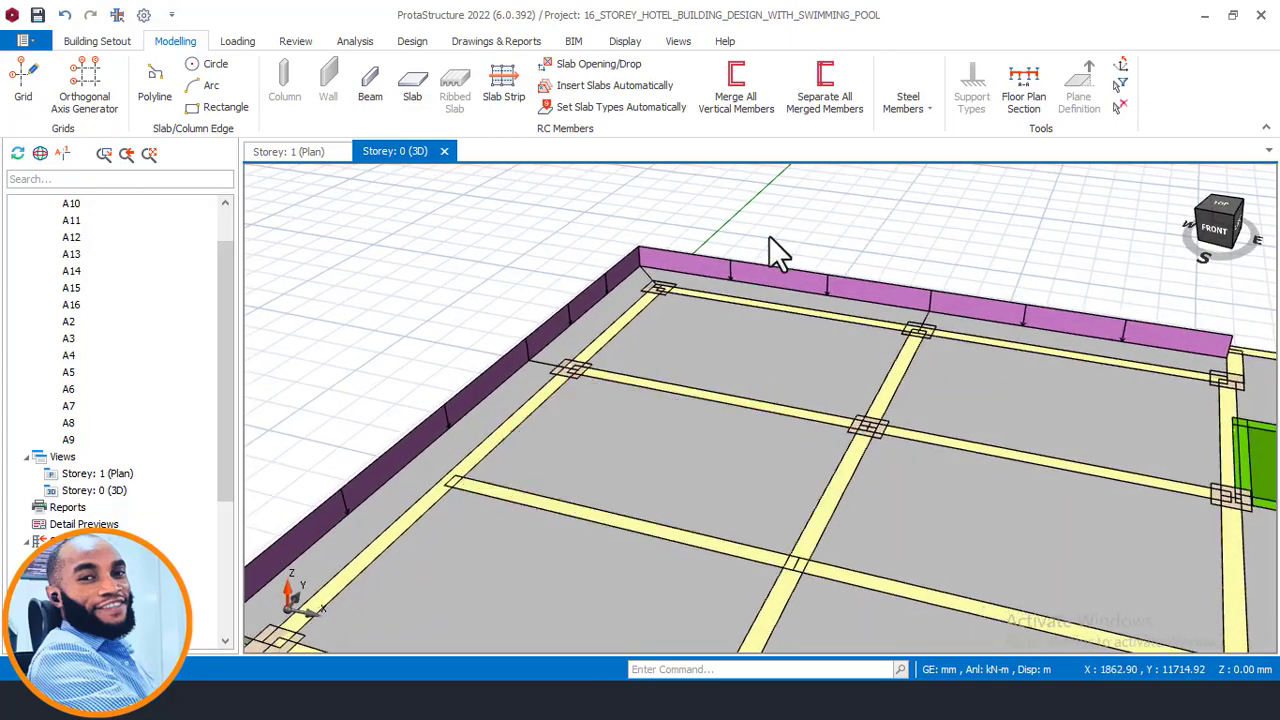
pyautogui.scroll(-3, 549, 446)
pyautogui.moveTo(333, 622)
pyautogui.mouseDown(button='middle')
pyautogui.moveTo(349, 591)
pyautogui.moveTo(409, 609)
pyautogui.moveTo(537, 491)
pyautogui.moveTo(548, 437)
pyautogui.moveTo(629, 480)
pyautogui.moveTo(682, 480)
pyautogui.mouseUp(button='middle')
pyautogui.scroll(5, 560, 447)
pyautogui.moveTo(1112, 463); pyautogui.dragTo(1048, 430, button='middle')
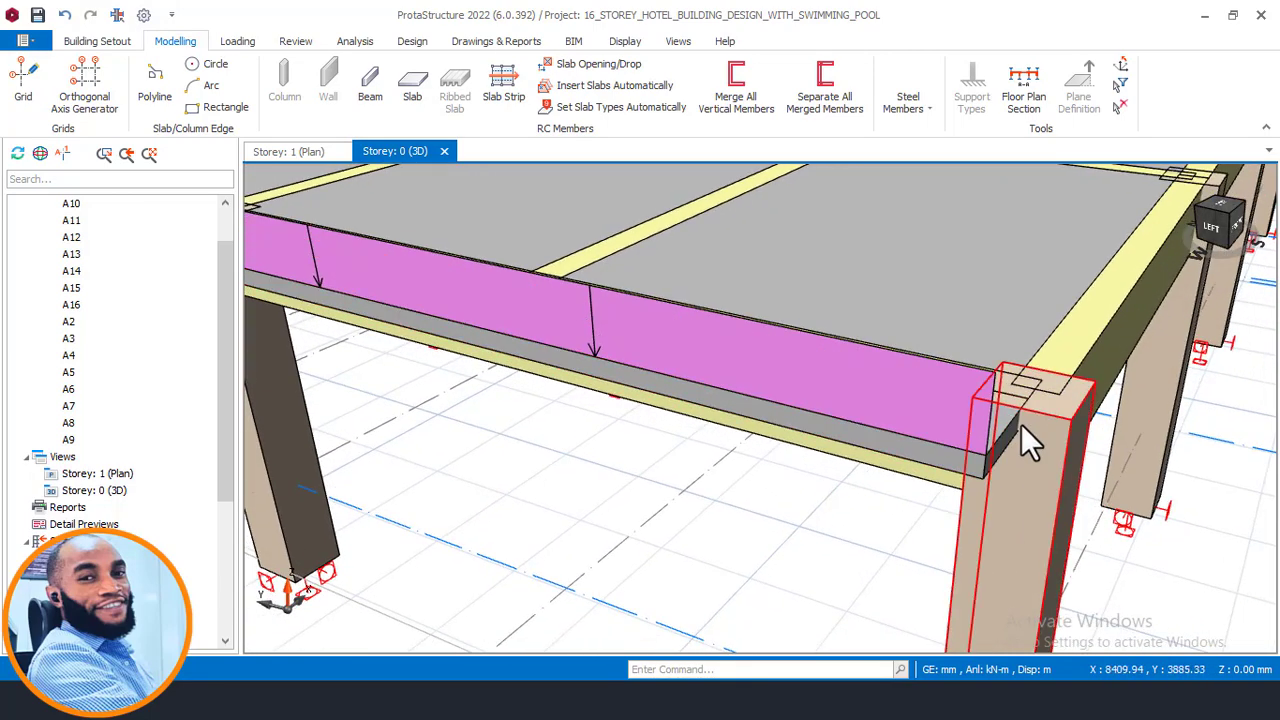
pyautogui.moveTo(1112, 457); pyautogui.dragTo(986, 398, button='middle')
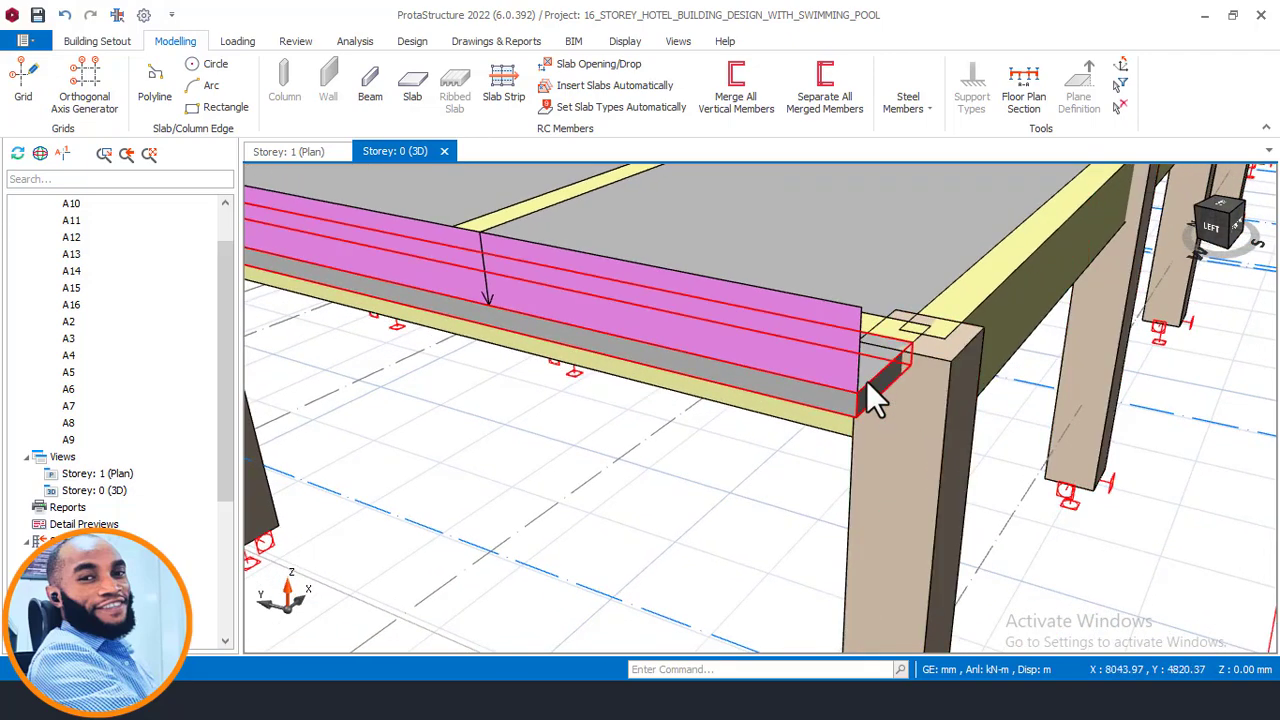
pyautogui.keyDown('shift'); pyautogui.moveTo(790, 435); pyautogui.dragTo(676, 440, button='middle'); pyautogui.keyUp('shift')
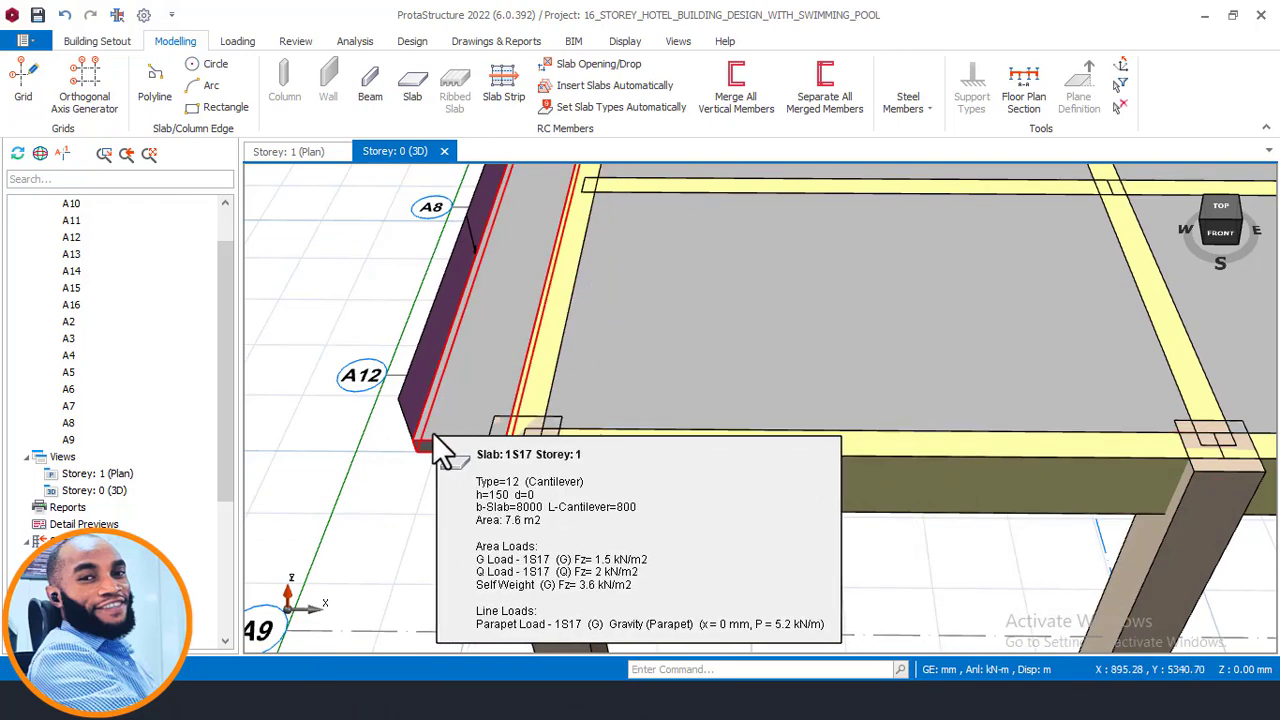
pyautogui.moveTo(460, 472); pyautogui.dragTo(483, 511, button='middle')
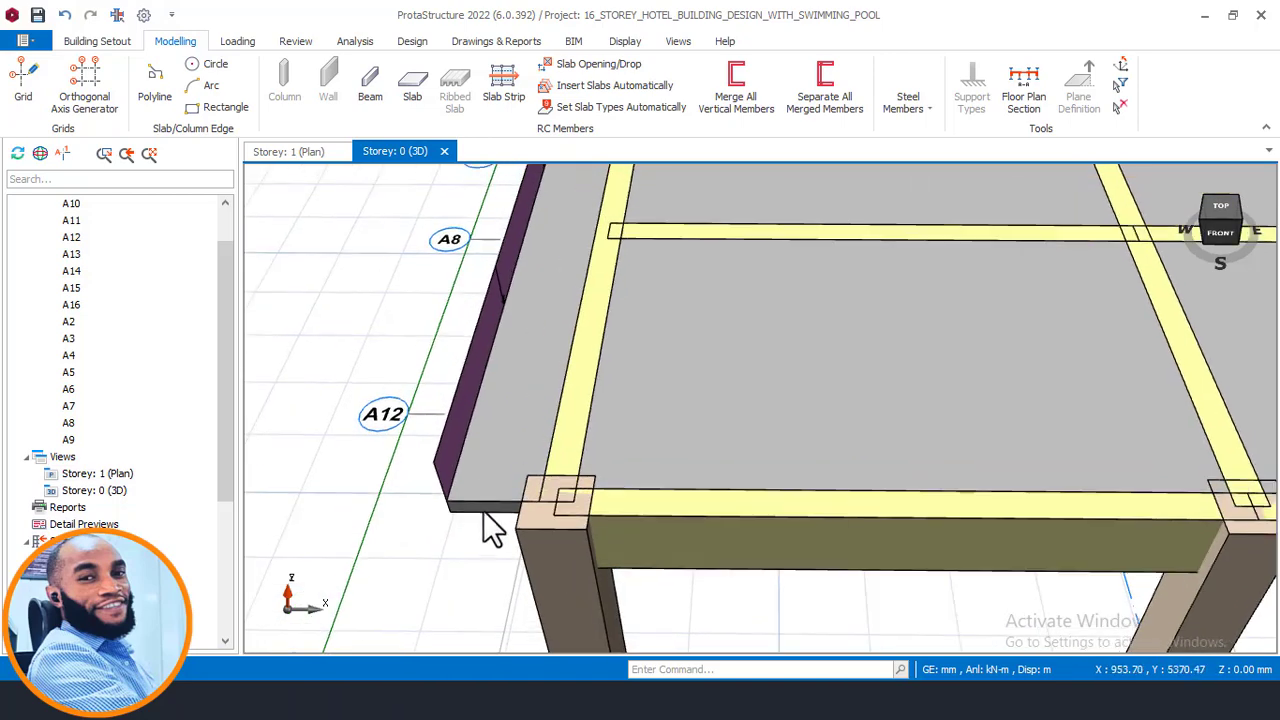
pyautogui.scroll(-2, 540, 465)
pyautogui.scroll(-2, 572, 448)
pyautogui.moveTo(634, 258); pyautogui.dragTo(585, 490, button='middle')
pyautogui.moveTo(628, 414); pyautogui.dragTo(310, 383, button='middle')
pyautogui.scroll(5, 1039, 324)
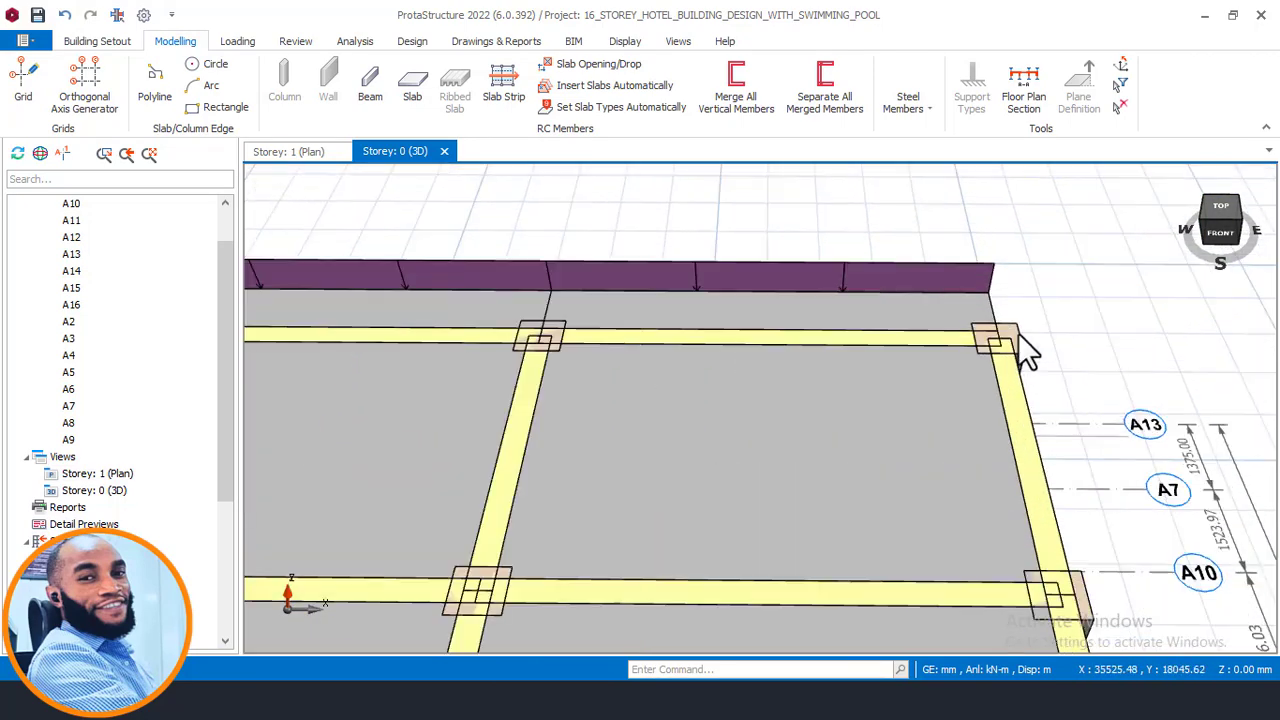
pyautogui.scroll(1, 1018, 332)
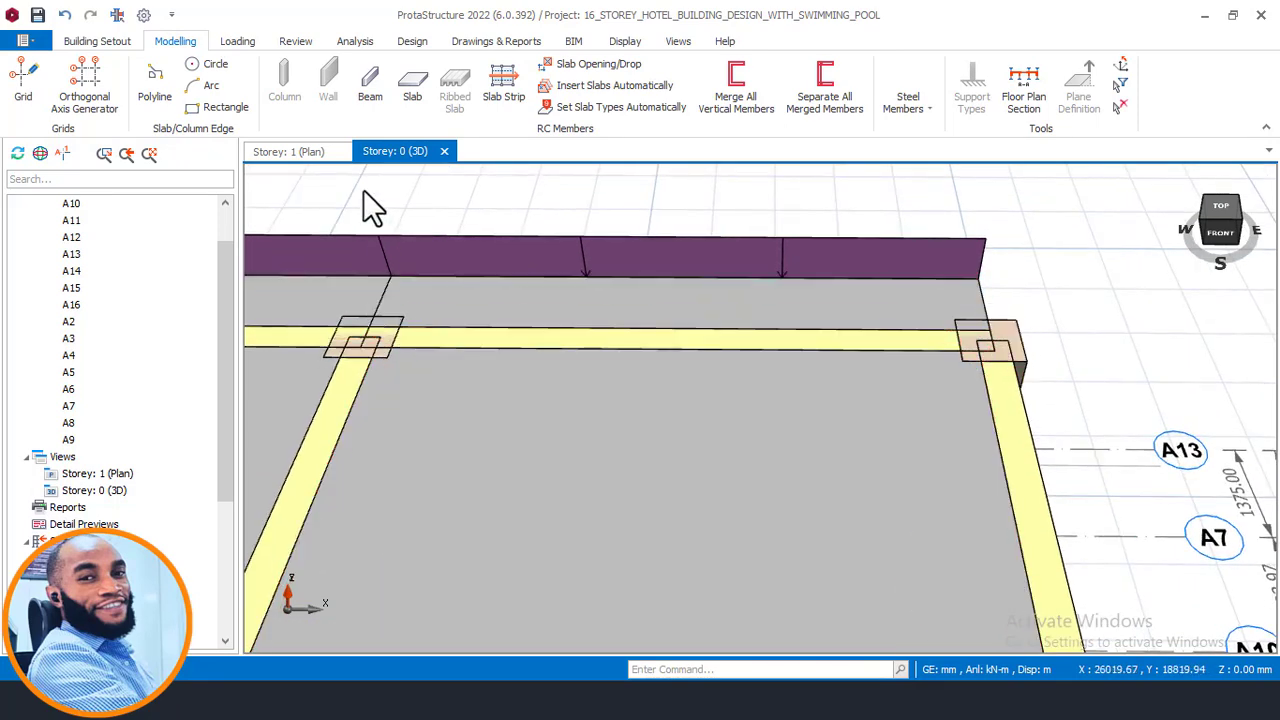
# - Return to the plan view and pan across the cantilever slabs along axis A7 towards axis A1
pyautogui.click(297, 150)
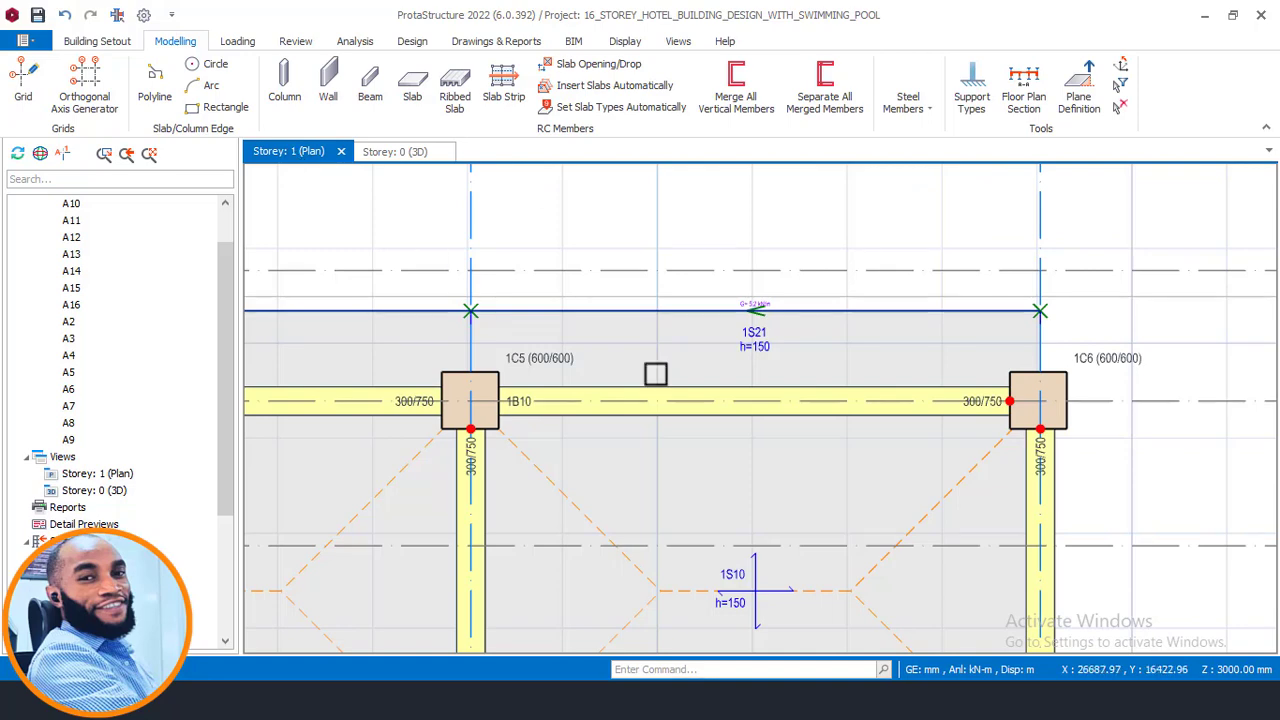
pyautogui.scroll(-3, 654, 371)
pyautogui.scroll(3, 871, 329)
pyautogui.scroll(2, 926, 355)
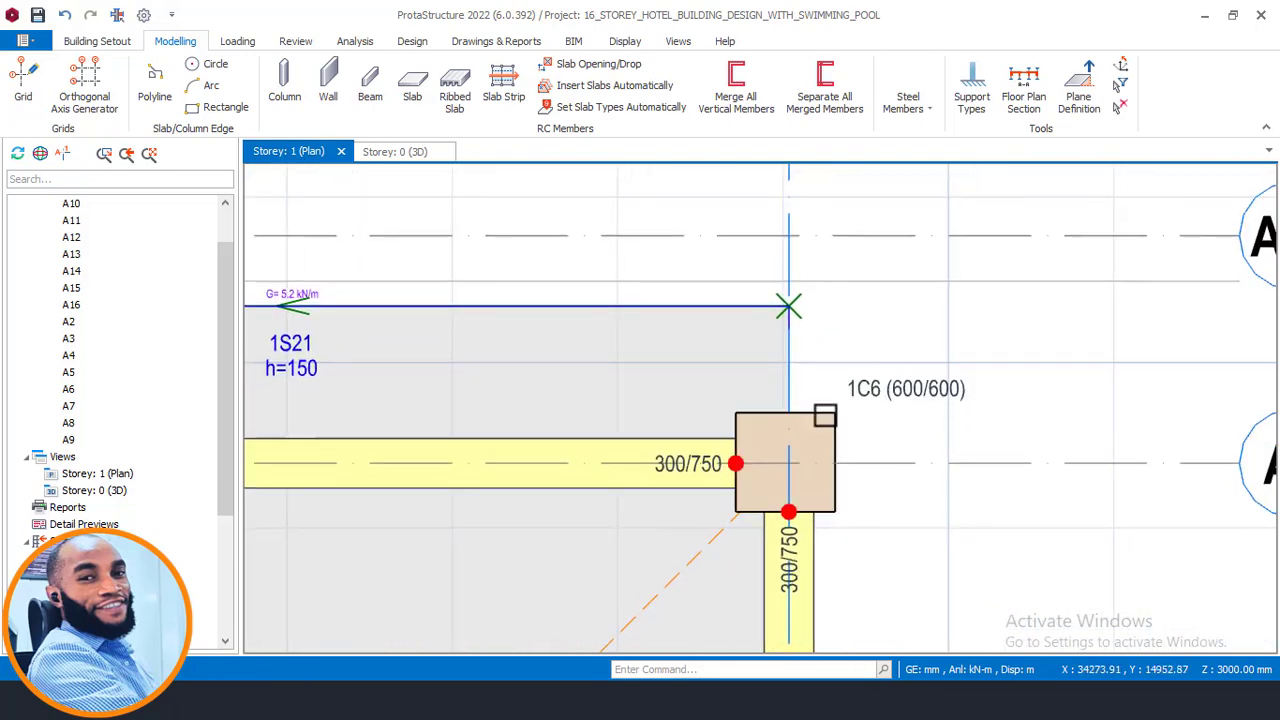
pyautogui.scroll(-4, 920, 389)
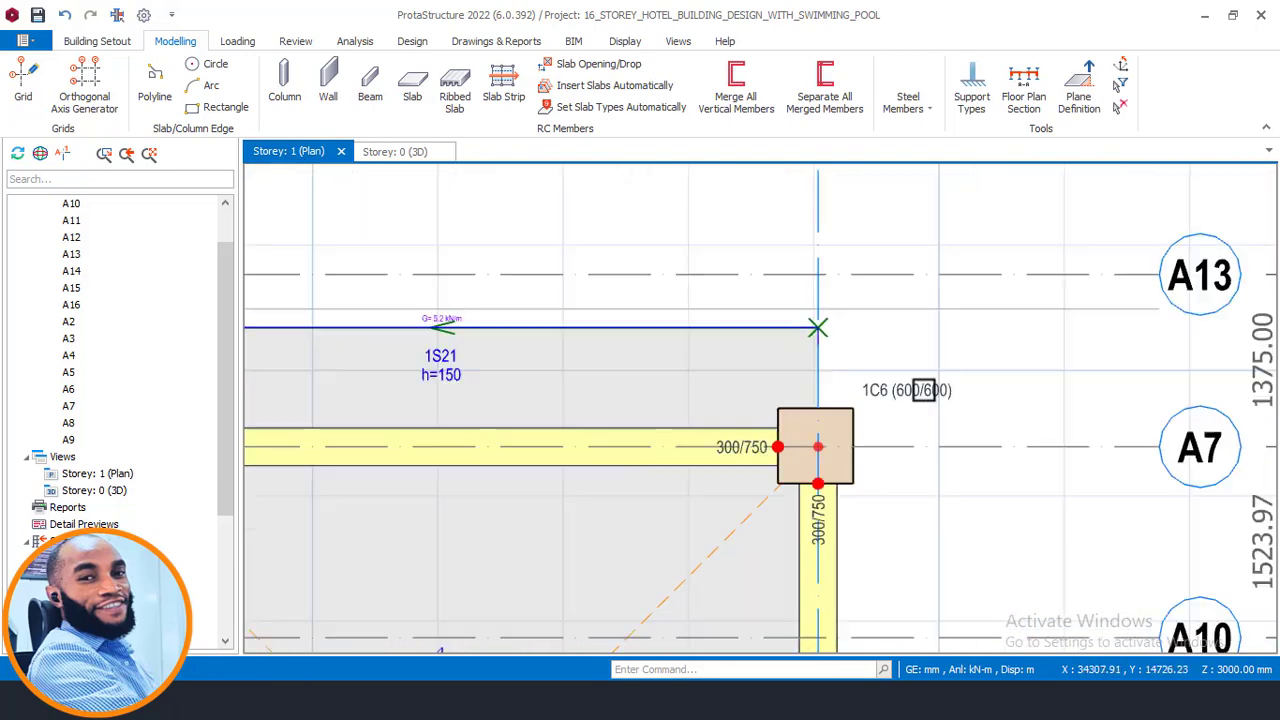
pyautogui.moveTo(389, 382); pyautogui.dragTo(952, 372, button='middle')
pyautogui.moveTo(481, 336); pyautogui.dragTo(1066, 336, button='middle')
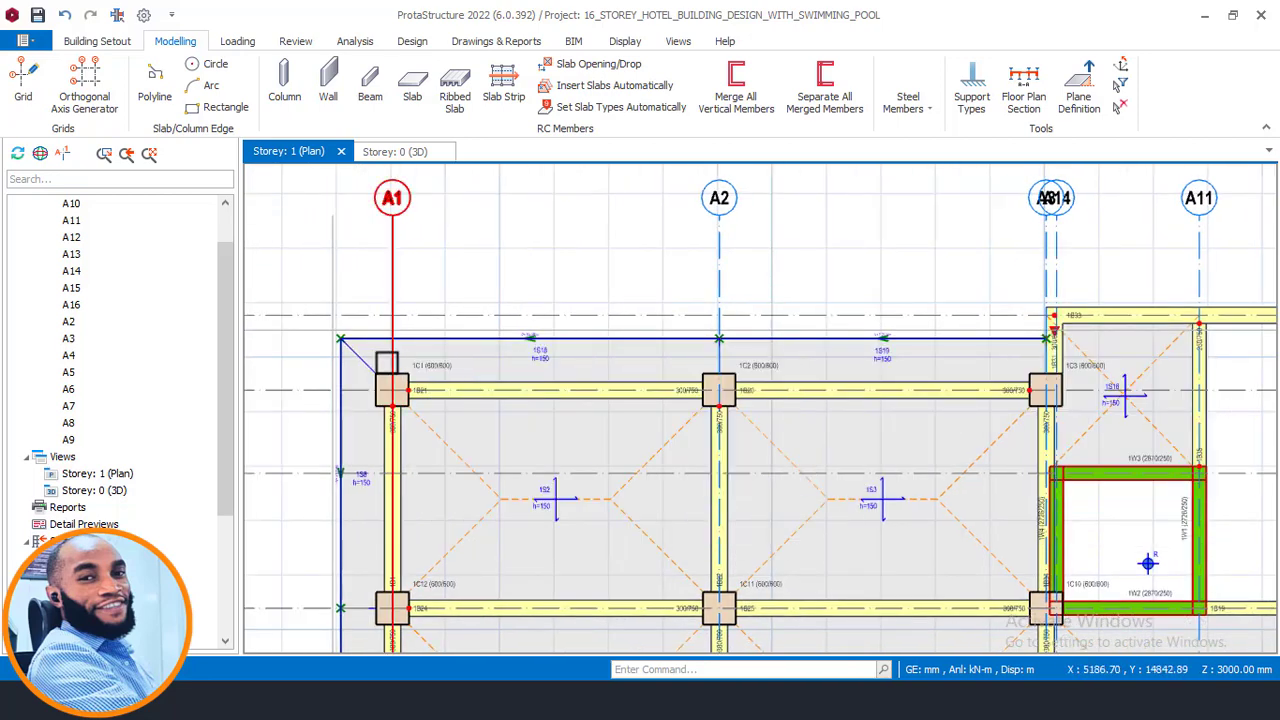
pyautogui.scroll(2, 358, 342)
pyautogui.click(322, 261)
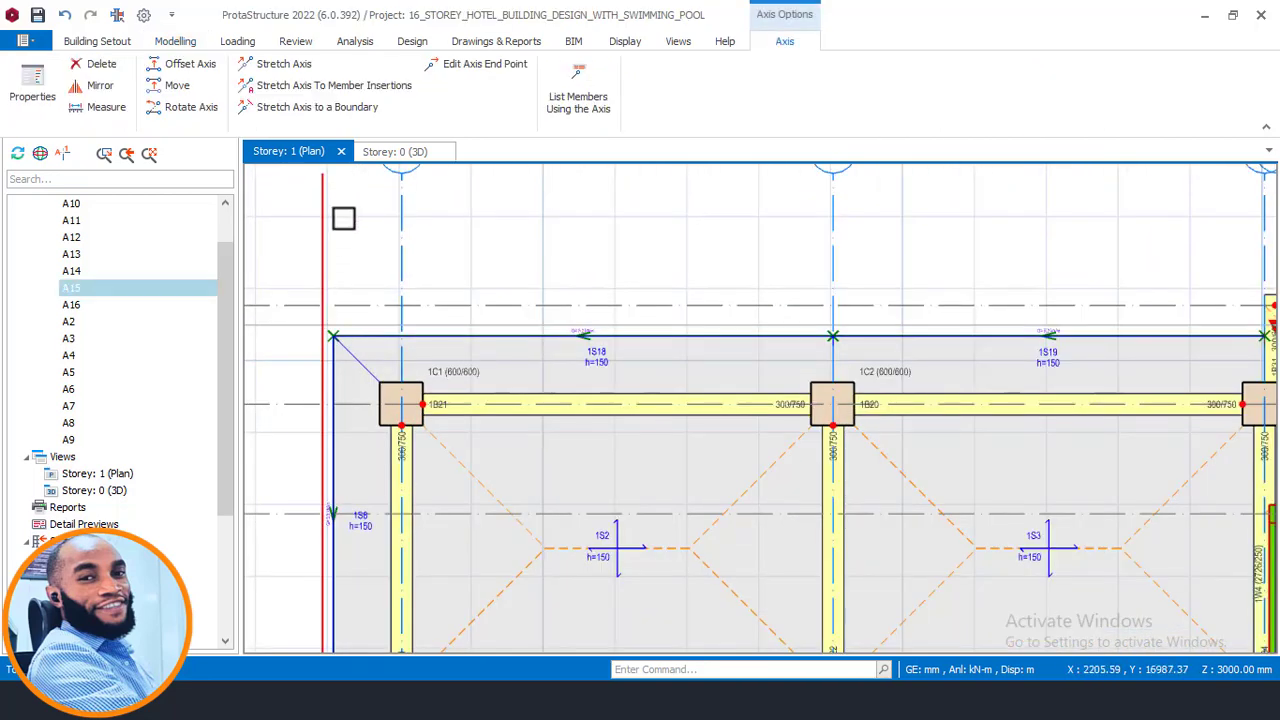
pyautogui.rightClick(343, 218)
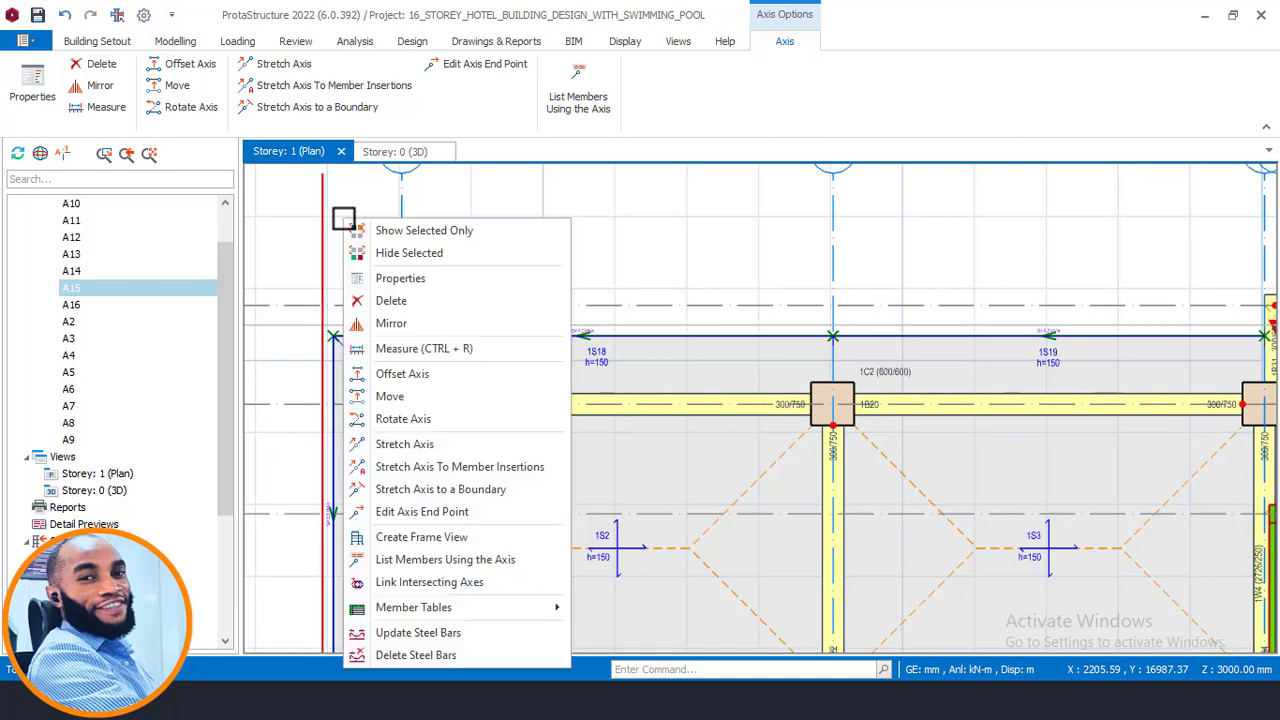
pyautogui.press('Escape')
pyautogui.press('Escape')
# - Measure the cantilever width of slab 1S8 from the beam axis to its outer edge
pyautogui.moveTo(371, 289); pyautogui.dragTo(529, 246, button='middle')
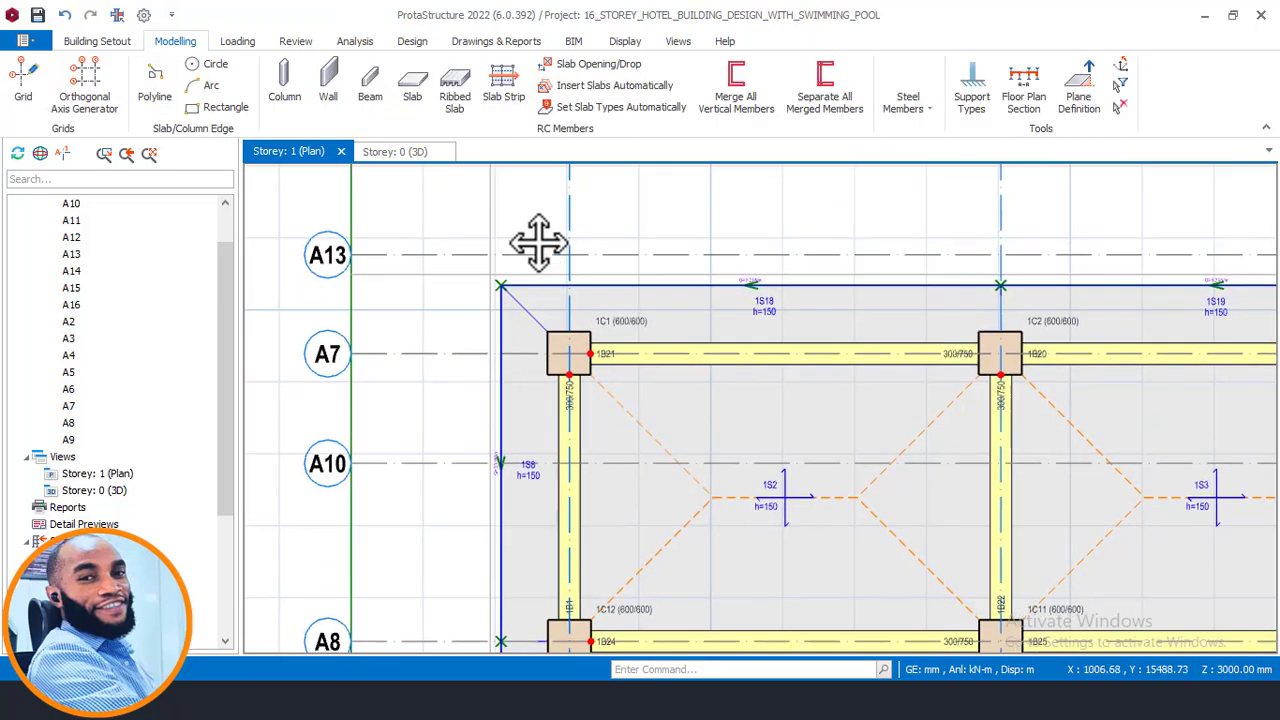
pyautogui.scroll(2, 526, 483)
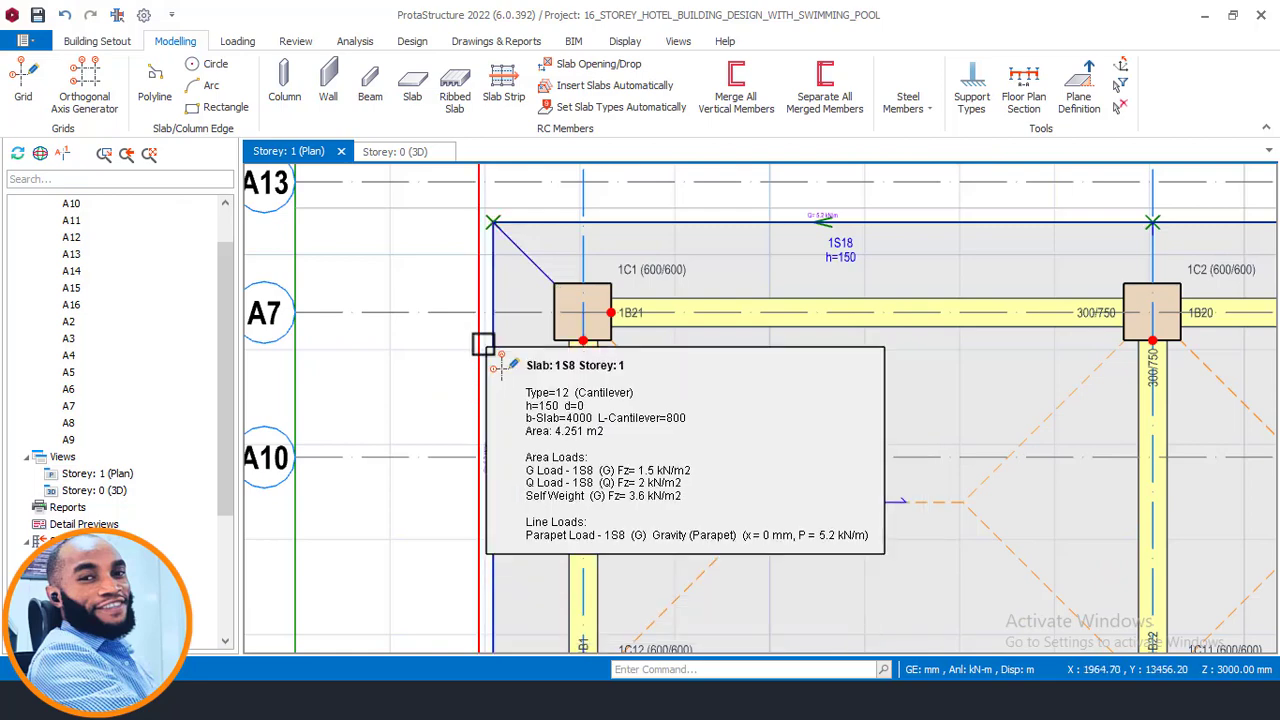
pyautogui.scroll(1, 480, 343)
pyautogui.moveTo(550, 477); pyautogui.dragTo(590, 613, button='middle')
pyautogui.rightClick(602, 213)
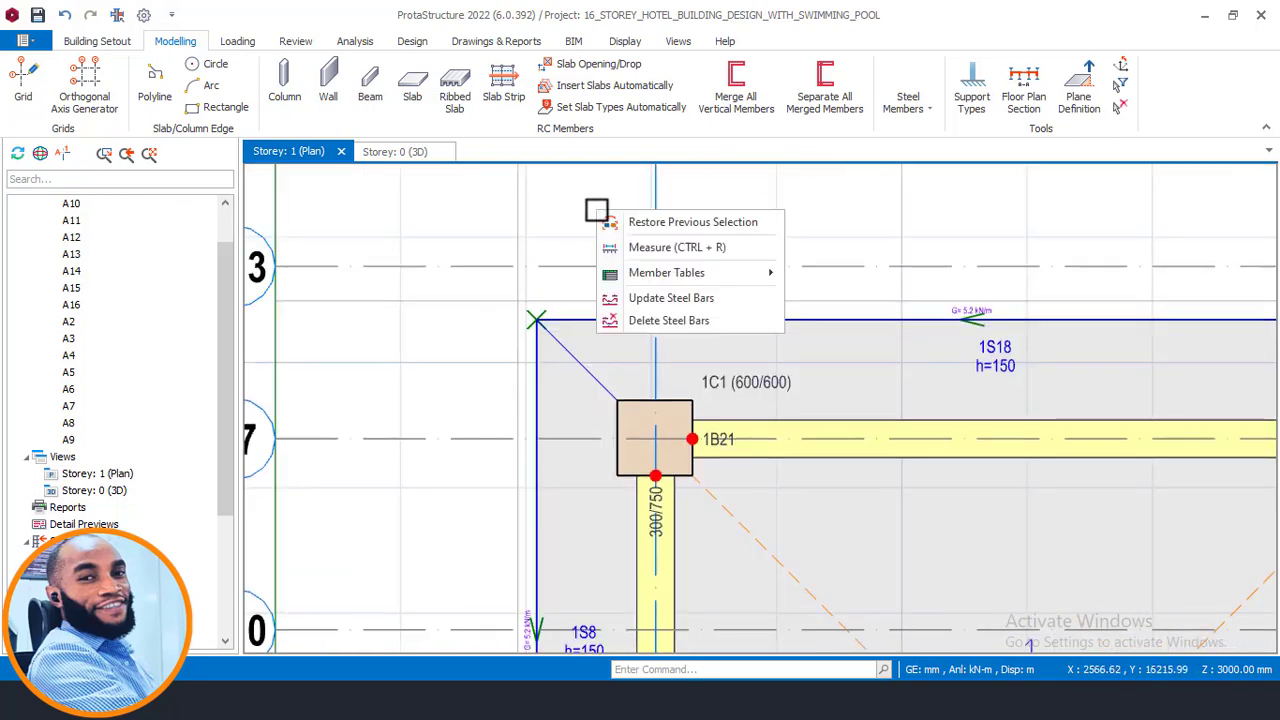
pyautogui.click(700, 247)
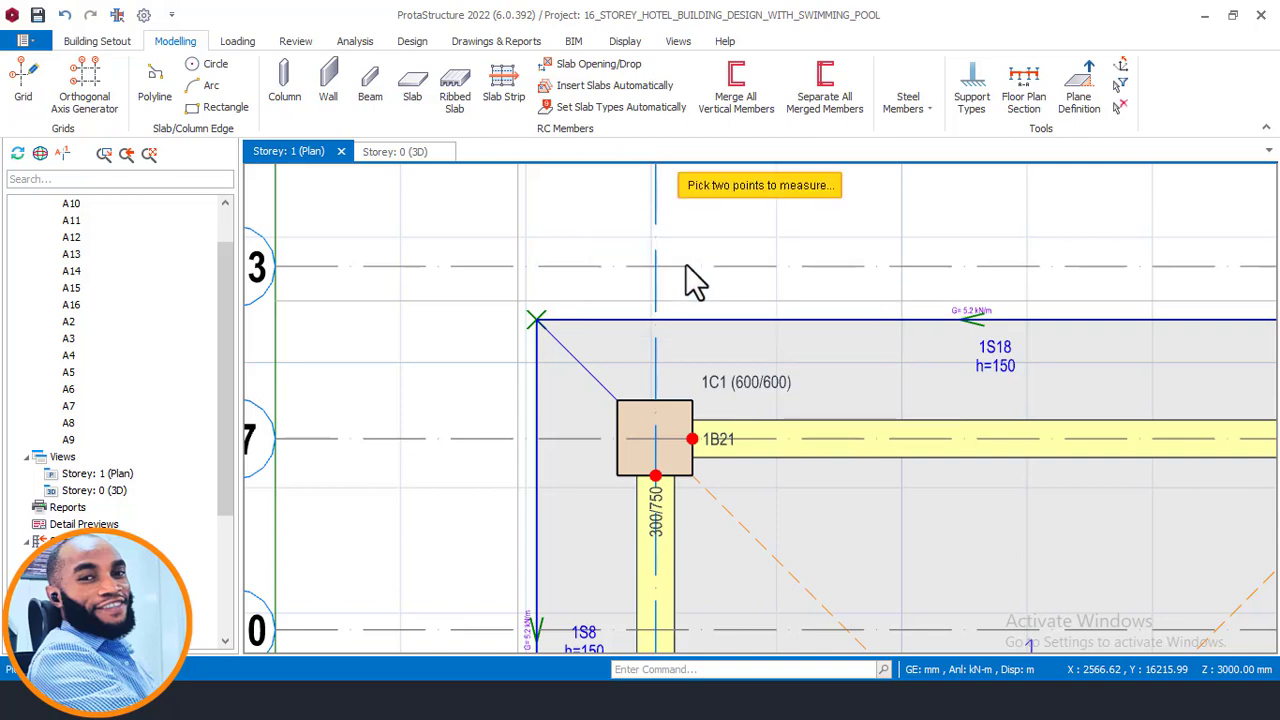
pyautogui.moveTo(600, 534); pyautogui.dragTo(608, 363, button='middle')
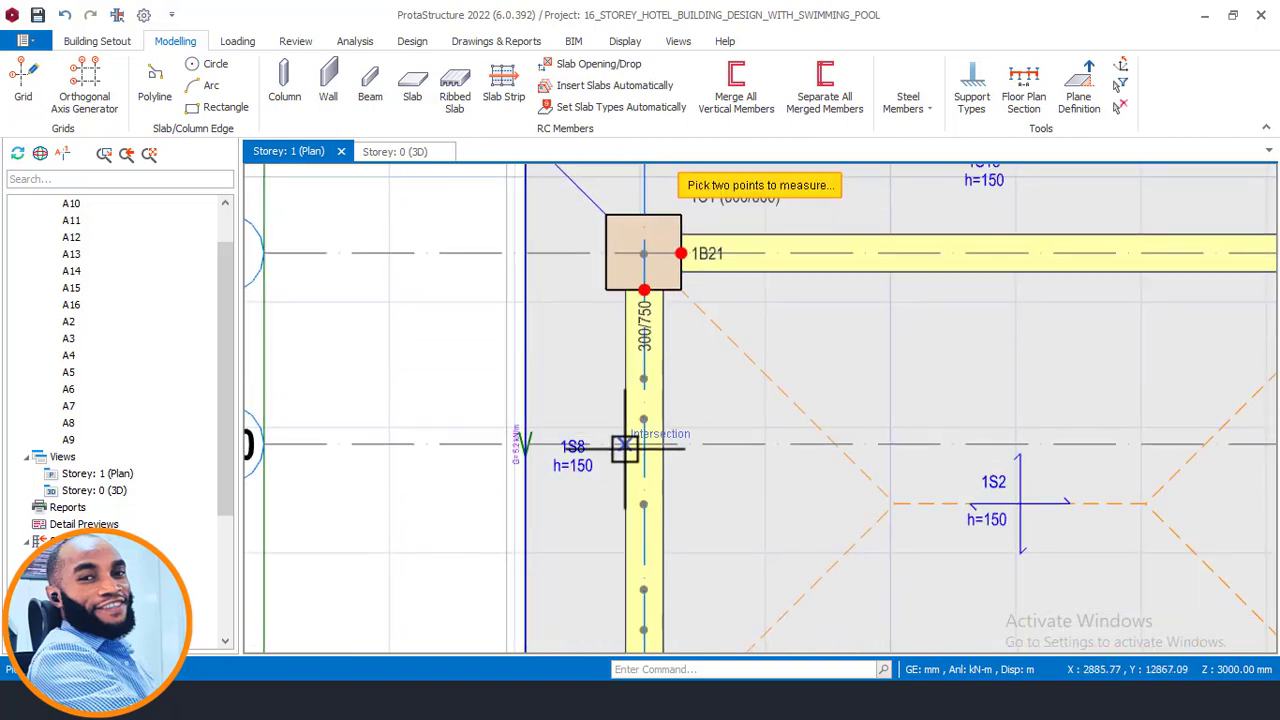
pyautogui.scroll(2, 520, 443)
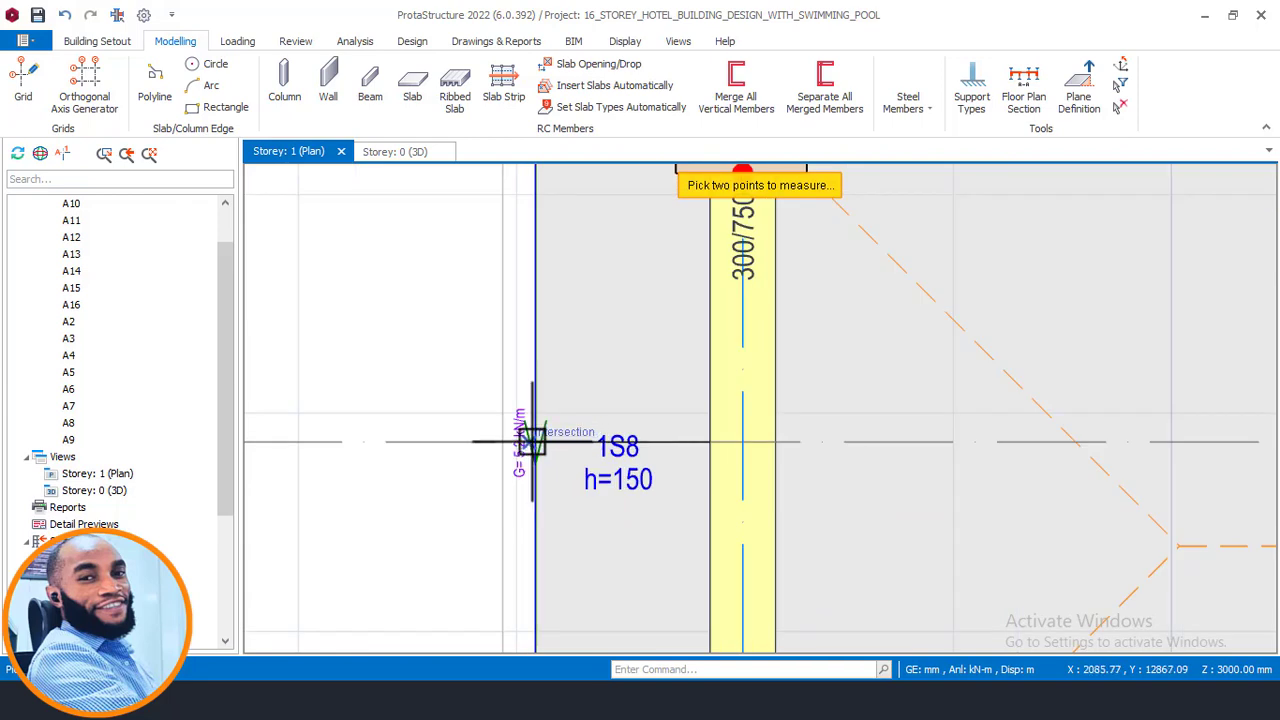
pyautogui.scroll(2, 531, 441)
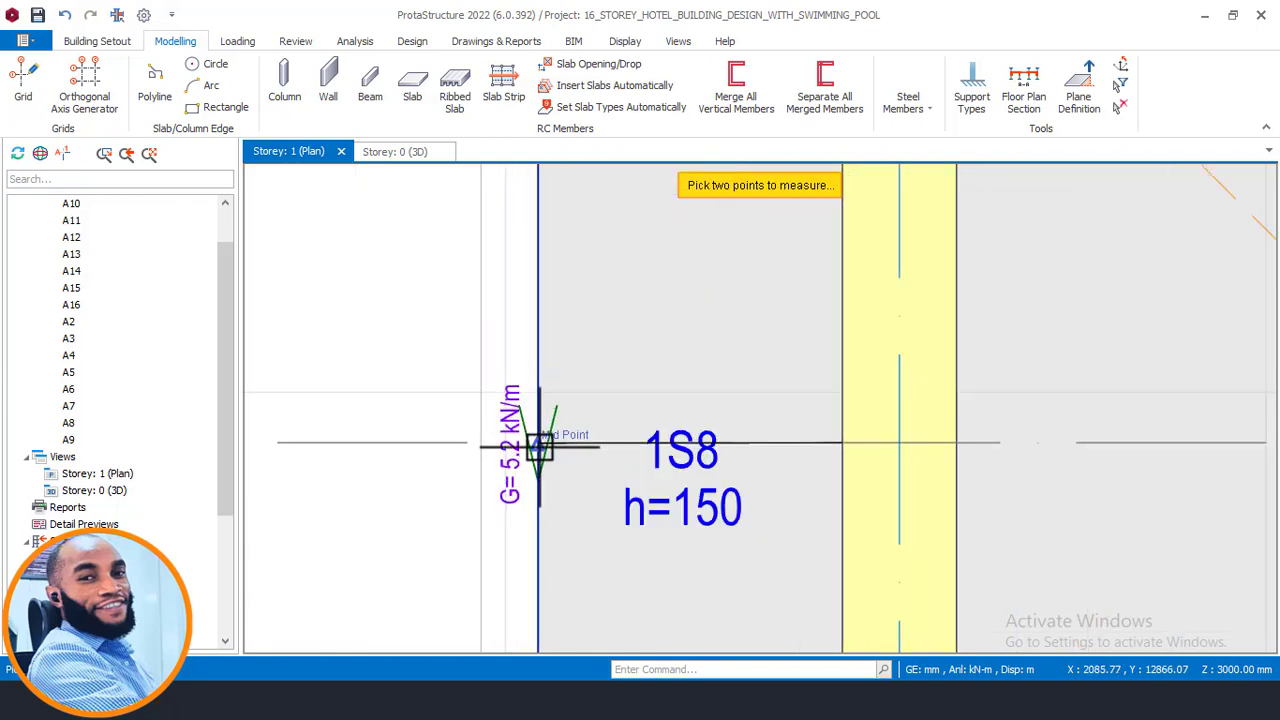
pyautogui.click(540, 437)
pyautogui.scroll(2, 716, 390)
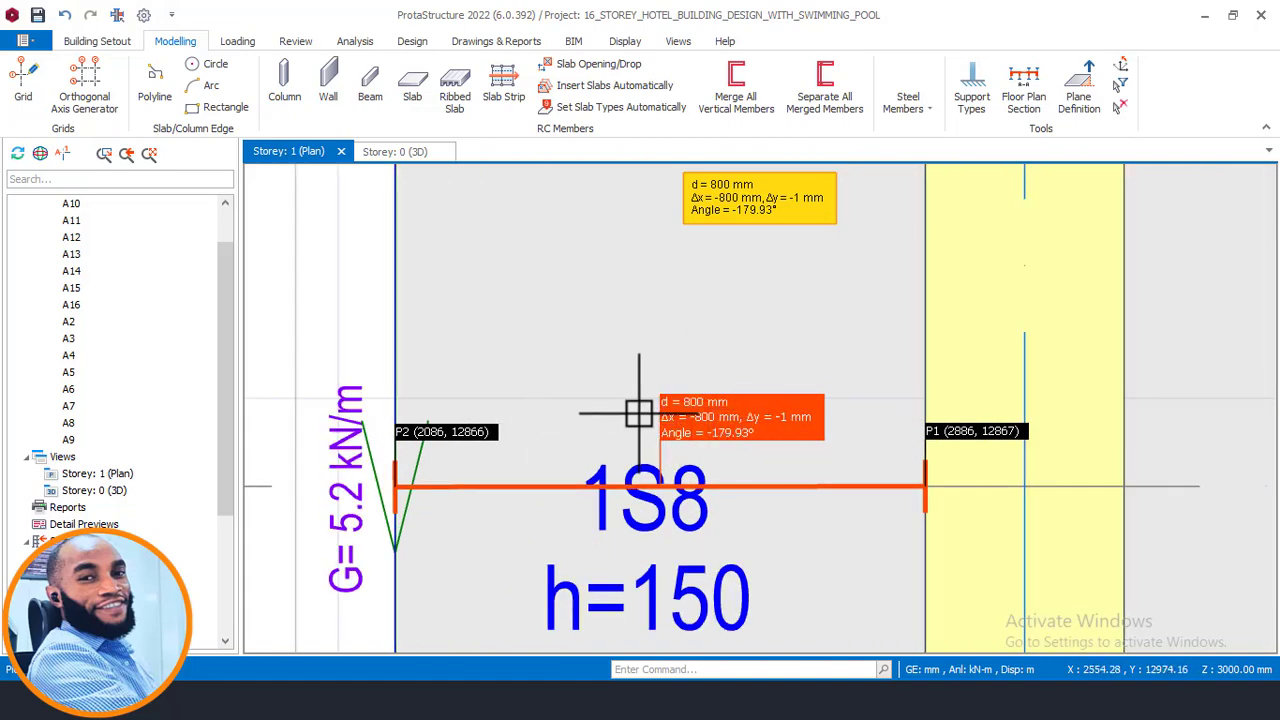
pyautogui.press('Escape')
# - Offset axis A15 across the plan to a new vertical axis at the outer corner of column 1C6
pyautogui.scroll(-3, 542, 372)
pyautogui.scroll(-5, 558, 377)
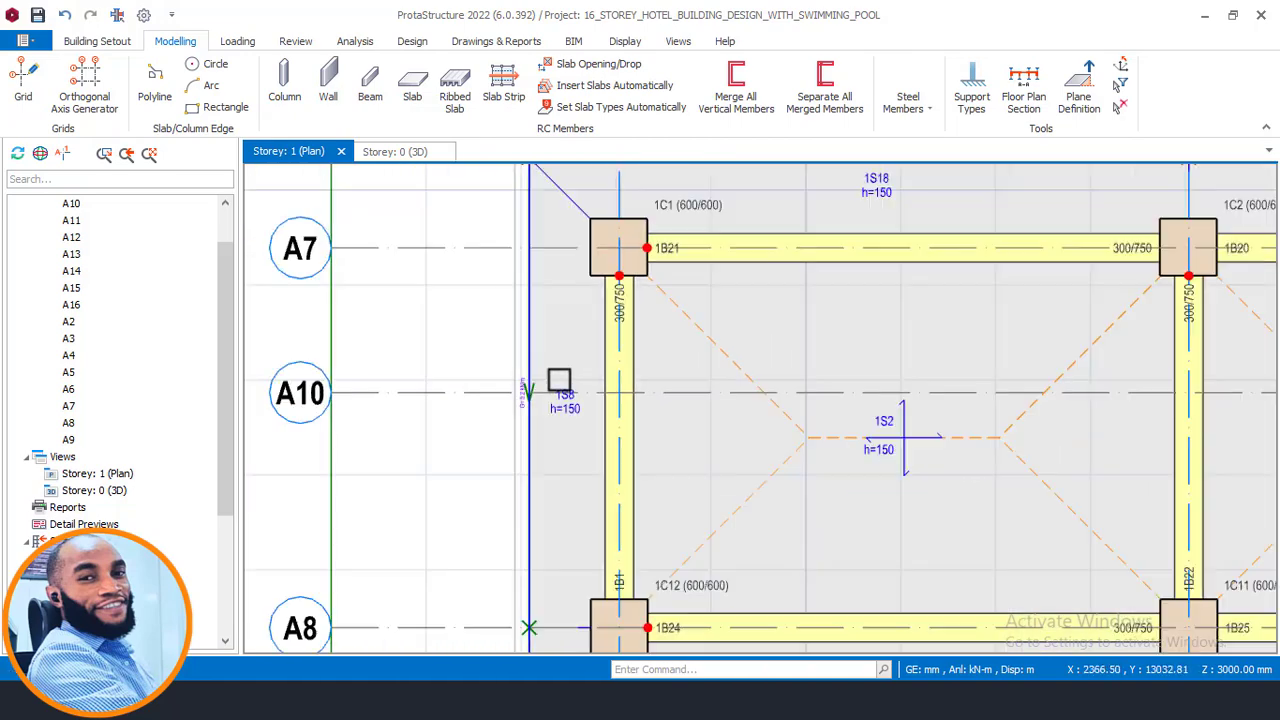
pyautogui.moveTo(546, 390); pyautogui.dragTo(514, 523, button='middle')
pyautogui.moveTo(606, 351); pyautogui.dragTo(494, 311, button='middle')
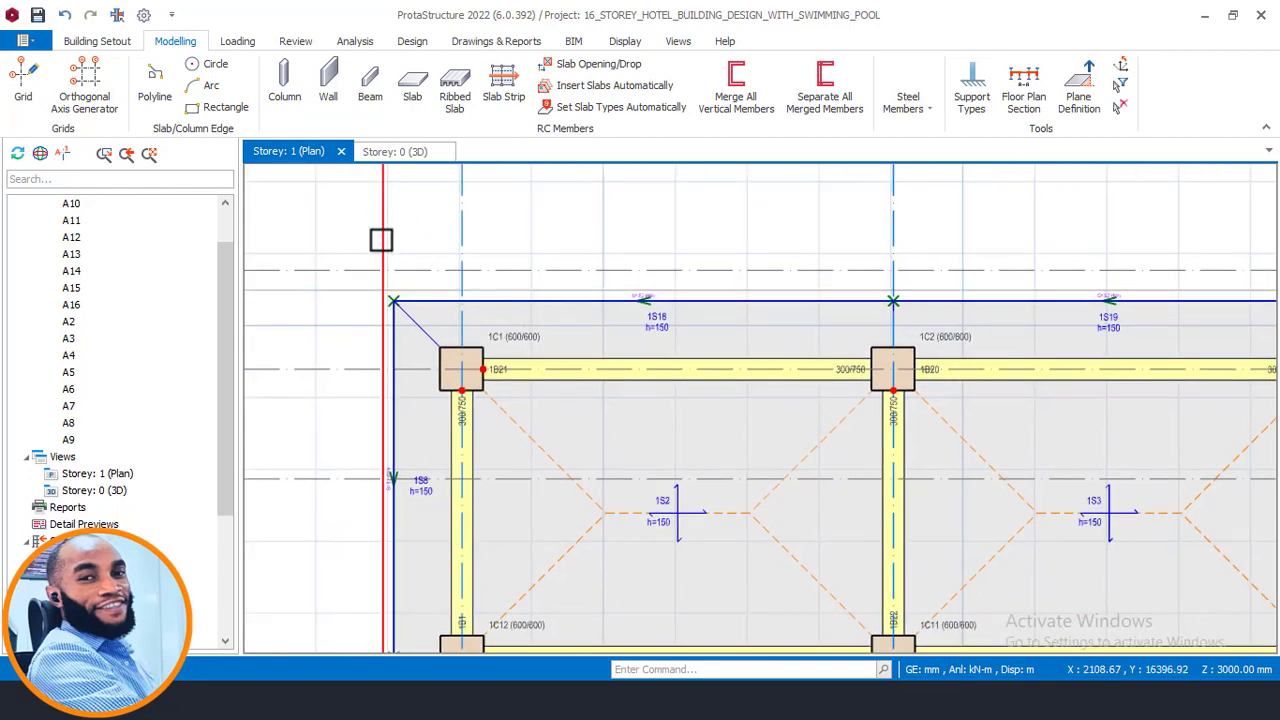
pyautogui.scroll(-5, 505, 311)
pyautogui.moveTo(1151, 314); pyautogui.dragTo(868, 345, button='middle')
pyautogui.scroll(2, 880, 342)
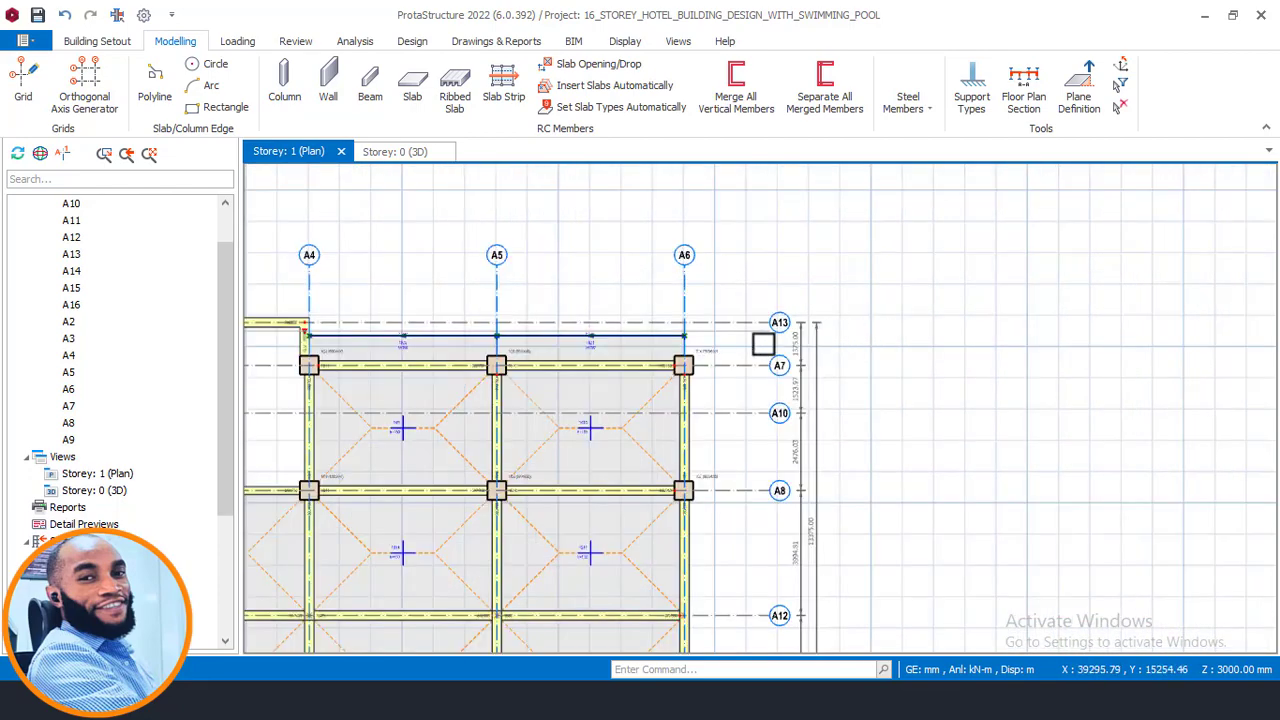
pyautogui.scroll(4, 690, 350)
pyautogui.scroll(-5, 1031, 323)
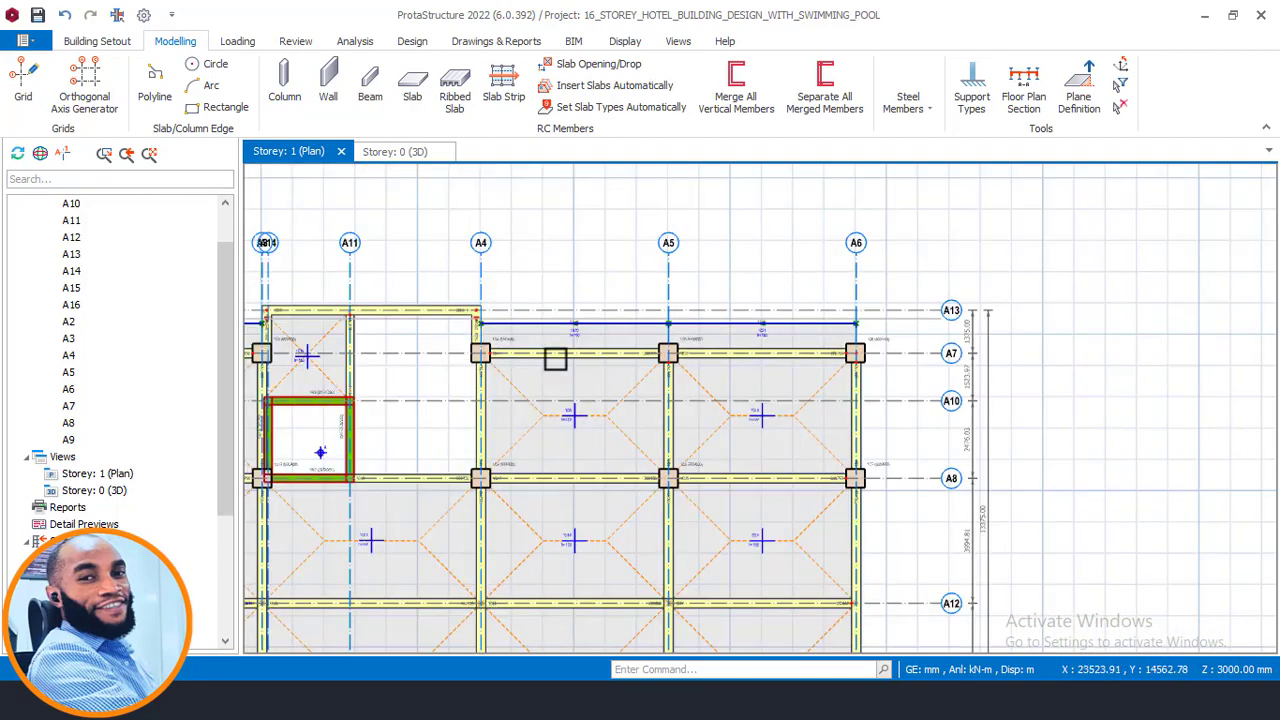
pyautogui.moveTo(530, 358); pyautogui.dragTo(939, 399, button='middle')
pyautogui.moveTo(431, 340); pyautogui.dragTo(580, 390, button='middle')
pyautogui.scroll(4, 477, 381)
pyautogui.click(503, 347)
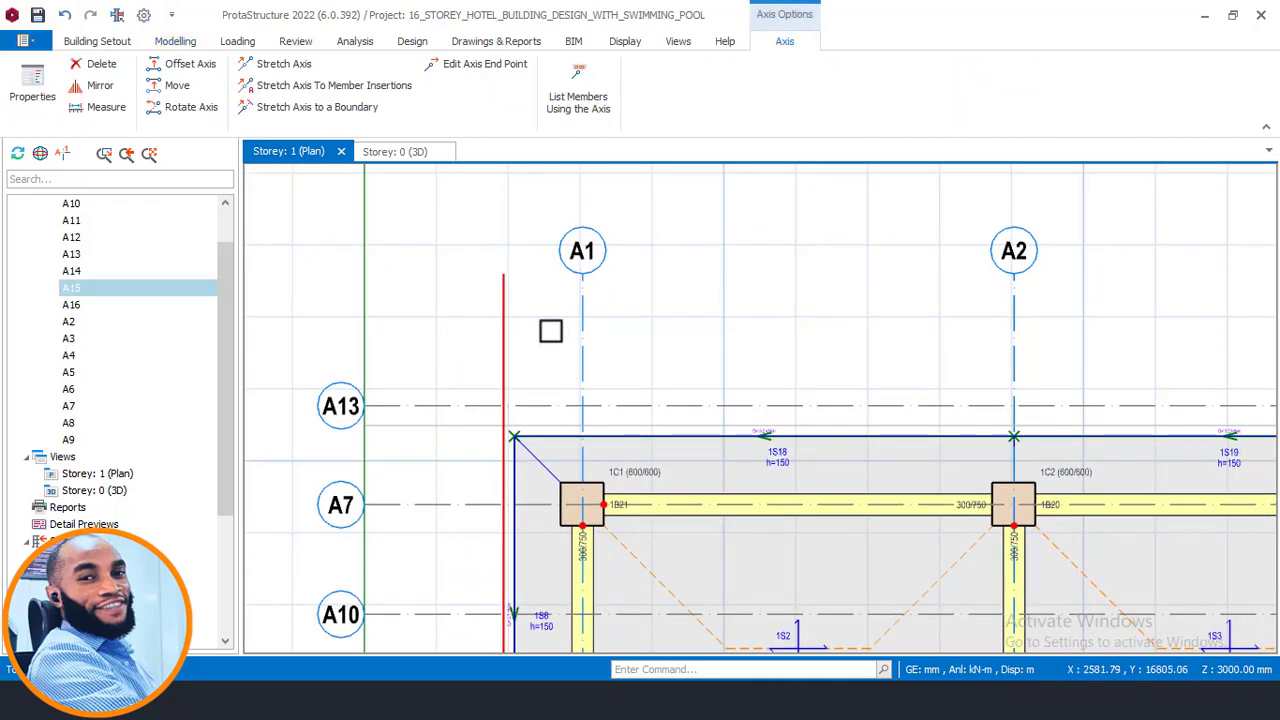
pyautogui.rightClick(550, 331)
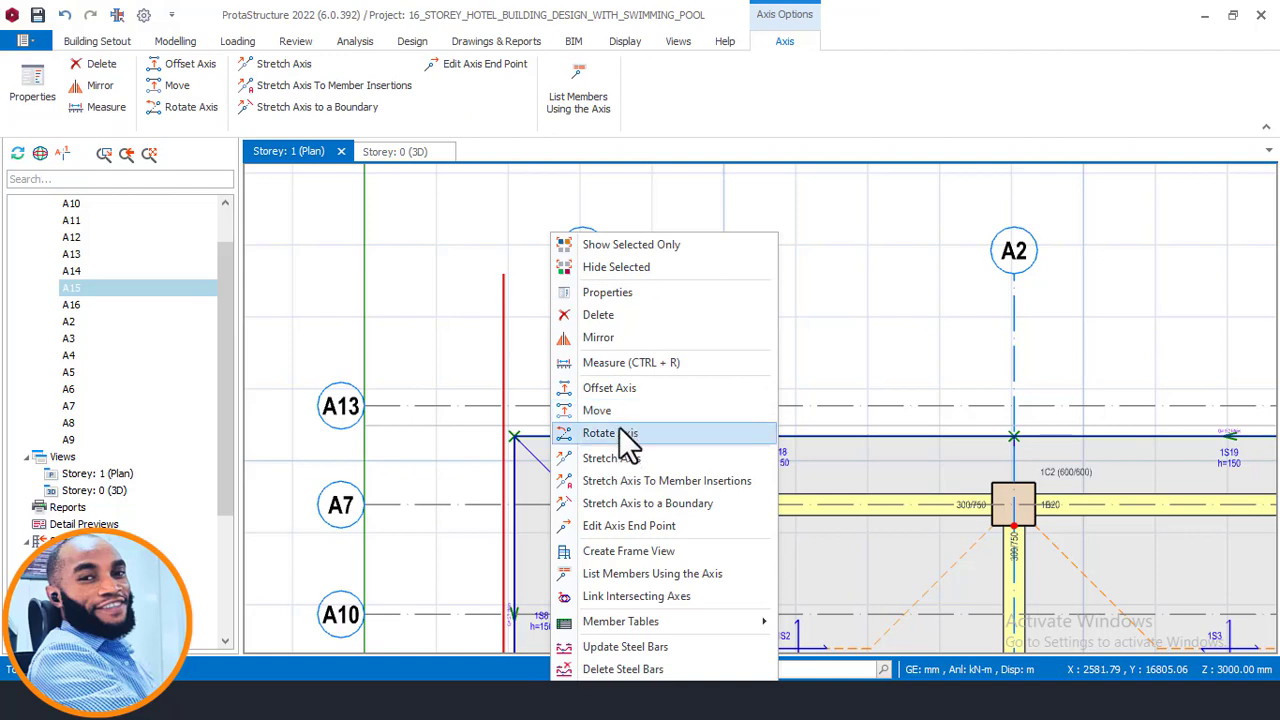
pyautogui.click(612, 387)
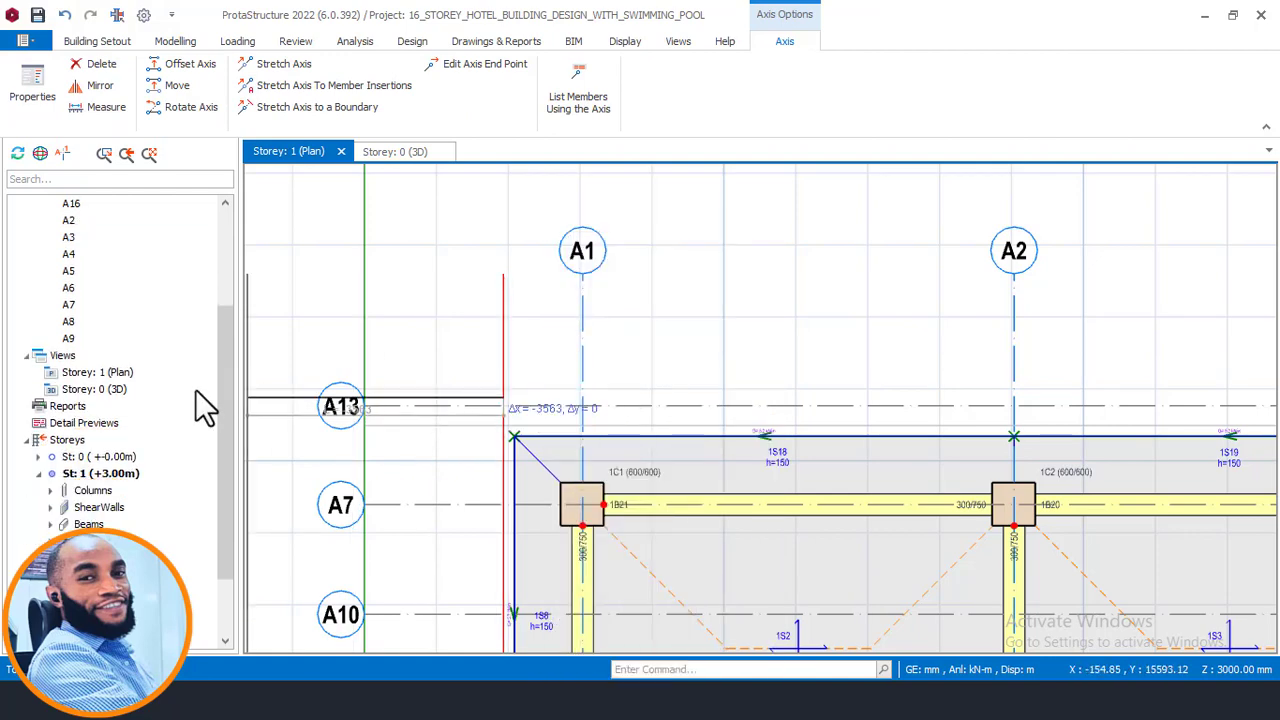
pyautogui.scroll(-5, 434, 391)
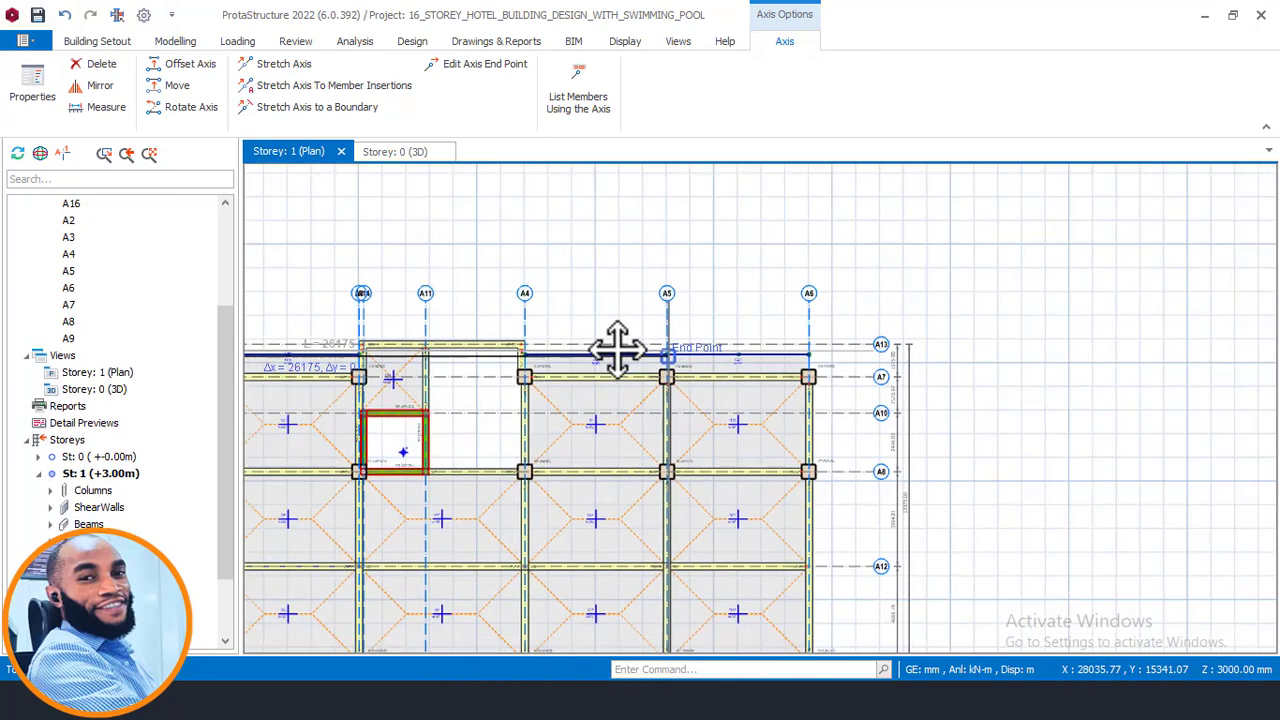
pyautogui.scroll(6, 660, 370)
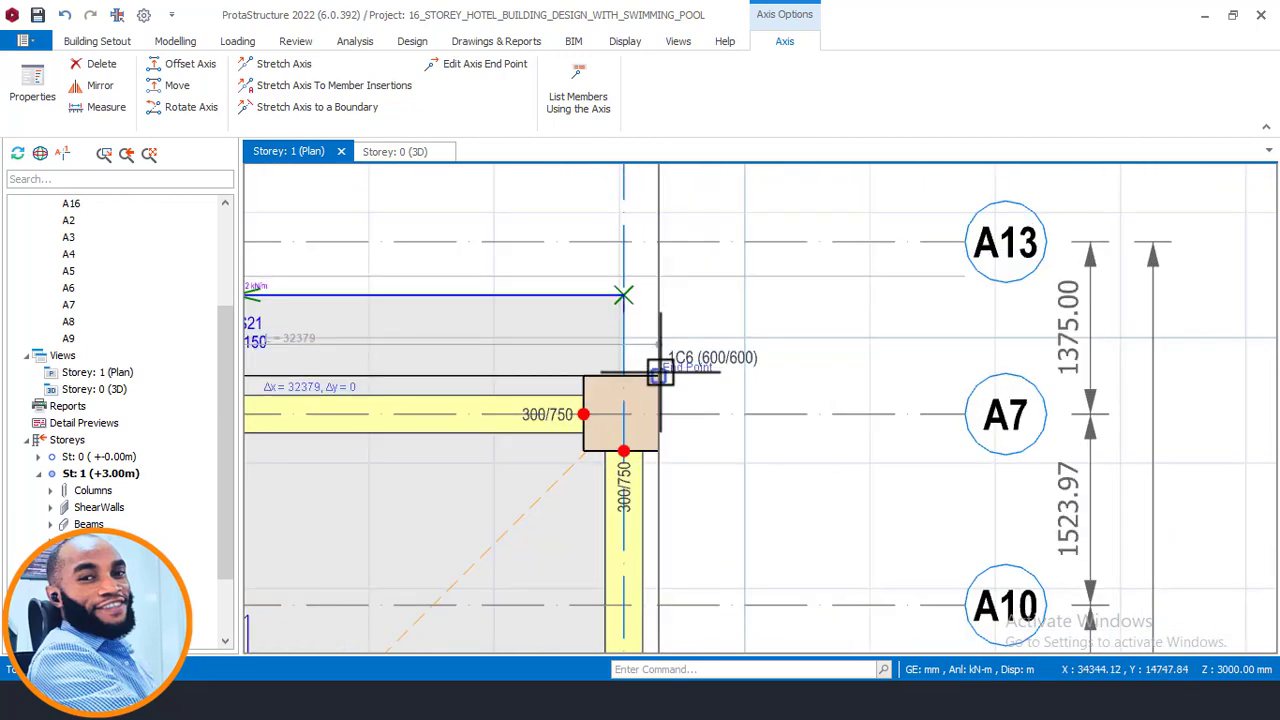
pyautogui.scroll(2, 660, 373)
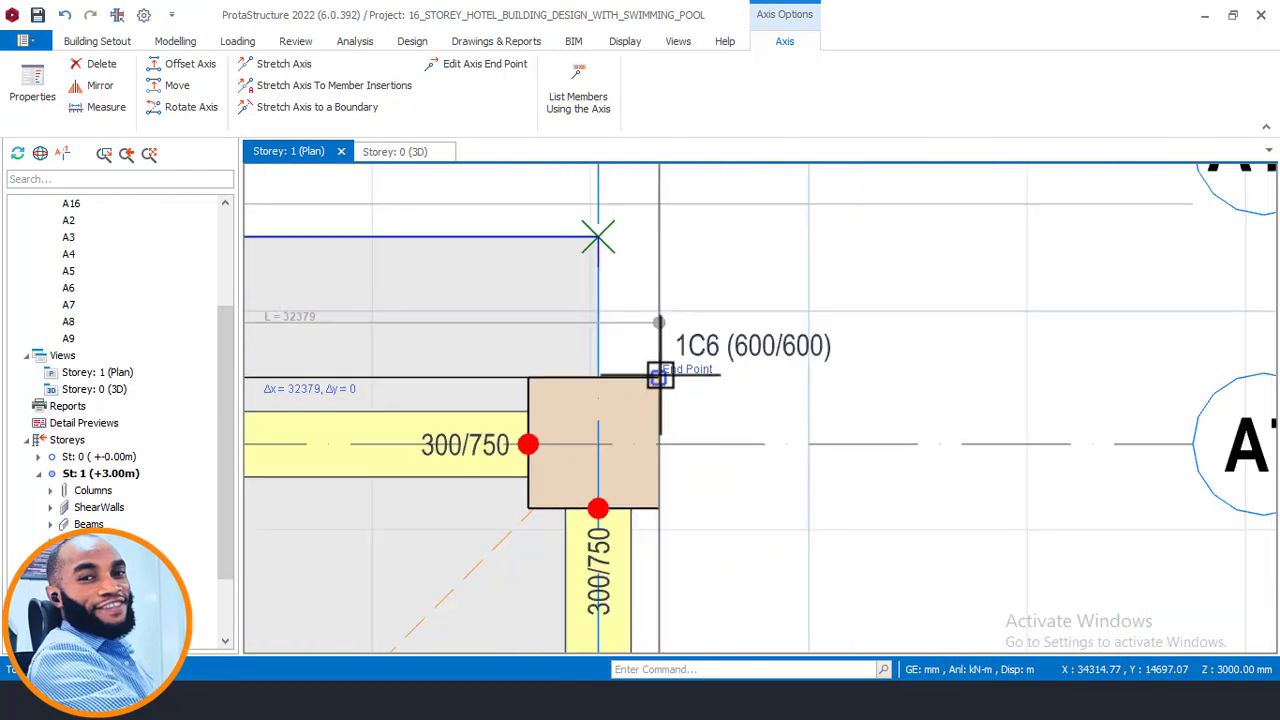
pyautogui.click(660, 376)
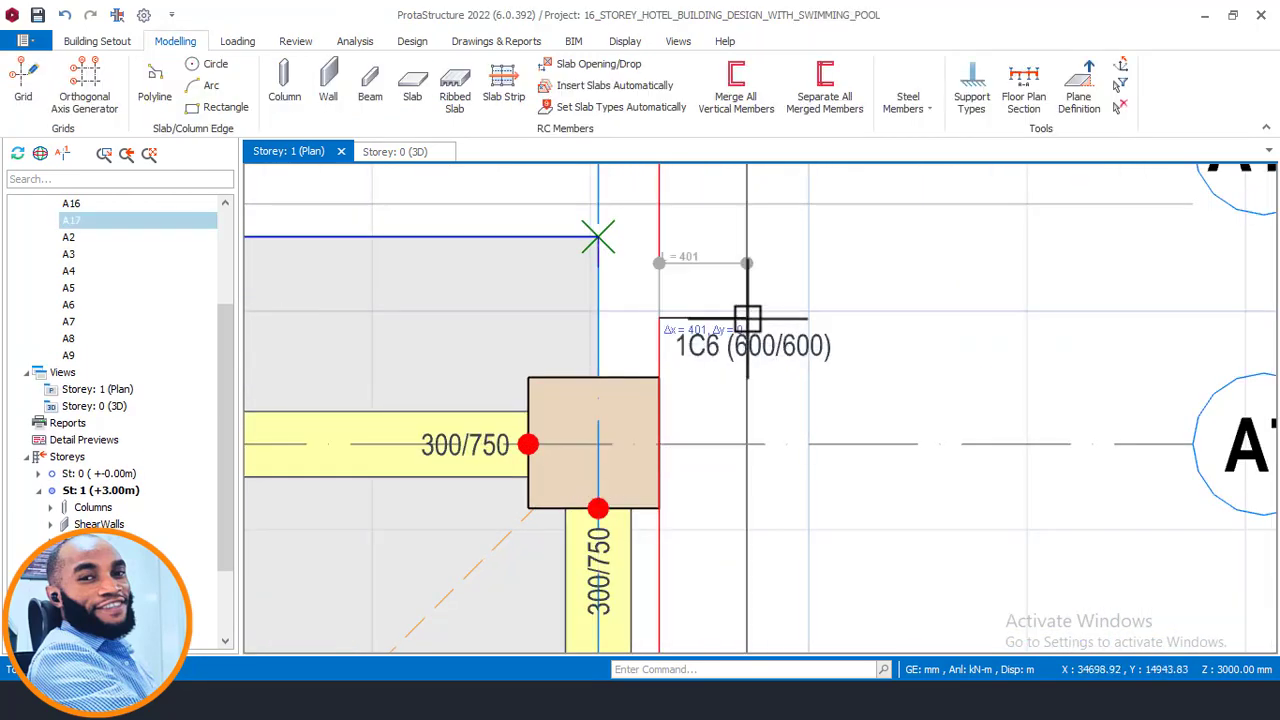
pyautogui.press('Escape')
# - Open the parapet line load on the edge of slab 1S21 beside column 1C6 and check its offset from the column
pyautogui.scroll(2, 617, 364)
pyautogui.moveTo(604, 380); pyautogui.dragTo(631, 467, button='middle')
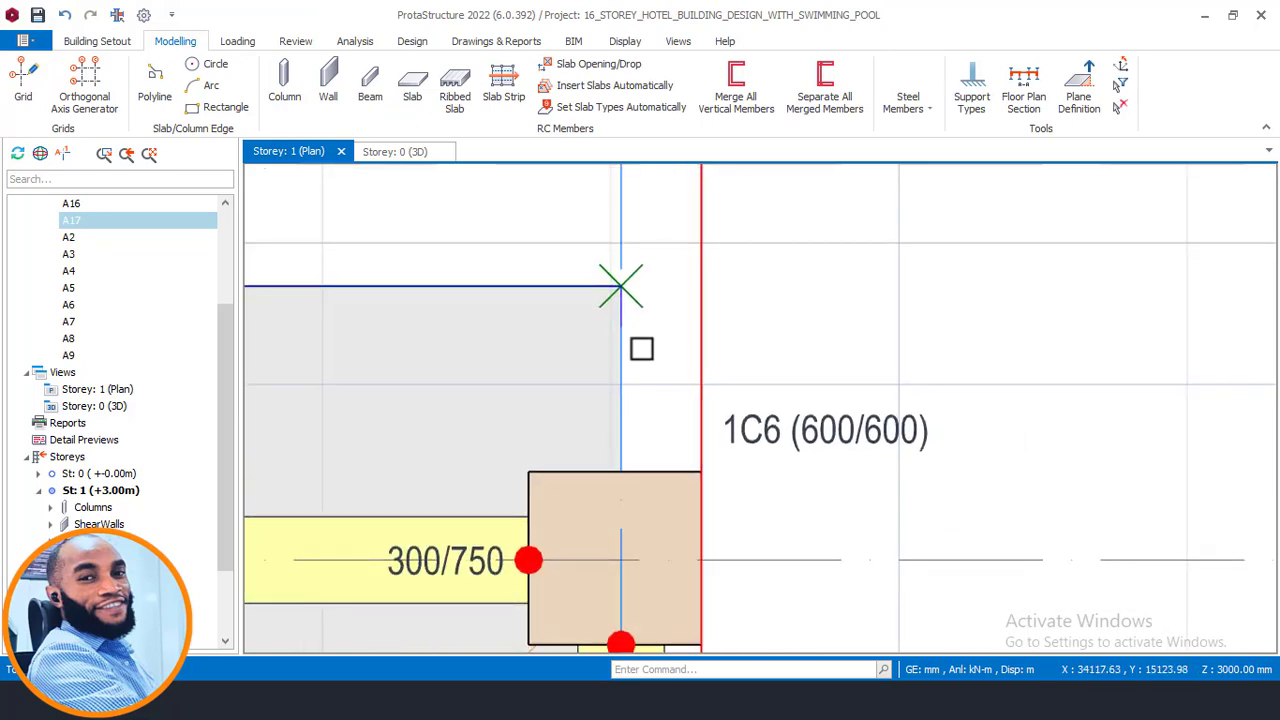
pyautogui.moveTo(669, 371); pyautogui.dragTo(704, 392, button='middle')
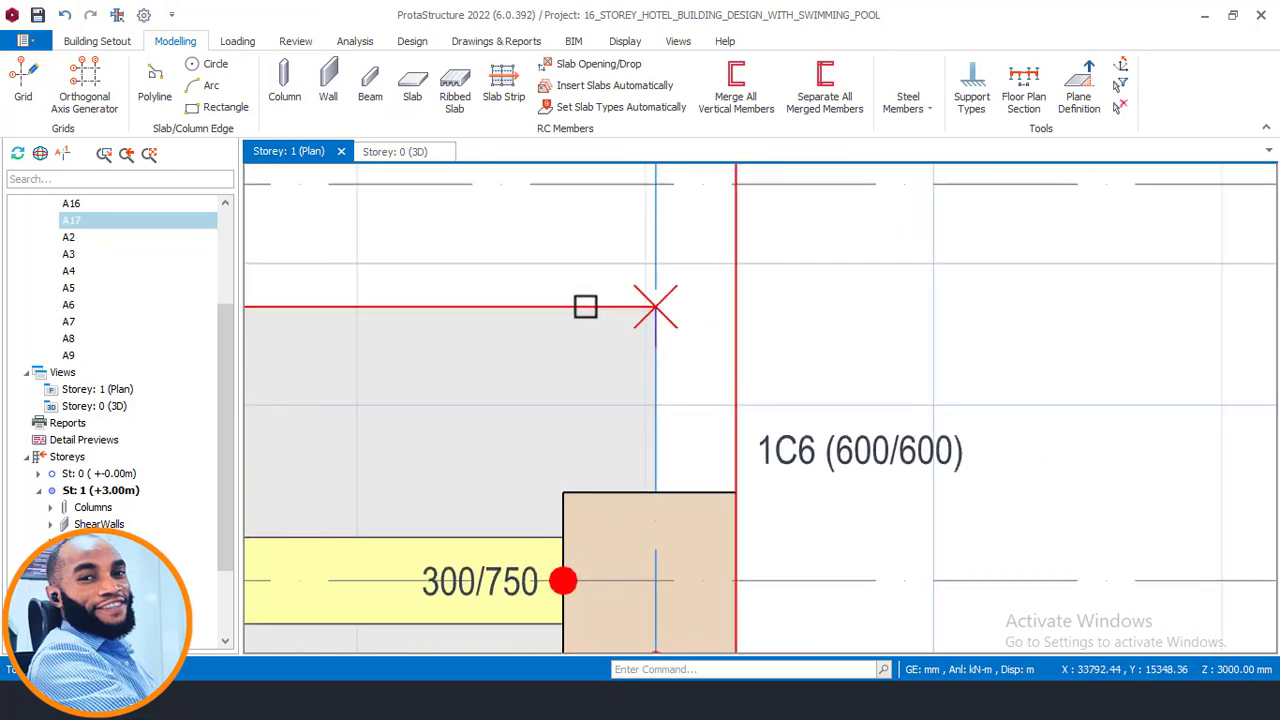
pyautogui.rightClick(545, 239)
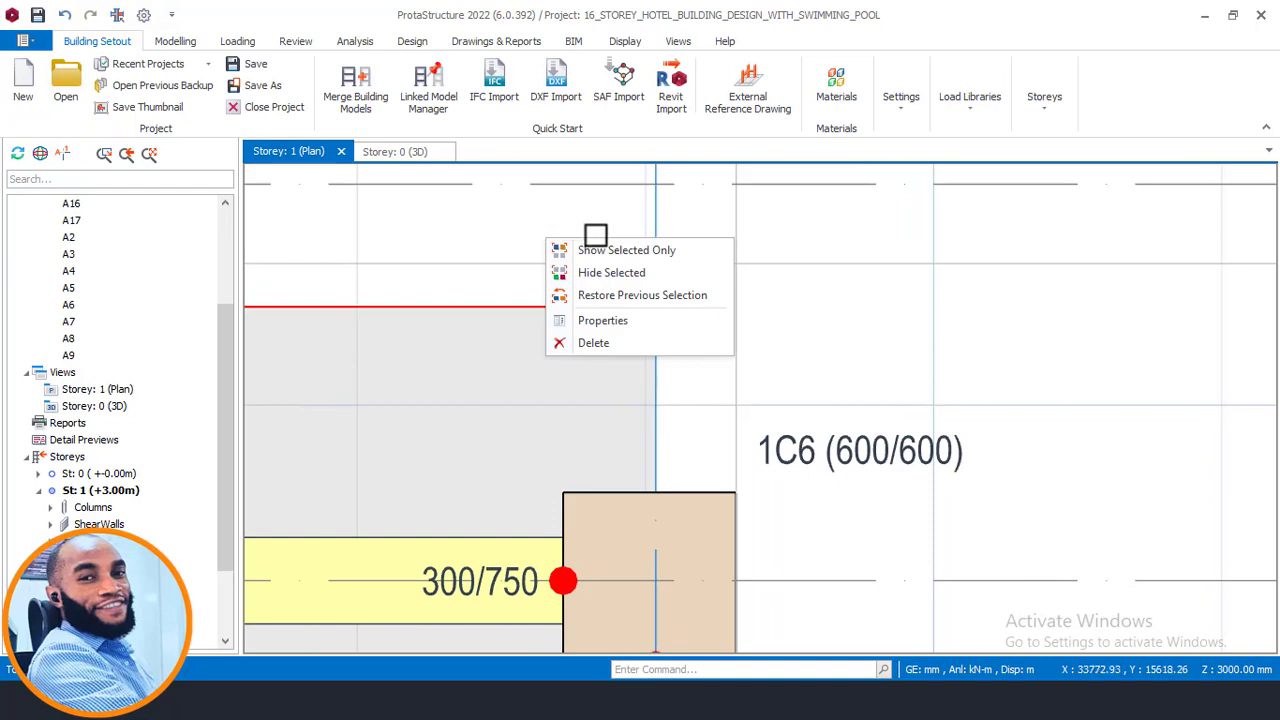
pyautogui.click(603, 321)
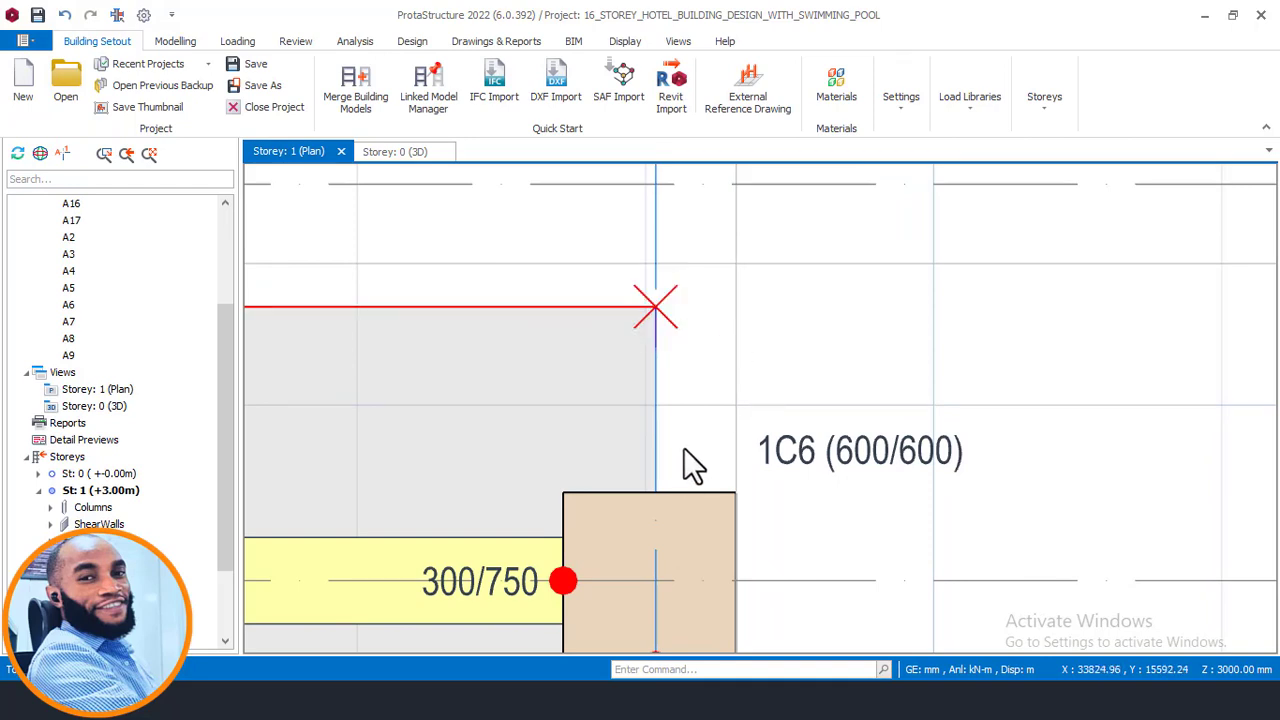
pyautogui.scroll(1, 669, 492)
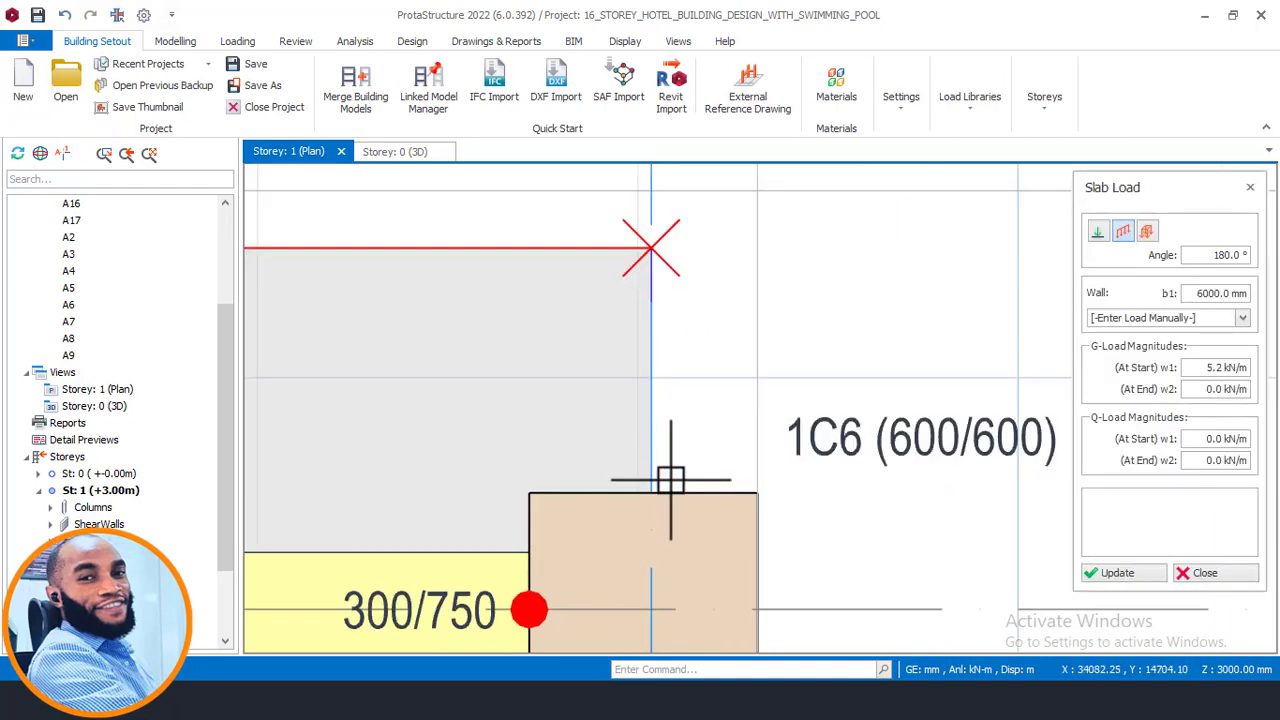
pyautogui.scroll(-1, 659, 492)
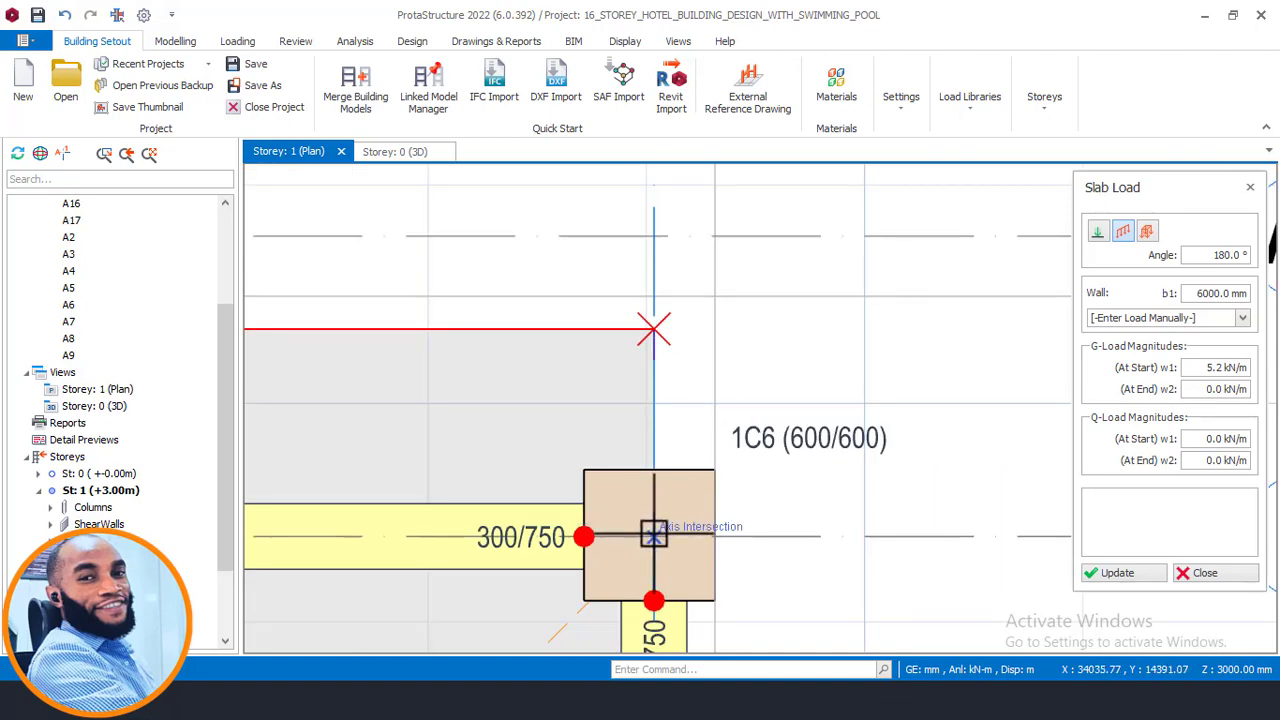
pyautogui.click(653, 536)
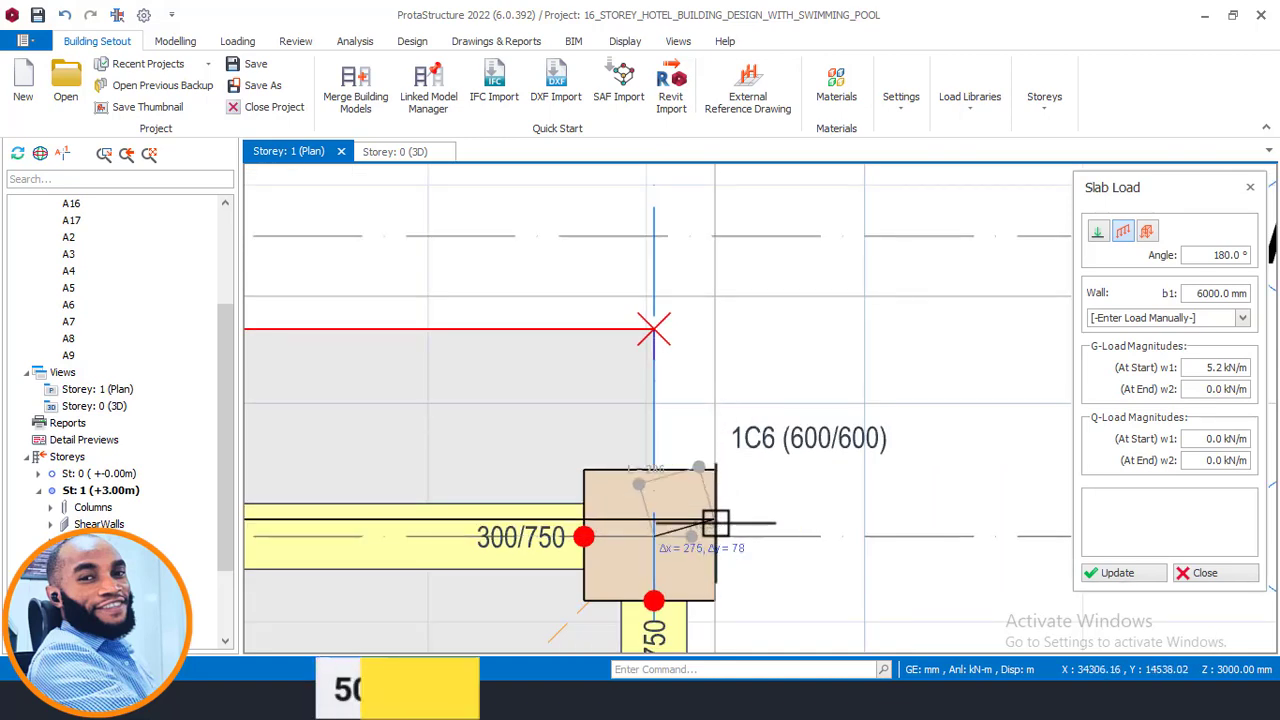
pyautogui.click(709, 479)
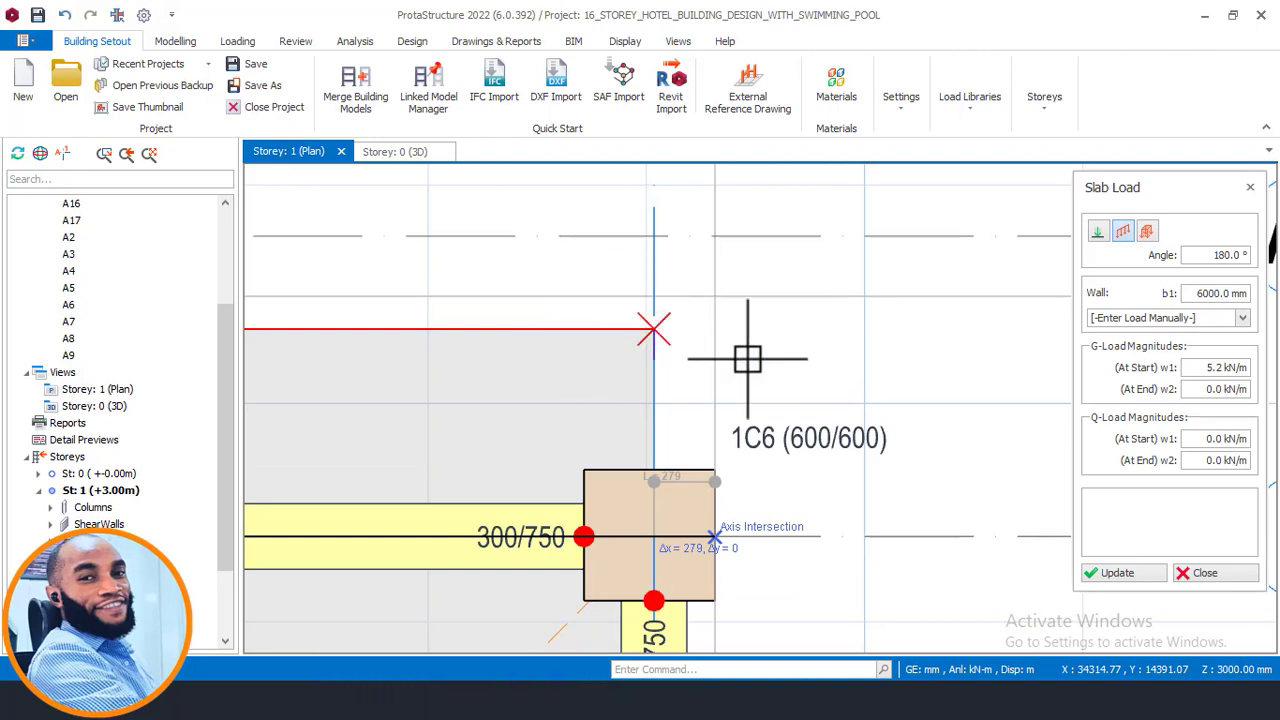
pyautogui.press('Escape')
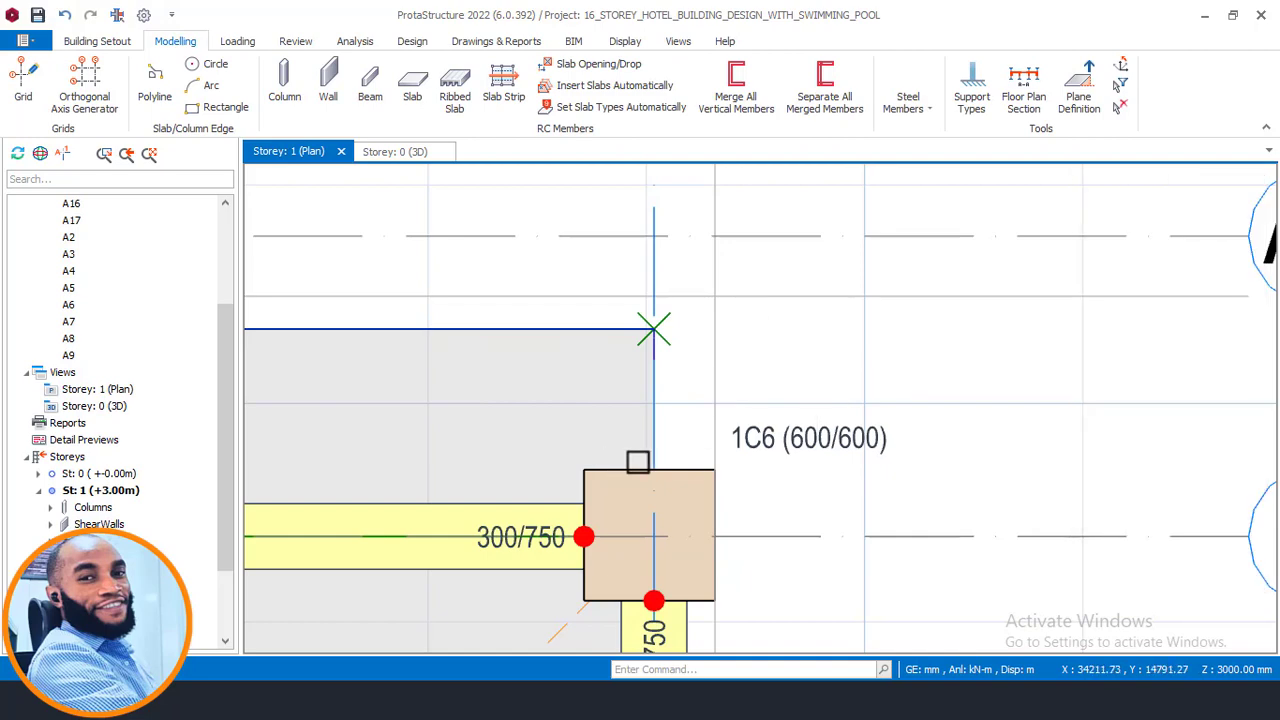
# - Add a 950 mm cantilever slab with a 5.2 kN/m parapet load at column 1C6 between axes A7 and A17
pyautogui.scroll(-3, 842, 470)
pyautogui.scroll(-3, 842, 470)
pyautogui.scroll(4, 658, 436)
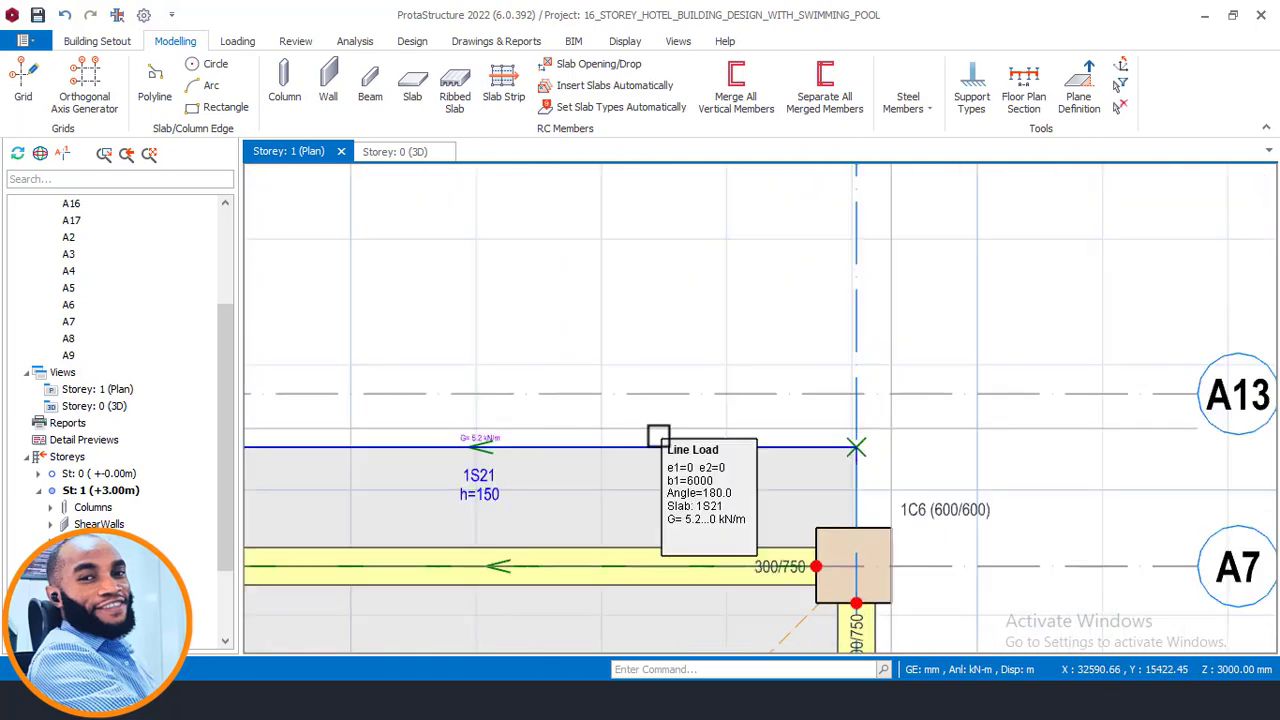
pyautogui.scroll(2, 596, 451)
pyautogui.moveTo(585, 265); pyautogui.dragTo(645, 271, button='middle')
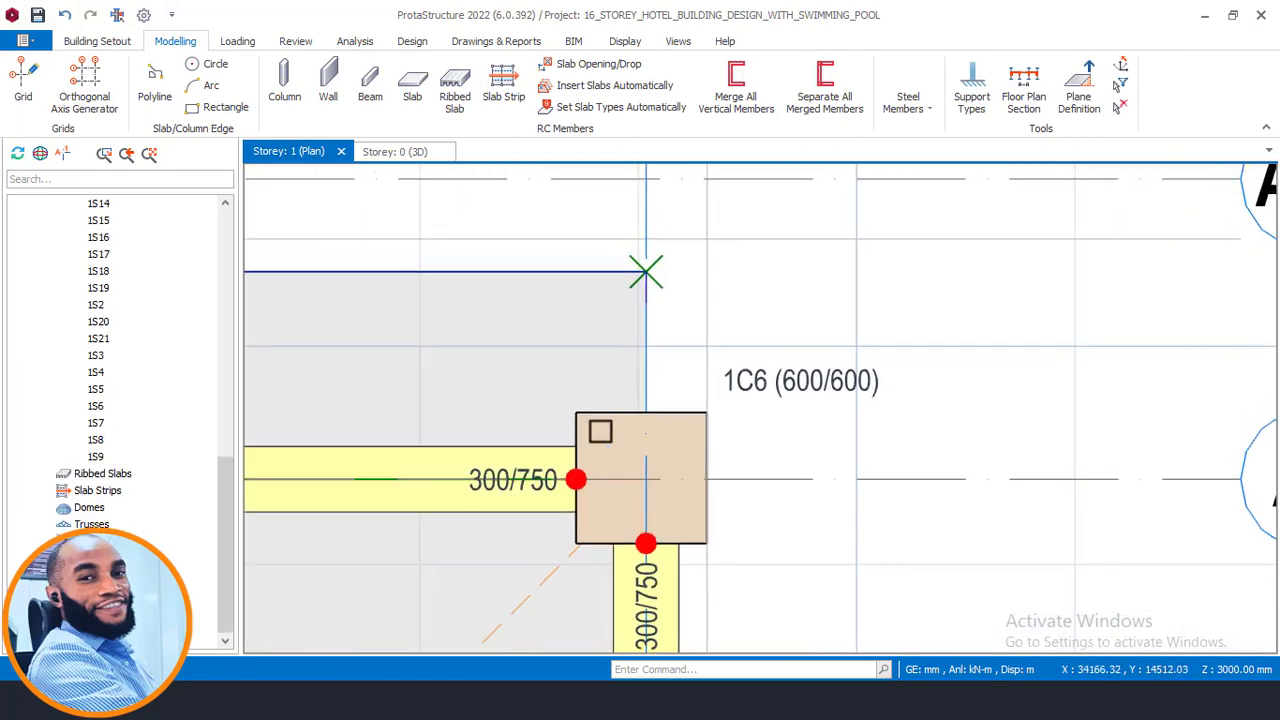
pyautogui.click(641, 277)
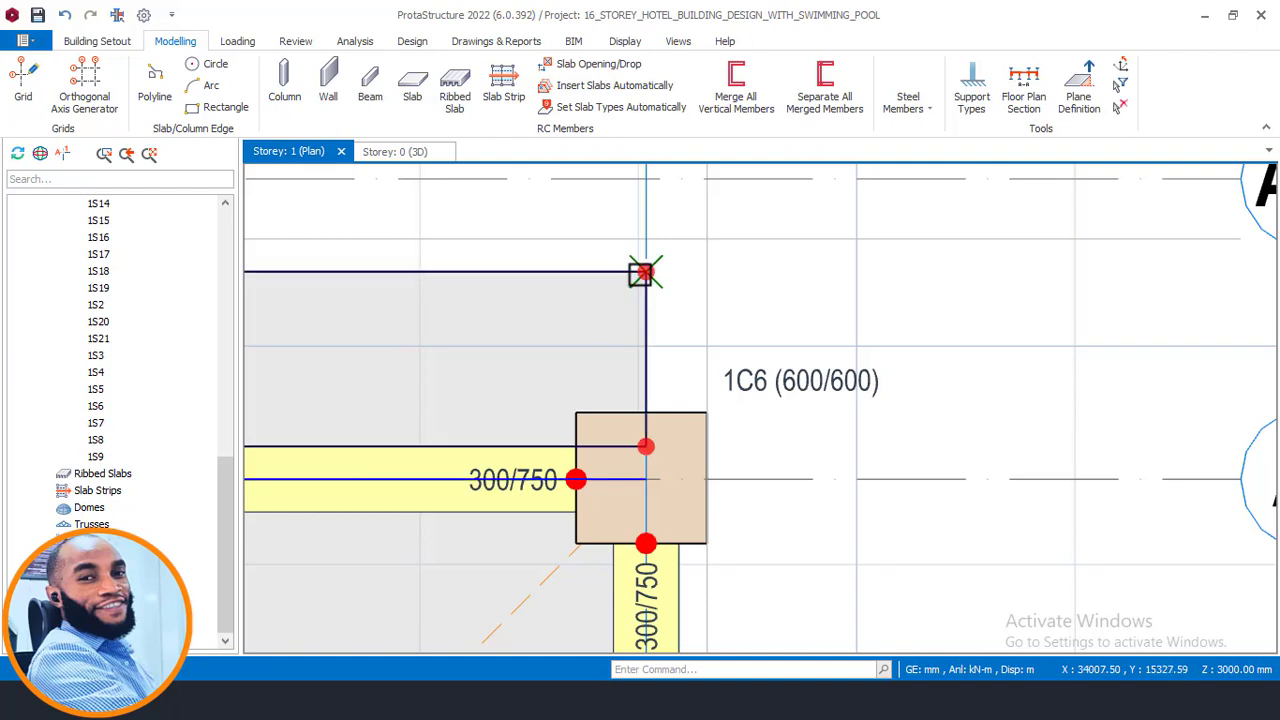
pyautogui.rightClick(577, 231)
pyautogui.click(640, 291)
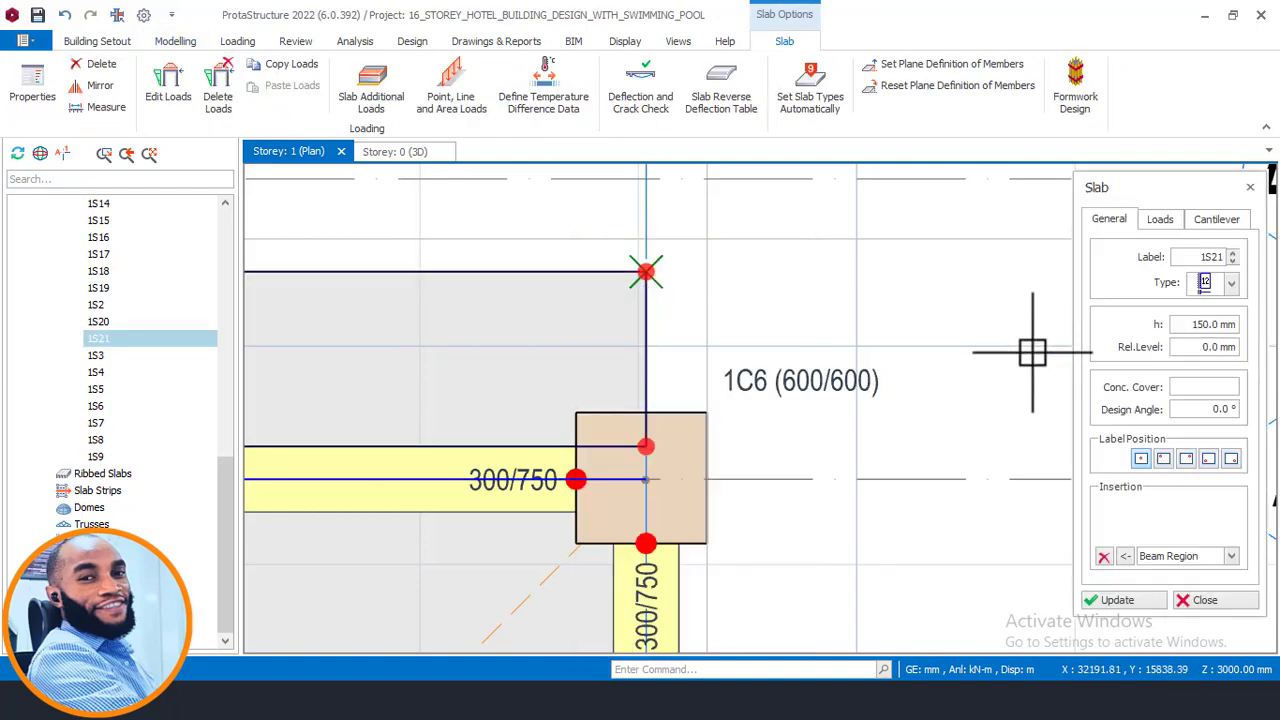
pyautogui.click(1205, 222)
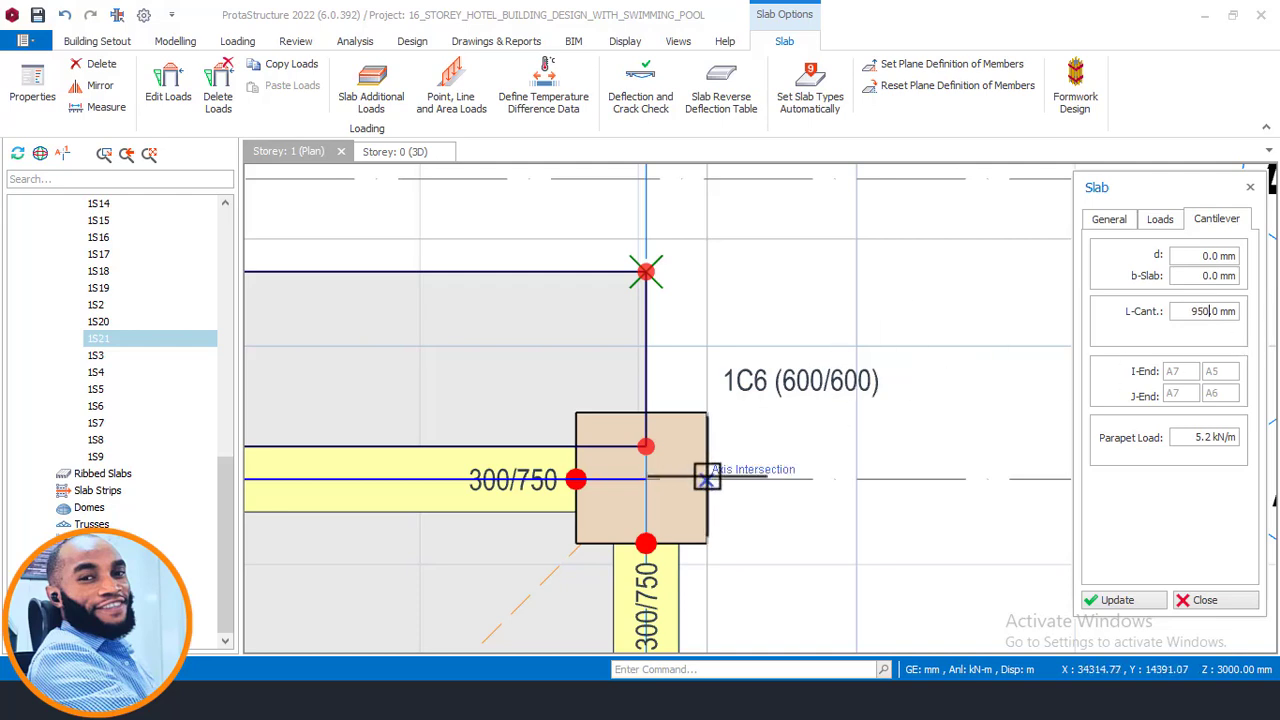
pyautogui.scroll(1, 663, 479)
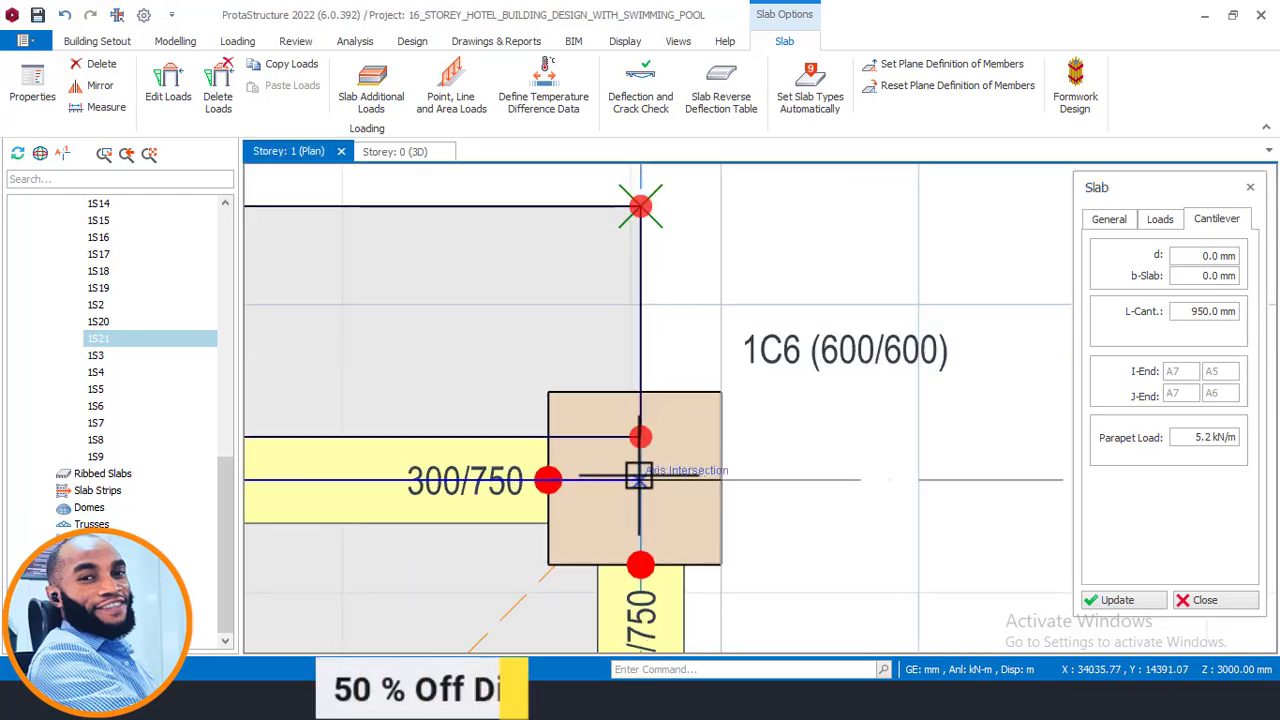
pyautogui.click(689, 290)
pyautogui.scroll(-2, 857, 330)
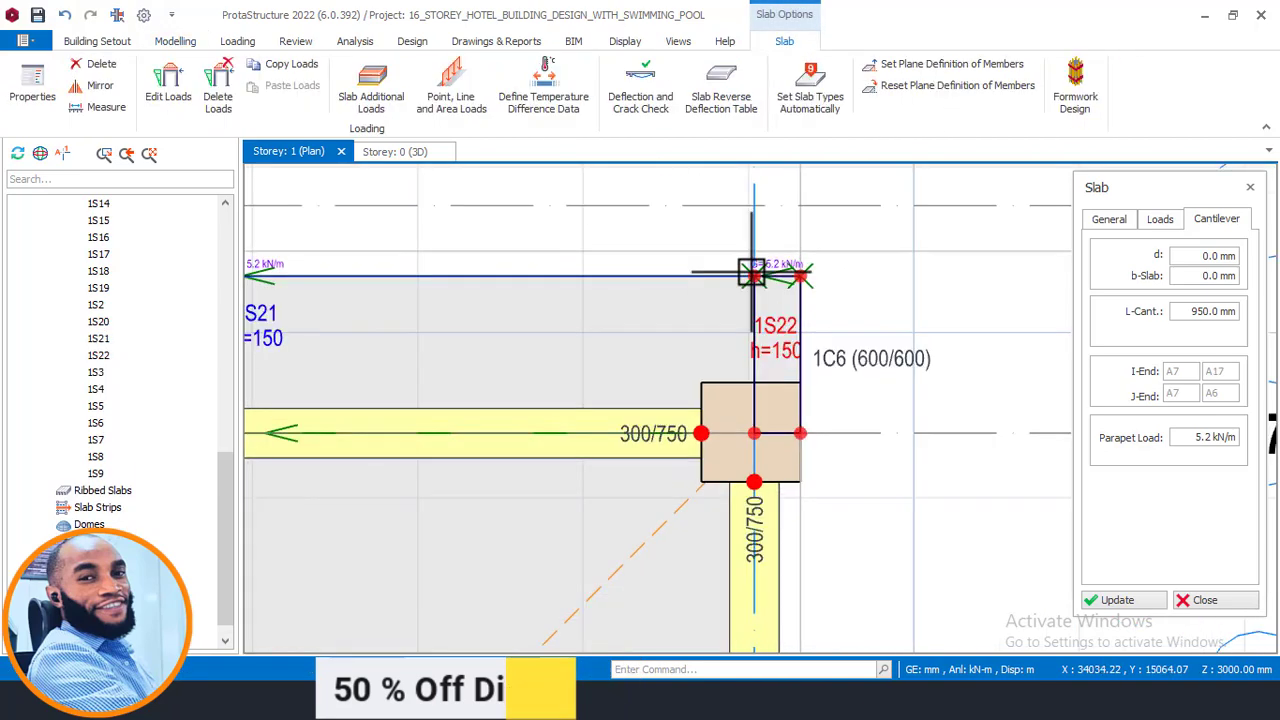
# - Offset axis A13 to a new horizontal axis at the outer edge of column 1C13 on axis A9
pyautogui.scroll(2, 771, 265)
pyautogui.scroll(-3, 818, 420)
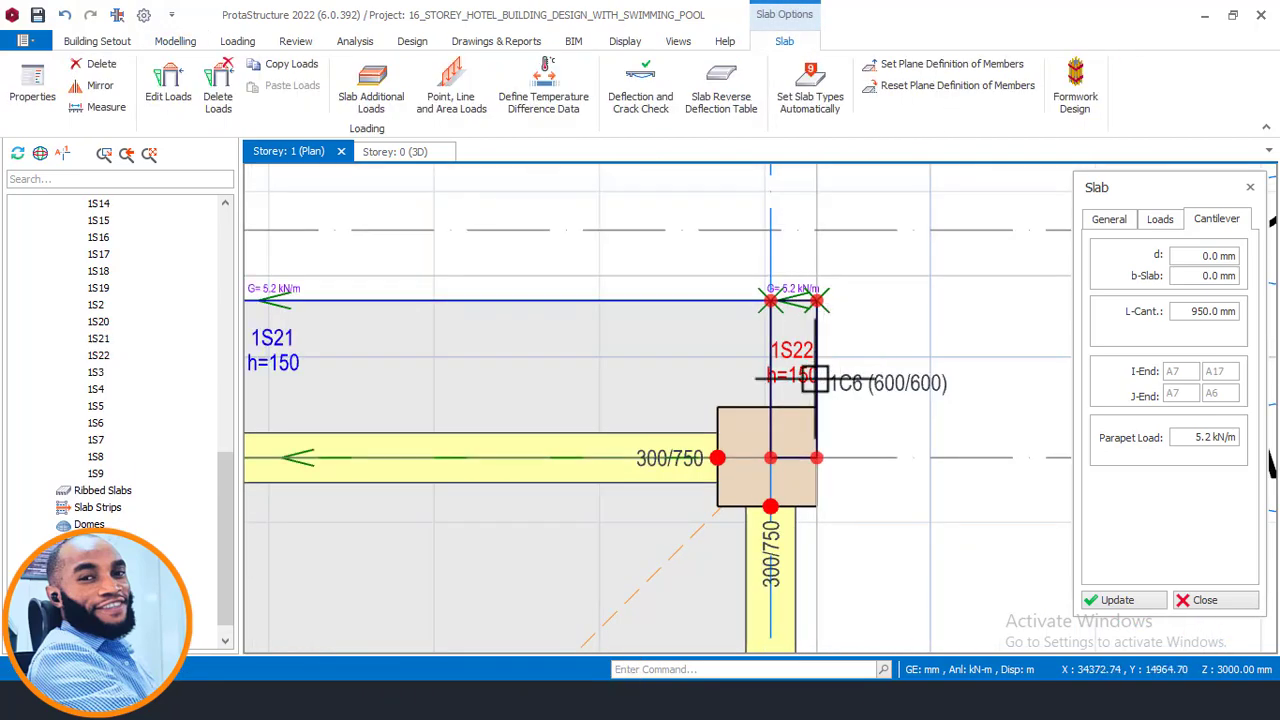
pyautogui.scroll(1, 820, 443)
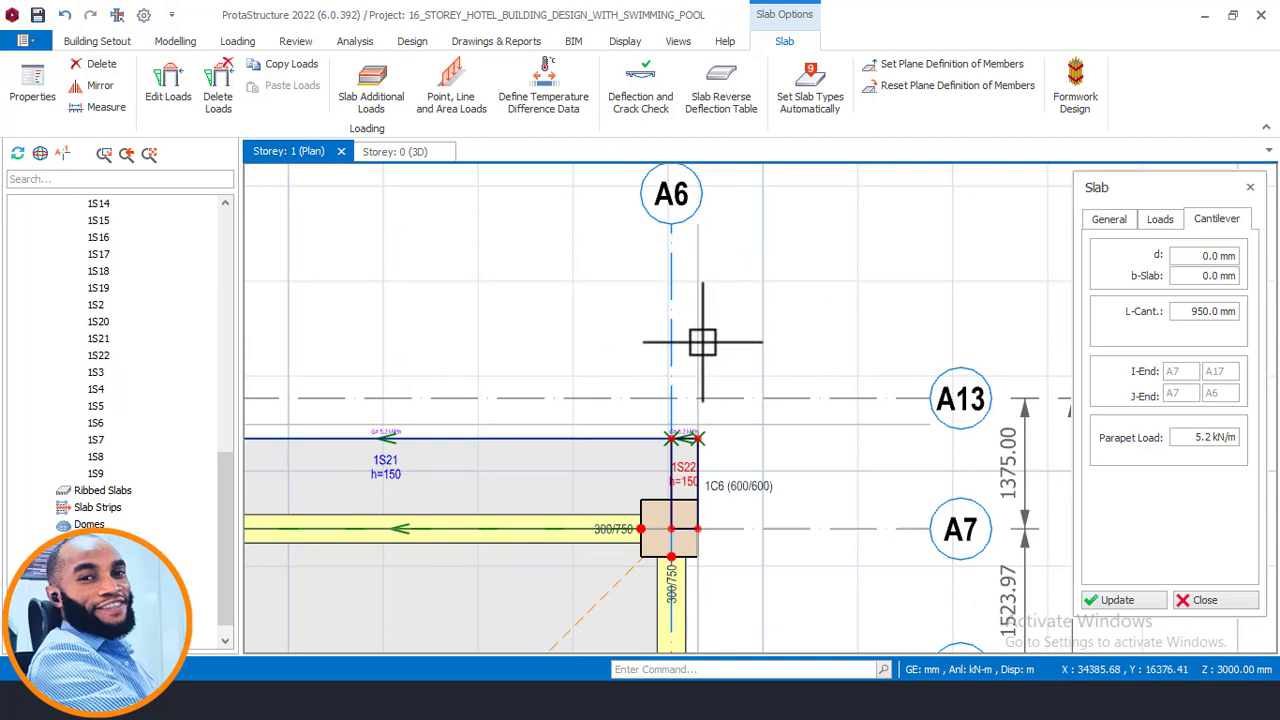
pyautogui.scroll(-5, 917, 329)
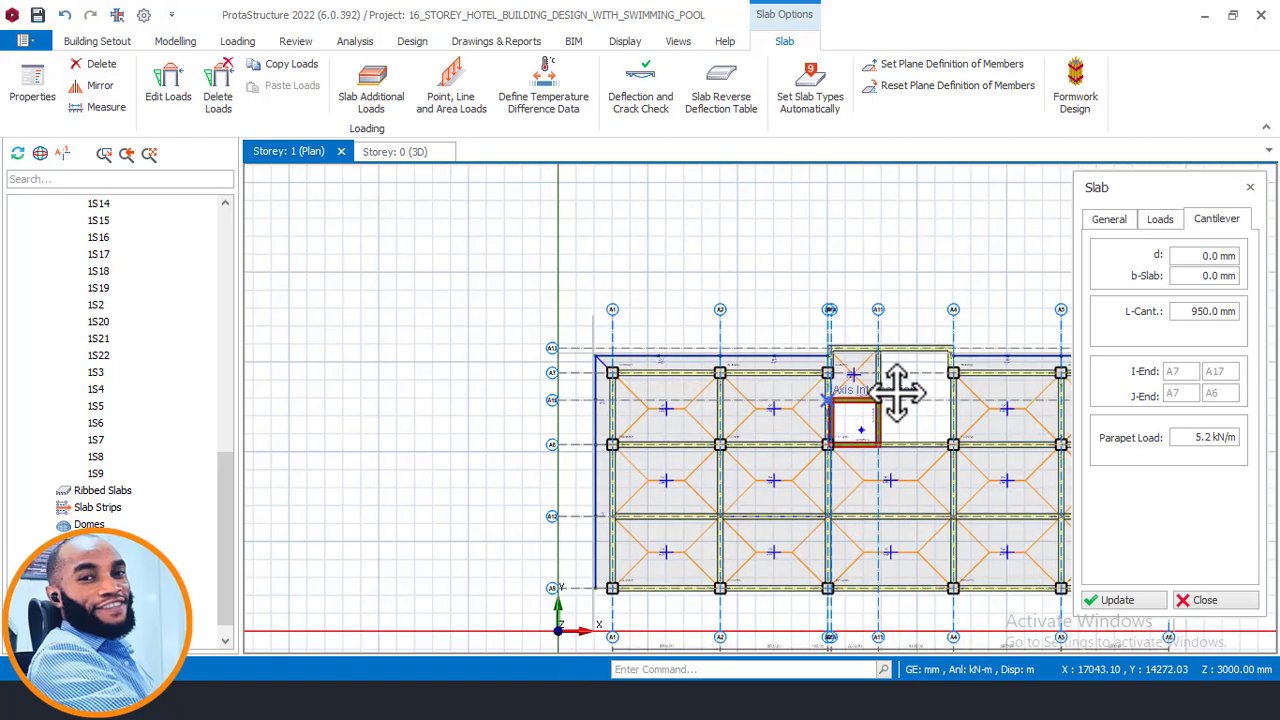
pyautogui.scroll(5, 486, 317)
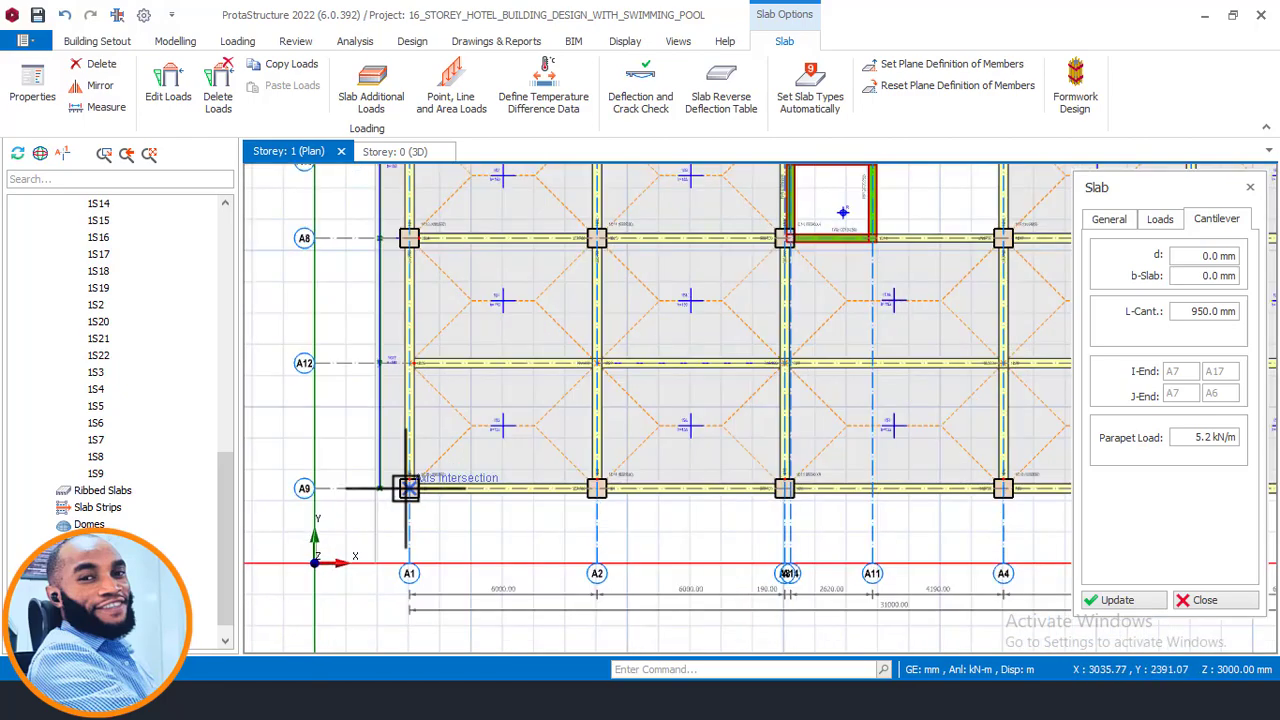
pyautogui.scroll(2, 371, 497)
pyautogui.press('Escape')
pyautogui.scroll(-3, 343, 419)
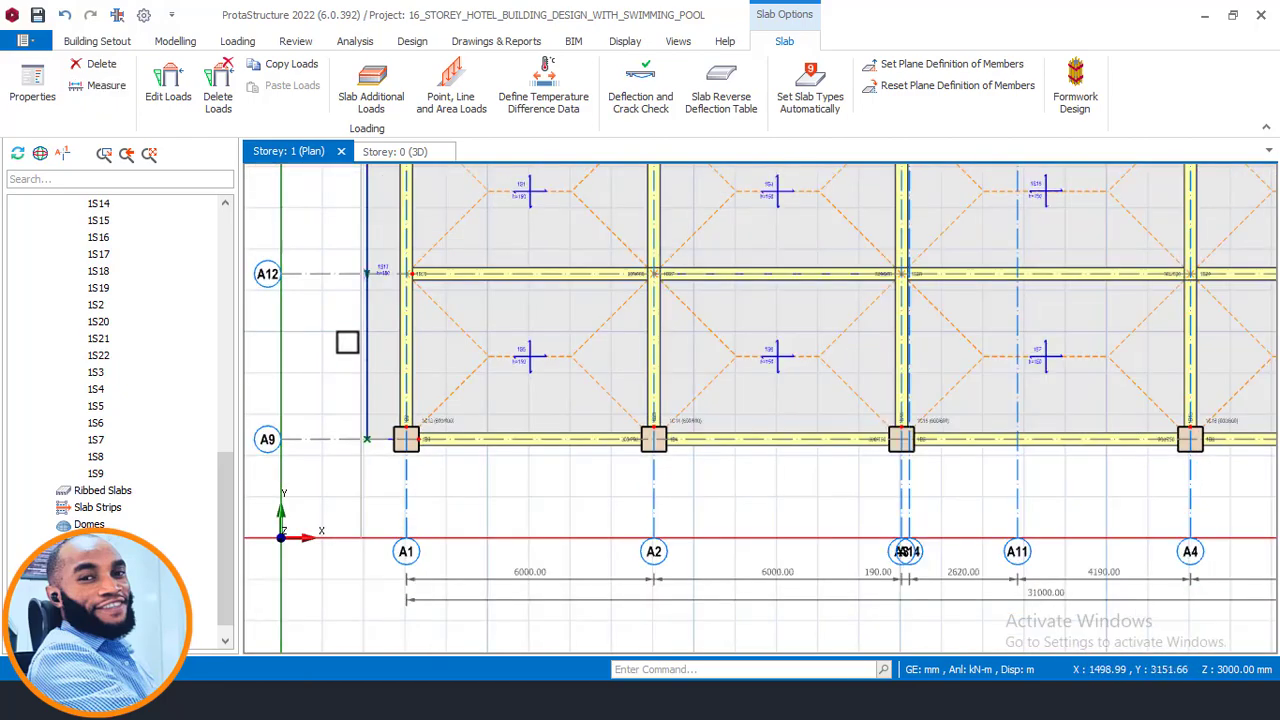
pyautogui.moveTo(374, 281); pyautogui.dragTo(535, 555, button='middle')
pyautogui.scroll(-1, 537, 585)
pyautogui.scroll(3, 560, 283)
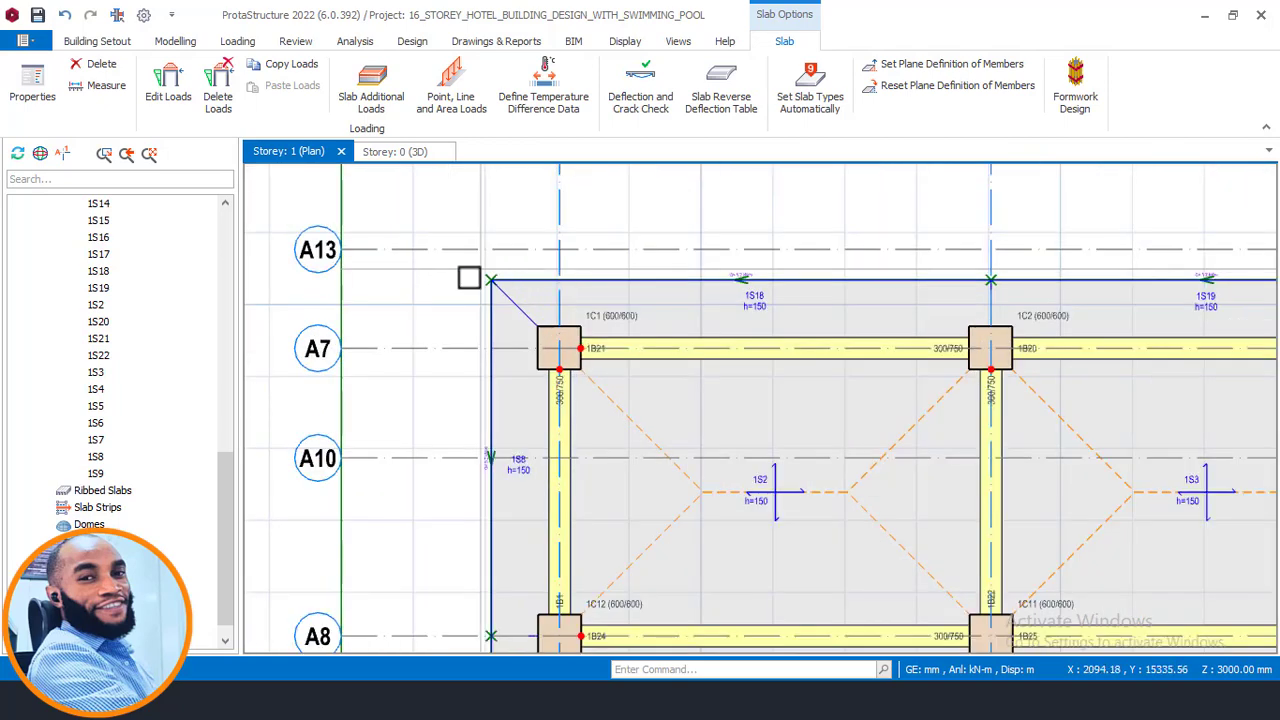
pyautogui.click(459, 271)
pyautogui.rightClick(437, 277)
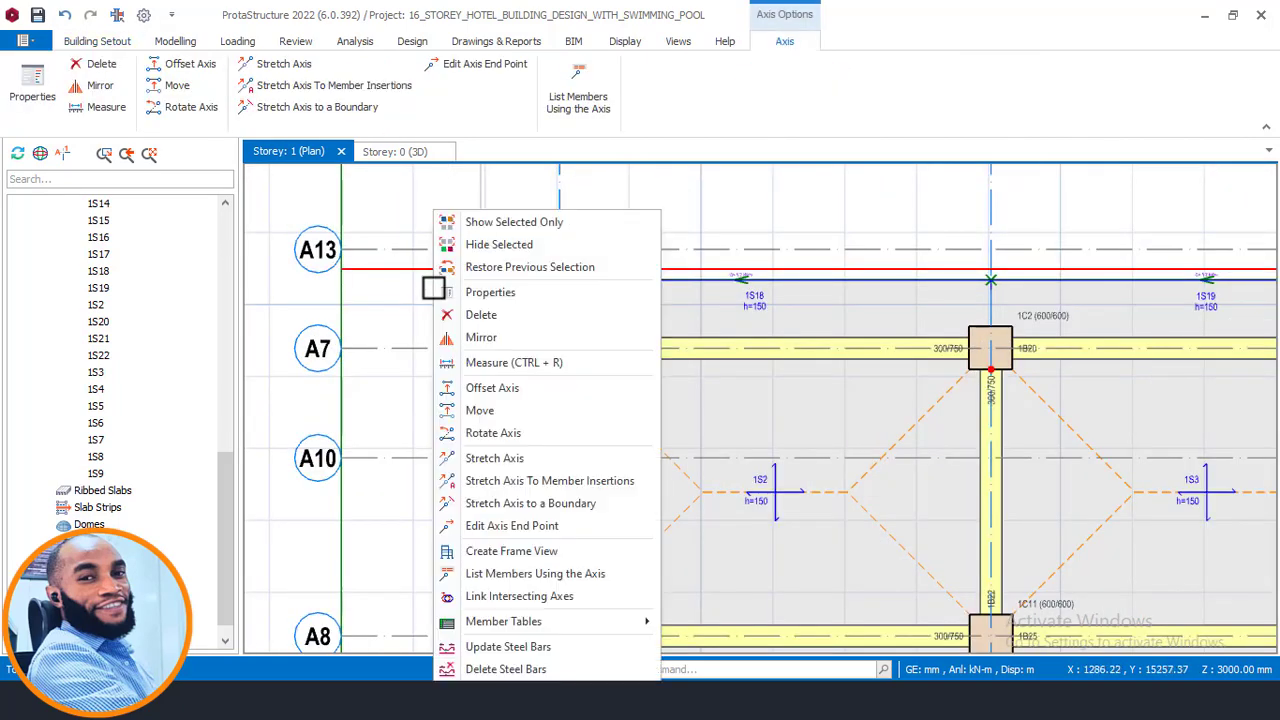
pyautogui.click(492, 388)
pyautogui.scroll(-4, 500, 206)
pyautogui.scroll(4, 503, 570)
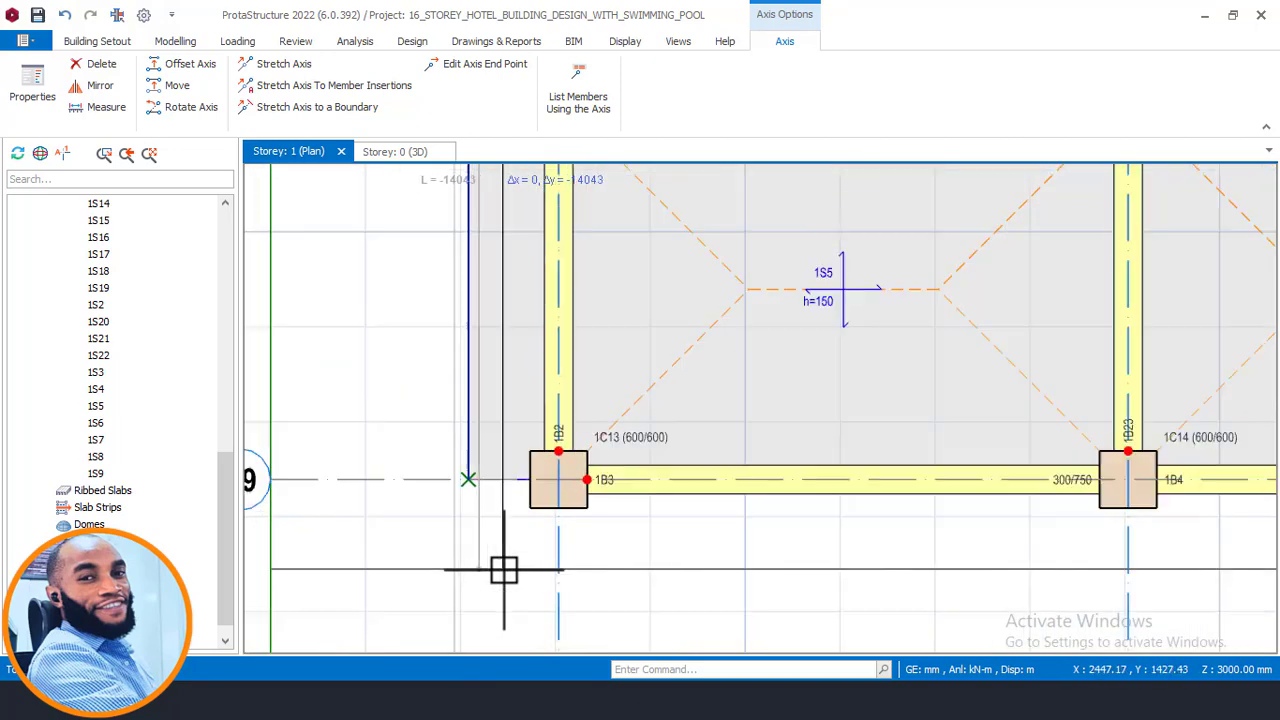
pyautogui.click(533, 507)
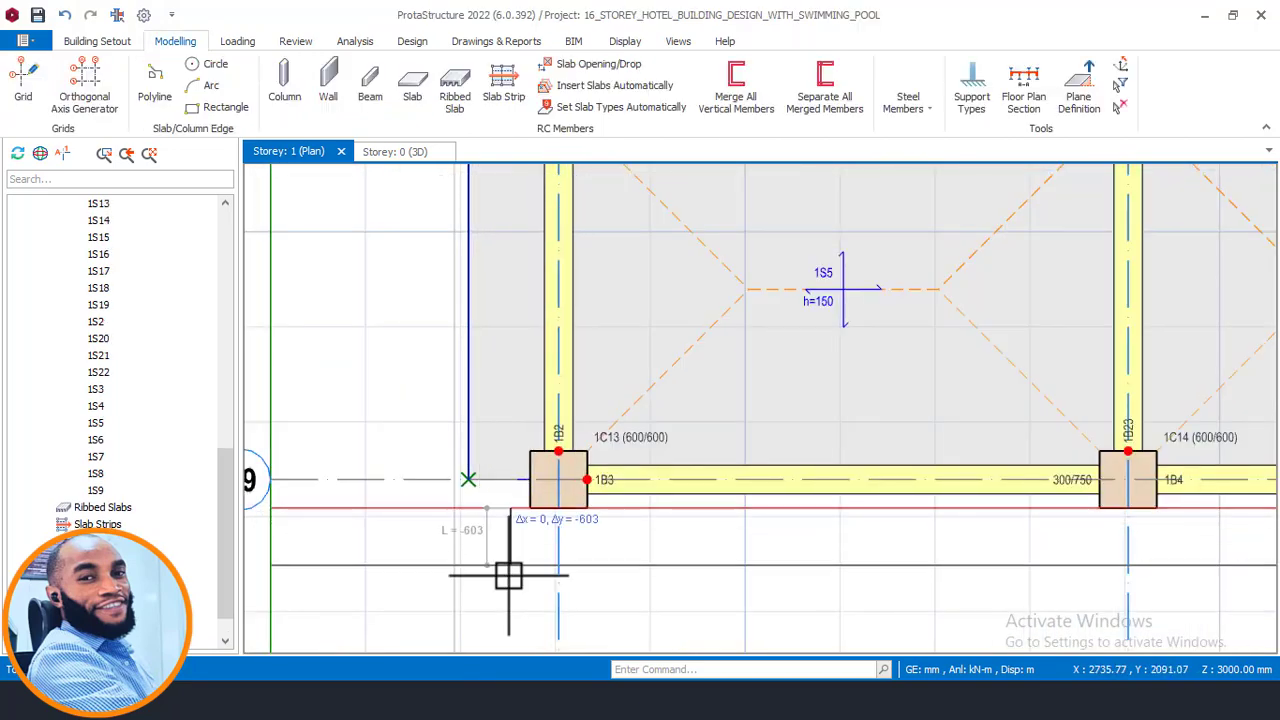
# - Add a 950 mm cantilever slab with a 5.2 kN/m parapet load at column 1C13 between axes A9 and A18
pyautogui.rightClick(449, 412)
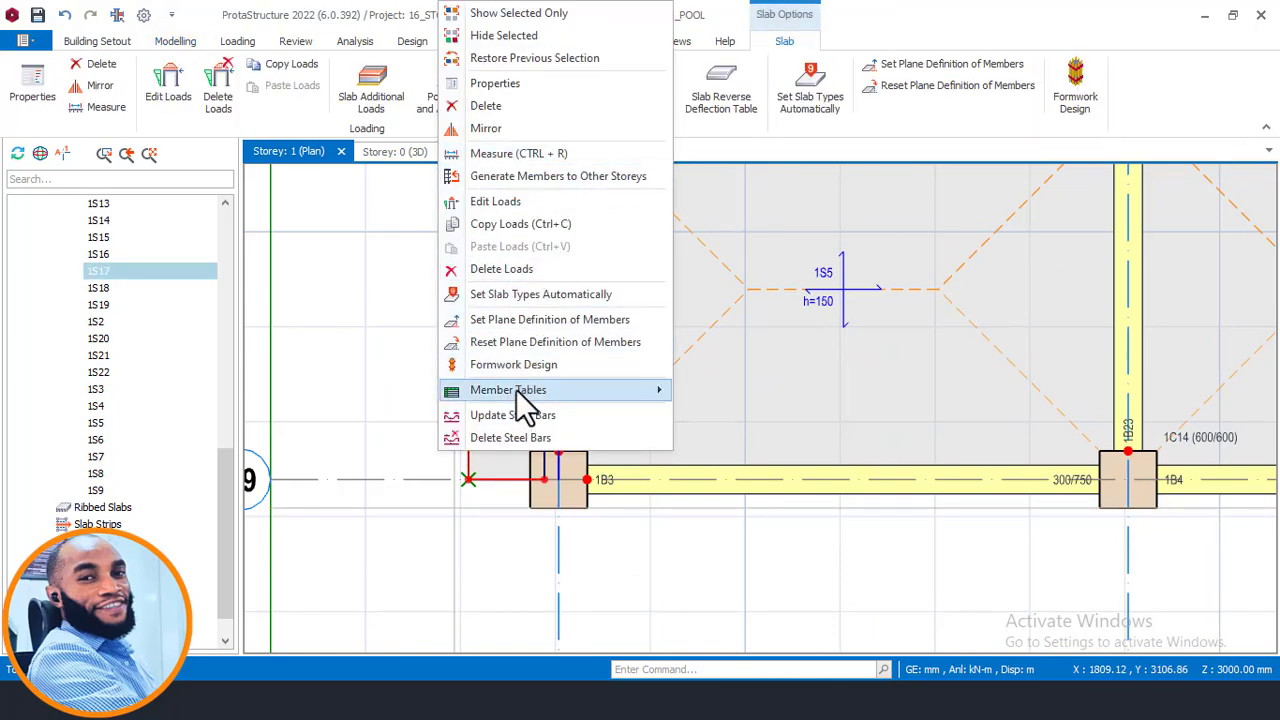
pyautogui.click(360, 90)
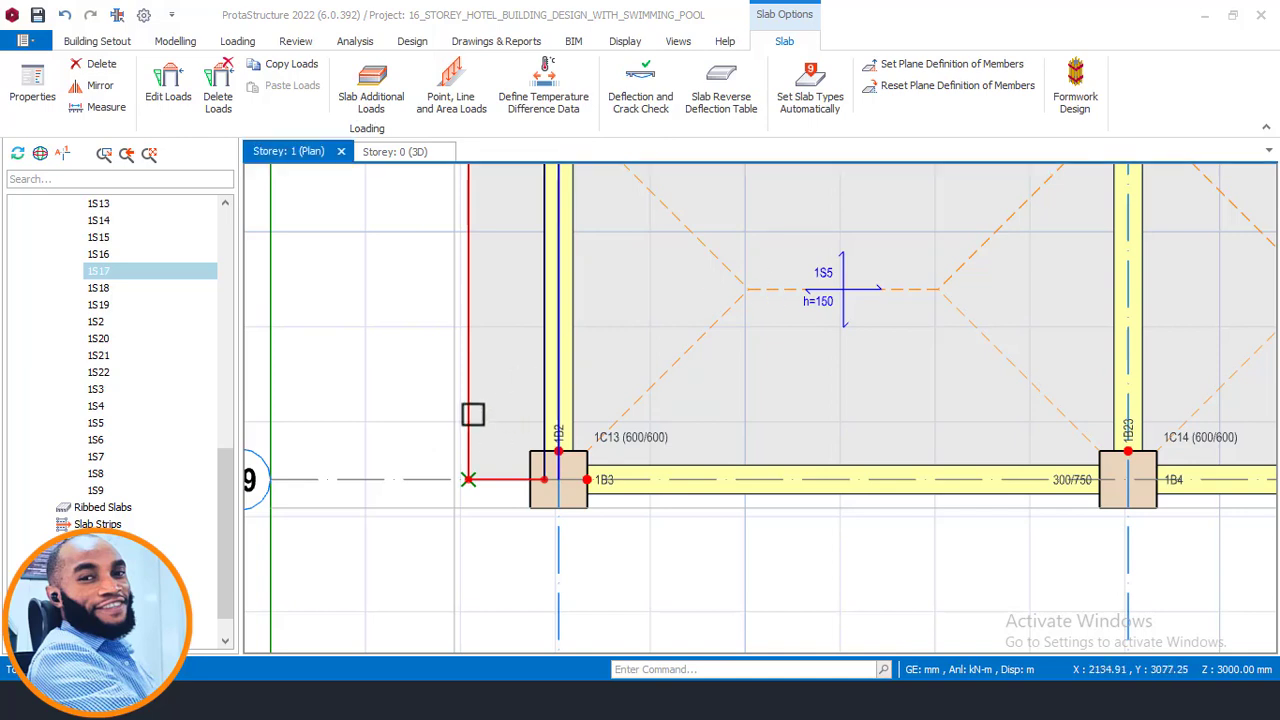
pyautogui.rightClick(486, 420)
pyautogui.click(540, 83)
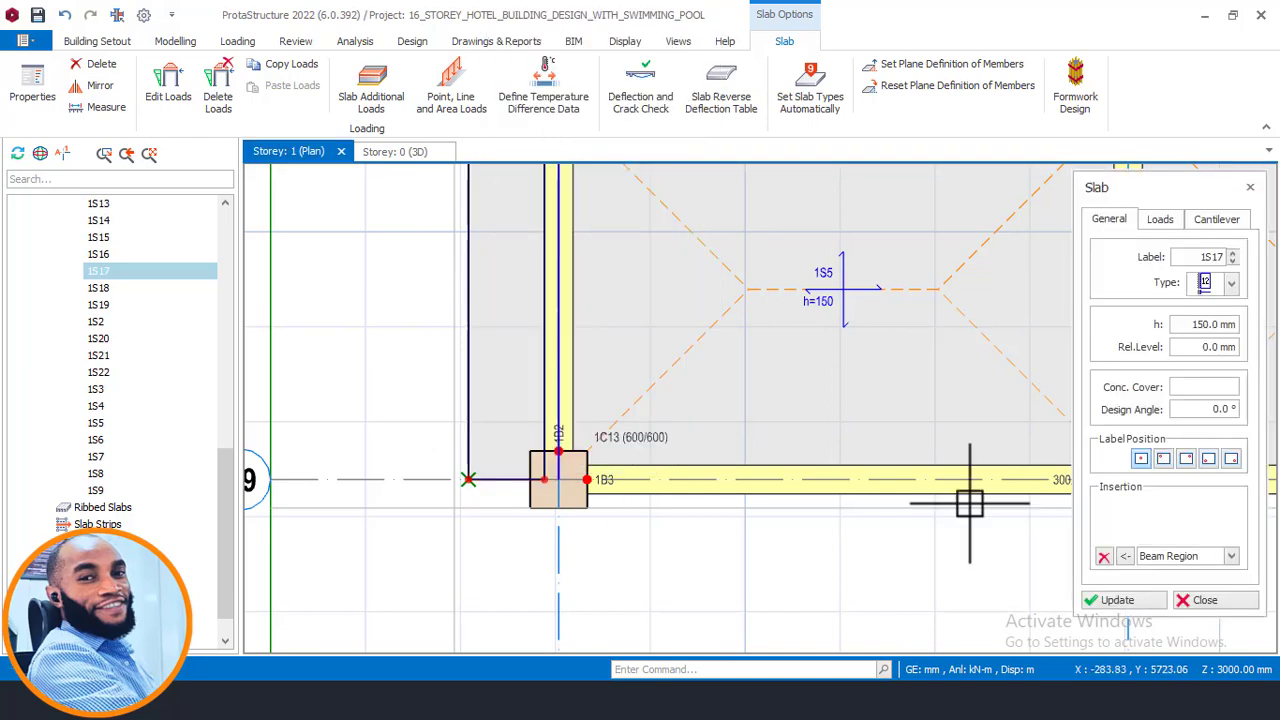
pyautogui.click(1216, 220)
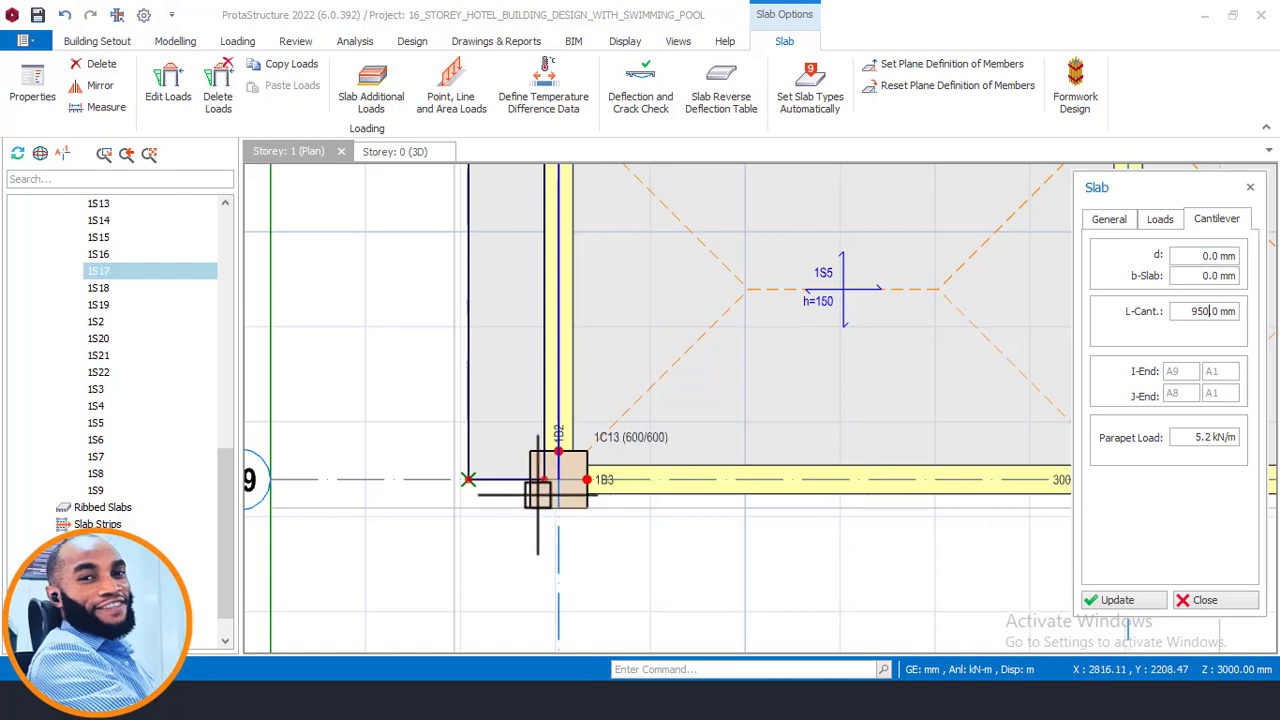
pyautogui.scroll(2, 560, 480)
pyautogui.click(571, 473)
pyautogui.click(579, 517)
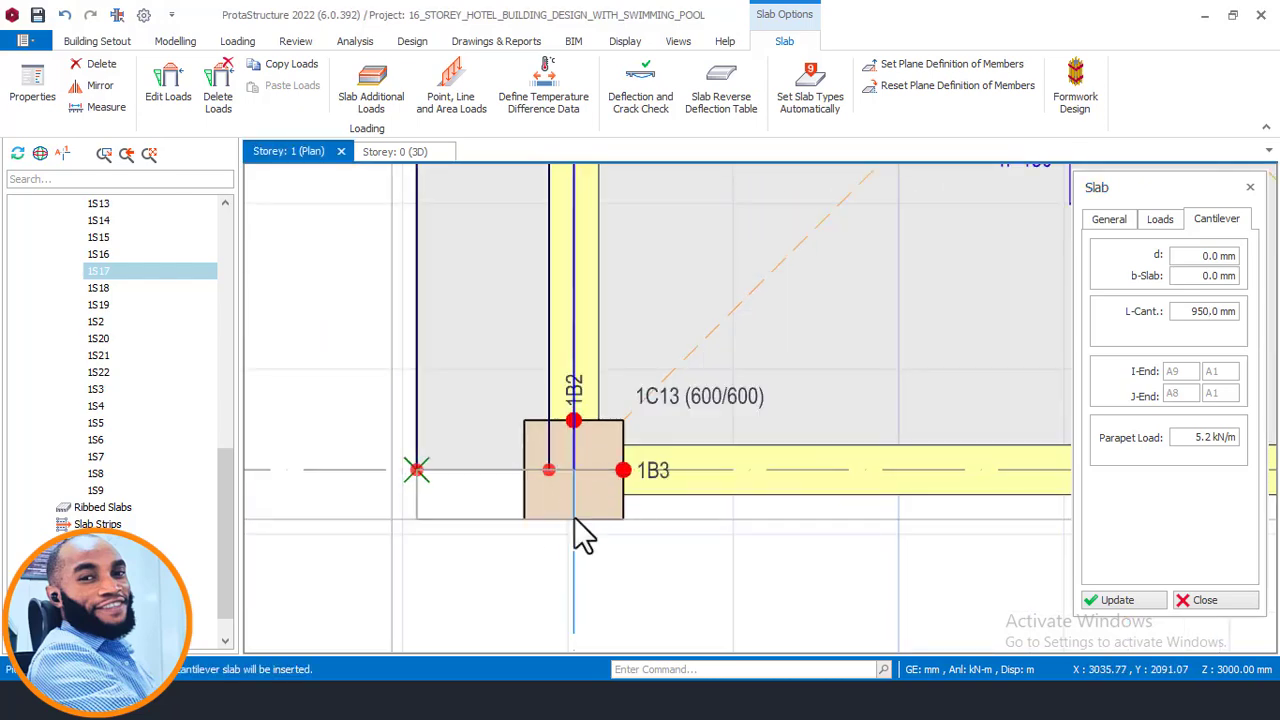
pyautogui.click(330, 522)
pyautogui.click(377, 514)
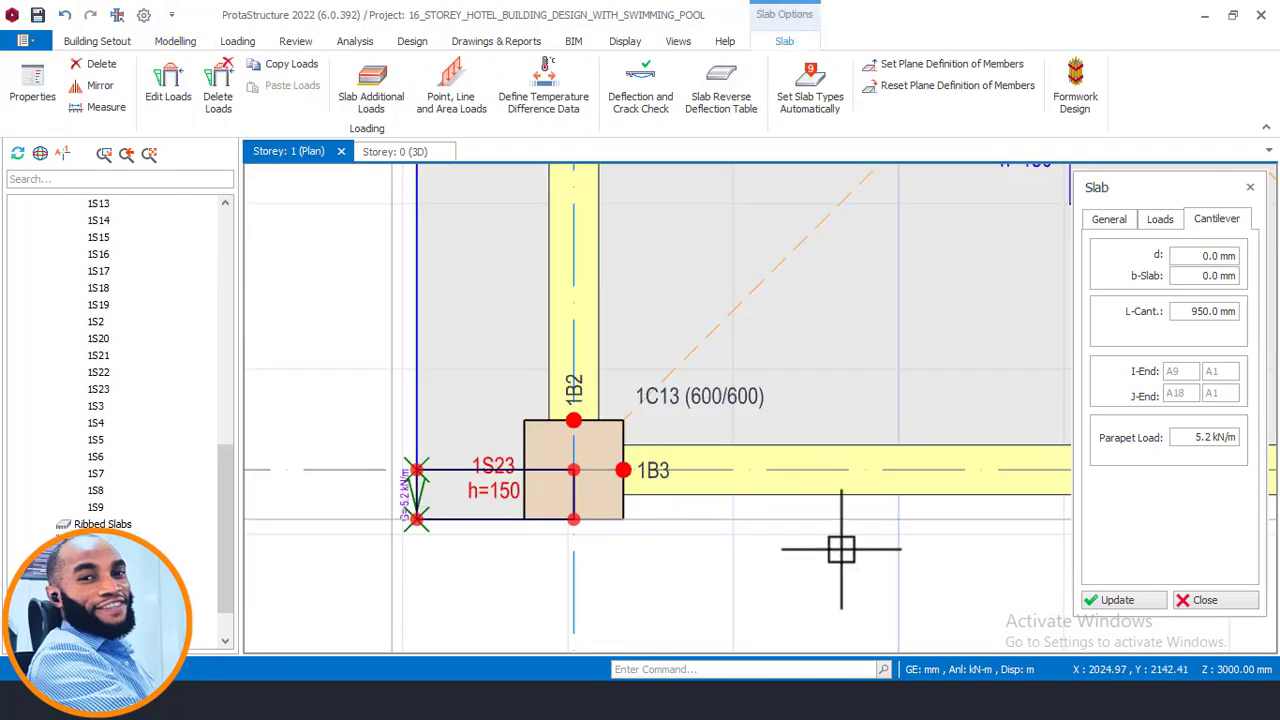
pyautogui.click(1203, 601)
# - Inspect the new cantilever slabs and parapet loads around the storey in the 3D view
pyautogui.scroll(-2, 554, 543)
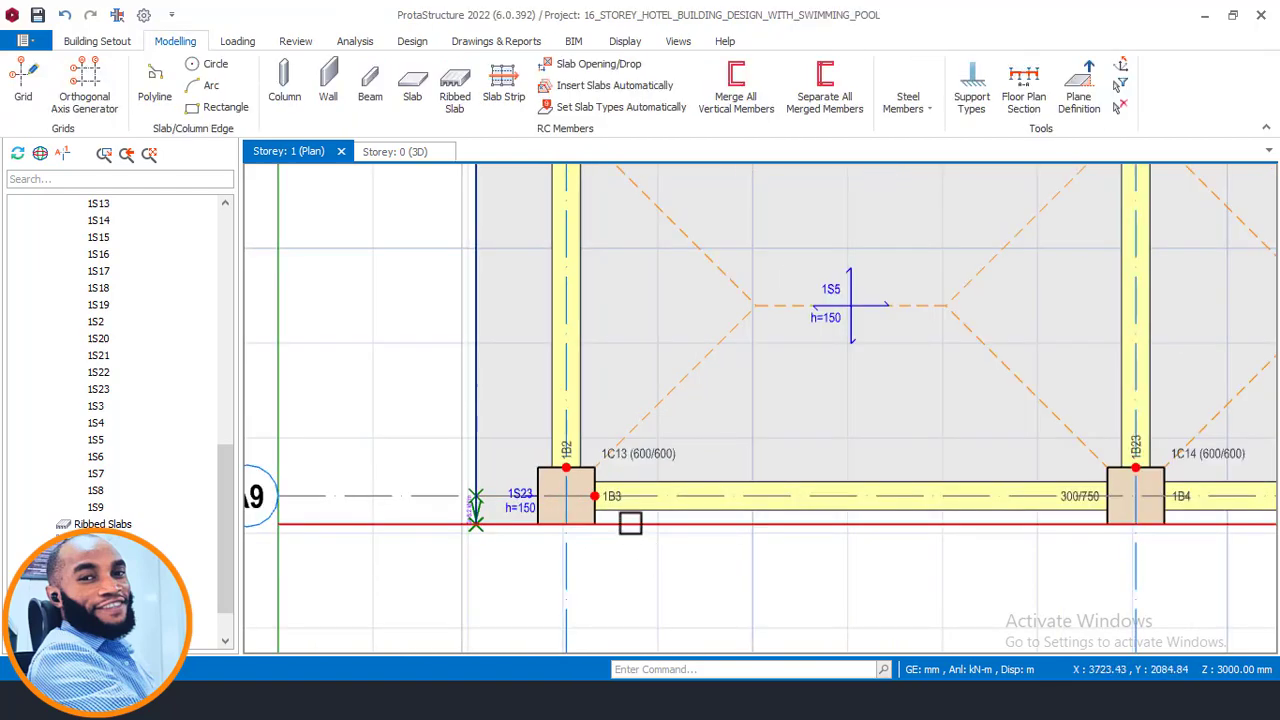
pyautogui.scroll(1, 576, 528)
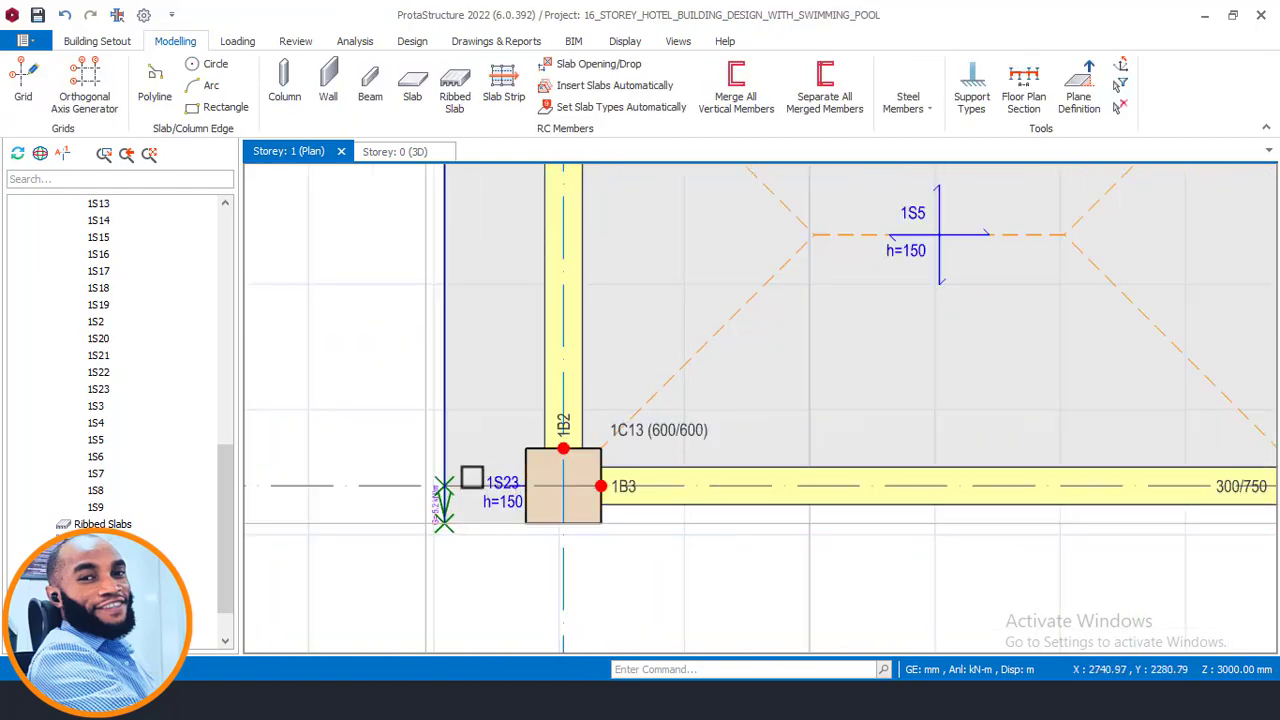
pyautogui.click(392, 155)
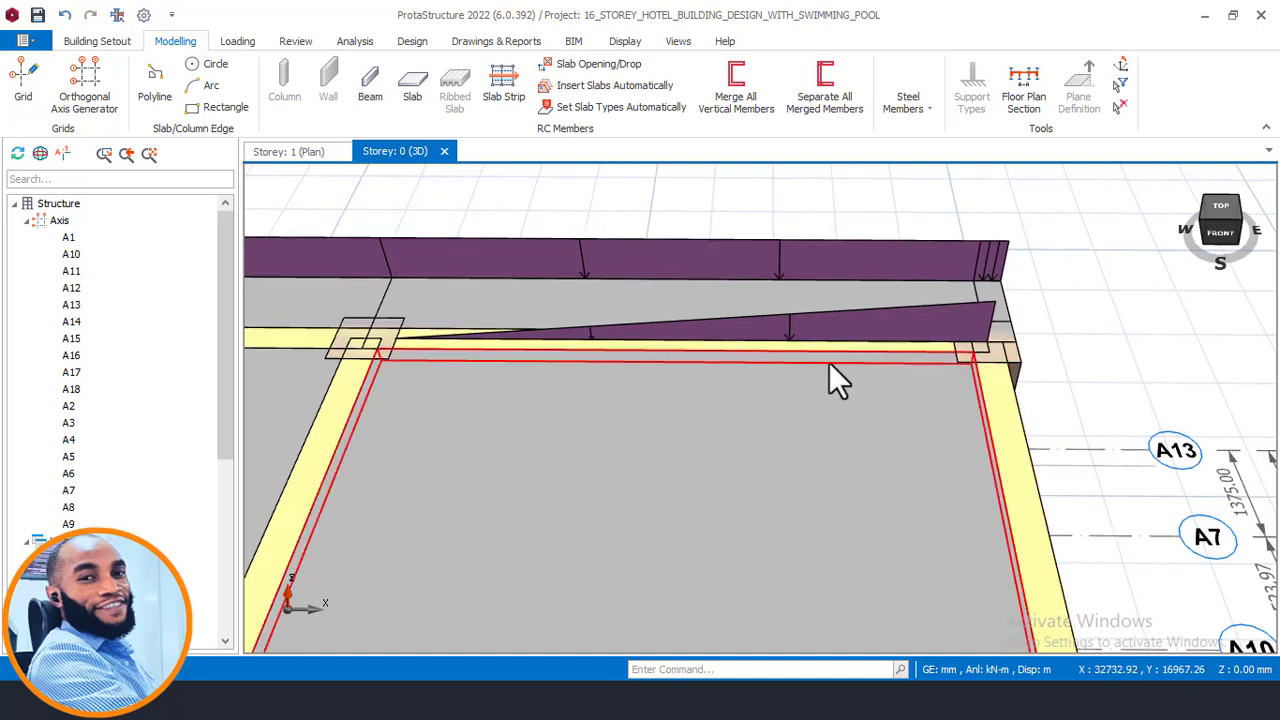
pyautogui.click(305, 152)
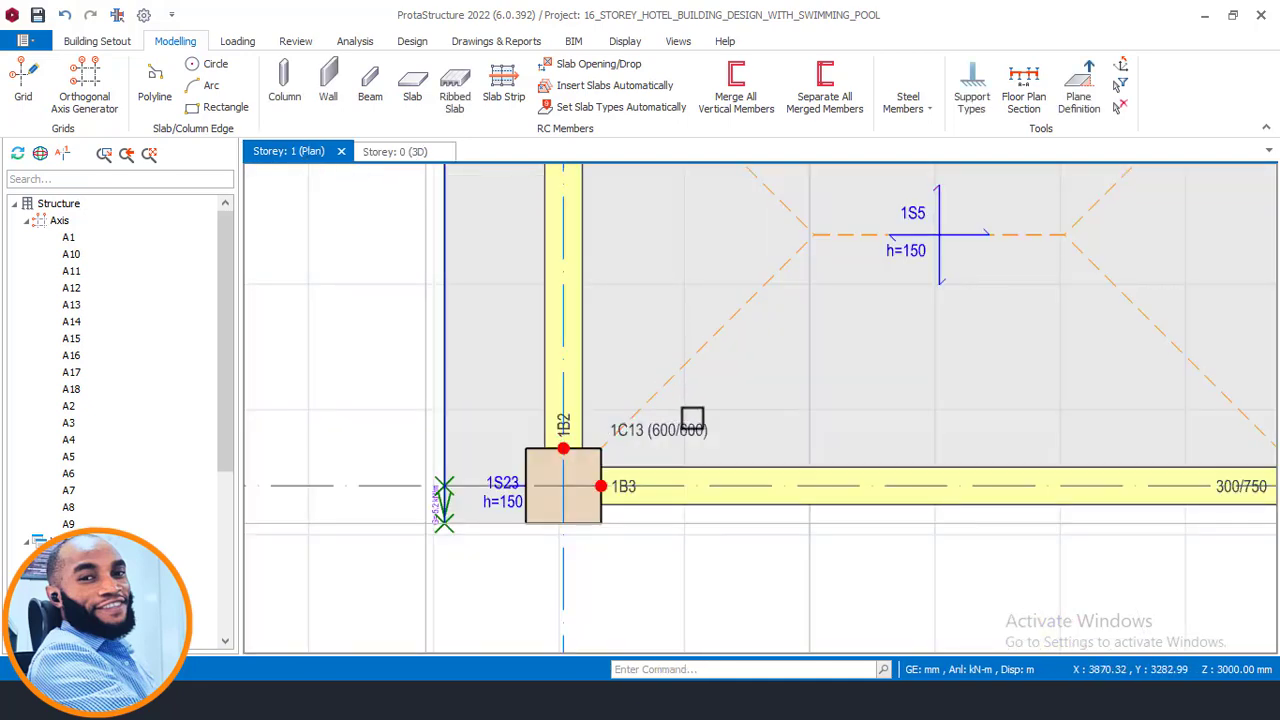
pyautogui.scroll(-4, 845, 328)
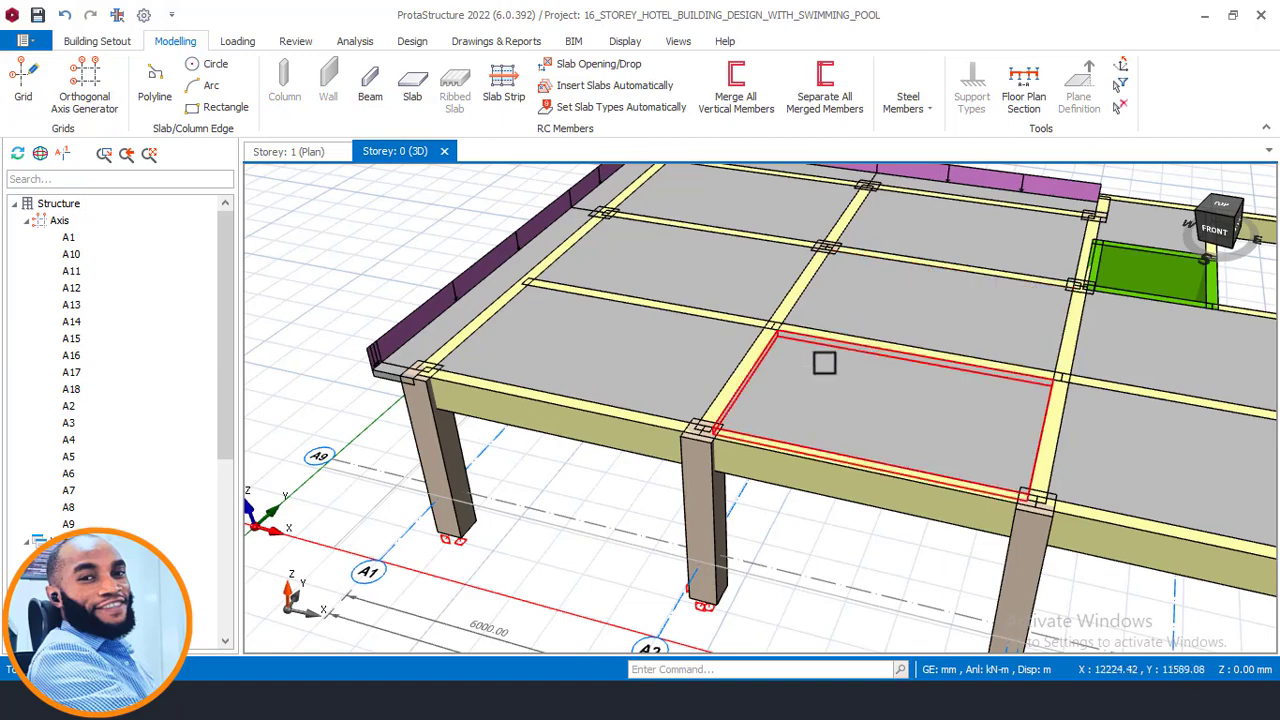
pyautogui.scroll(3, 517, 465)
pyautogui.moveTo(518, 465); pyautogui.dragTo(470, 470, button='middle')
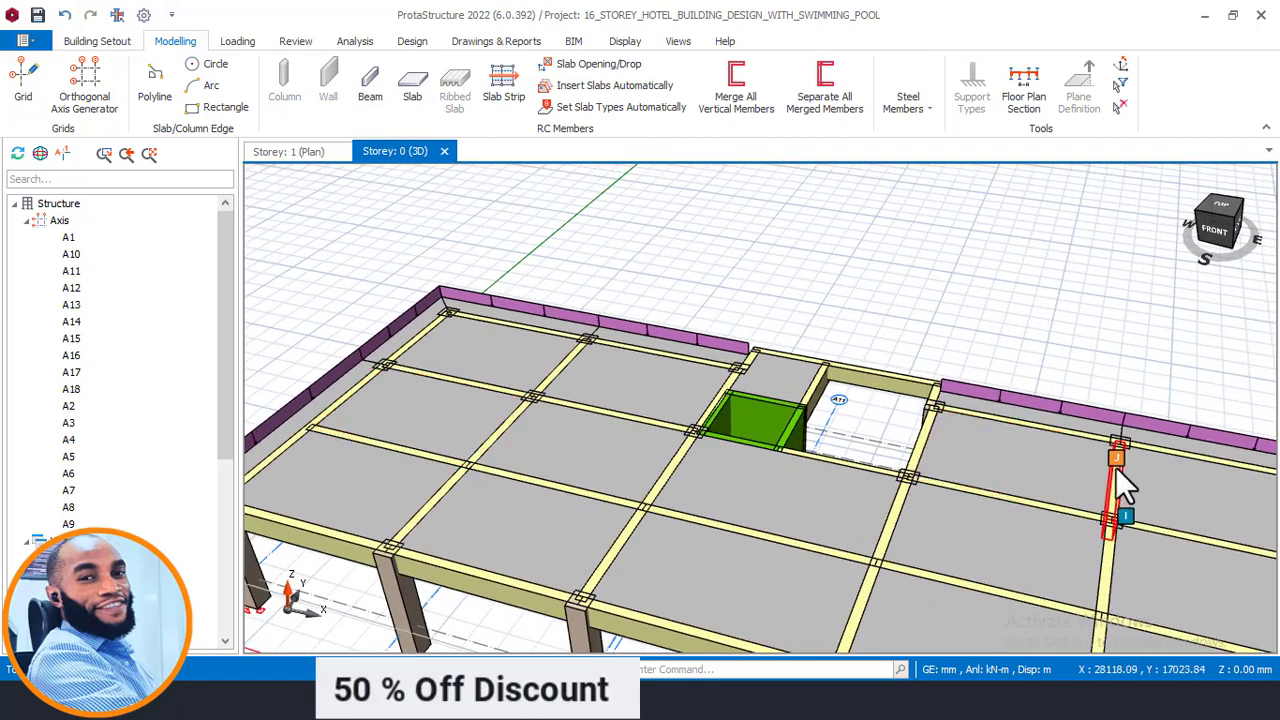
pyautogui.moveTo(1120, 474); pyautogui.dragTo(671, 364, button='middle')
pyautogui.scroll(3, 898, 379)
pyautogui.scroll(2, 828, 418)
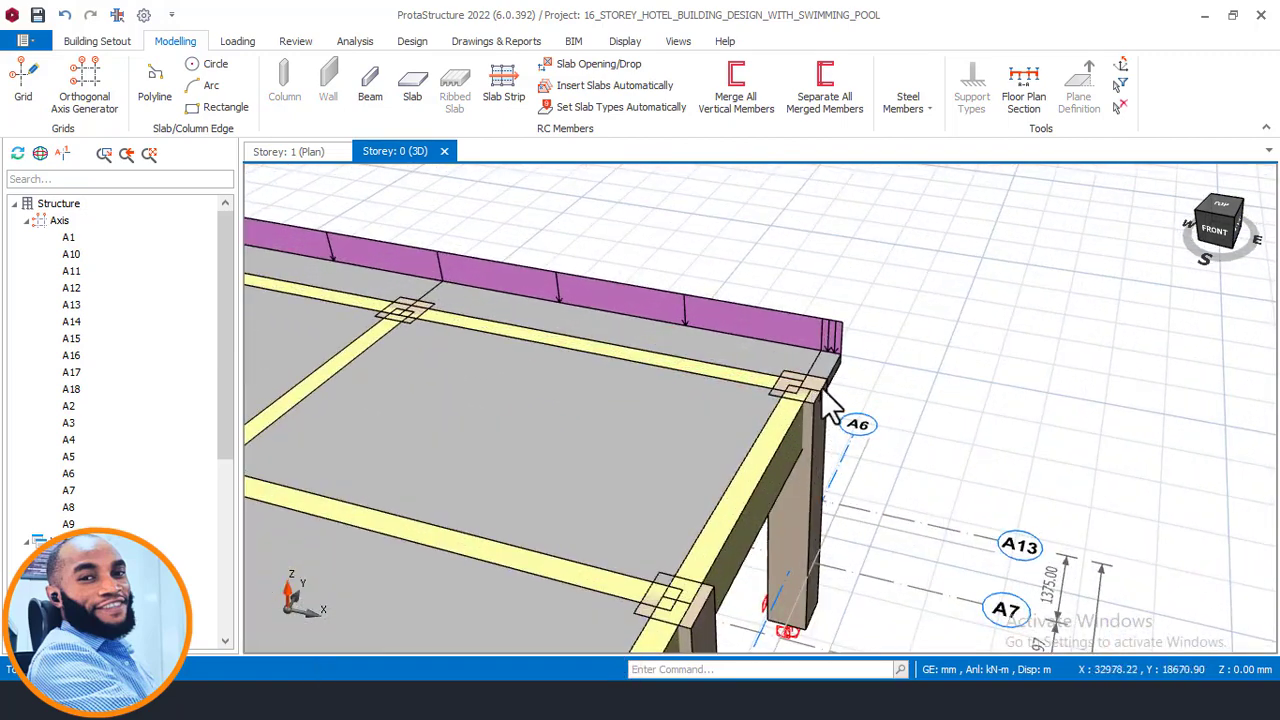
pyautogui.keyDown('shift'); pyautogui.moveTo(857, 388); pyautogui.dragTo(810, 388, button='middle'); pyautogui.keyUp('shift')
pyautogui.scroll(2, 839, 407)
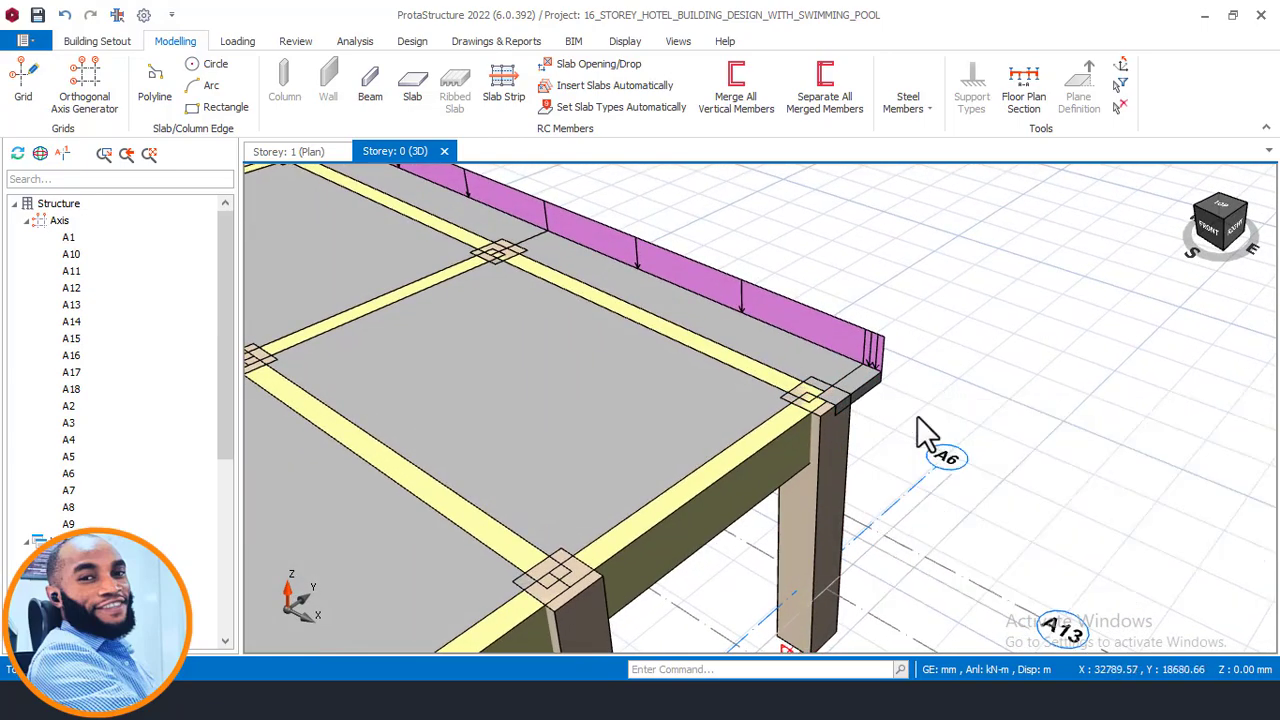
pyautogui.keyDown('shift'); pyautogui.moveTo(925, 432); pyautogui.dragTo(884, 370, button='middle'); pyautogui.keyUp('shift')
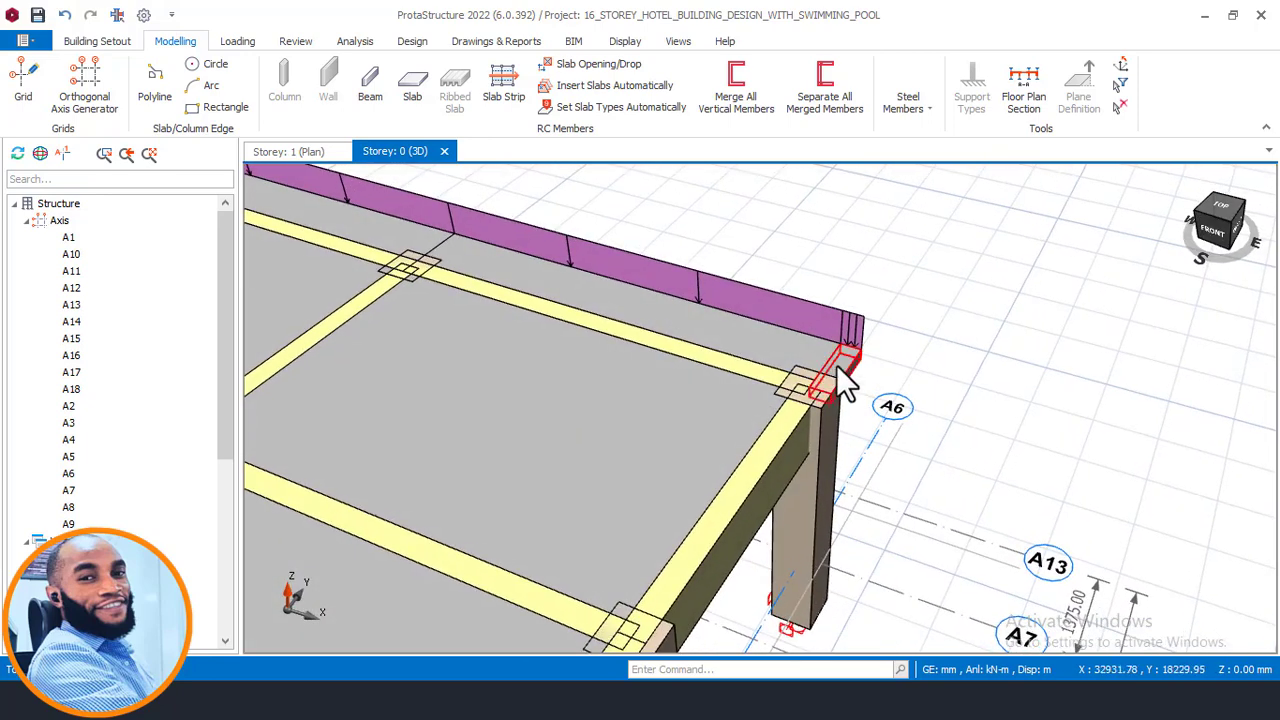
pyautogui.scroll(-1, 930, 365)
pyautogui.scroll(-1, 930, 373)
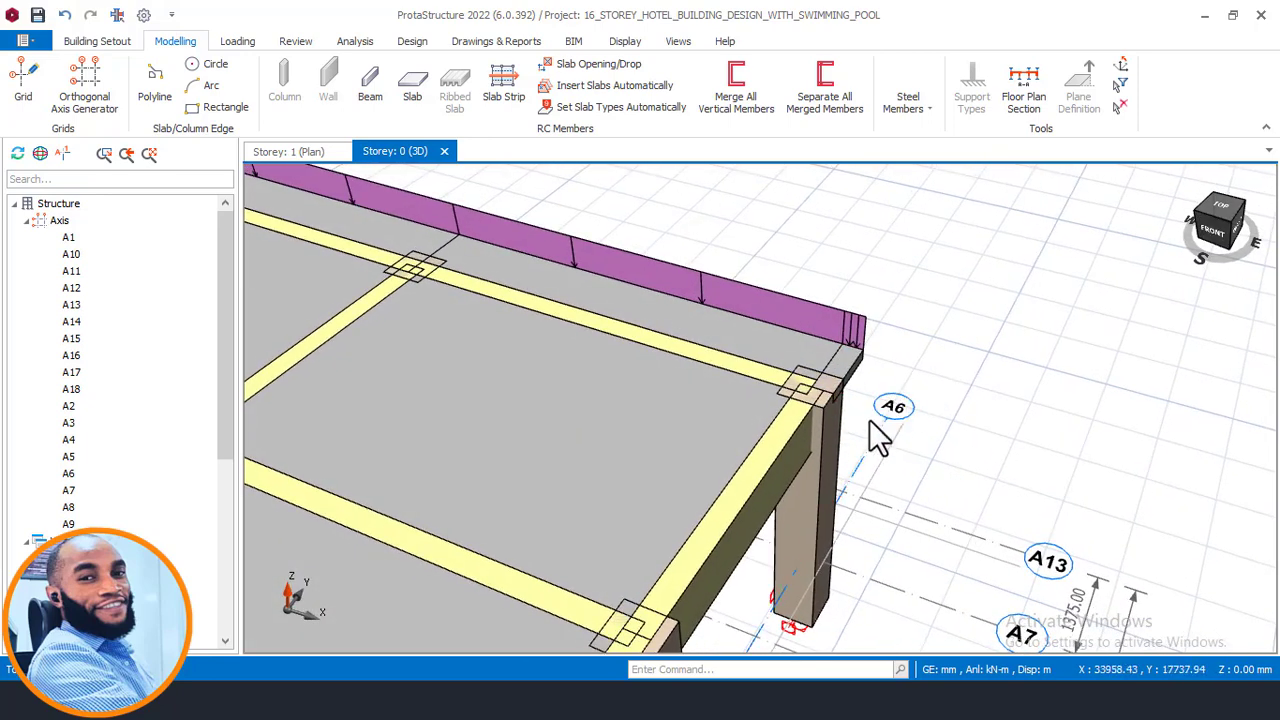
pyautogui.scroll(1, 850, 374)
pyautogui.scroll(-1, 870, 364)
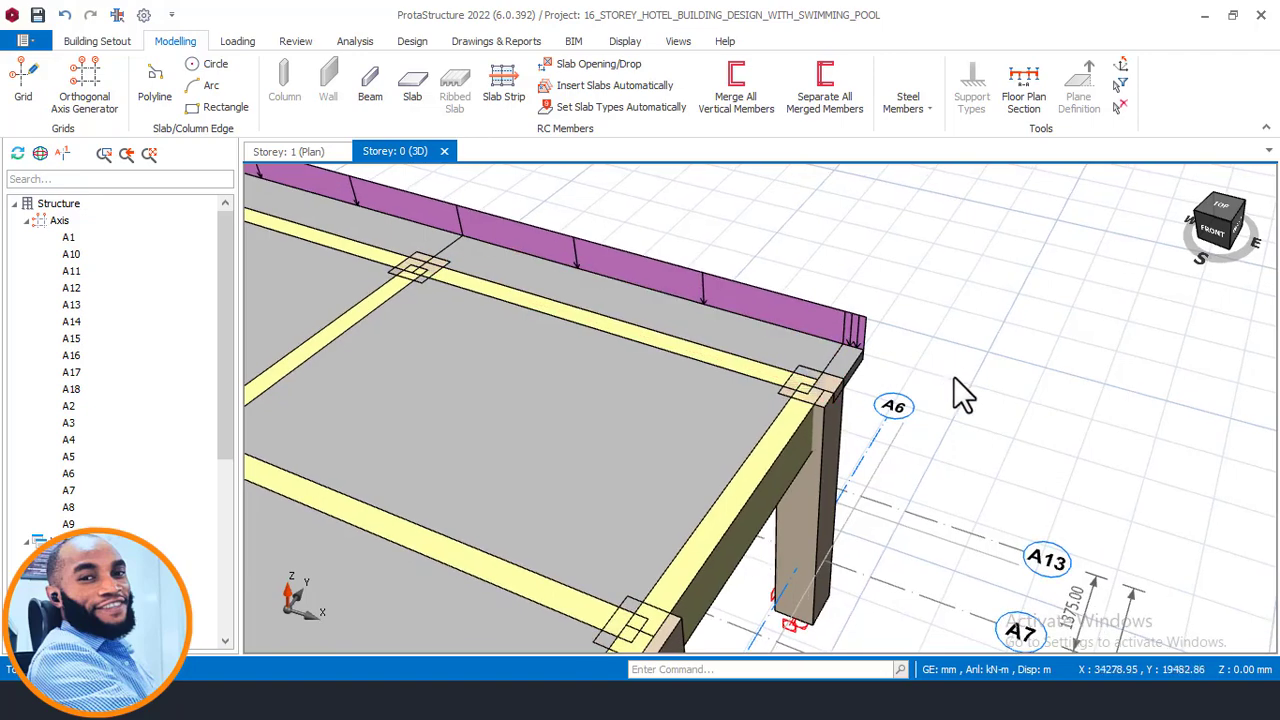
pyautogui.scroll(-5, 894, 400)
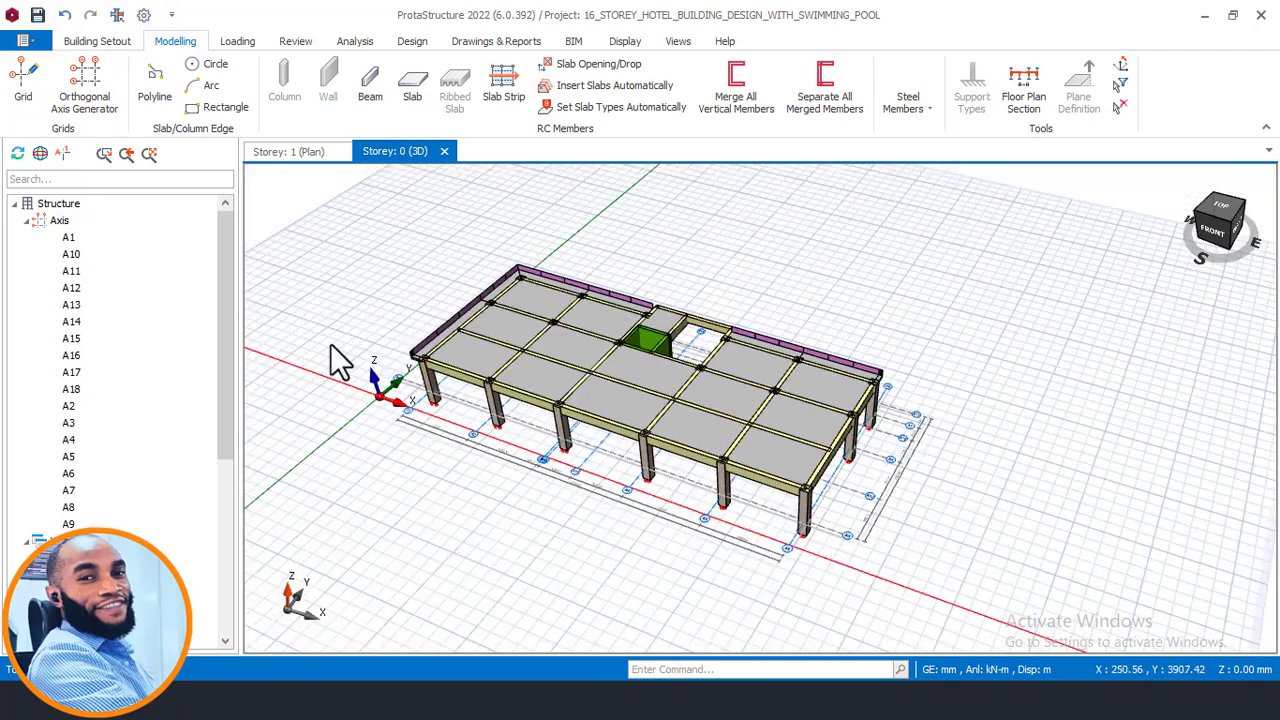
pyautogui.scroll(8, 434, 371)
pyautogui.moveTo(434, 309); pyautogui.dragTo(545, 330, button='middle')
pyautogui.scroll(6, 409, 593)
pyautogui.scroll(-6, 434, 530)
pyautogui.moveTo(437, 507)
pyautogui.mouseDown(button='middle')
pyautogui.moveTo(509, 457)
pyautogui.moveTo(380, 432)
pyautogui.mouseUp(button='middle')
pyautogui.moveTo(616, 380); pyautogui.dragTo(308, 487, button='middle')
pyautogui.scroll(-3, 310, 487)
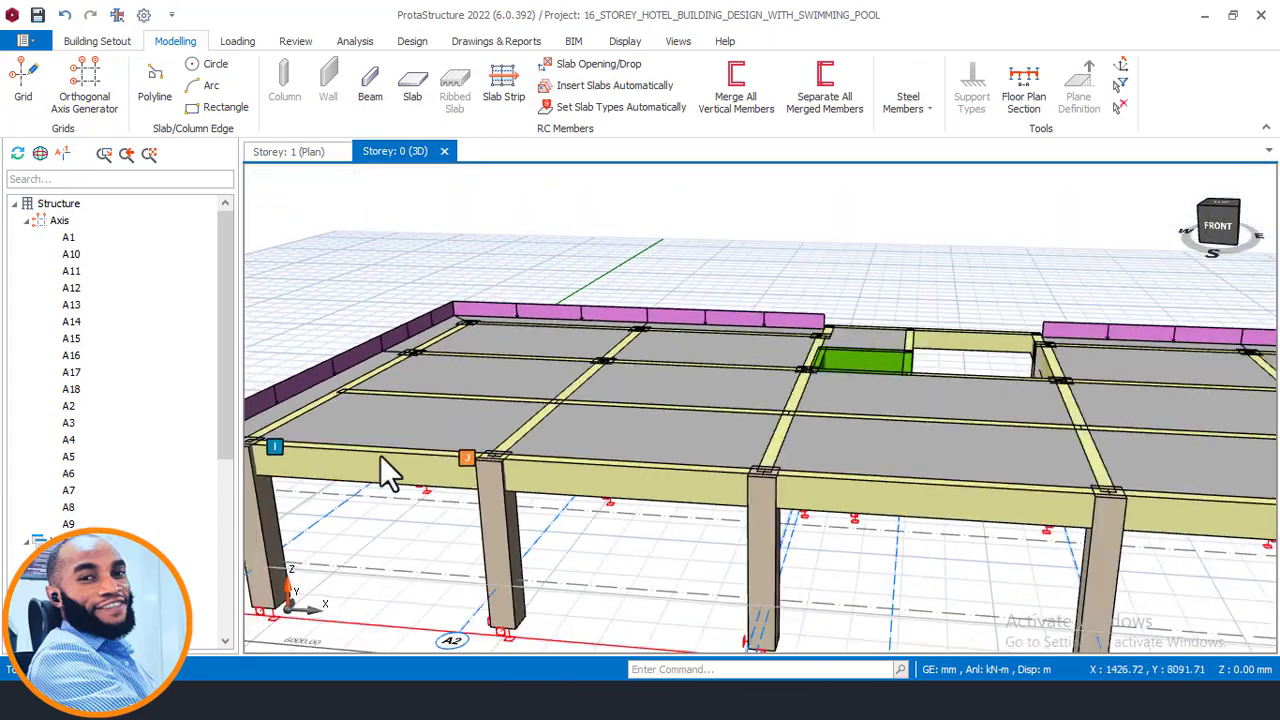
pyautogui.scroll(-1, 380, 455)
pyautogui.moveTo(1052, 416); pyautogui.dragTo(683, 407, button='middle')
pyautogui.scroll(2, 930, 388)
pyautogui.moveTo(940, 388)
pyautogui.mouseDown(button='middle')
pyautogui.moveTo(970, 385)
pyautogui.moveTo(834, 406)
pyautogui.moveTo(851, 400)
pyautogui.moveTo(866, 450)
pyautogui.moveTo(698, 425)
pyautogui.moveTo(563, 429)
pyautogui.moveTo(672, 405)
pyautogui.moveTo(623, 443)
pyautogui.moveTo(766, 463)
pyautogui.moveTo(805, 508)
pyautogui.moveTo(820, 480)
pyautogui.moveTo(902, 458)
pyautogui.mouseUp(button='middle')
pyautogui.click(1214, 220)
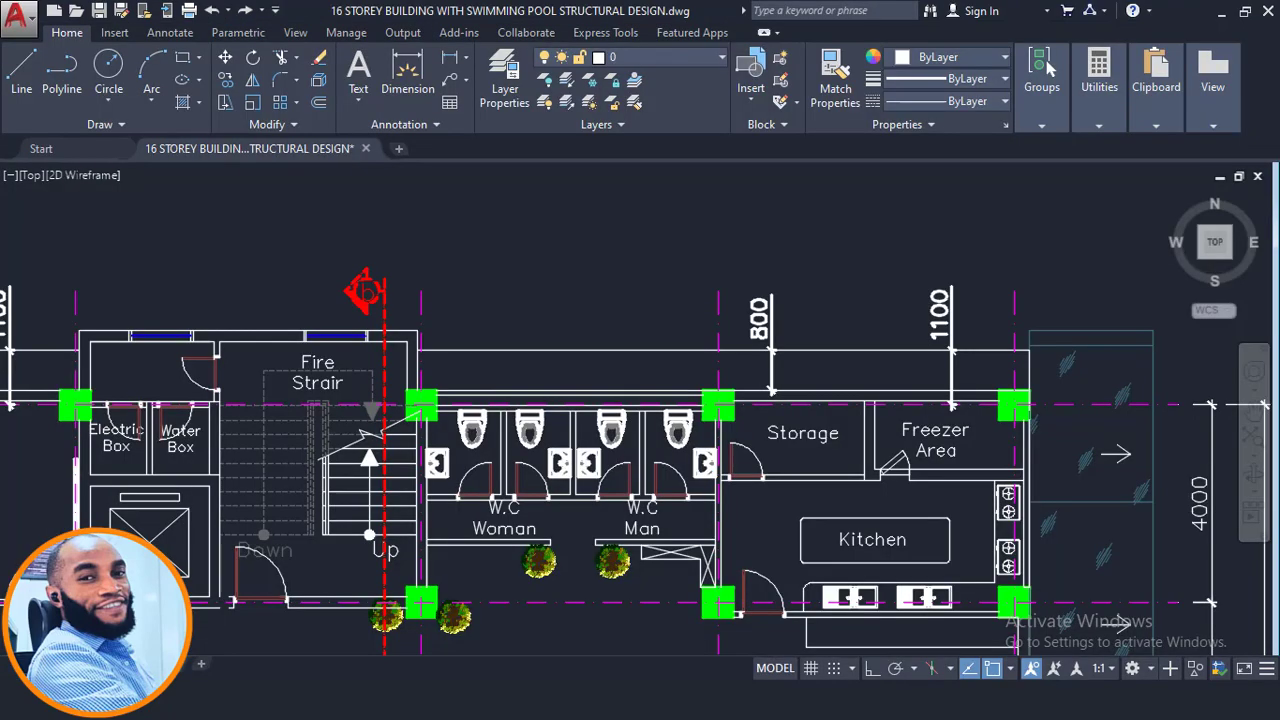
pyautogui.scroll(-10, 712, 335)
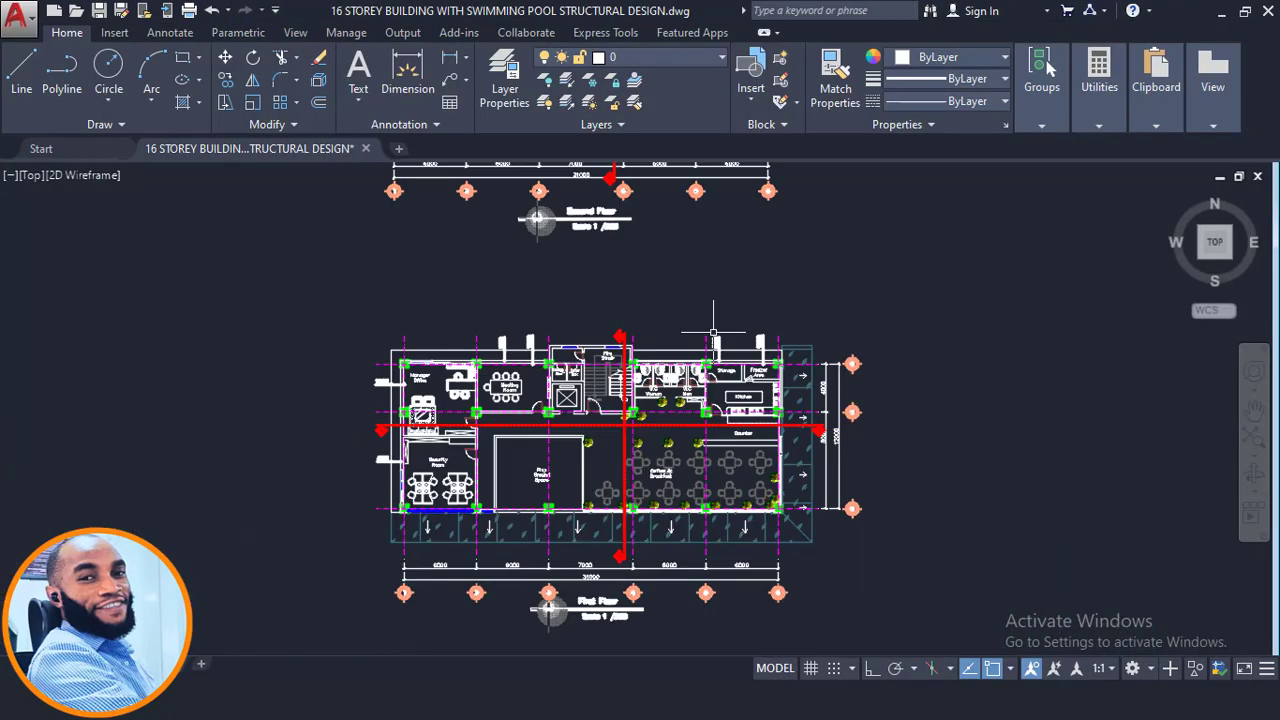
# - Examine the north section drawing around the first-floor slab edges and canopy projections
pyautogui.moveTo(706, 523); pyautogui.dragTo(683, 246, button='middle')
pyautogui.scroll(-2, 663, 563)
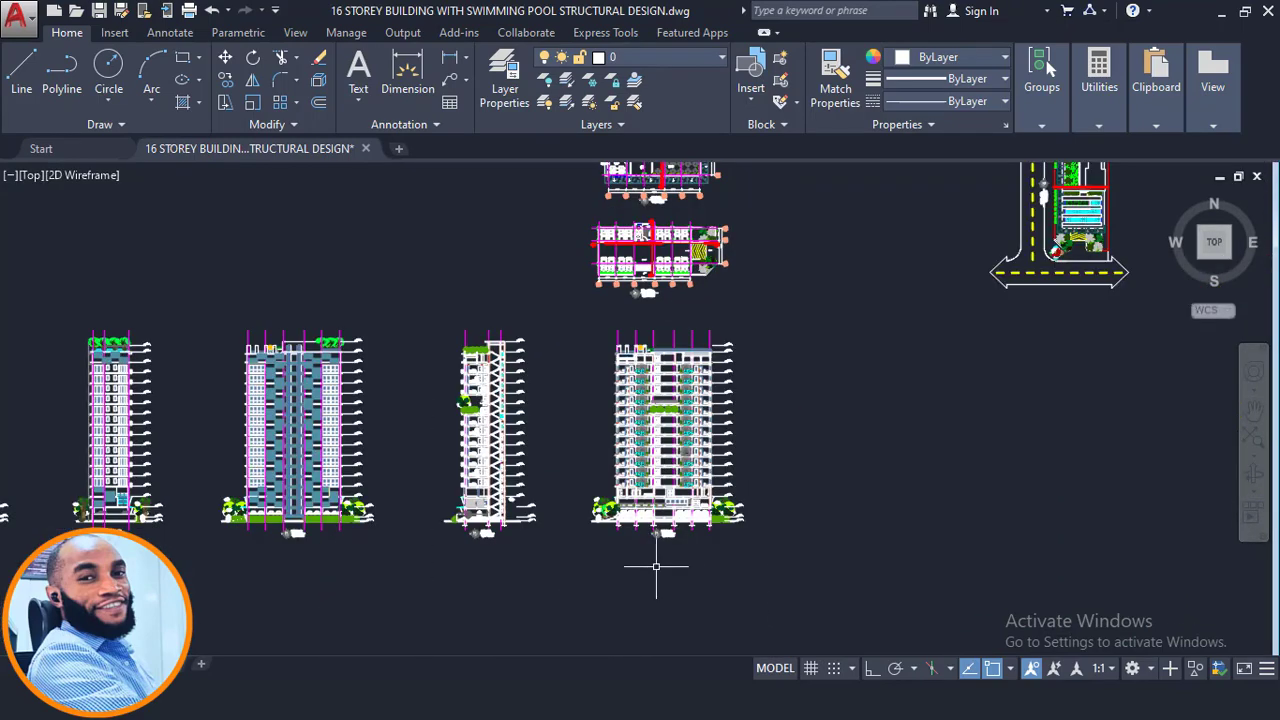
pyautogui.scroll(10, 663, 563)
pyautogui.moveTo(879, 539); pyautogui.dragTo(759, 427, button='middle')
pyautogui.moveTo(803, 515); pyautogui.dragTo(563, 487, button='middle')
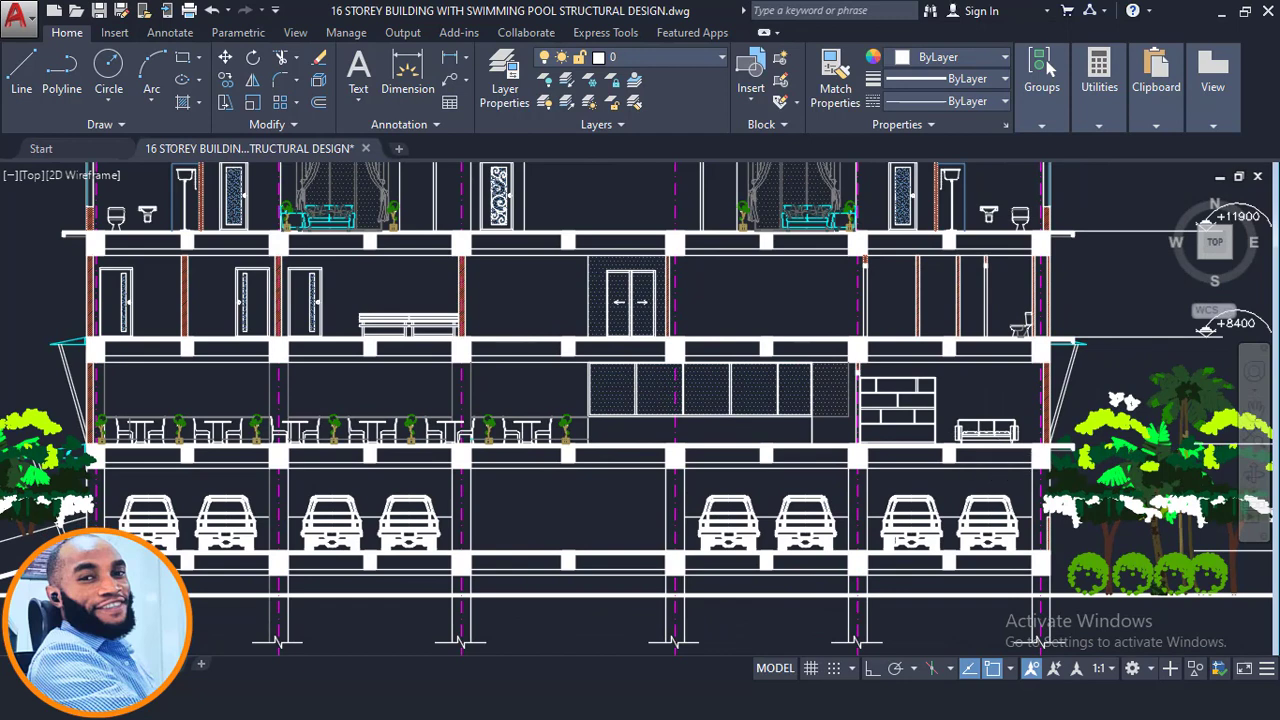
pyautogui.scroll(5, 1050, 446)
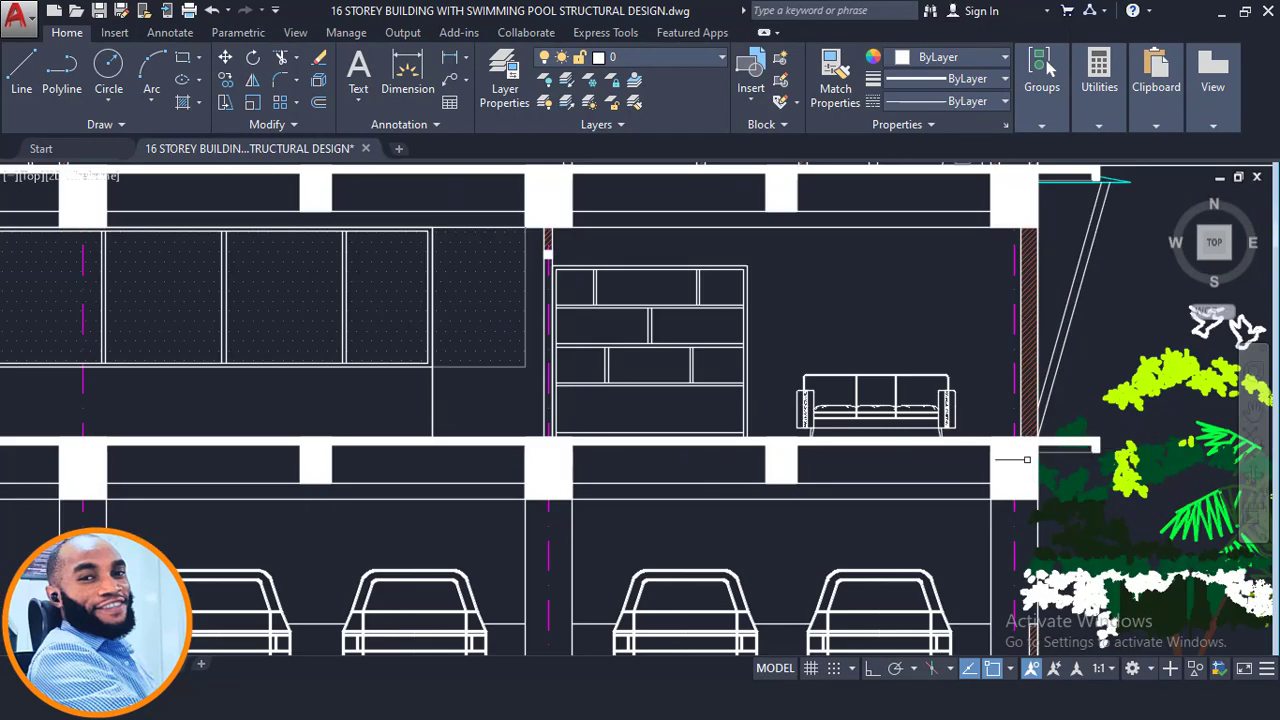
pyautogui.scroll(2, 1082, 460)
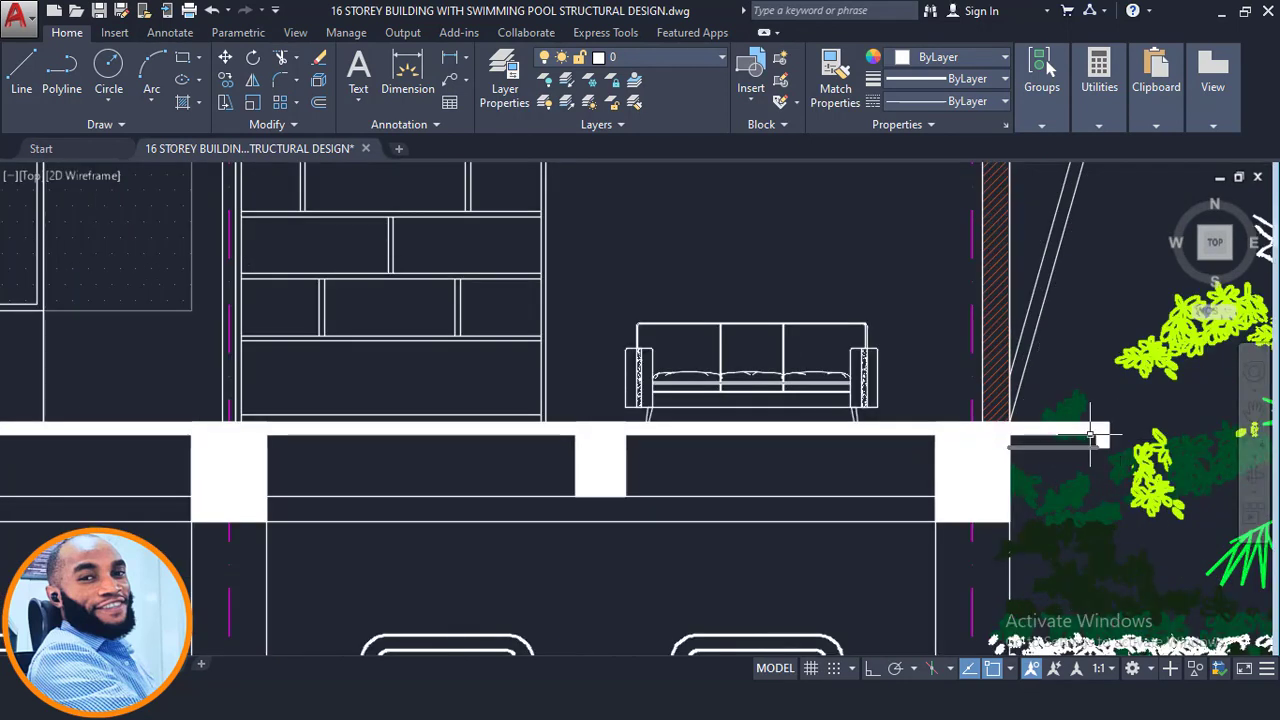
pyautogui.click(926, 369)
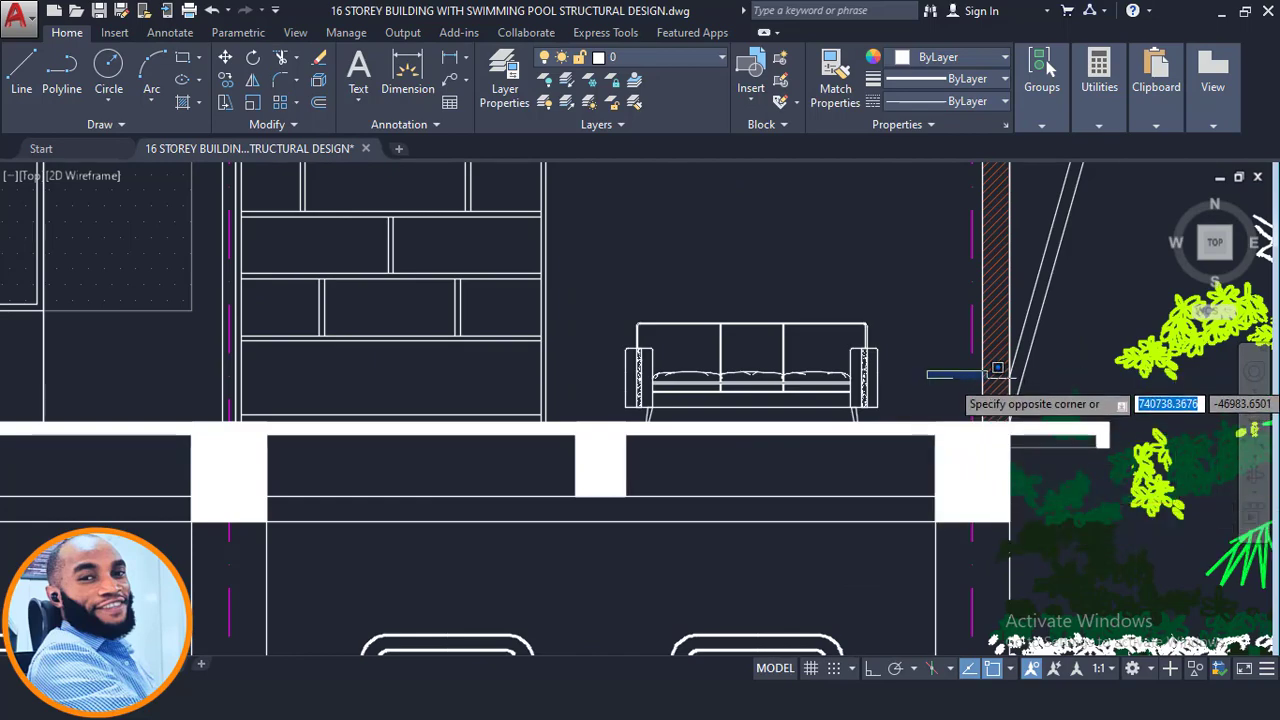
pyautogui.click(957, 374)
pyautogui.scroll(-6, 1090, 412)
pyautogui.moveTo(423, 455); pyautogui.dragTo(866, 469, button='middle')
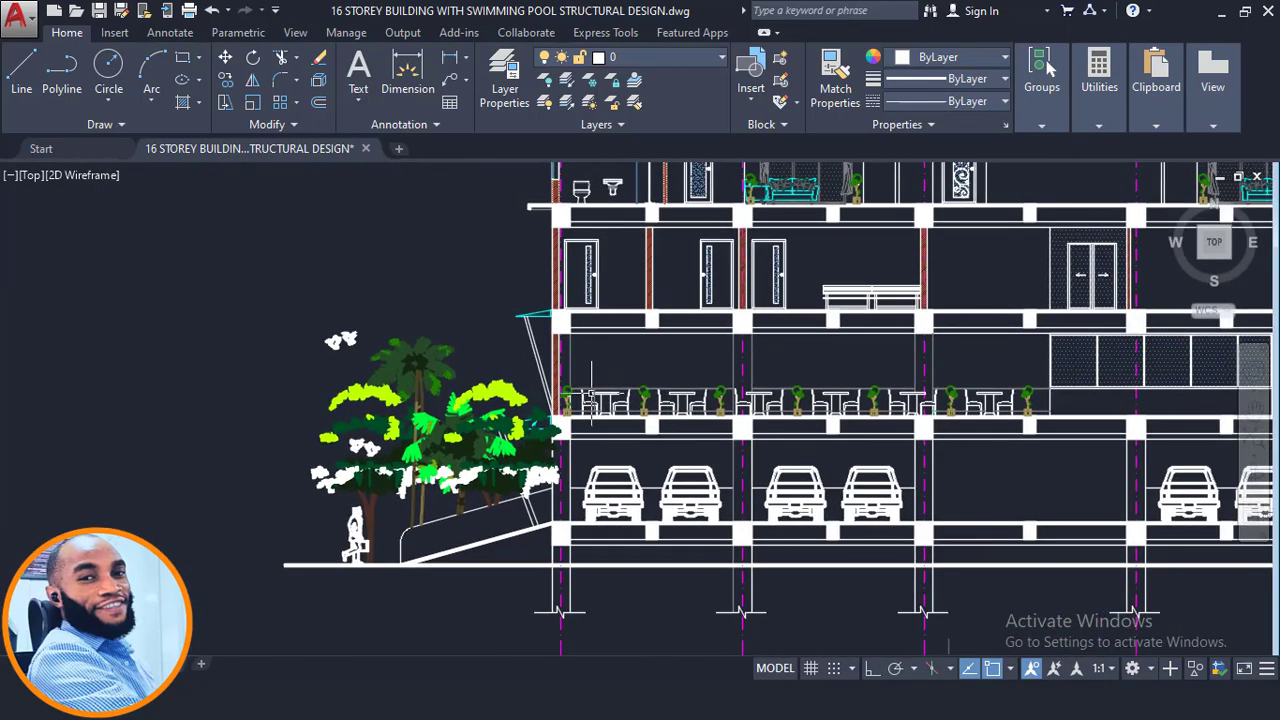
# - Inspect the cantilevered floor edges and storey levels along the north section of the lower floors
pyautogui.scroll(6, 554, 421)
pyautogui.scroll(2, 393, 465)
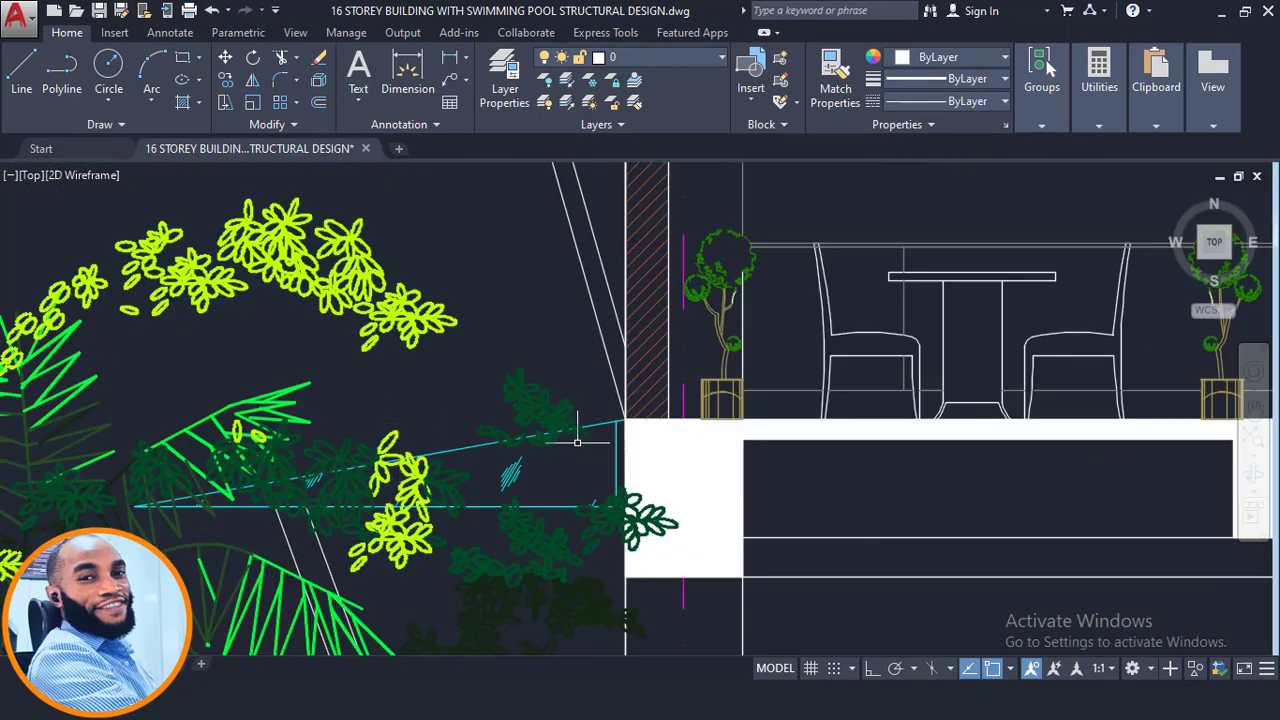
pyautogui.scroll(-4, 577, 440)
pyautogui.moveTo(732, 407); pyautogui.dragTo(698, 465, button='middle')
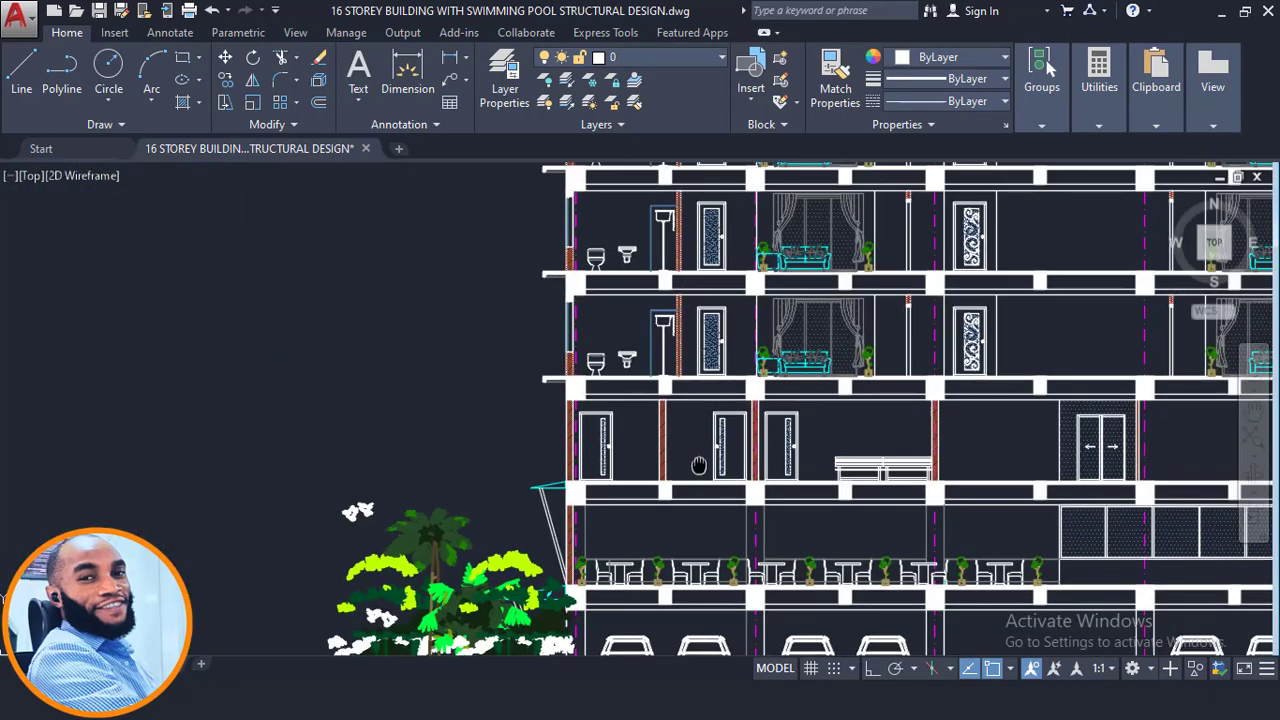
pyautogui.scroll(-2, 698, 465)
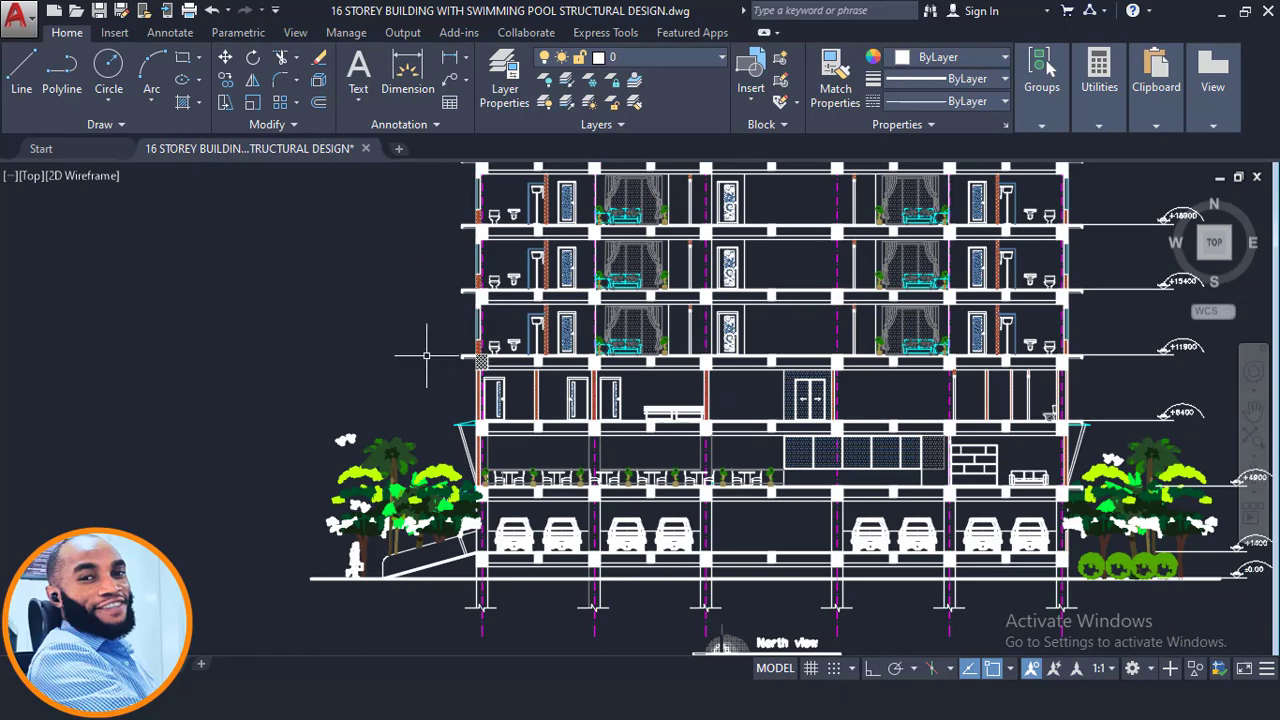
pyautogui.scroll(2, 456, 345)
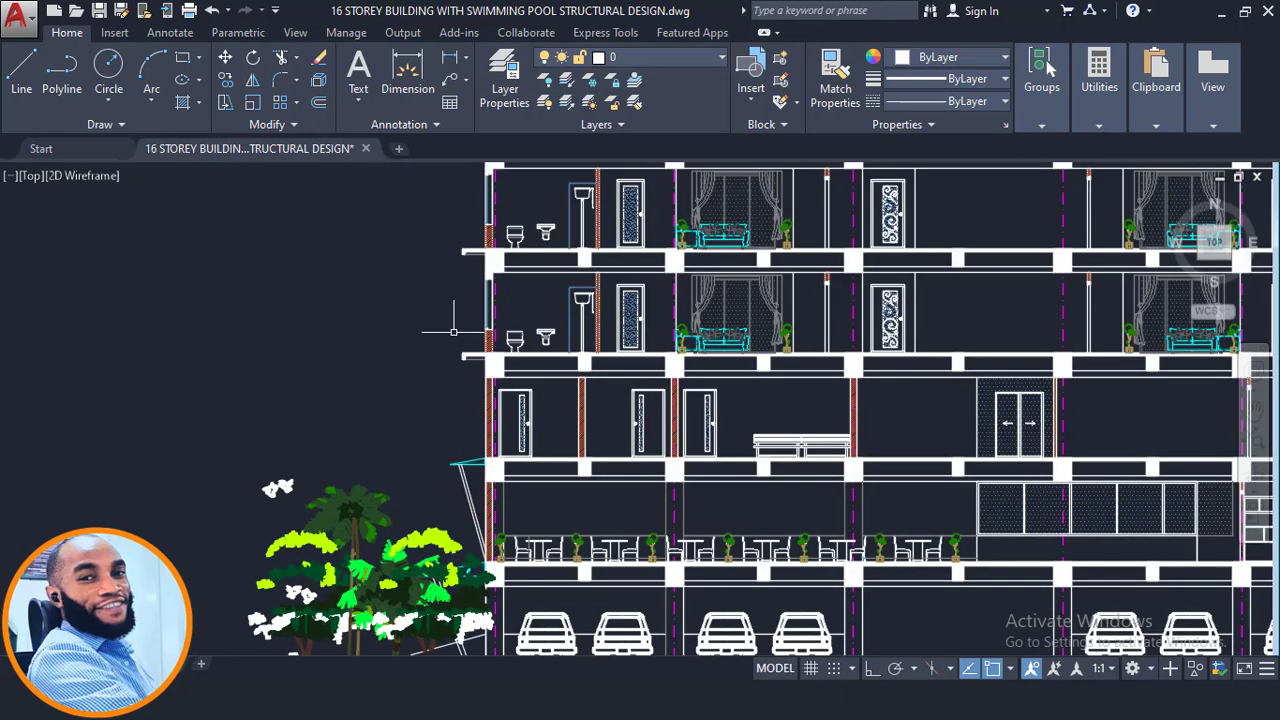
pyautogui.click(455, 332)
pyautogui.click(403, 341)
pyautogui.scroll(-2, 313, 384)
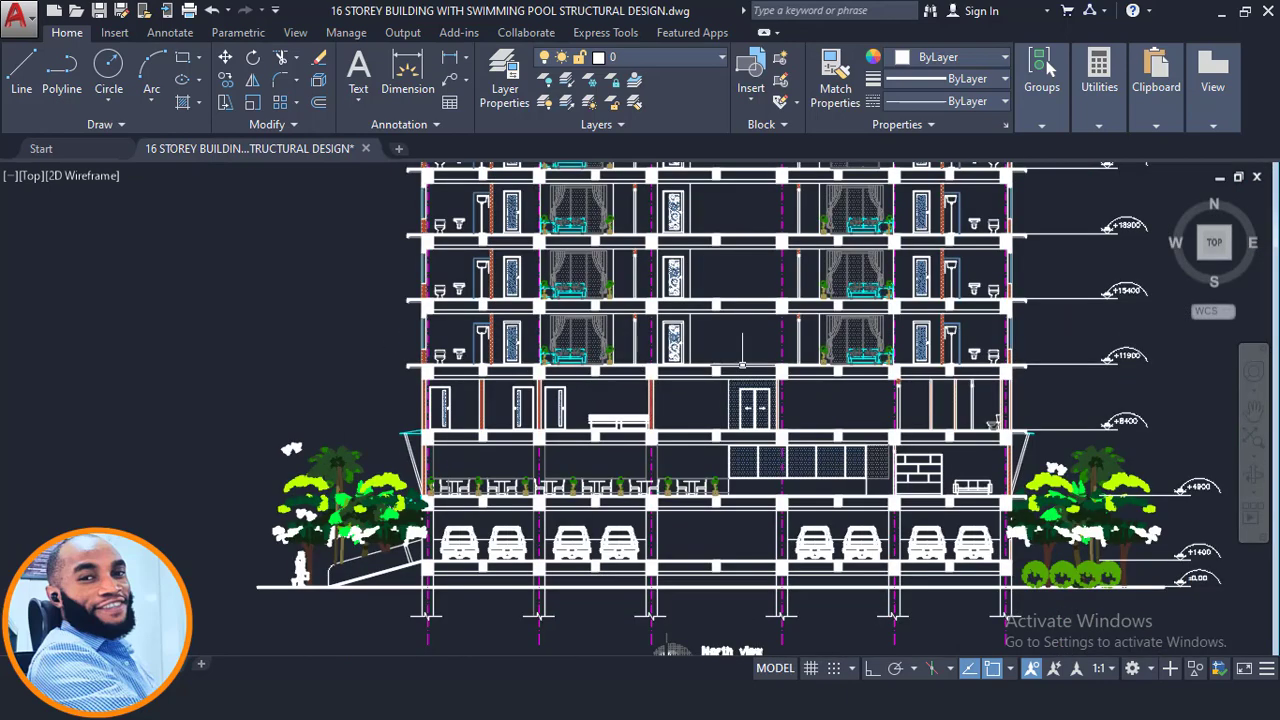
pyautogui.scroll(2, 1048, 360)
pyautogui.scroll(-2, 749, 408)
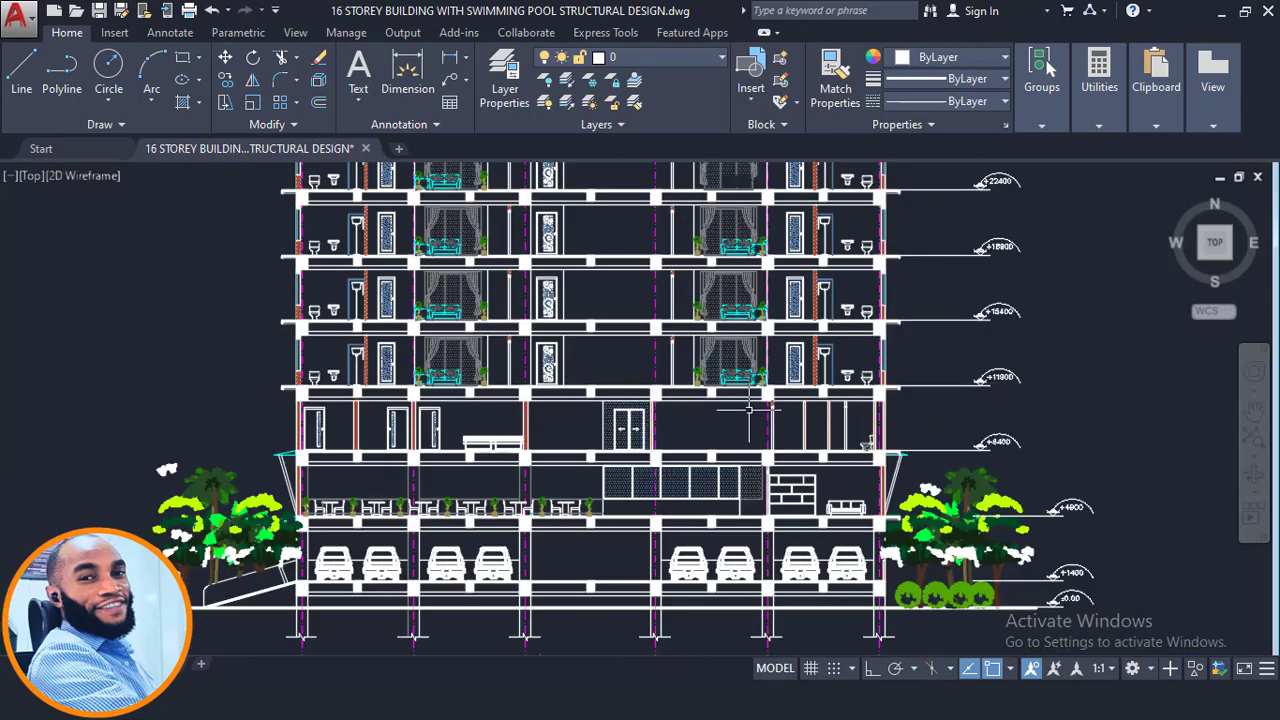
pyautogui.scroll(-5, 986, 457)
pyautogui.scroll(3, 557, 570)
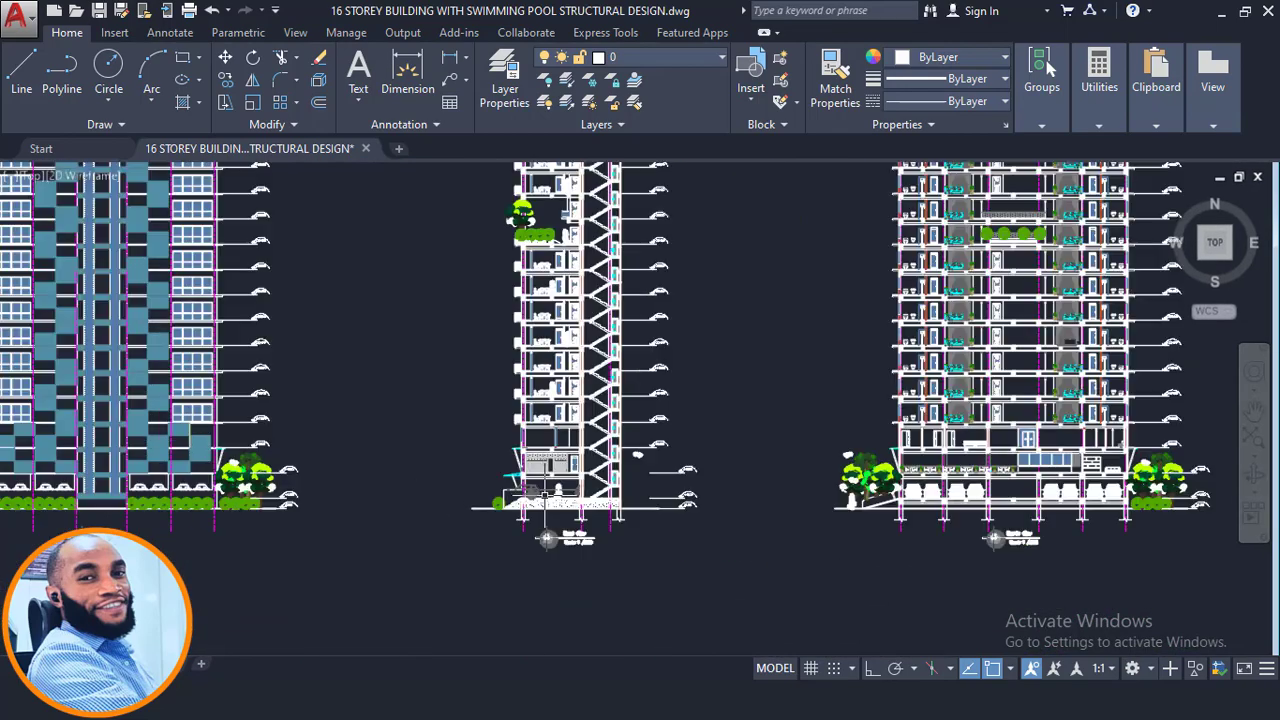
# - Examine the front elevation's balcony and canopy projections at the lower storeys
pyautogui.moveTo(425, 491); pyautogui.dragTo(1059, 497, button='middle')
pyautogui.scroll(-4, 650, 464)
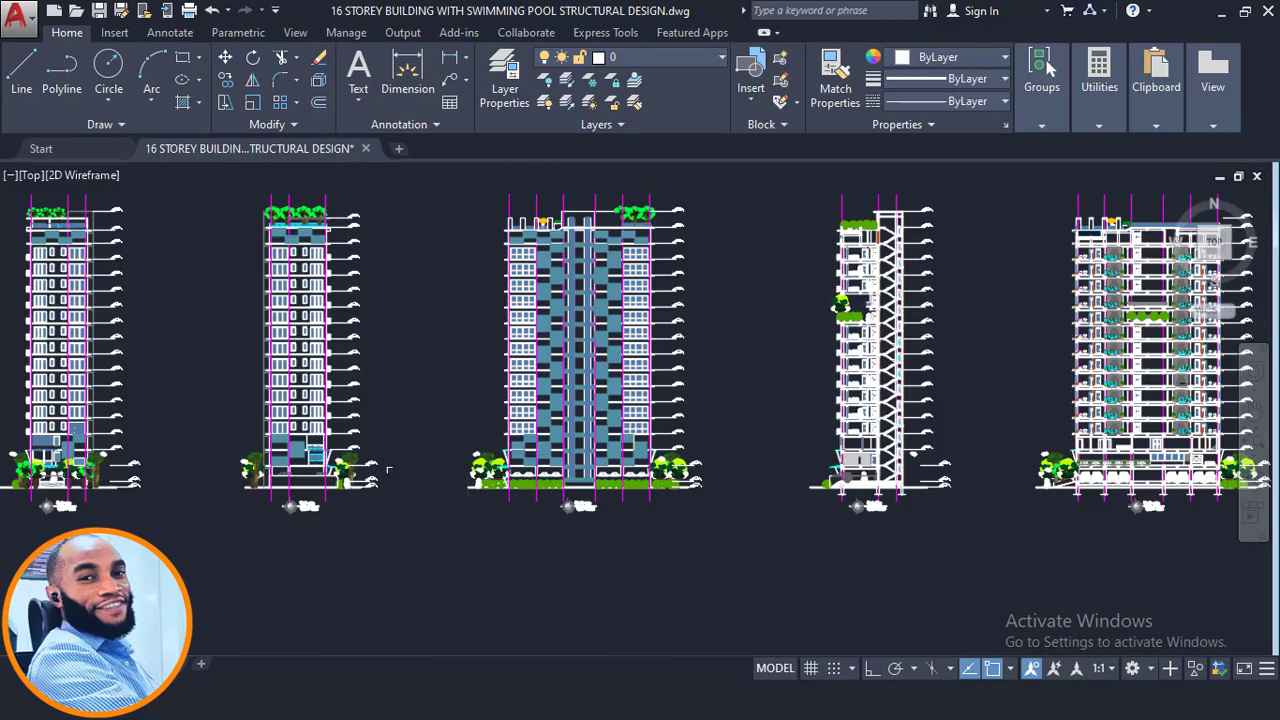
pyautogui.moveTo(395, 472); pyautogui.dragTo(1163, 498, button='middle')
pyautogui.scroll(4, 706, 463)
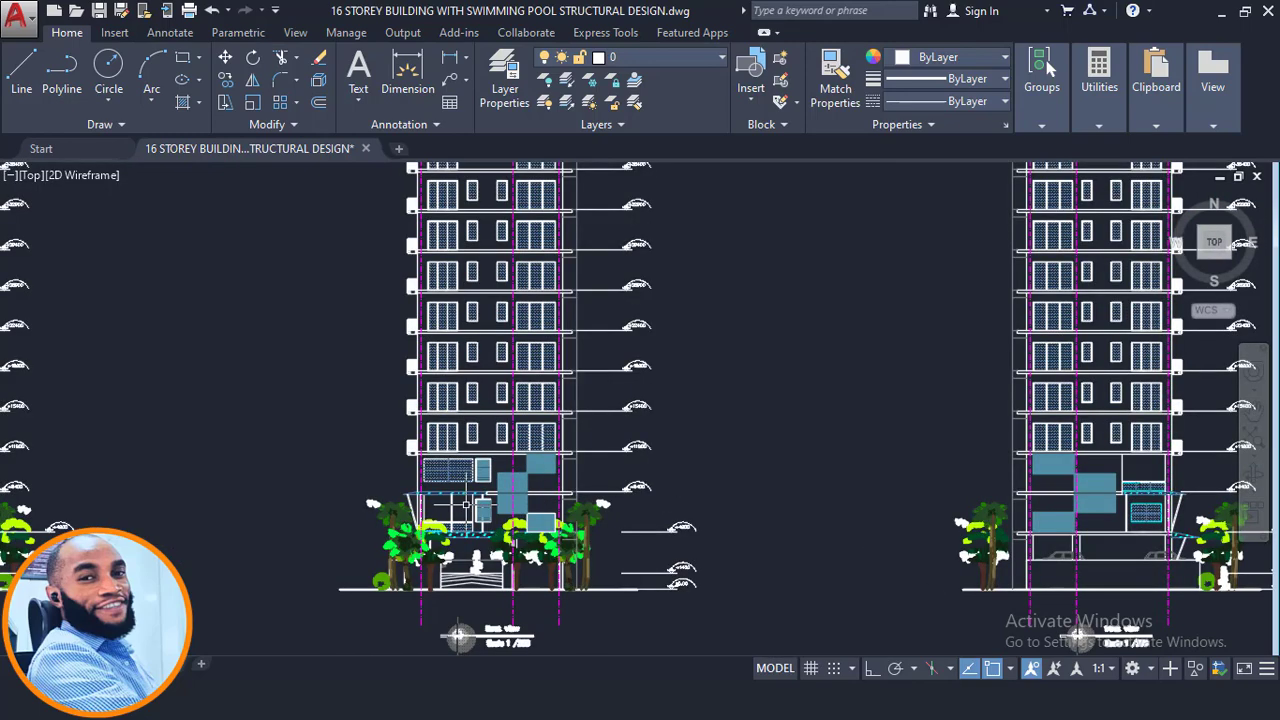
pyautogui.moveTo(466, 504)
pyautogui.mouseDown(button='middle')
pyautogui.moveTo(631, 467)
pyautogui.moveTo(711, 476)
pyautogui.mouseUp(button='middle')
pyautogui.scroll(2, 532, 474)
pyautogui.scroll(2, 766, 474)
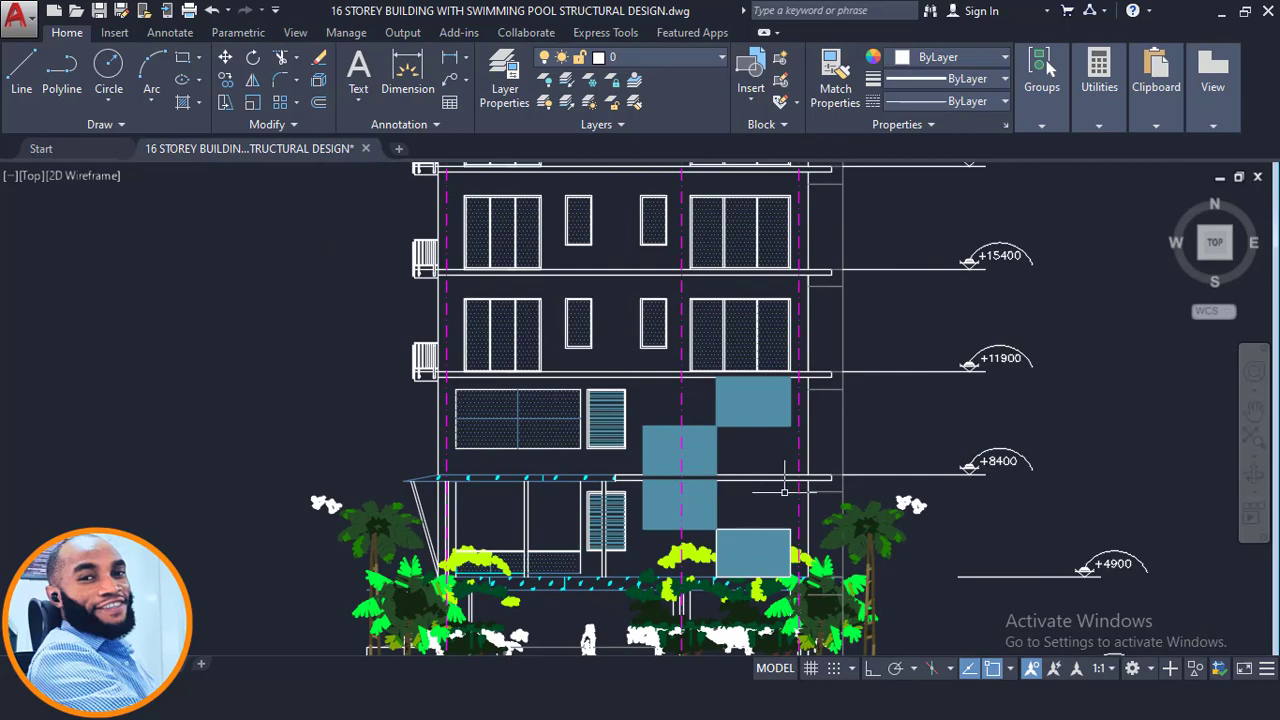
pyautogui.scroll(2, 418, 326)
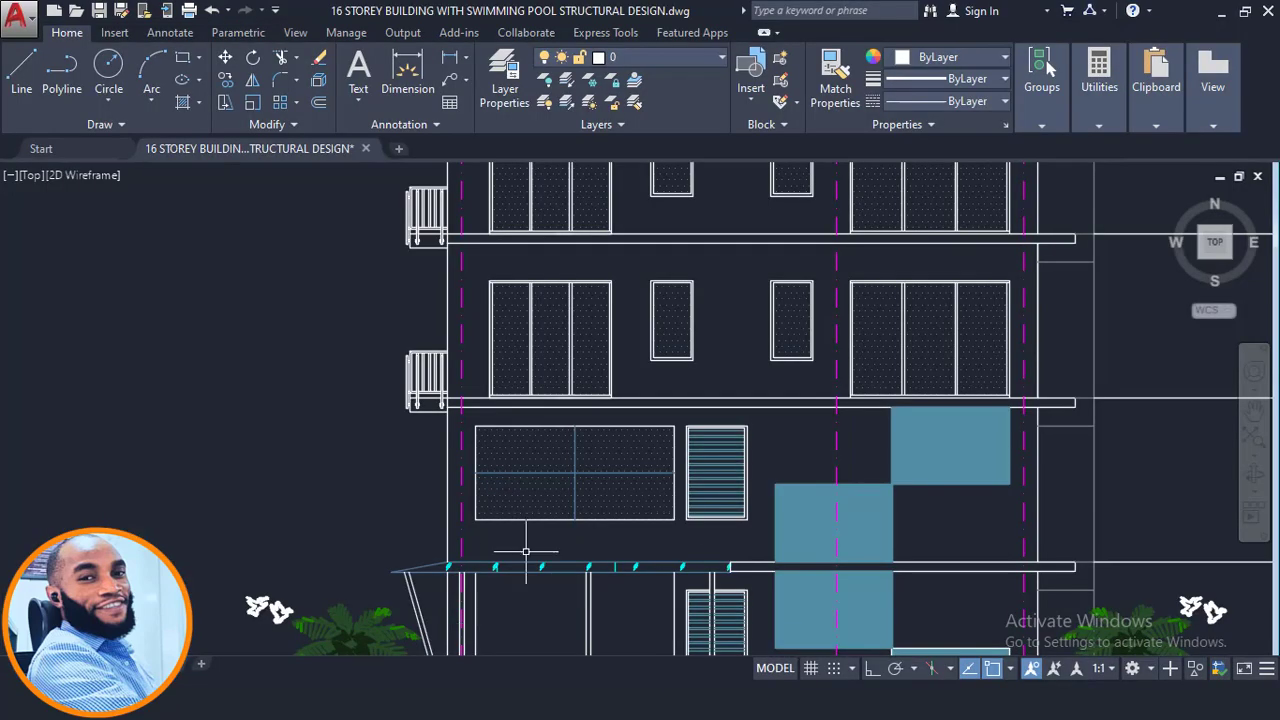
pyautogui.scroll(4, 392, 360)
pyautogui.scroll(2, 446, 490)
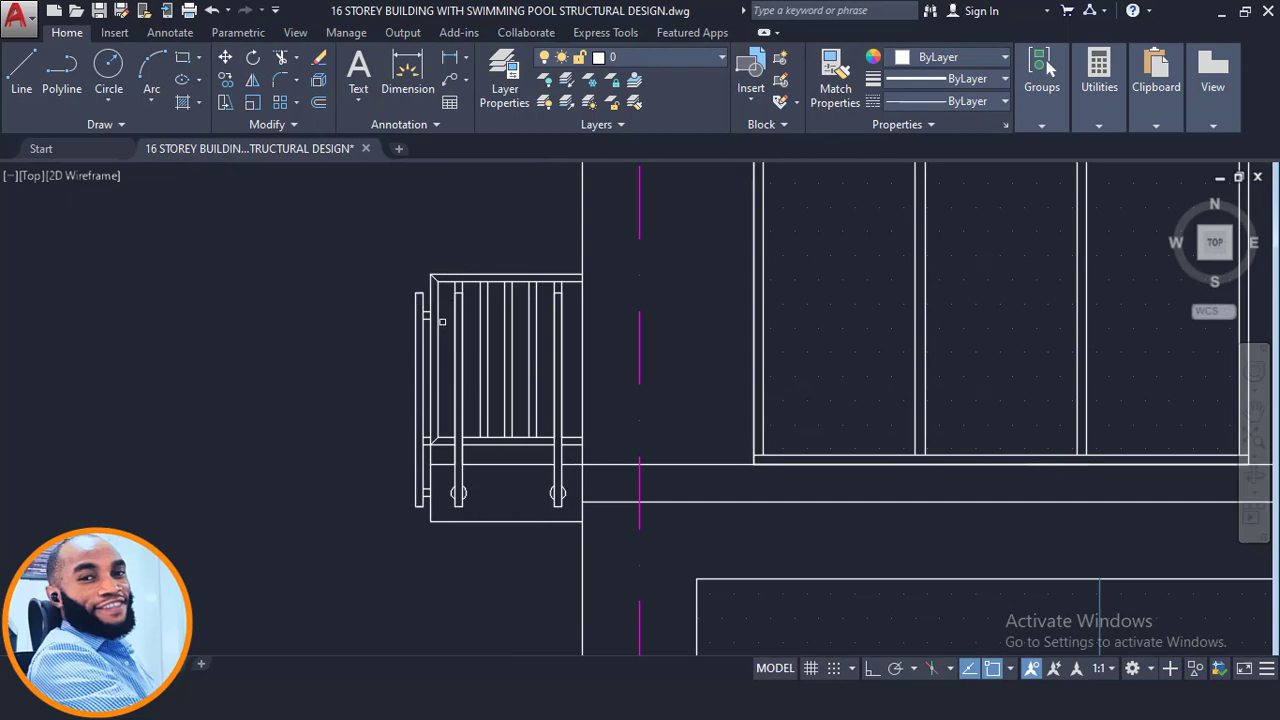
pyautogui.scroll(-2, 490, 356)
# - Orbit the 3D model to compare the cantilever slabs and parapets with the drawings
pyautogui.moveTo(504, 351); pyautogui.dragTo(532, 427, button='middle')
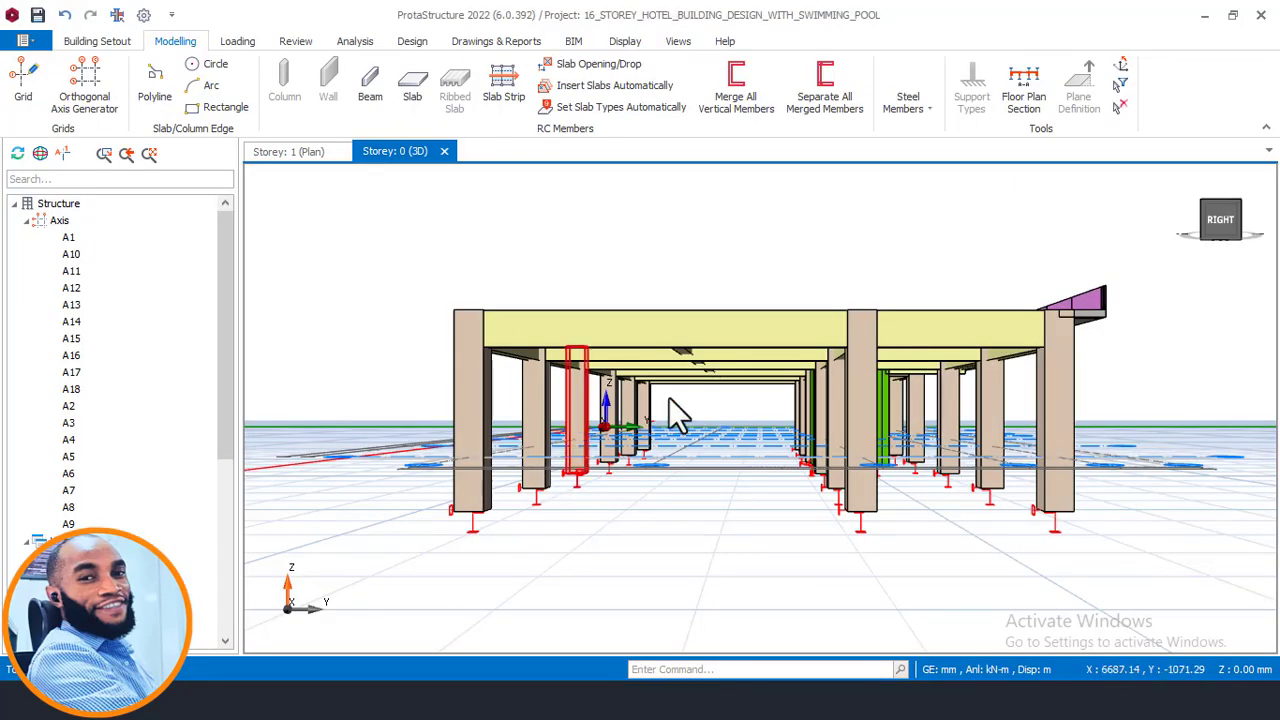
pyautogui.moveTo(677, 414); pyautogui.dragTo(546, 309, button='middle')
pyautogui.scroll(-3, 762, 527)
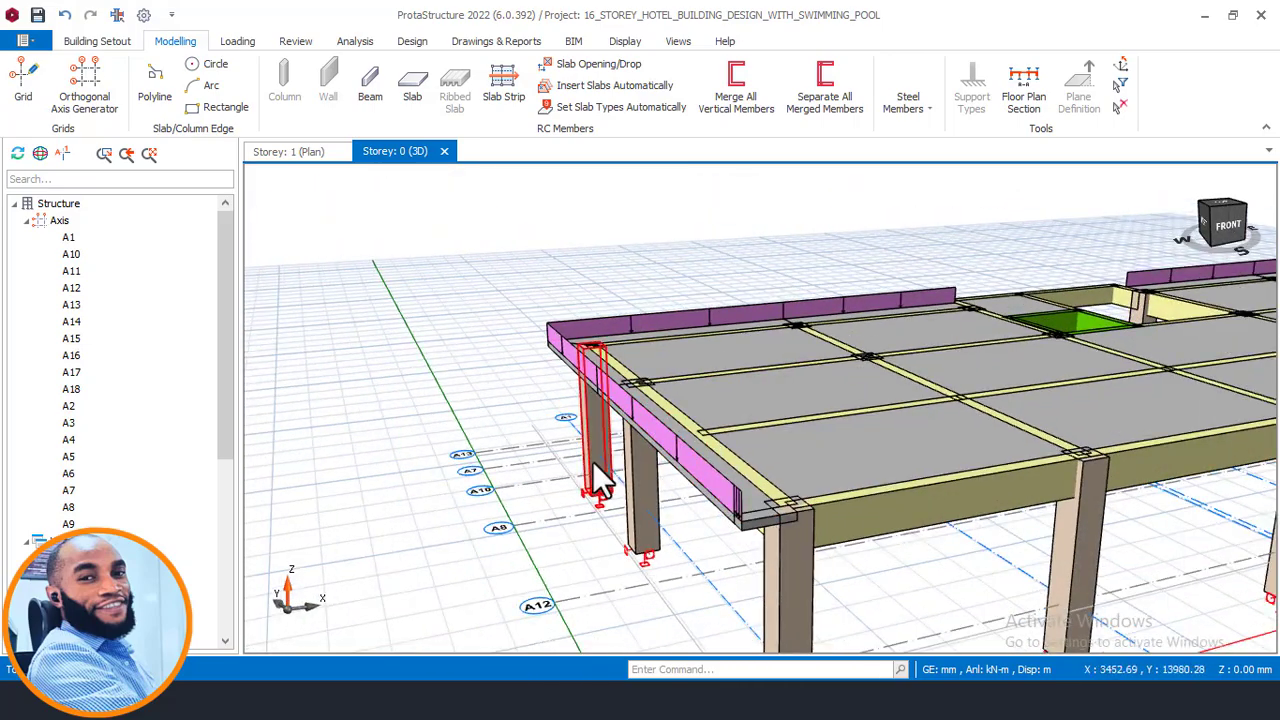
pyautogui.scroll(2, 592, 461)
pyautogui.scroll(-4, 704, 441)
pyautogui.moveTo(827, 413); pyautogui.dragTo(518, 394, button='middle')
pyautogui.scroll(3, 529, 397)
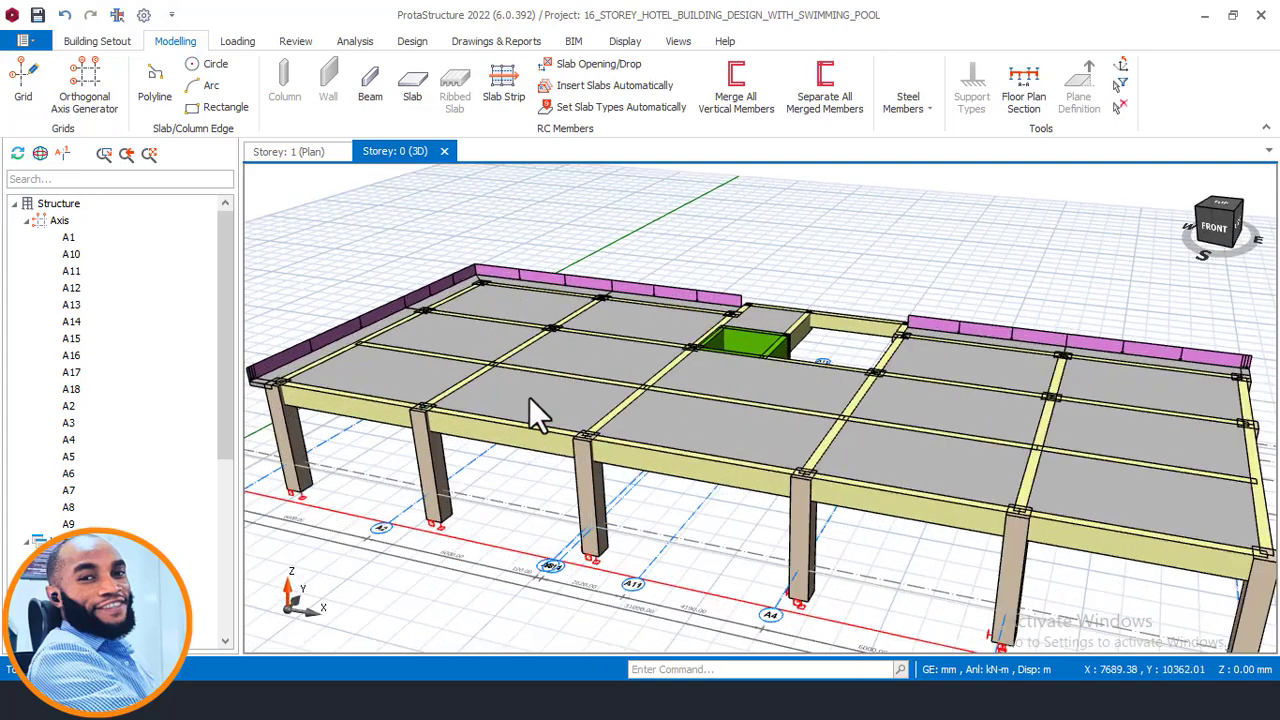
pyautogui.moveTo(530, 400)
pyautogui.moveTo(752, 338); pyautogui.dragTo(760, 320, button='middle')
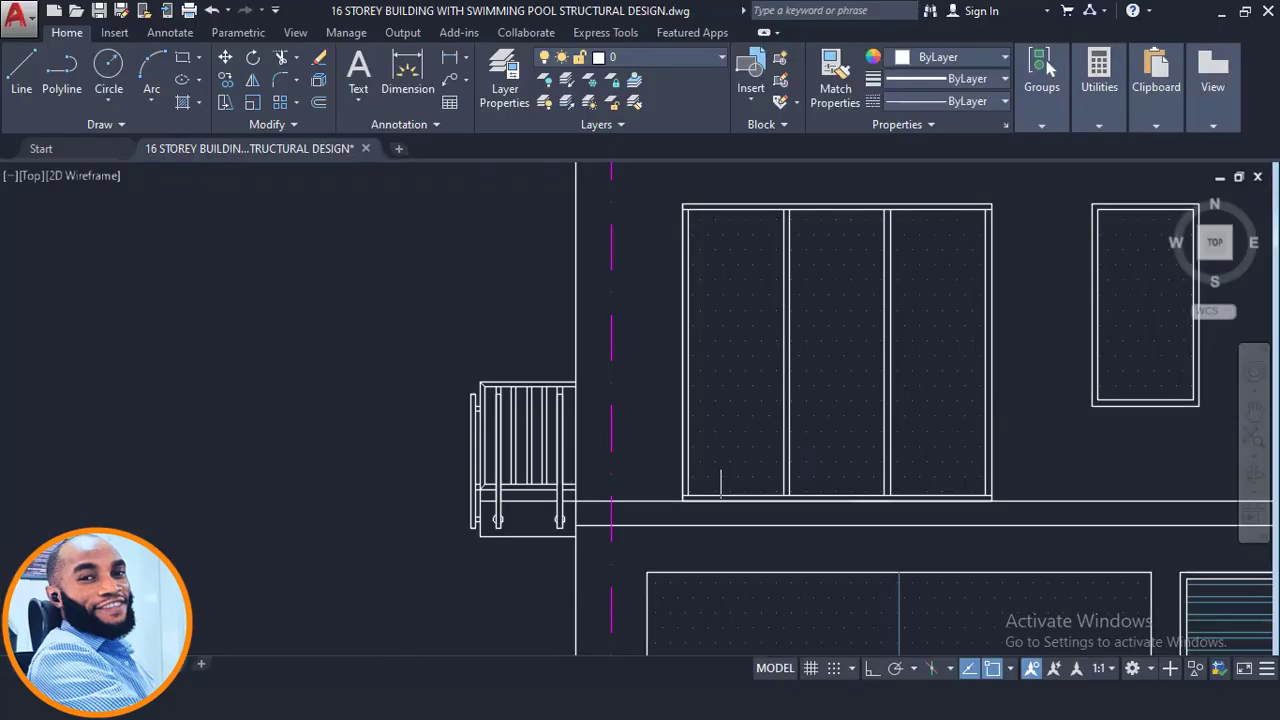
# - Re-examine the north section's first-floor slab edge and canopy in the drawing
pyautogui.scroll(-10, 720, 483)
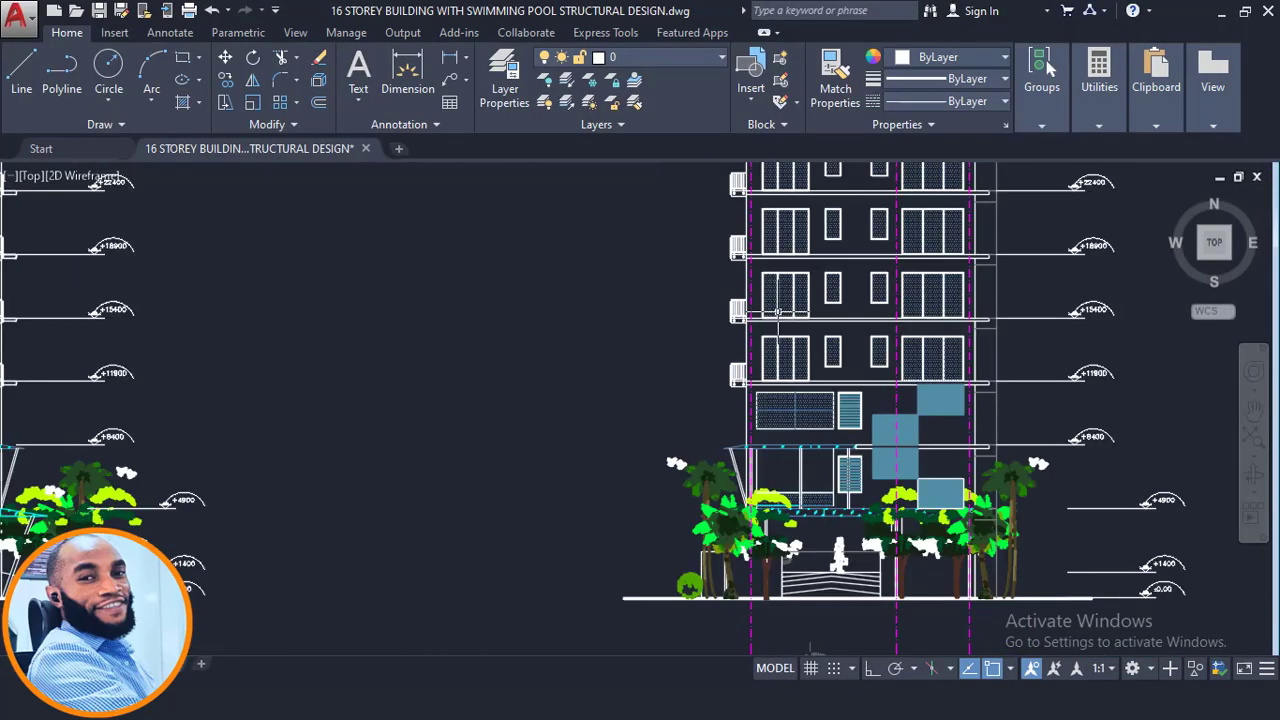
pyautogui.moveTo(985, 396); pyautogui.dragTo(323, 404, button='middle')
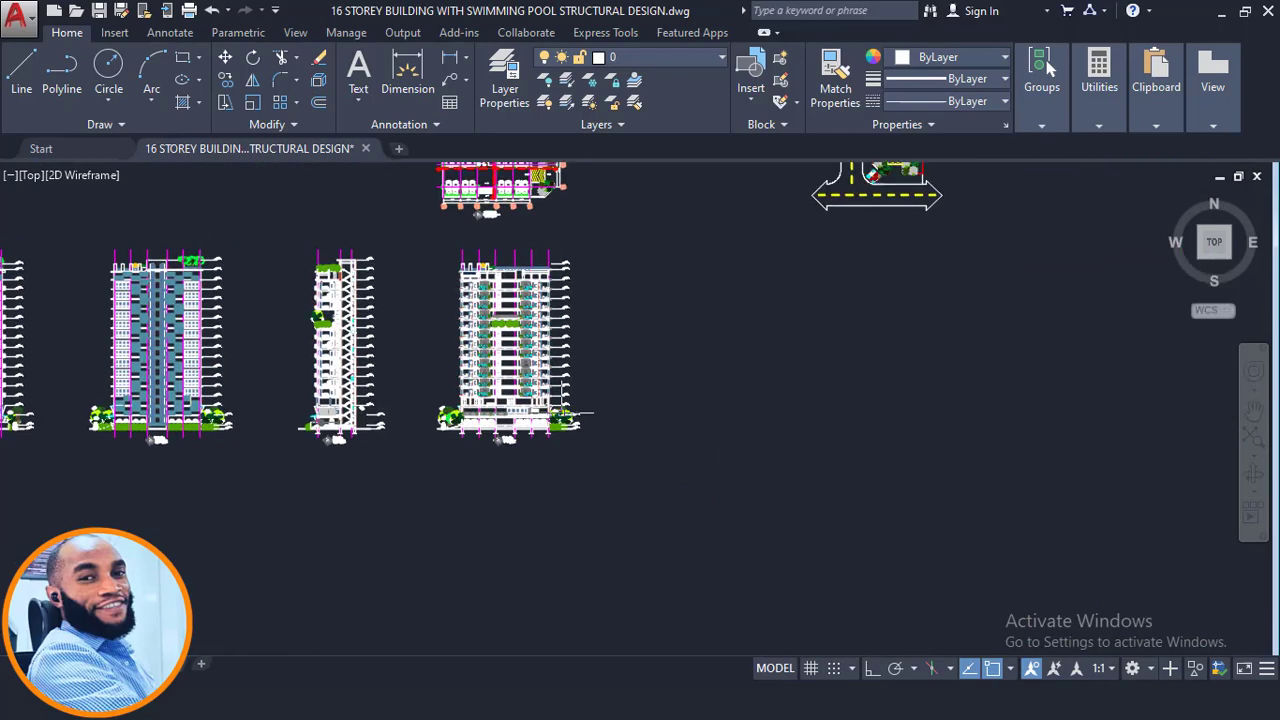
pyautogui.scroll(10, 448, 393)
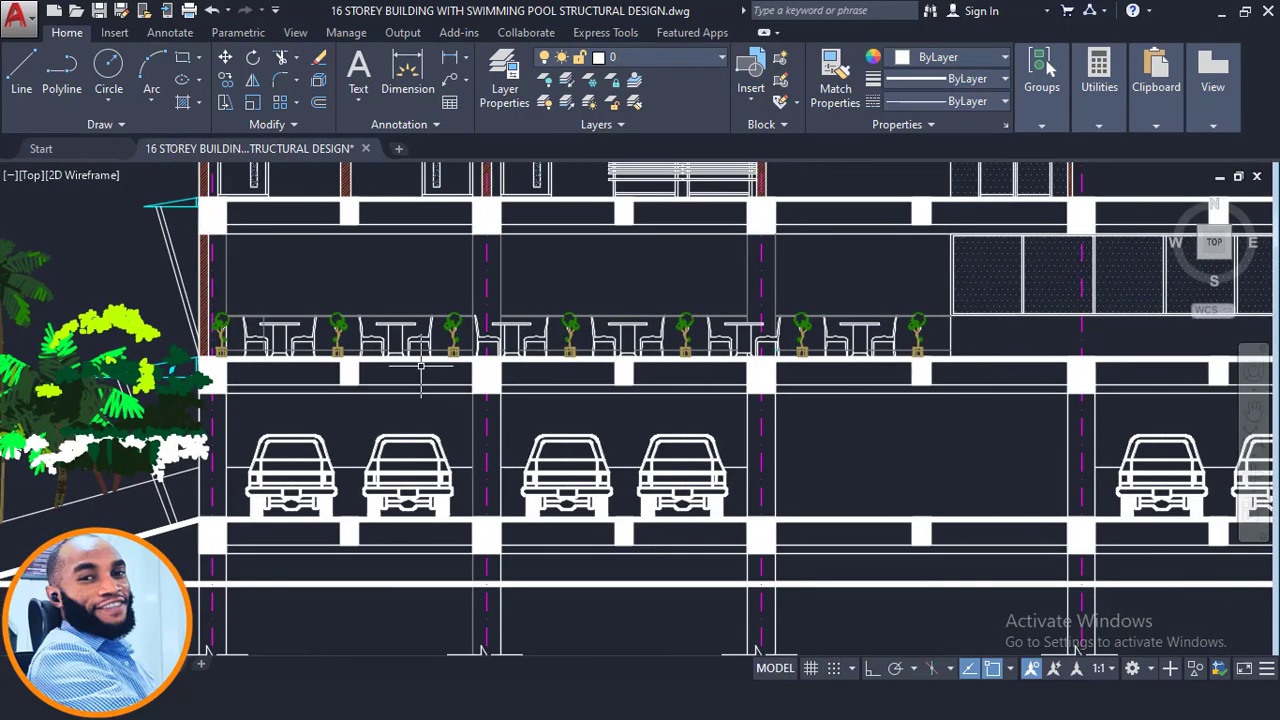
pyautogui.click(126, 305)
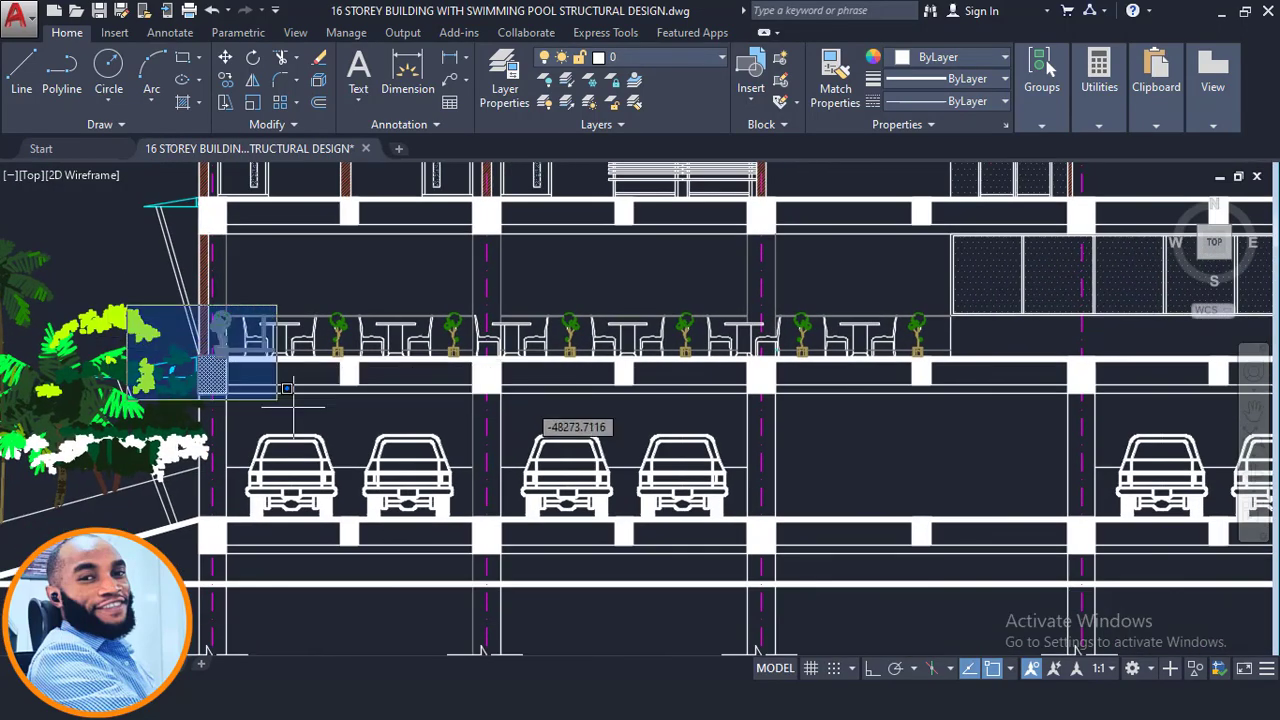
pyautogui.scroll(-4, 400, 420)
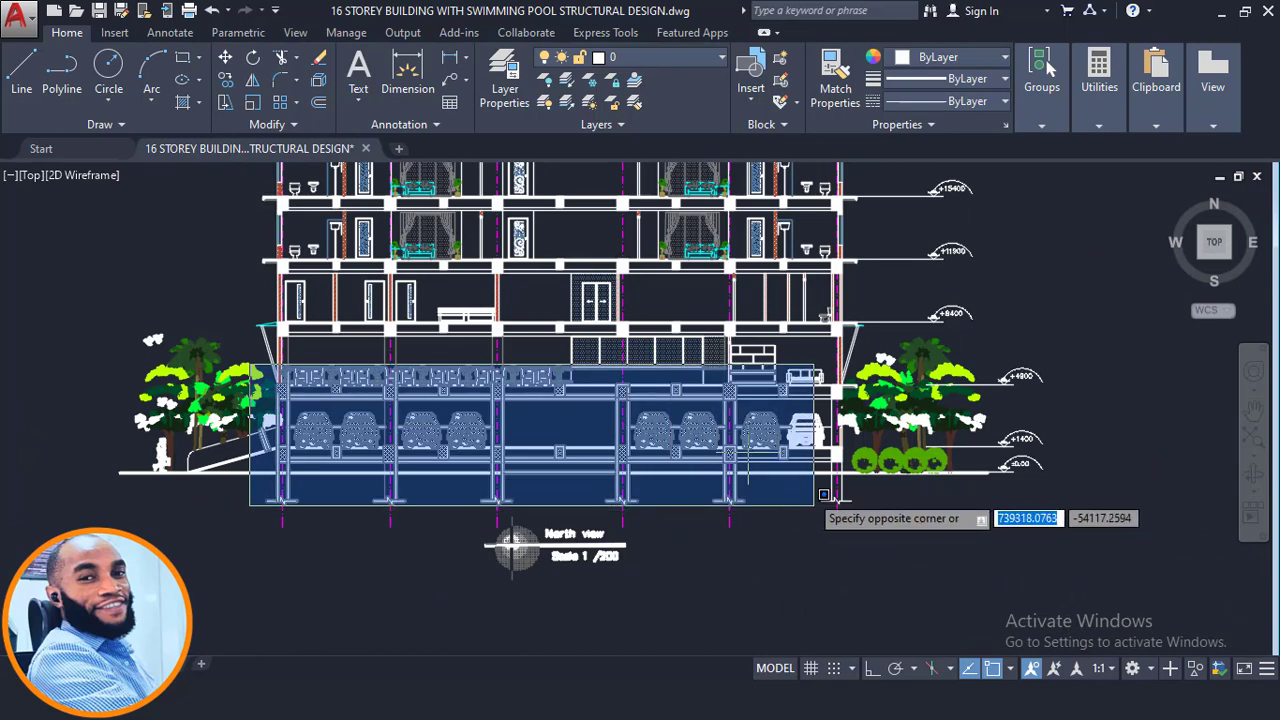
pyautogui.press('Escape')
pyautogui.click(239, 314)
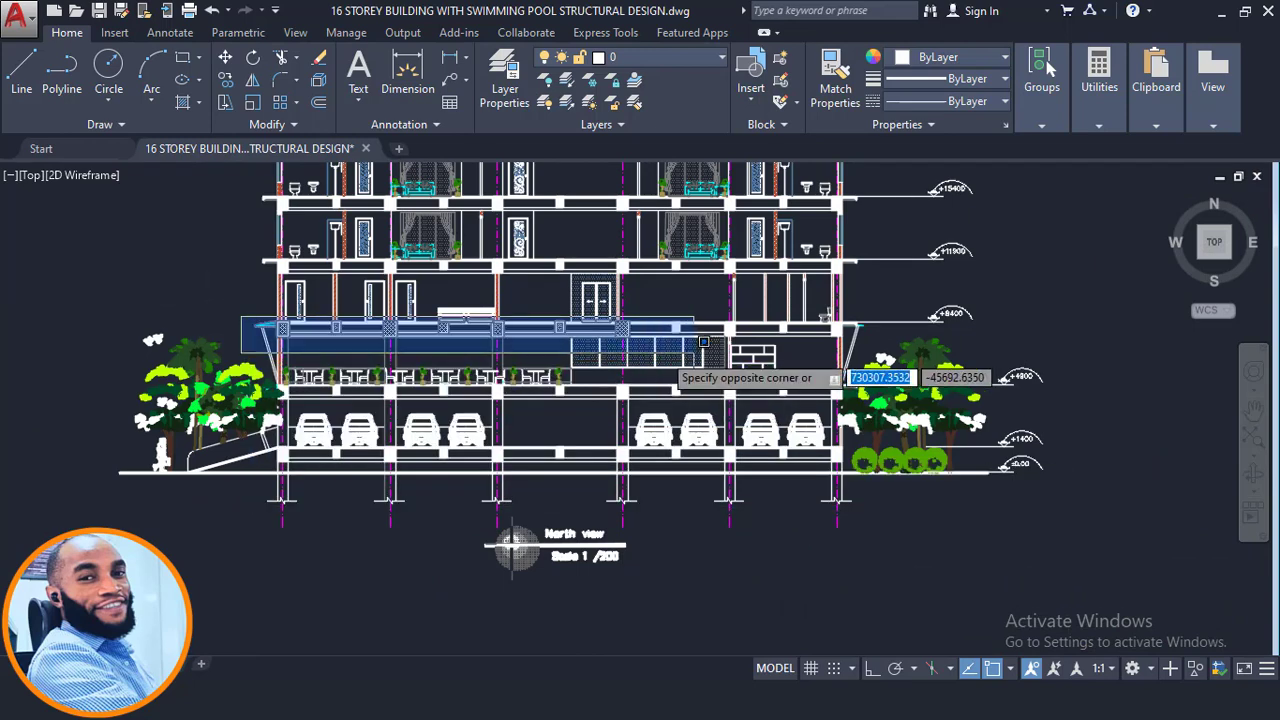
pyautogui.press('Escape')
pyautogui.scroll(-4, 768, 471)
pyautogui.moveTo(768, 471); pyautogui.dragTo(744, 712, button='middle')
pyautogui.moveTo(690, 288); pyautogui.dragTo(690, 624, button='middle')
pyautogui.moveTo(634, 341); pyautogui.dragTo(655, 469, button='middle')
pyautogui.scroll(2, 650, 455)
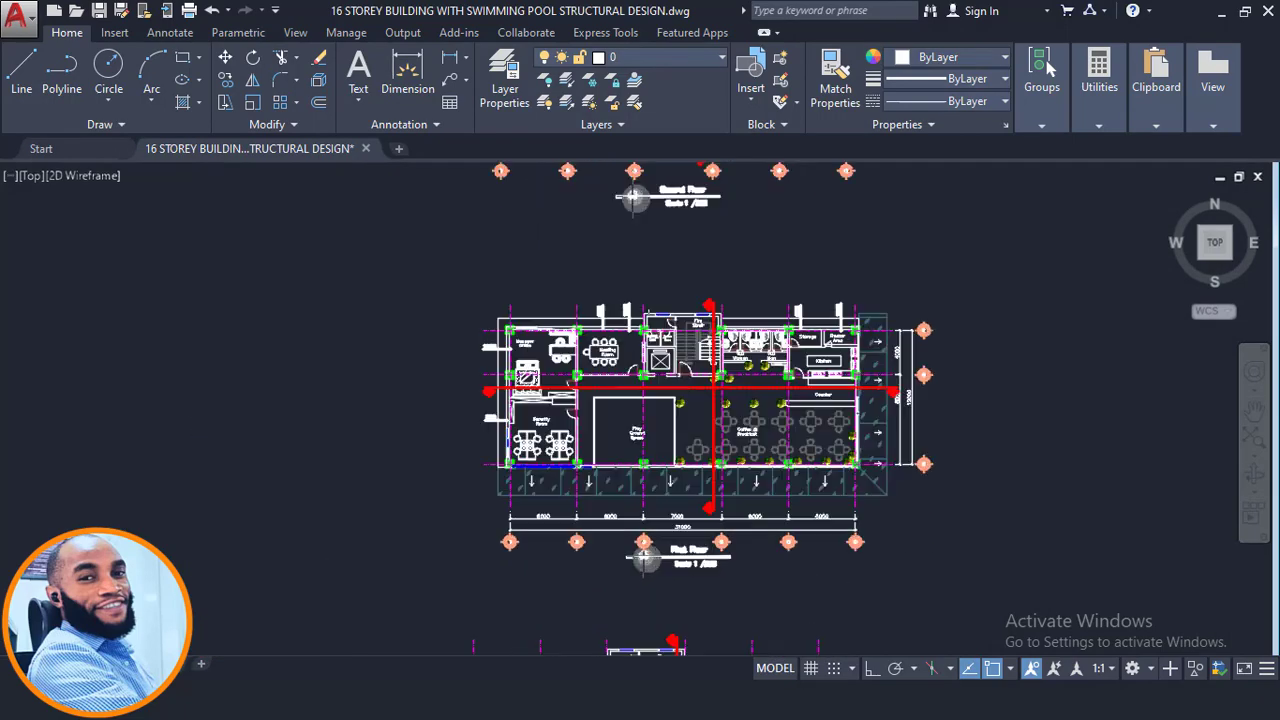
# - Review the first and second floor plans and their grid dimensions
pyautogui.moveTo(651, 287); pyautogui.dragTo(646, 424, button='middle')
pyautogui.moveTo(640, 348); pyautogui.dragTo(634, 462, button='middle')
pyautogui.scroll(2, 611, 310)
pyautogui.scroll(2, 610, 550)
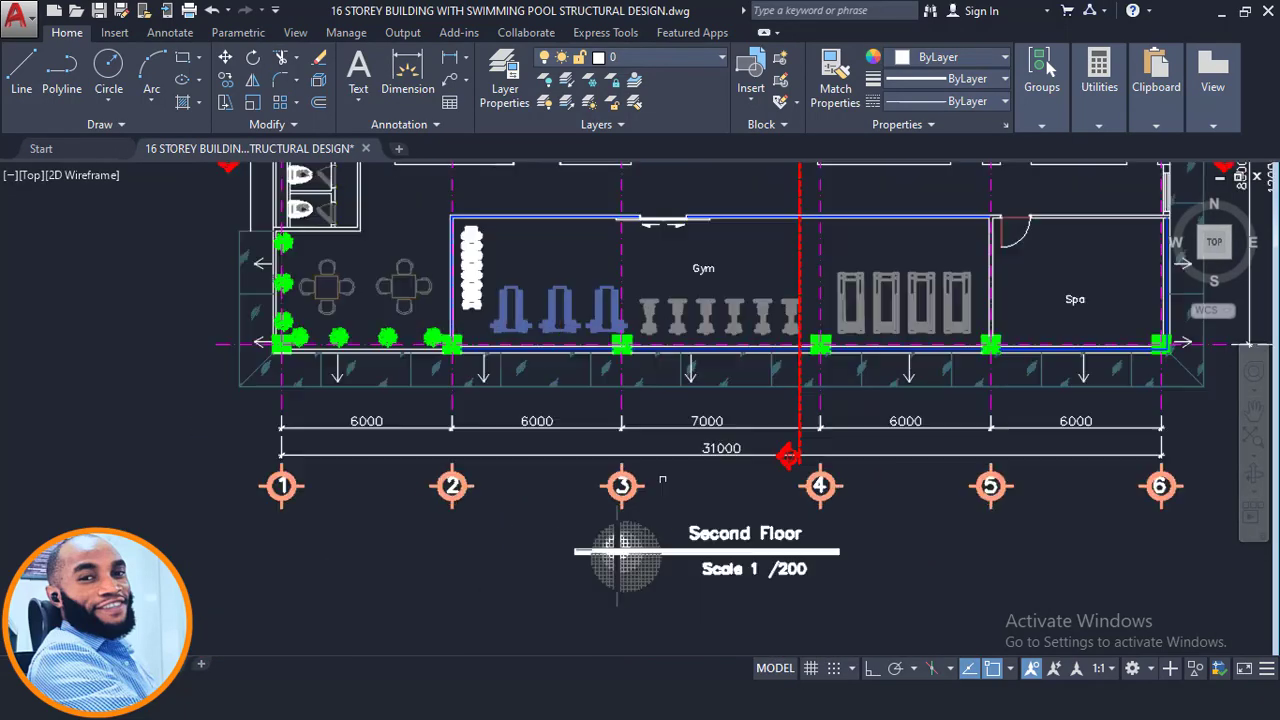
pyautogui.scroll(-4, 640, 545)
pyautogui.scroll(-6, 620, 462)
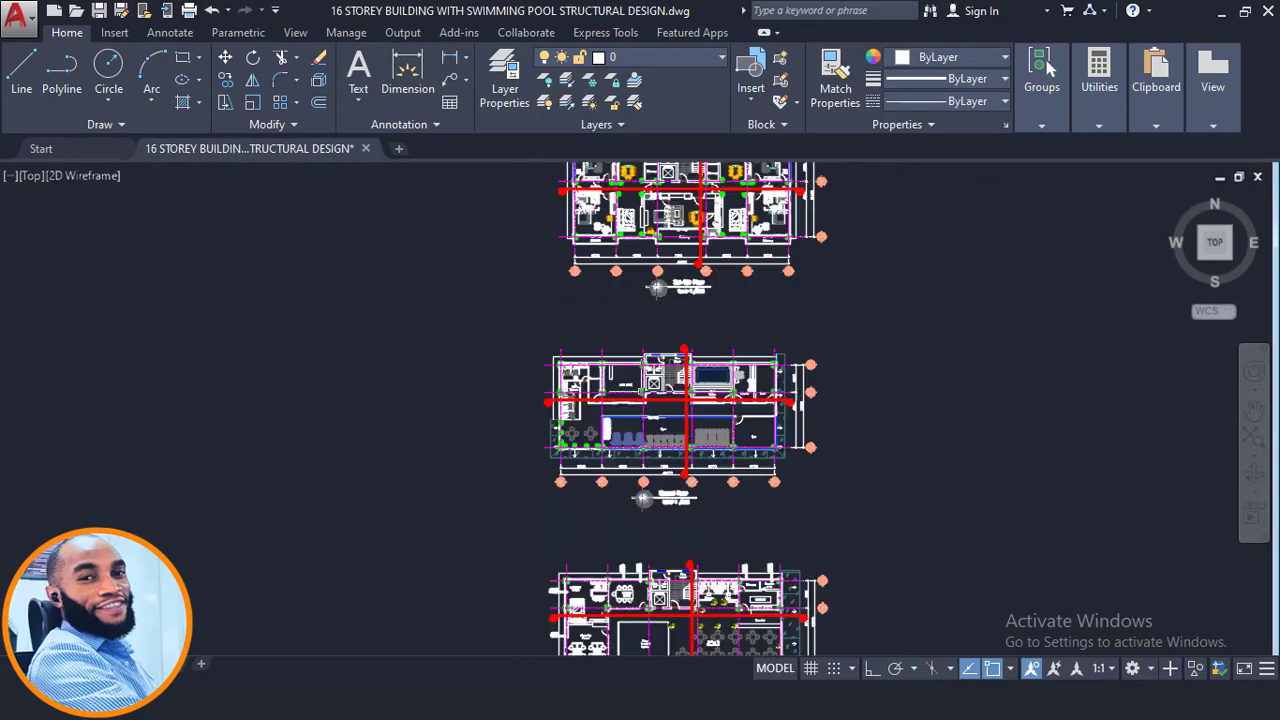
pyautogui.moveTo(641, 430); pyautogui.dragTo(645, 271, button='middle')
pyautogui.moveTo(604, 495); pyautogui.dragTo(665, 375, button='middle')
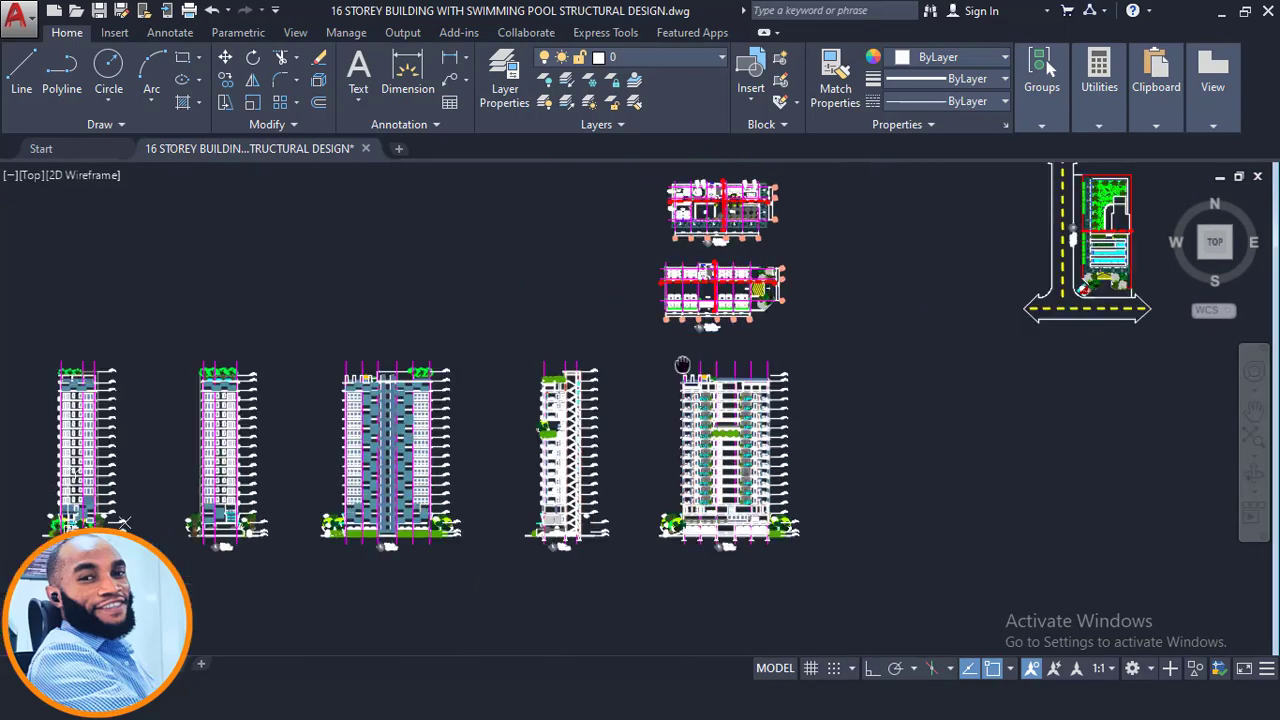
# - Examine the east view section around the staircase and lower storey levels
pyautogui.scroll(5, 614, 514)
pyautogui.scroll(2, 613, 436)
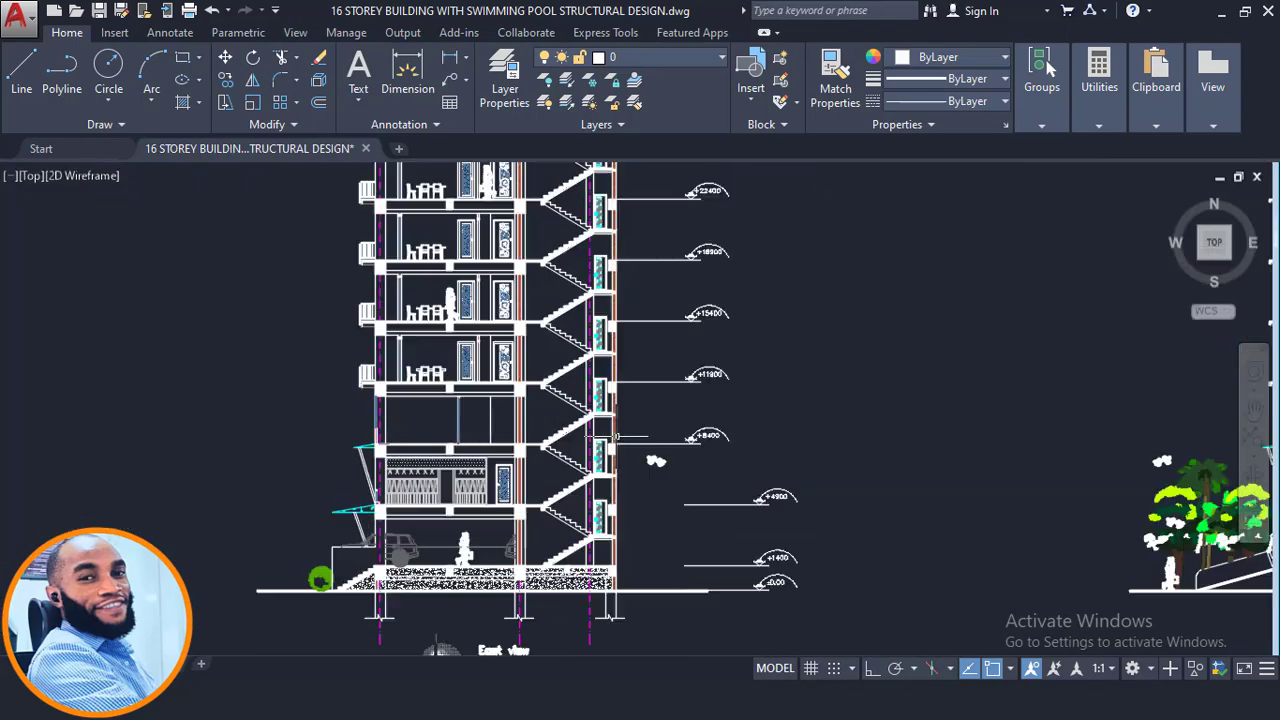
pyautogui.moveTo(642, 479); pyautogui.dragTo(670, 436, button='middle')
pyautogui.scroll(2, 637, 518)
pyautogui.moveTo(590, 508); pyautogui.dragTo(681, 414, button='middle')
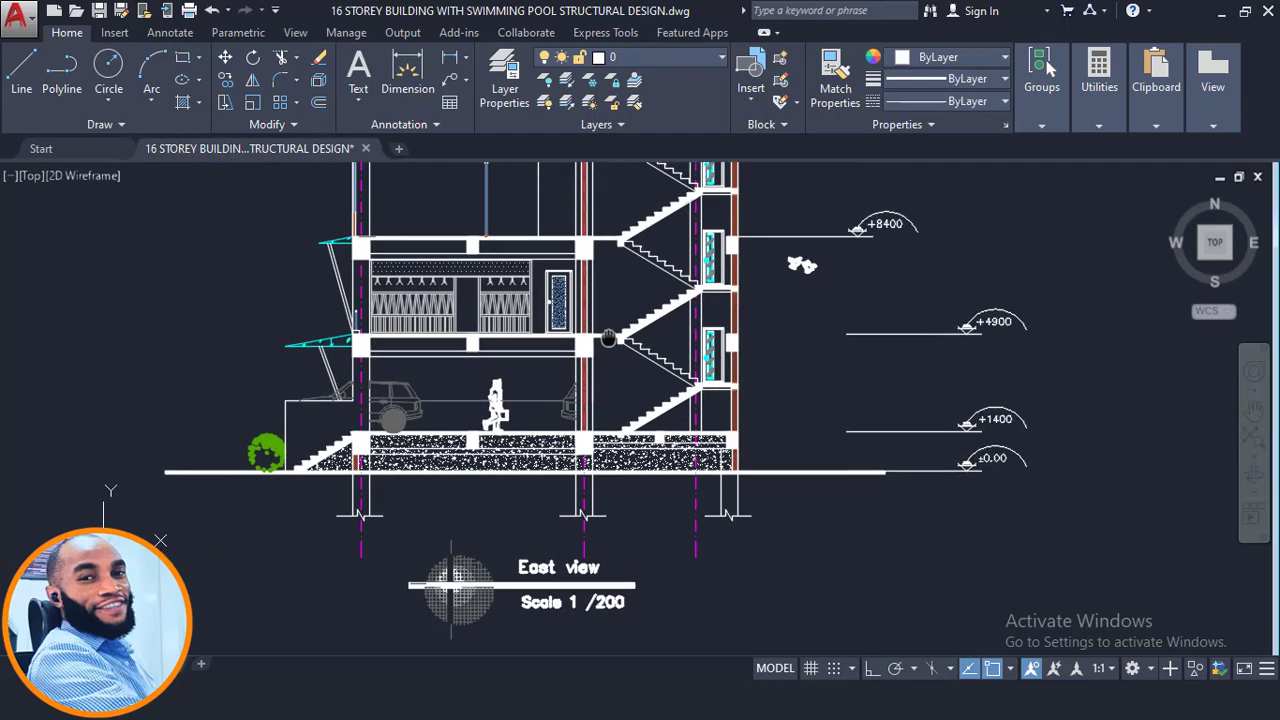
pyautogui.moveTo(664, 487); pyautogui.dragTo(668, 555, button='middle')
pyautogui.moveTo(714, 470); pyautogui.dragTo(718, 537, button='middle')
pyautogui.moveTo(670, 450)
pyautogui.mouseDown(button='middle')
pyautogui.moveTo(676, 496)
pyautogui.moveTo(672, 466)
pyautogui.mouseUp(button='middle')
pyautogui.scroll(2, 528, 491)
pyautogui.moveTo(471, 536); pyautogui.dragTo(461, 493, button='middle')
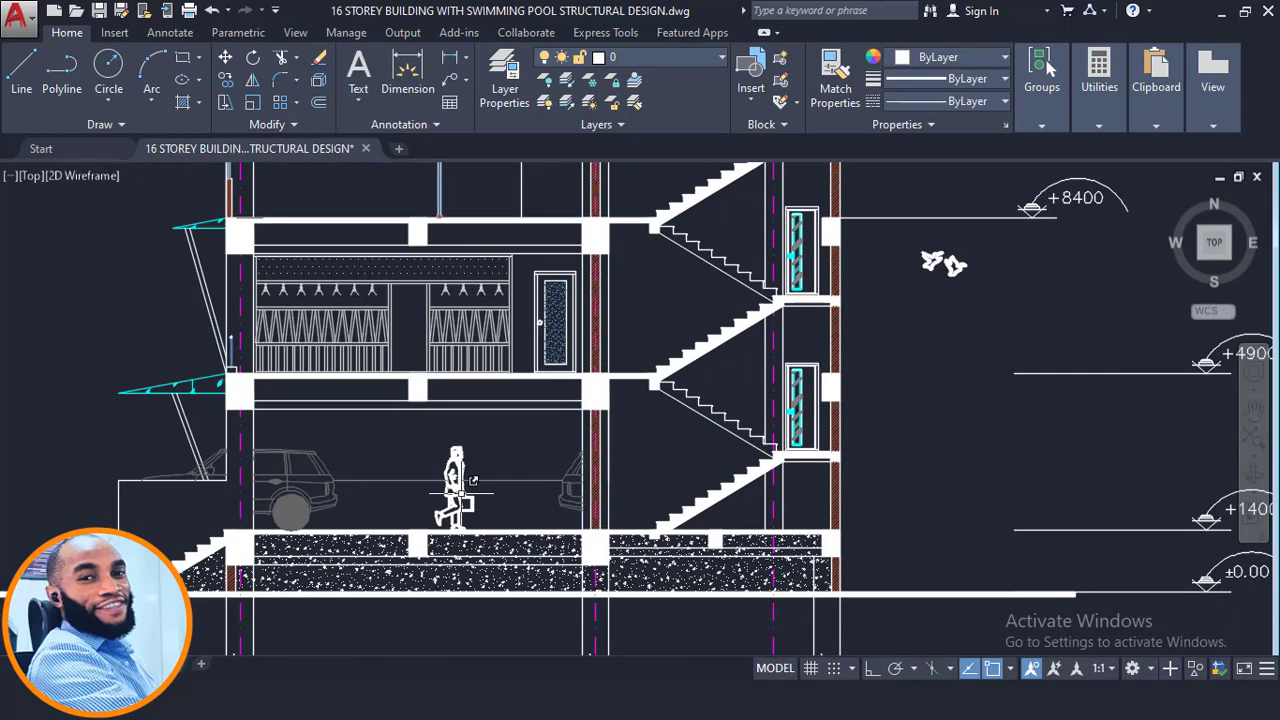
# - Examine the east view's floor level marks in the drawing and compare them with the 3D model
pyautogui.scroll(-2, 474, 471)
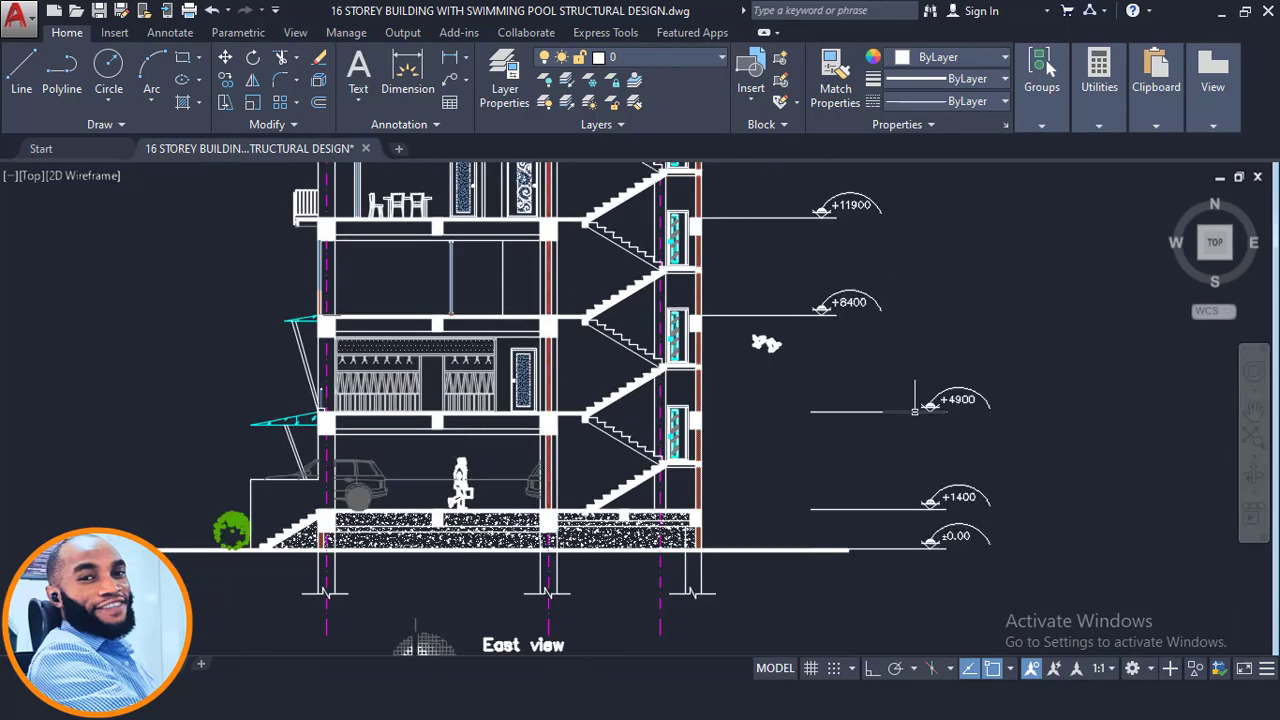
pyautogui.scroll(2, 924, 403)
pyautogui.moveTo(977, 405)
pyautogui.mouseDown(button='middle')
pyautogui.moveTo(946, 407)
pyautogui.moveTo(934, 397)
pyautogui.moveTo(945, 370)
pyautogui.moveTo(924, 369)
pyautogui.mouseUp(button='middle')
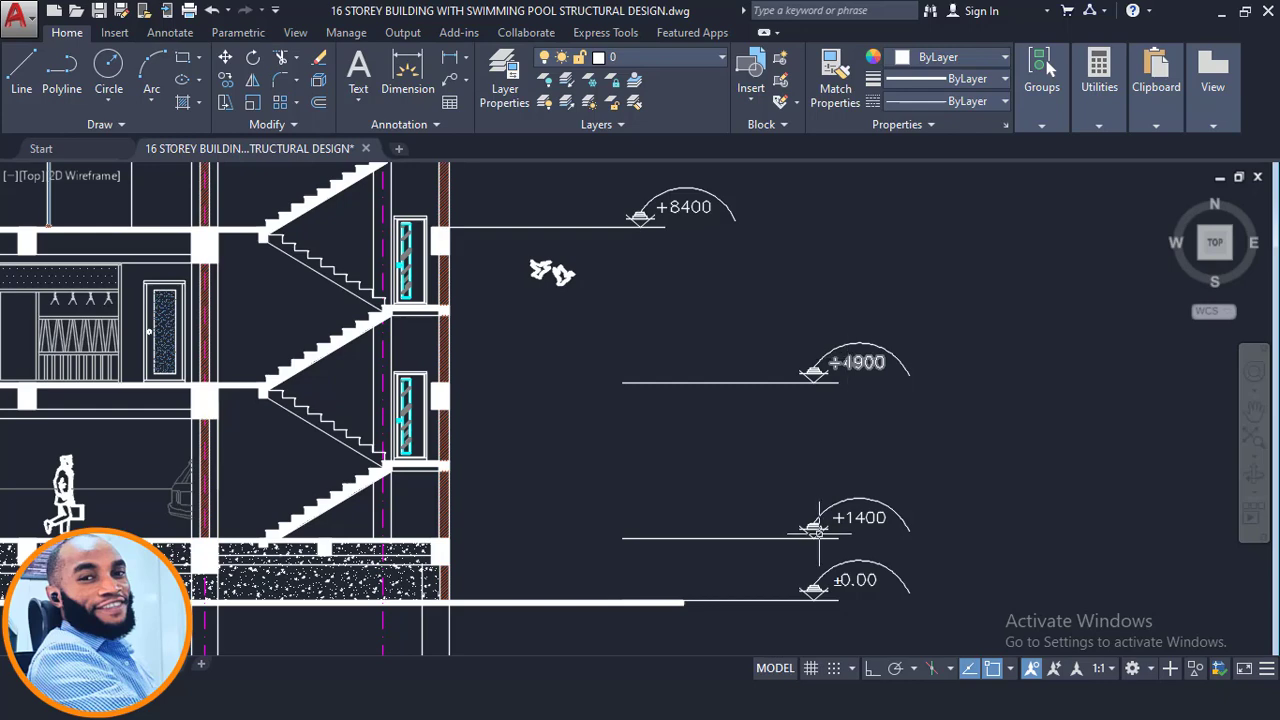
pyautogui.moveTo(775, 468); pyautogui.dragTo(1012, 546, button='middle')
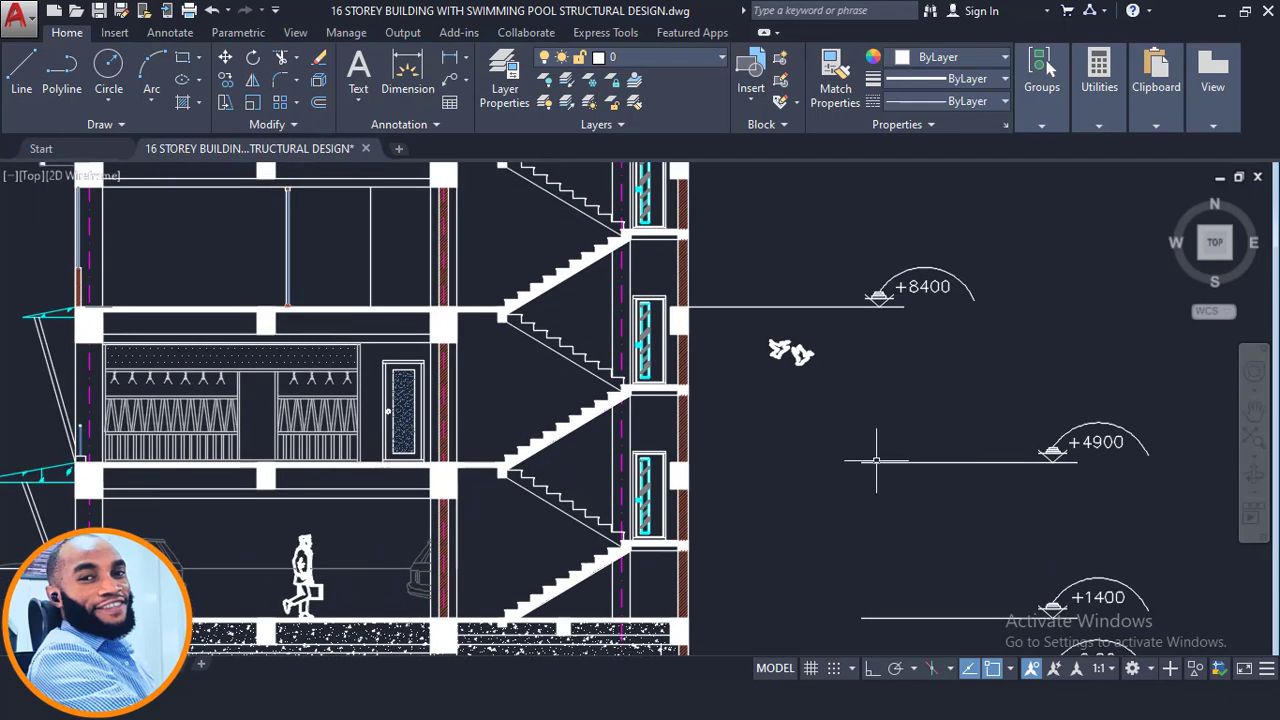
pyautogui.moveTo(875, 458); pyautogui.dragTo(835, 535, button='middle')
pyautogui.scroll(-2, 879, 392)
pyautogui.moveTo(676, 507); pyautogui.dragTo(680, 470, button='middle')
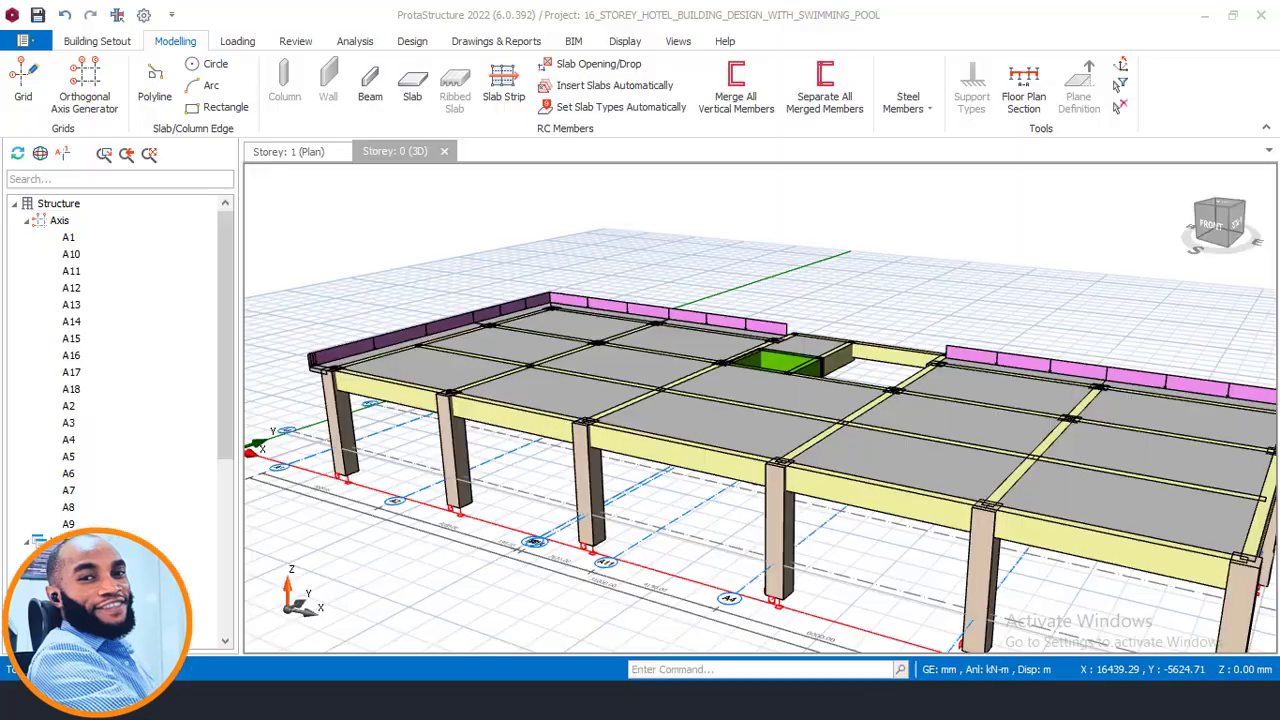
pyautogui.moveTo(684, 425); pyautogui.dragTo(692, 470, button='middle')
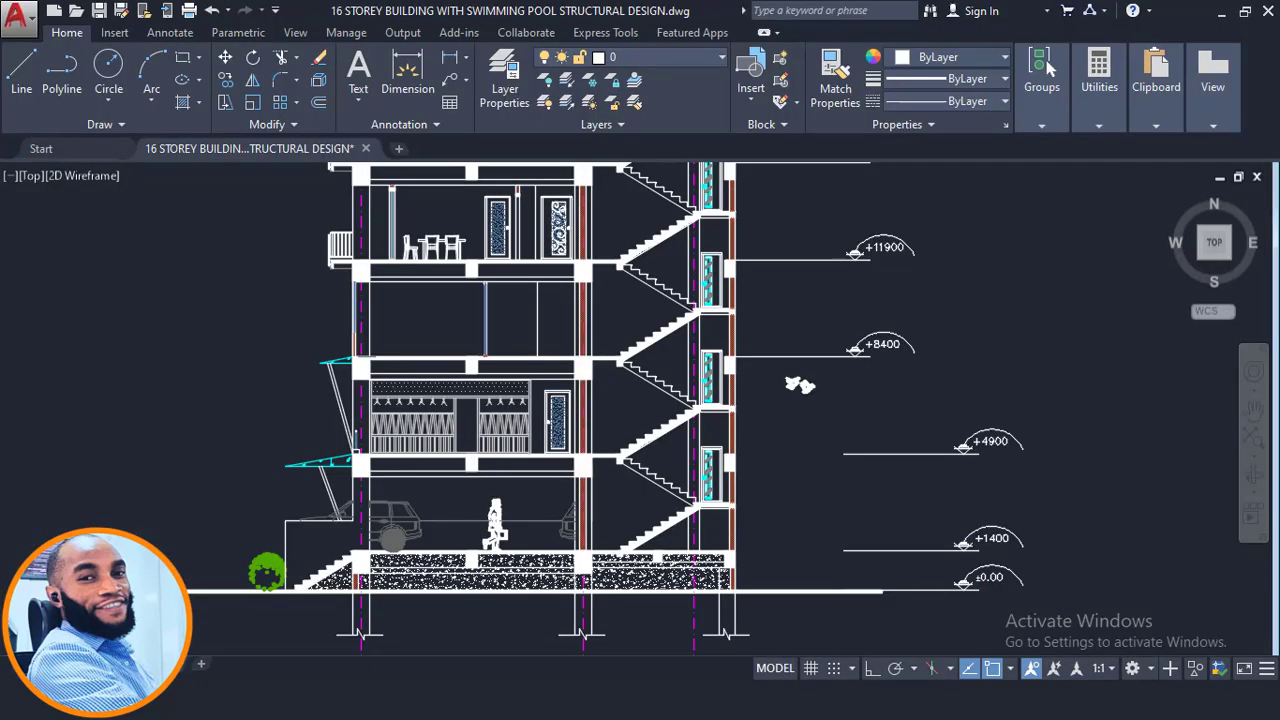
# - Calculate the height between the +4900 and +1400 levels as 4900 minus 1400 in Calculator
pyautogui.click(492, 706)
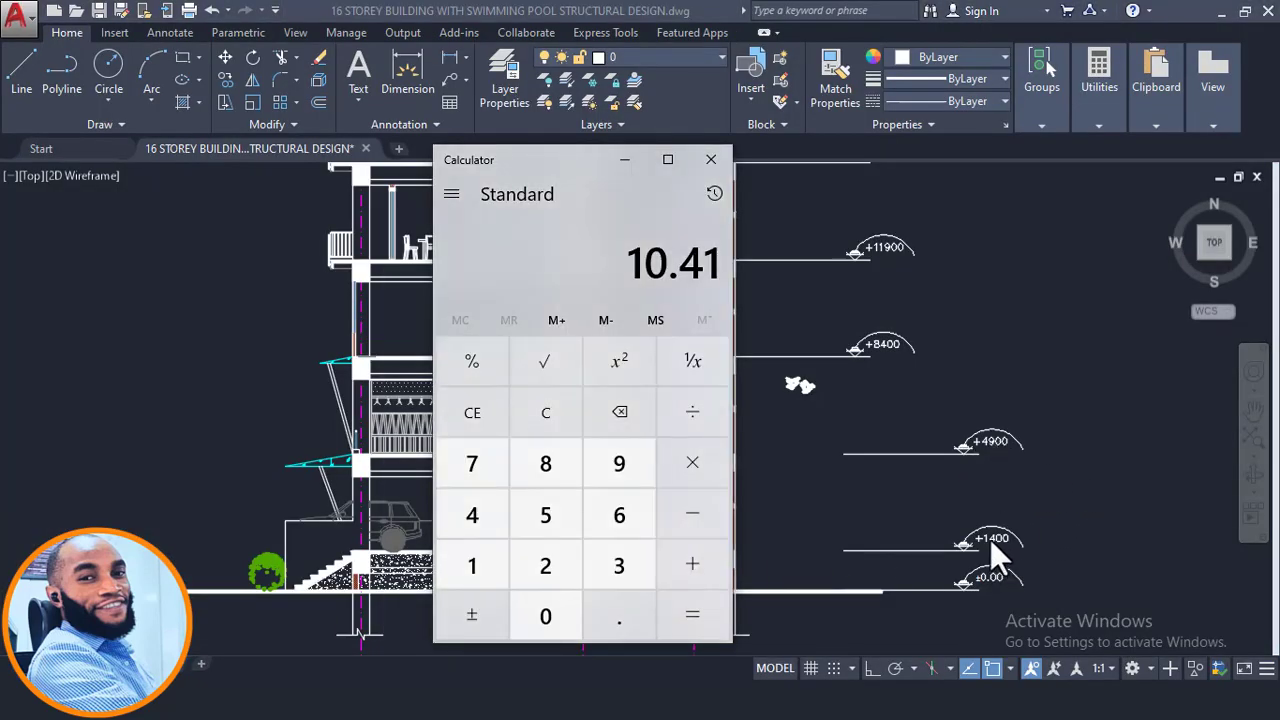
pyautogui.click(472, 514)
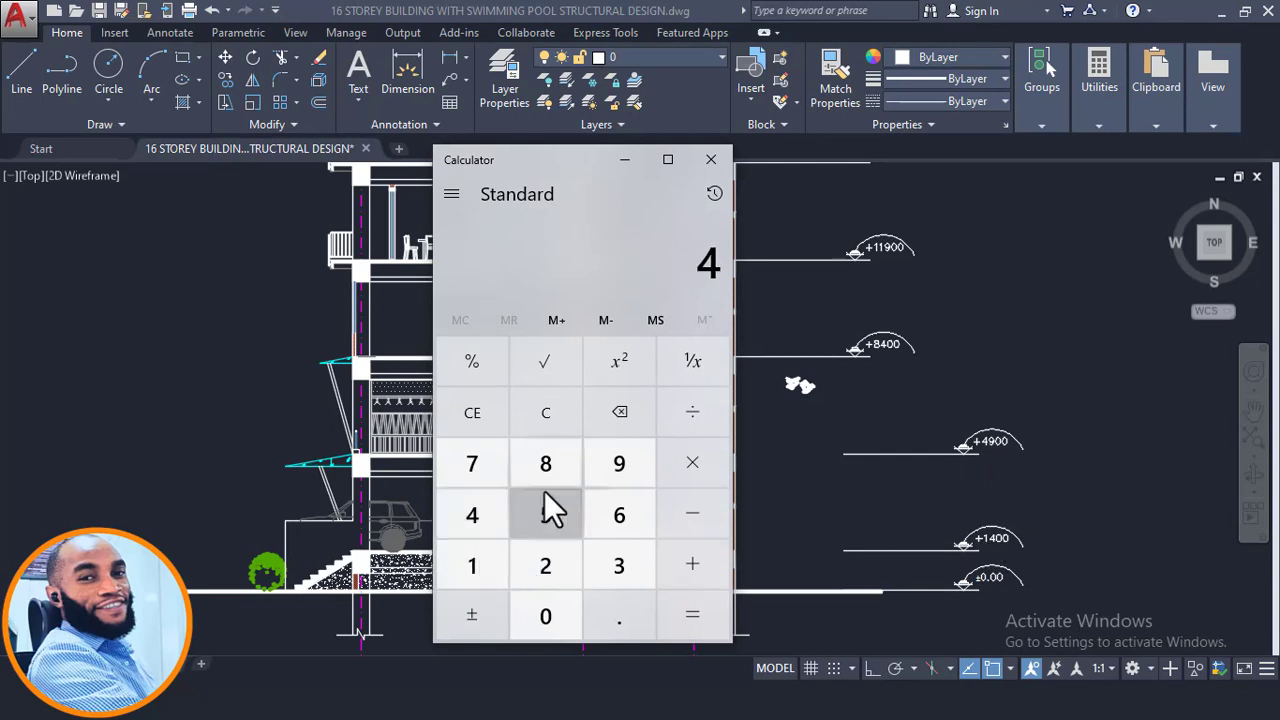
pyautogui.click(619, 468)
pyautogui.doubleClick(565, 616)
pyautogui.click(692, 513)
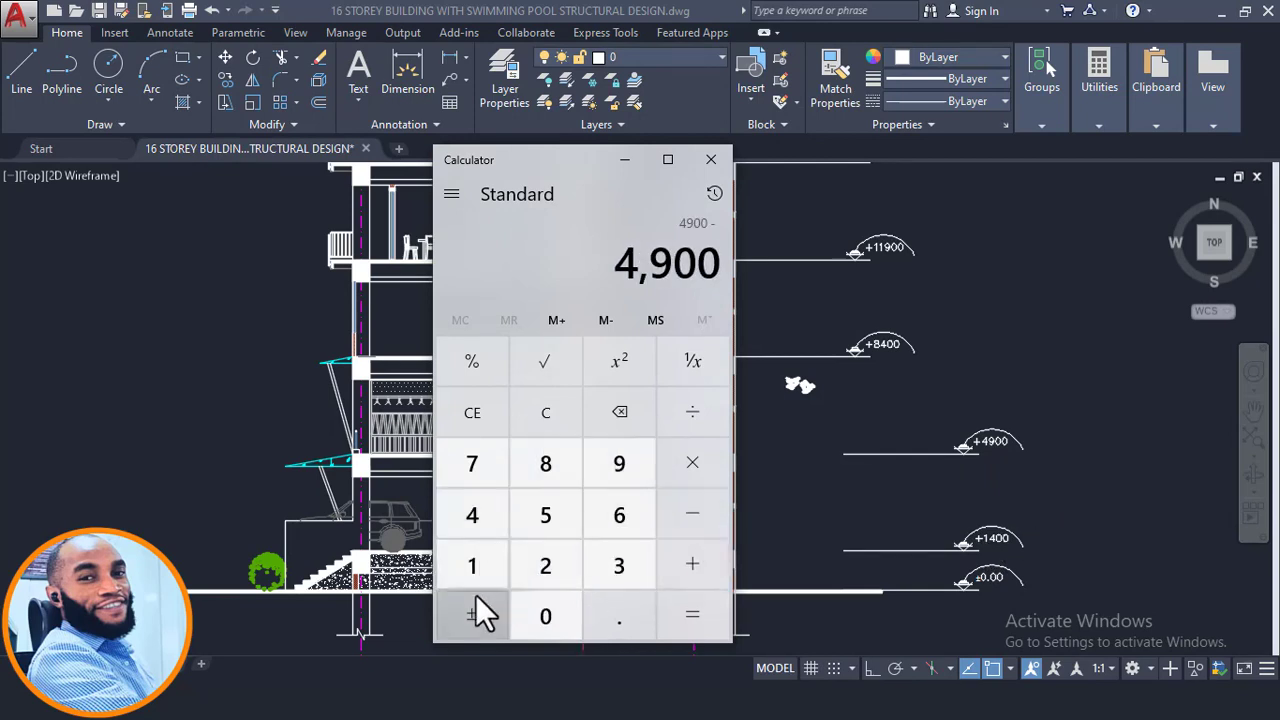
pyautogui.click(470, 568)
pyautogui.click(468, 516)
pyautogui.doubleClick(546, 615)
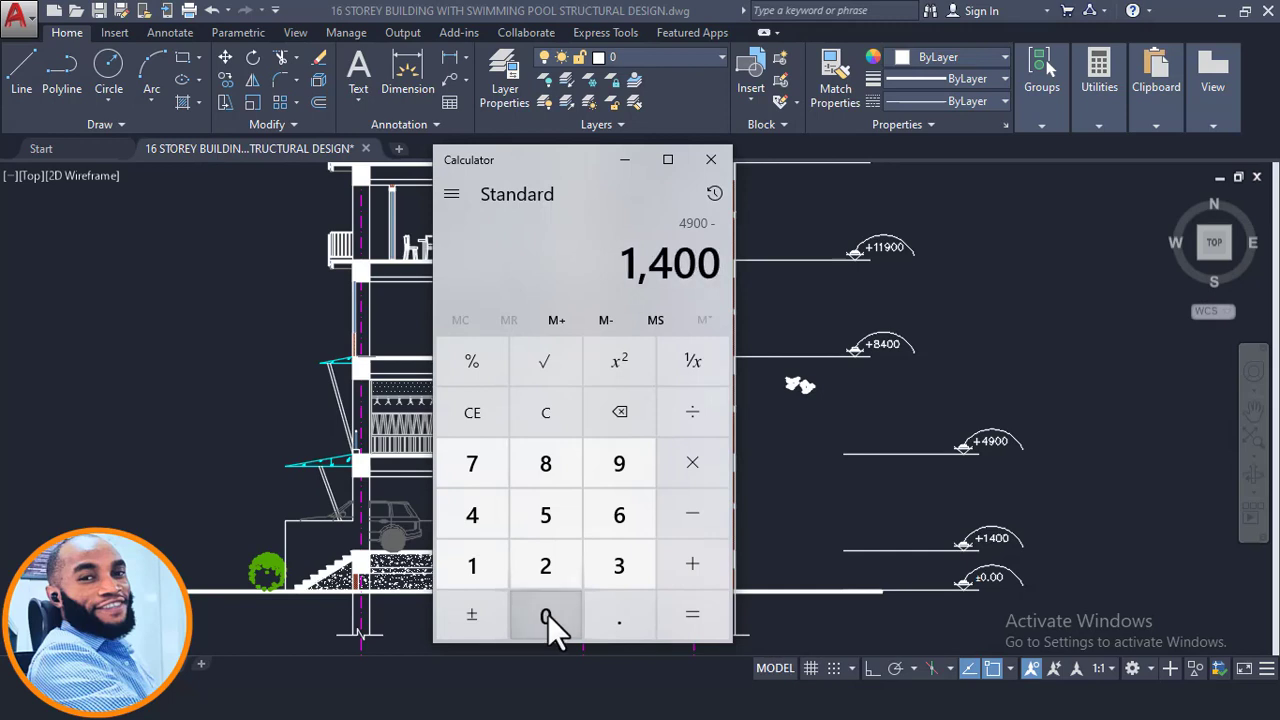
pyautogui.click(692, 614)
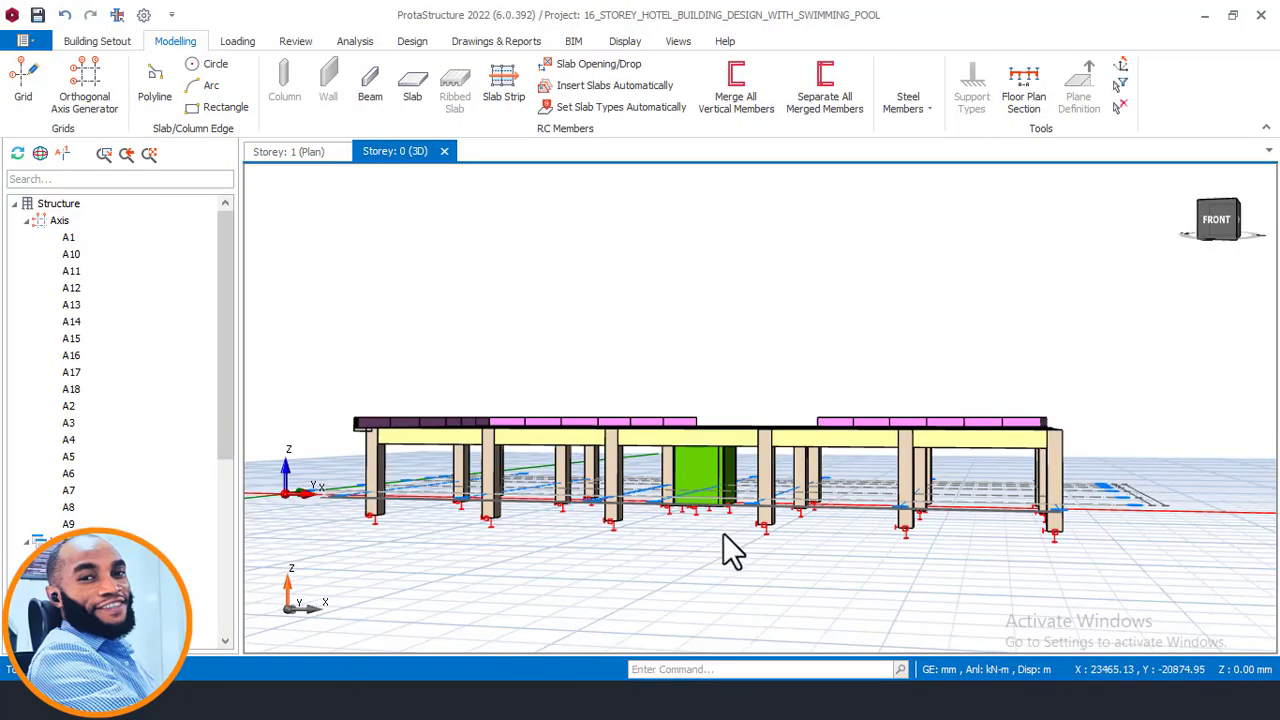
# - Calculate the height between the +8400 and +4900 levels as 8400 minus 4900 in Calculator
pyautogui.scroll(5, 728, 545)
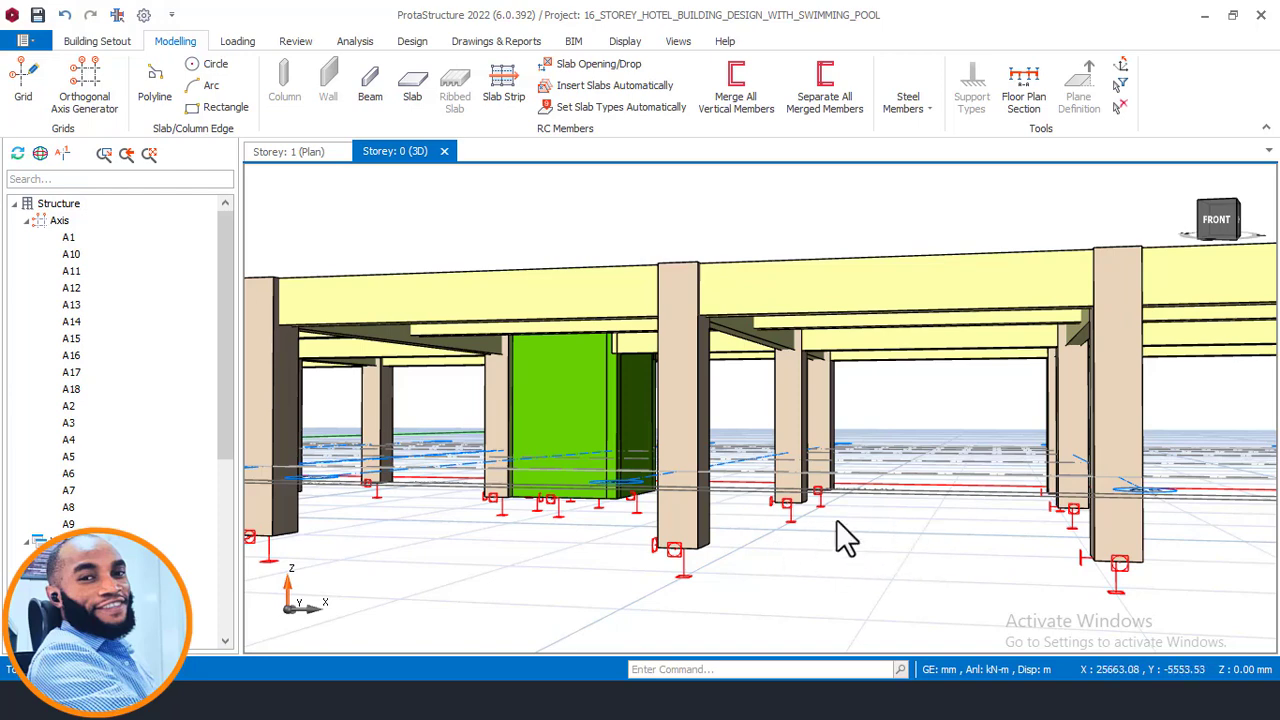
pyautogui.scroll(-5, 832, 505)
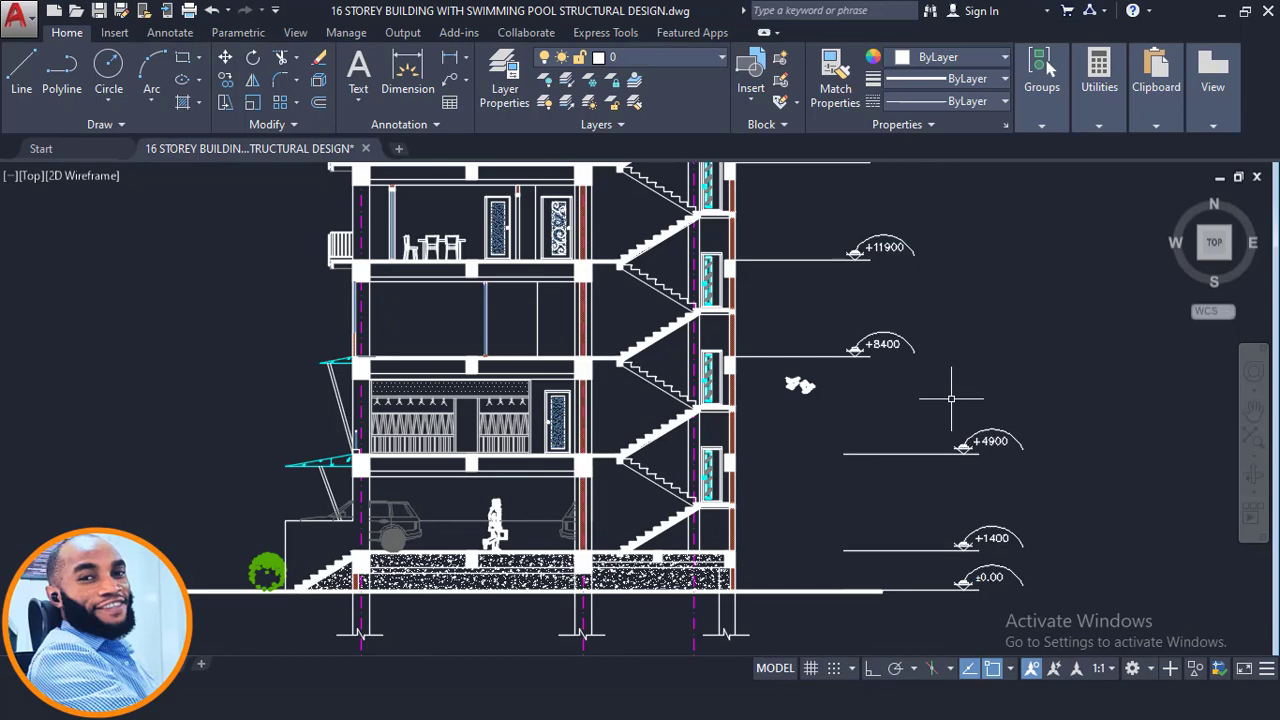
pyautogui.scroll(2, 836, 361)
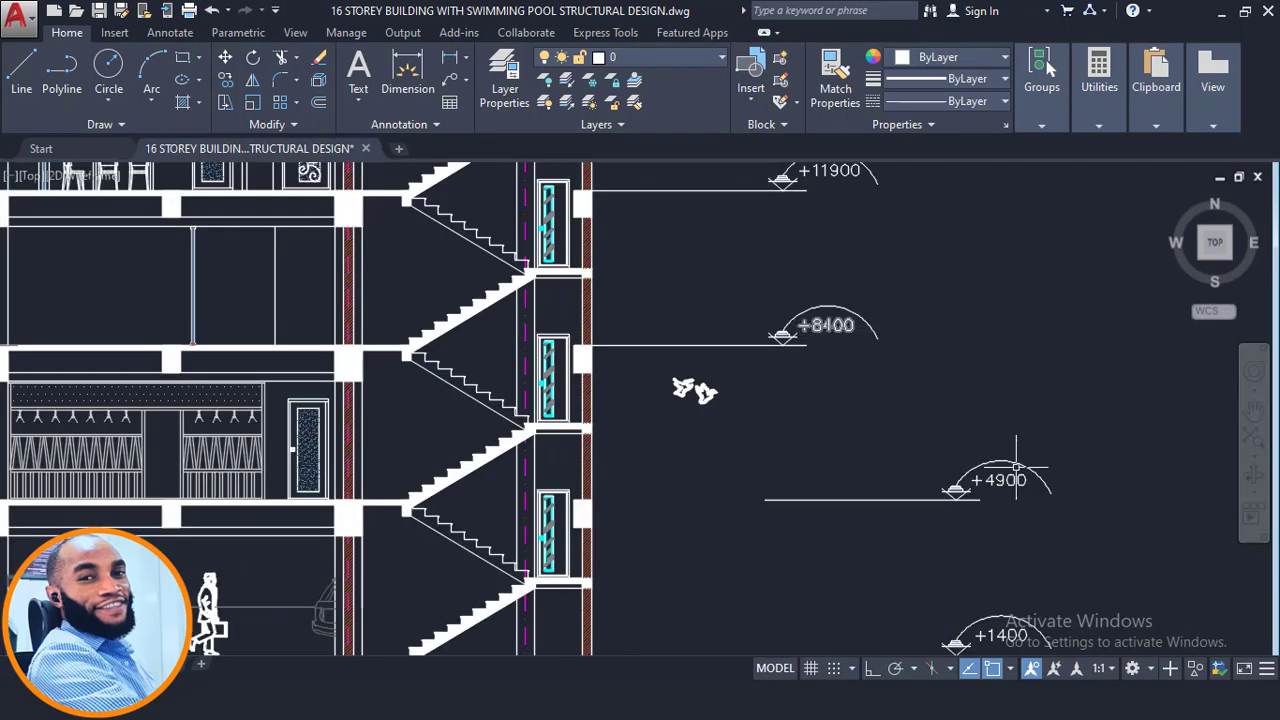
pyautogui.hotkey('alt', 'Tab')
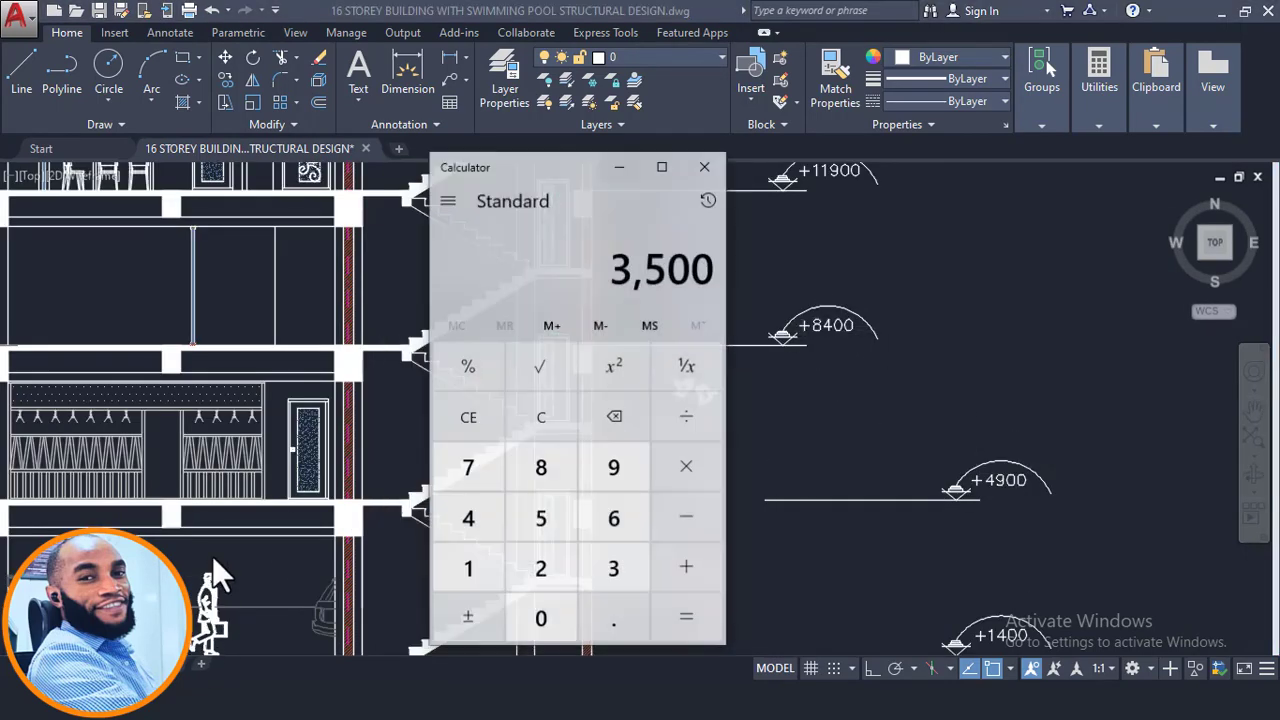
pyautogui.click(545, 468)
pyautogui.click(485, 523)
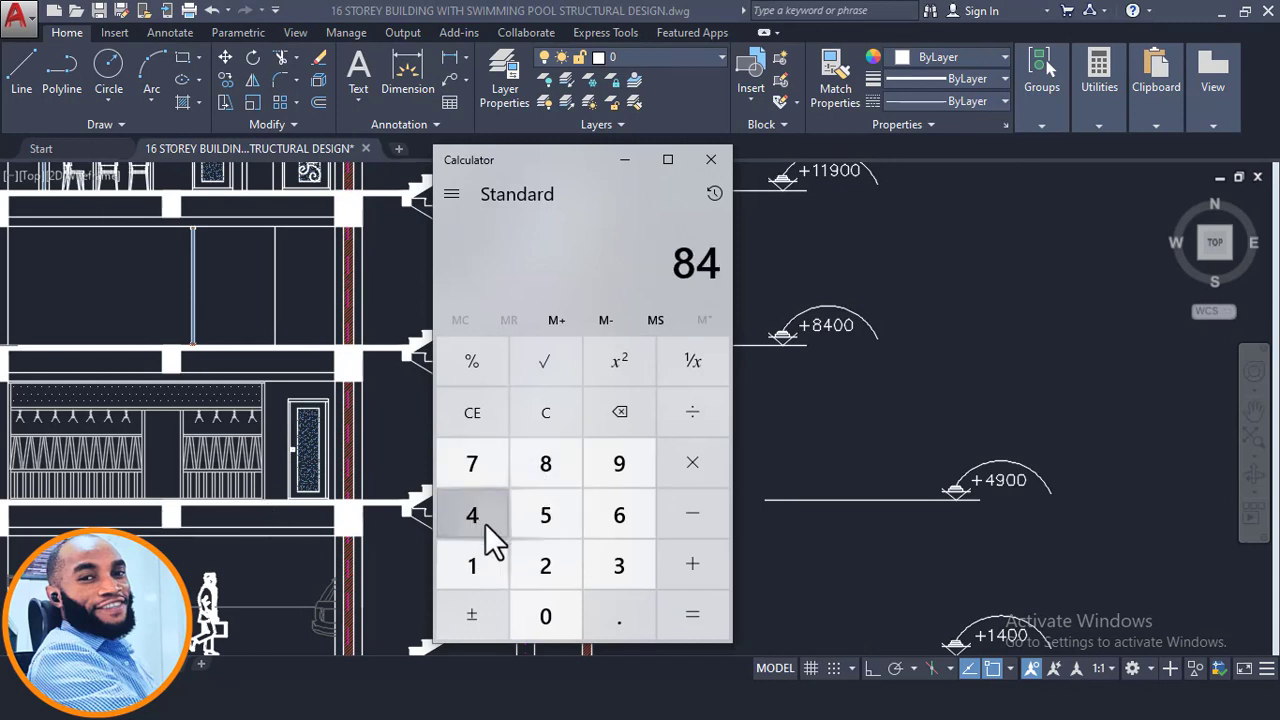
pyautogui.click(545, 615)
pyautogui.click(545, 615)
pyautogui.click(695, 520)
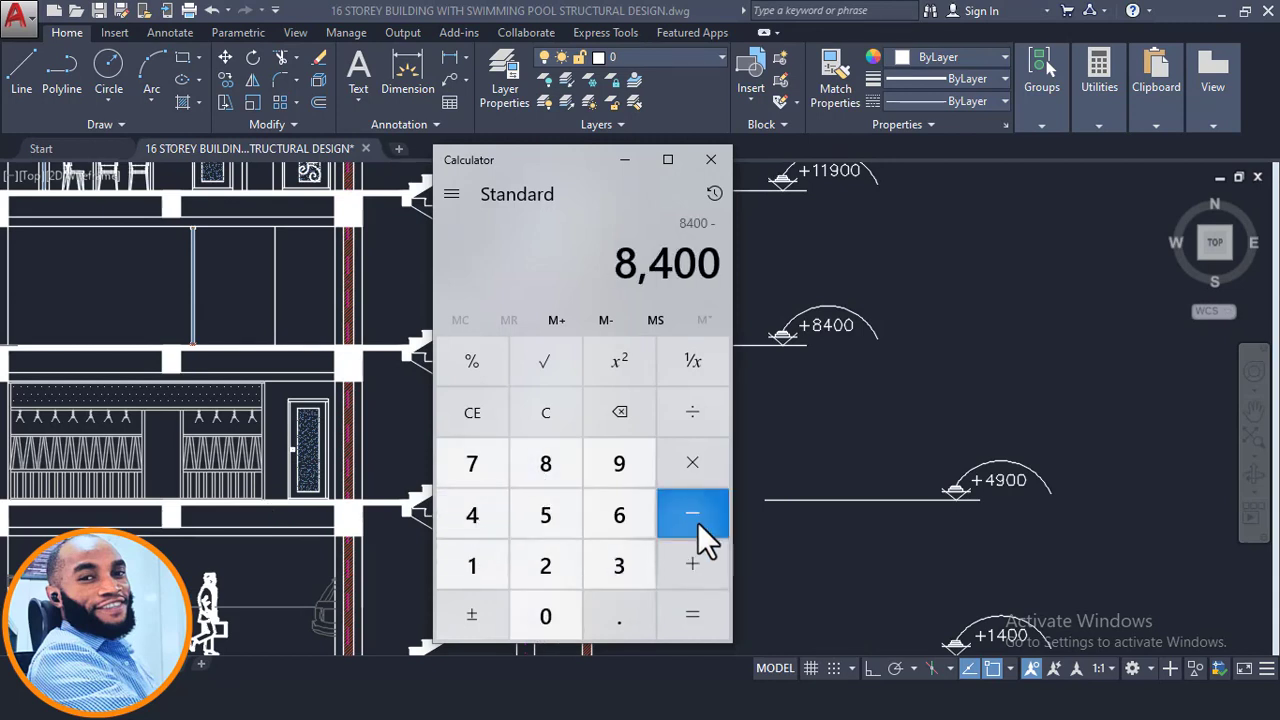
pyautogui.click(470, 520)
pyautogui.click(613, 485)
pyautogui.click(549, 606)
pyautogui.click(551, 609)
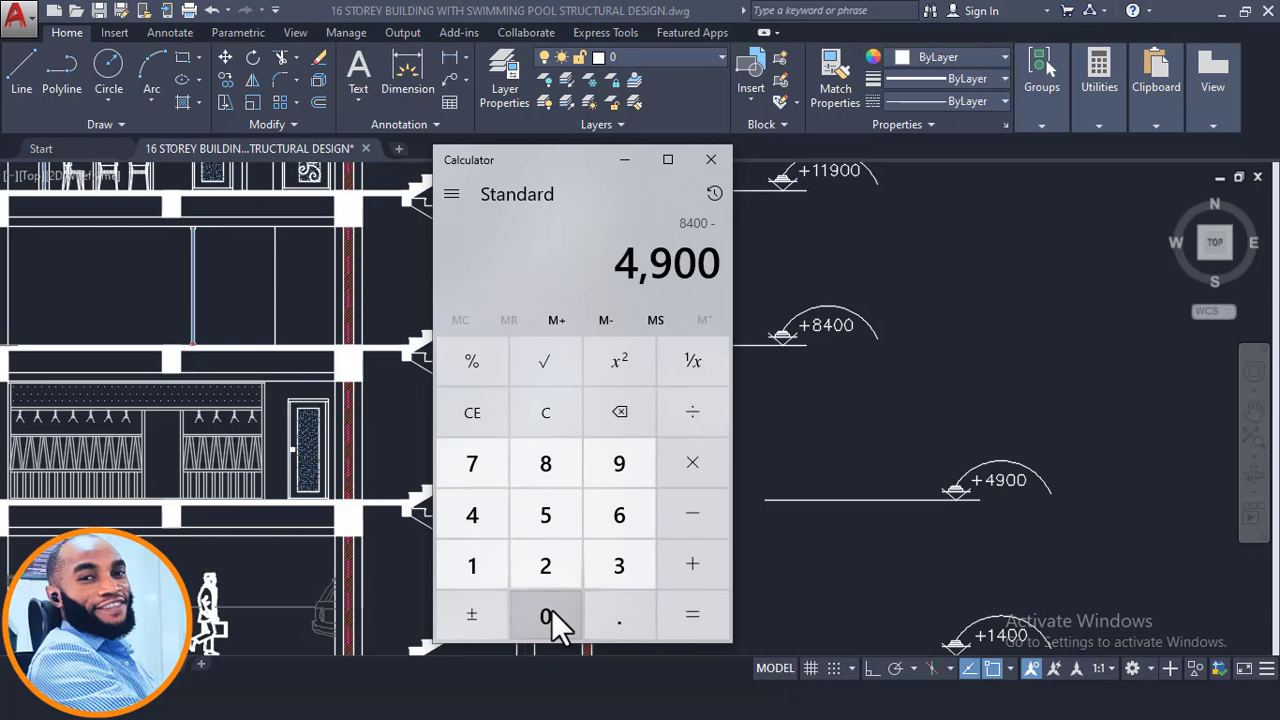
pyautogui.click(668, 614)
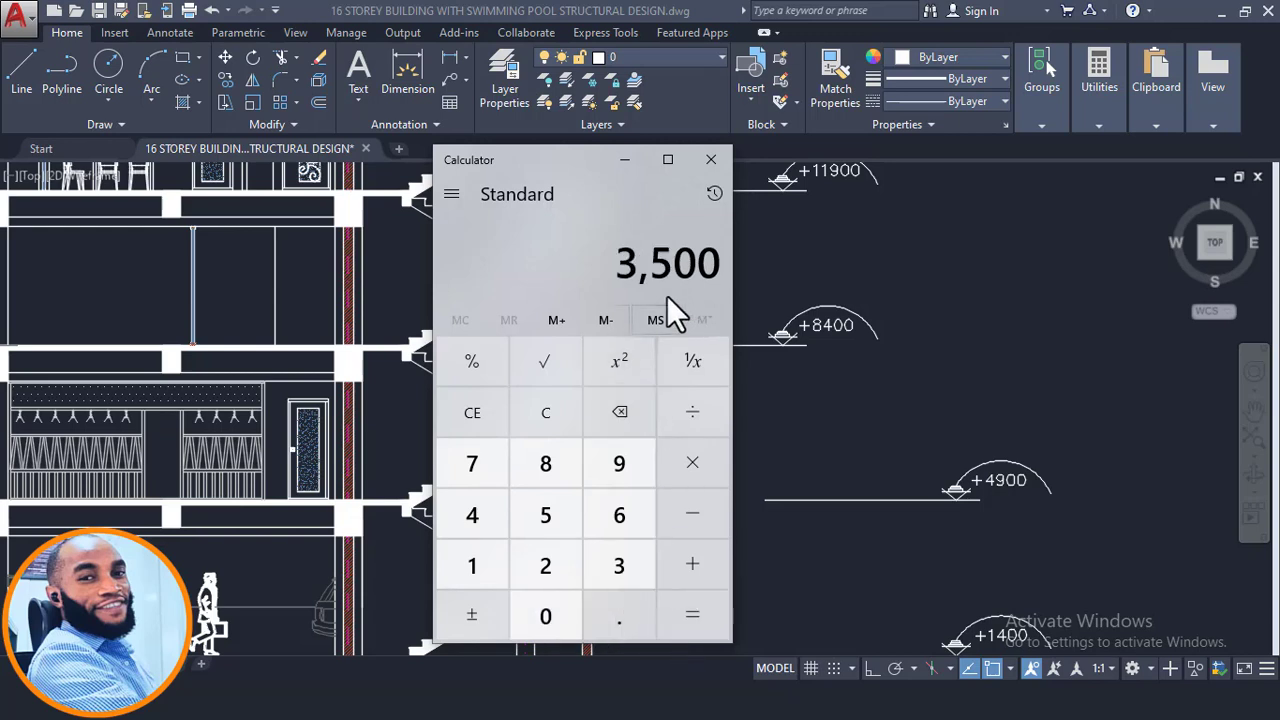
pyautogui.click(625, 161)
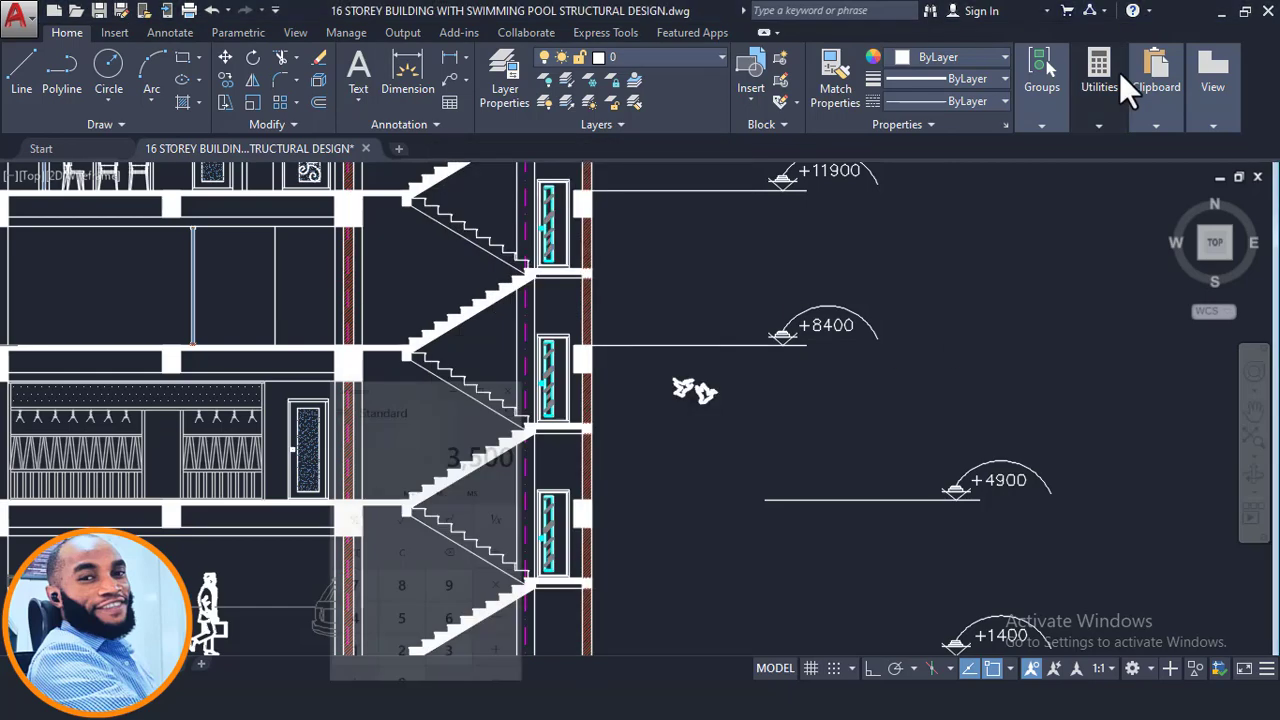
# - Insert a new storey number 2 with an inserted storey height of 3500 mm
pyautogui.click(1214, 12)
pyautogui.scroll(-3, 615, 478)
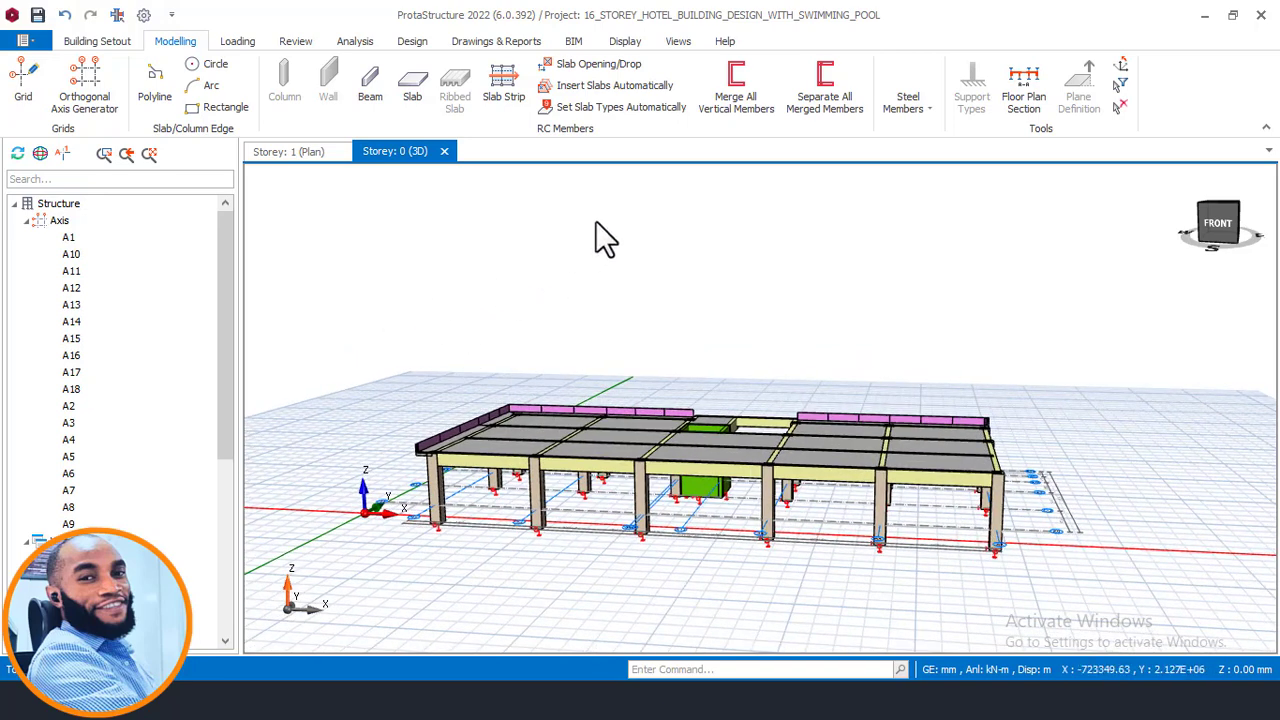
pyautogui.click(100, 41)
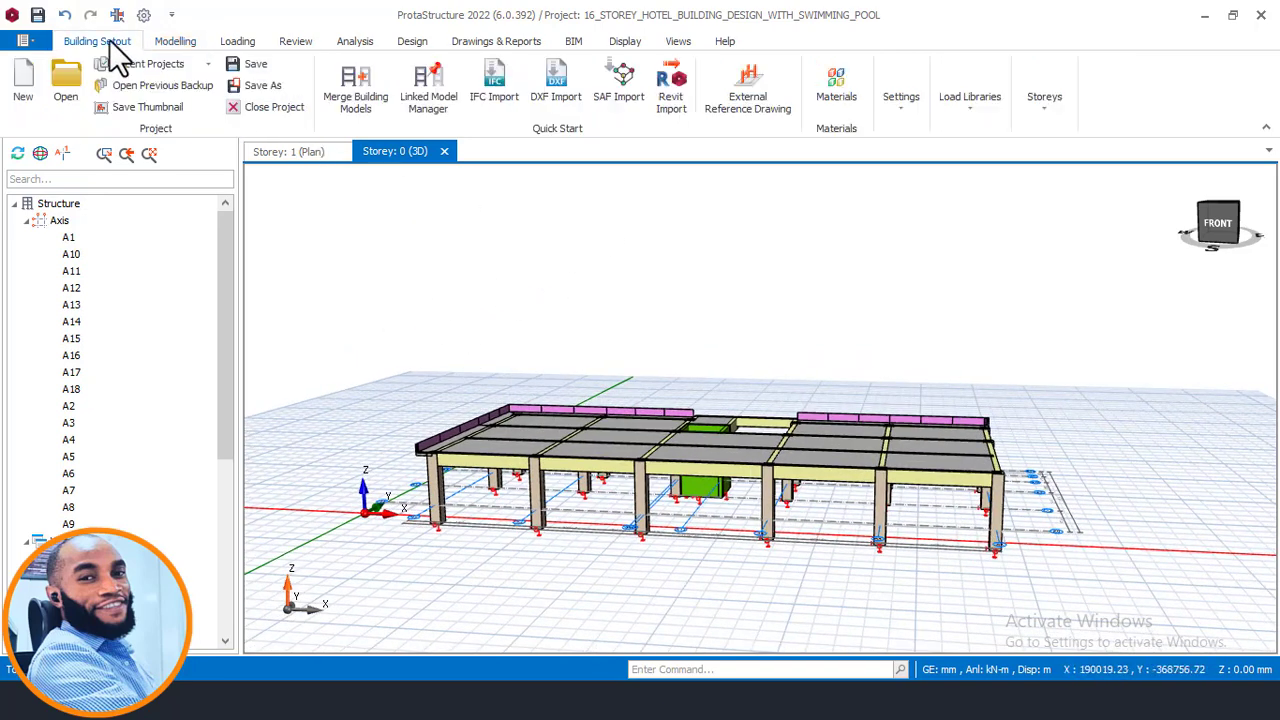
pyautogui.click(1042, 107)
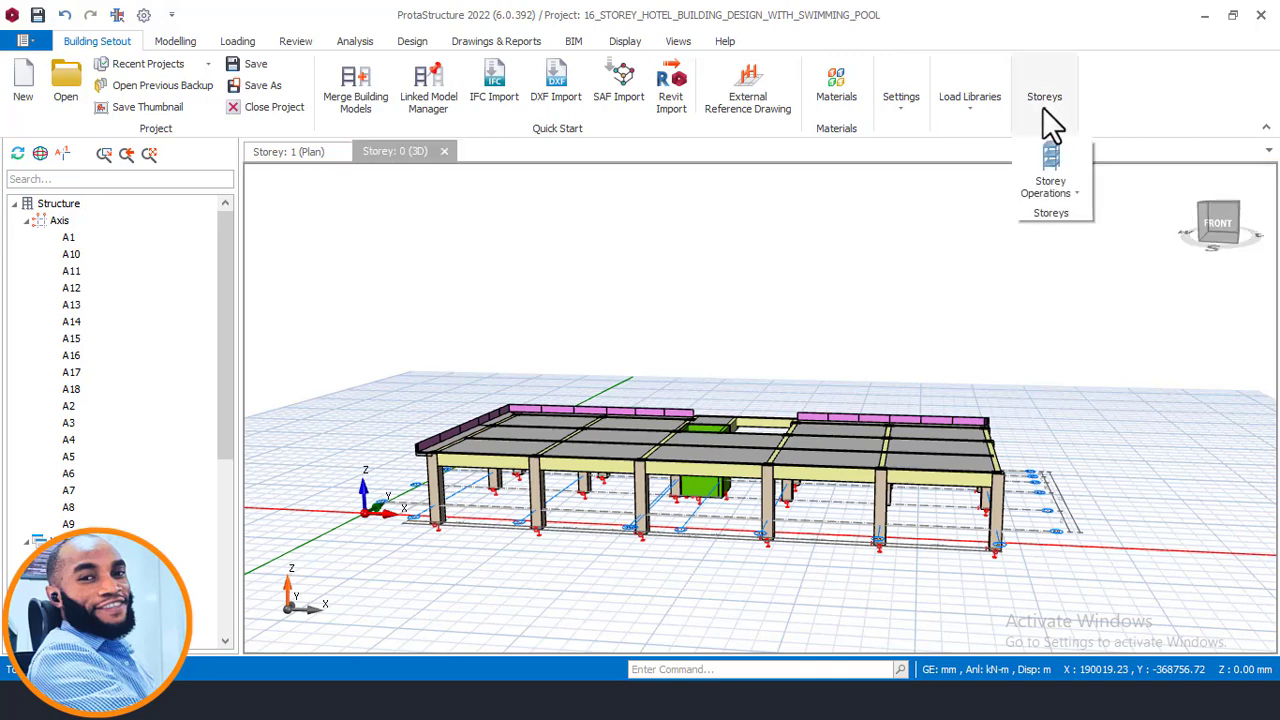
pyautogui.click(1043, 109)
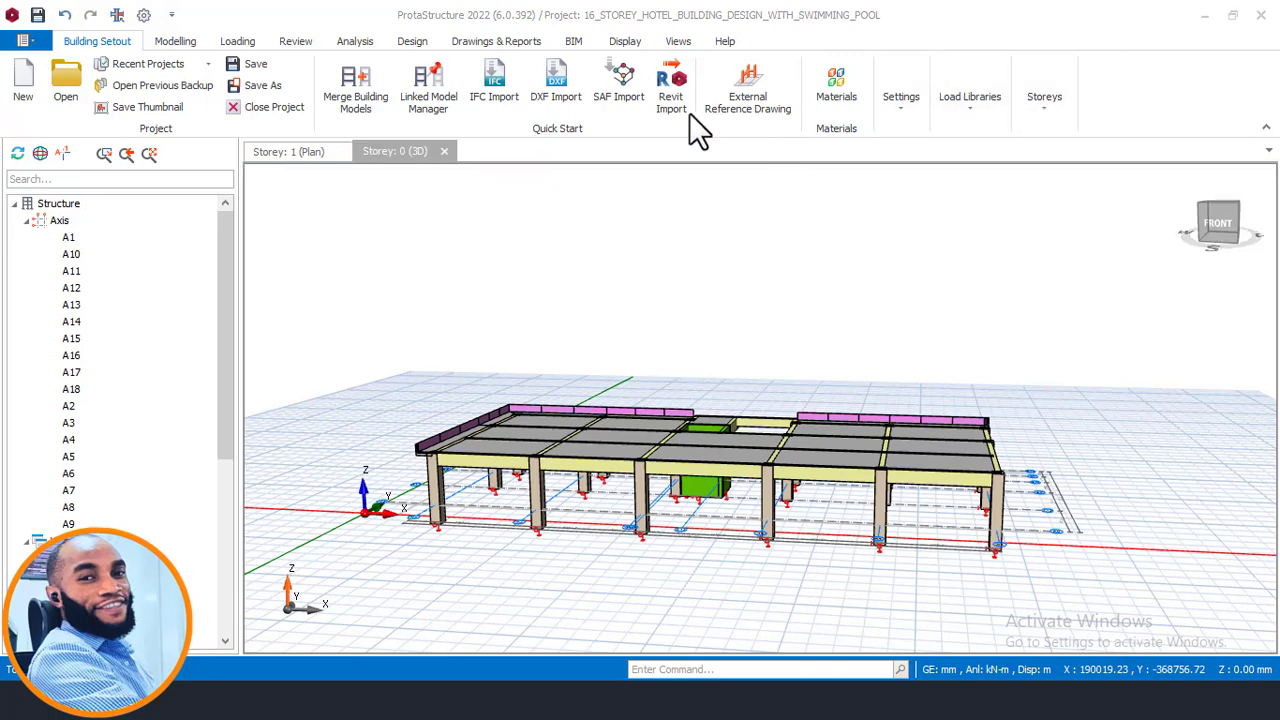
pyautogui.click(1029, 116)
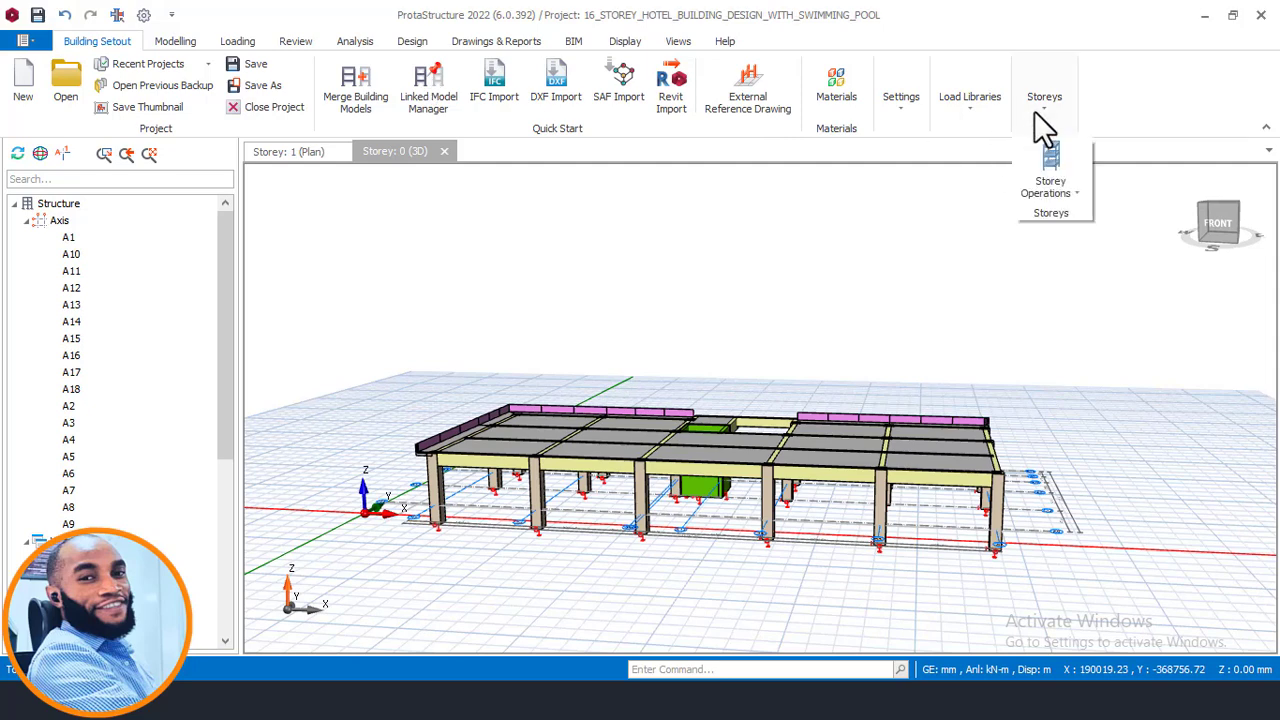
pyautogui.click(1079, 192)
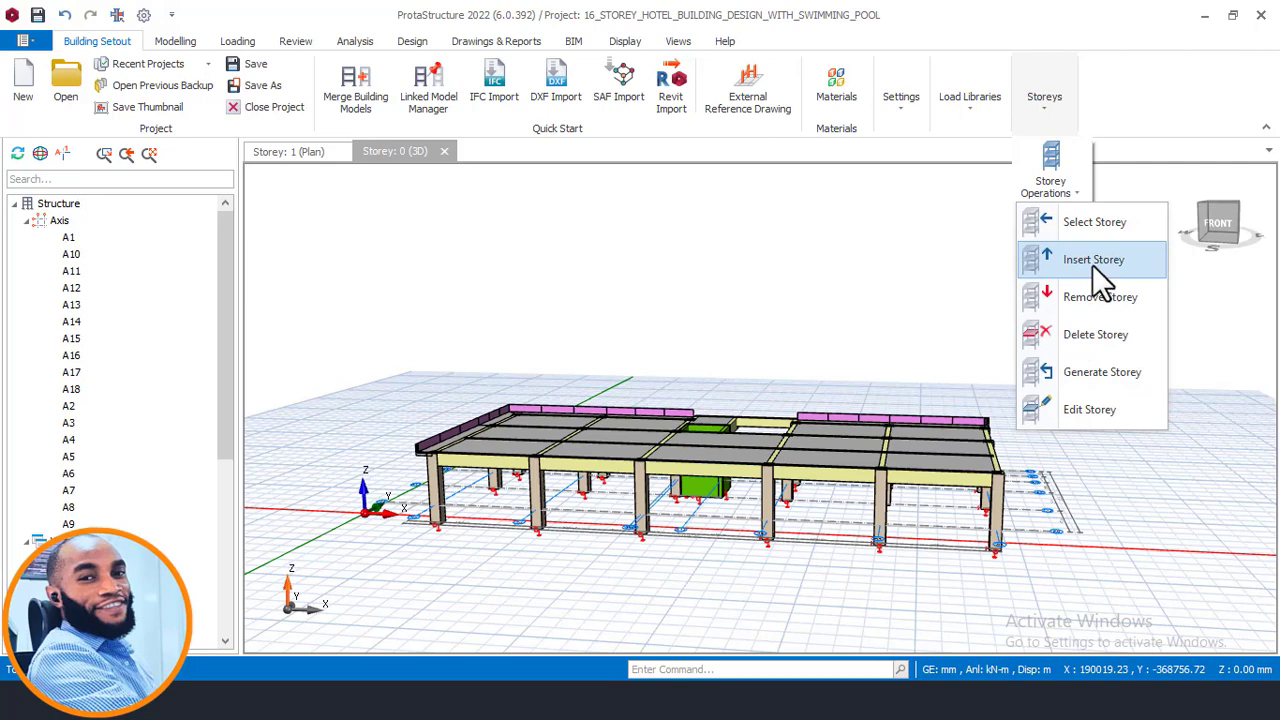
pyautogui.click(1092, 260)
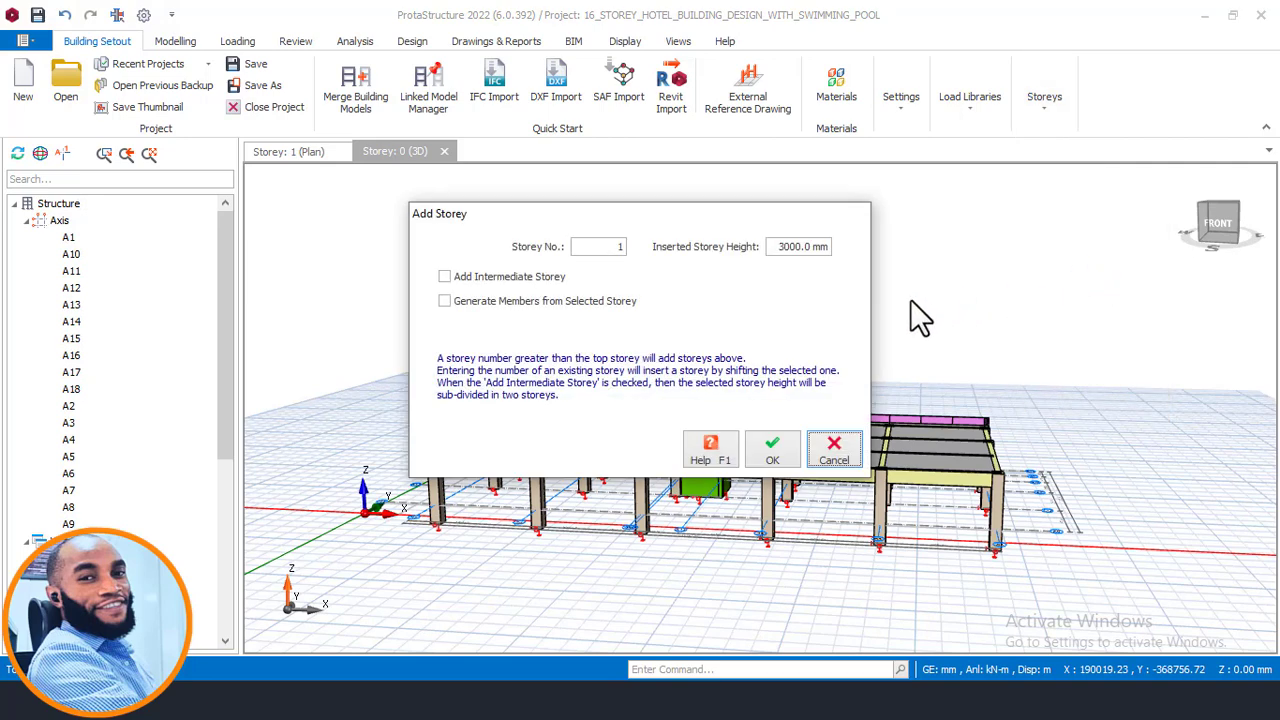
pyautogui.moveTo(669, 213); pyautogui.dragTo(780, 218)
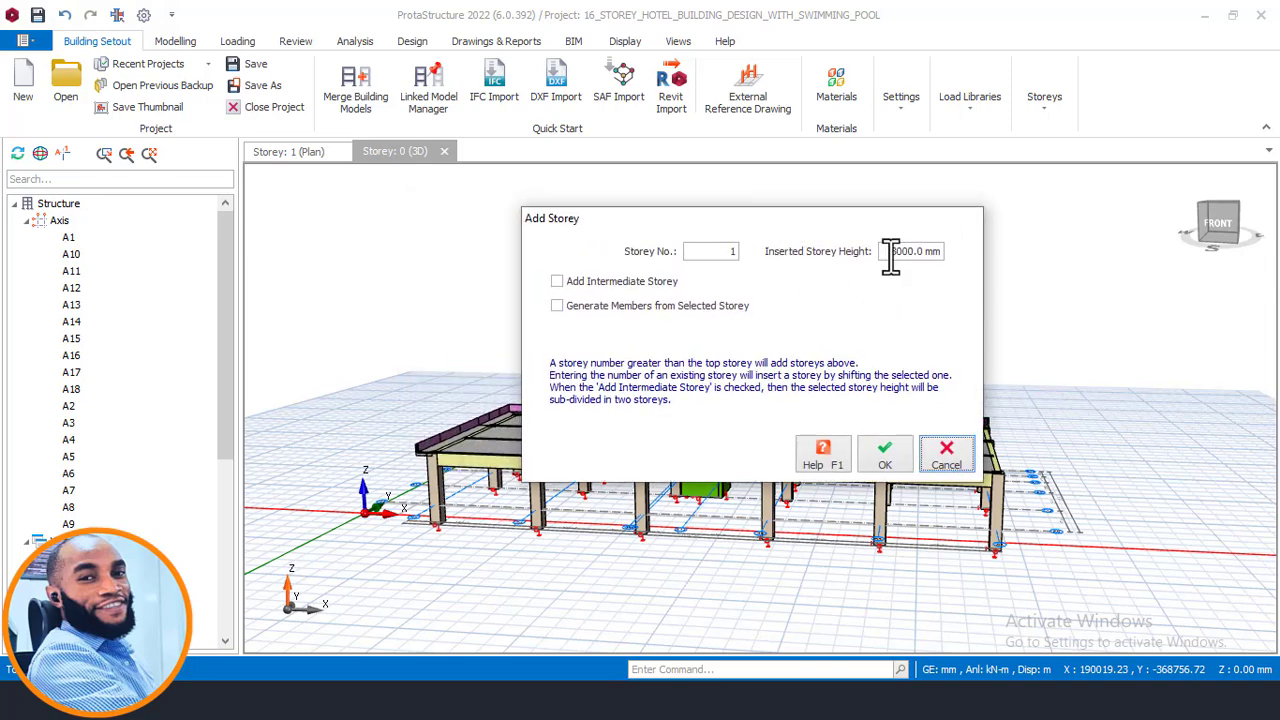
pyautogui.moveTo(890, 255); pyautogui.dragTo(940, 255)
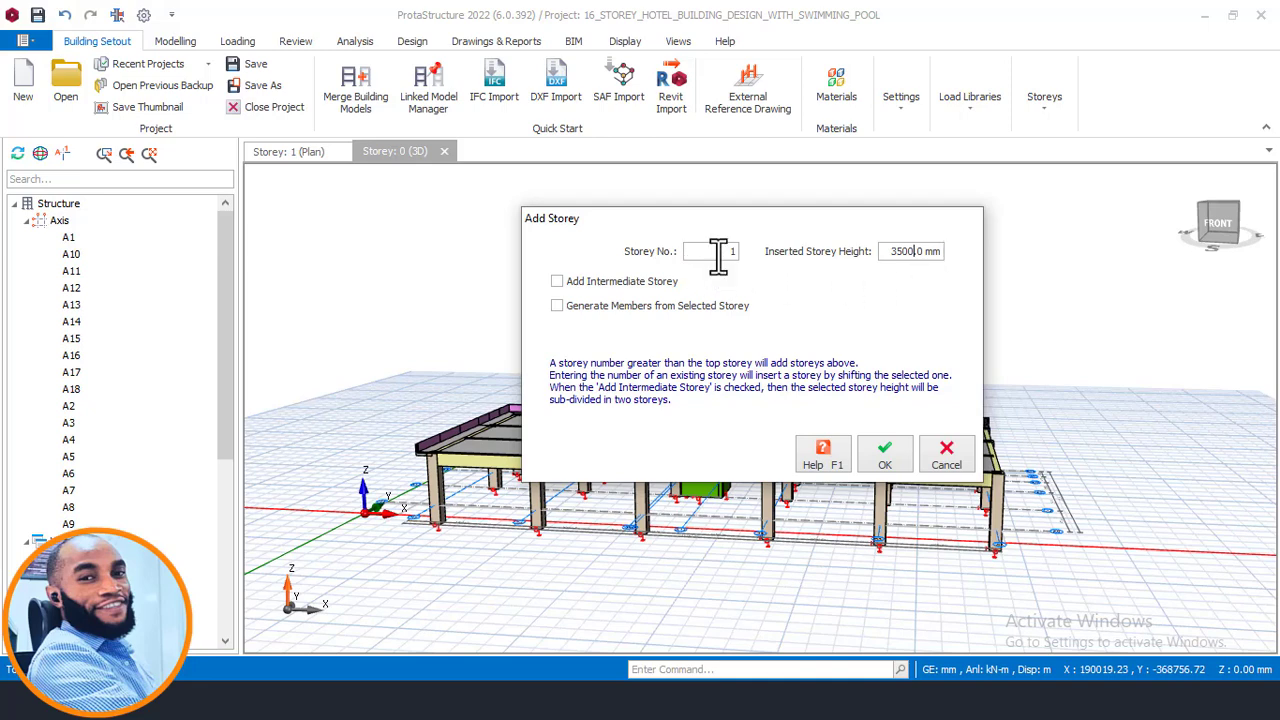
pyautogui.moveTo(718, 255); pyautogui.dragTo(791, 255)
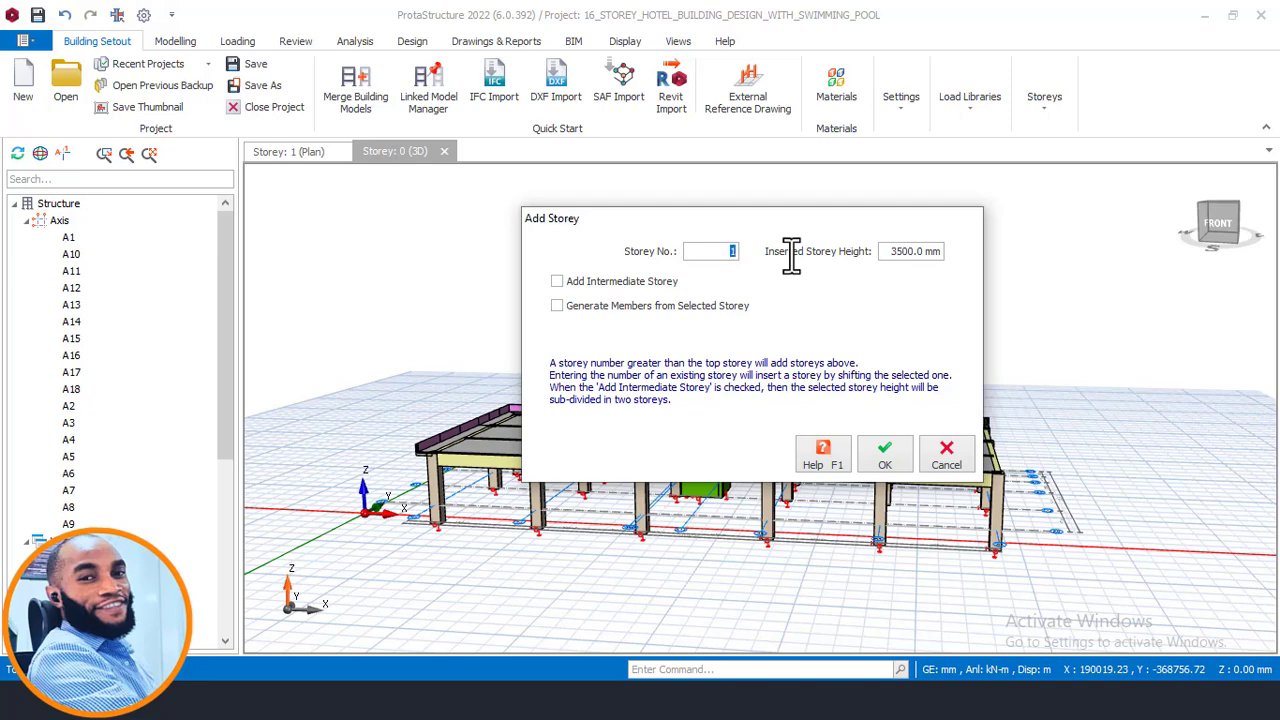
pyautogui.click(858, 460)
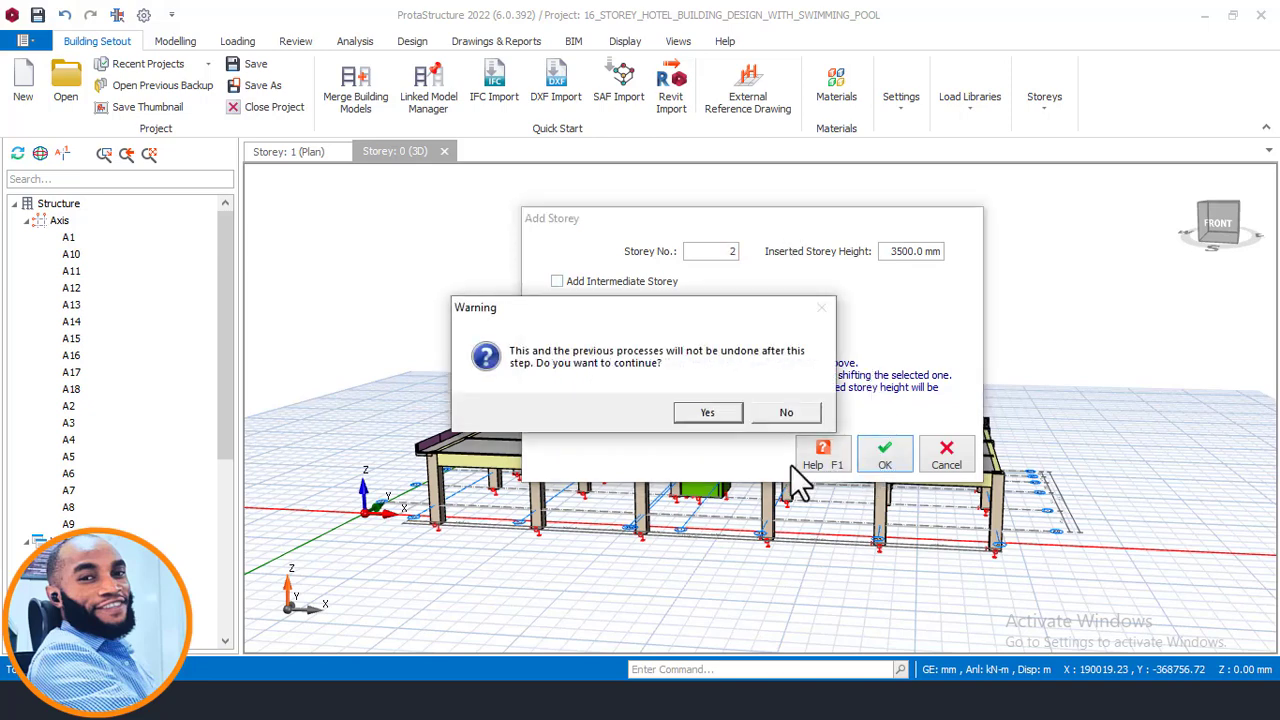
pyautogui.click(707, 413)
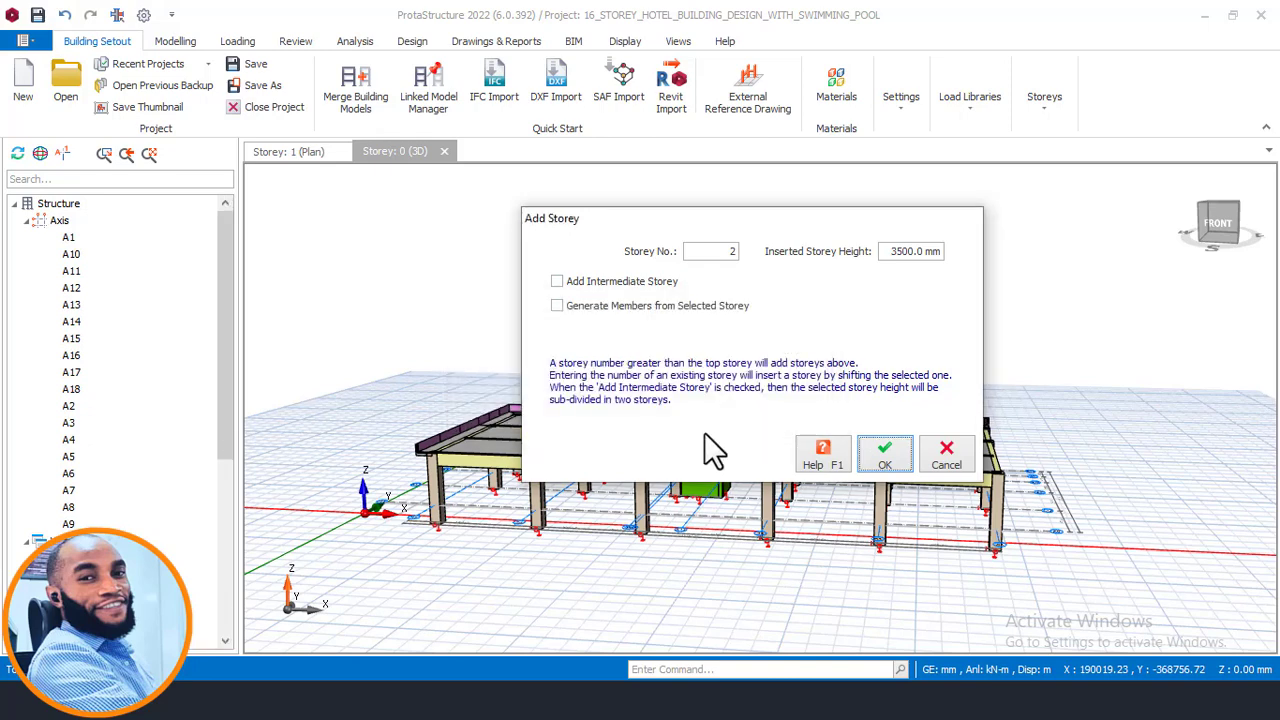
pyautogui.moveTo(972, 486); pyautogui.dragTo(879, 473, button='middle')
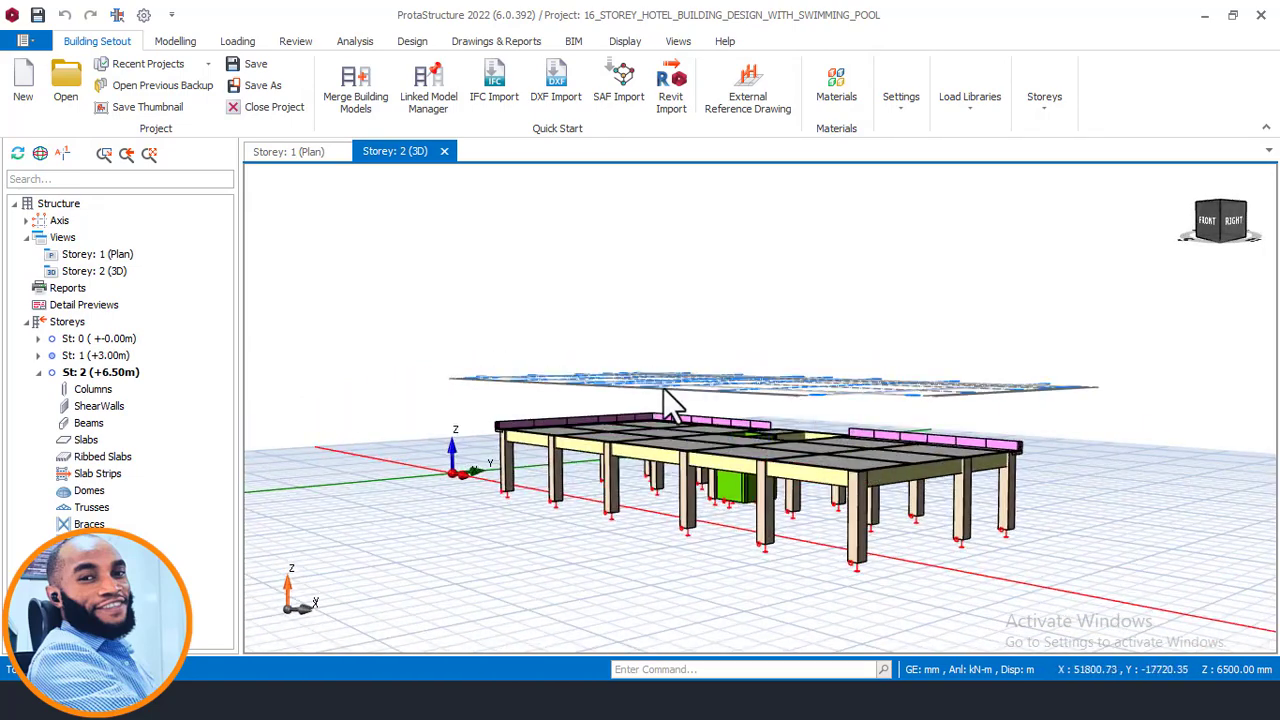
# - Inspect the new storey 2 in the structure tree and the 3D view
pyautogui.click(100, 372)
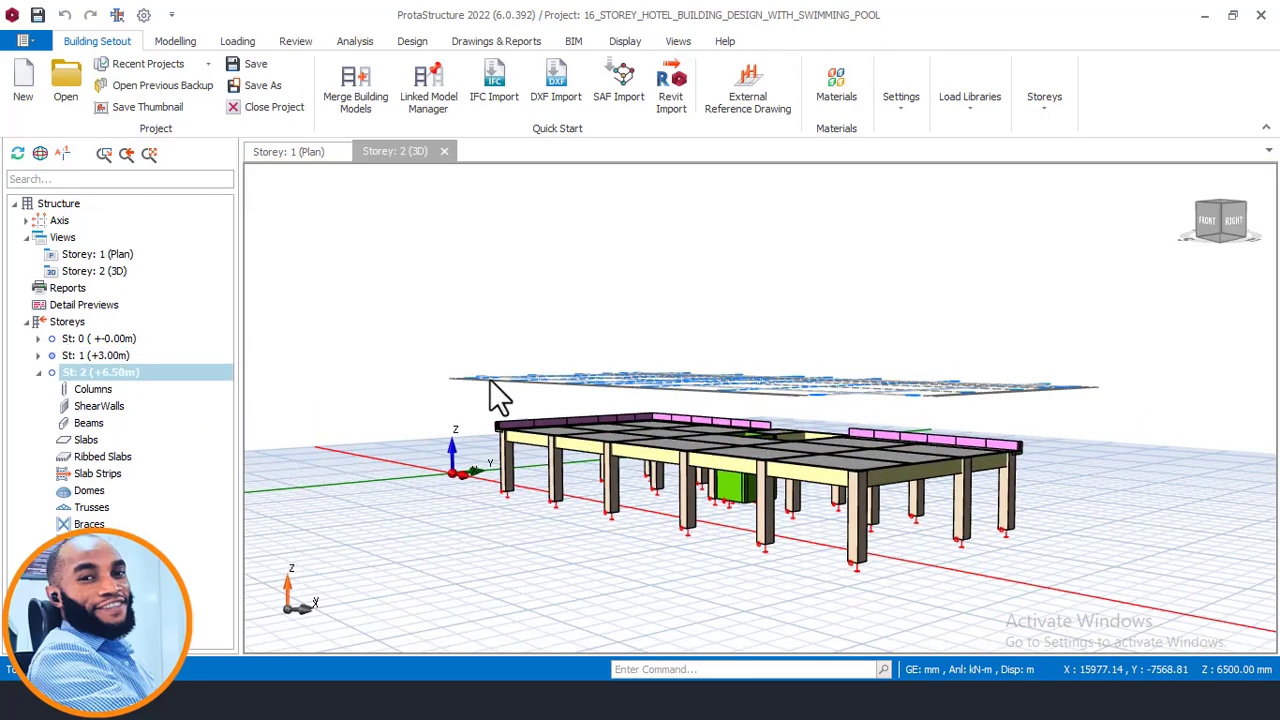
pyautogui.moveTo(734, 408)
pyautogui.mouseDown(button='middle')
pyautogui.moveTo(709, 423)
pyautogui.moveTo(715, 410)
pyautogui.moveTo(878, 412)
pyautogui.moveTo(891, 566)
pyautogui.moveTo(872, 412)
pyautogui.mouseUp(button='middle')
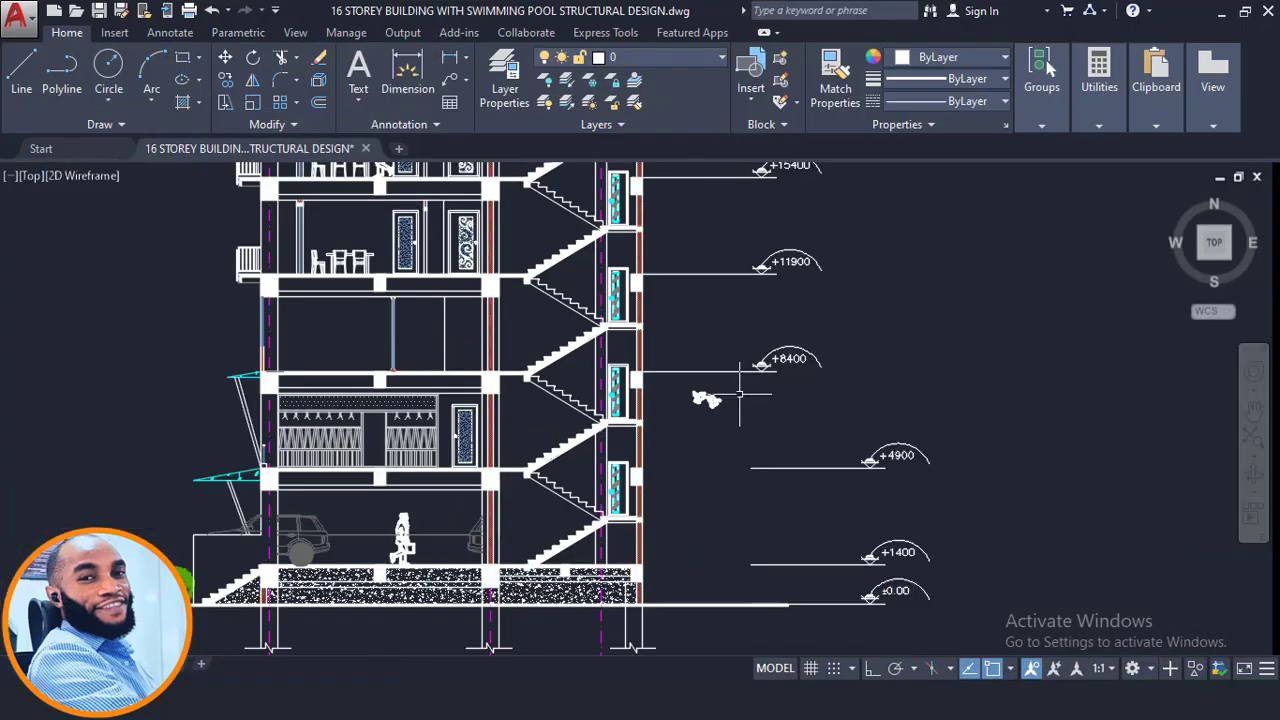
pyautogui.scroll(-3, 640, 400)
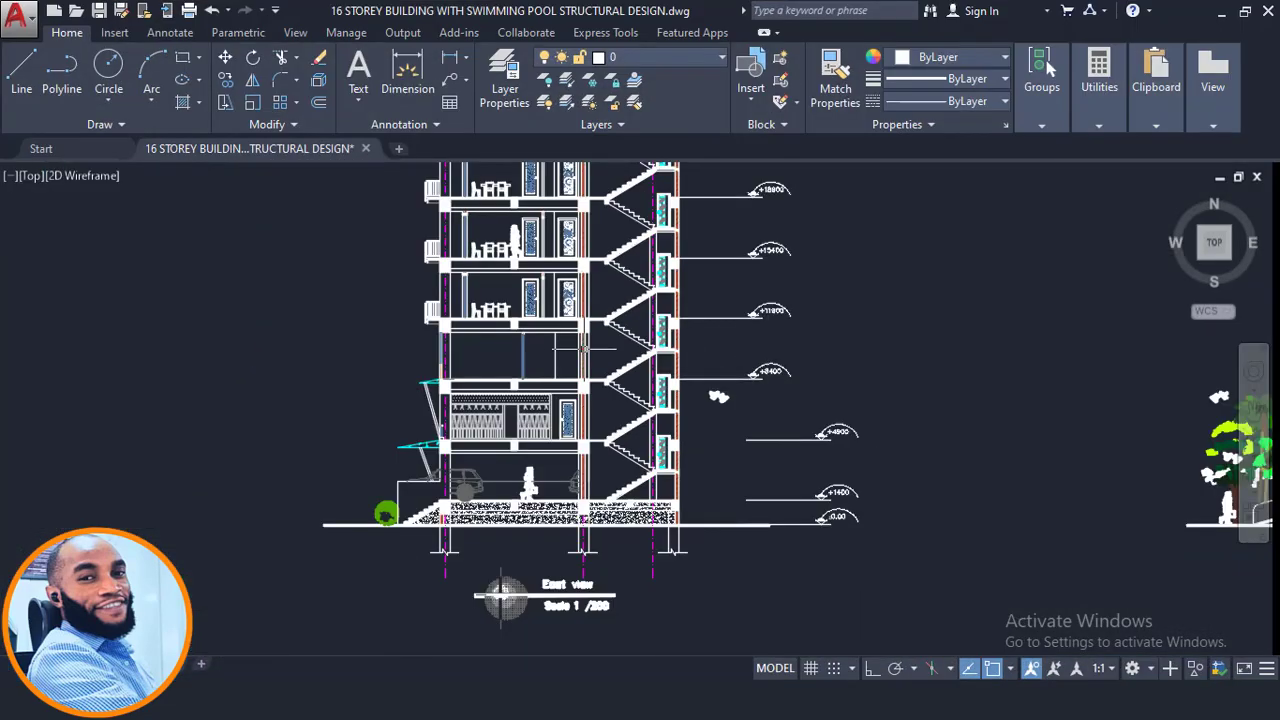
# - Examine the first- and second-floor plans in the architectural drawing
pyautogui.moveTo(740, 558); pyautogui.dragTo(241, 558, button='middle')
pyautogui.scroll(-2, 241, 559)
pyautogui.moveTo(691, 367); pyautogui.dragTo(712, 686, button='middle')
pyautogui.moveTo(526, 440); pyautogui.dragTo(665, 614, button='middle')
pyautogui.scroll(4, 598, 362)
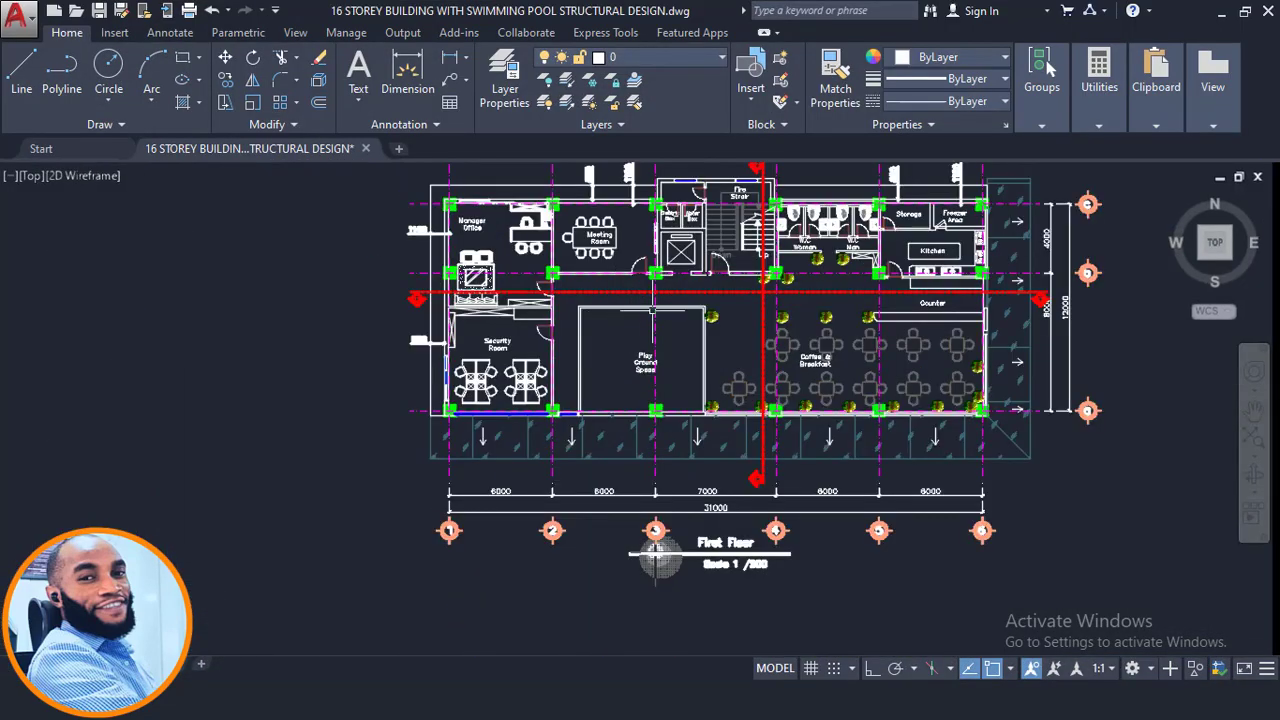
pyautogui.moveTo(643, 295); pyautogui.dragTo(651, 400, button='middle')
pyautogui.scroll(2, 651, 400)
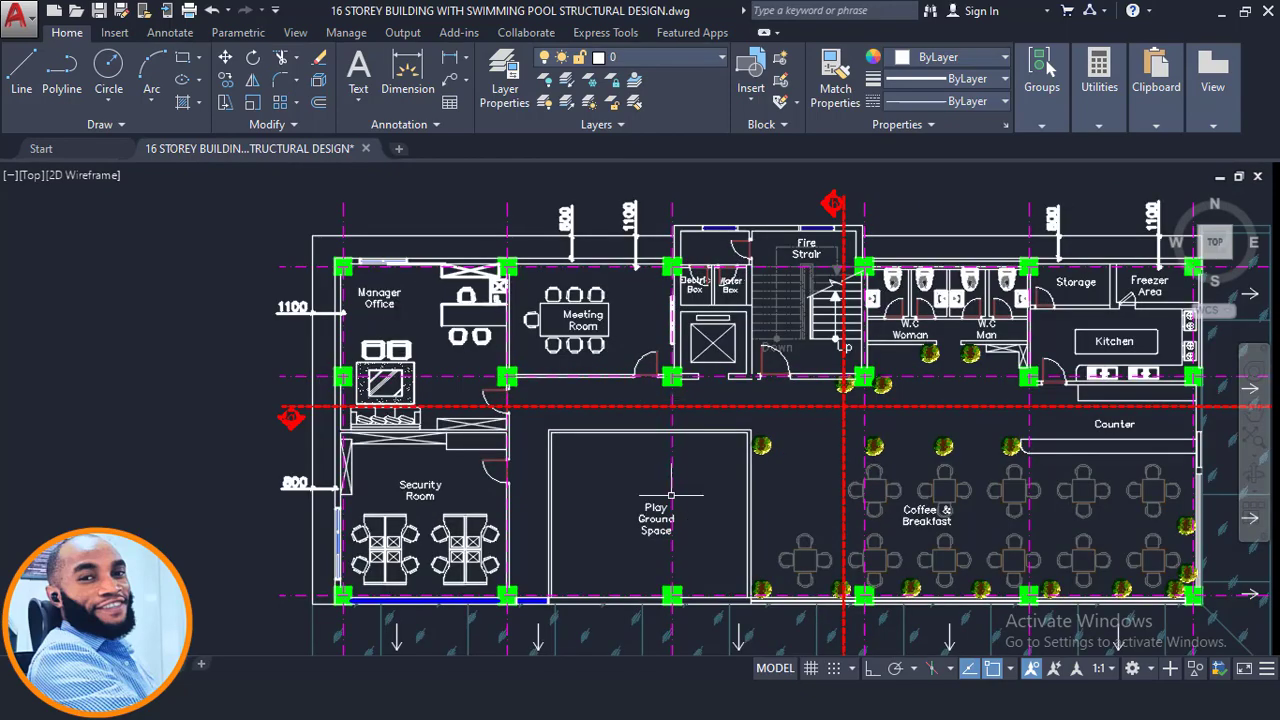
pyautogui.scroll(-4, 671, 494)
pyautogui.moveTo(671, 494); pyautogui.dragTo(675, 430, button='middle')
pyautogui.scroll(6, 727, 520)
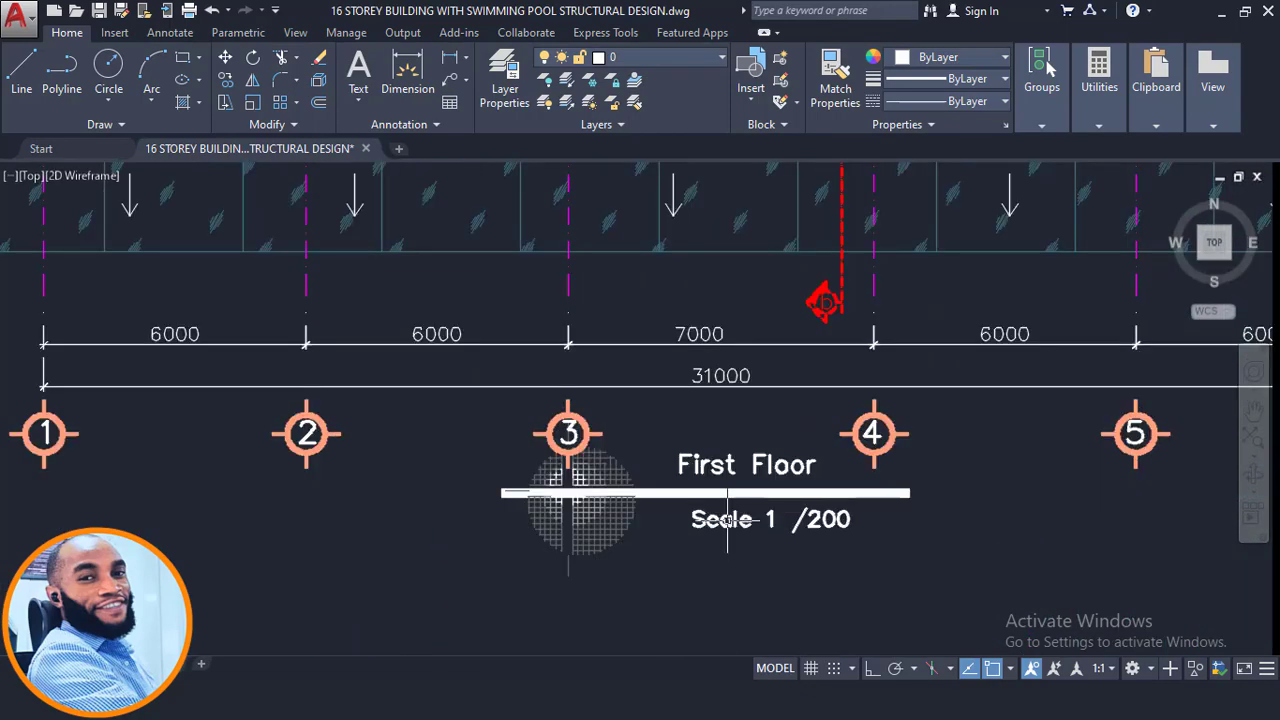
pyautogui.scroll(-5, 727, 520)
pyautogui.scroll(5, 715, 490)
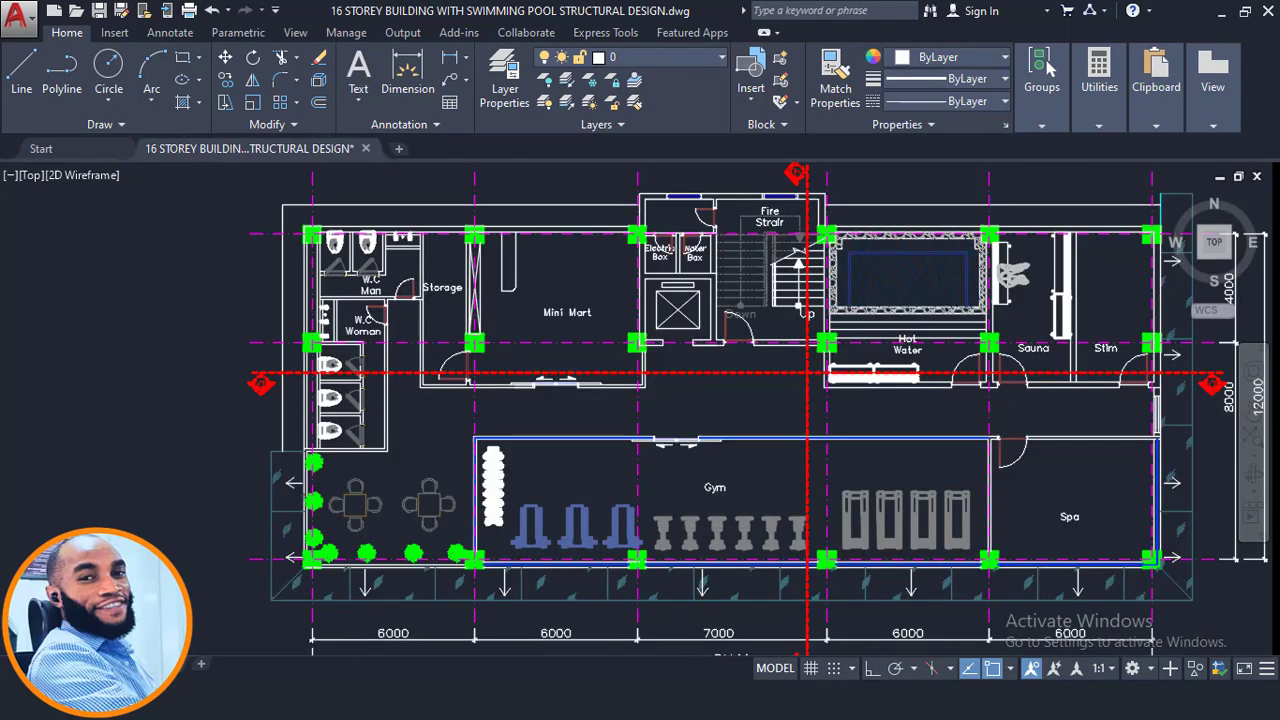
pyautogui.moveTo(710, 526); pyautogui.dragTo(675, 330, button='middle')
pyautogui.moveTo(631, 368); pyautogui.dragTo(620, 450, button='middle')
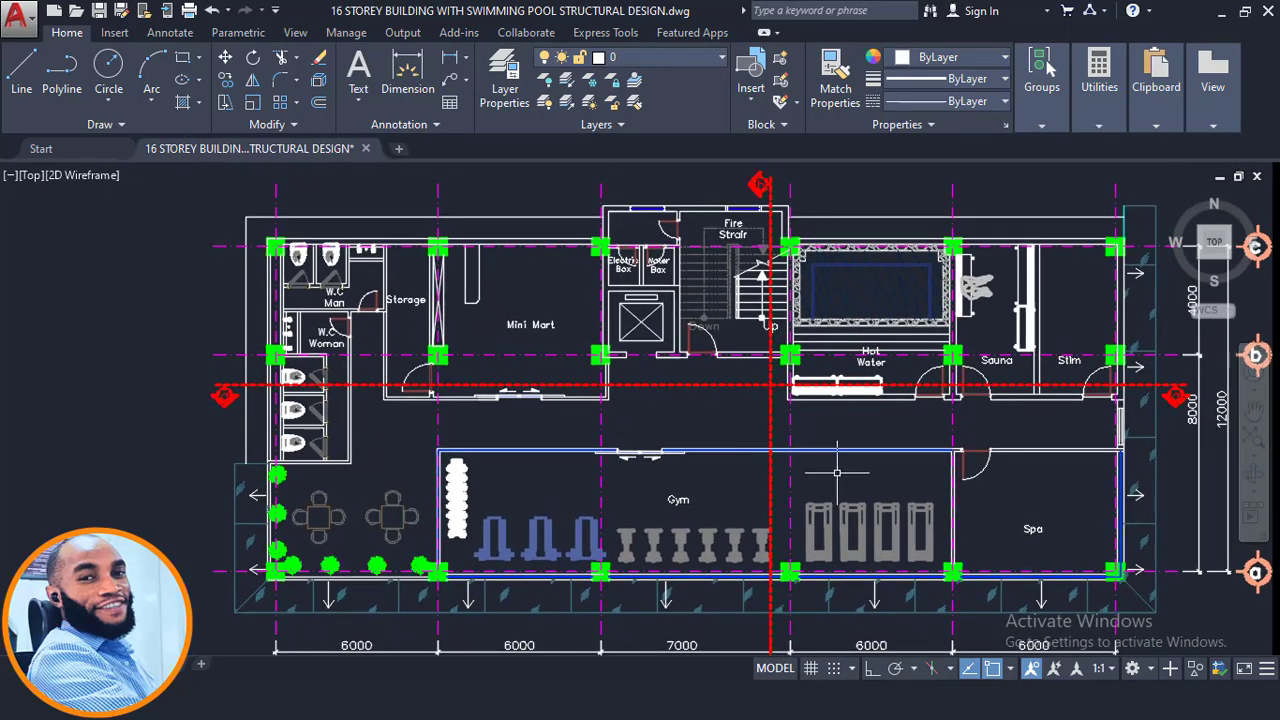
pyautogui.moveTo(772, 528); pyautogui.dragTo(723, 403, button='middle')
pyautogui.scroll(-2, 723, 403)
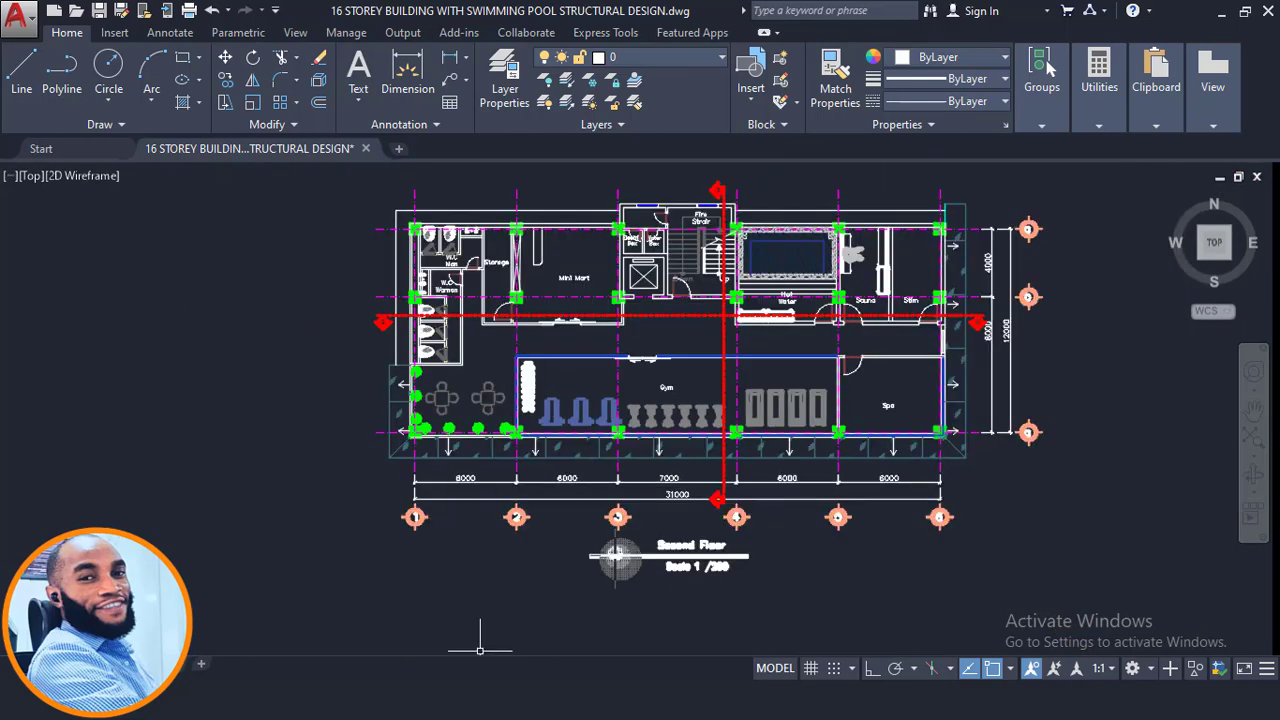
# - Generate storey 2 from storey 1 as source, copying all member types
pyautogui.click(400, 700)
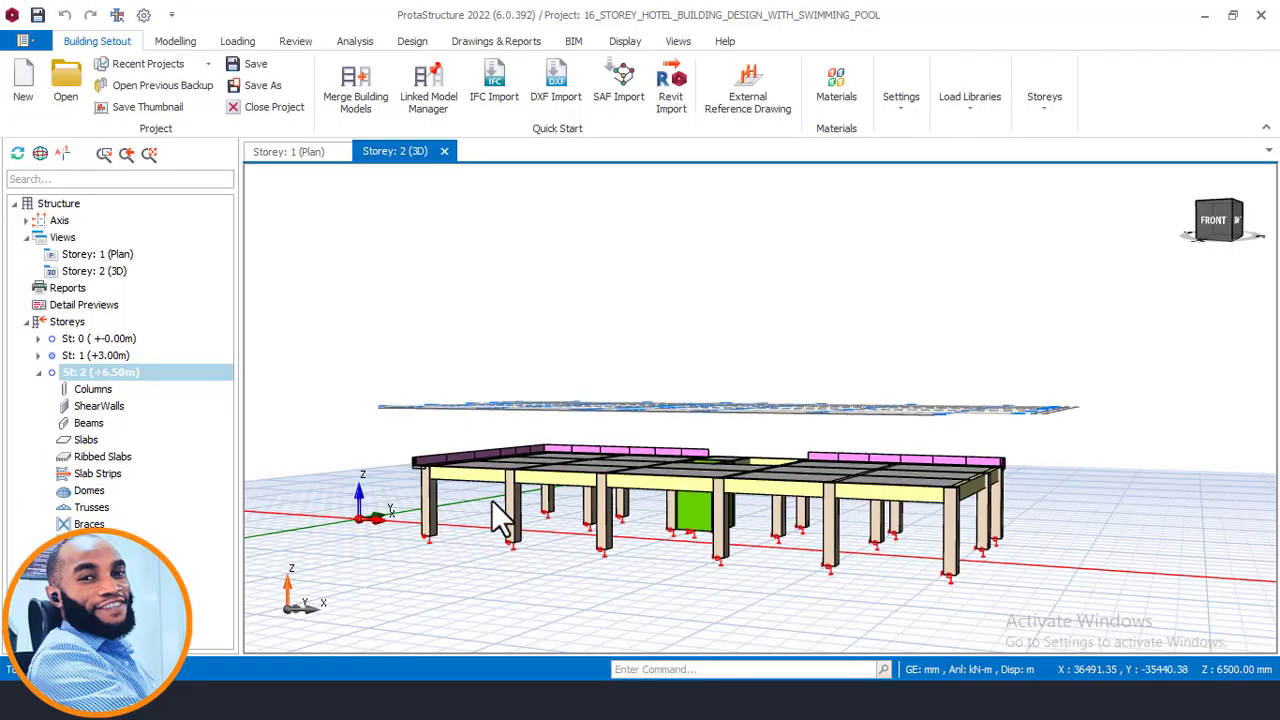
pyautogui.click(1042, 108)
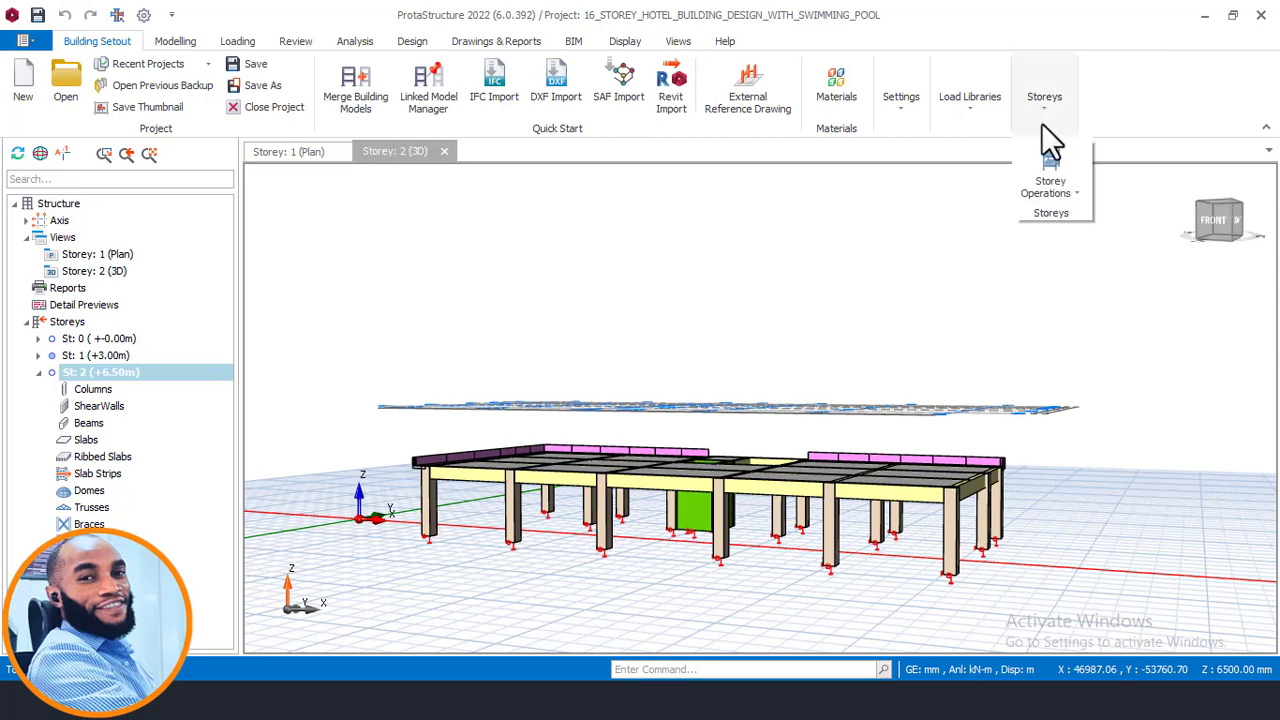
pyautogui.click(1073, 189)
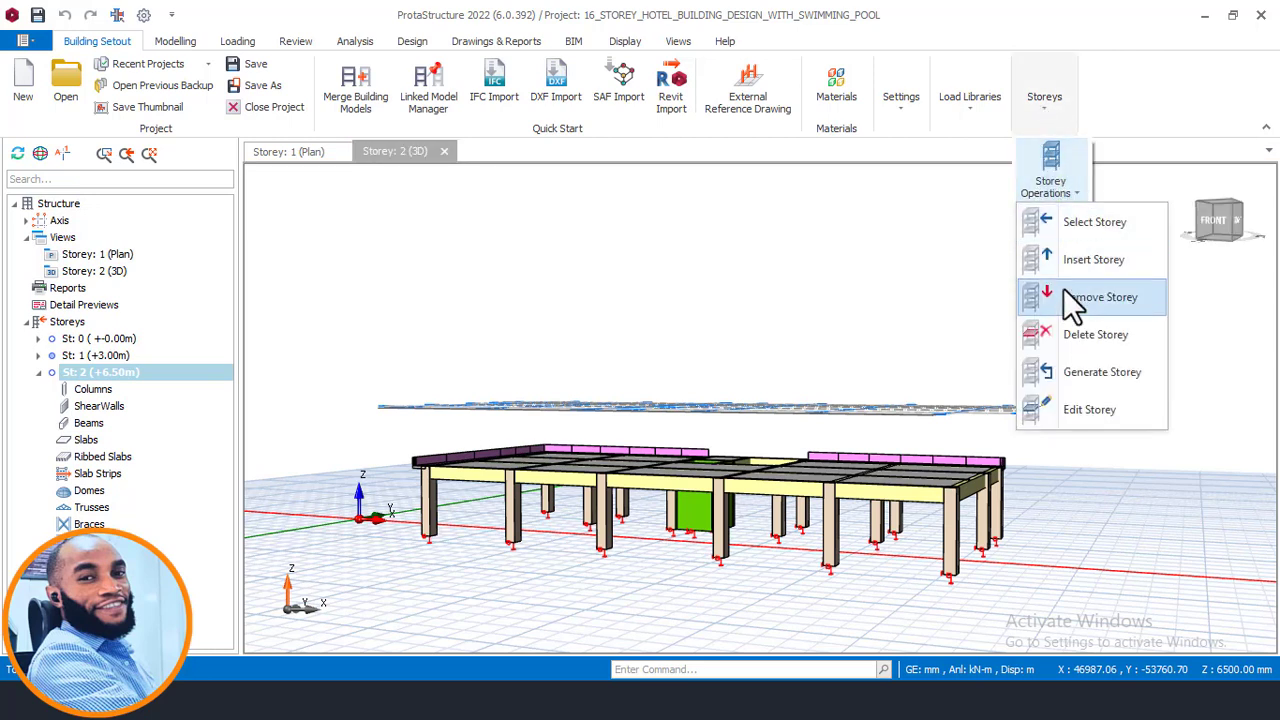
pyautogui.click(1097, 378)
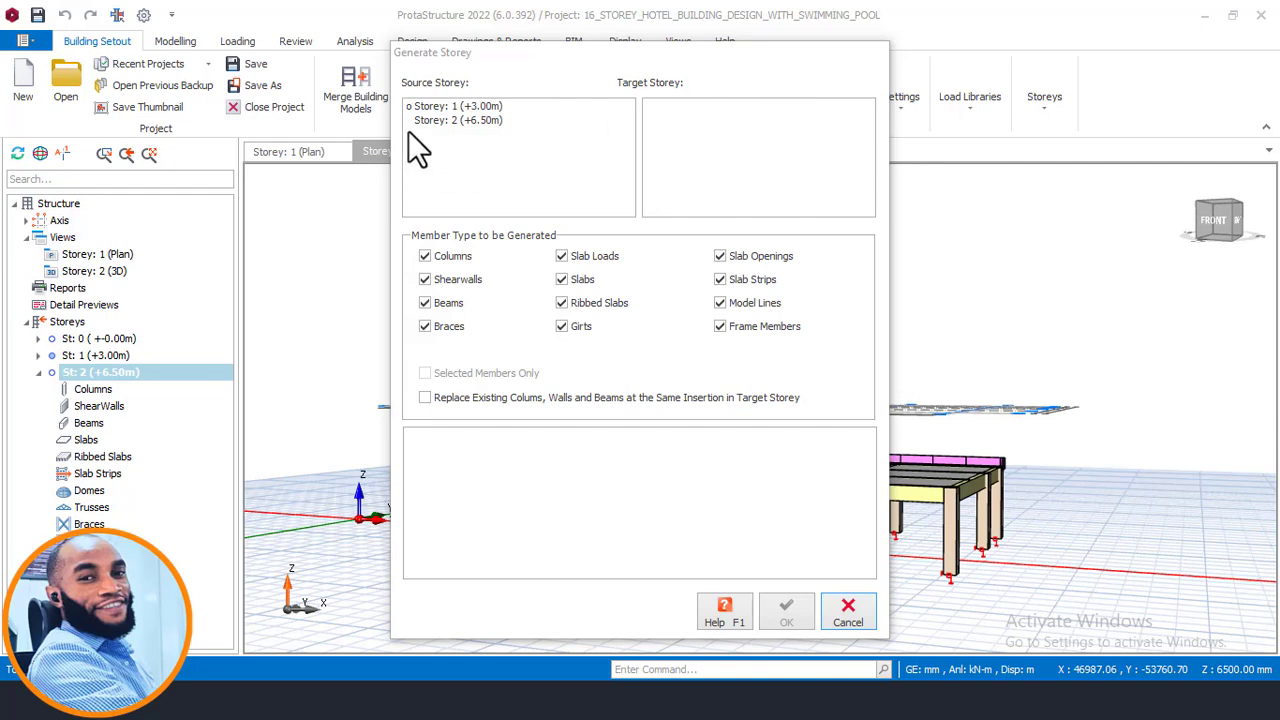
pyautogui.click(478, 107)
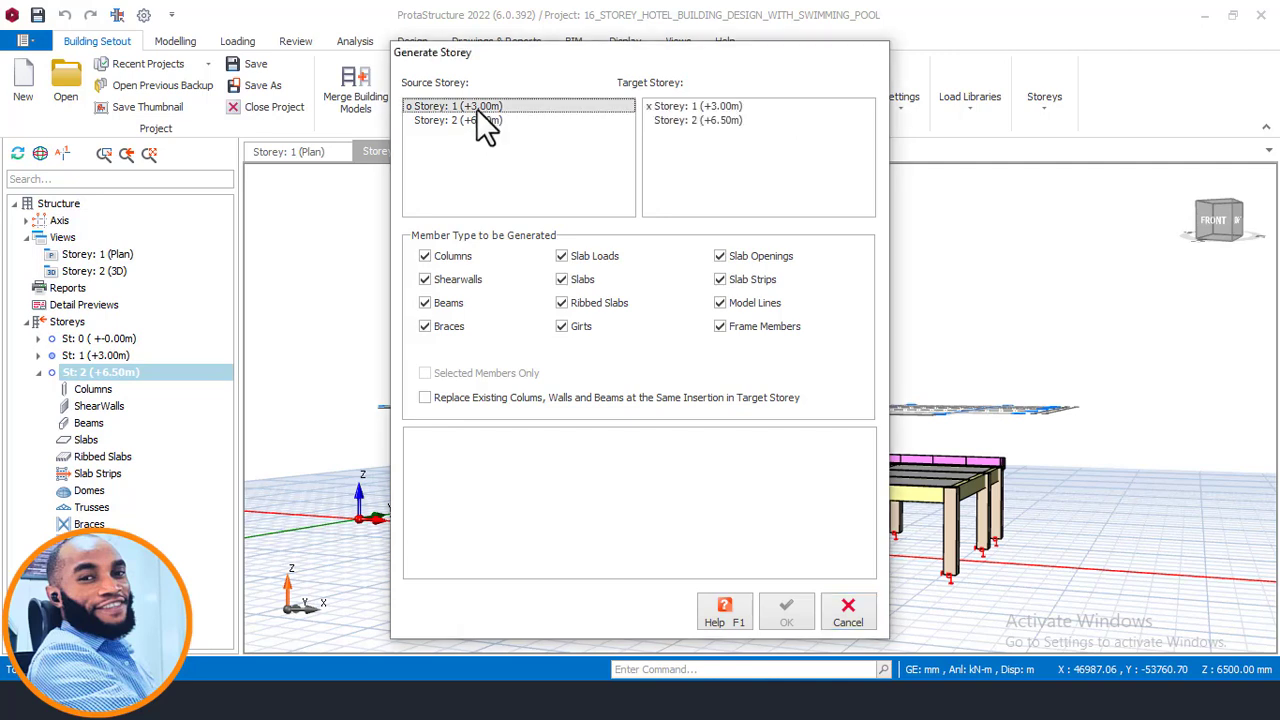
pyautogui.click(684, 120)
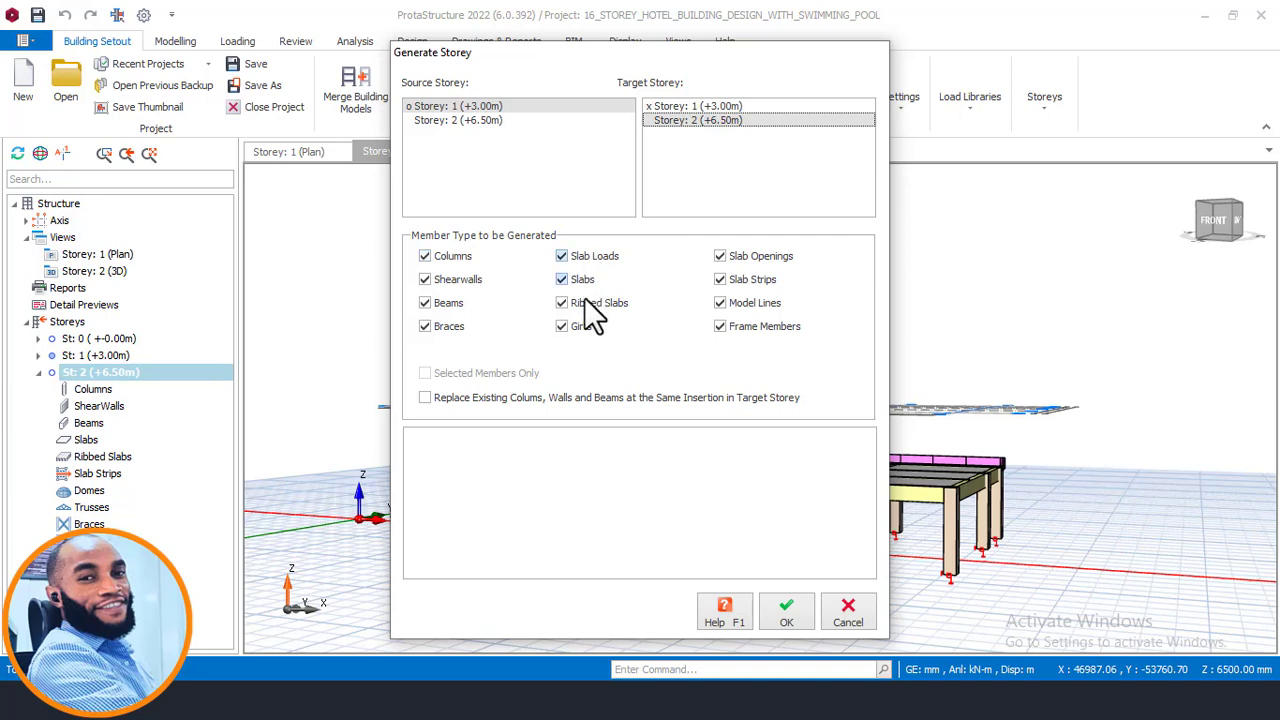
pyautogui.click(789, 612)
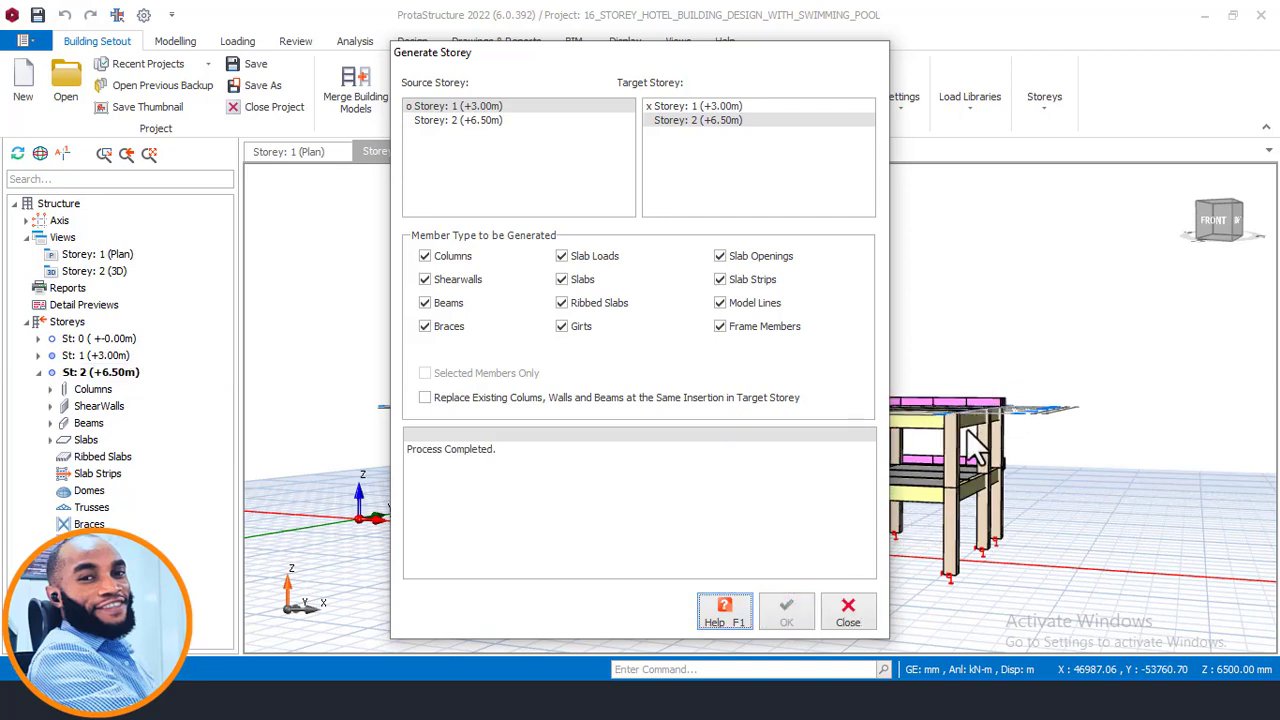
pyautogui.click(848, 612)
# - Inspect the generated storey 2 members in the 3D view
pyautogui.scroll(2, 925, 481)
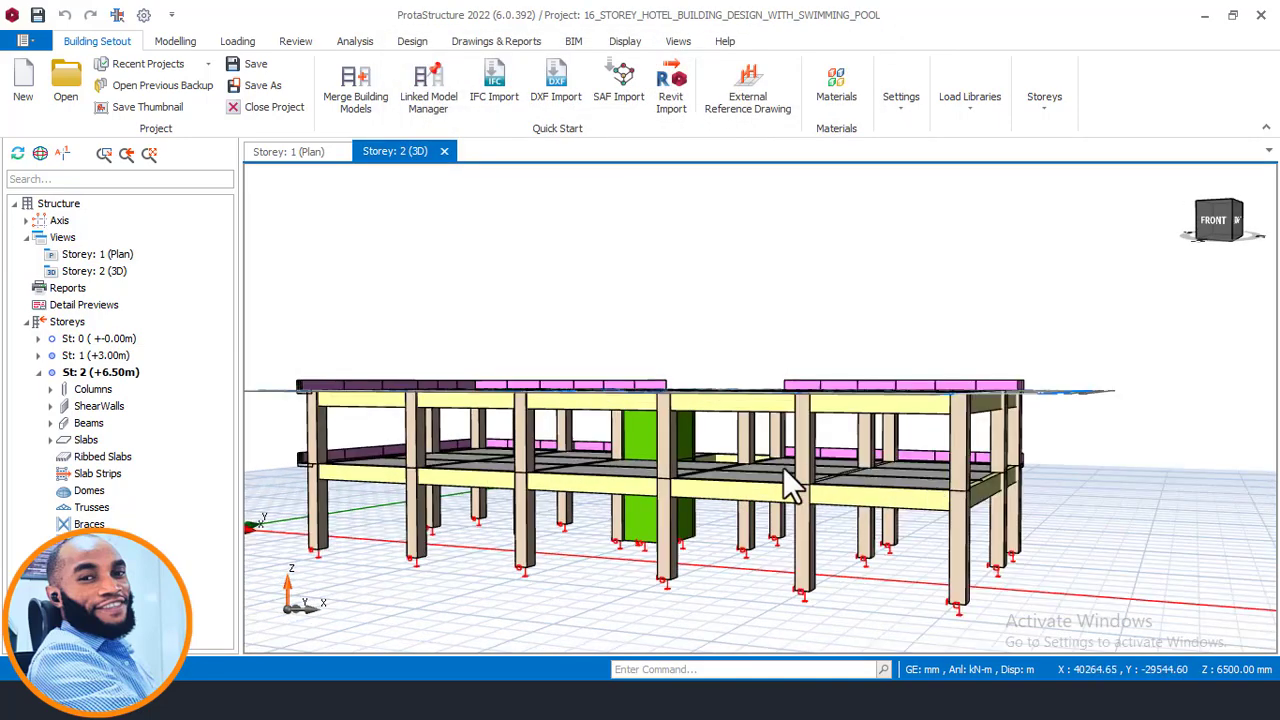
pyautogui.moveTo(783, 467); pyautogui.dragTo(835, 522, button='middle')
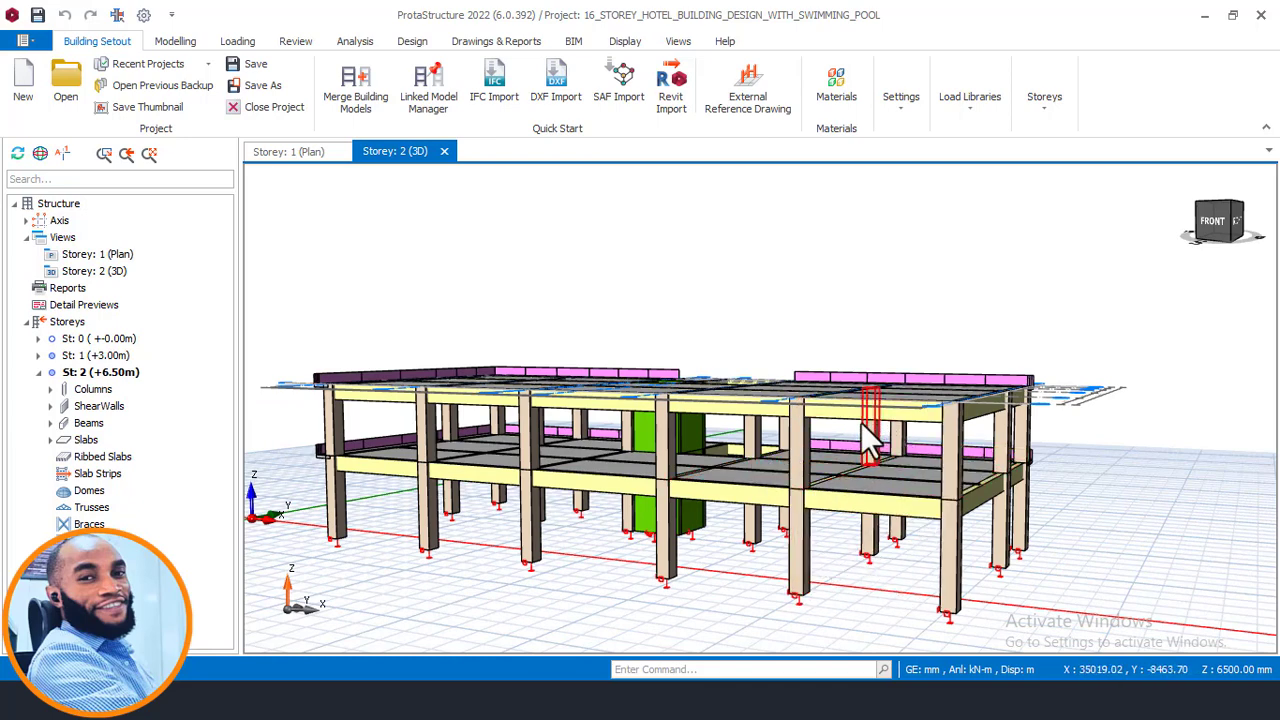
pyautogui.moveTo(878, 445)
pyautogui.mouseDown(button='middle')
pyautogui.moveTo(803, 463)
pyautogui.moveTo(838, 474)
pyautogui.mouseUp(button='middle')
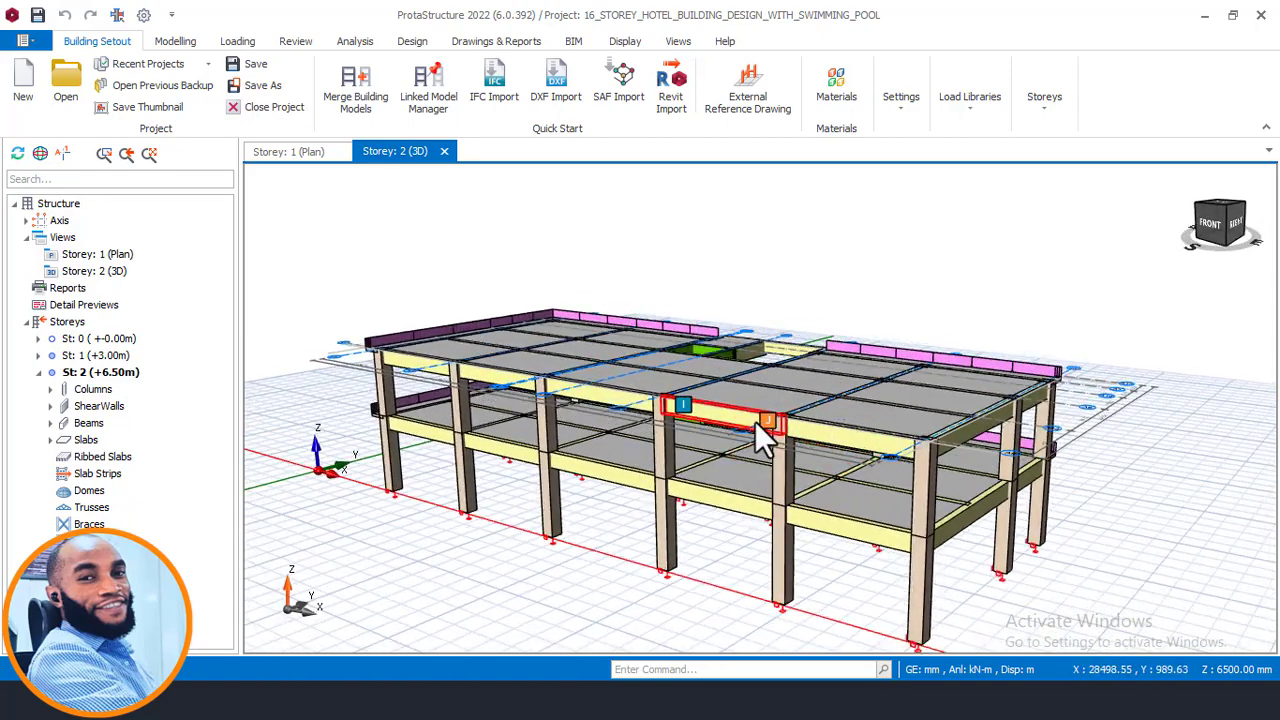
pyautogui.moveTo(905, 512); pyautogui.dragTo(877, 531, button='middle')
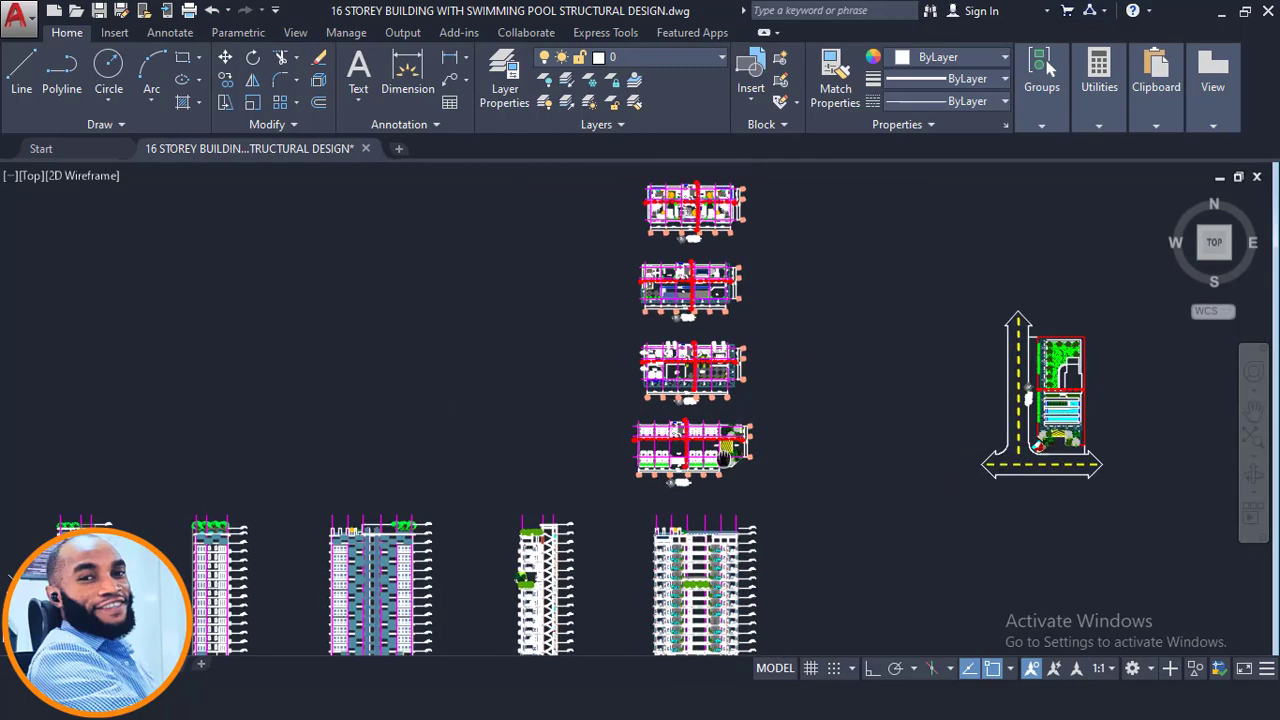
# - Examine the floor levels on the building section in the architectural drawing
pyautogui.scroll(10, 648, 597)
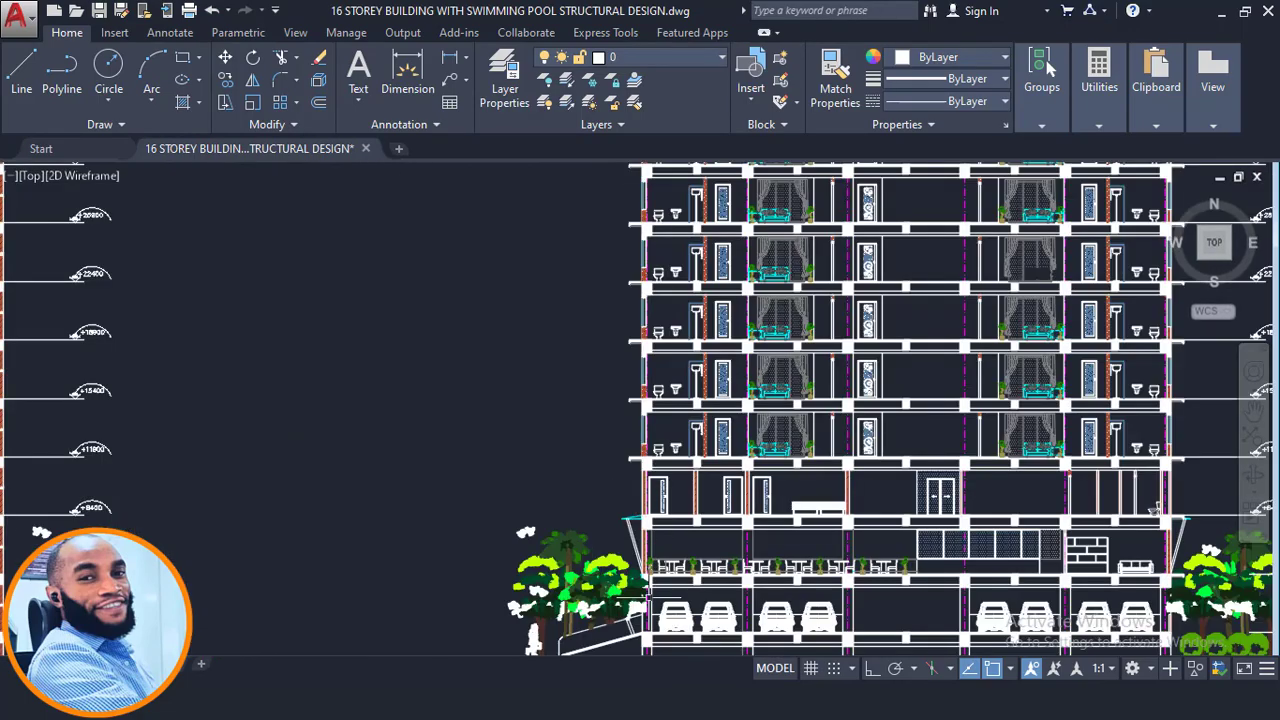
pyautogui.scroll(6, 648, 597)
pyautogui.scroll(5, 624, 485)
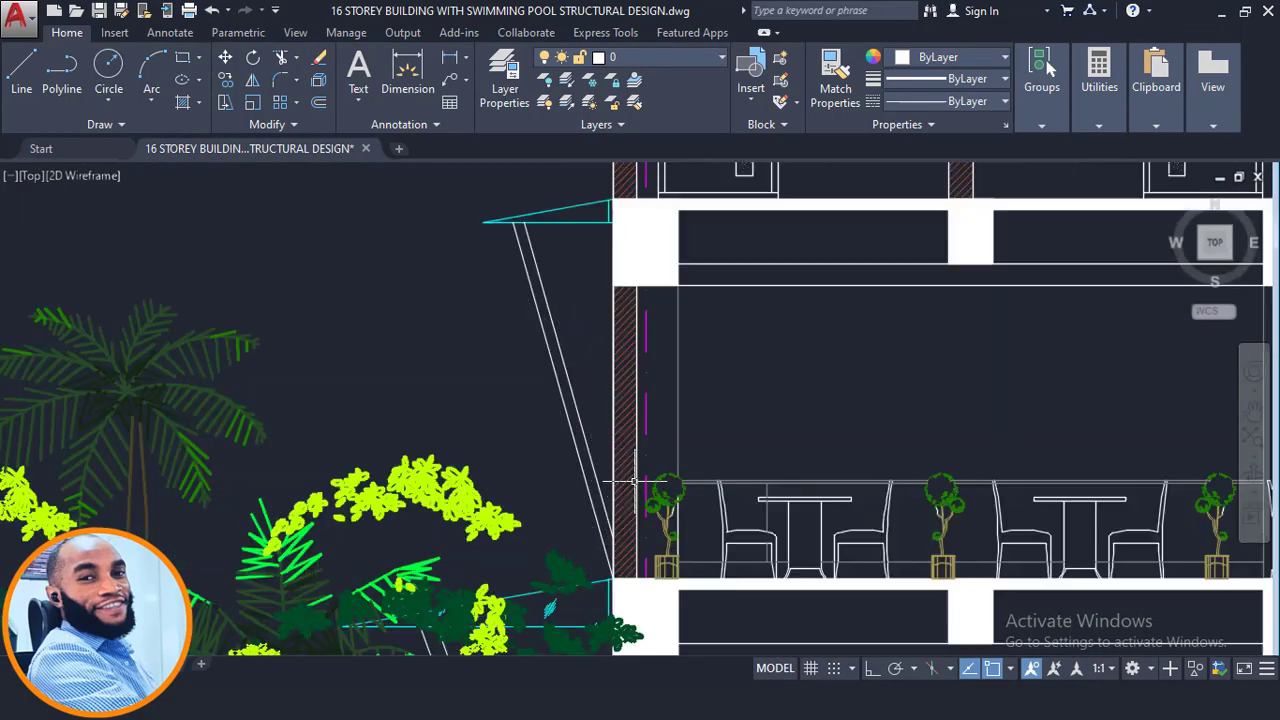
pyautogui.scroll(-8, 476, 415)
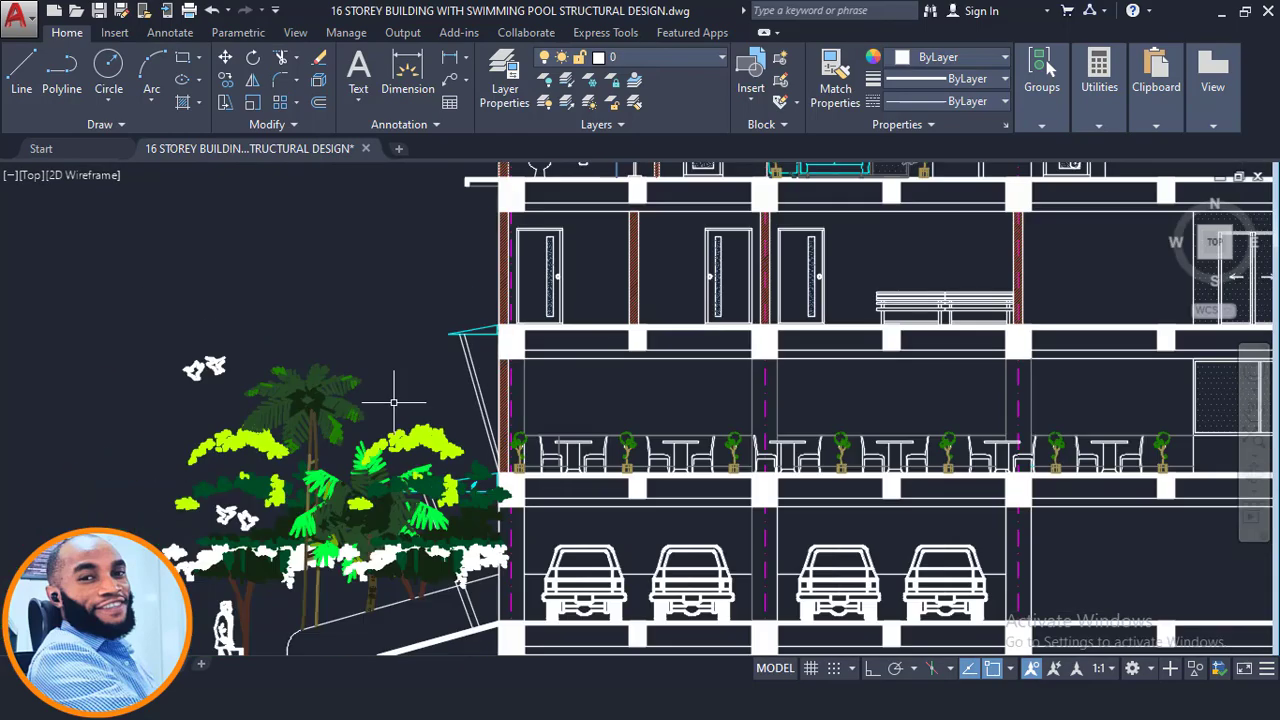
pyautogui.moveTo(1023, 457); pyautogui.dragTo(498, 429, button='middle')
pyautogui.scroll(2, 850, 414)
pyautogui.scroll(3, 745, 405)
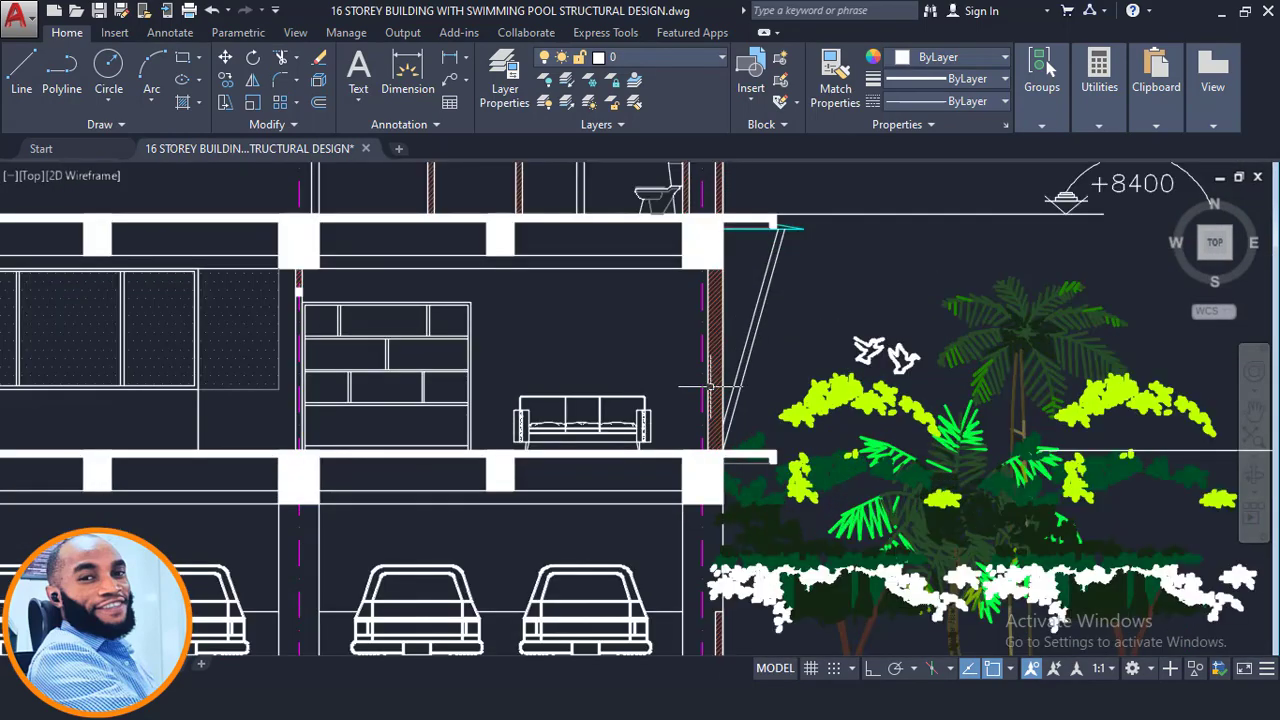
pyautogui.scroll(-3, 700, 400)
pyautogui.moveTo(575, 416); pyautogui.dragTo(747, 432, button='middle')
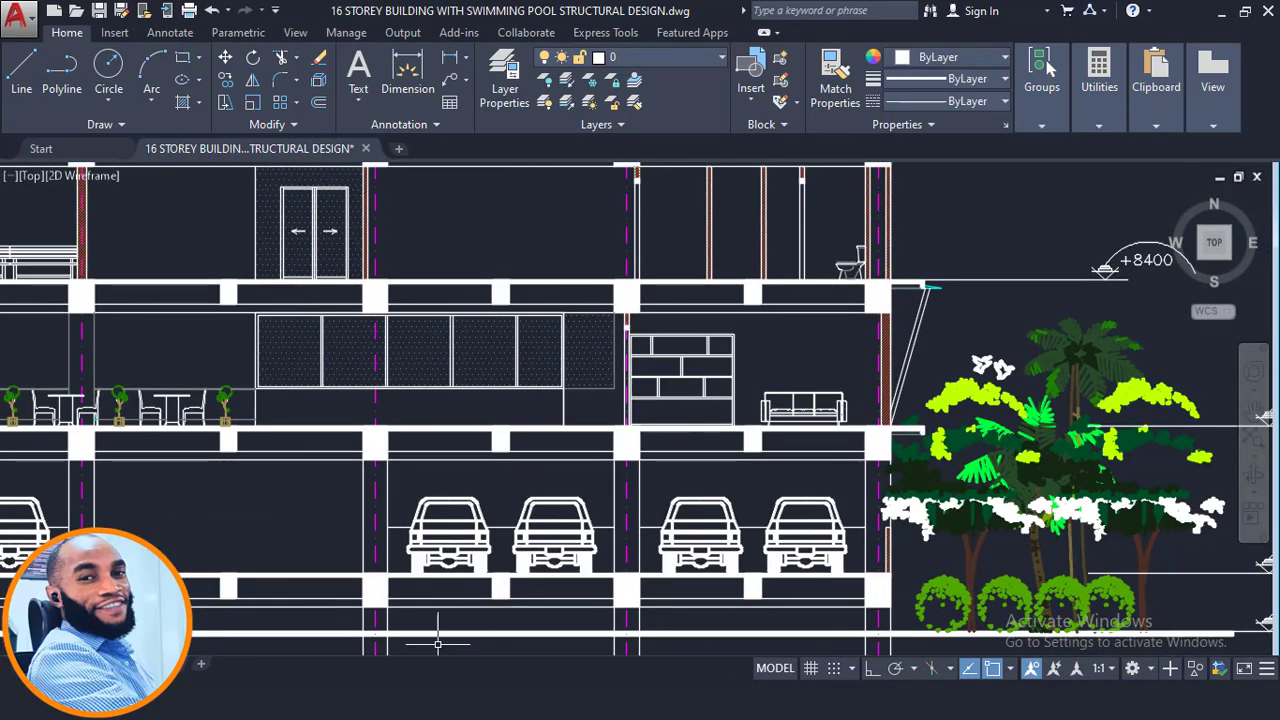
# - Open the Edit Storey table and select storey 1's height
pyautogui.click(304, 700)
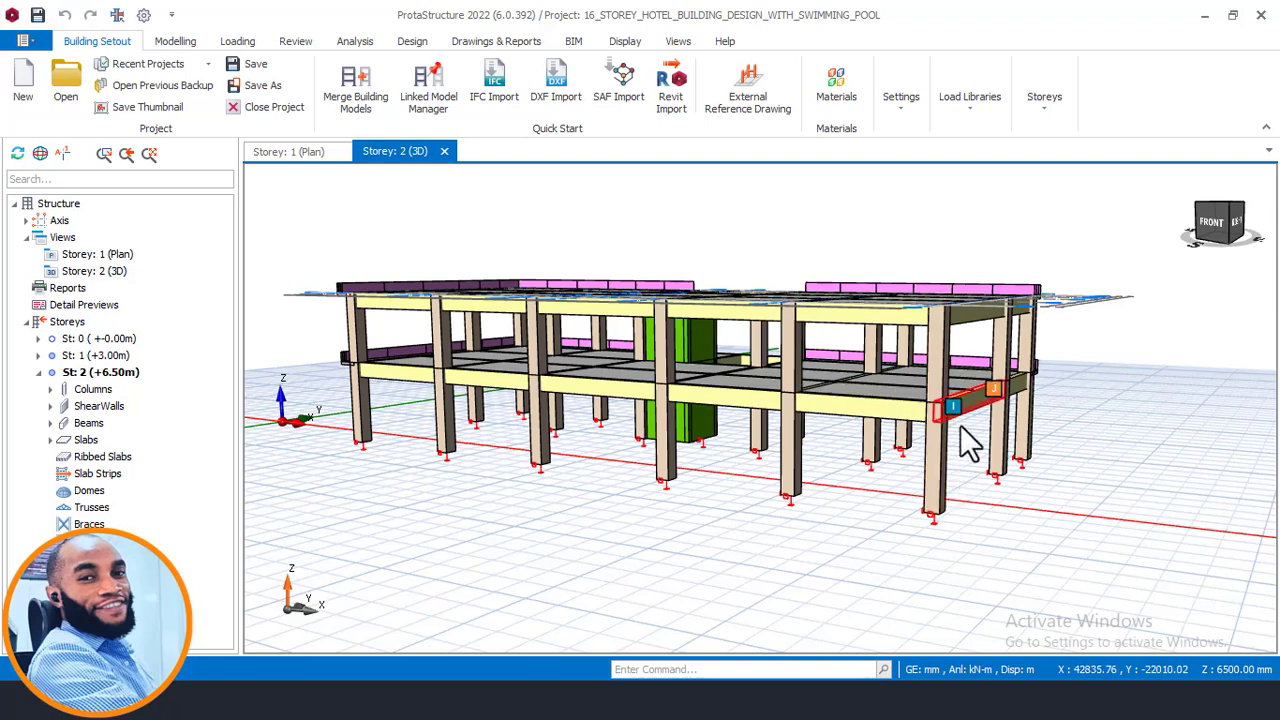
pyautogui.scroll(2, 972, 440)
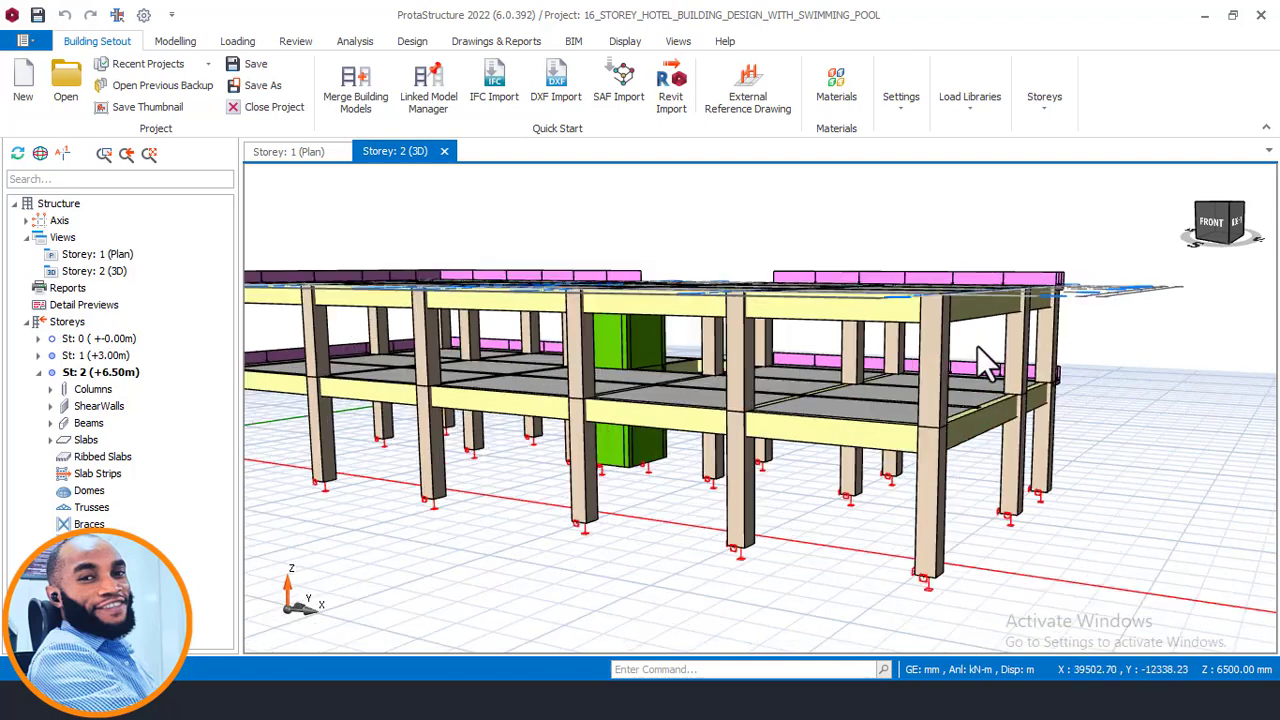
pyautogui.click(1058, 125)
pyautogui.click(1066, 200)
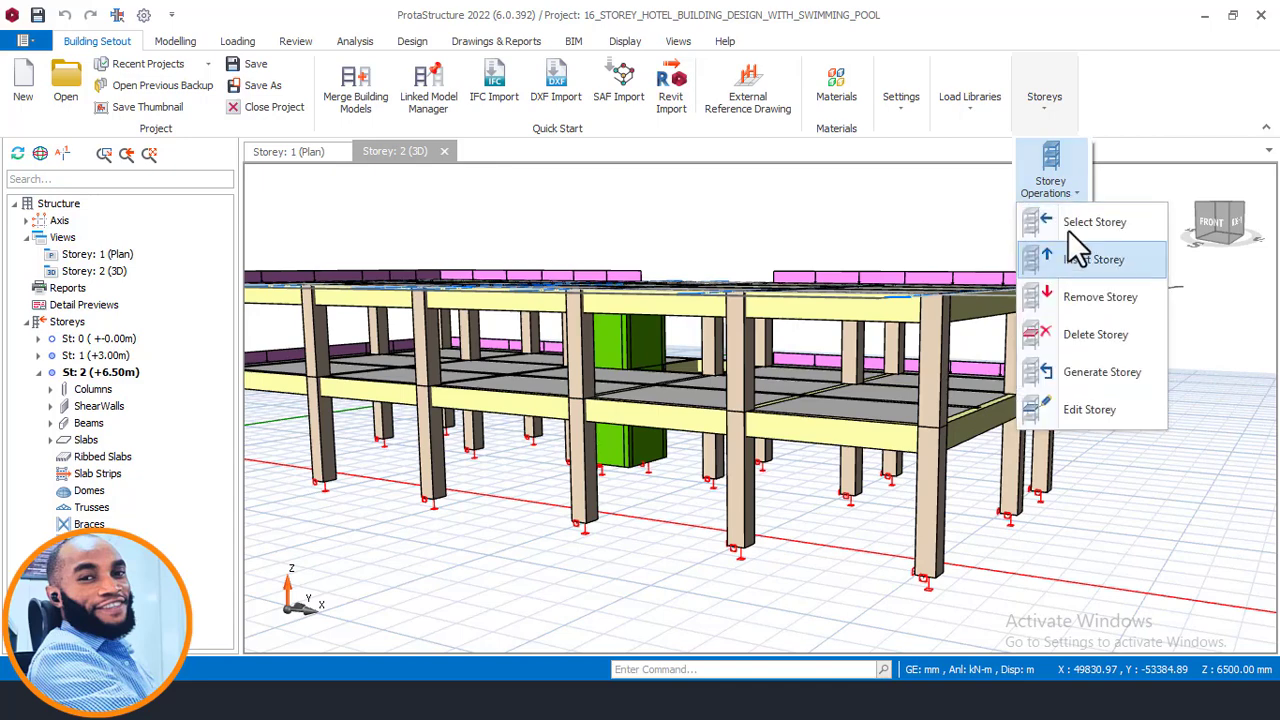
pyautogui.click(1089, 410)
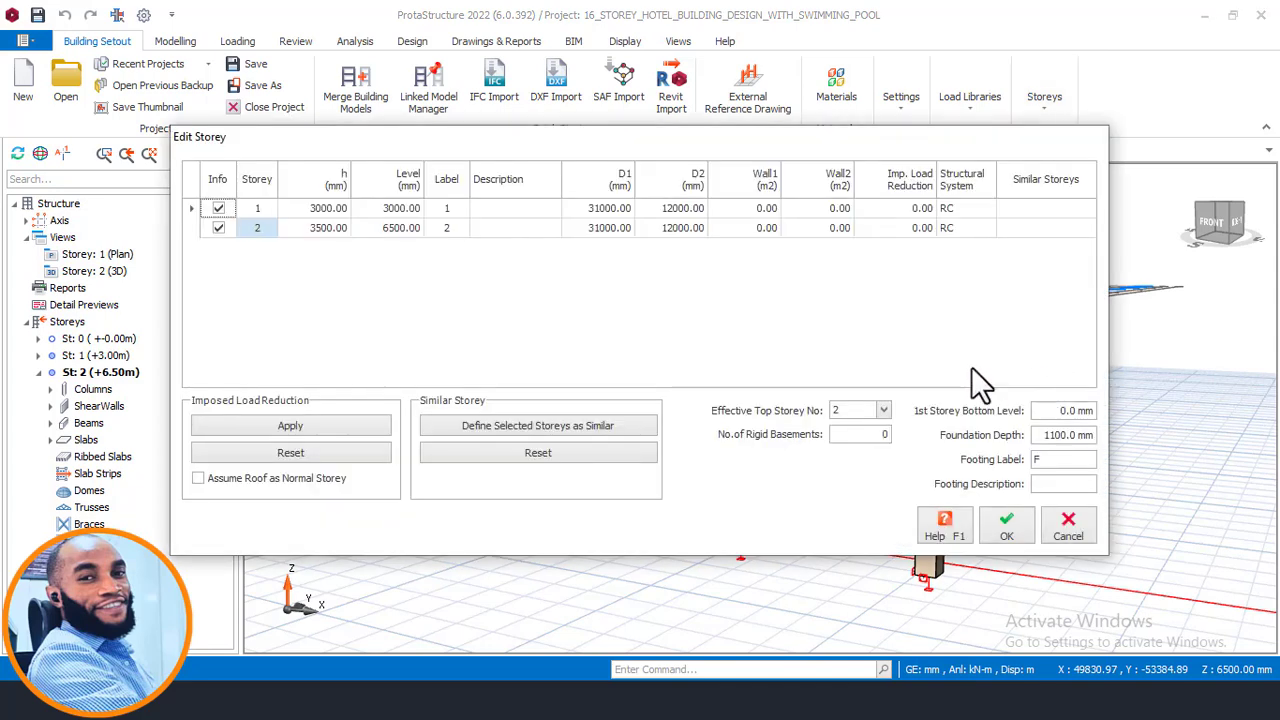
pyautogui.click(325, 210)
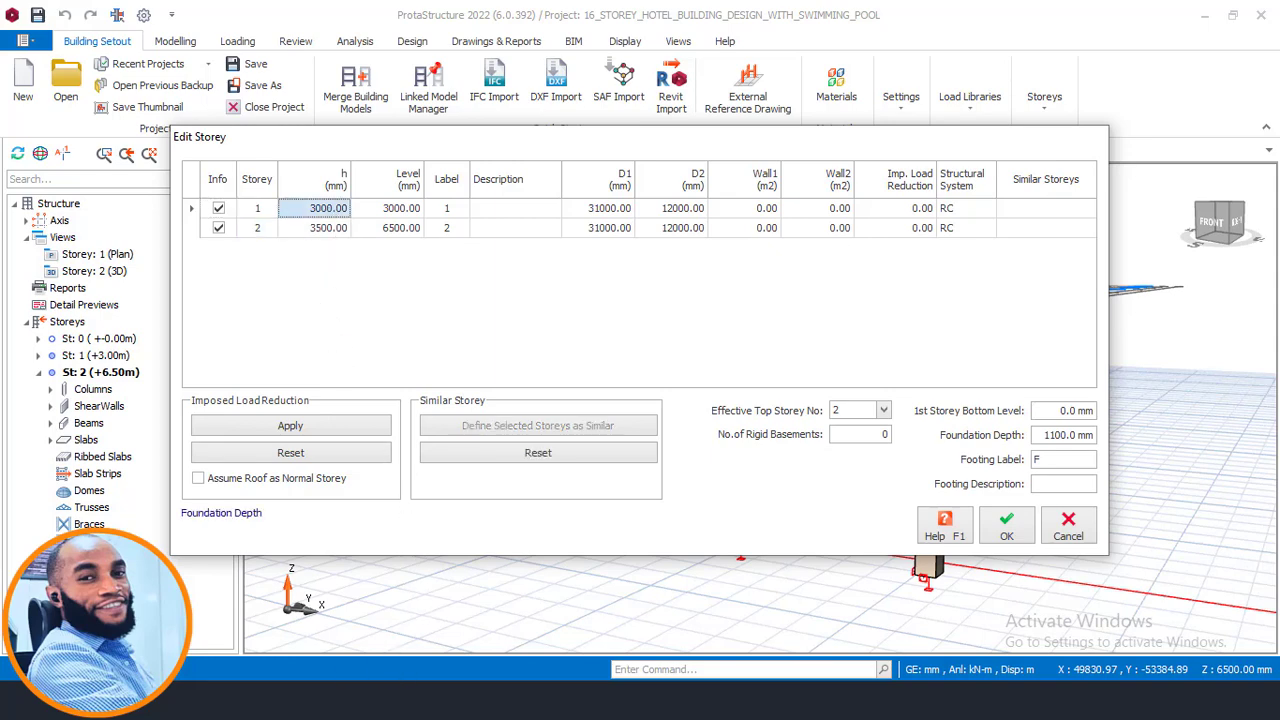
# - Check the ±0.00, +1400, +4900 and +8400 levels on the north and east elevations
pyautogui.click(330, 699)
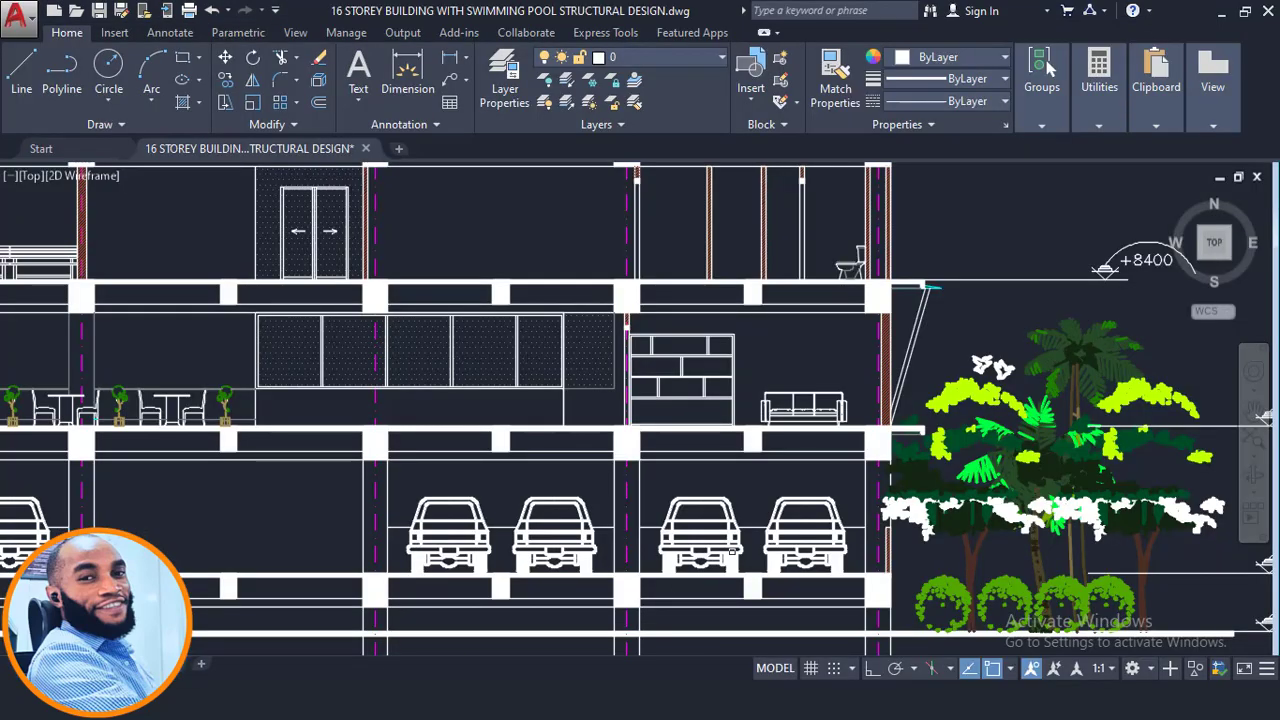
pyautogui.moveTo(535, 539); pyautogui.dragTo(611, 434, button='middle')
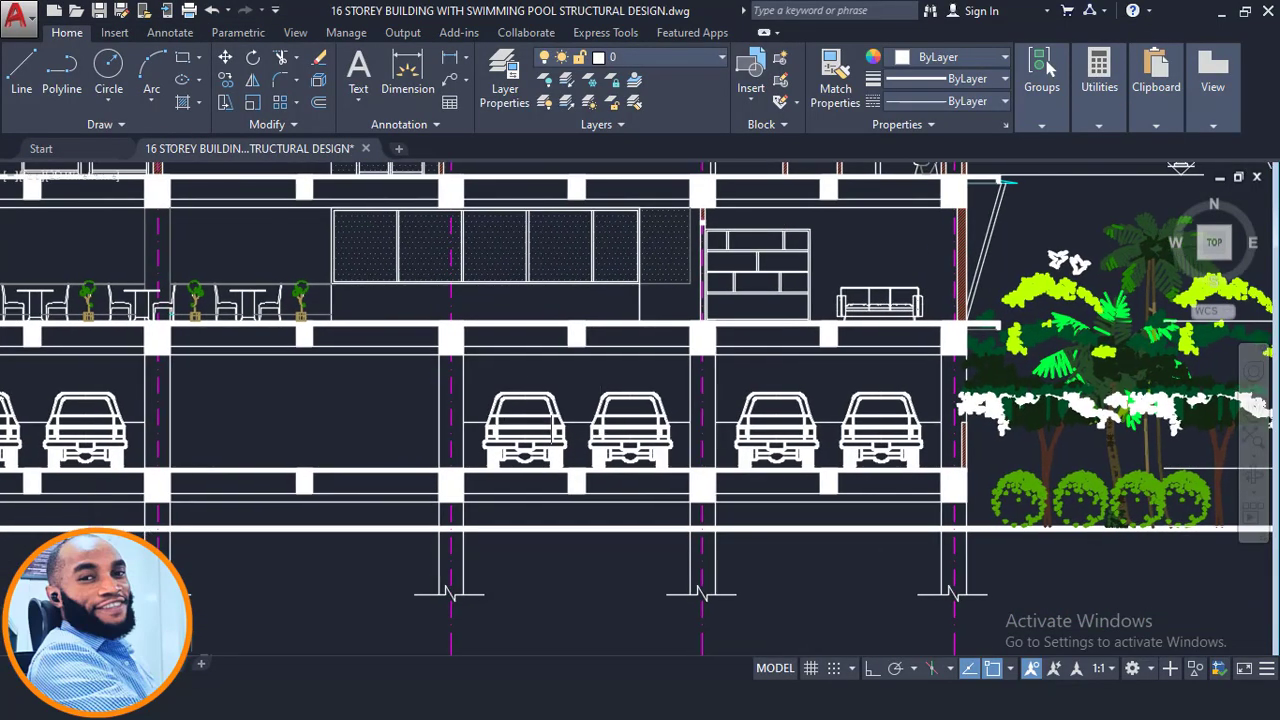
pyautogui.moveTo(445, 436); pyautogui.dragTo(1145, 480, button='middle')
pyautogui.scroll(-5, 584, 466)
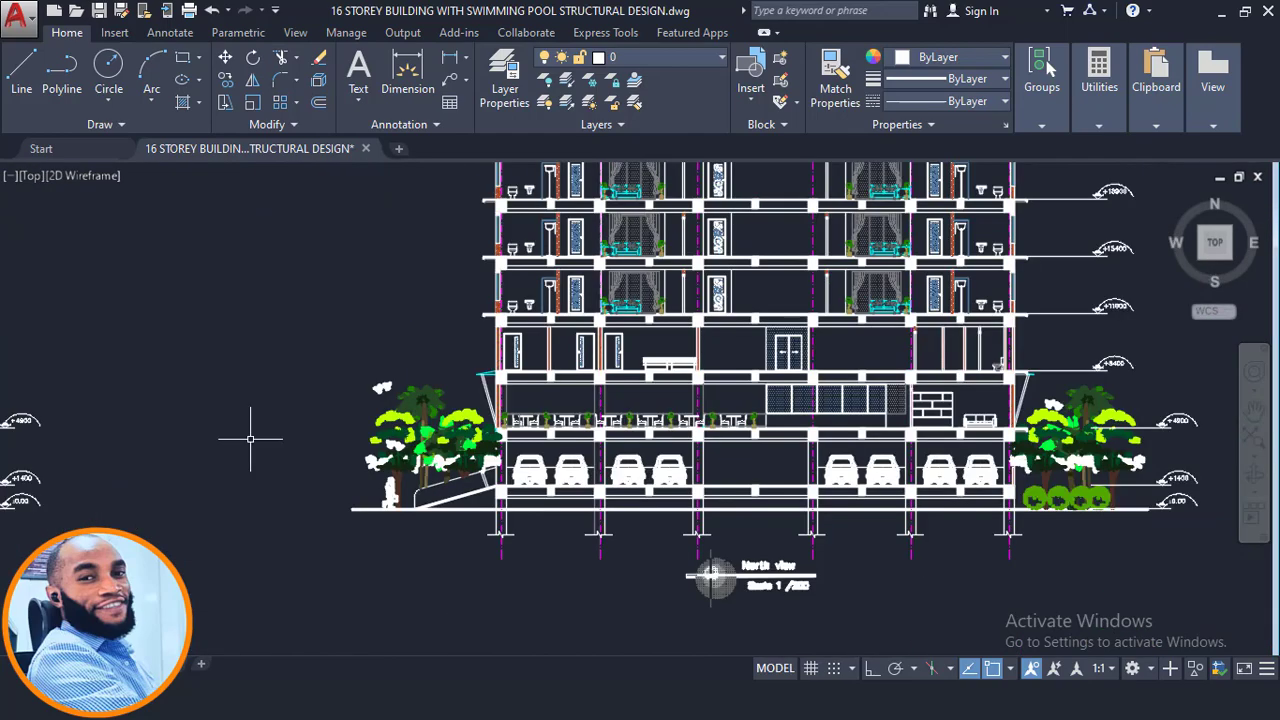
pyautogui.moveTo(100, 432); pyautogui.dragTo(1218, 418, button='middle')
pyautogui.scroll(2, 1137, 475)
pyautogui.scroll(2, 953, 465)
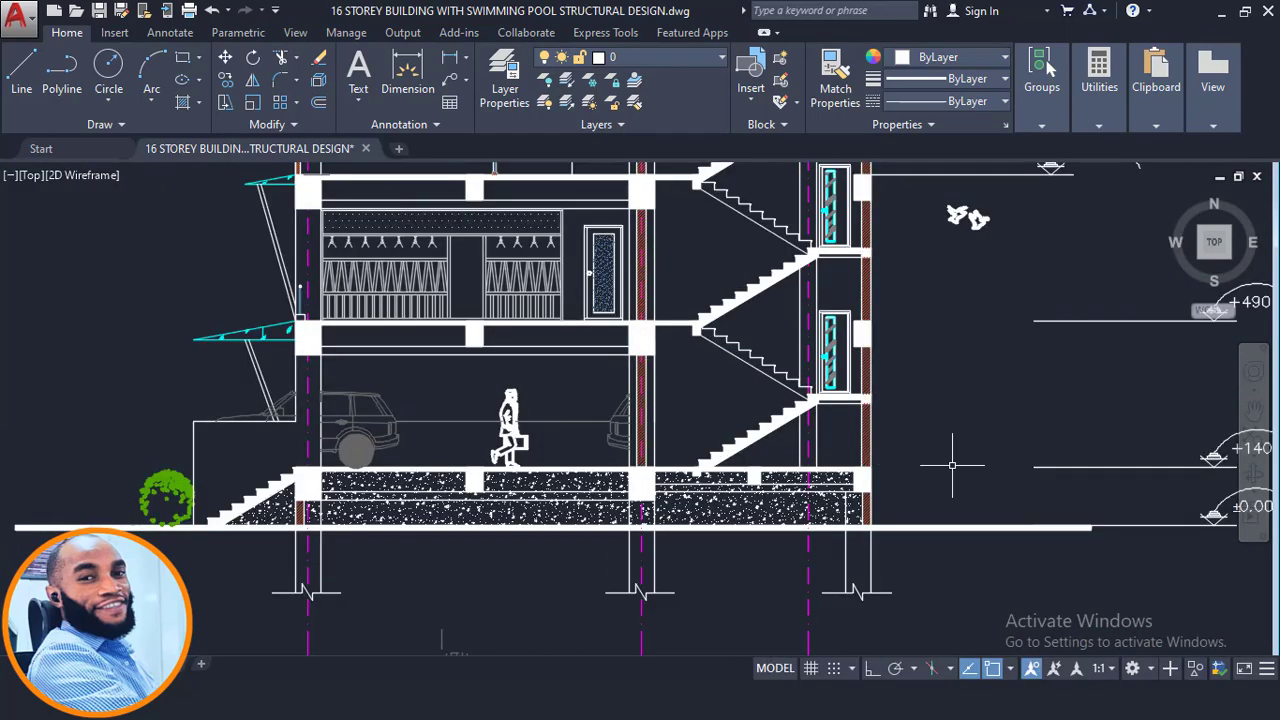
pyautogui.scroll(-1, 797, 440)
pyautogui.moveTo(796, 440); pyautogui.dragTo(748, 460, button='middle')
pyautogui.scroll(2, 748, 460)
pyautogui.moveTo(1008, 437); pyautogui.dragTo(579, 493, button='middle')
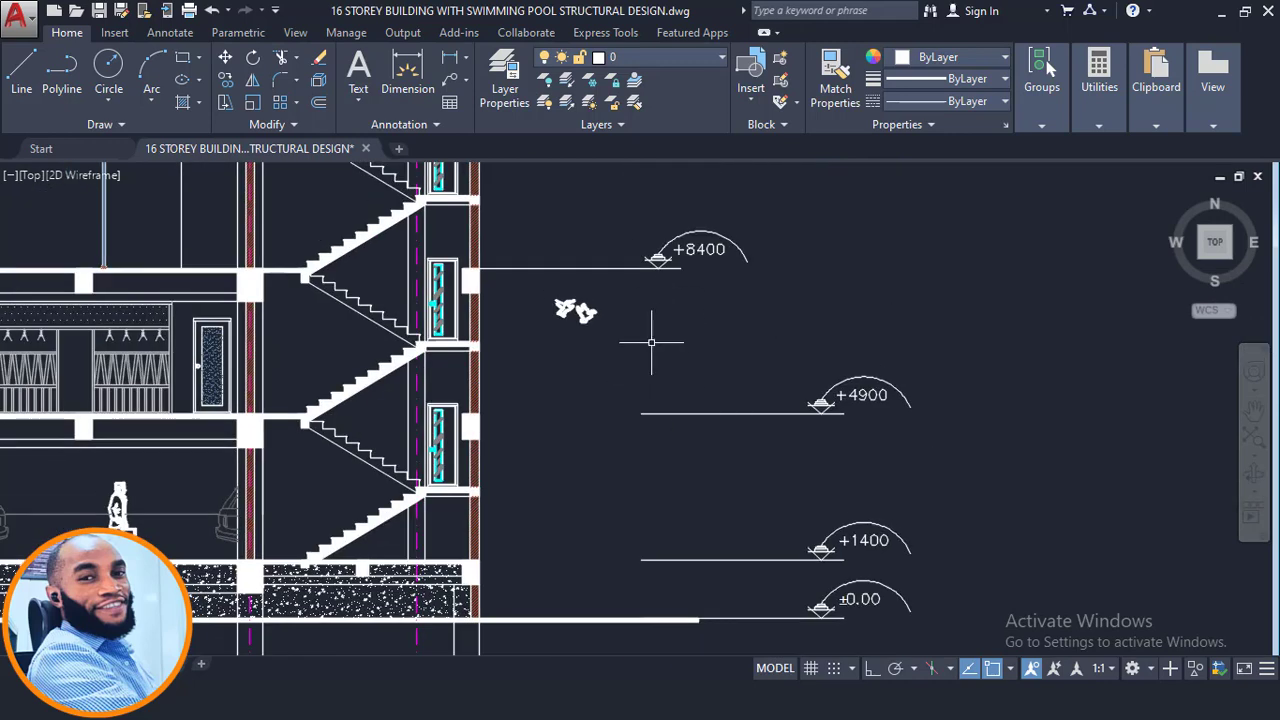
pyautogui.scroll(-2, 682, 300)
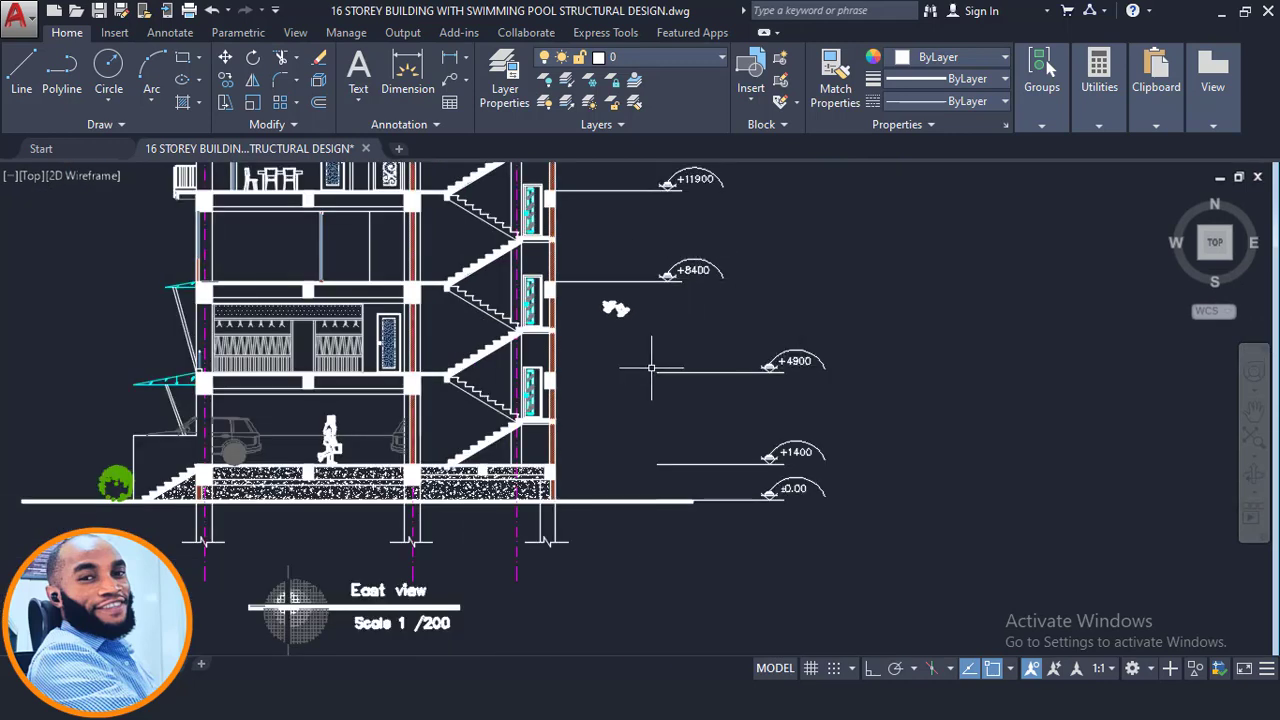
pyautogui.moveTo(650, 372); pyautogui.dragTo(688, 366, button='middle')
# - Set the 1st storey bottom level to 1400 mm, matching the +1400 level on the east view
pyautogui.scroll(4, 700, 480)
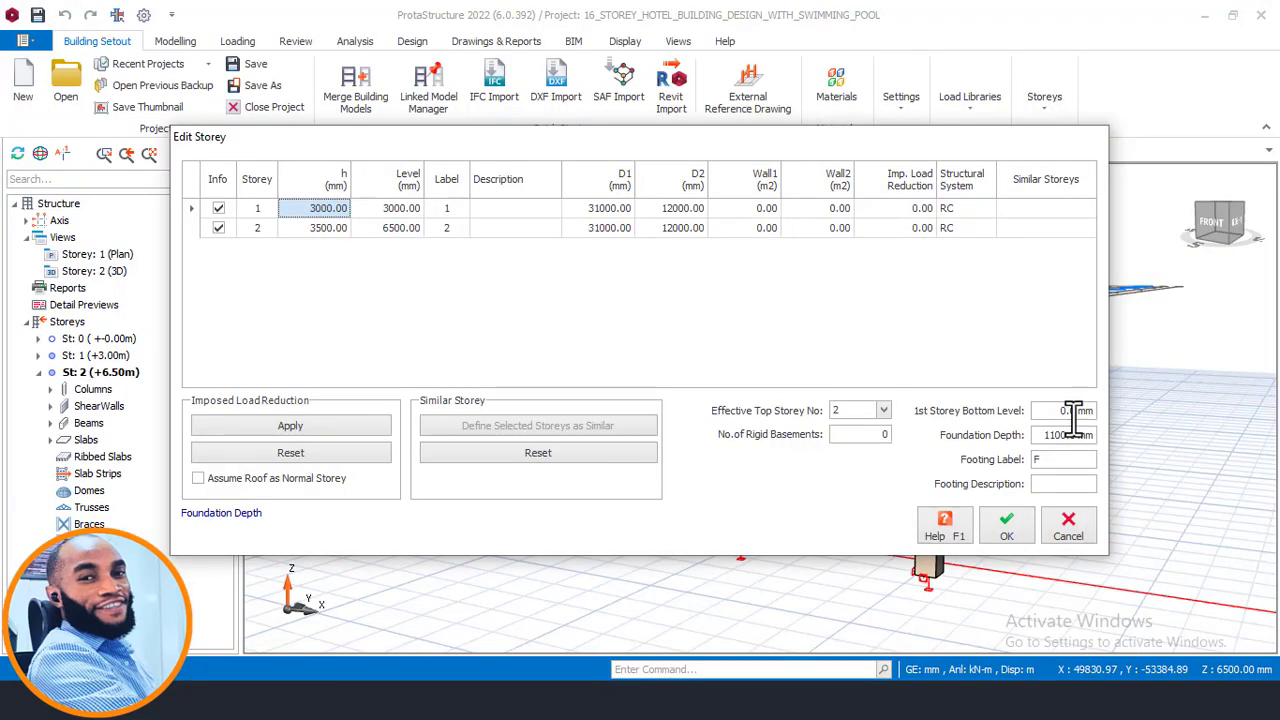
pyautogui.moveTo(1058, 410); pyautogui.dragTo(1114, 417)
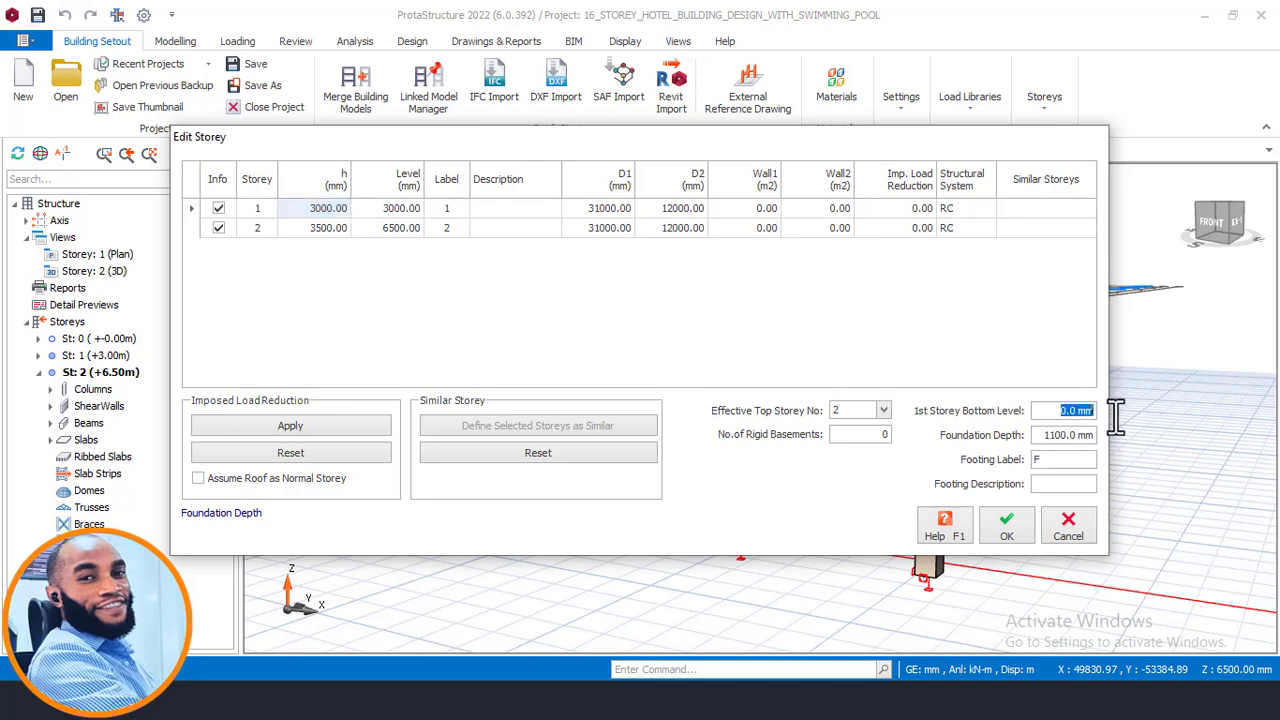
pyautogui.write('1000')
pyautogui.moveTo(1044, 412); pyautogui.dragTo(1094, 420)
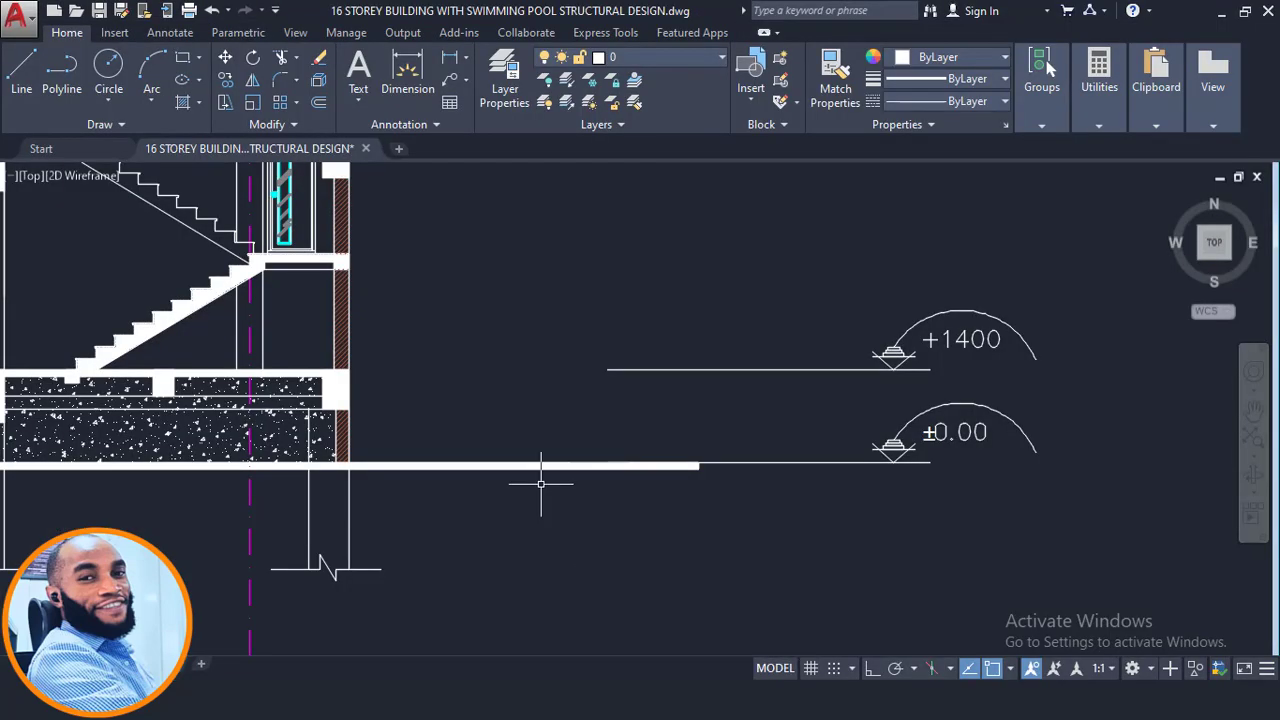
pyautogui.scroll(-2, 912, 345)
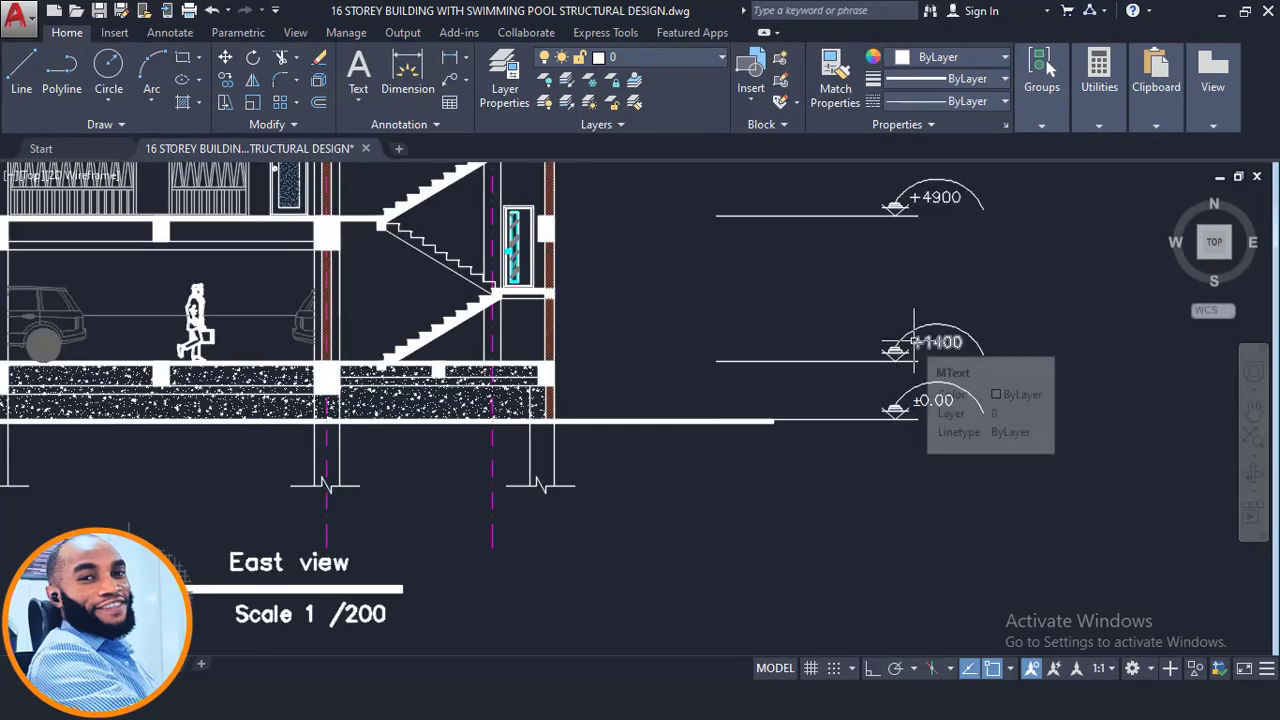
pyautogui.scroll(2, 878, 410)
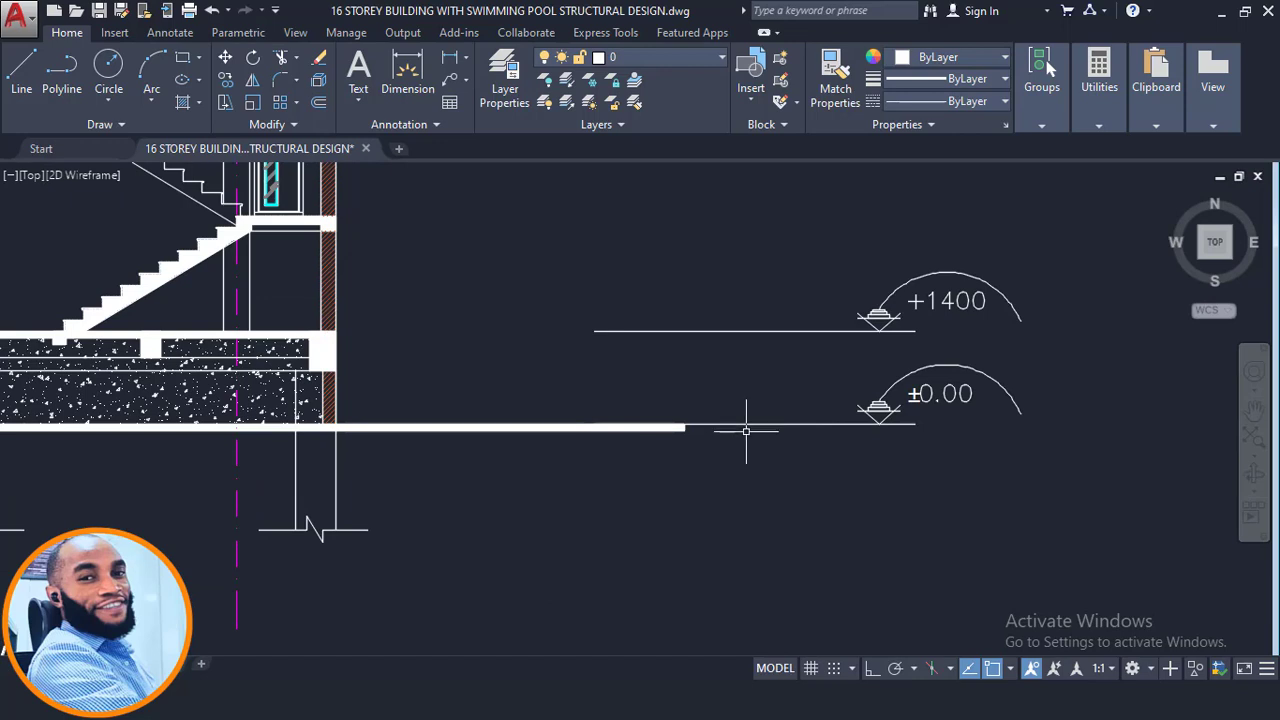
pyautogui.moveTo(794, 431); pyautogui.dragTo(902, 483, button='middle')
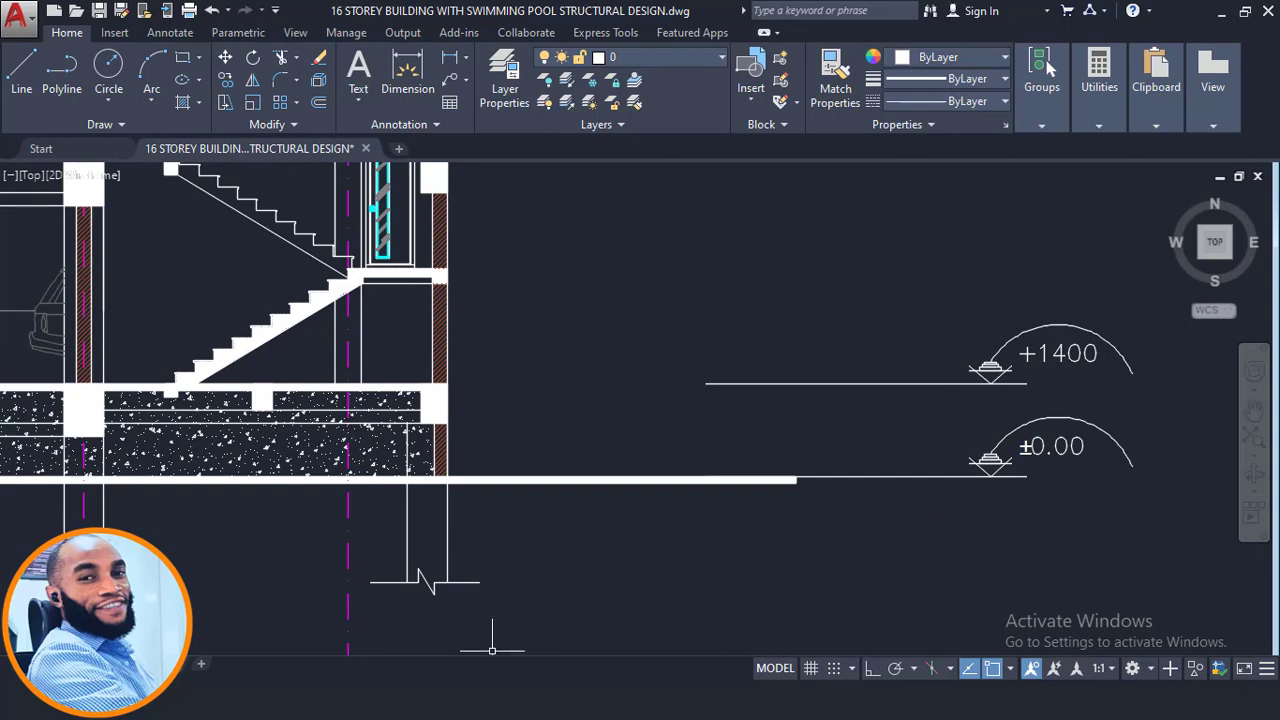
pyautogui.click(506, 700)
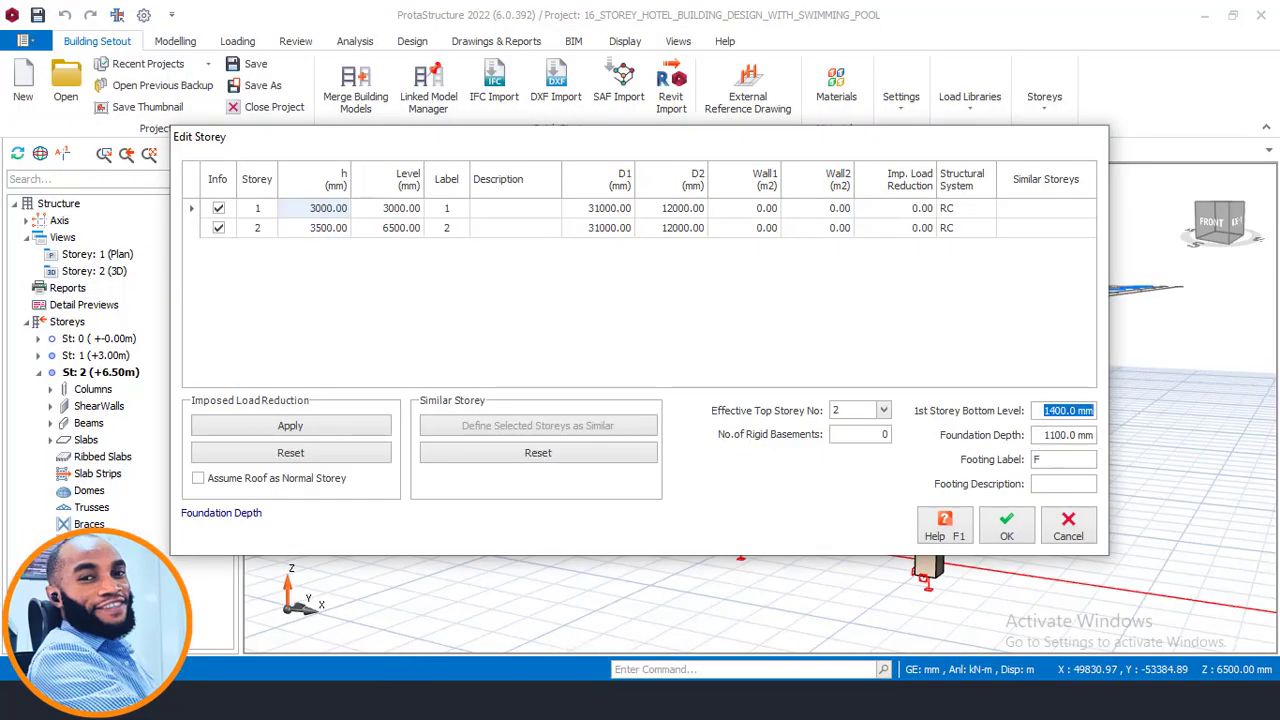
pyautogui.click(382, 700)
# - Set storey 1's height to 3500 mm in the Edit Storey table
pyautogui.scroll(-3, 965, 372)
pyautogui.scroll(2, 965, 372)
pyautogui.click(308, 208)
pyautogui.click(301, 209)
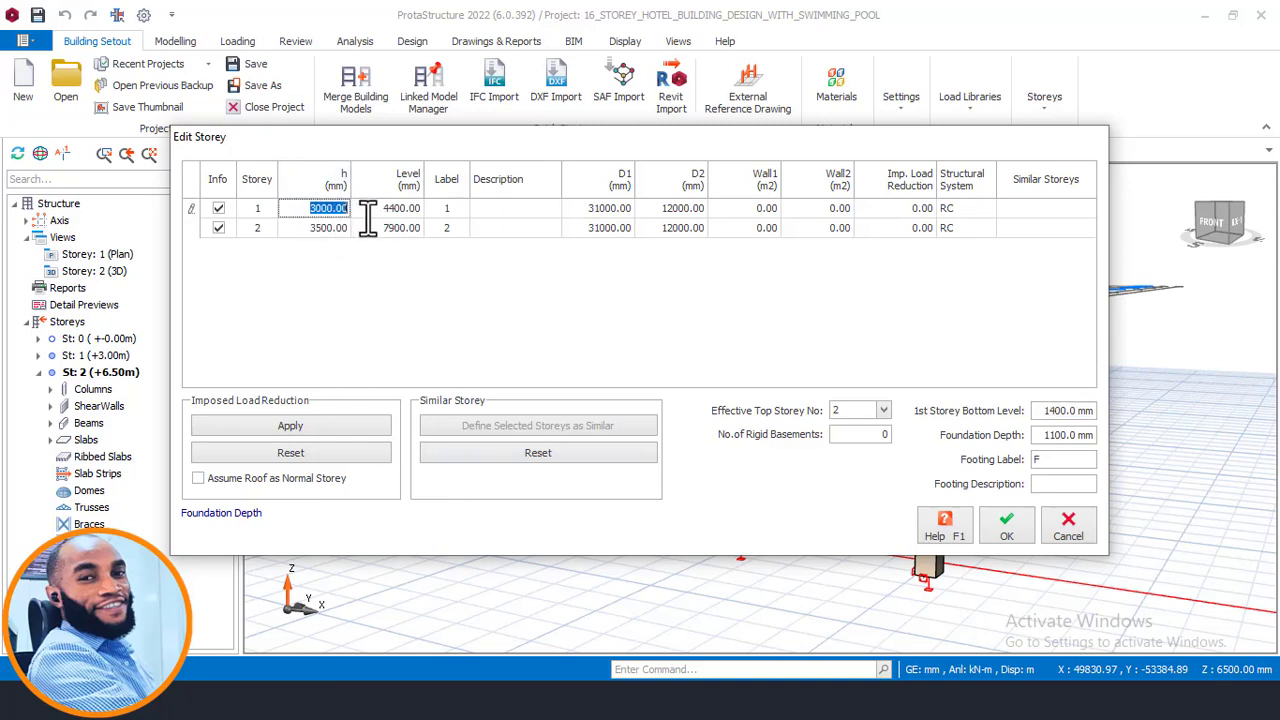
pyautogui.write('350')
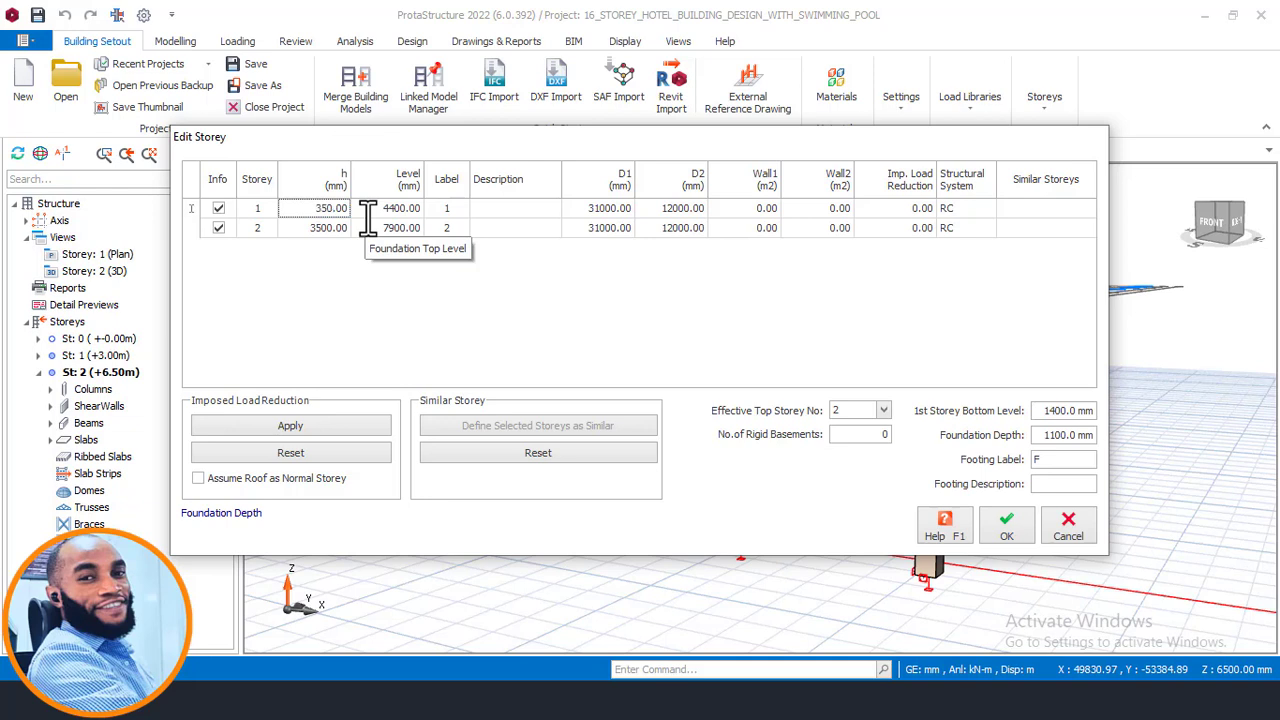
pyautogui.write('0')
pyautogui.click(324, 230)
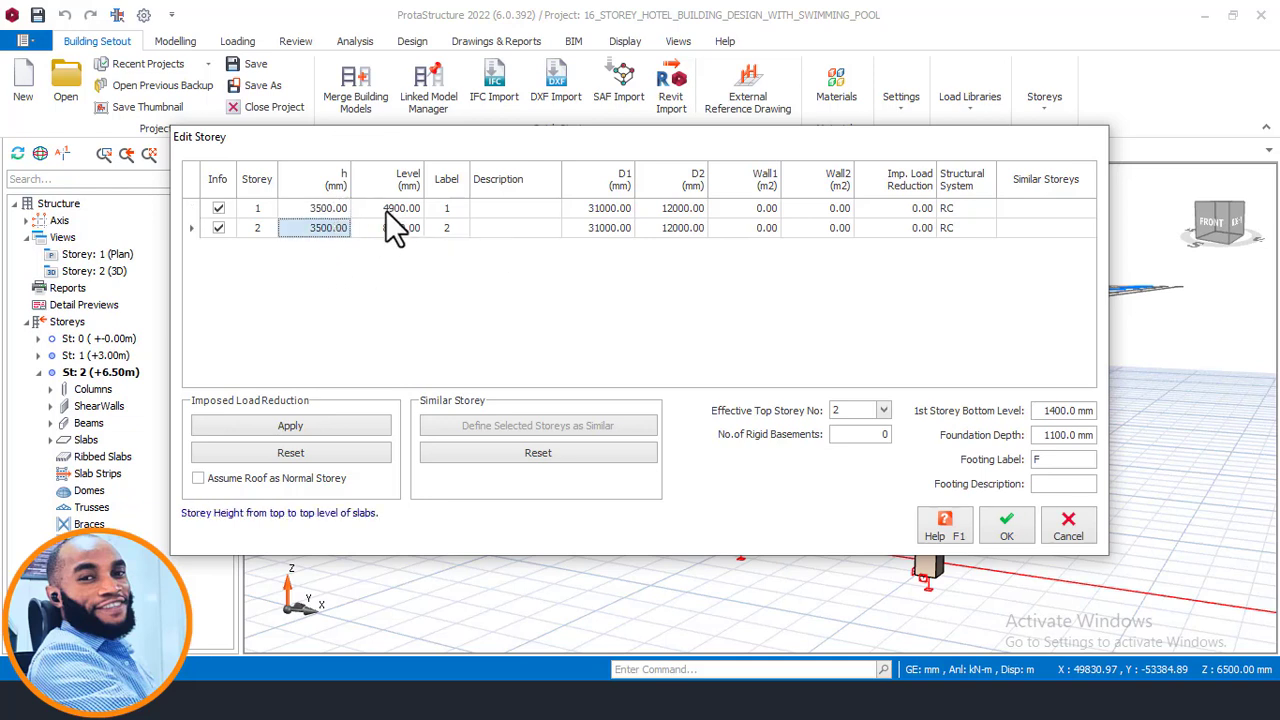
# - Compare the storey levels with the +4900 and +8400 marks on the east view and confirm the Edit Storey table
pyautogui.moveTo(1046, 410); pyautogui.dragTo(1100, 411)
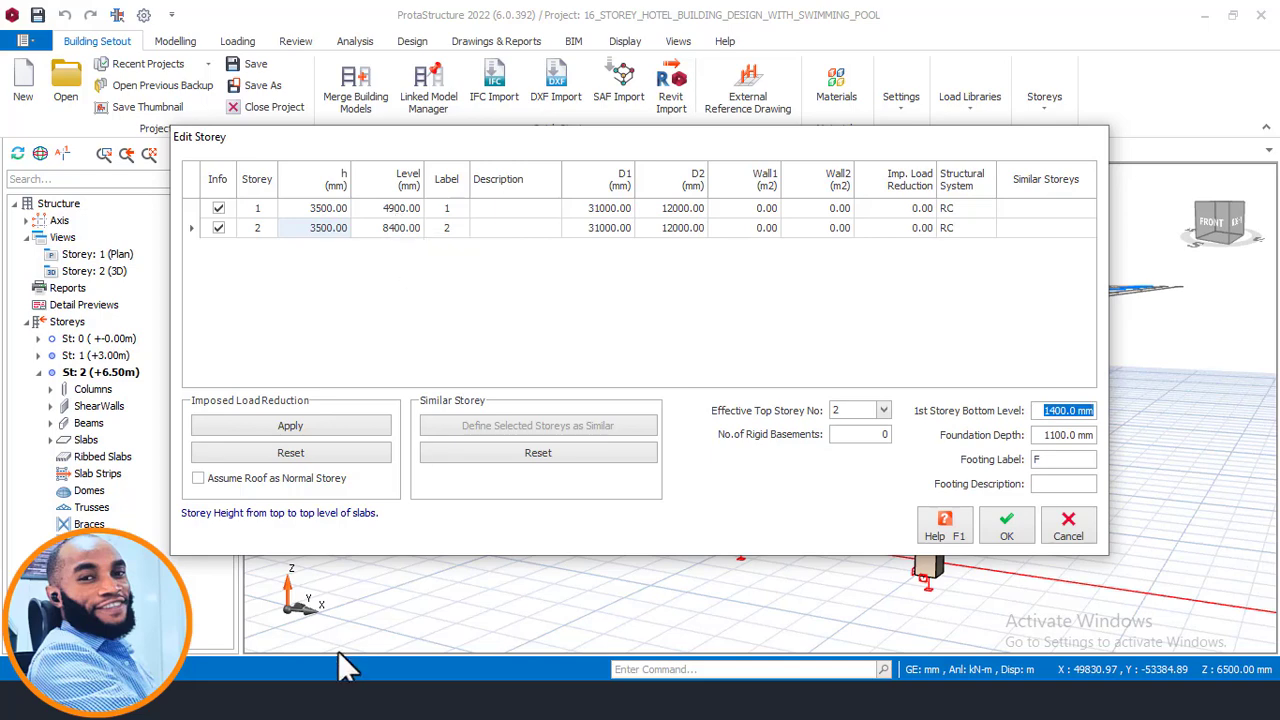
pyautogui.hotkey('alt', 'Tab')
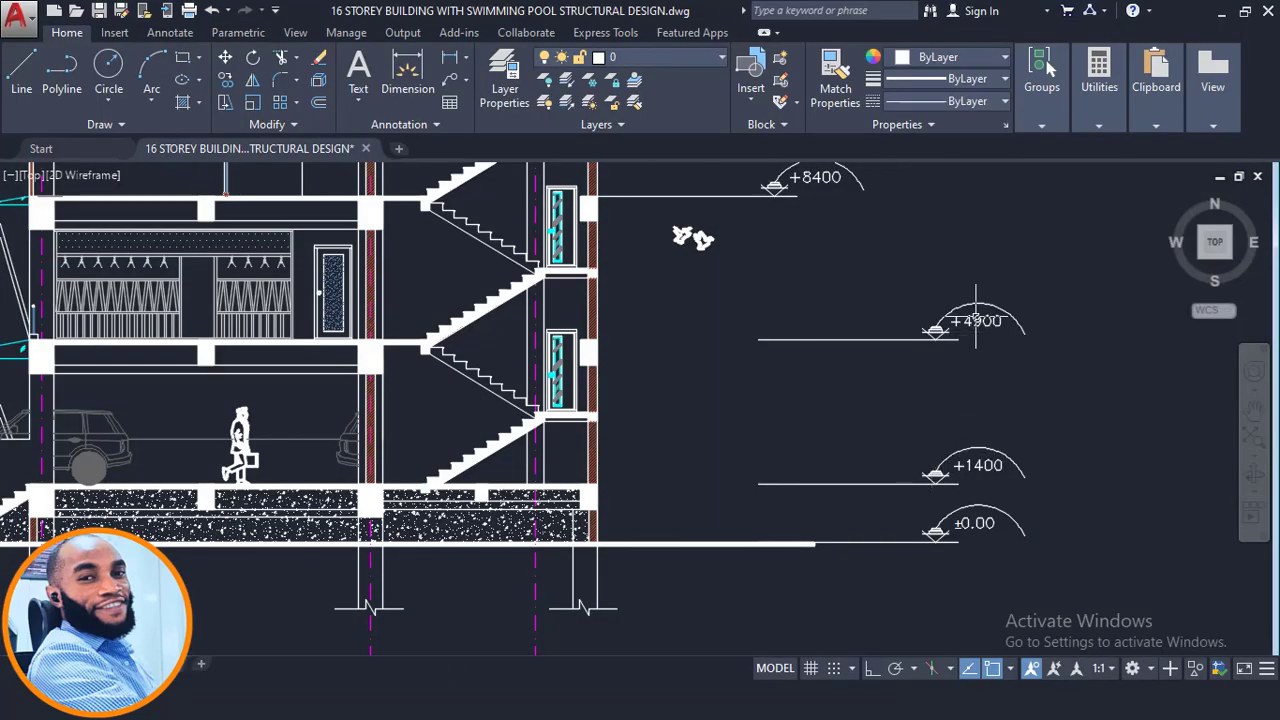
pyautogui.moveTo(976, 320)
pyautogui.mouseDown(button='middle')
pyautogui.moveTo(966, 466)
pyautogui.moveTo(940, 529)
pyautogui.mouseUp(button='middle')
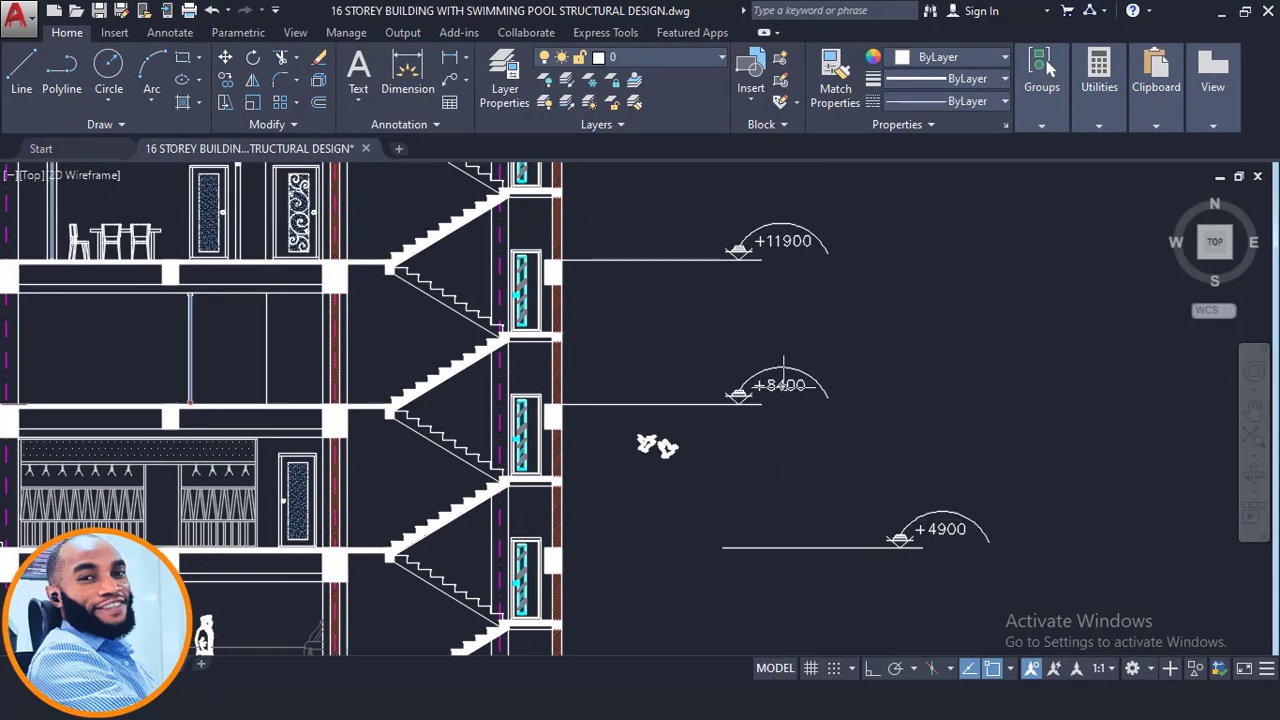
pyautogui.hotkey('alt', 'Tab')
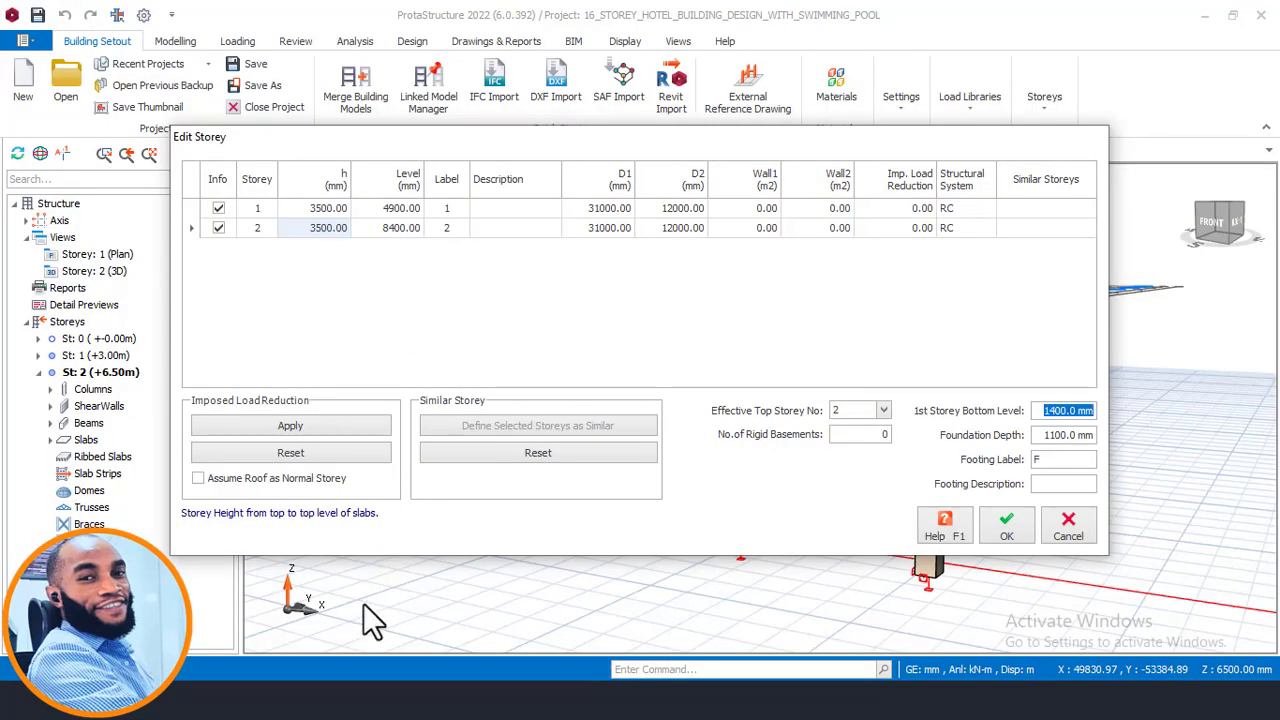
pyautogui.hotkey('alt', 'Tab')
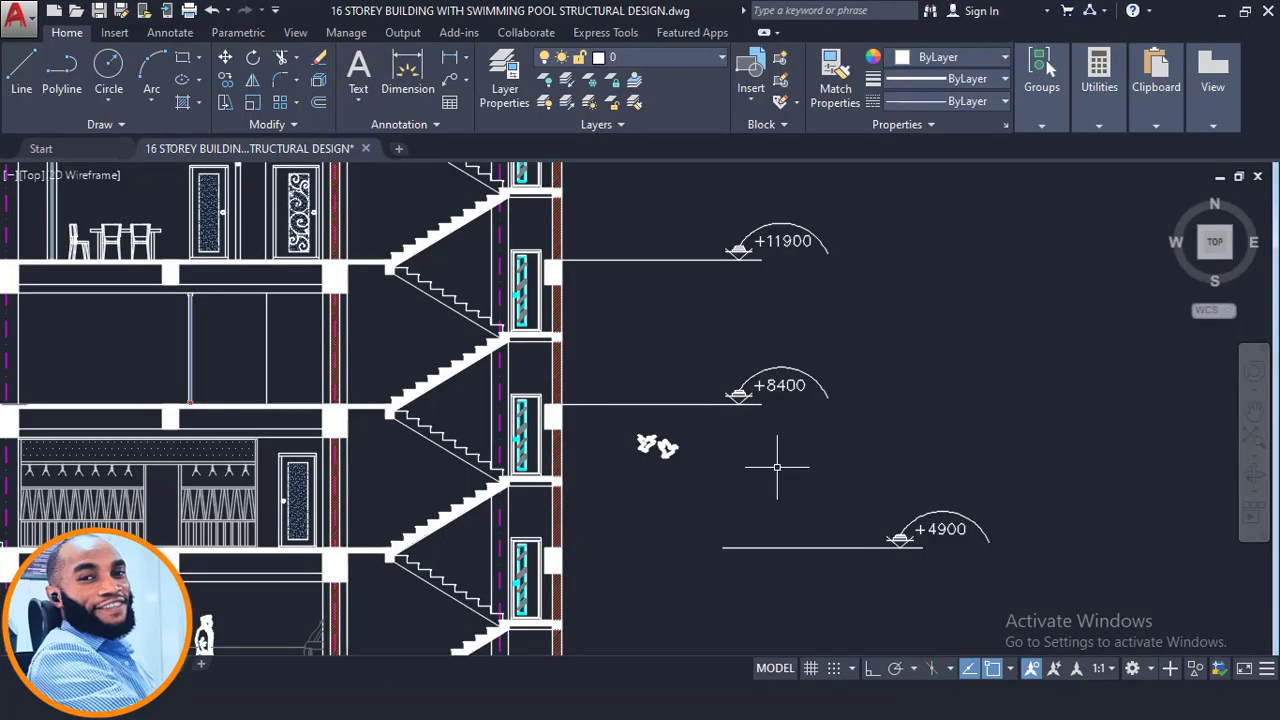
pyautogui.scroll(-2, 806, 436)
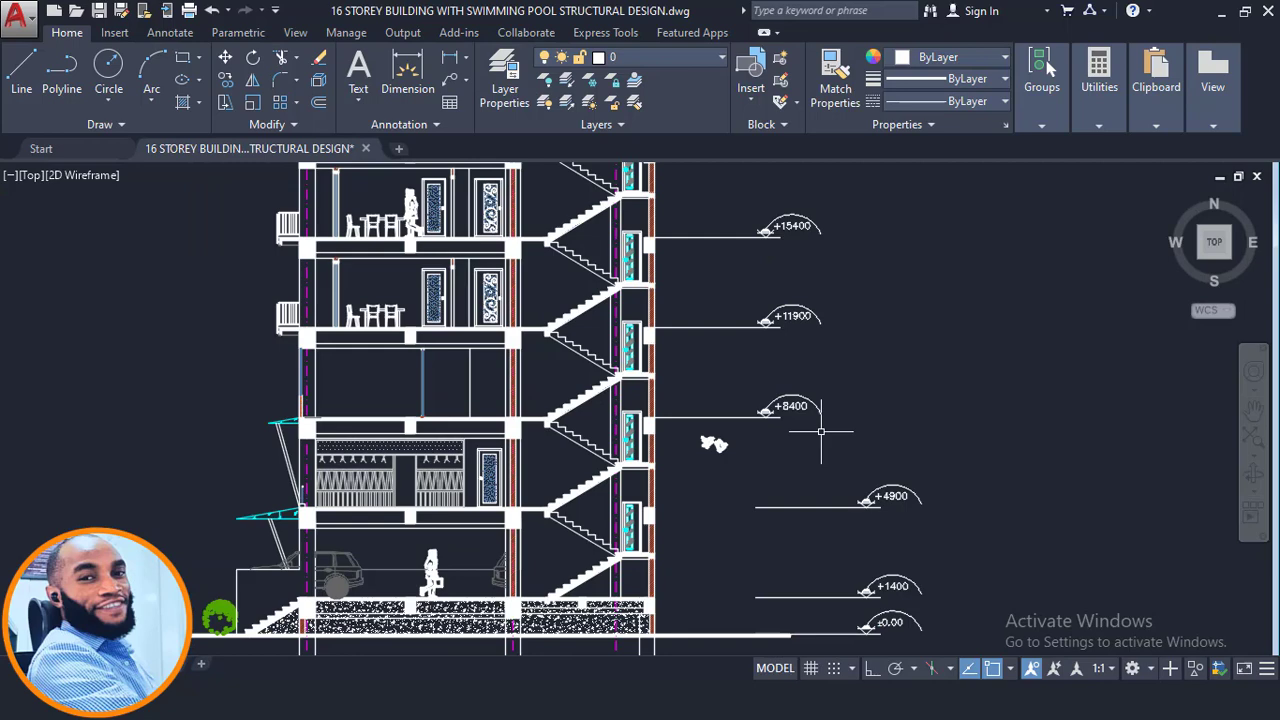
pyautogui.scroll(-2, 820, 432)
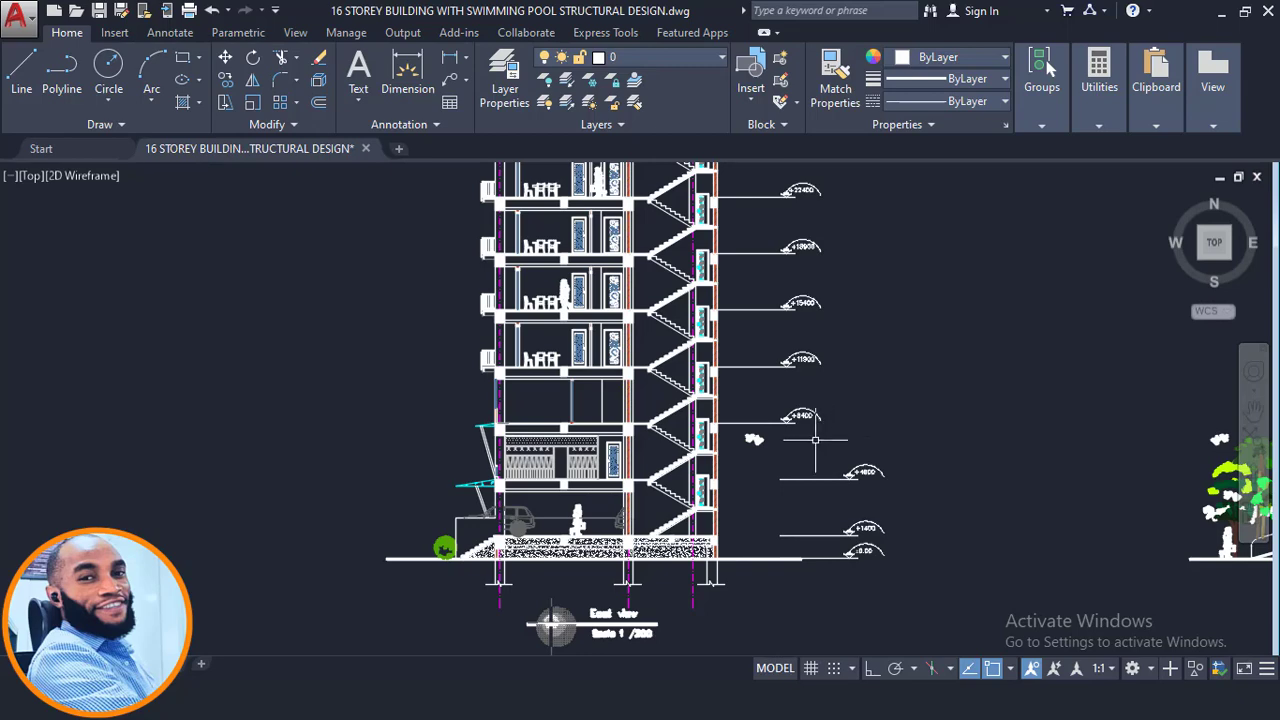
pyautogui.scroll(-3, 815, 439)
pyautogui.moveTo(812, 440); pyautogui.dragTo(738, 522, button='middle')
pyautogui.scroll(-2, 738, 520)
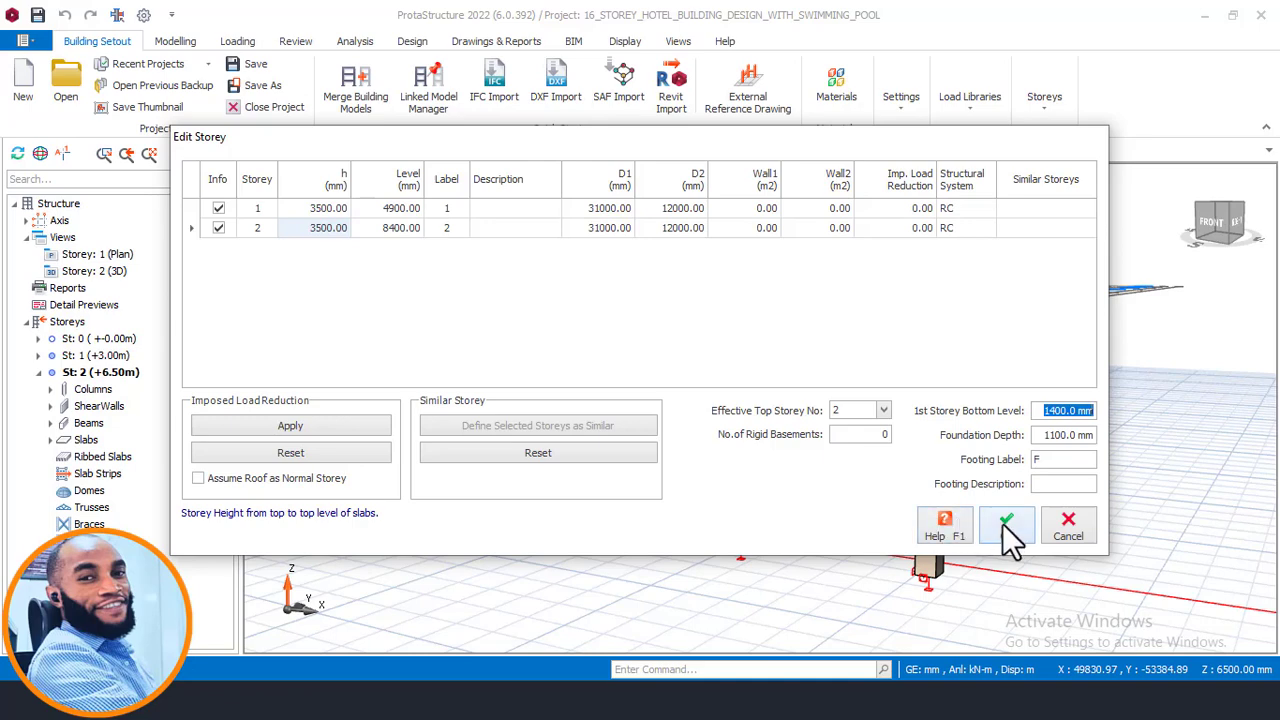
pyautogui.click(1007, 530)
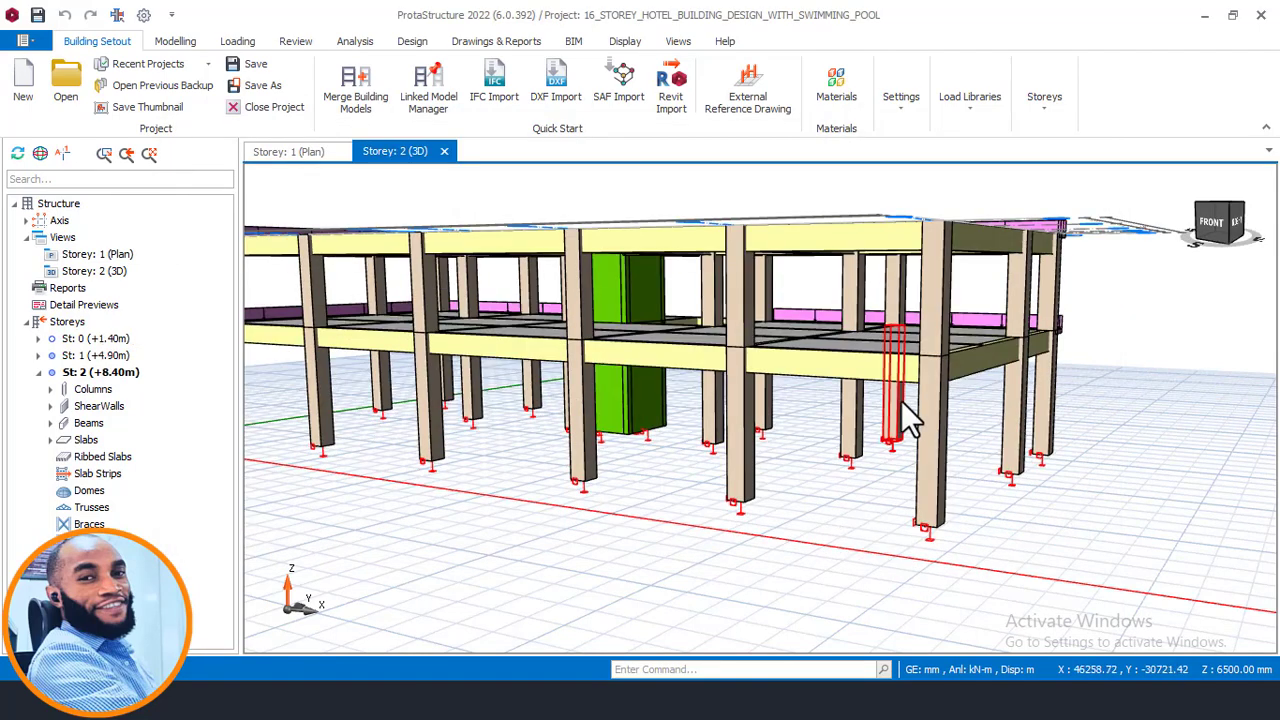
# - Inspect the updated storey 1 and 2 beams and columns in the 3D view
pyautogui.scroll(-2, 898, 394)
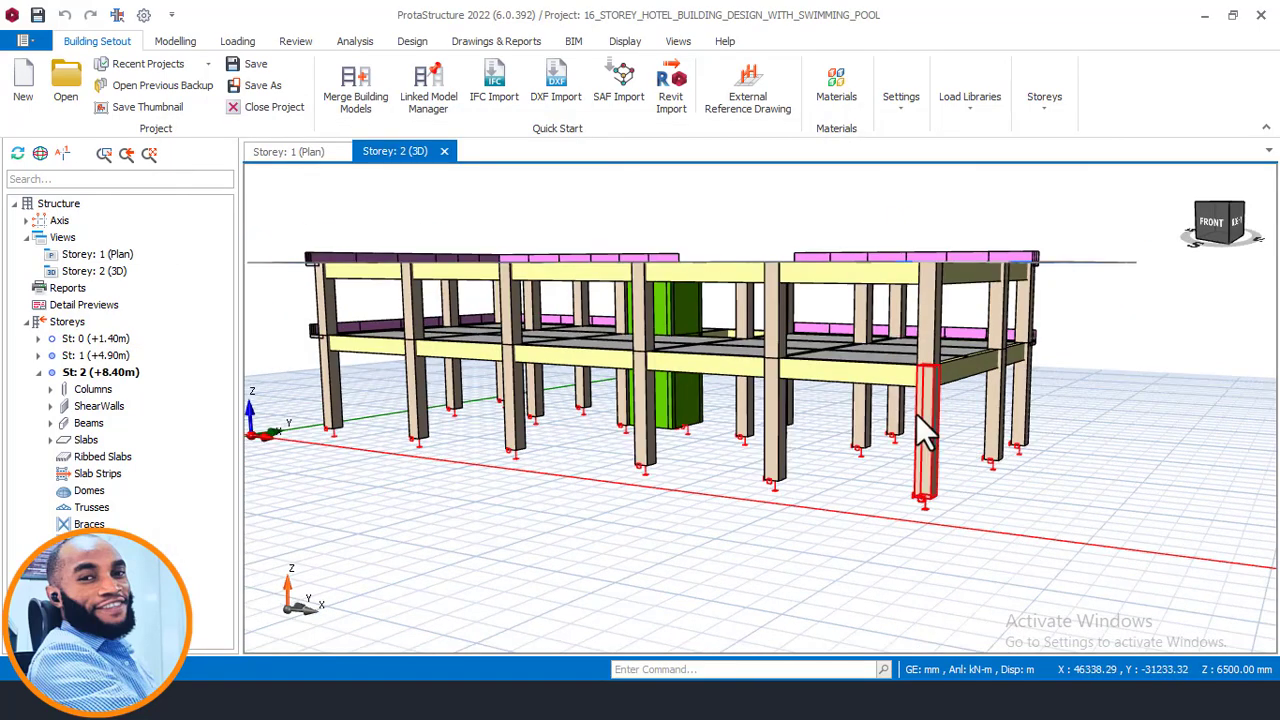
pyautogui.scroll(1, 916, 440)
pyautogui.scroll(-1, 930, 420)
pyautogui.moveTo(948, 415); pyautogui.dragTo(862, 436, button='middle')
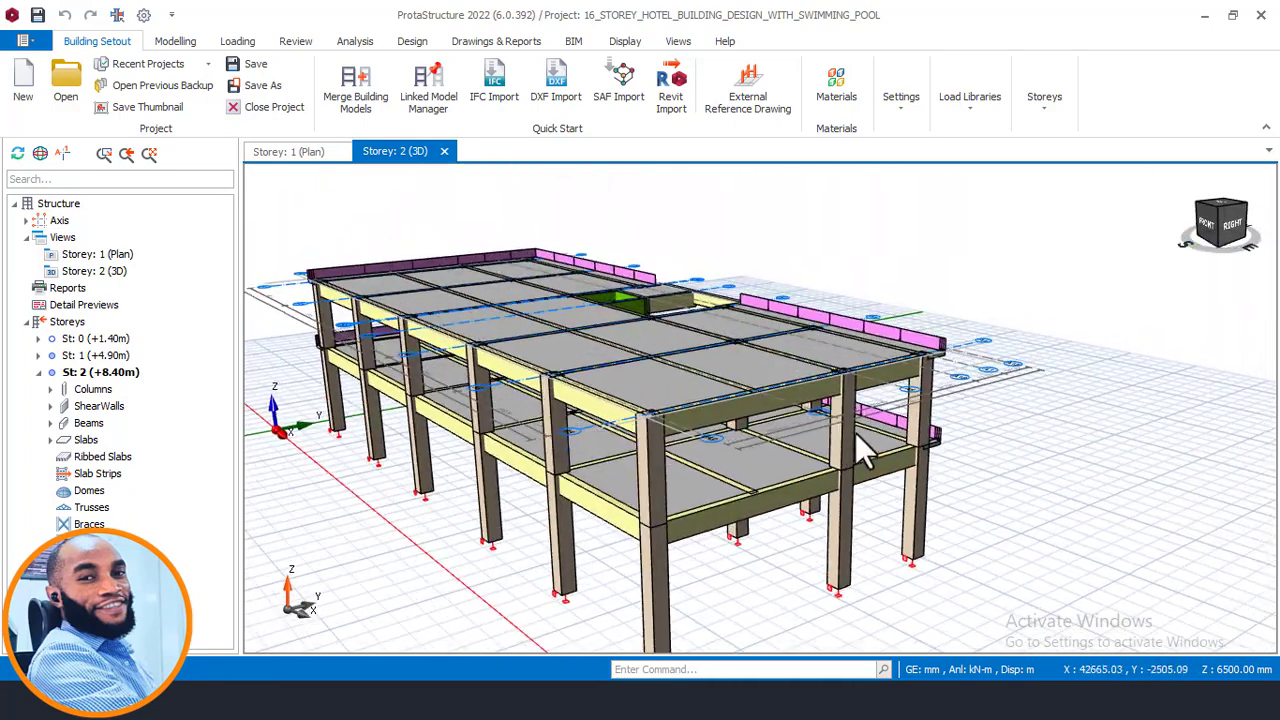
pyautogui.scroll(2, 844, 437)
pyautogui.moveTo(791, 473); pyautogui.dragTo(860, 373, button='middle')
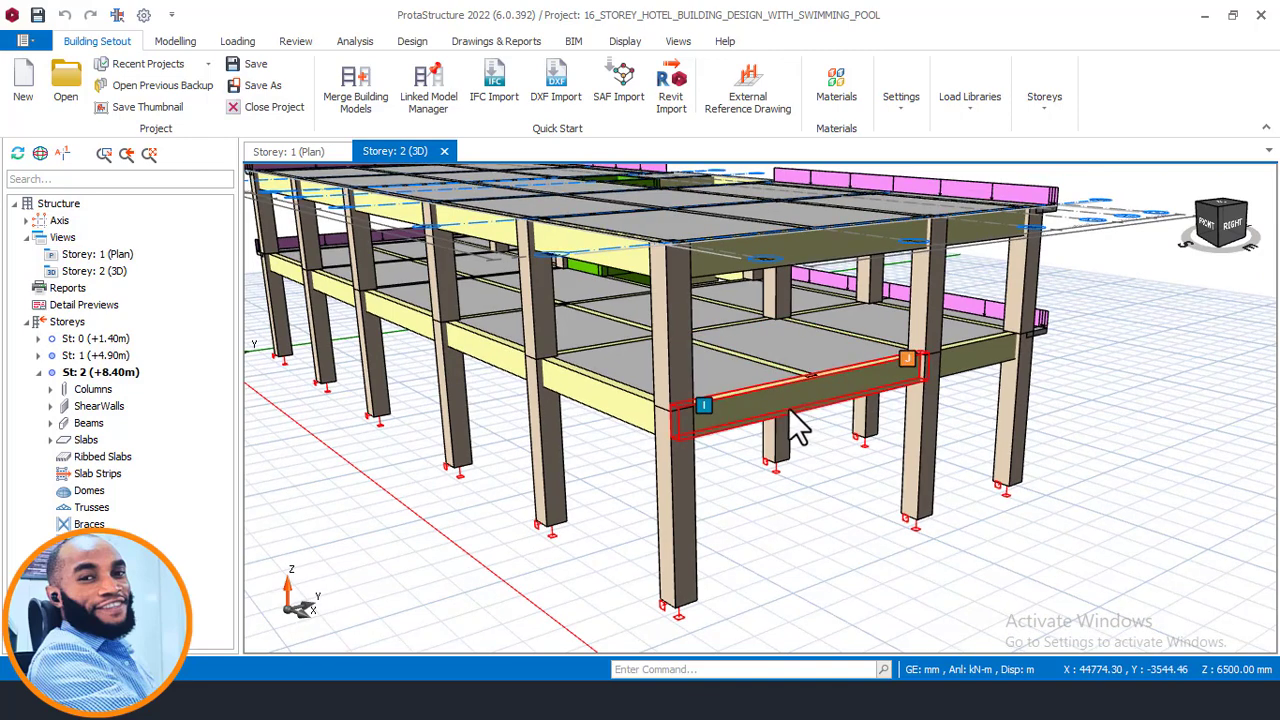
pyautogui.moveTo(803, 403)
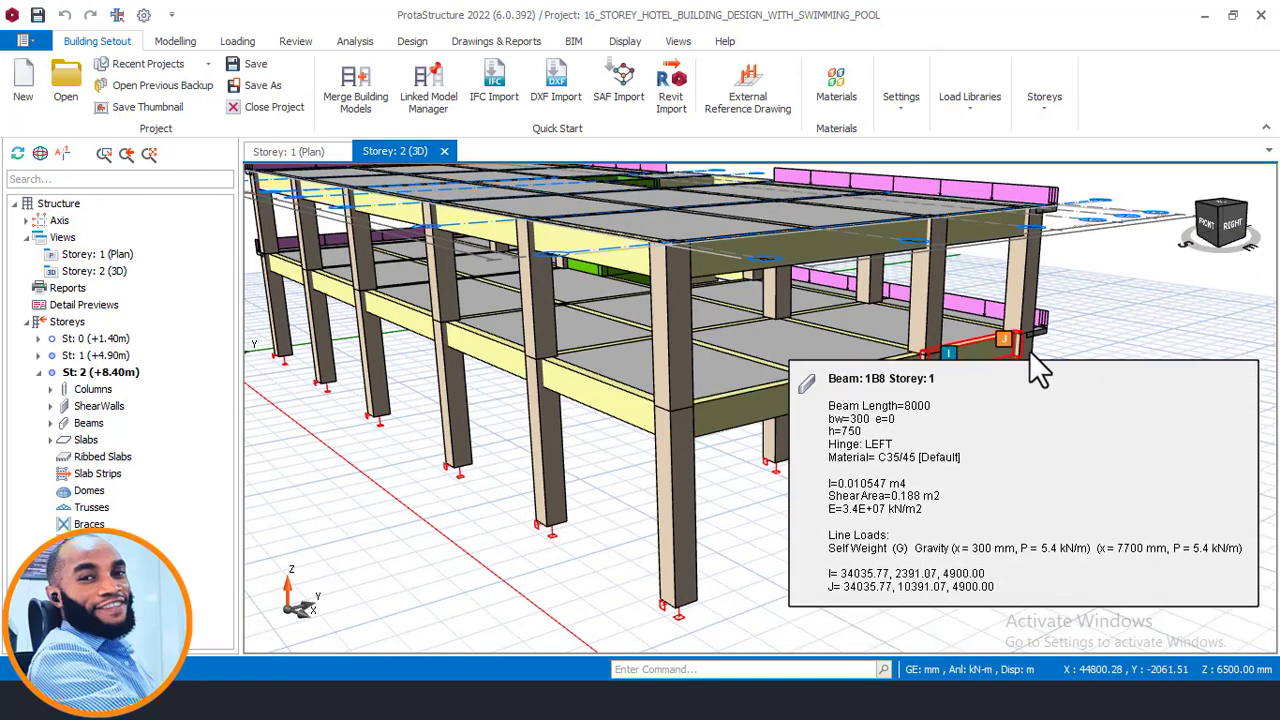
pyautogui.moveTo(793, 357); pyautogui.dragTo(870, 420, button='middle')
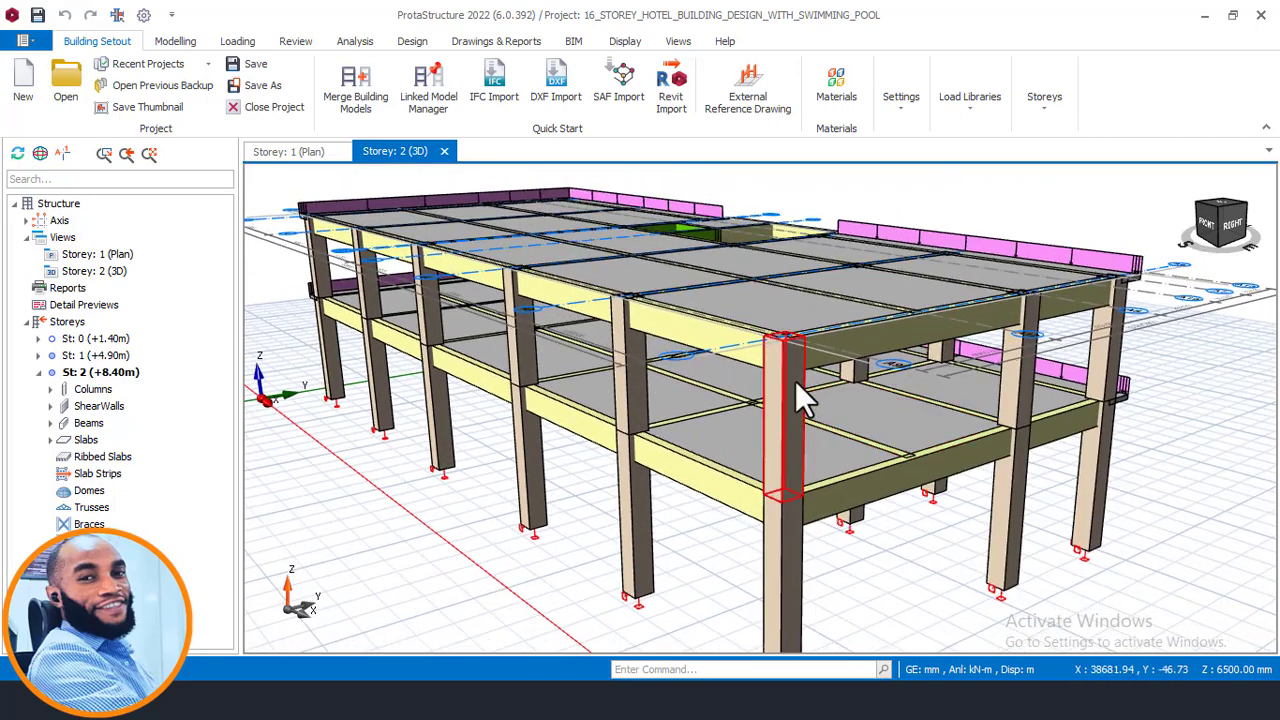
pyautogui.moveTo(797, 384)
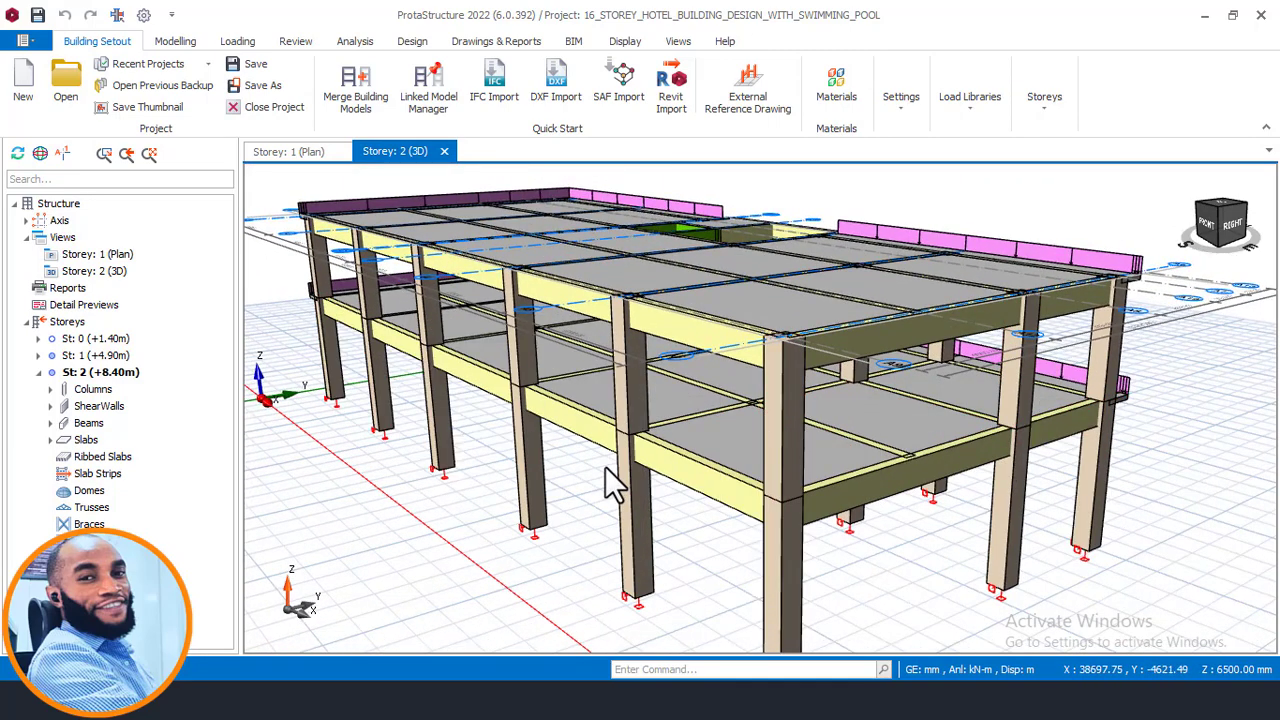
# - Select the storey 1 beam between axes A1 and A2 in the plan and open its Edit Loads command
pyautogui.click(289, 154)
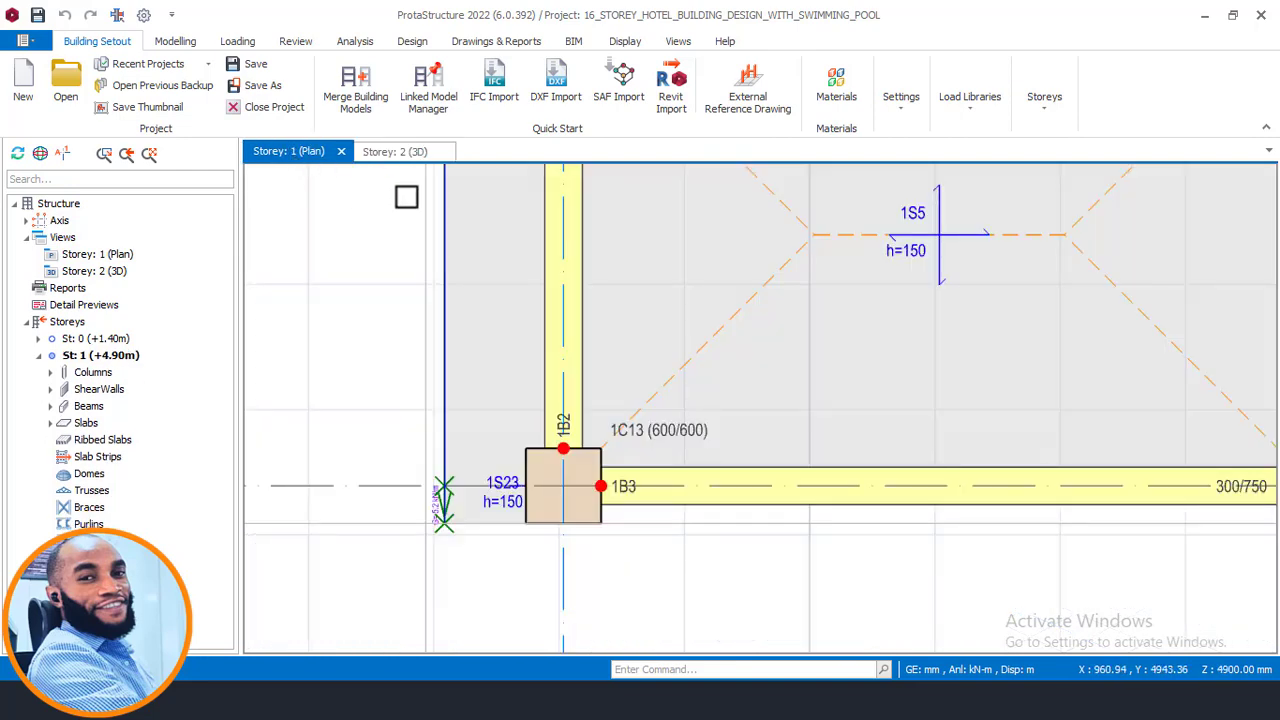
pyautogui.scroll(-2, 406, 297)
pyautogui.moveTo(597, 329); pyautogui.dragTo(449, 383, button='middle')
pyautogui.scroll(-2, 469, 411)
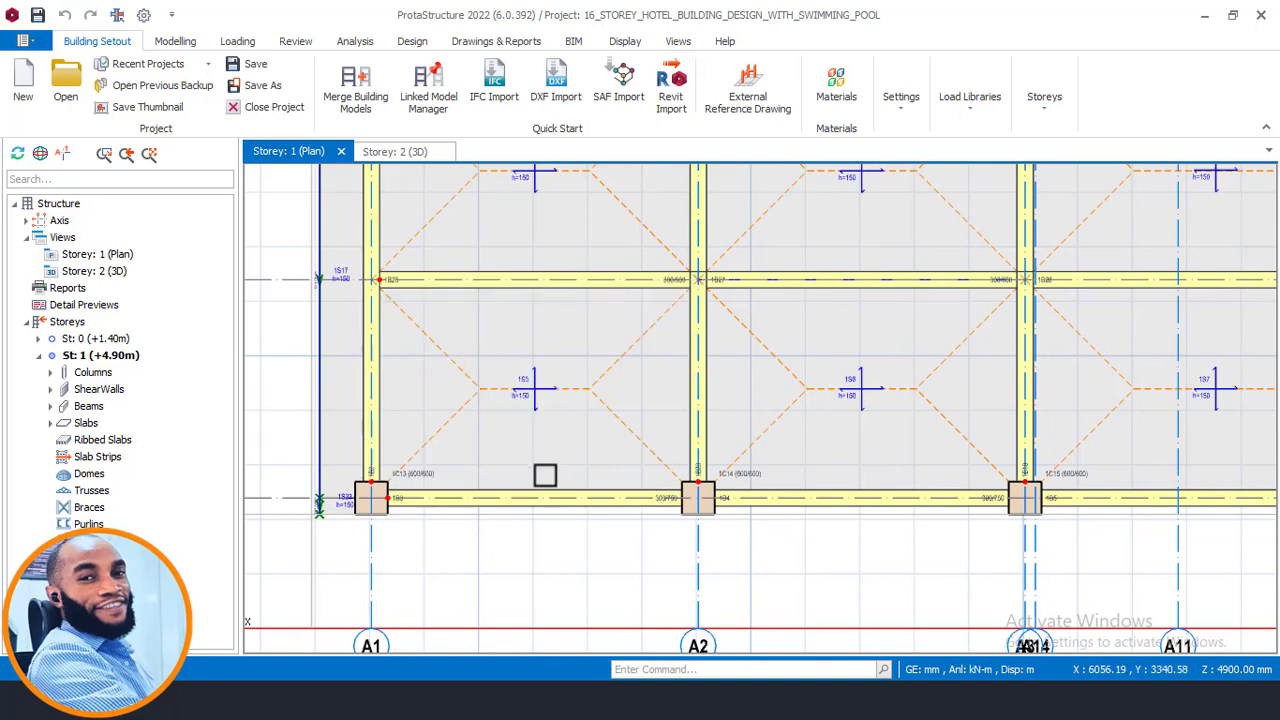
pyautogui.moveTo(489, 499); pyautogui.dragTo(523, 451, button='middle')
pyautogui.click(521, 462)
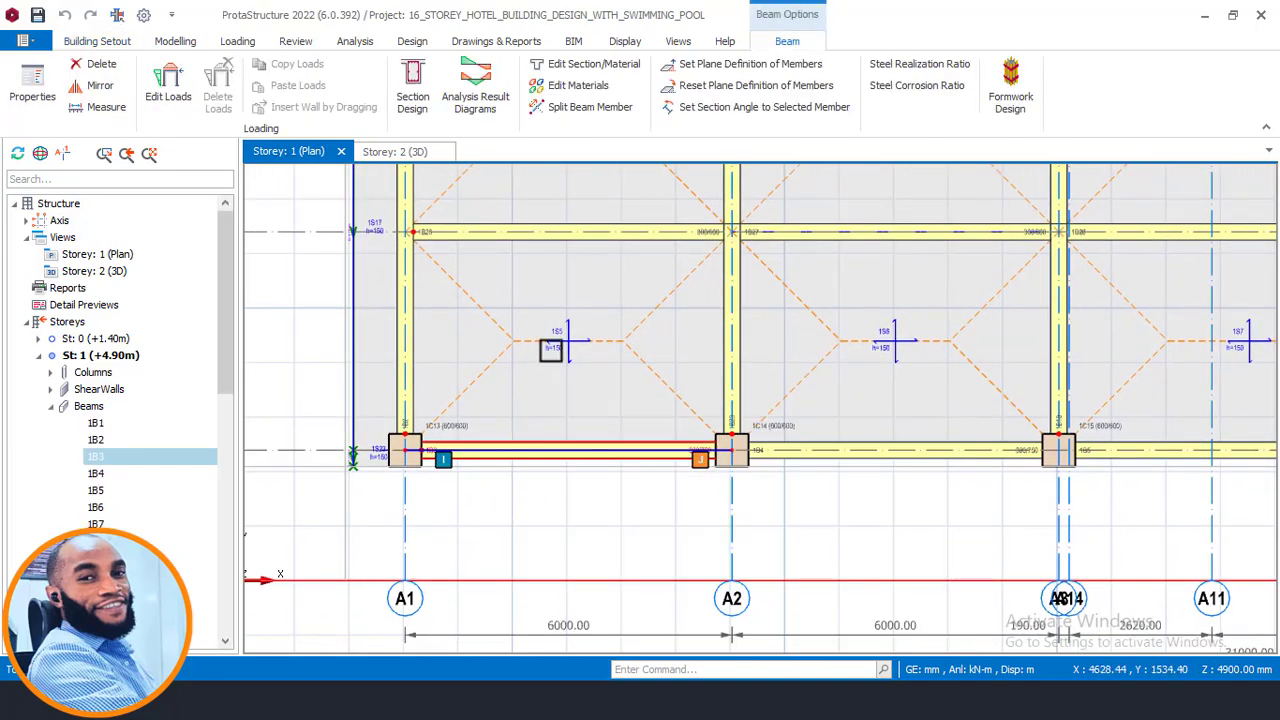
pyautogui.rightClick(550, 322)
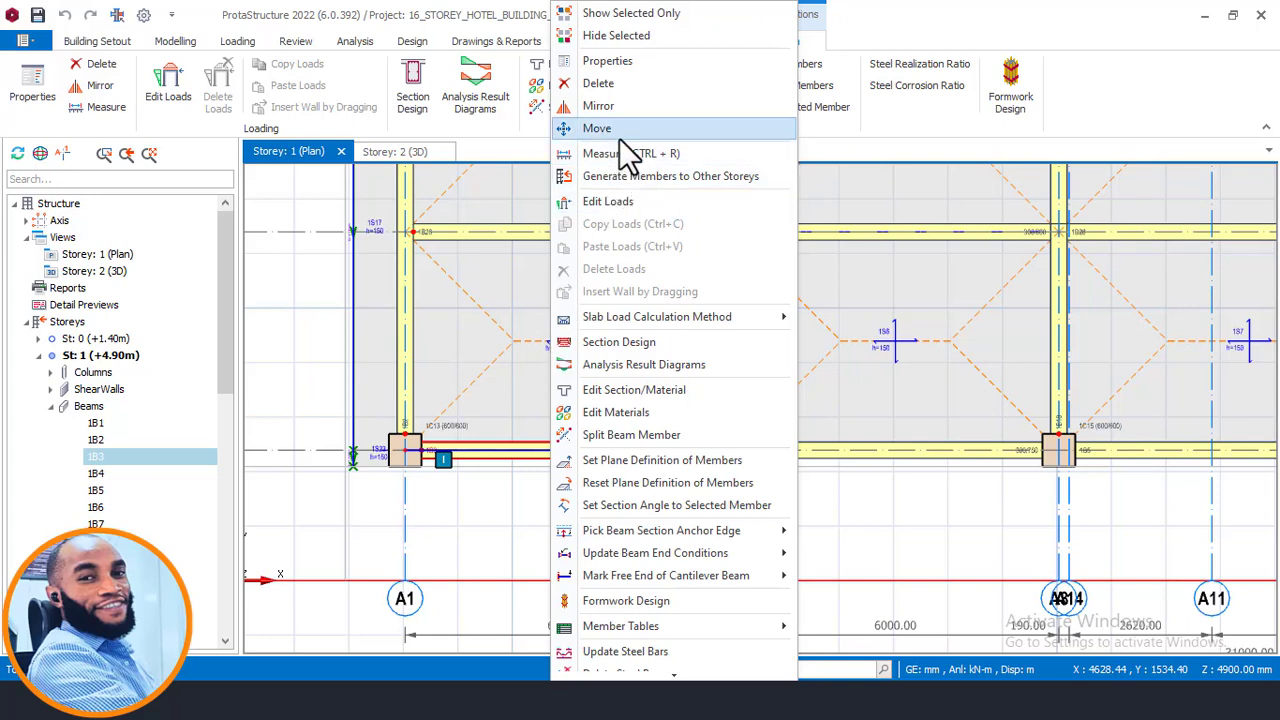
pyautogui.click(622, 203)
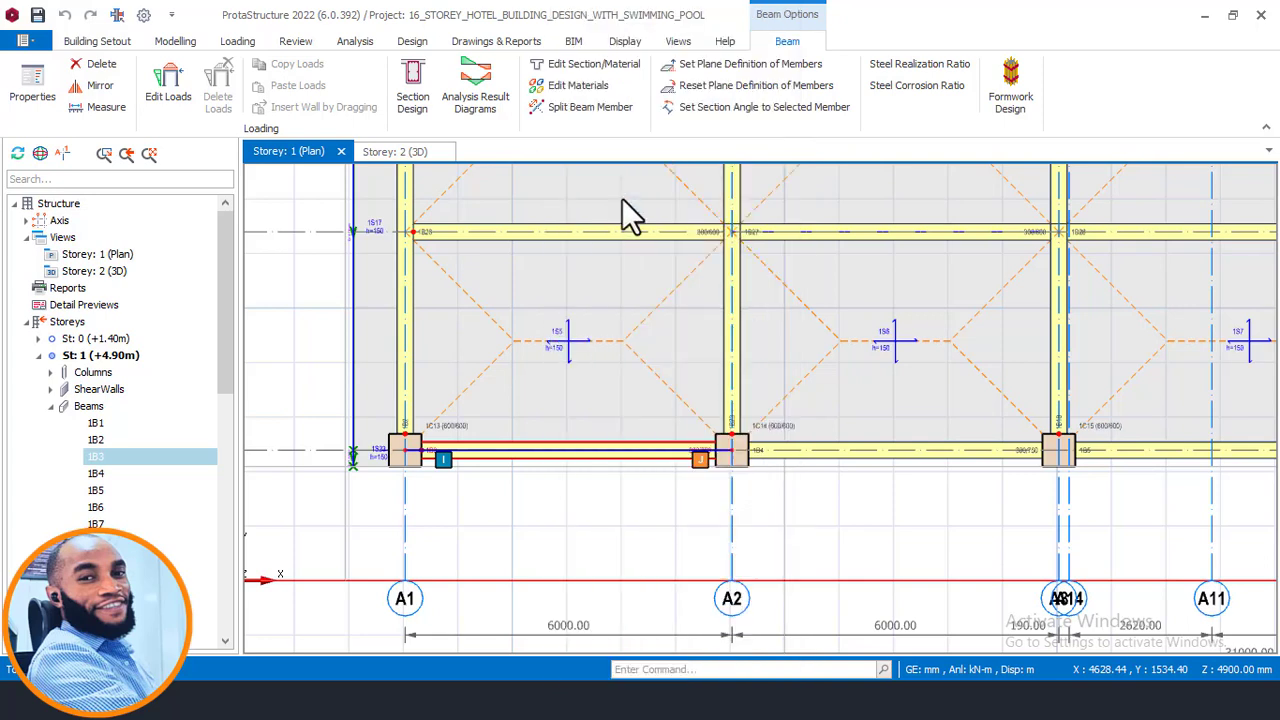
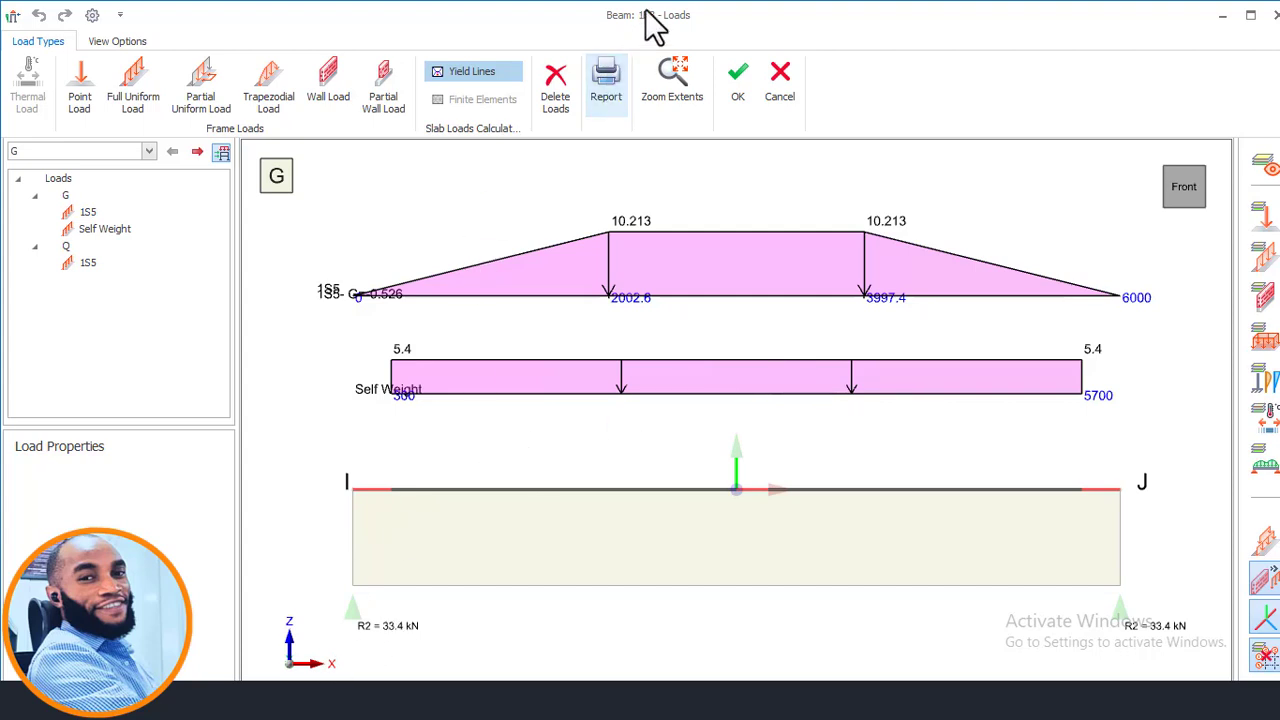
# - Add a wall load along the full length of beam 1B3 in the G load case
pyautogui.moveTo(651, 25); pyautogui.dragTo(484, 116)
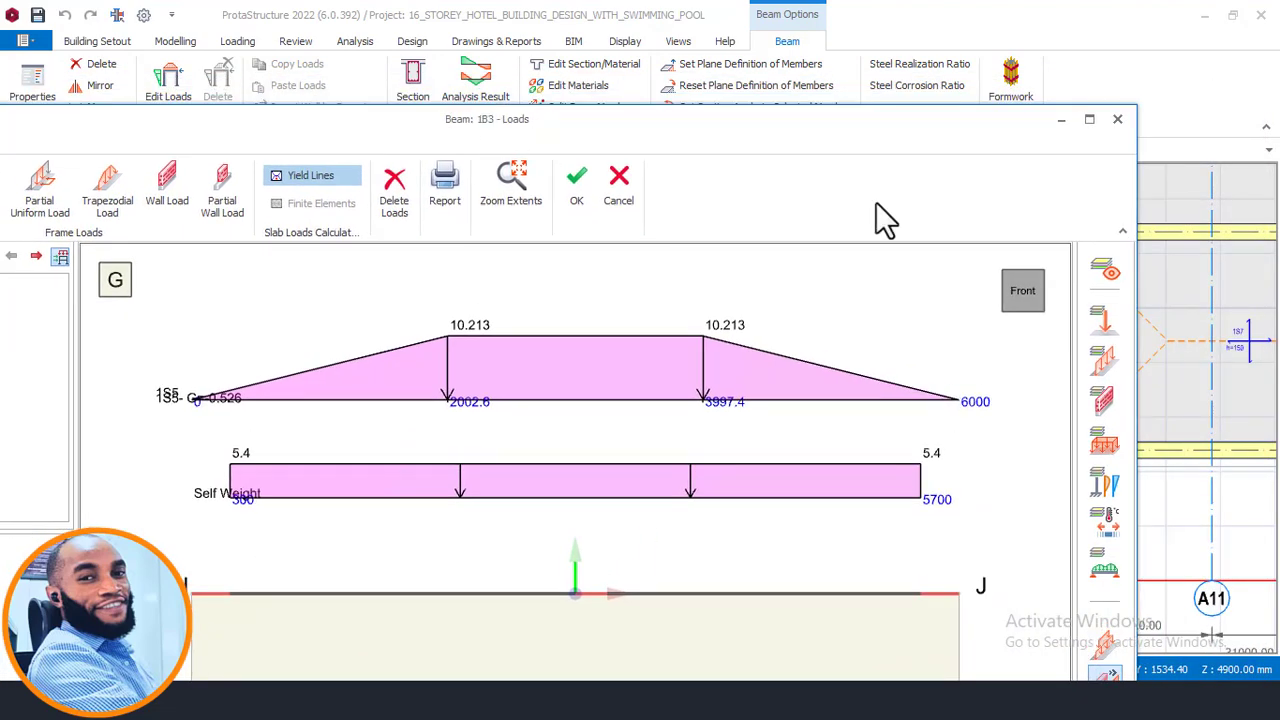
pyautogui.click(1087, 120)
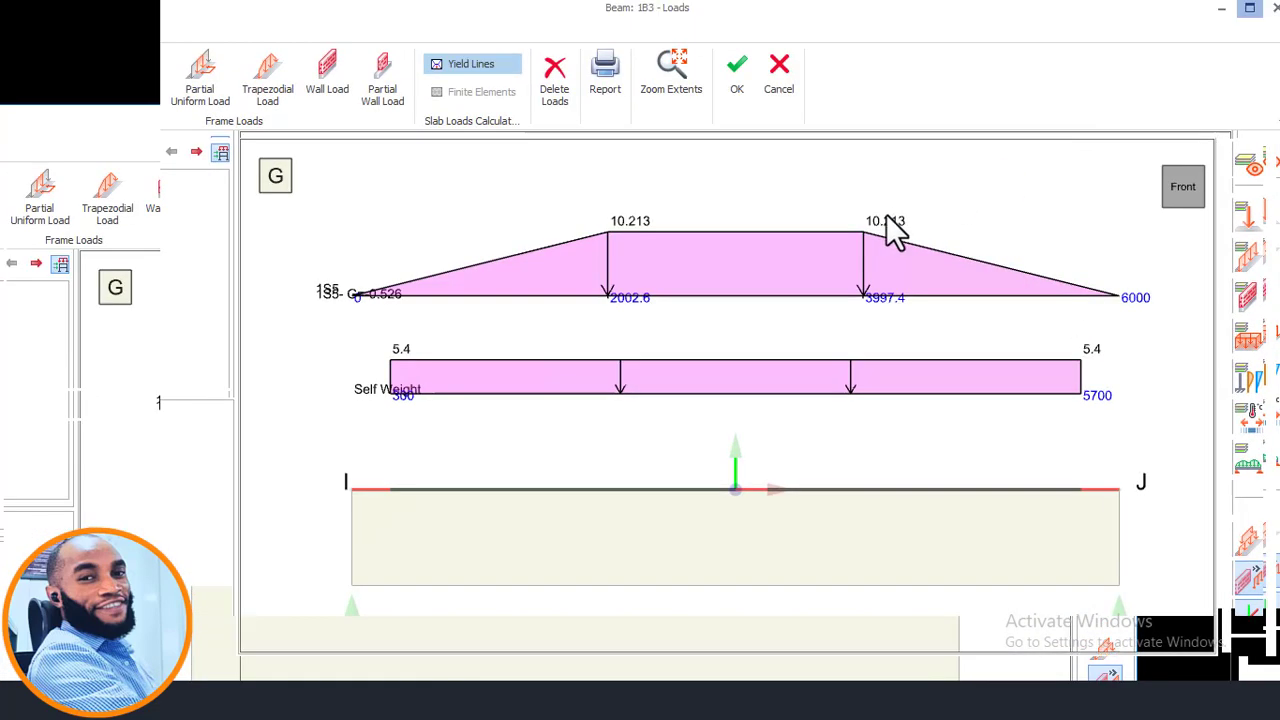
pyautogui.moveTo(631, 29)
pyautogui.mouseDown()
pyautogui.moveTo(626, 69)
pyautogui.moveTo(670, 86)
pyautogui.moveTo(650, 30)
pyautogui.mouseUp()
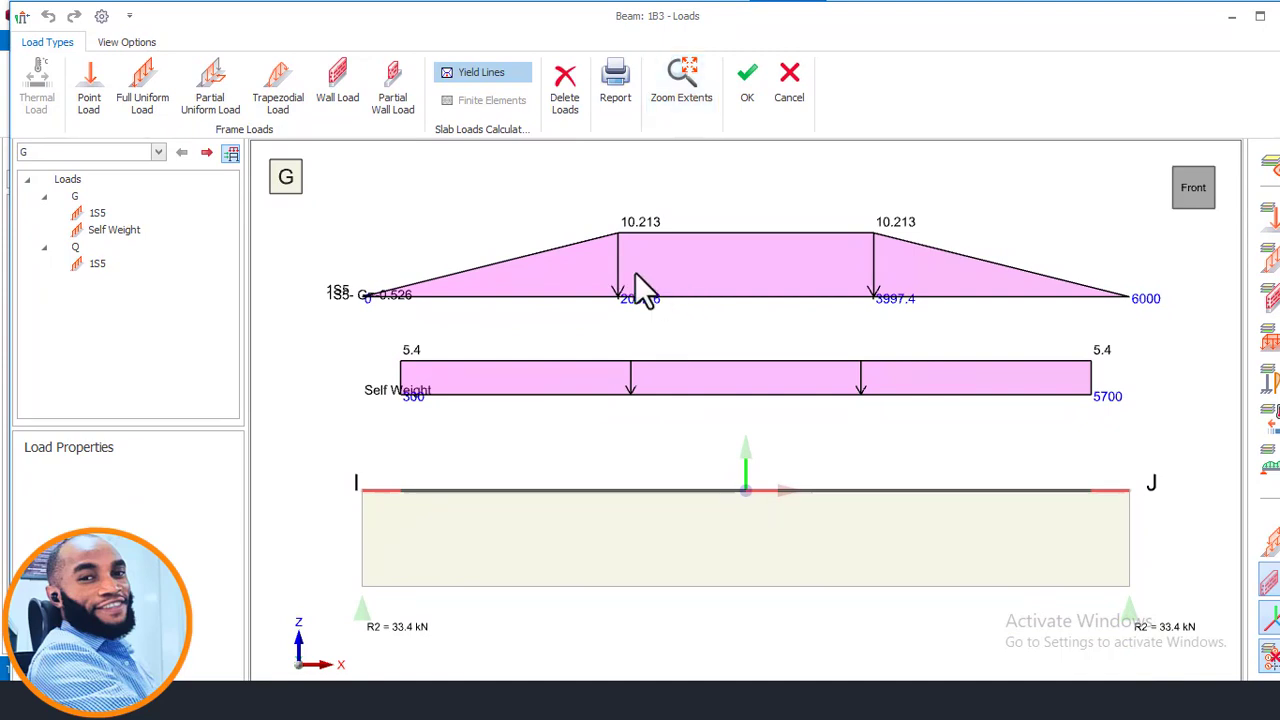
pyautogui.click(334, 96)
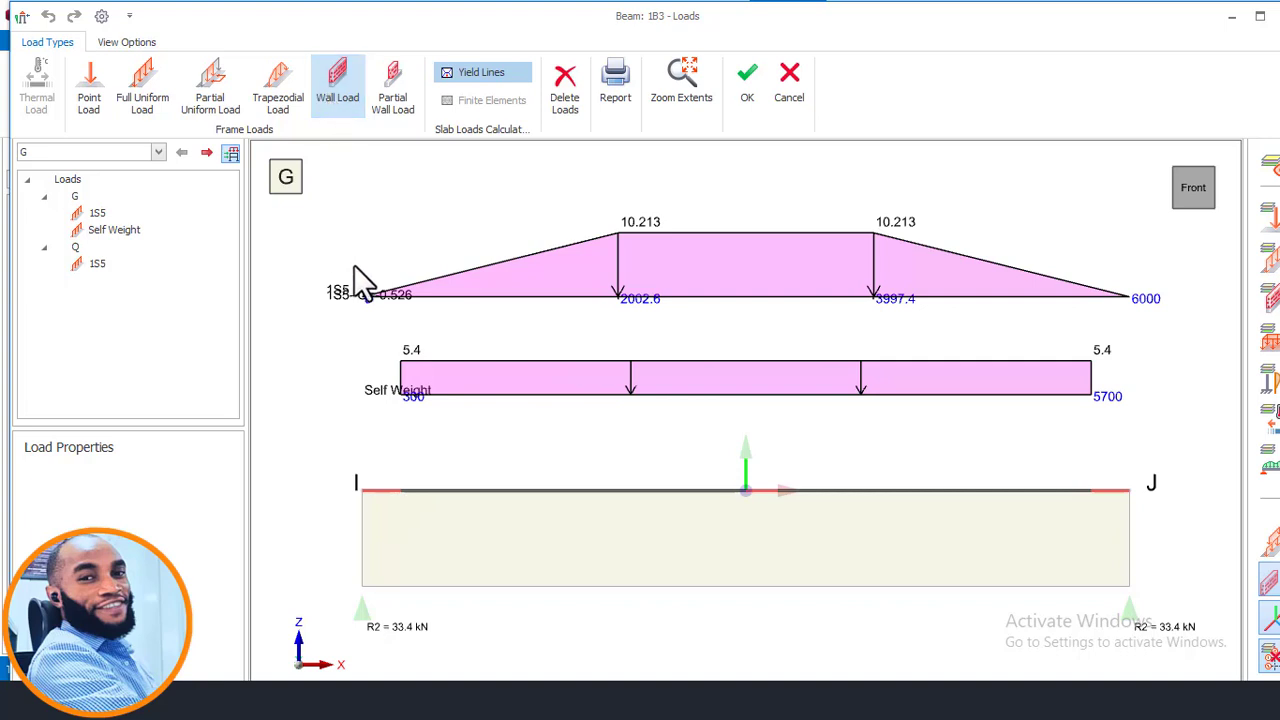
pyautogui.click(337, 97)
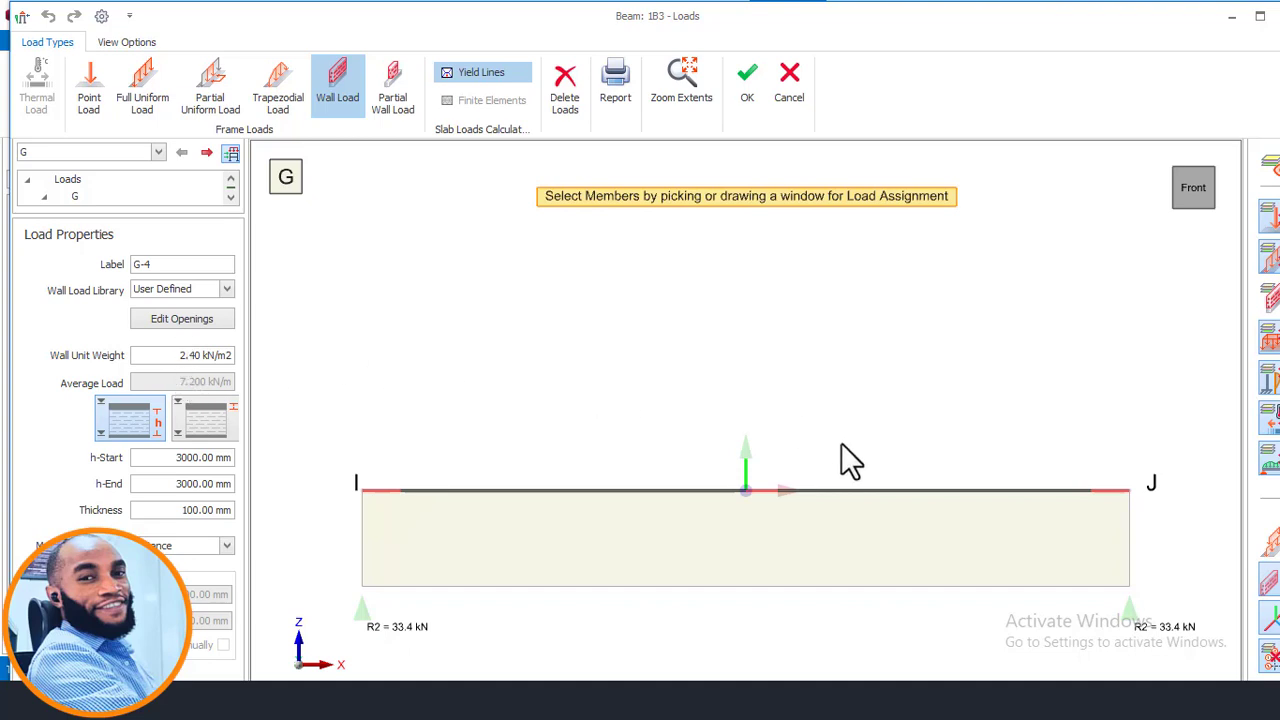
pyautogui.click(716, 505)
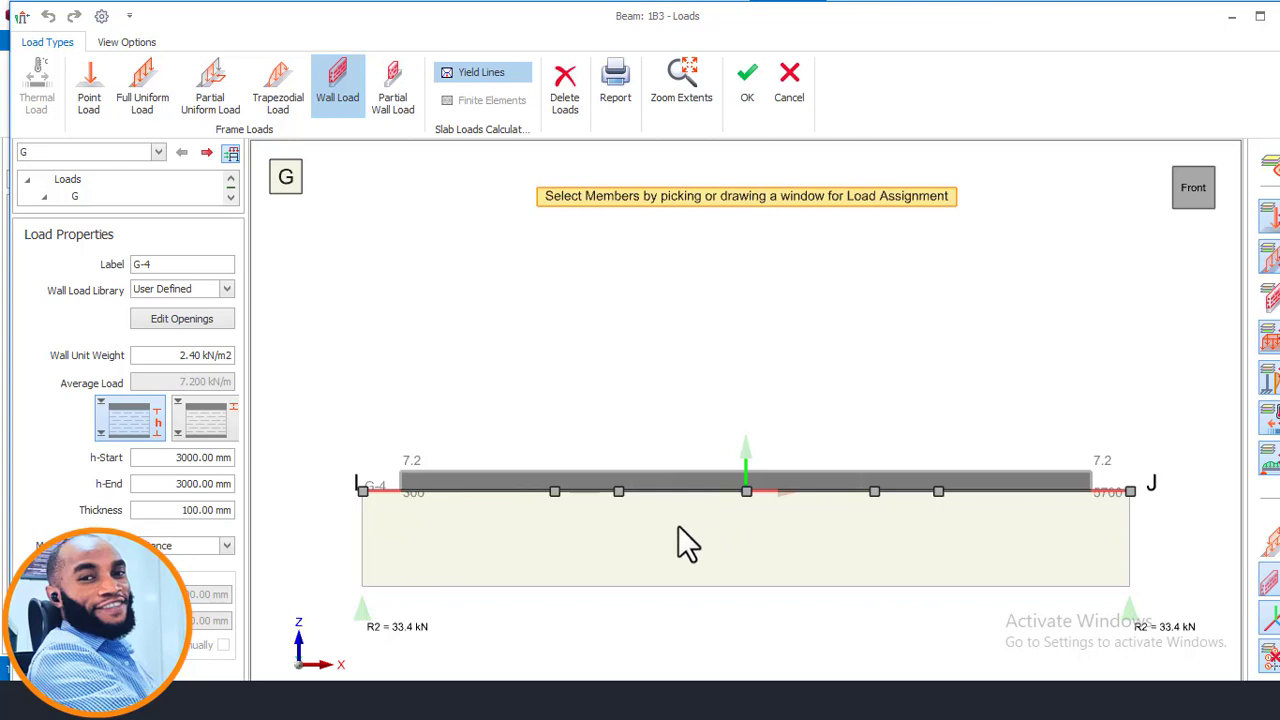
pyautogui.click(678, 525)
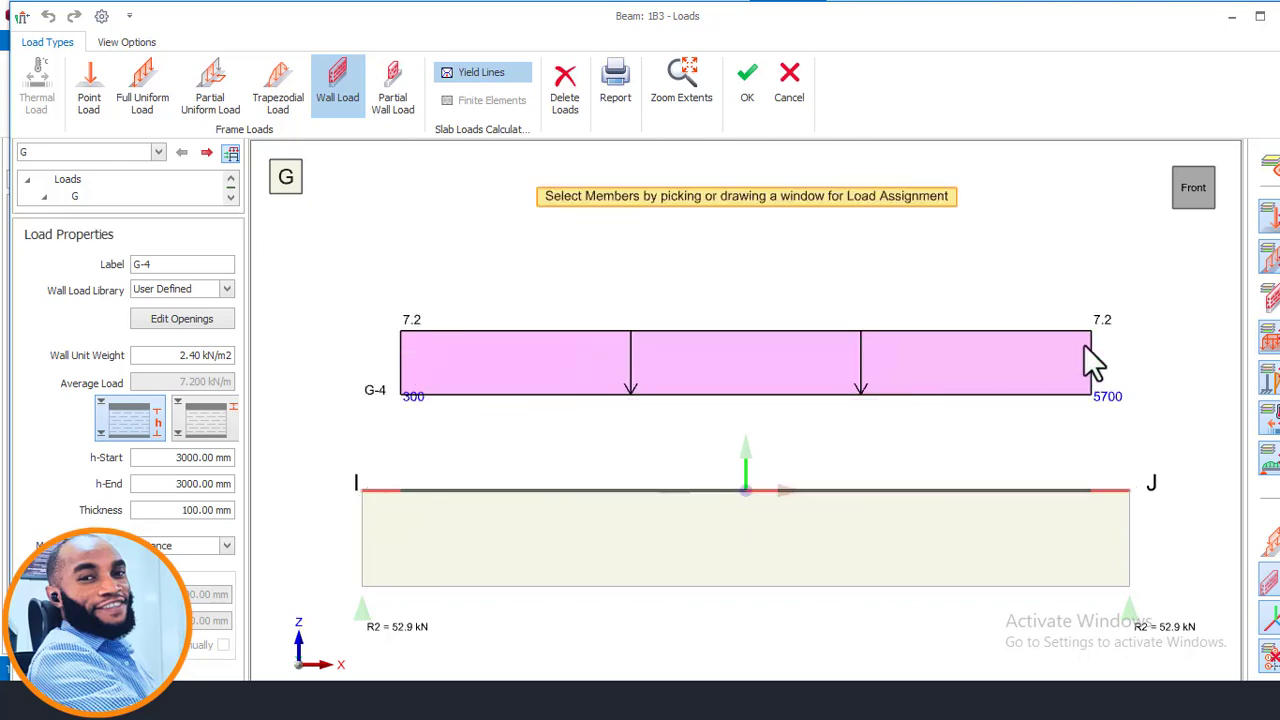
# - Set the wall load's unit weight to 3.47 kN/m2
pyautogui.click(167, 355)
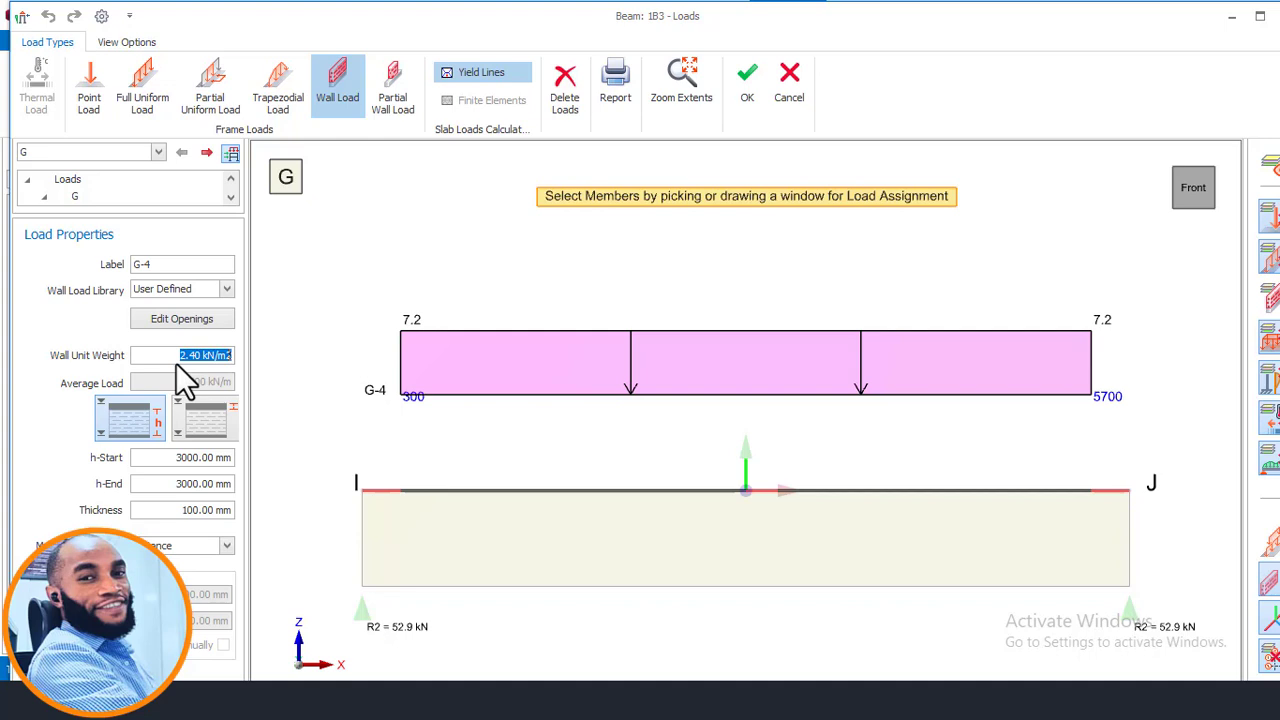
pyautogui.write('3')
pyautogui.click(345, 700)
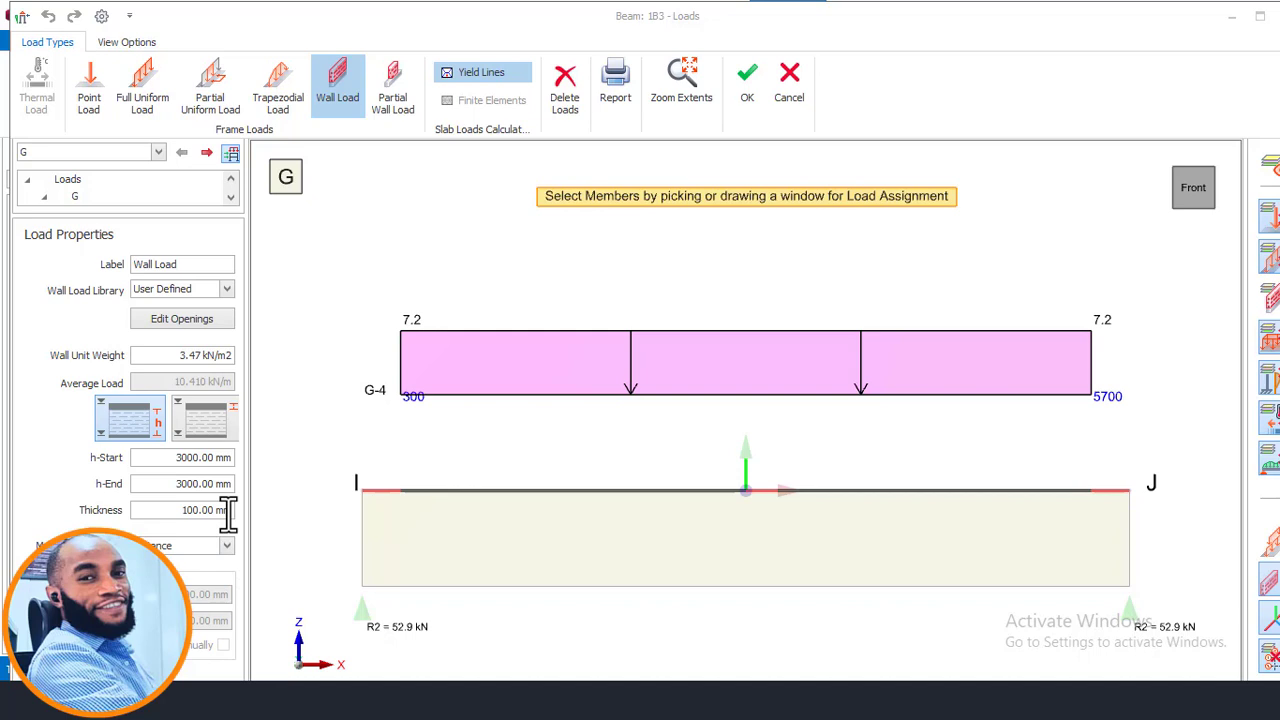
# - Open the Calculator and add 2.8 + 0.3 + 0.3
pyautogui.press('super')
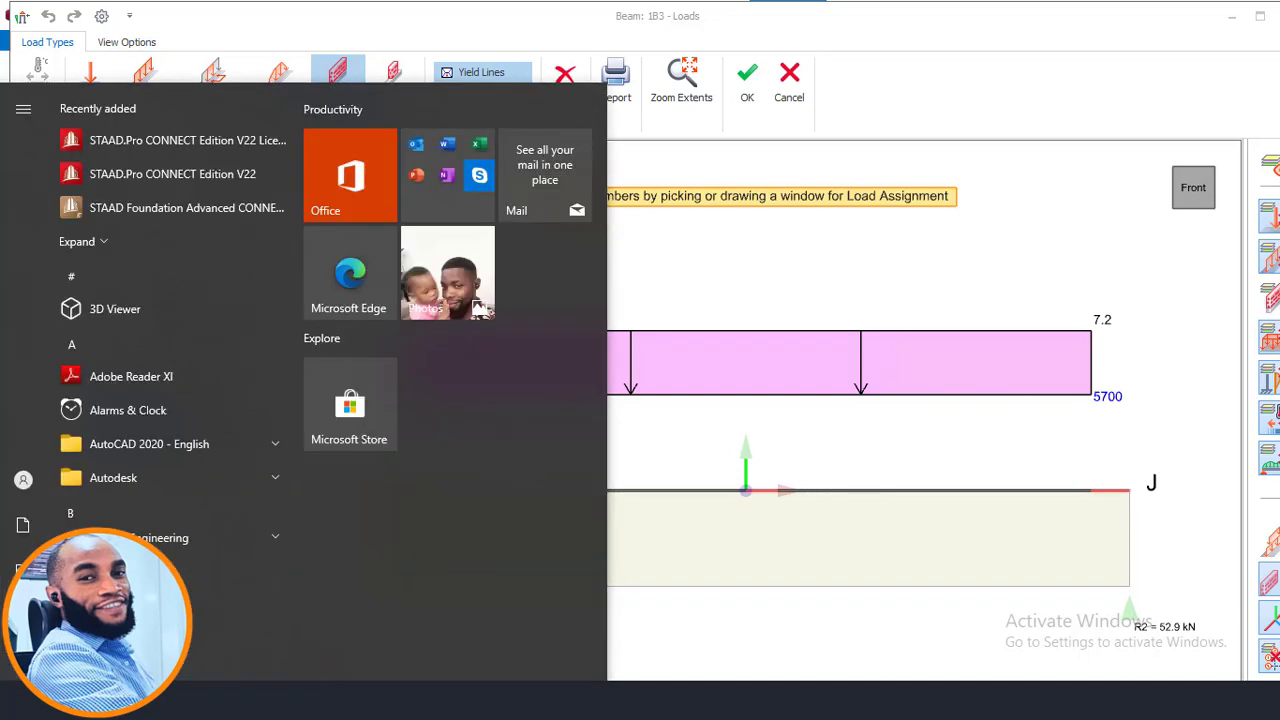
pyautogui.click(277, 700)
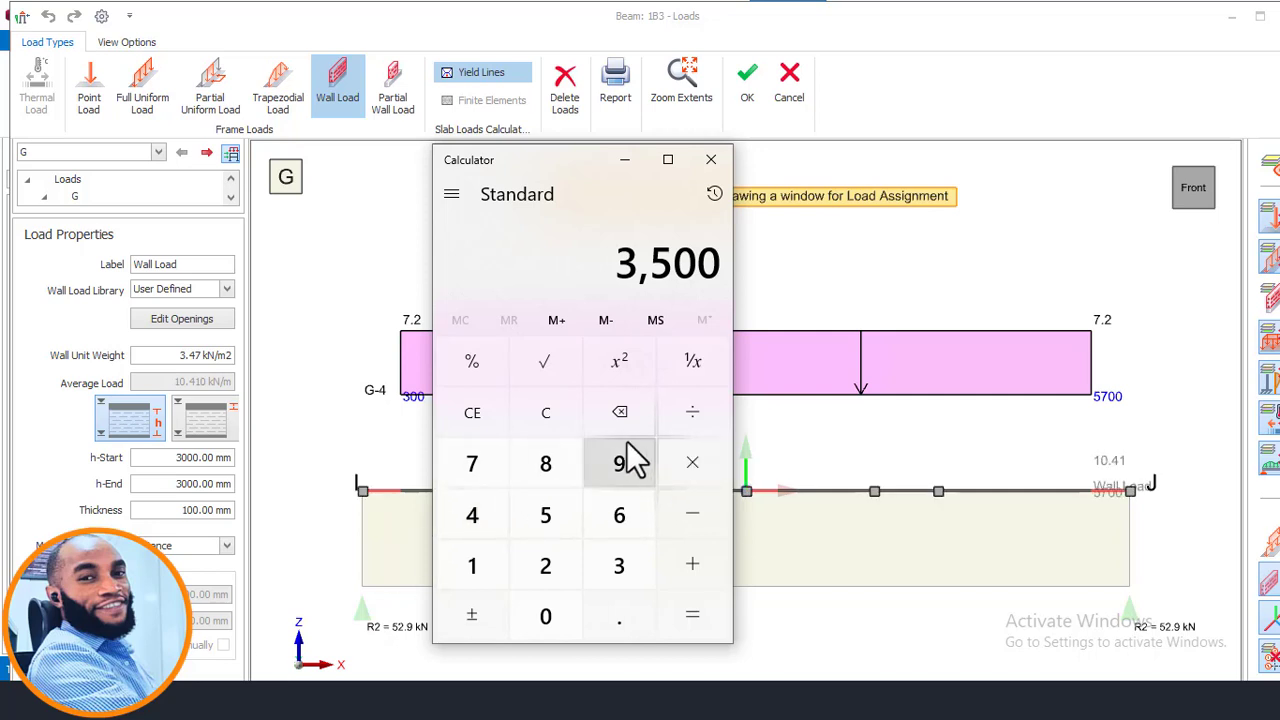
pyautogui.click(569, 412)
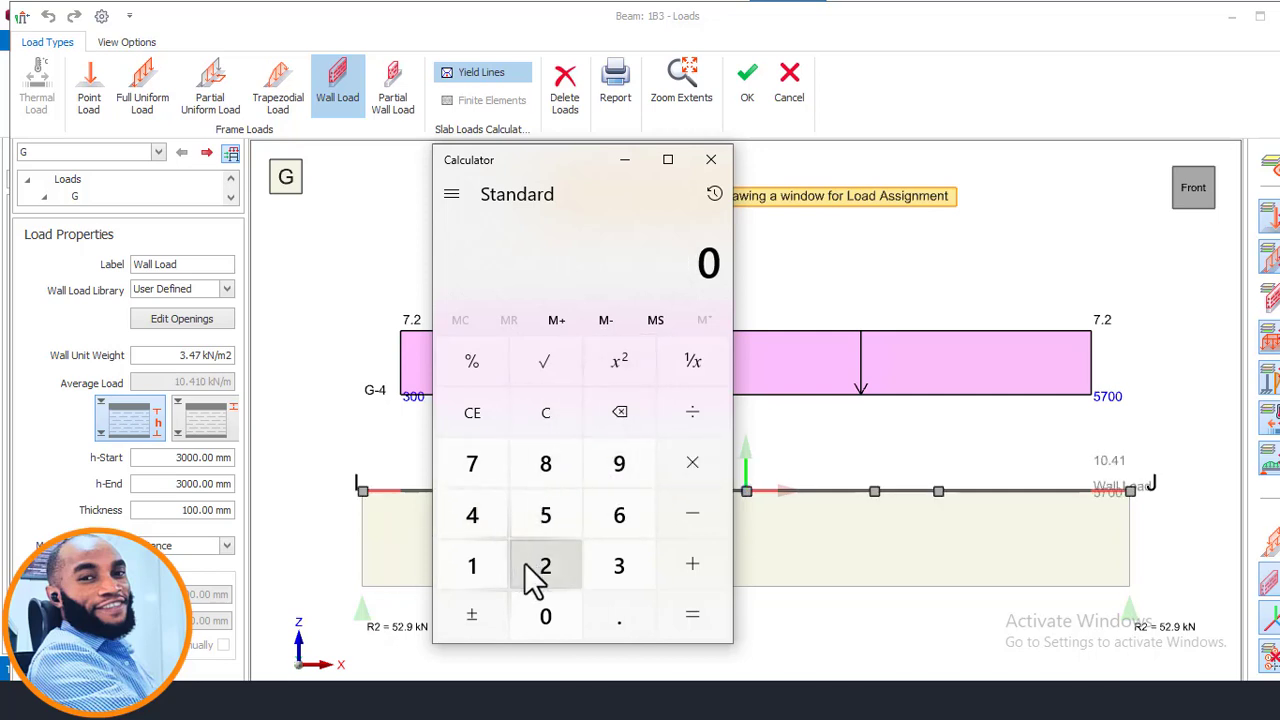
pyautogui.click(530, 566)
pyautogui.click(600, 625)
pyautogui.click(560, 475)
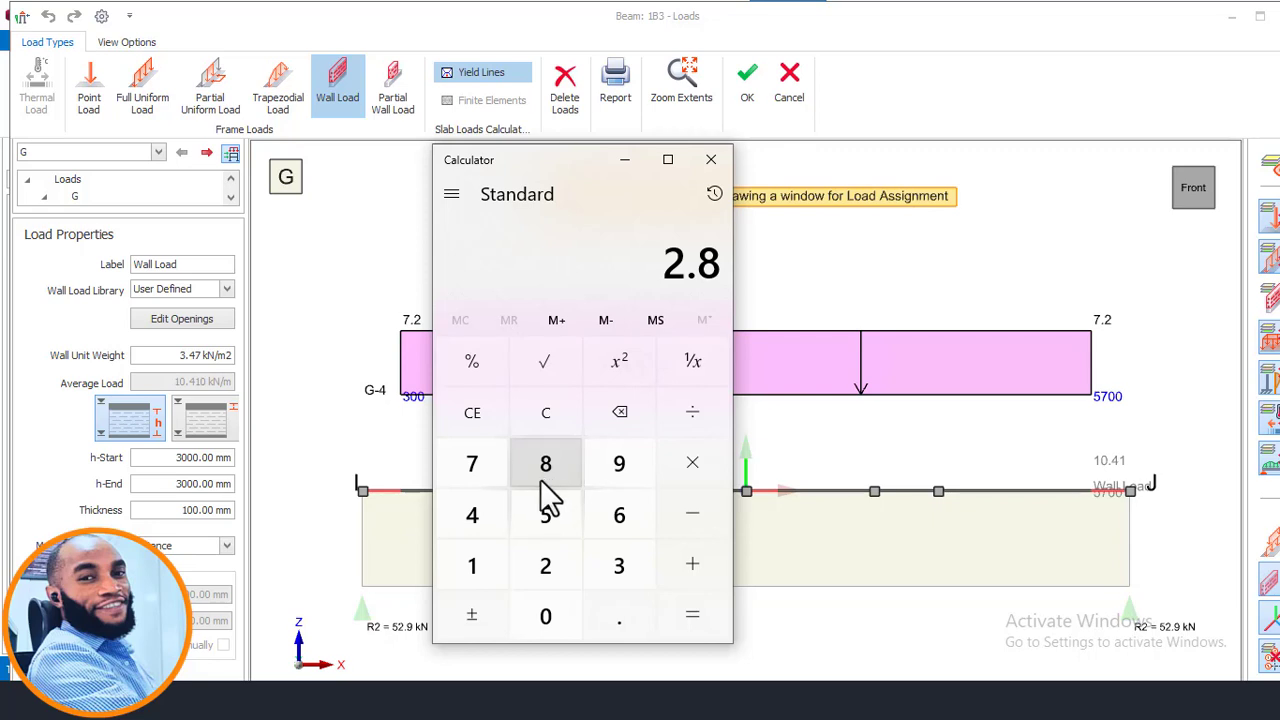
pyautogui.click(566, 612)
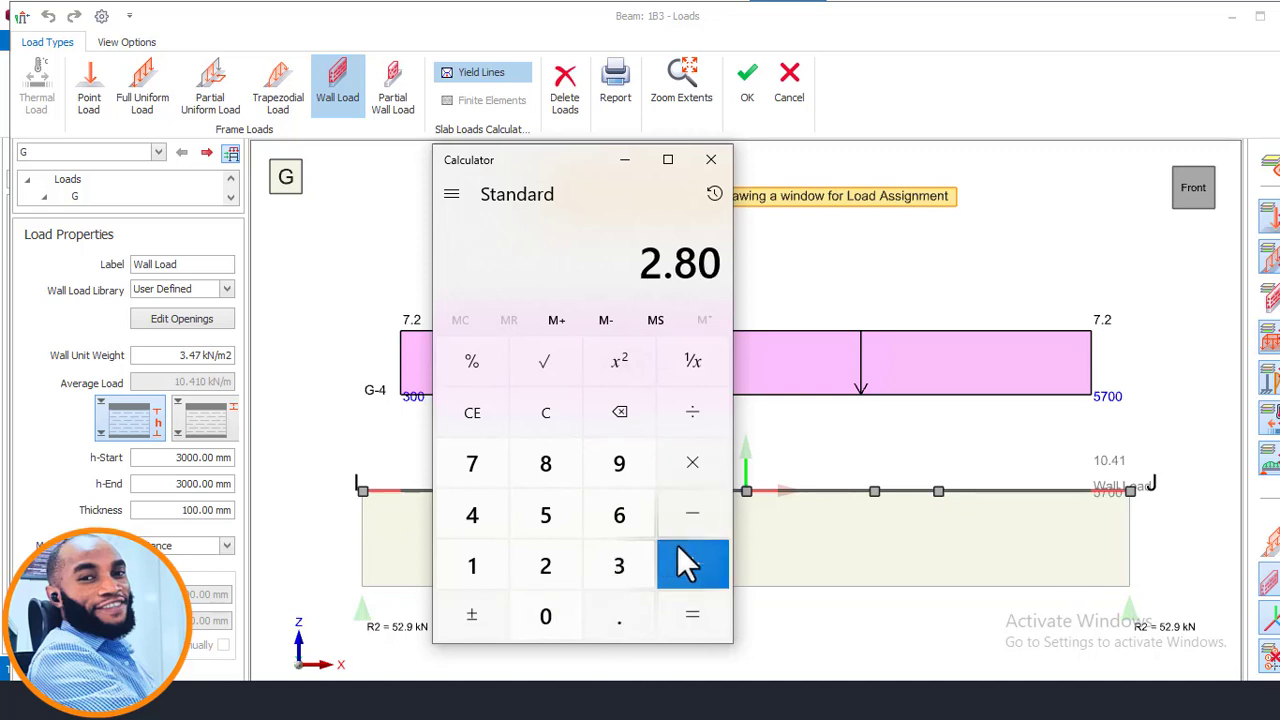
pyautogui.click(677, 565)
pyautogui.click(546, 622)
pyautogui.click(617, 622)
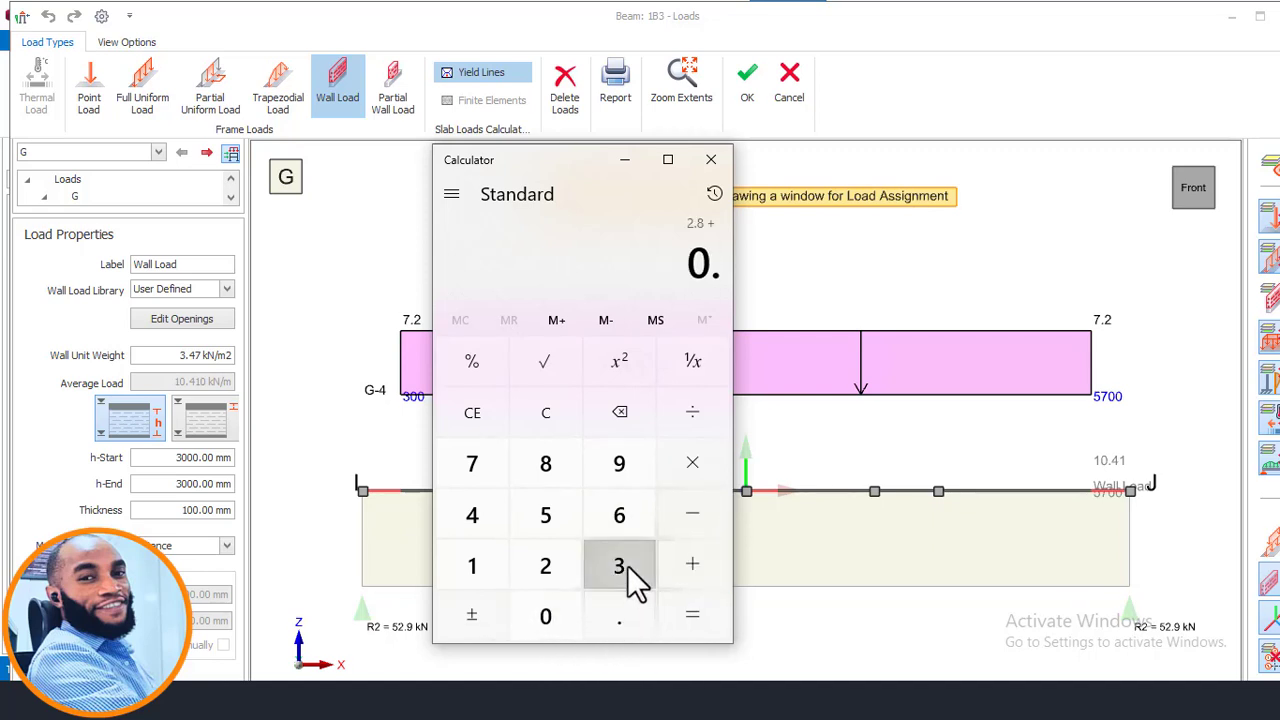
pyautogui.click(627, 565)
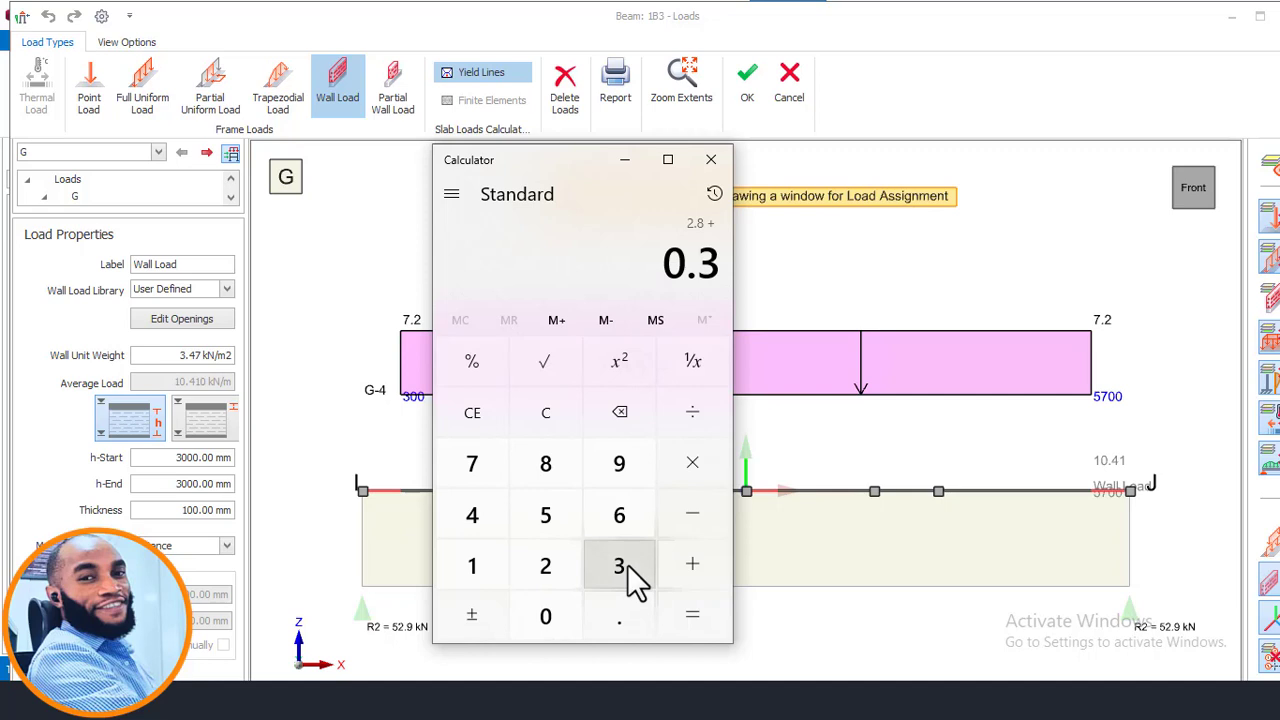
pyautogui.click(681, 574)
pyautogui.click(536, 622)
pyautogui.click(617, 618)
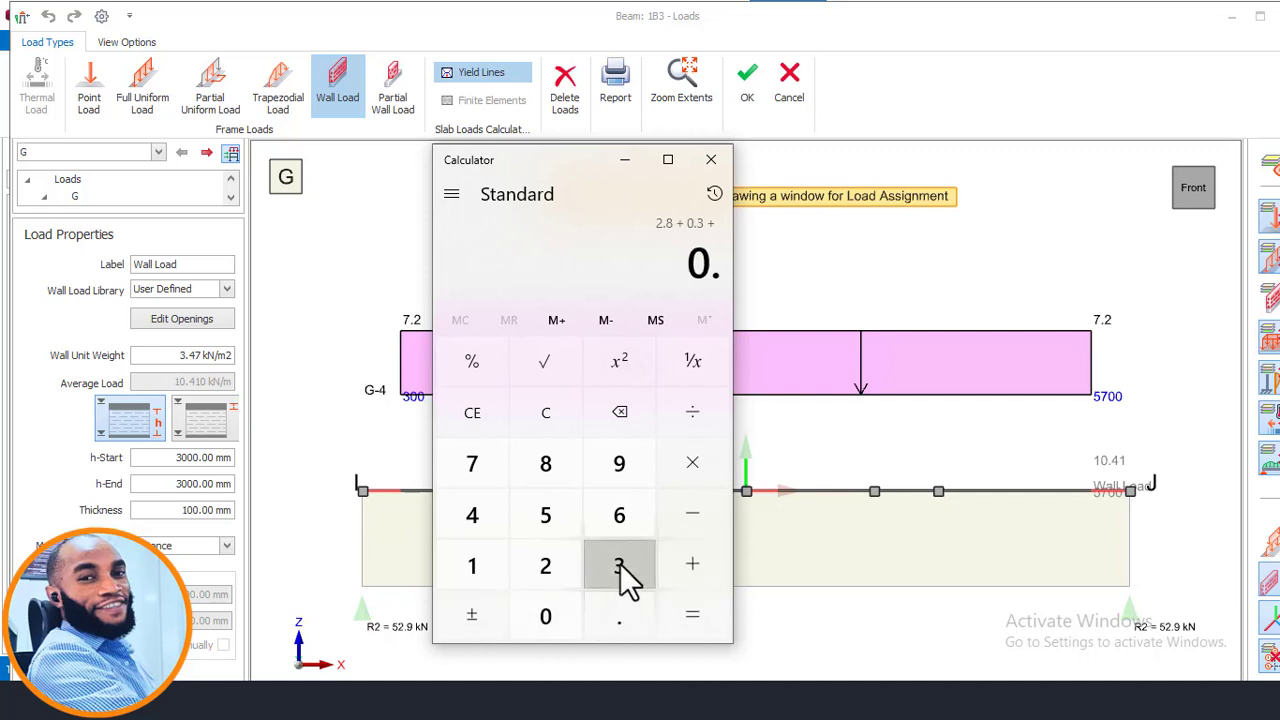
pyautogui.click(620, 567)
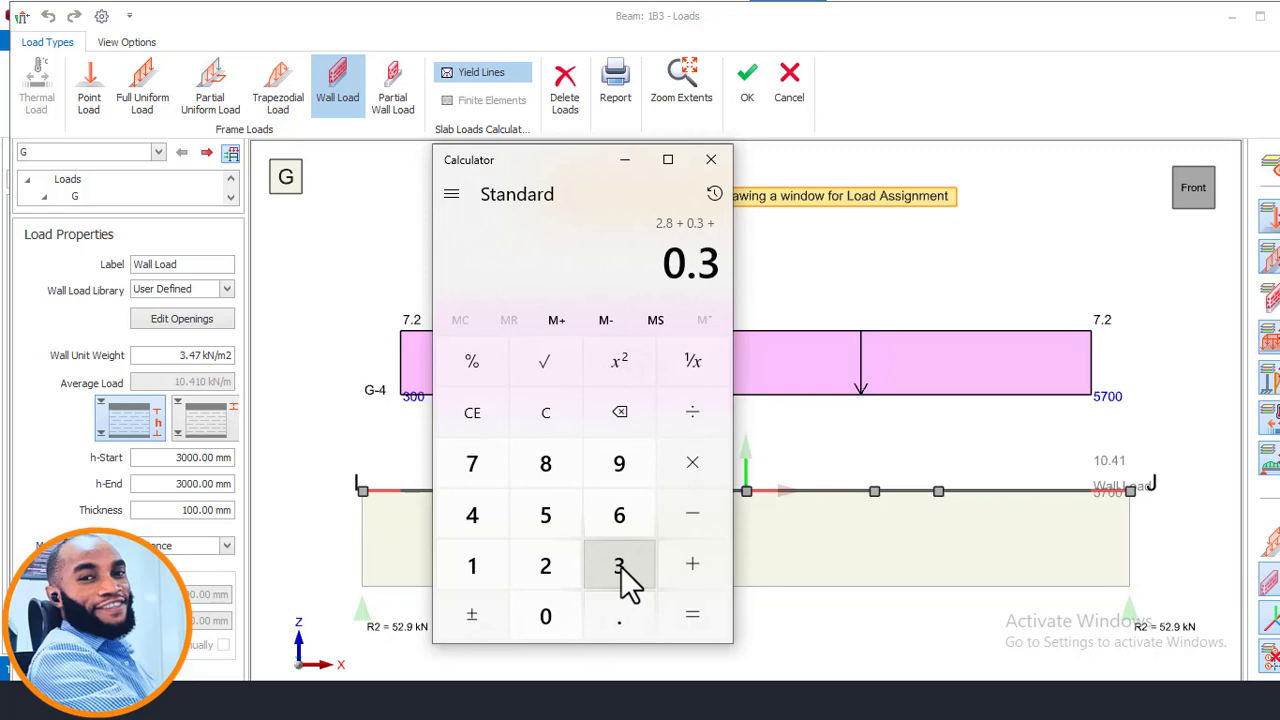
pyautogui.click(682, 627)
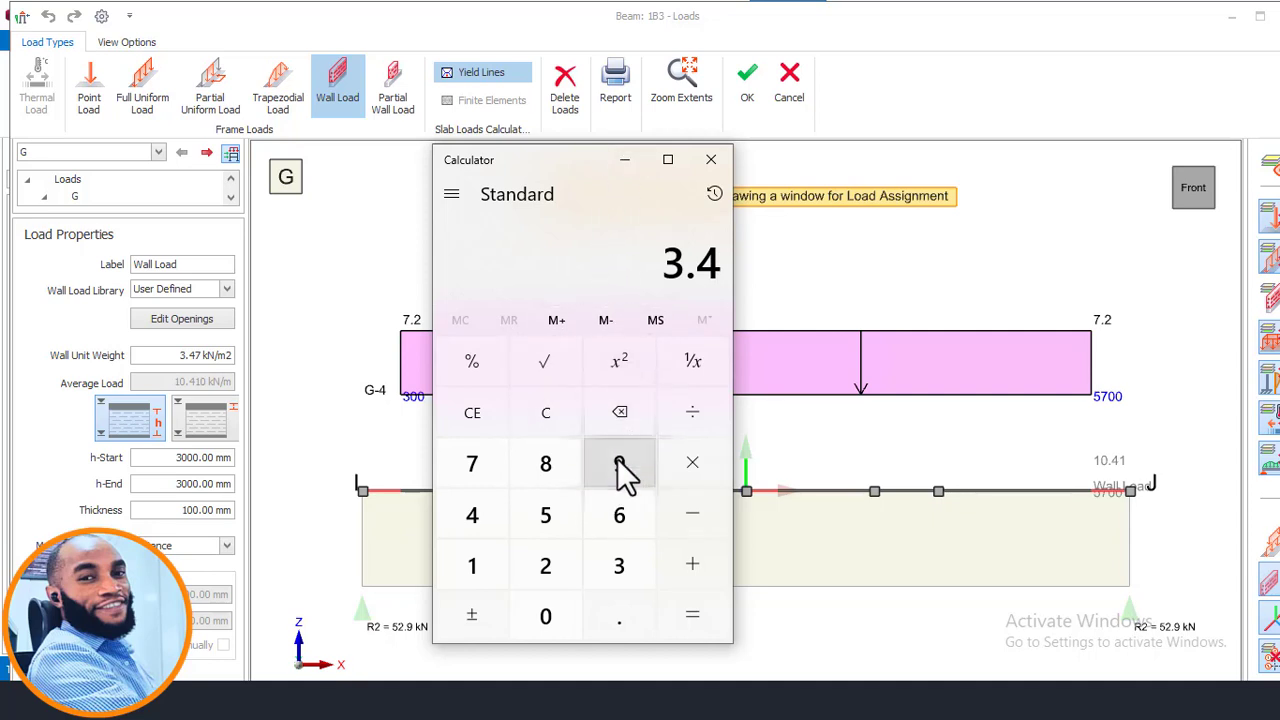
# - Clear the Calculator and add 2.85 + 0.3 + 0.3, then return to the beam load editor
pyautogui.click(550, 414)
pyautogui.click(546, 572)
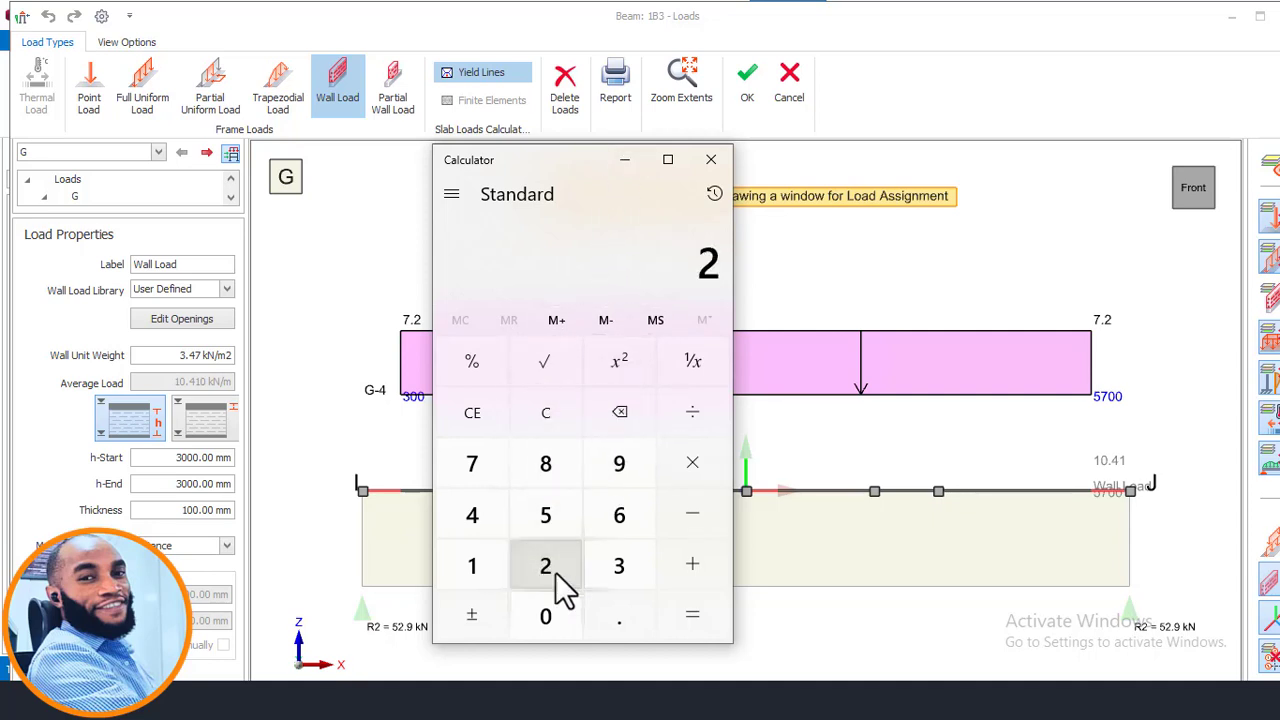
pyautogui.click(622, 617)
pyautogui.click(552, 466)
pyautogui.click(550, 514)
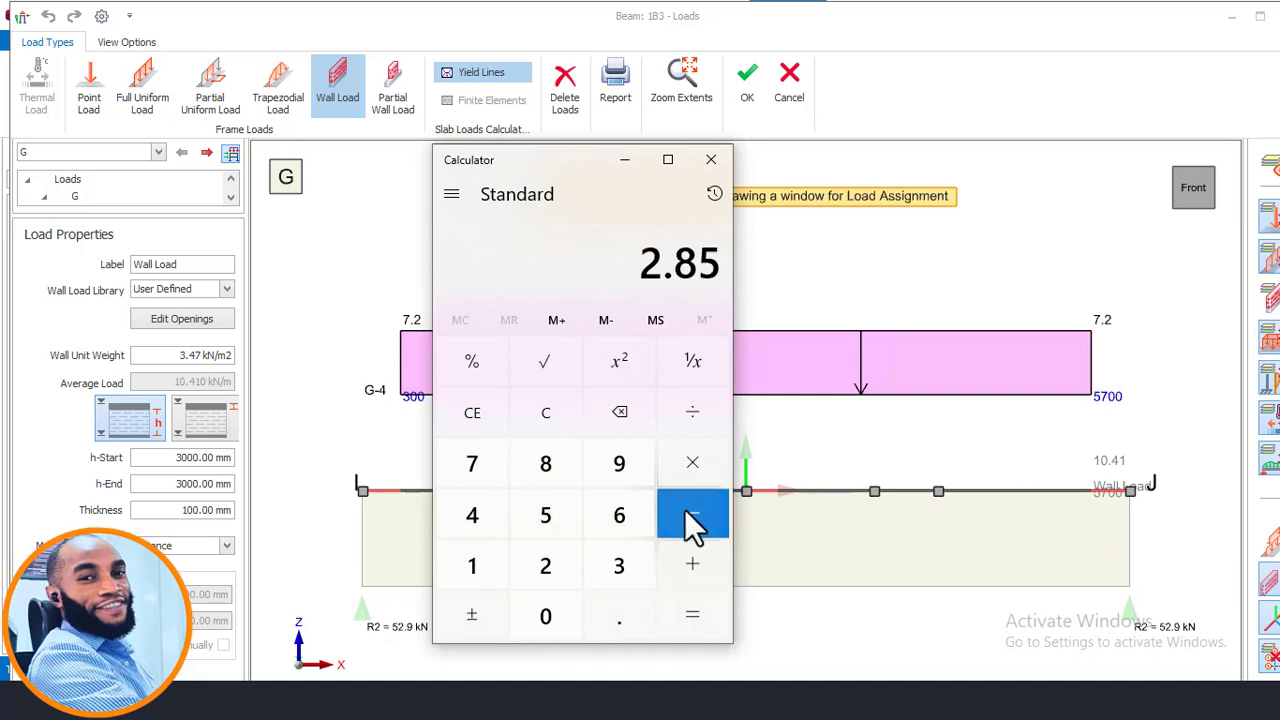
pyautogui.click(678, 560)
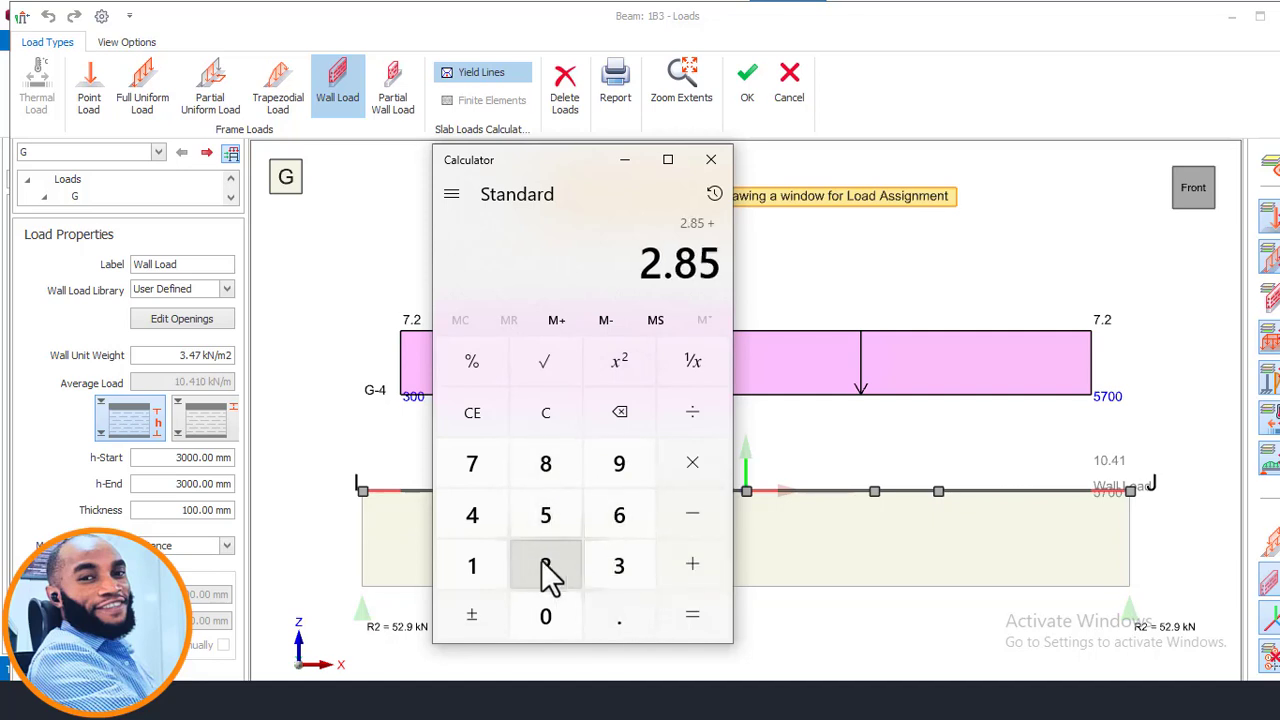
pyautogui.click(565, 612)
pyautogui.click(619, 617)
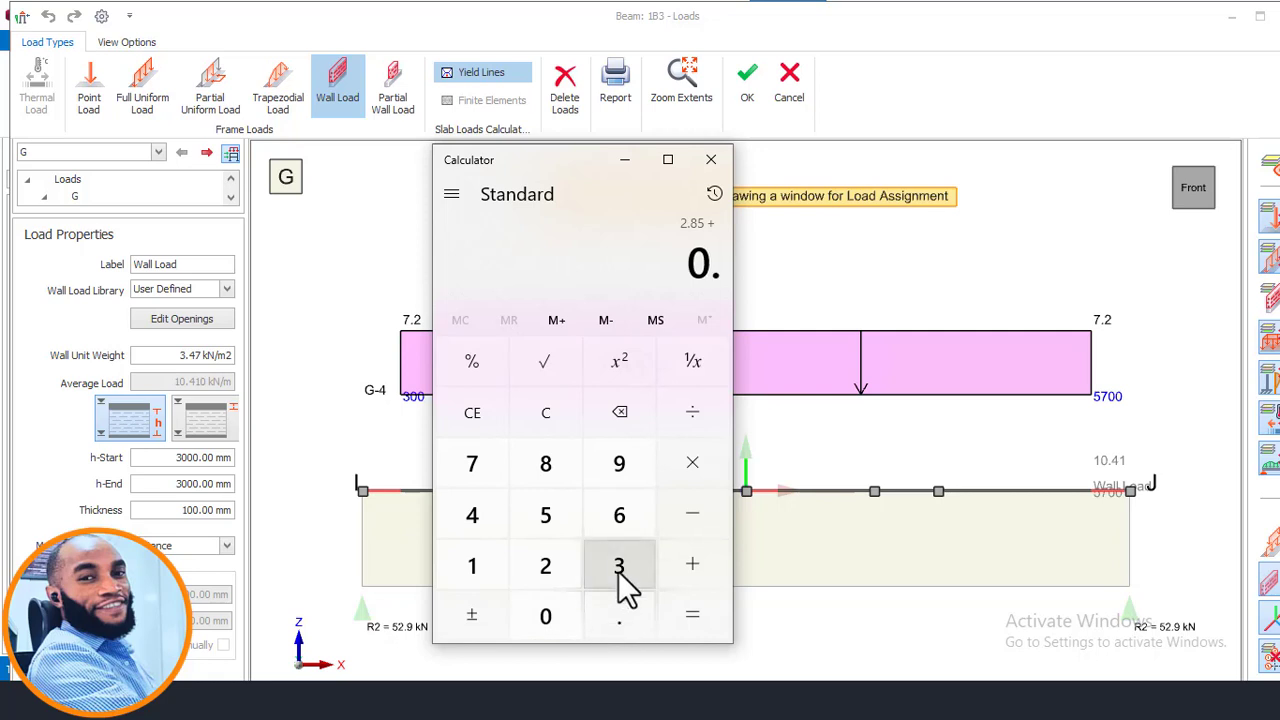
pyautogui.click(619, 566)
pyautogui.click(716, 568)
pyautogui.click(572, 614)
pyautogui.click(619, 617)
pyautogui.click(626, 563)
pyautogui.click(698, 612)
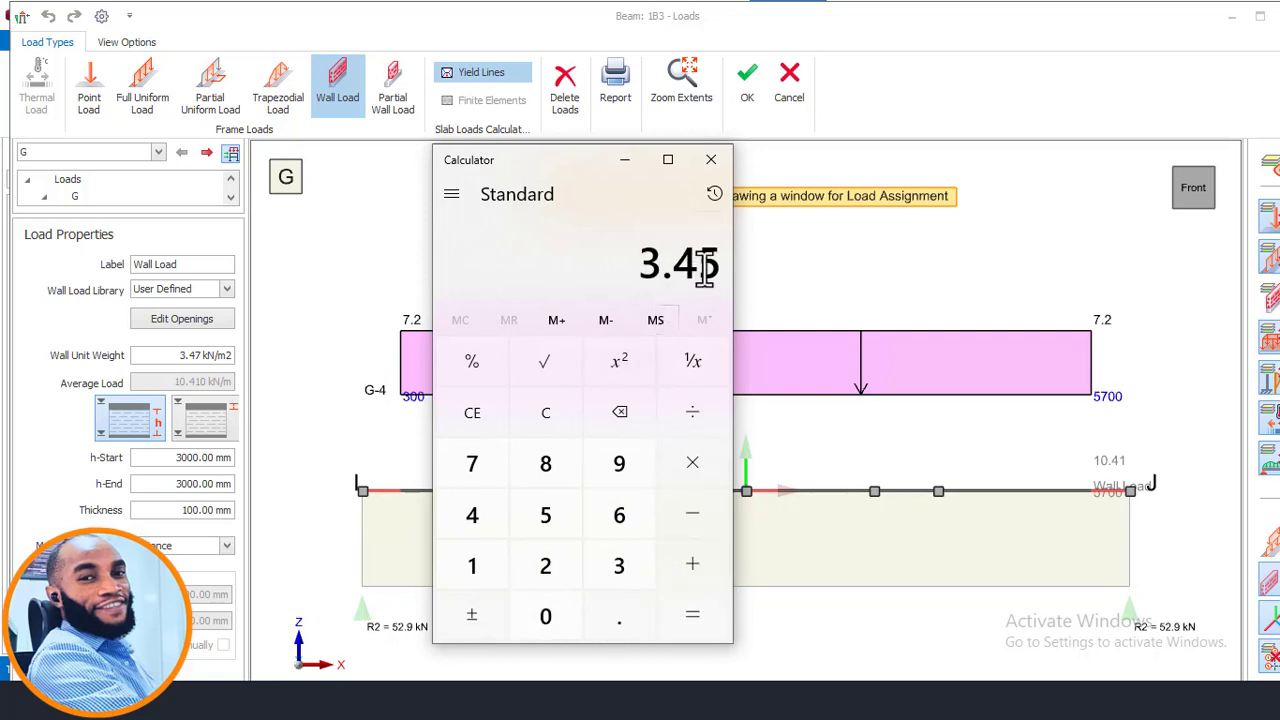
pyautogui.click(623, 162)
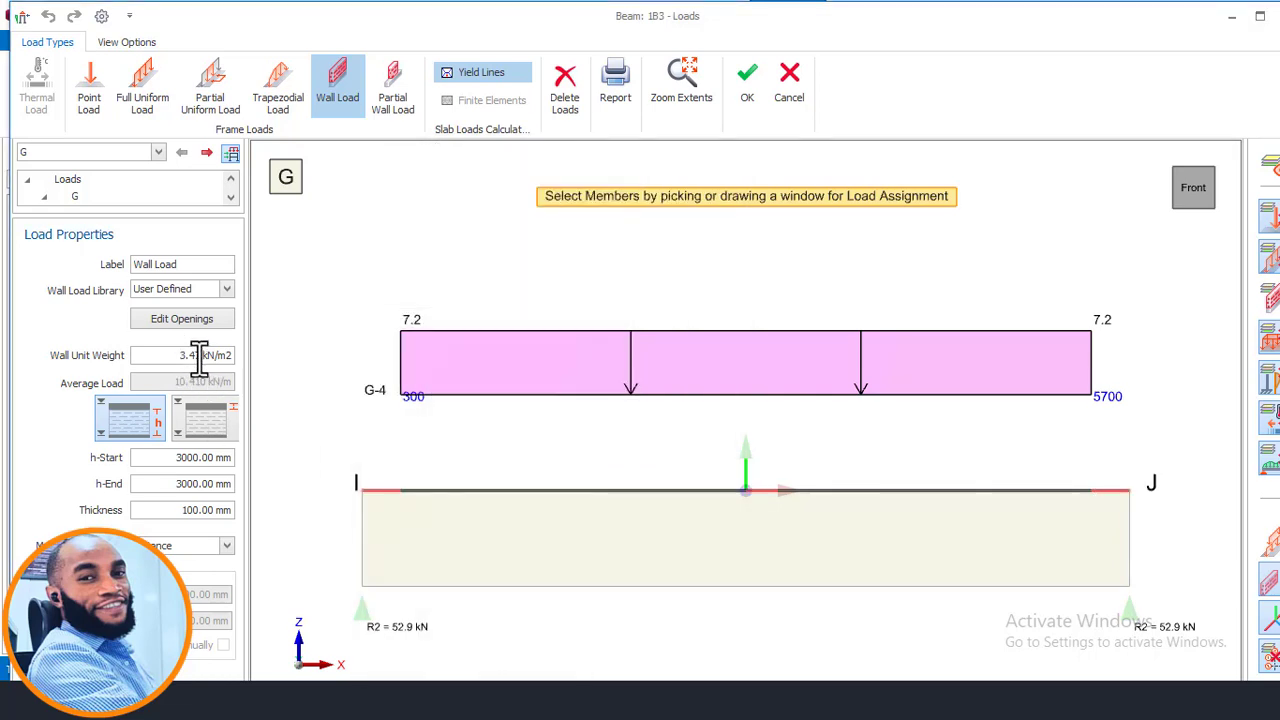
# - Open the Calculator and enter 3.5 − 0.75, then clear it
pyautogui.moveTo(170, 355); pyautogui.dragTo(244, 367)
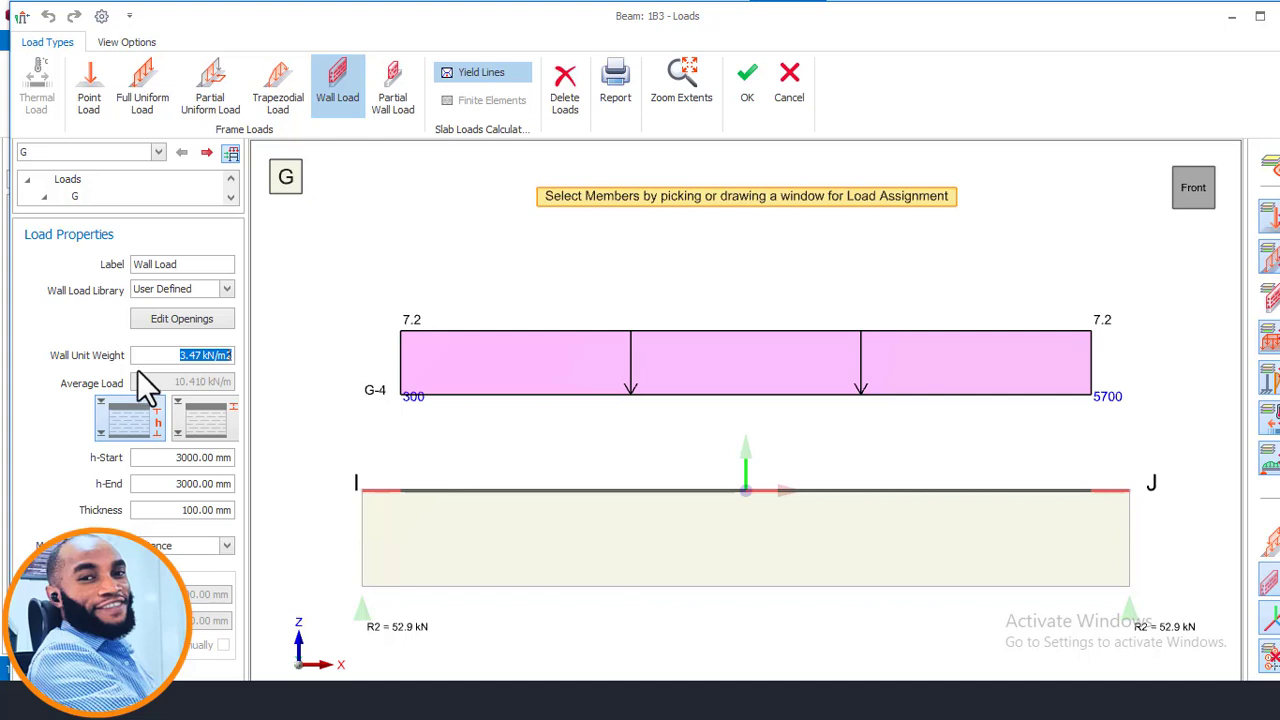
pyautogui.click(189, 355)
pyautogui.moveTo(172, 459); pyautogui.dragTo(223, 461)
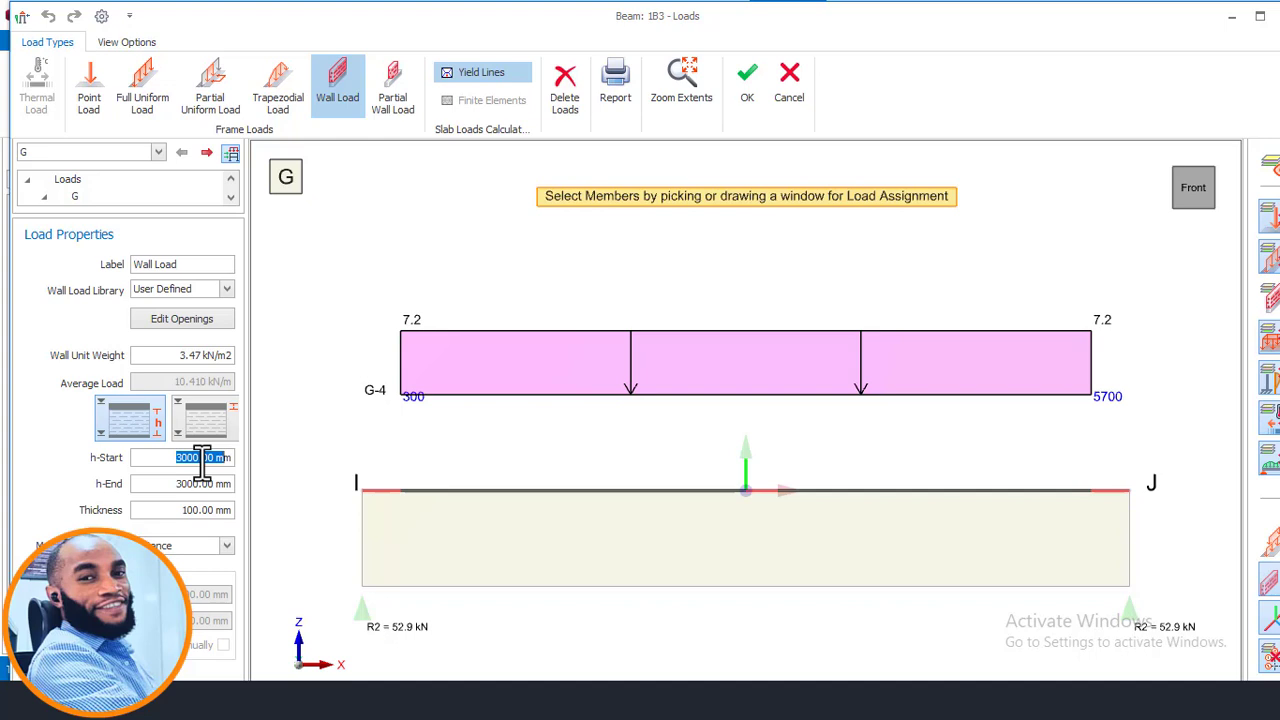
pyautogui.press('super')
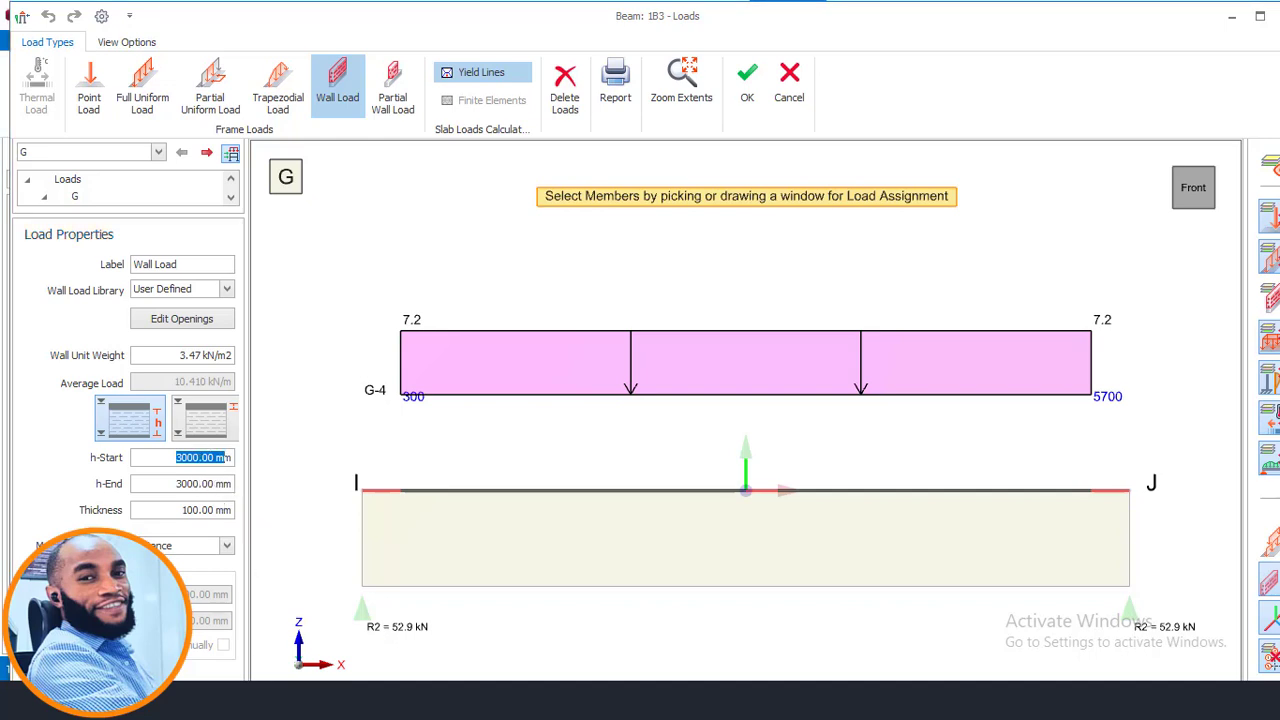
pyautogui.write('c')
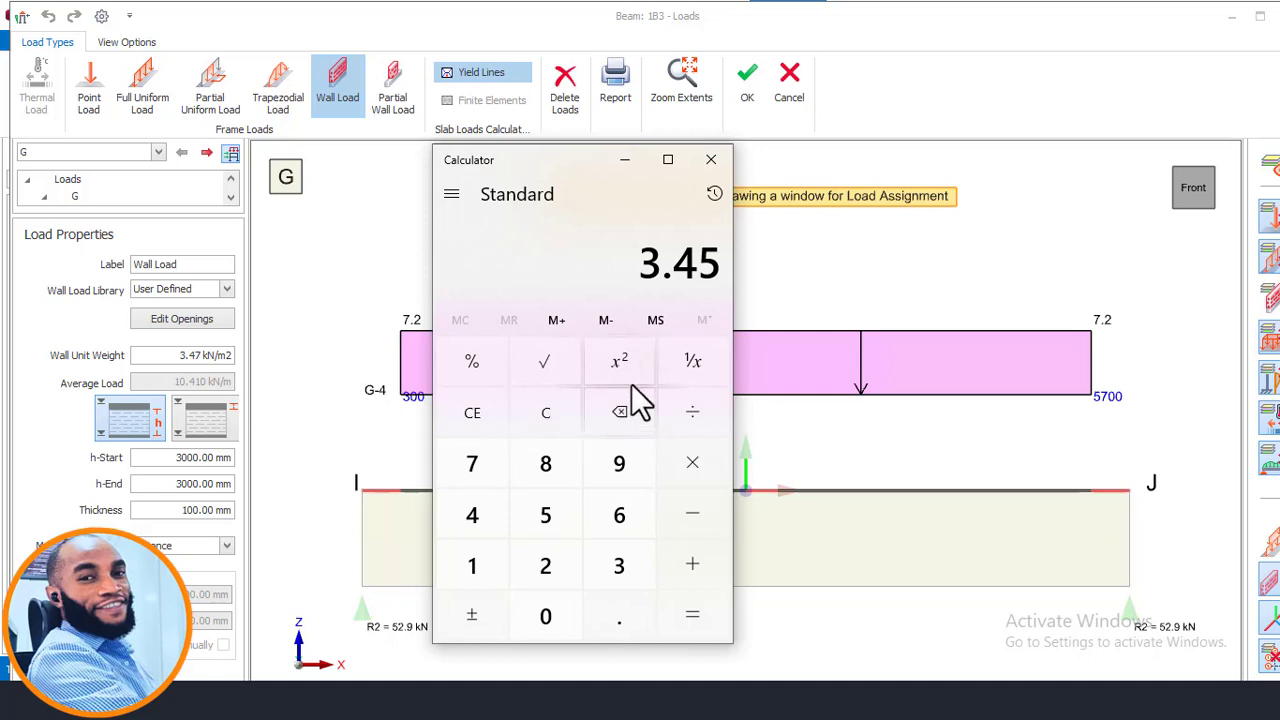
pyautogui.click(572, 429)
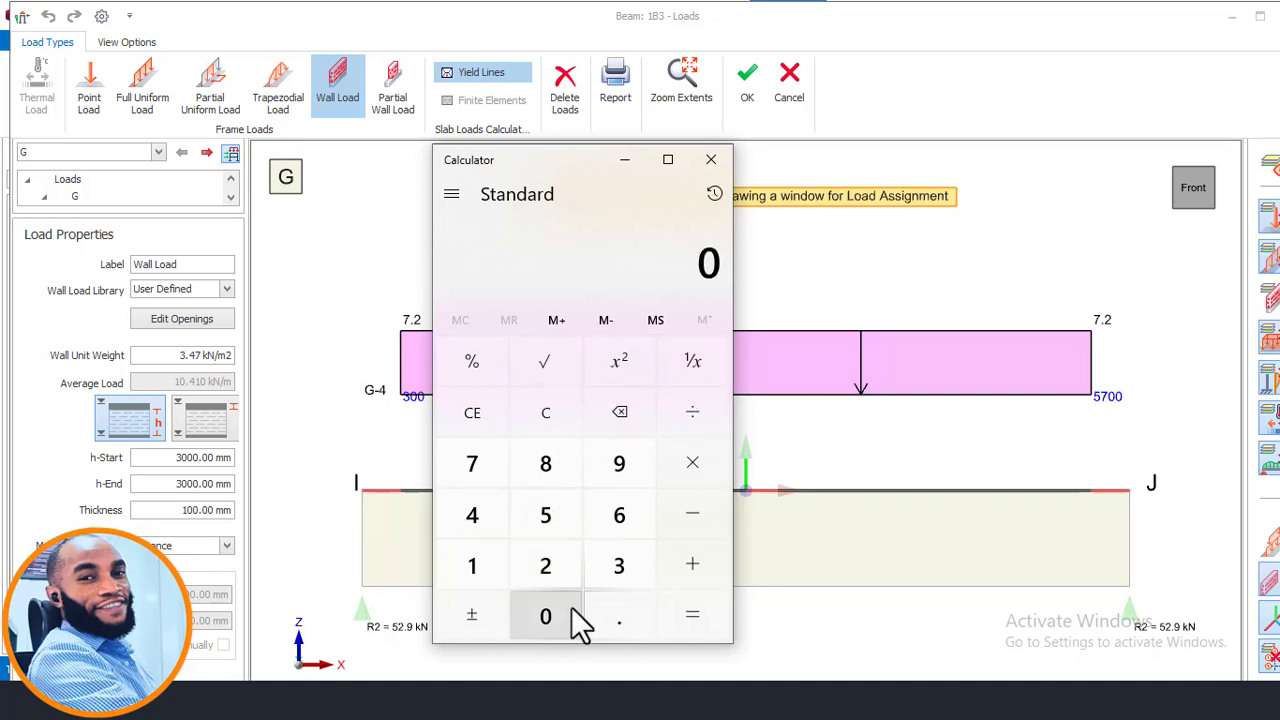
pyautogui.click(621, 570)
pyautogui.click(606, 612)
pyautogui.click(558, 518)
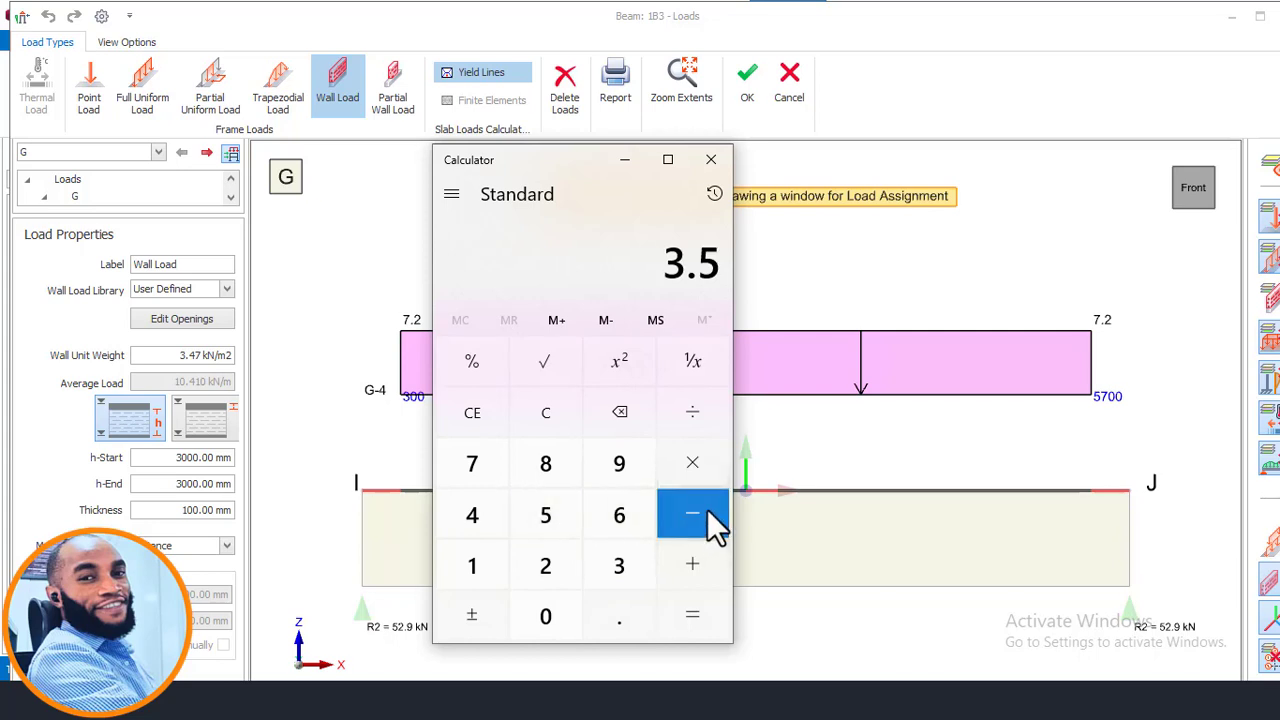
pyautogui.click(692, 506)
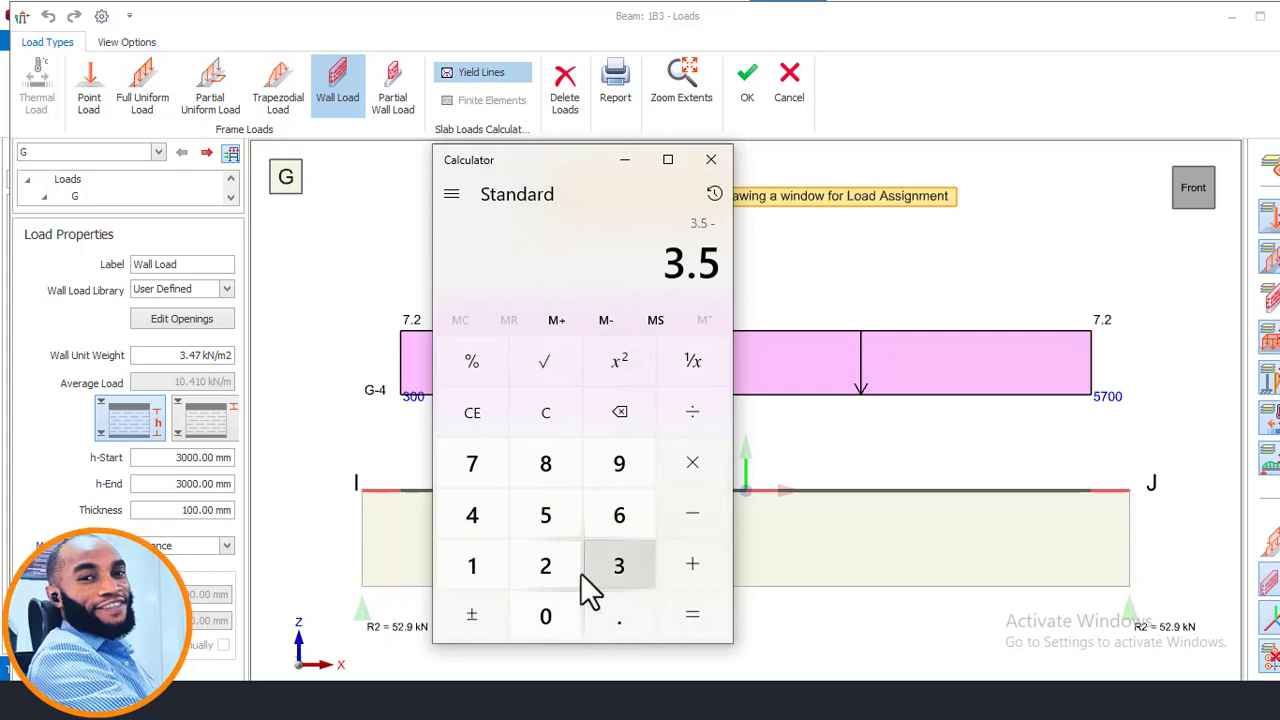
pyautogui.click(529, 612)
pyautogui.click(606, 620)
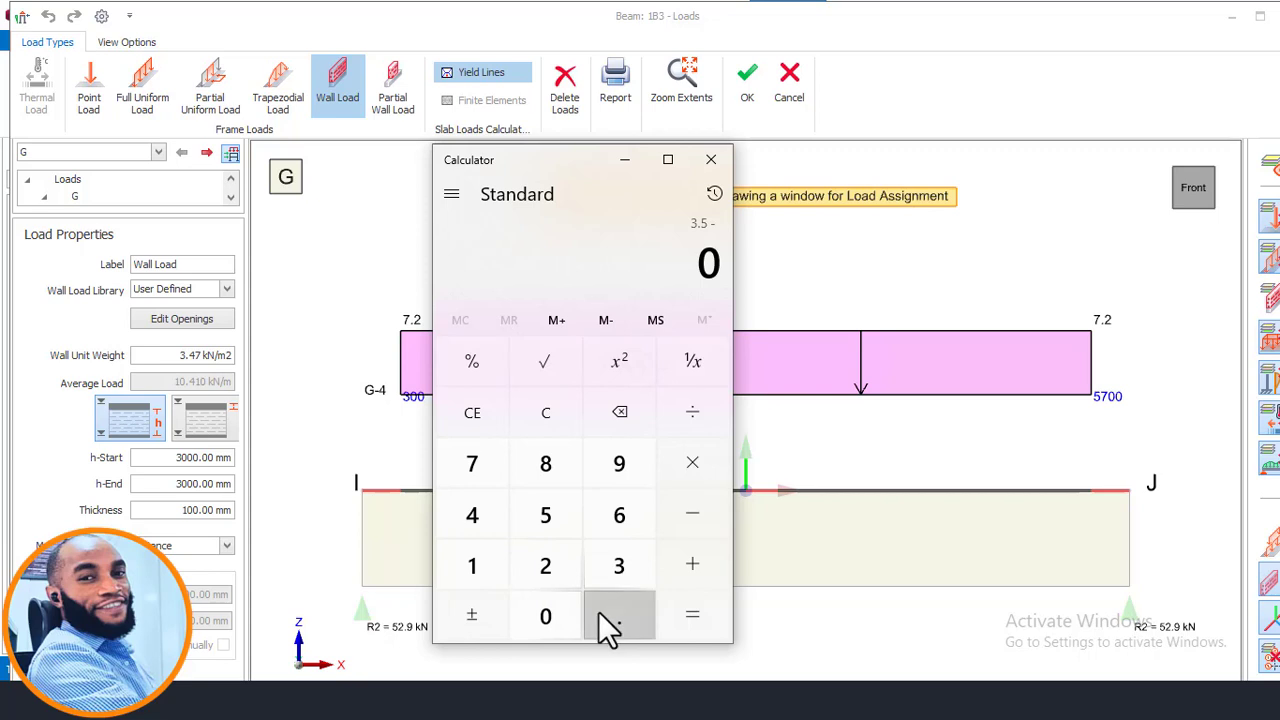
pyautogui.click(497, 473)
pyautogui.click(543, 520)
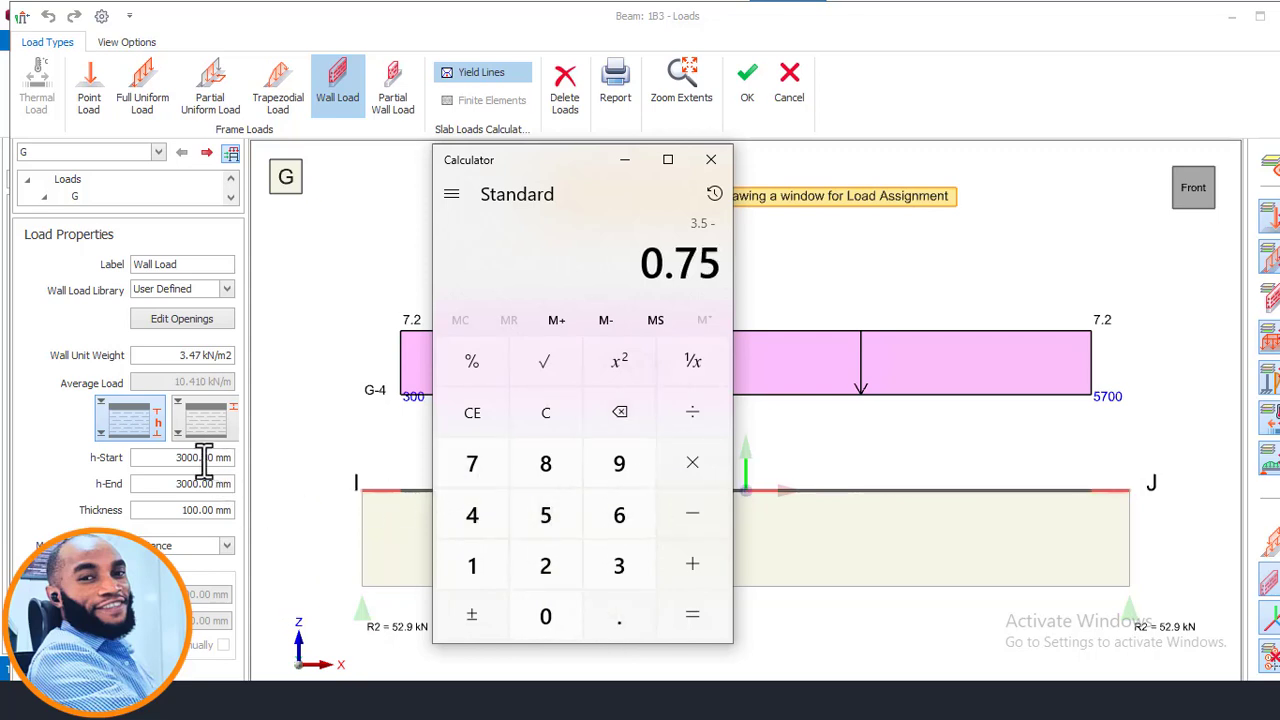
pyautogui.click(545, 420)
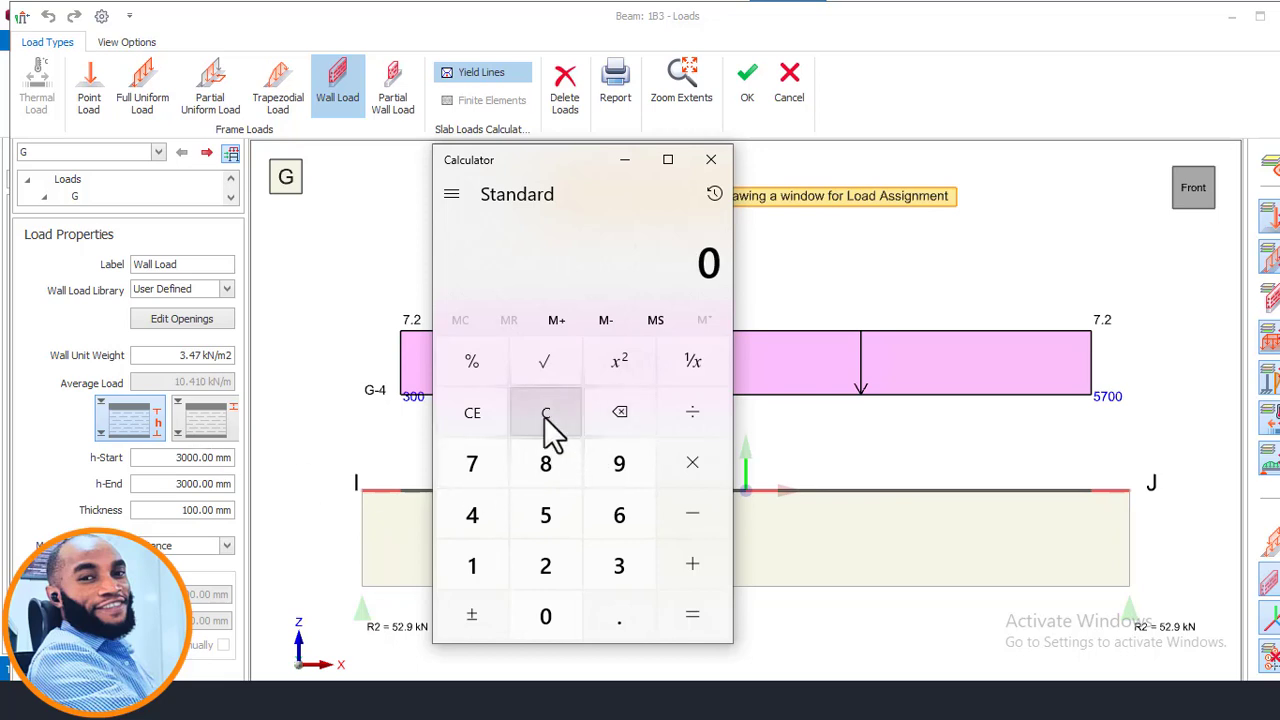
# - Calculate 3500 − 750 in the Calculator
pyautogui.click(612, 565)
pyautogui.click(545, 515)
pyautogui.doubleClick(545, 612)
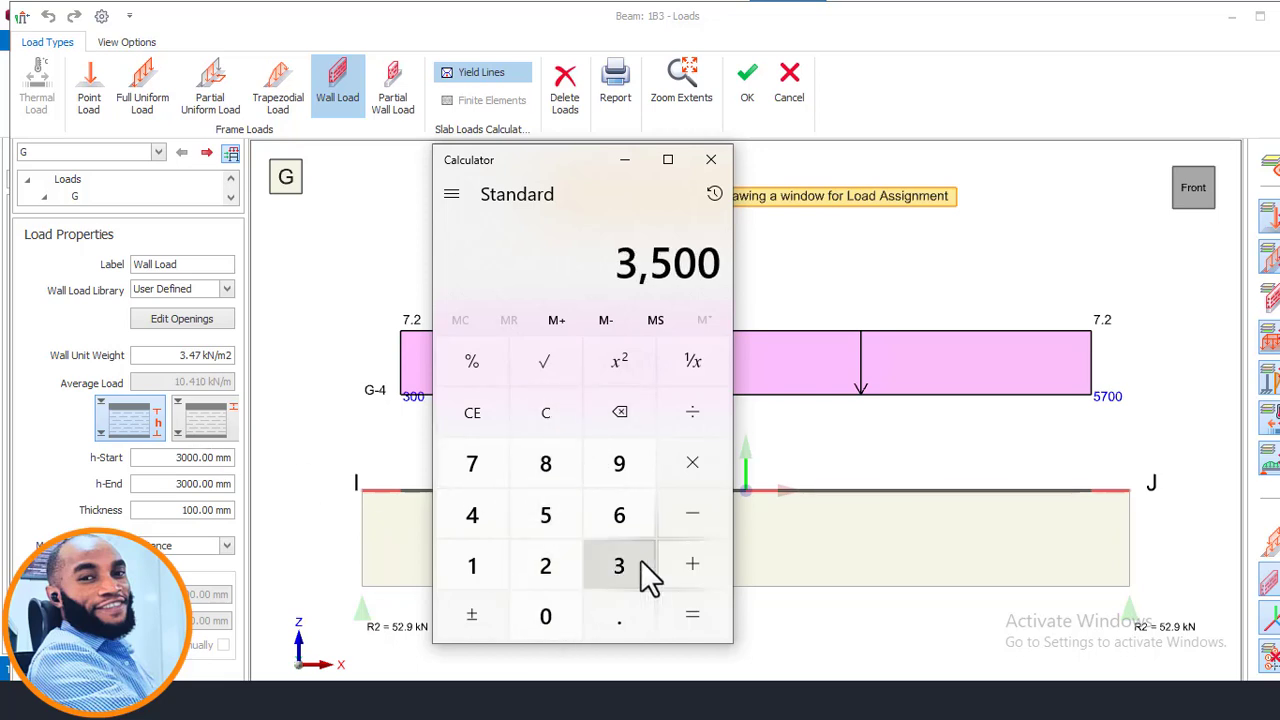
pyautogui.click(718, 505)
pyautogui.click(500, 478)
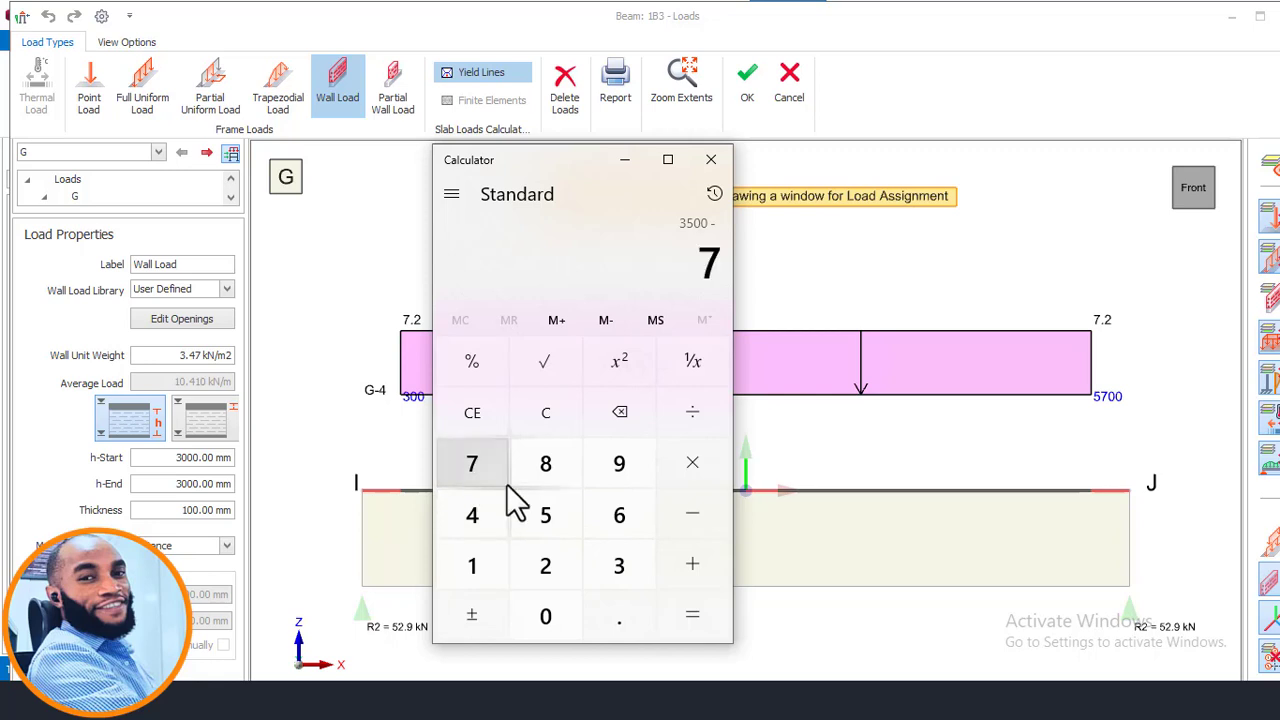
pyautogui.click(545, 517)
pyautogui.click(546, 615)
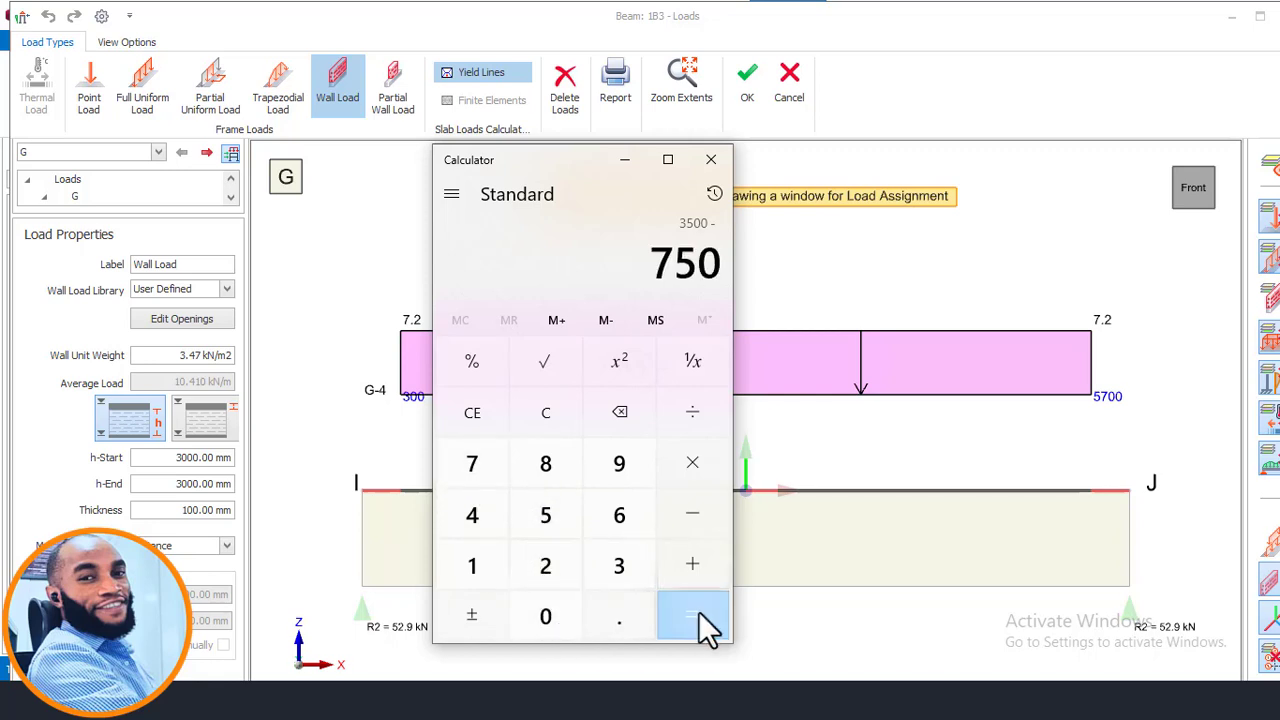
pyautogui.click(698, 611)
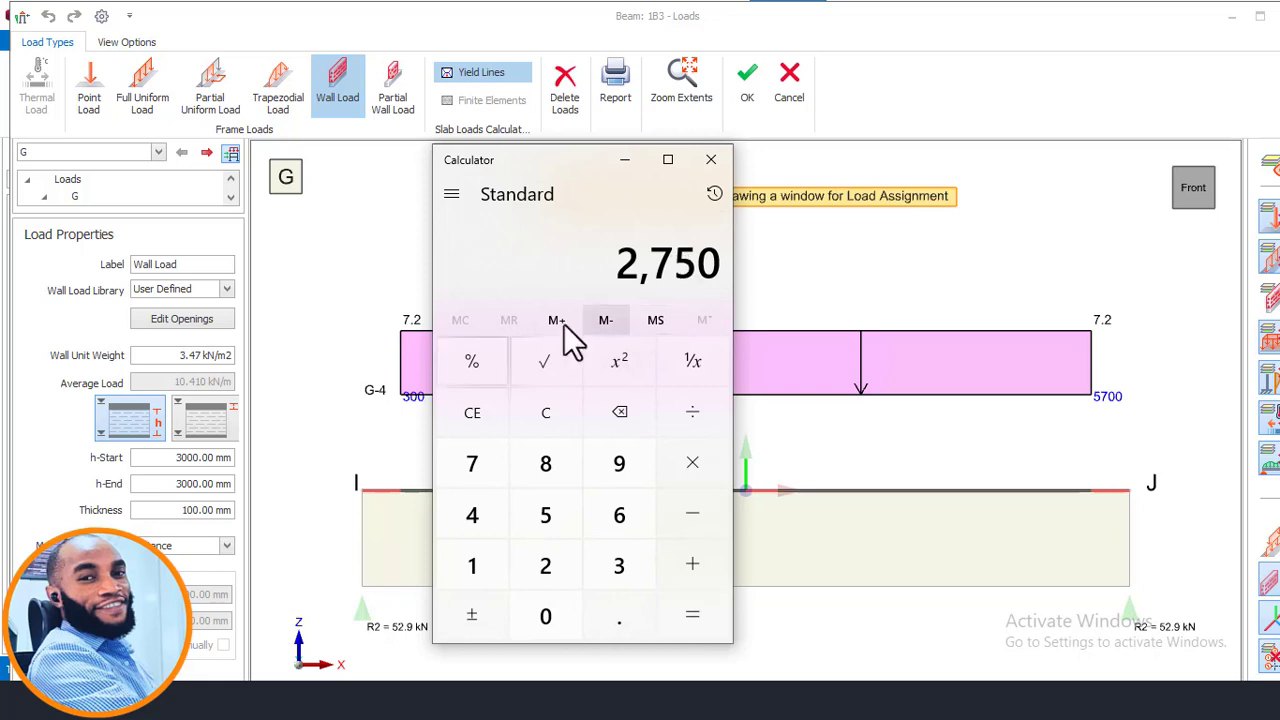
# - Set the wall load's h-Start and h-End to 2750 mm and its thickness to 225 mm
pyautogui.click(625, 161)
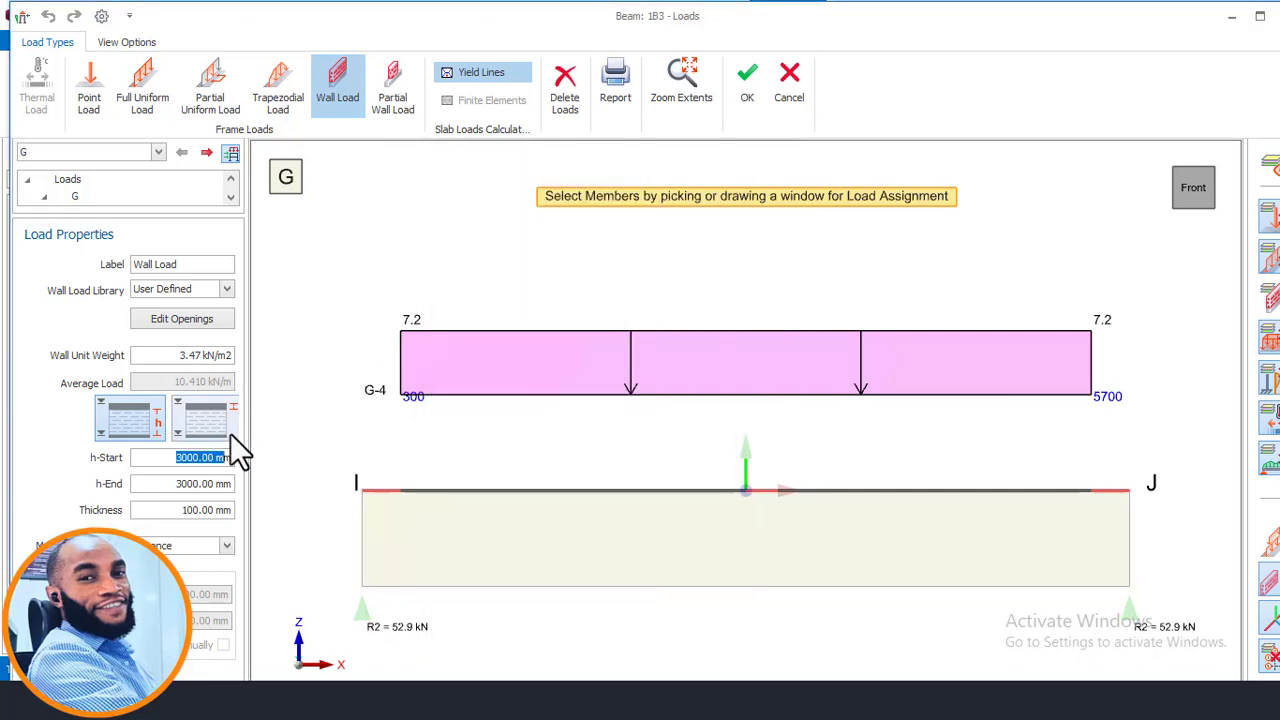
pyautogui.write('2')
pyautogui.moveTo(178, 513); pyautogui.dragTo(231, 513)
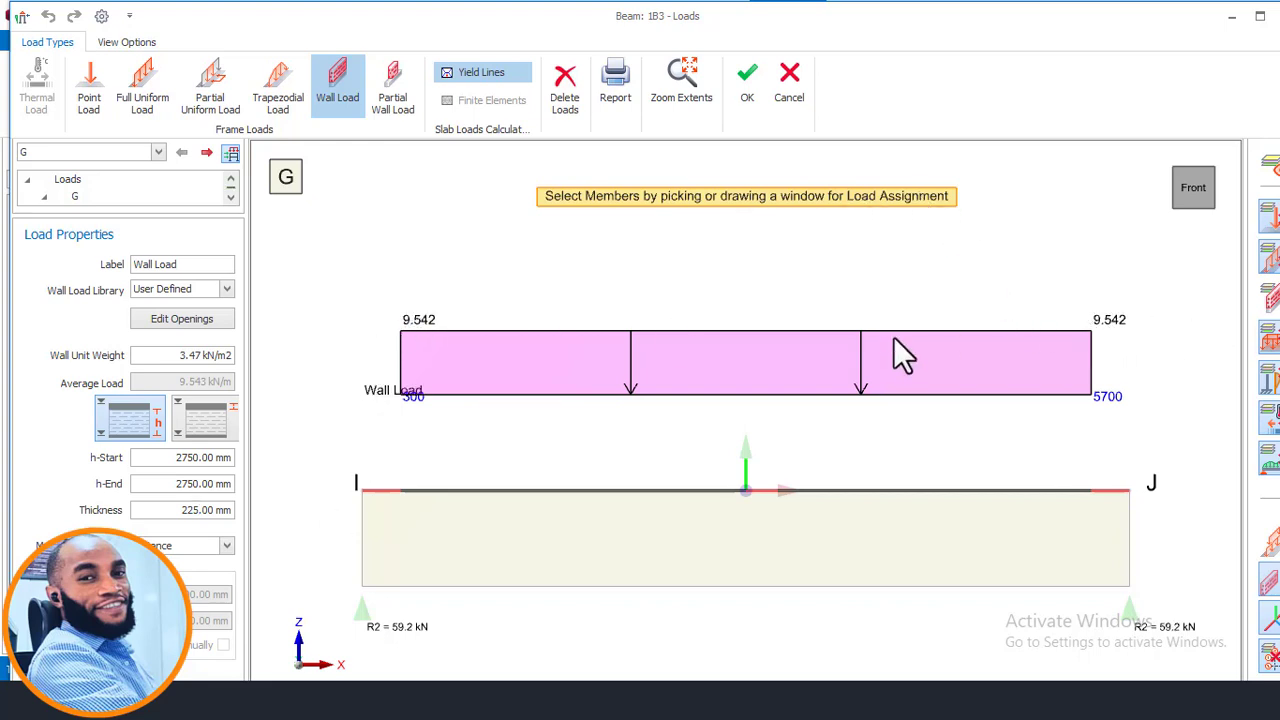
# - Apply the updated wall load to beam 1B3 and confirm the load editor
pyautogui.click(666, 491)
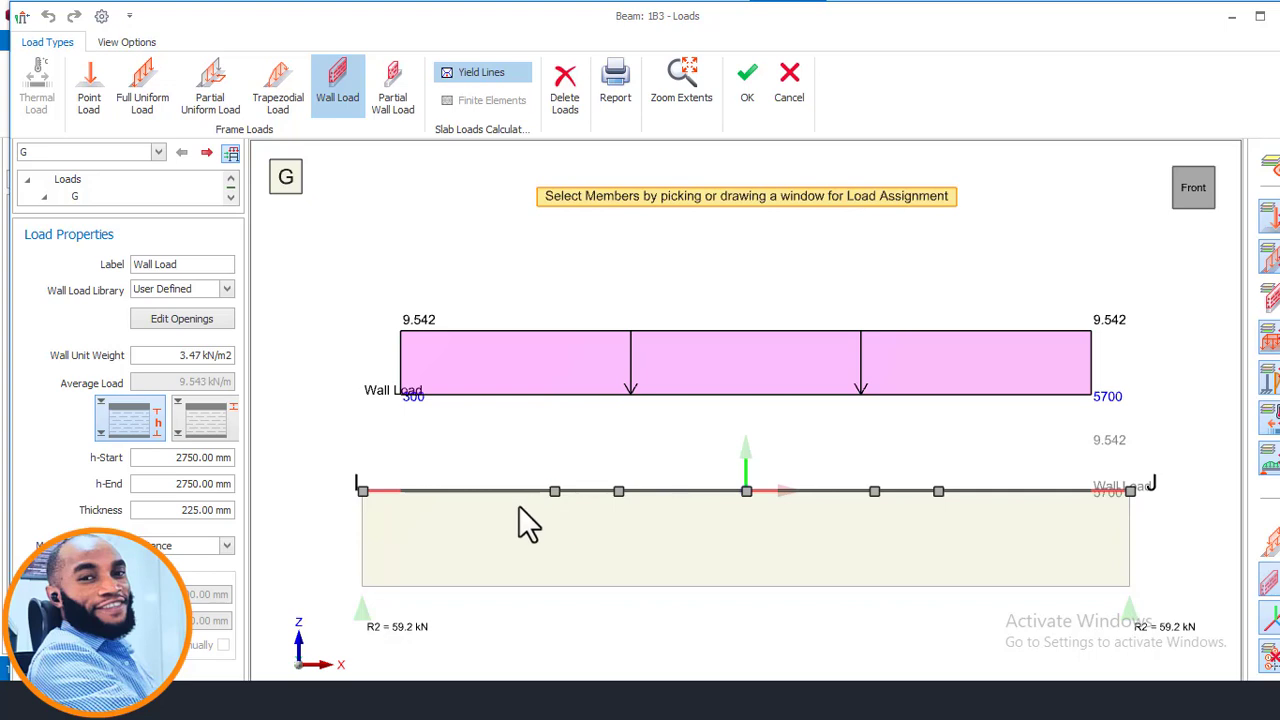
pyautogui.click(747, 99)
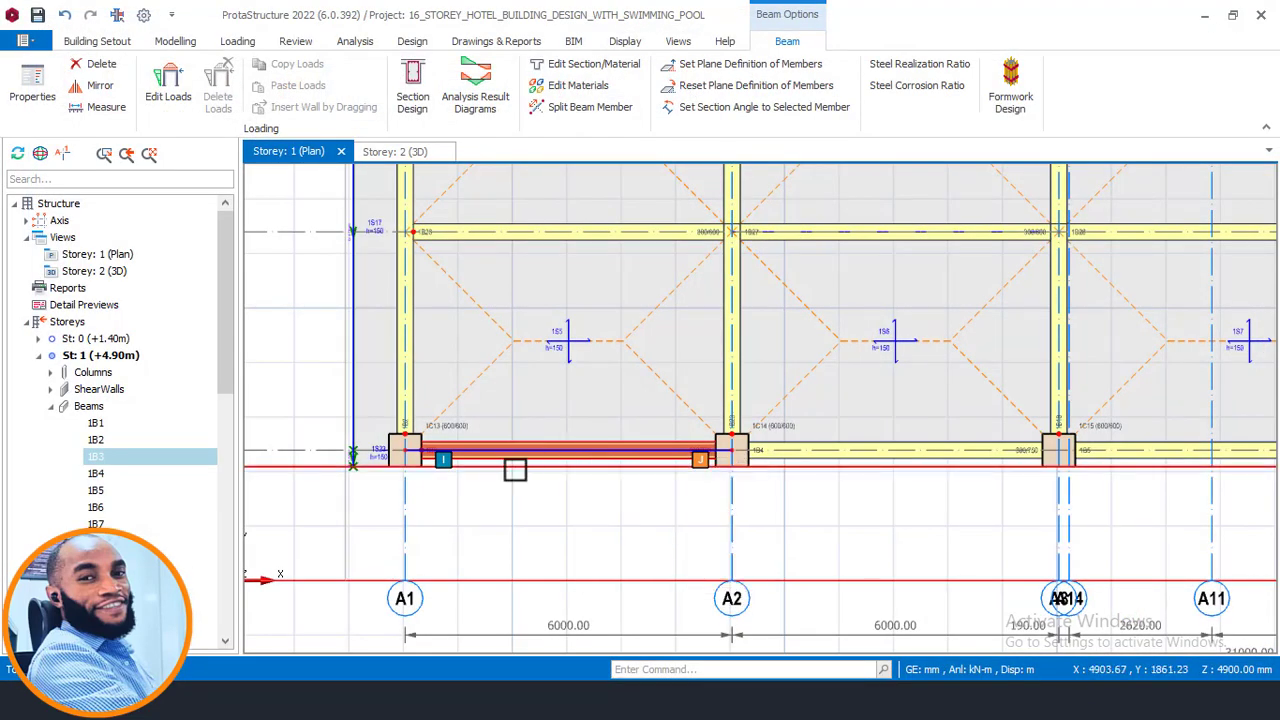
# - Inspect the wall load on beam 1B3 in the 3D view
pyautogui.click(385, 152)
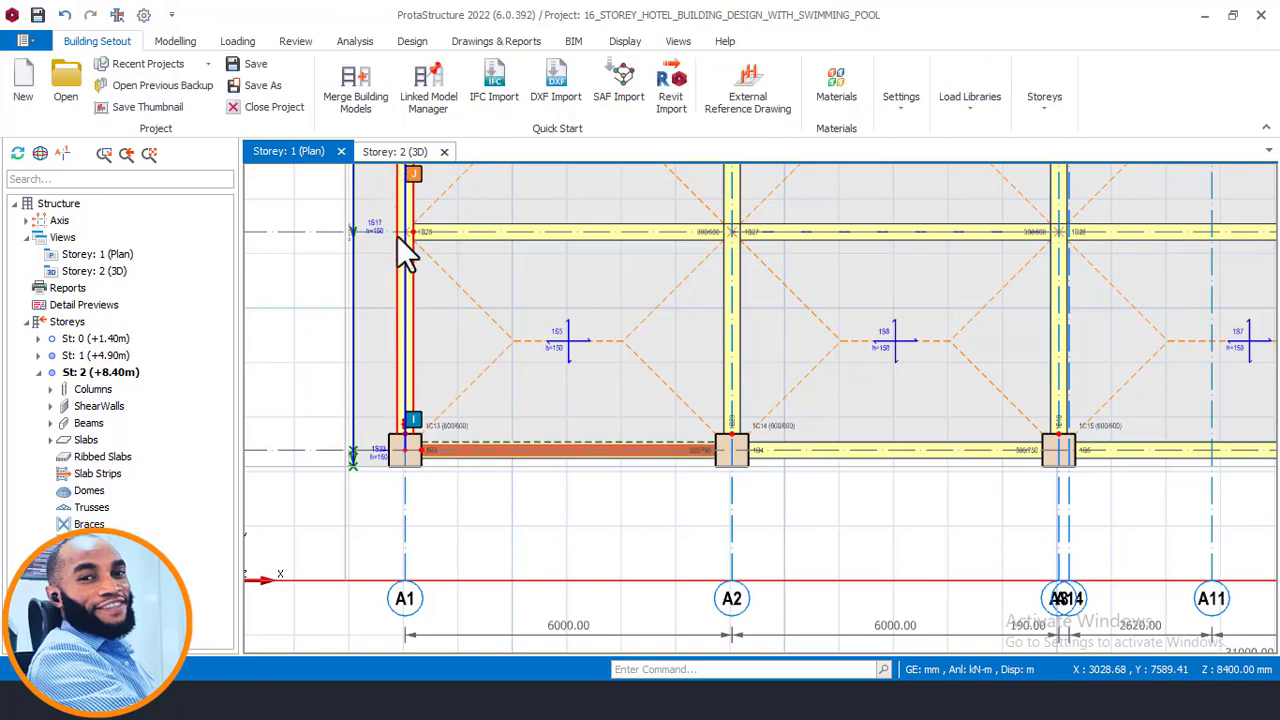
pyautogui.scroll(5, 545, 325)
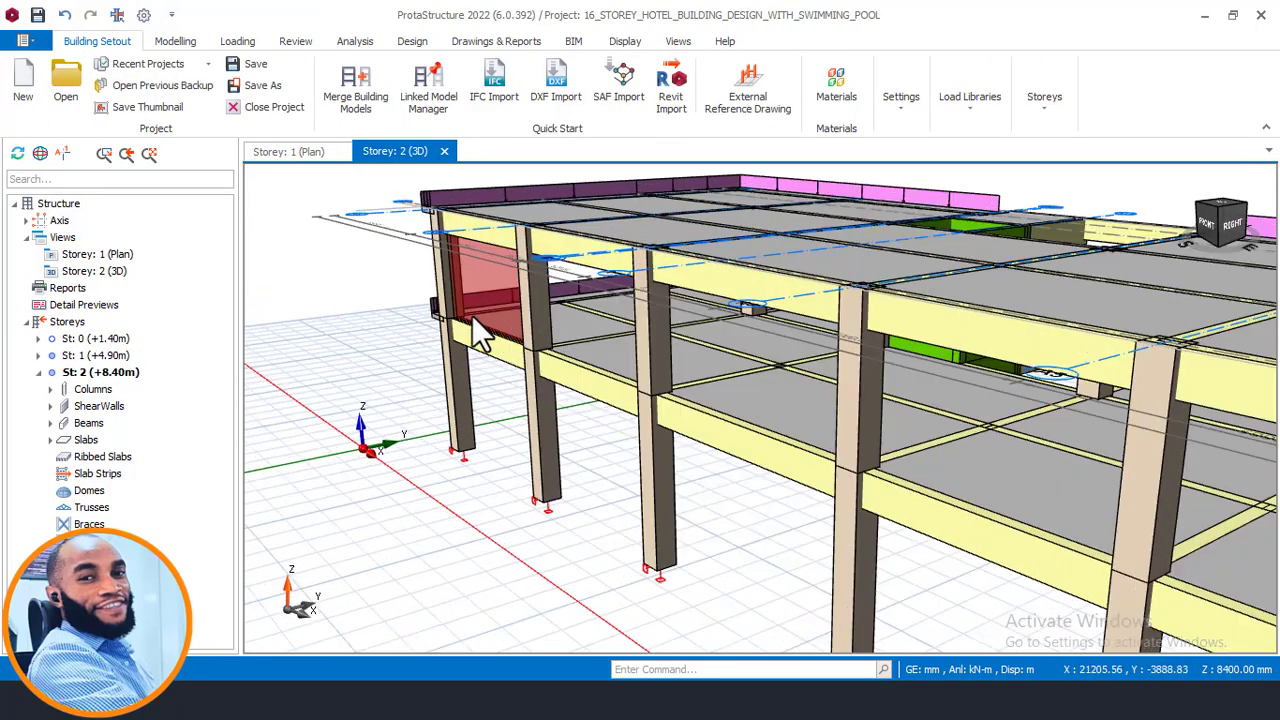
pyautogui.moveTo(455, 280)
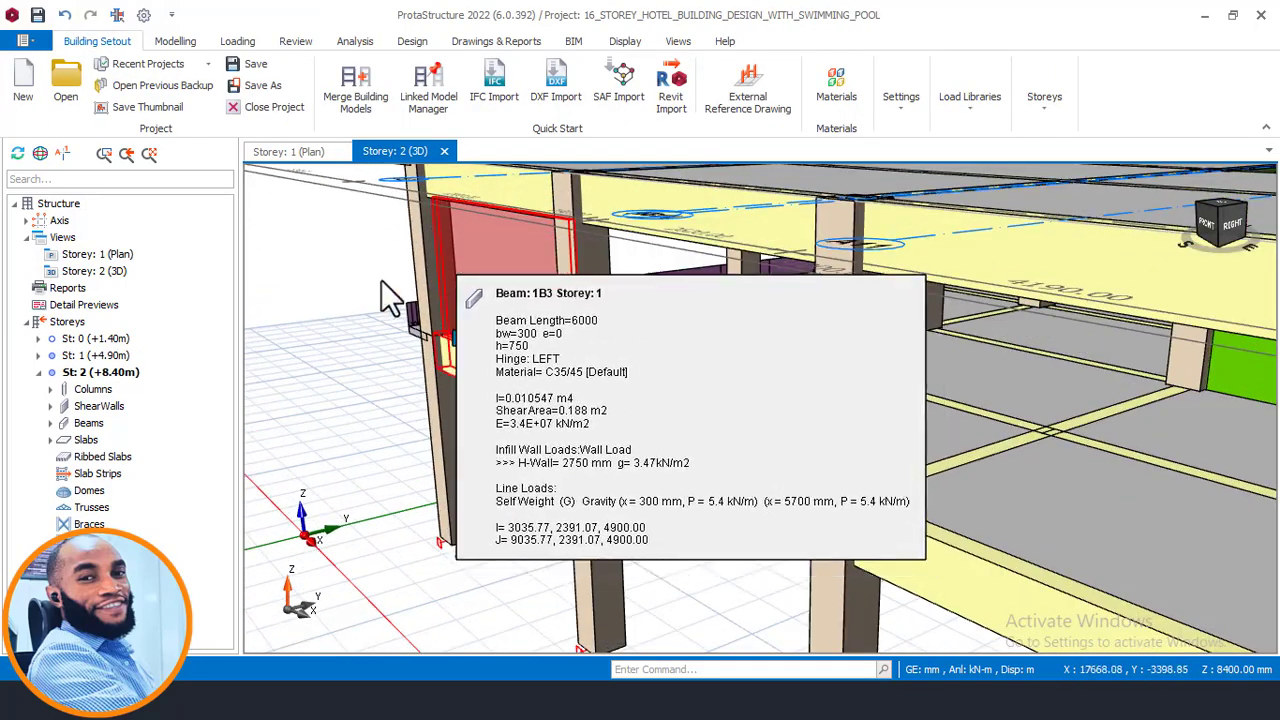
pyautogui.moveTo(494, 268); pyautogui.dragTo(545, 341, button='middle')
pyautogui.scroll(-7, 580, 342)
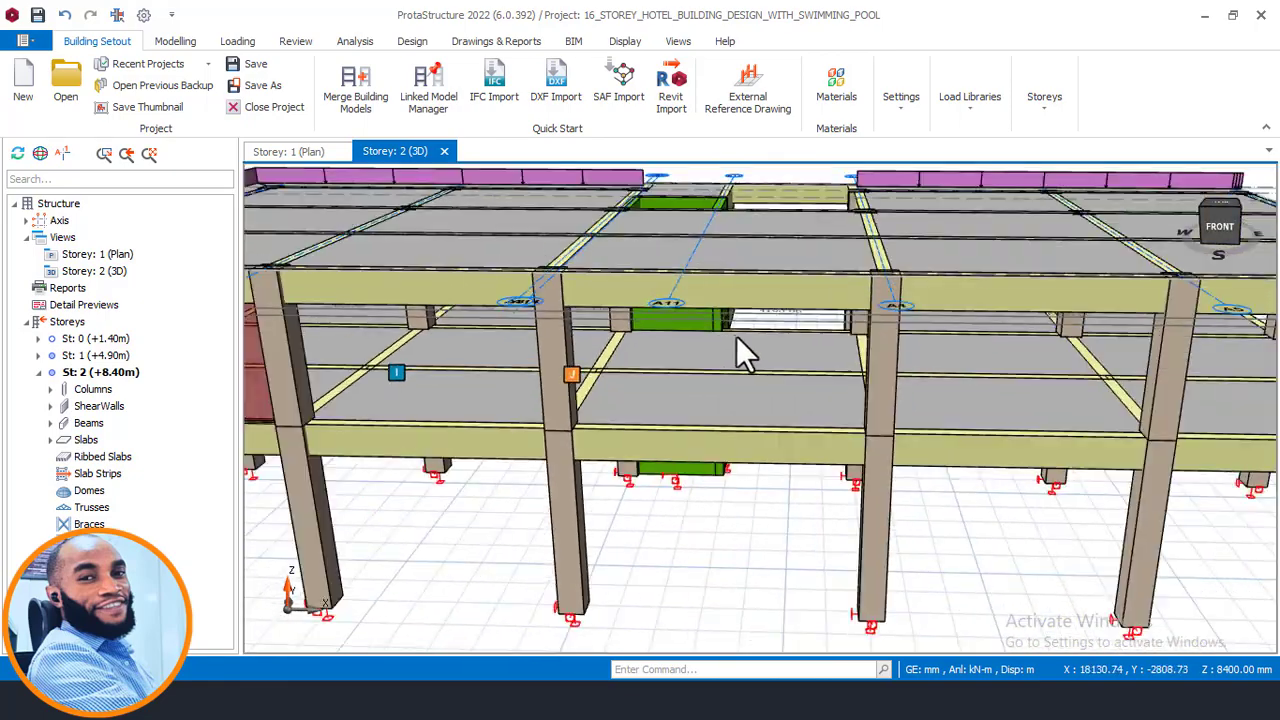
pyautogui.moveTo(488, 374); pyautogui.dragTo(900, 322, button='middle')
pyautogui.scroll(6, 841, 318)
pyautogui.moveTo(637, 414); pyautogui.dragTo(1108, 277, button='middle')
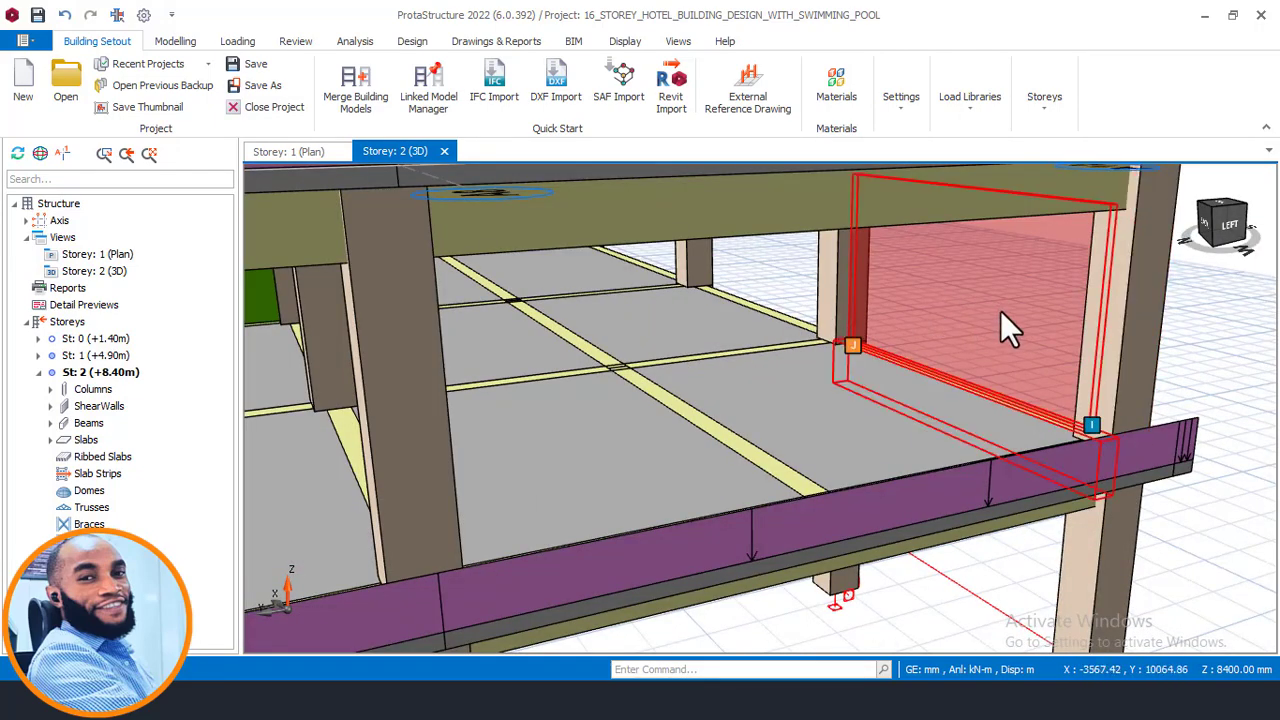
pyautogui.moveTo(1000, 312)
pyautogui.scroll(-6, 848, 395)
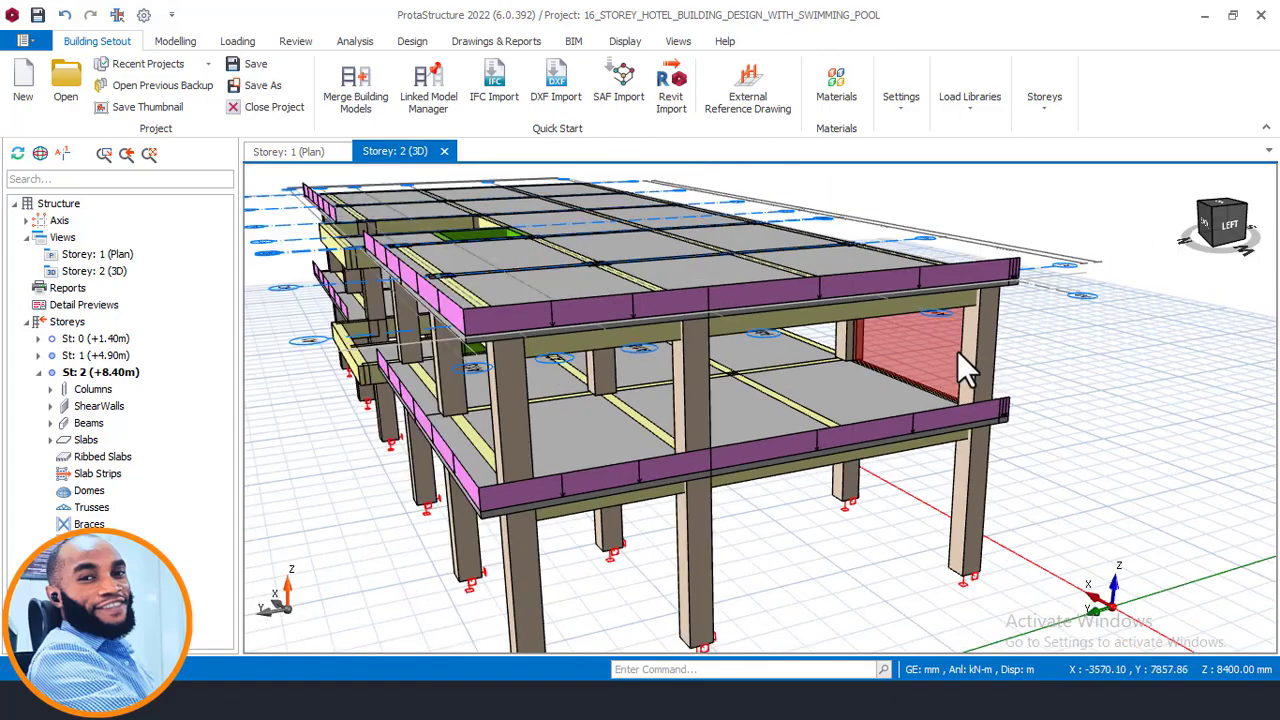
pyautogui.moveTo(972, 361); pyautogui.dragTo(686, 394, button='middle')
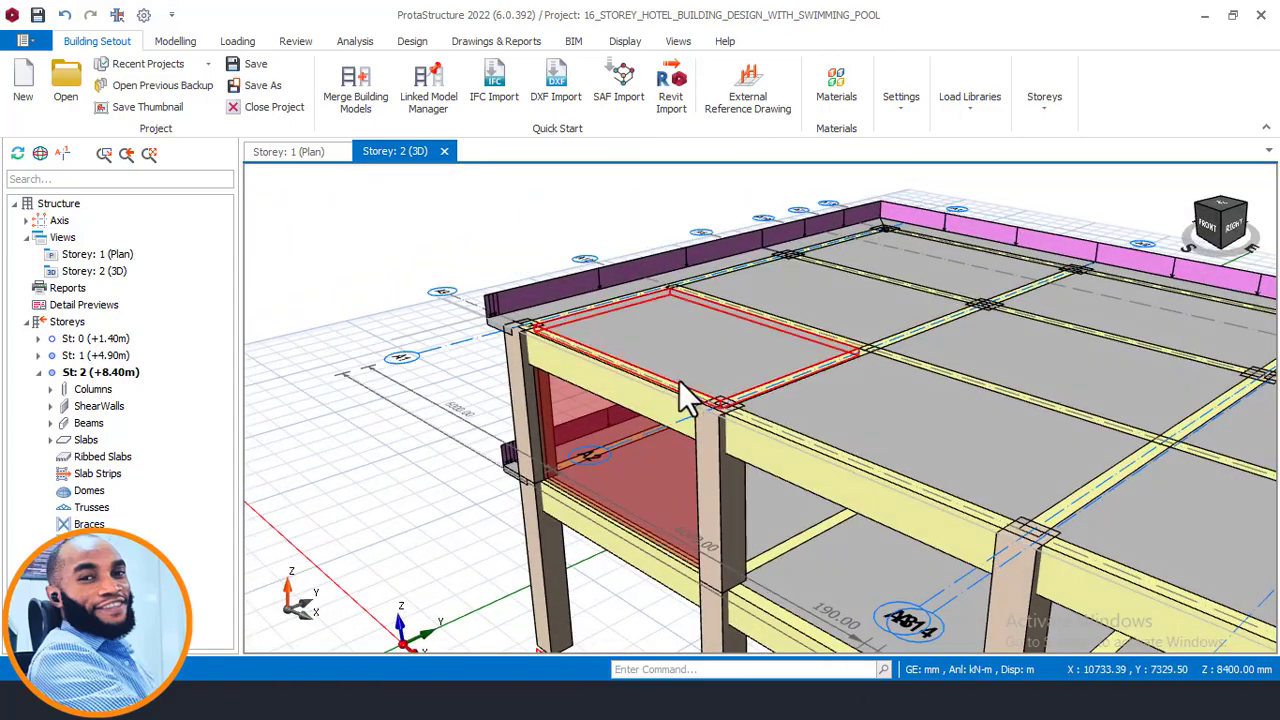
pyautogui.scroll(2, 596, 278)
pyautogui.scroll(-5, 596, 300)
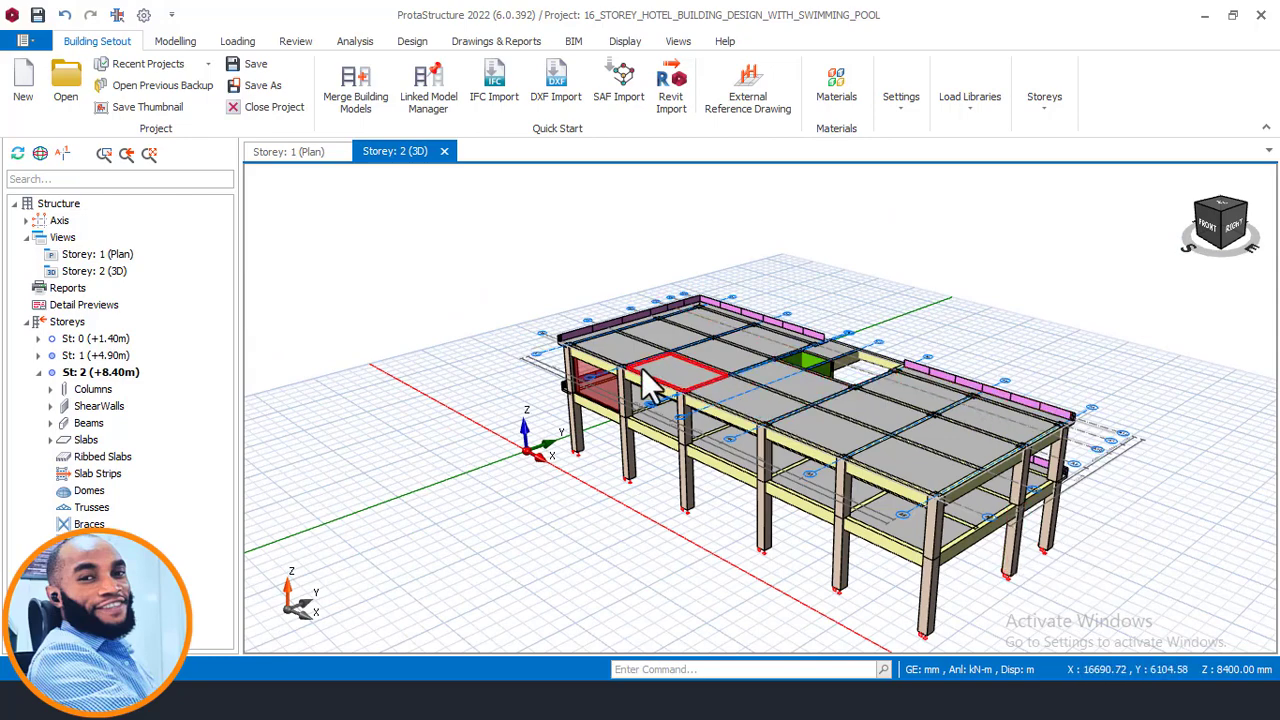
pyautogui.scroll(4, 531, 358)
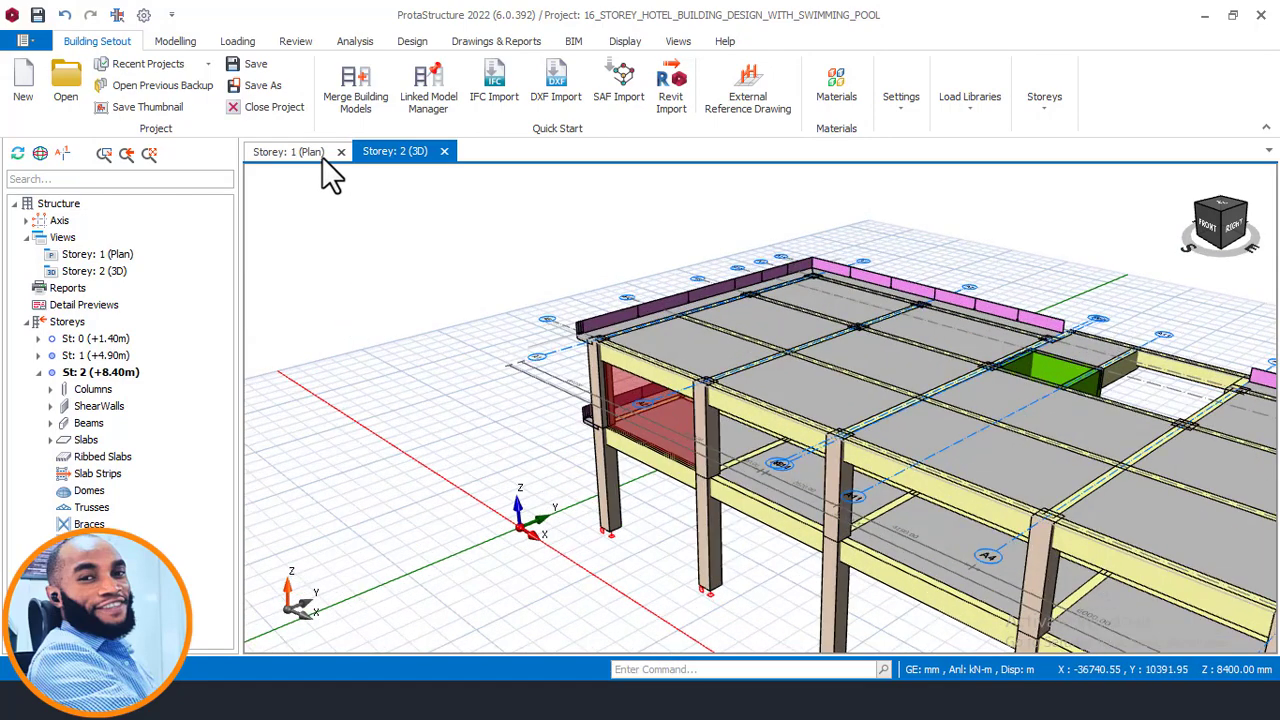
# - Copy the G wall load from beam 1B3 in the storey 1 plan
pyautogui.click(308, 153)
pyautogui.scroll(4, 505, 458)
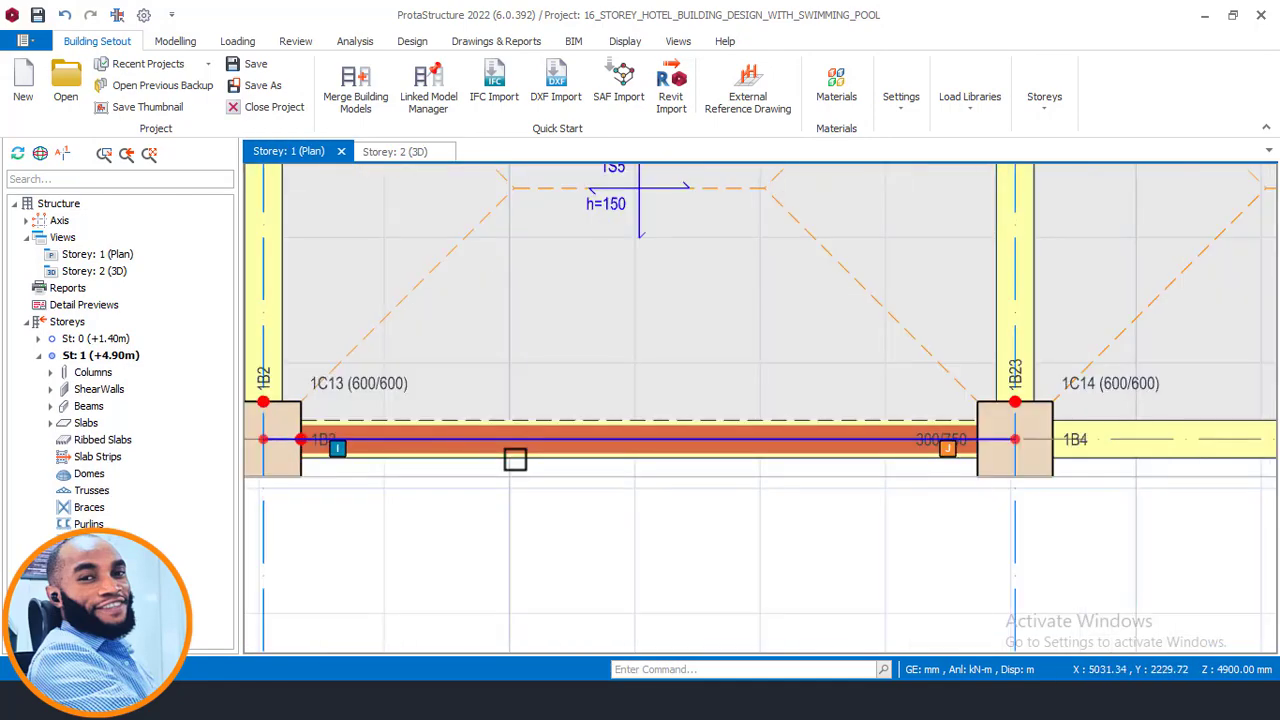
pyautogui.click(514, 459)
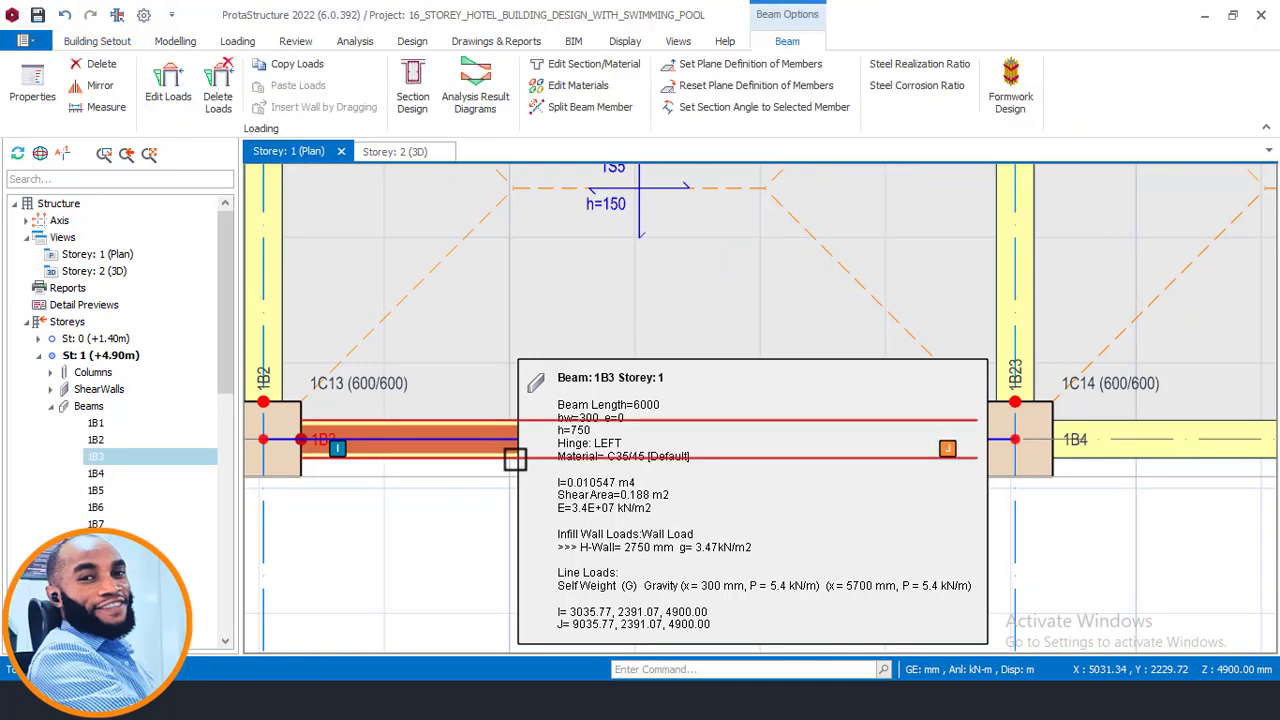
pyautogui.rightClick(514, 459)
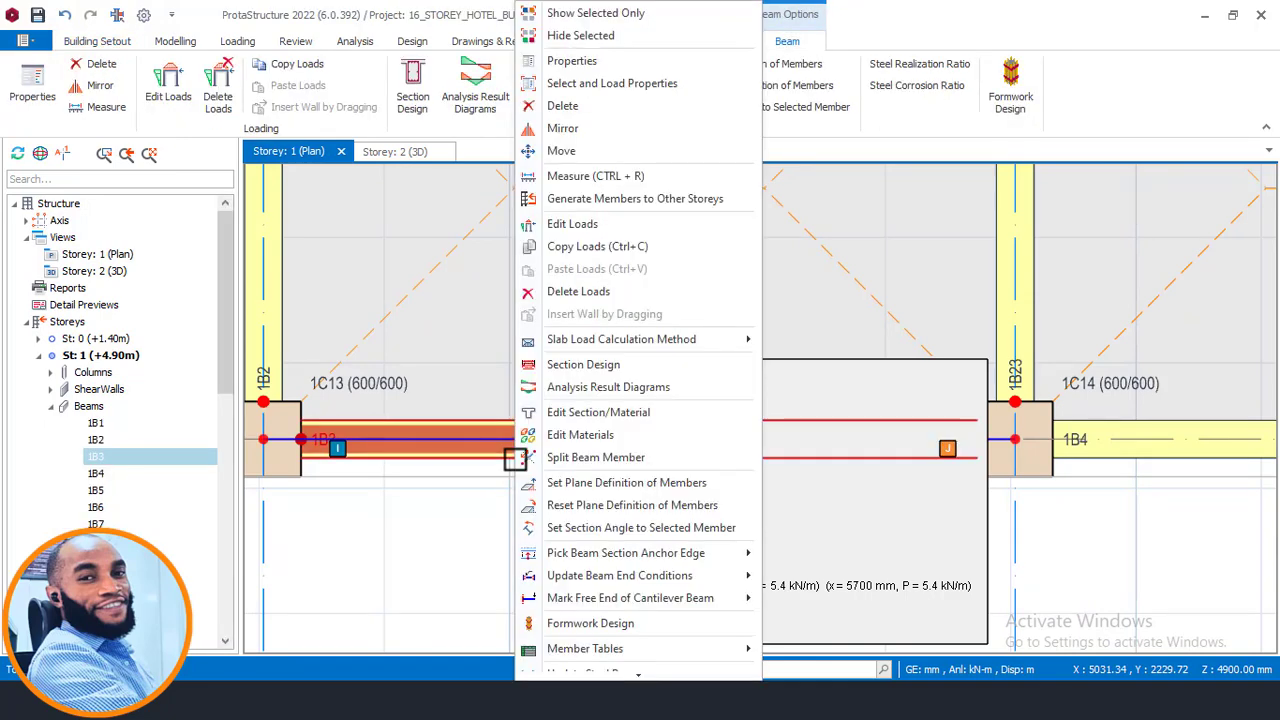
pyautogui.click(600, 245)
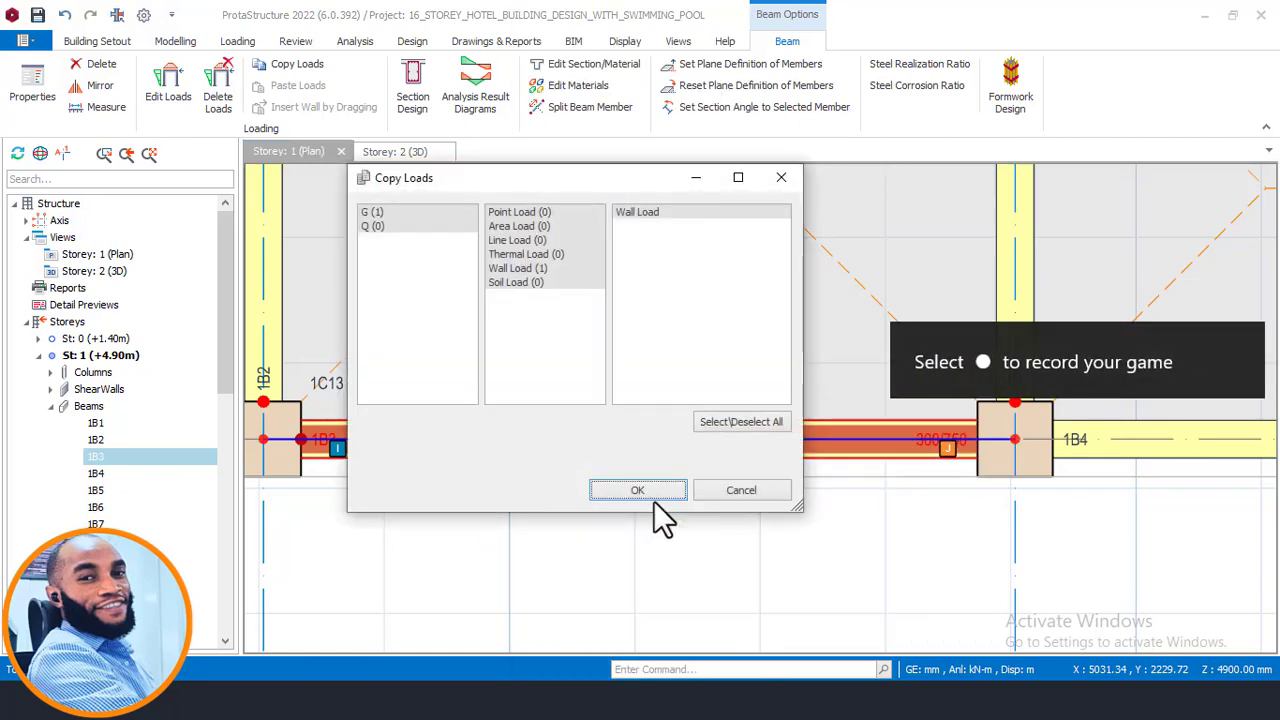
pyautogui.click(655, 490)
# - Paste the copied G wall load onto all the perimeter beams around the storey 1 plan
pyautogui.scroll(-5, 440, 531)
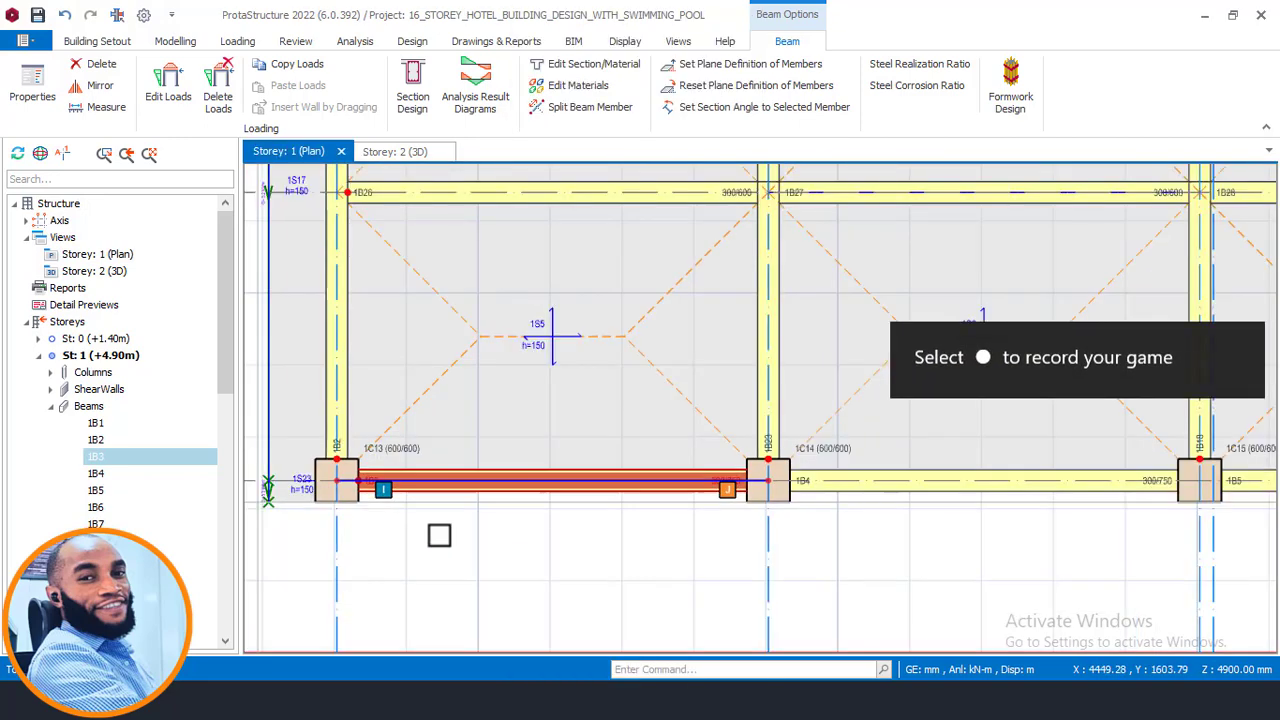
pyautogui.moveTo(549, 546); pyautogui.dragTo(527, 536, button='middle')
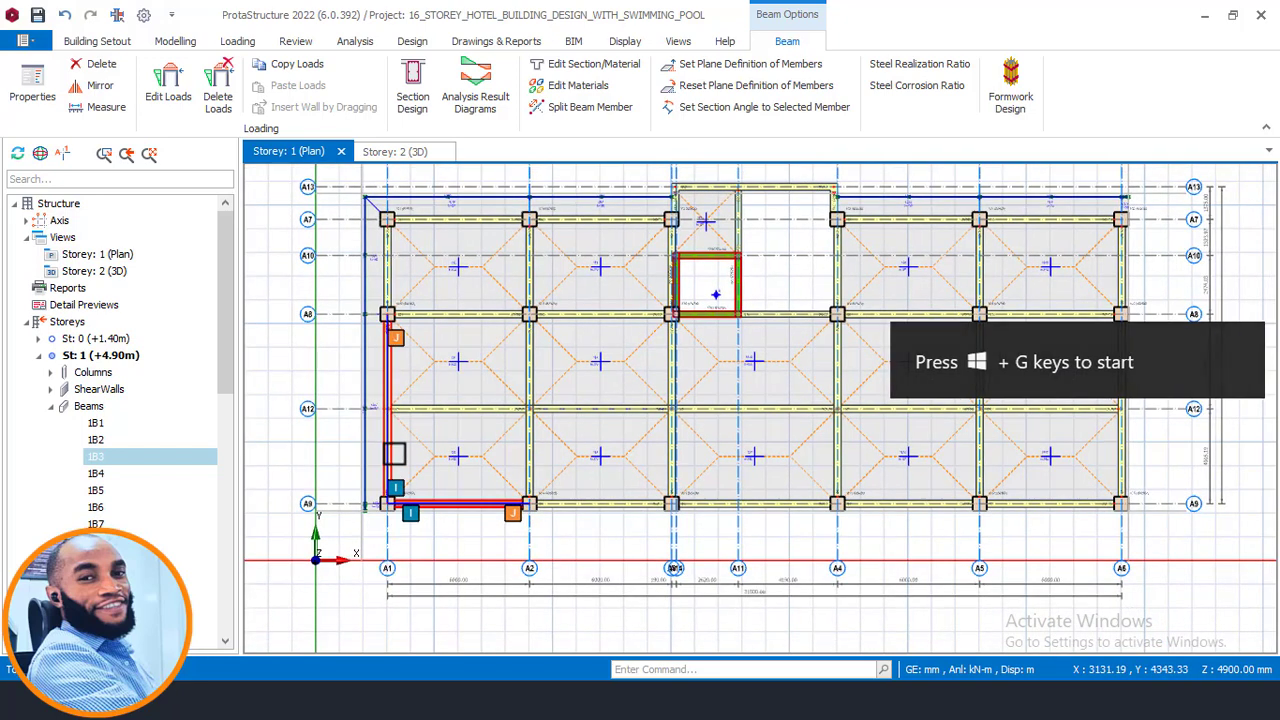
pyautogui.click(393, 453)
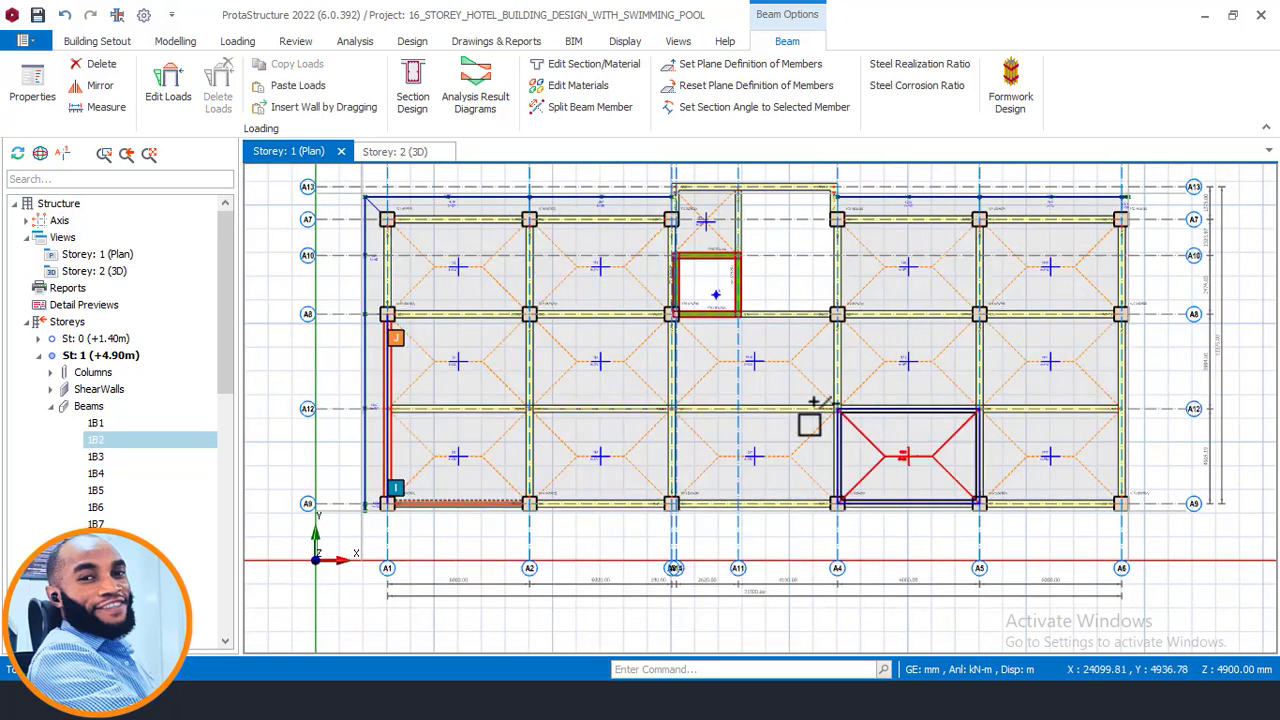
pyautogui.click(391, 276)
pyautogui.moveTo(392, 274)
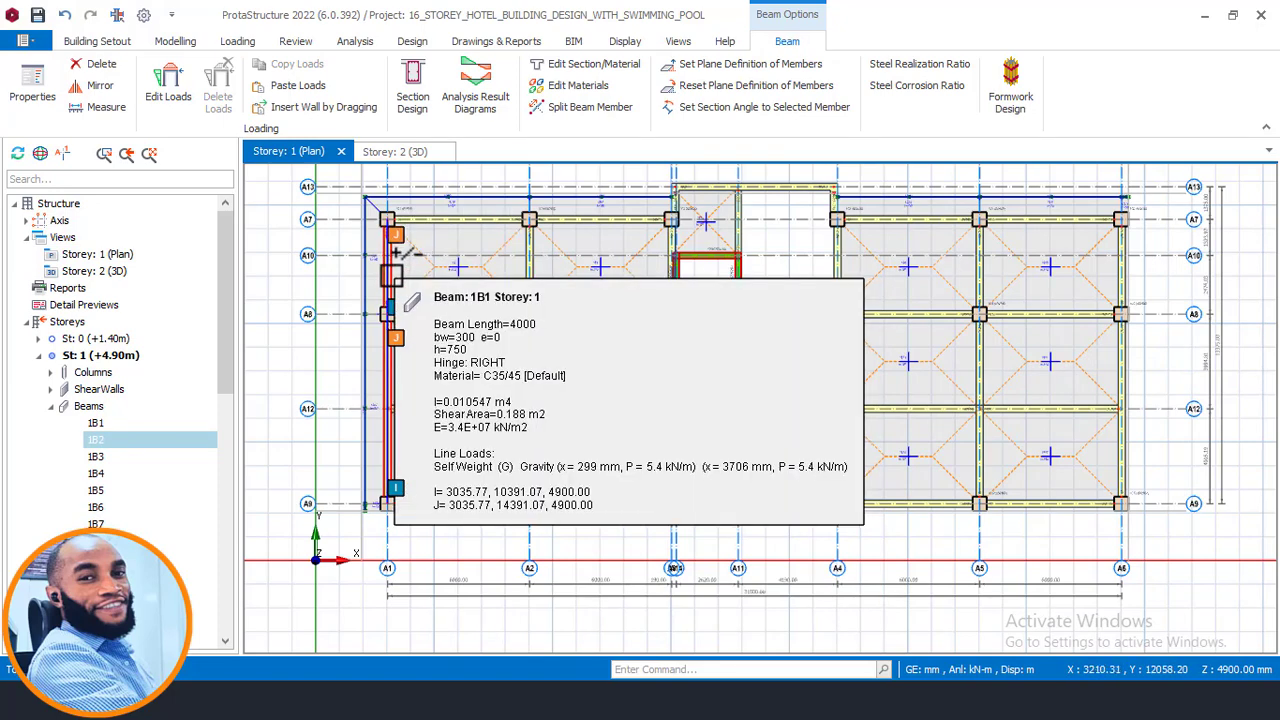
pyautogui.keyDown('ctrl'); pyautogui.click(391, 276); pyautogui.keyUp('ctrl')
pyautogui.keyDown('ctrl'); pyautogui.click(464, 226); pyautogui.keyUp('ctrl')
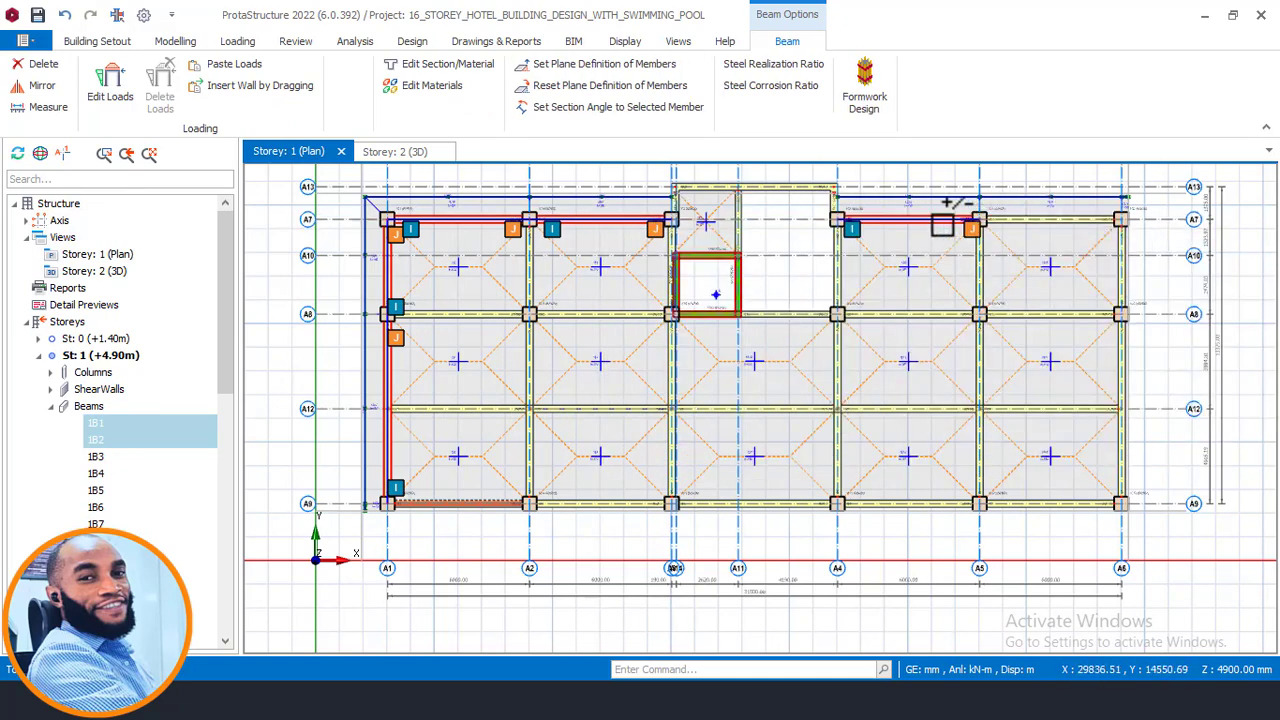
pyautogui.moveTo(964, 223)
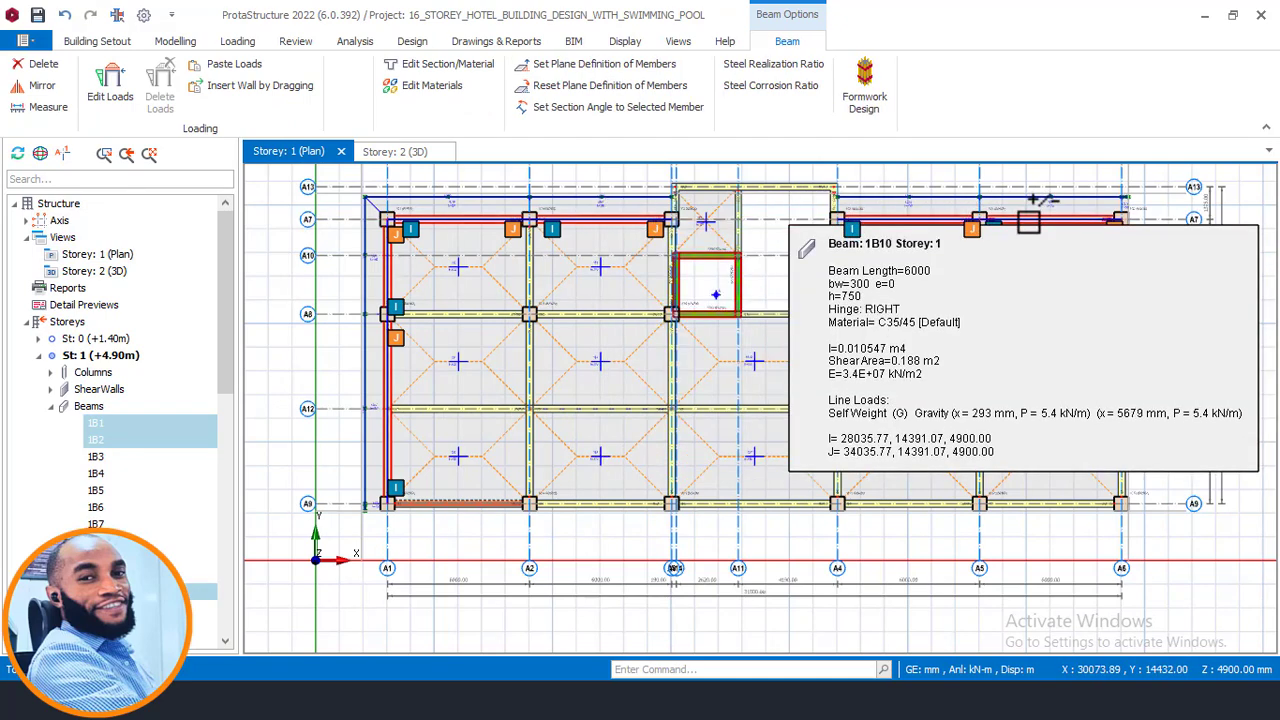
pyautogui.moveTo(1133, 251)
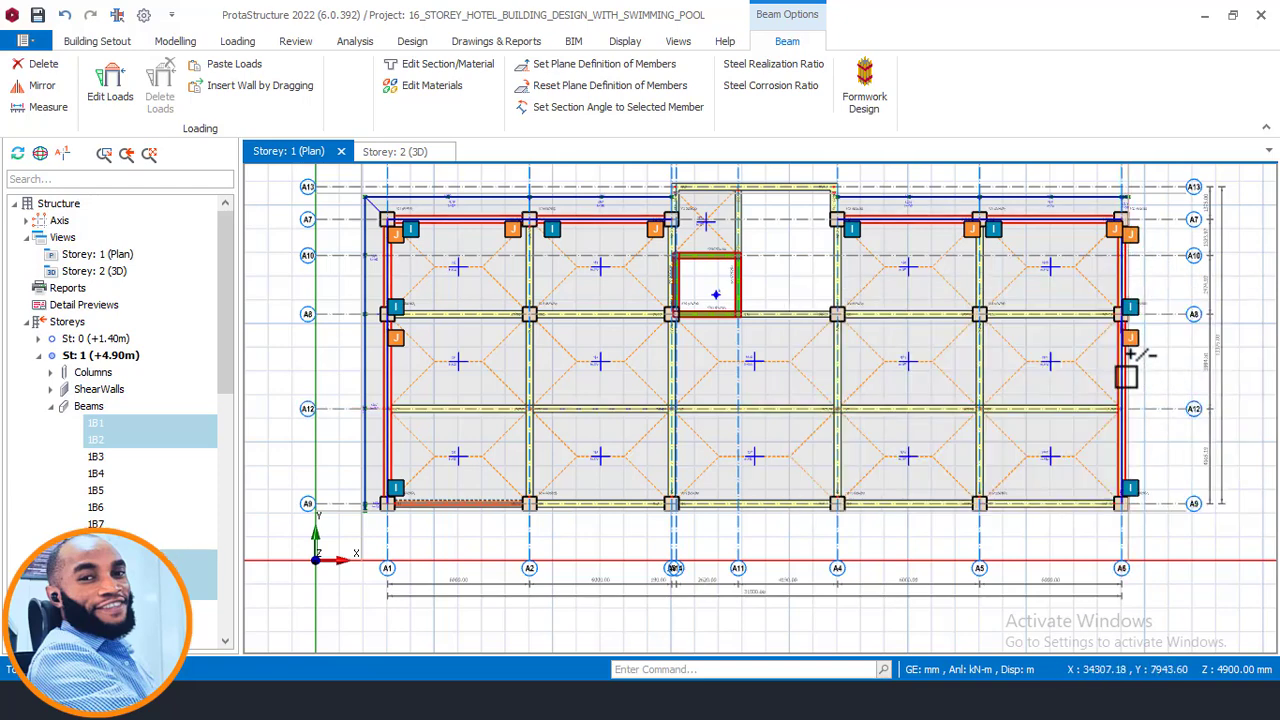
pyautogui.moveTo(1127, 375)
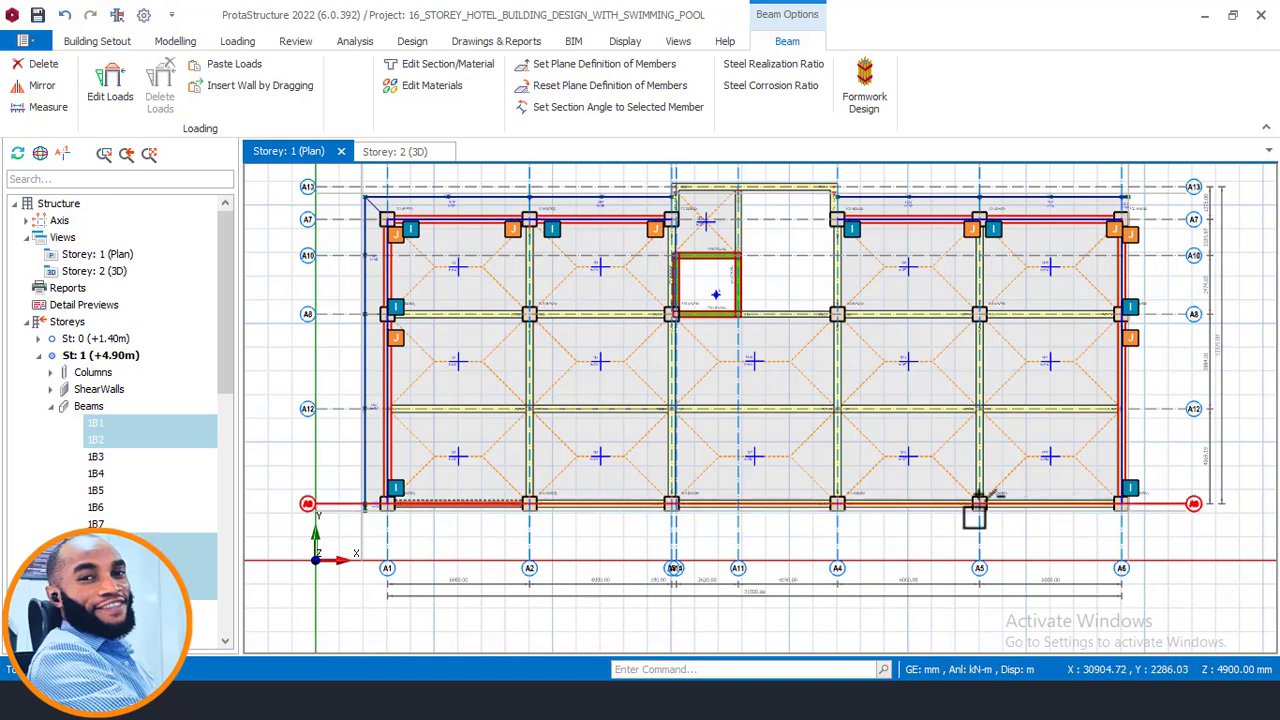
pyautogui.click(924, 505)
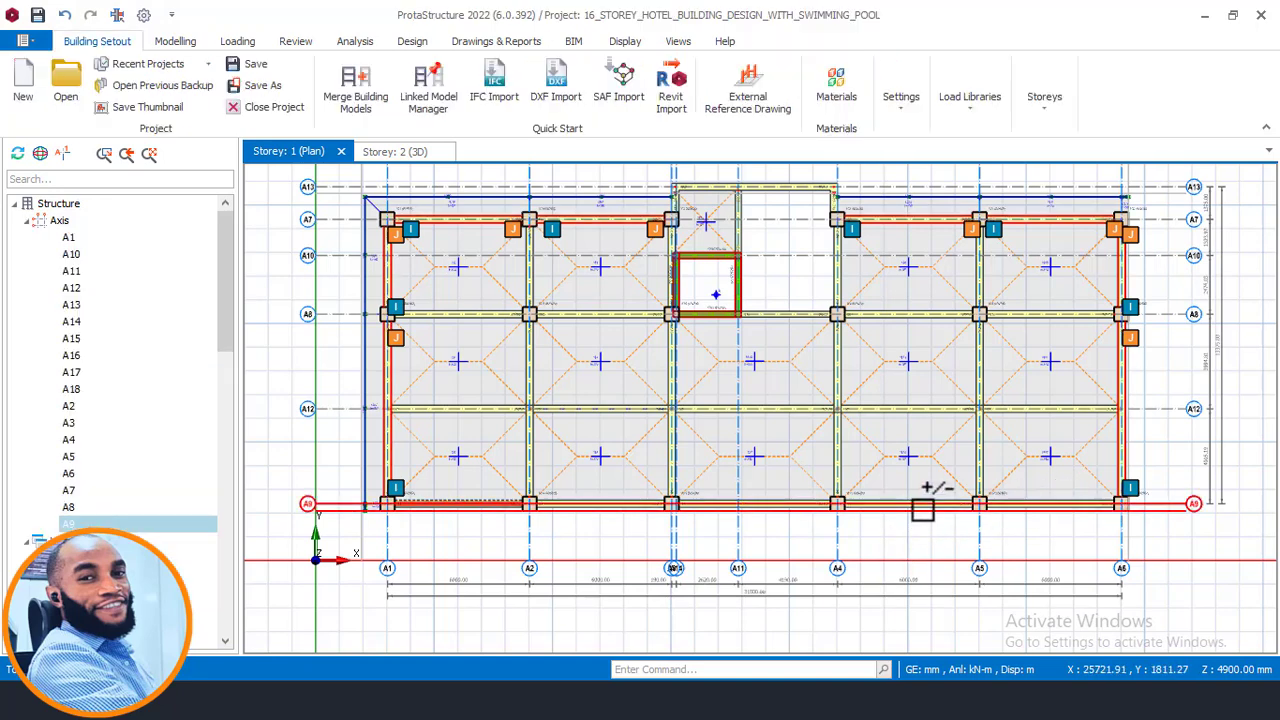
pyautogui.click(1074, 506)
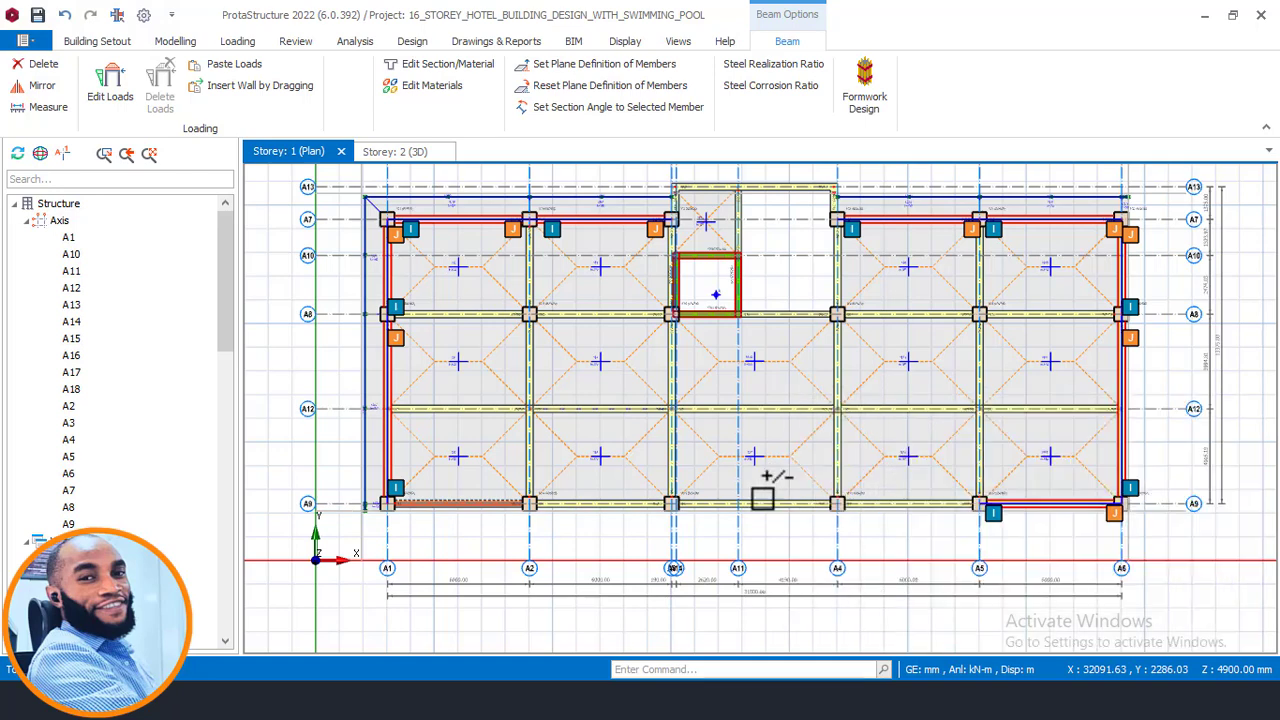
pyautogui.click(766, 495)
pyautogui.click(921, 502)
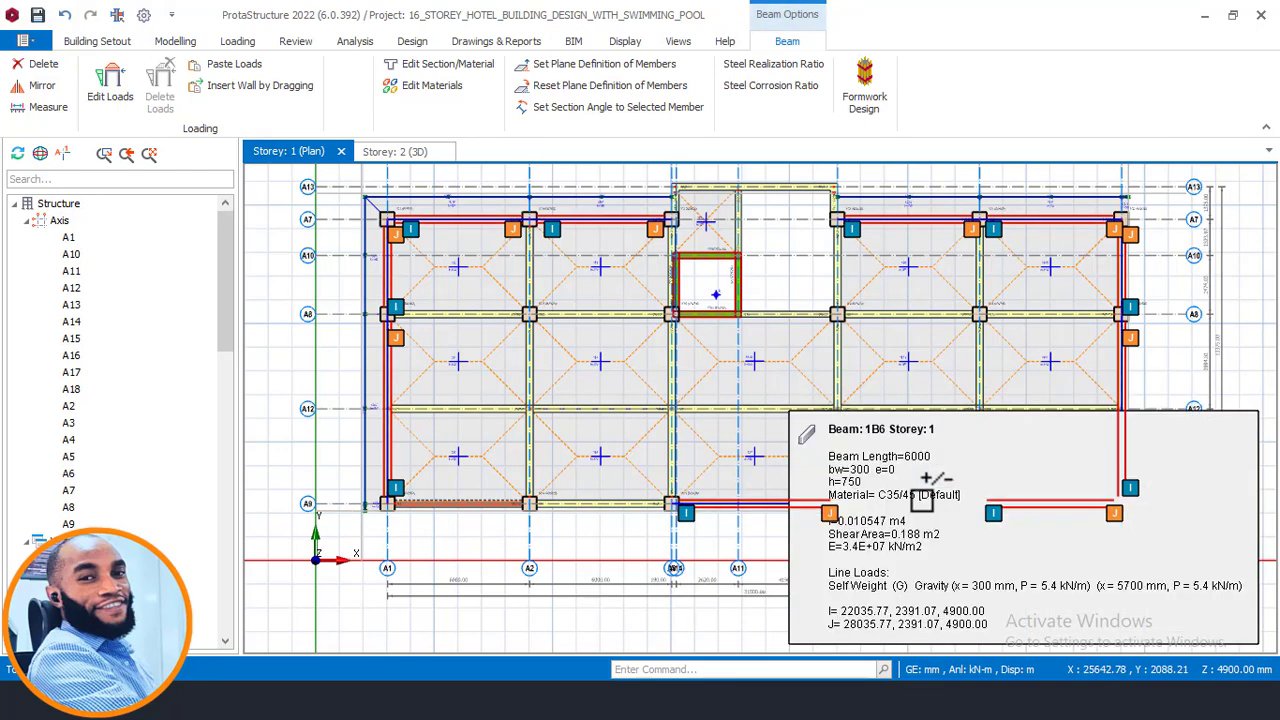
pyautogui.click(581, 504)
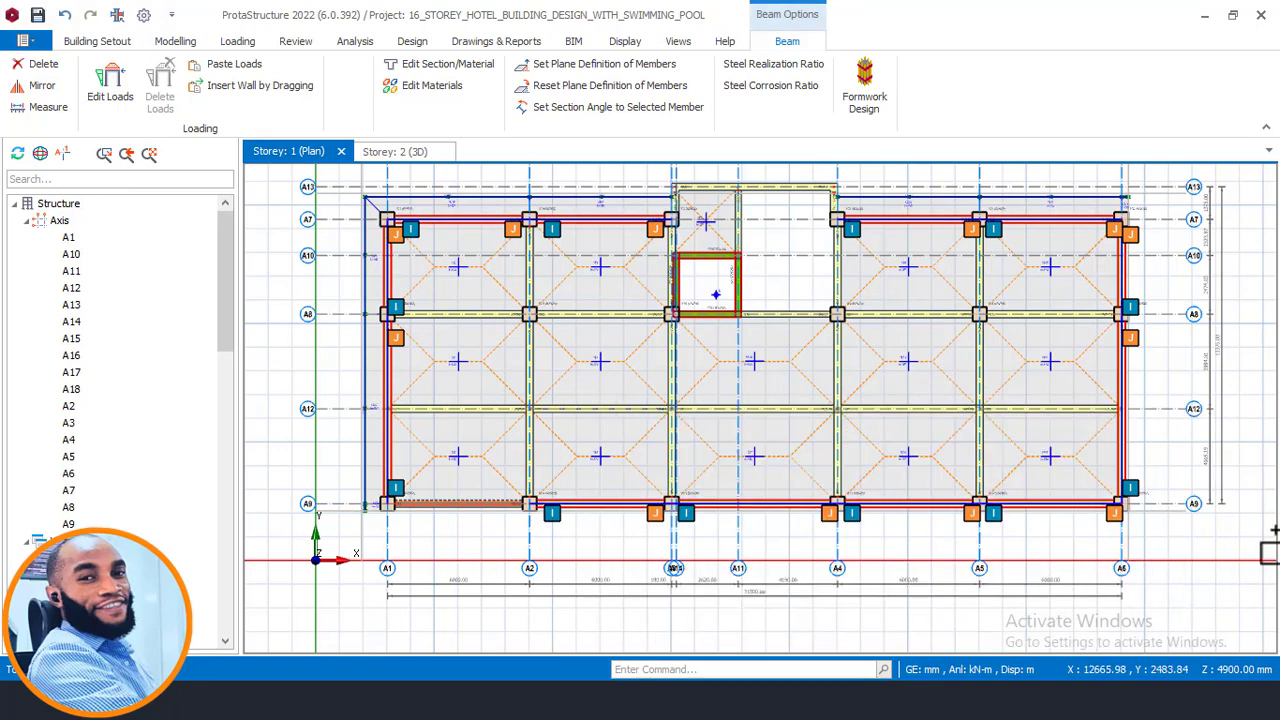
pyautogui.rightClick(1166, 358)
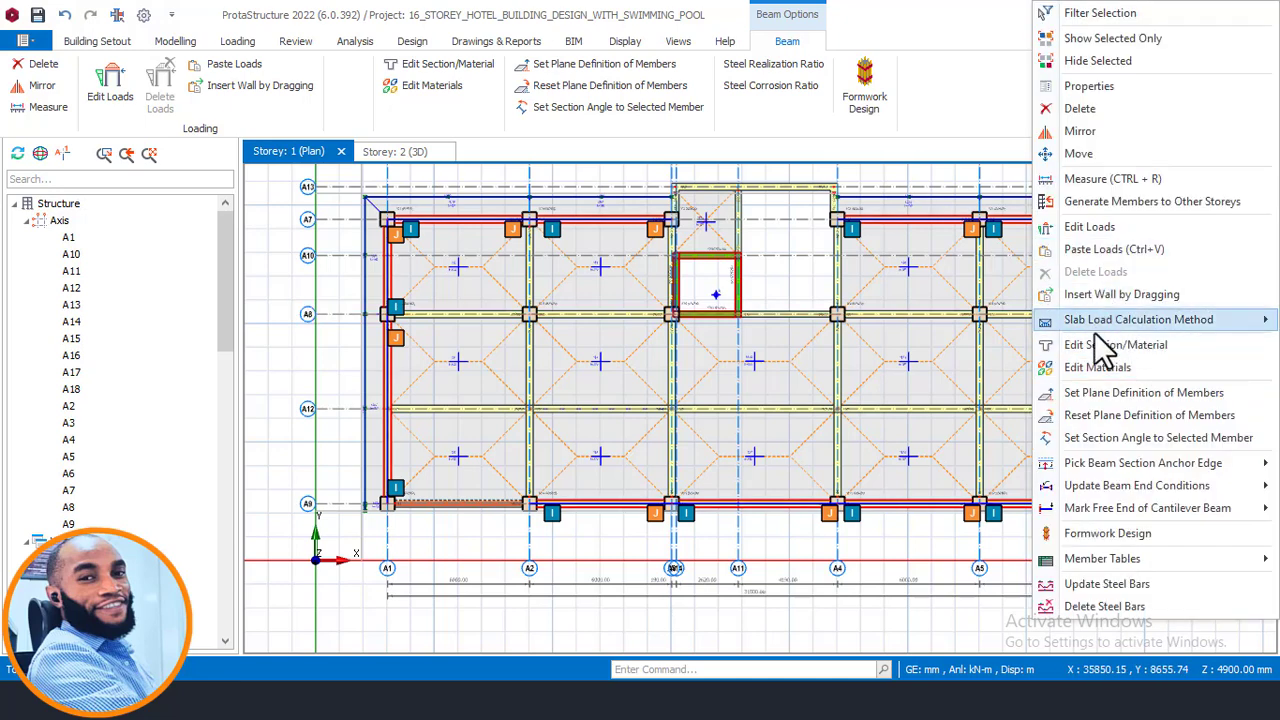
pyautogui.click(1106, 249)
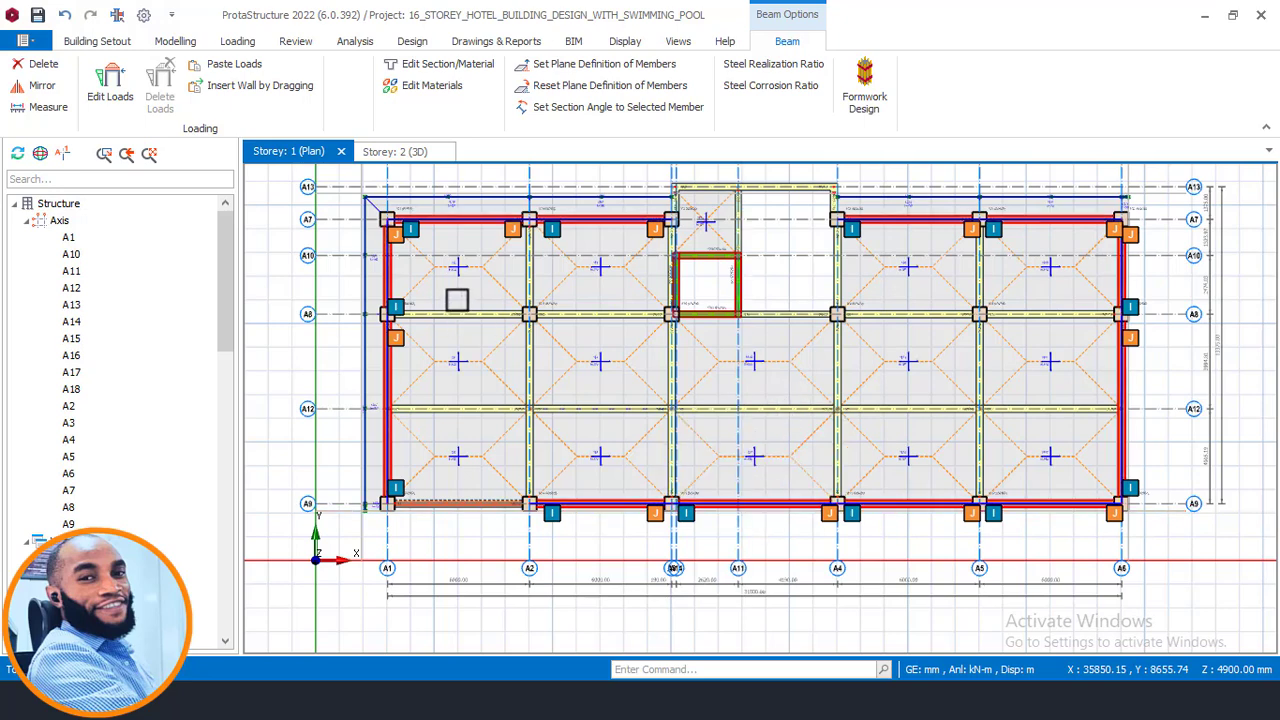
# - Inspect the pasted perimeter wall loads in the storey 1 plan and the 3D view
pyautogui.scroll(3, 582, 232)
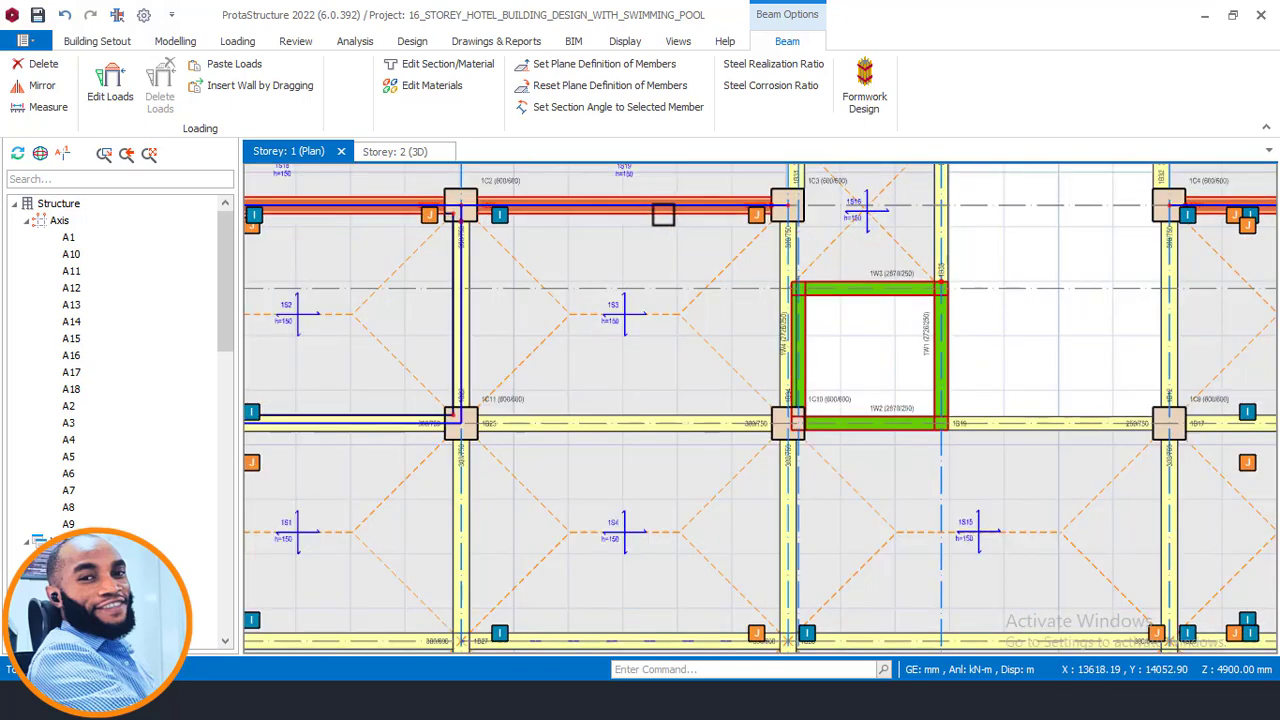
pyautogui.press('Escape')
pyautogui.scroll(-1, 636, 217)
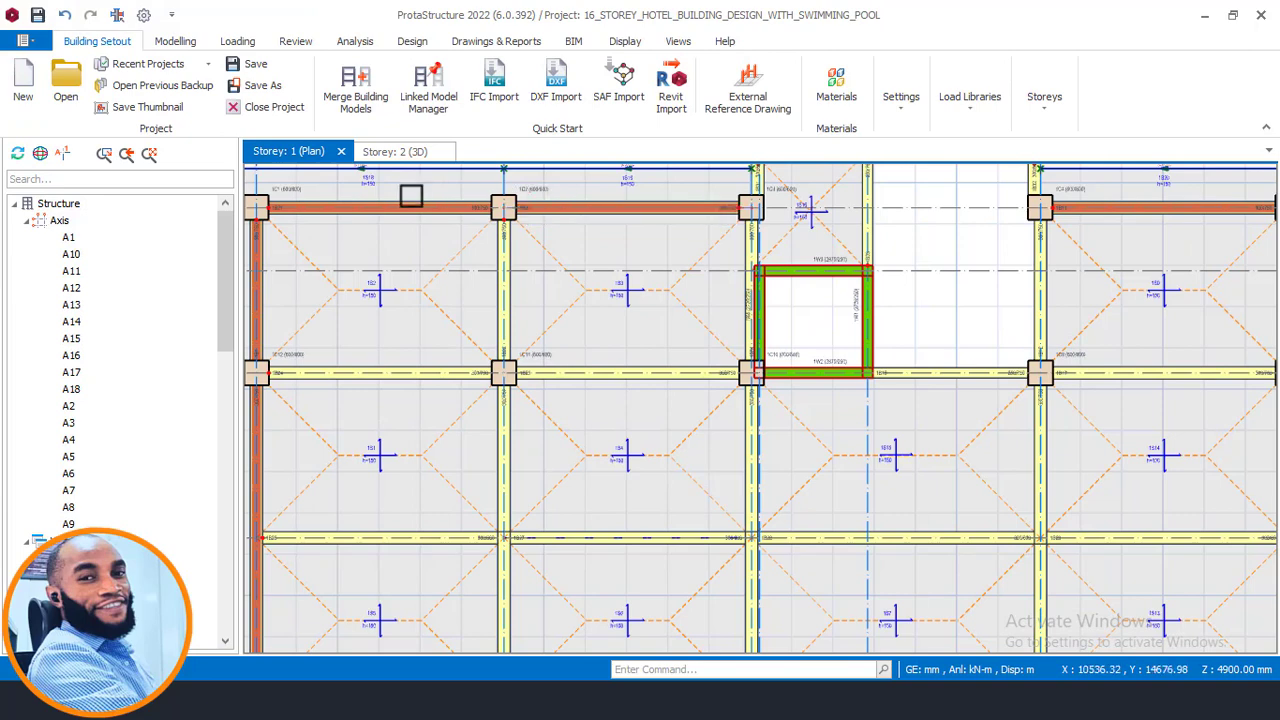
pyautogui.scroll(3, 411, 196)
pyautogui.scroll(1, 612, 231)
pyautogui.scroll(-2, 706, 237)
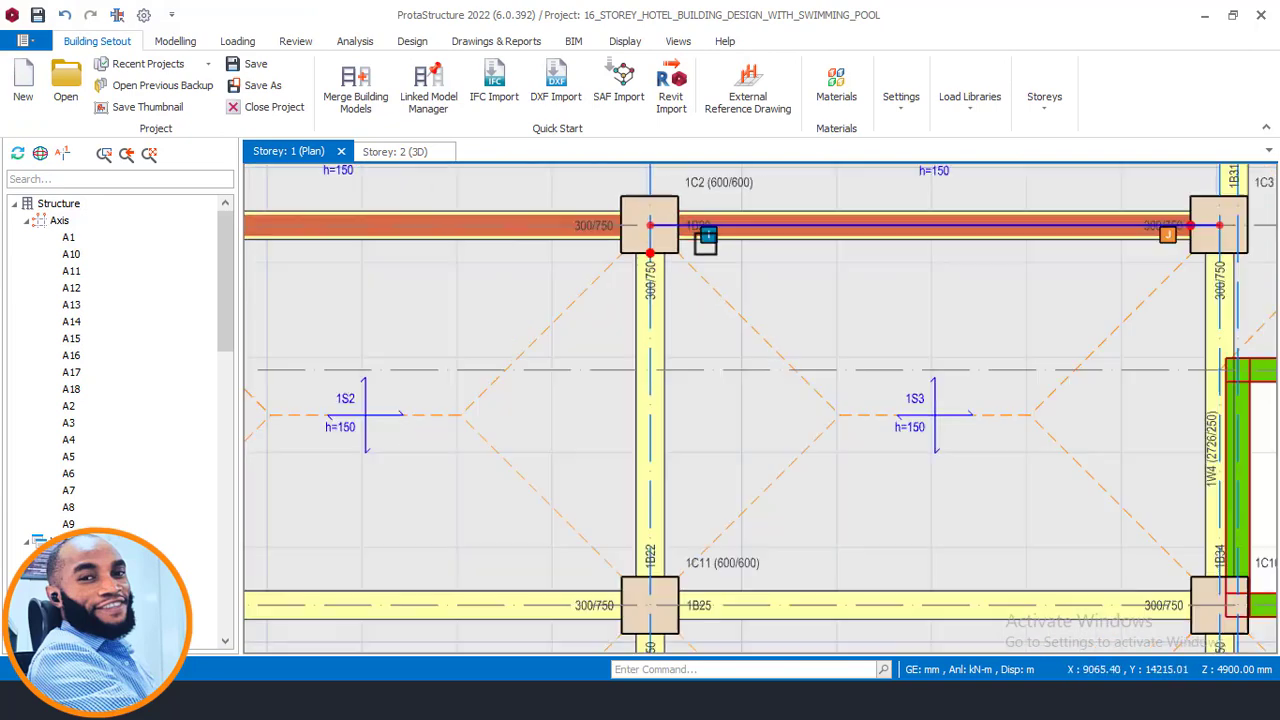
pyautogui.scroll(-1, 604, 268)
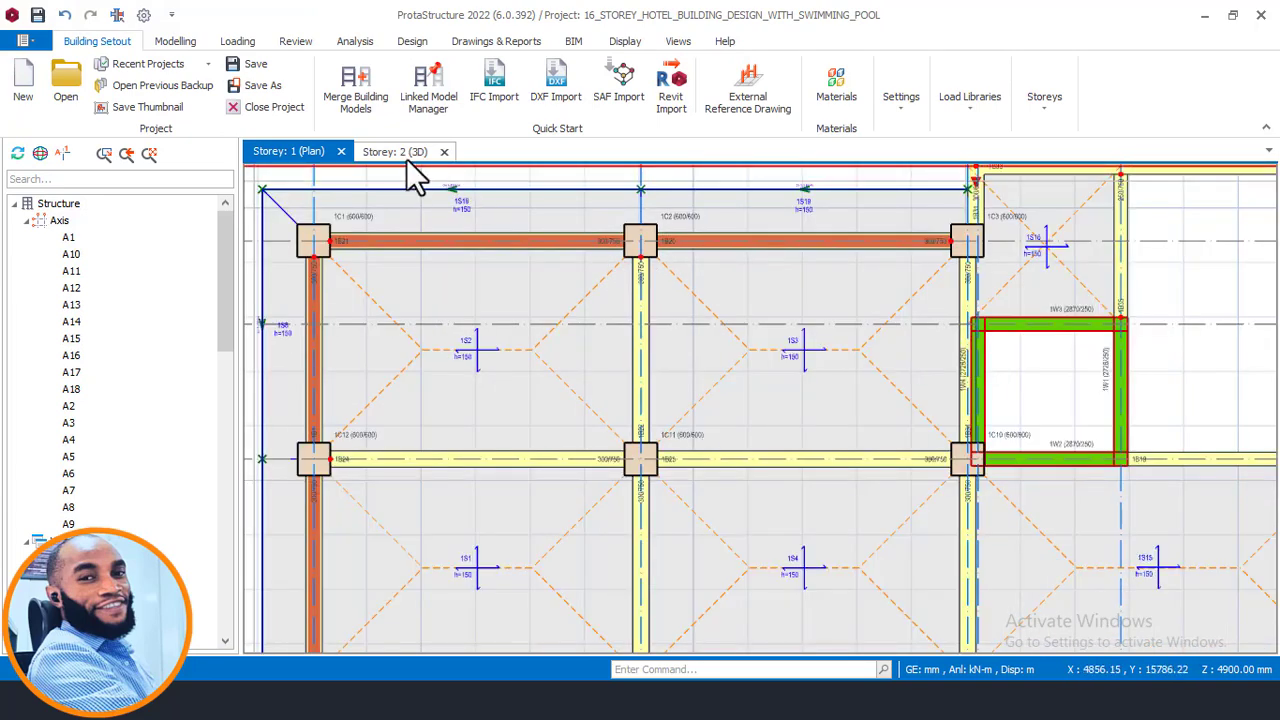
pyautogui.click(410, 152)
pyautogui.moveTo(420, 309); pyautogui.dragTo(750, 448, button='middle')
pyautogui.scroll(5, 757, 460)
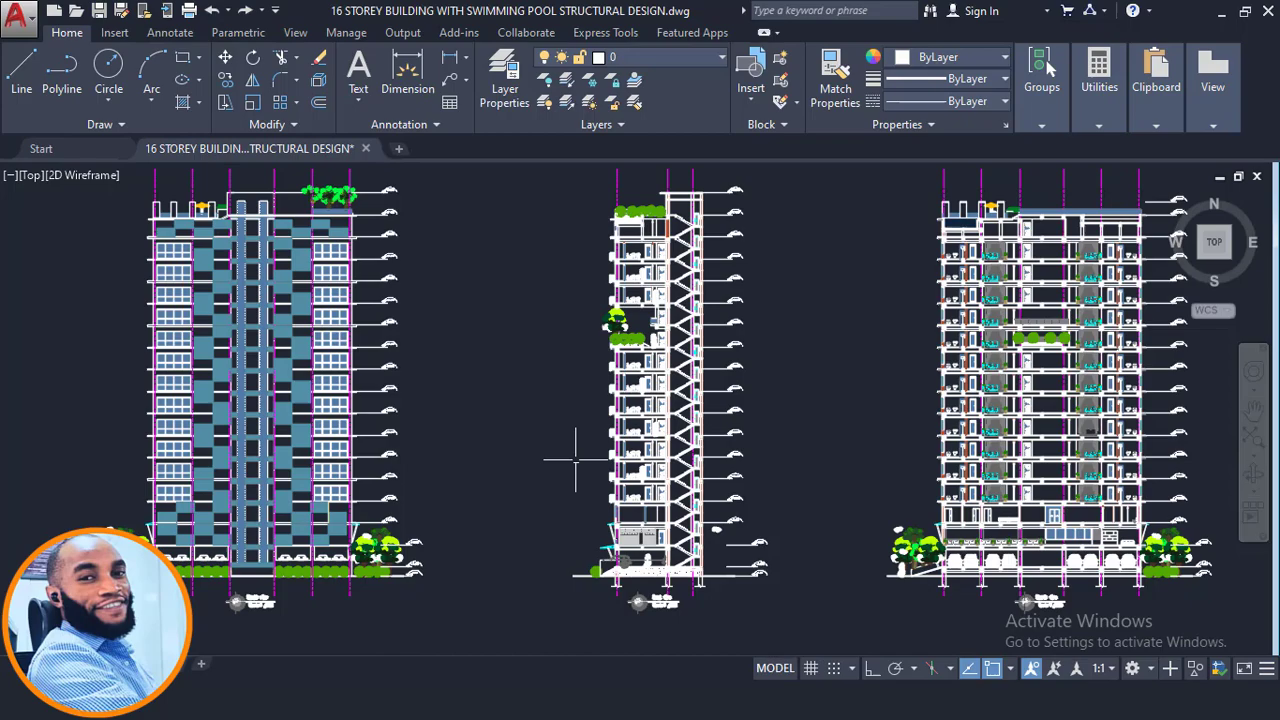
pyautogui.scroll(-3, 580, 449)
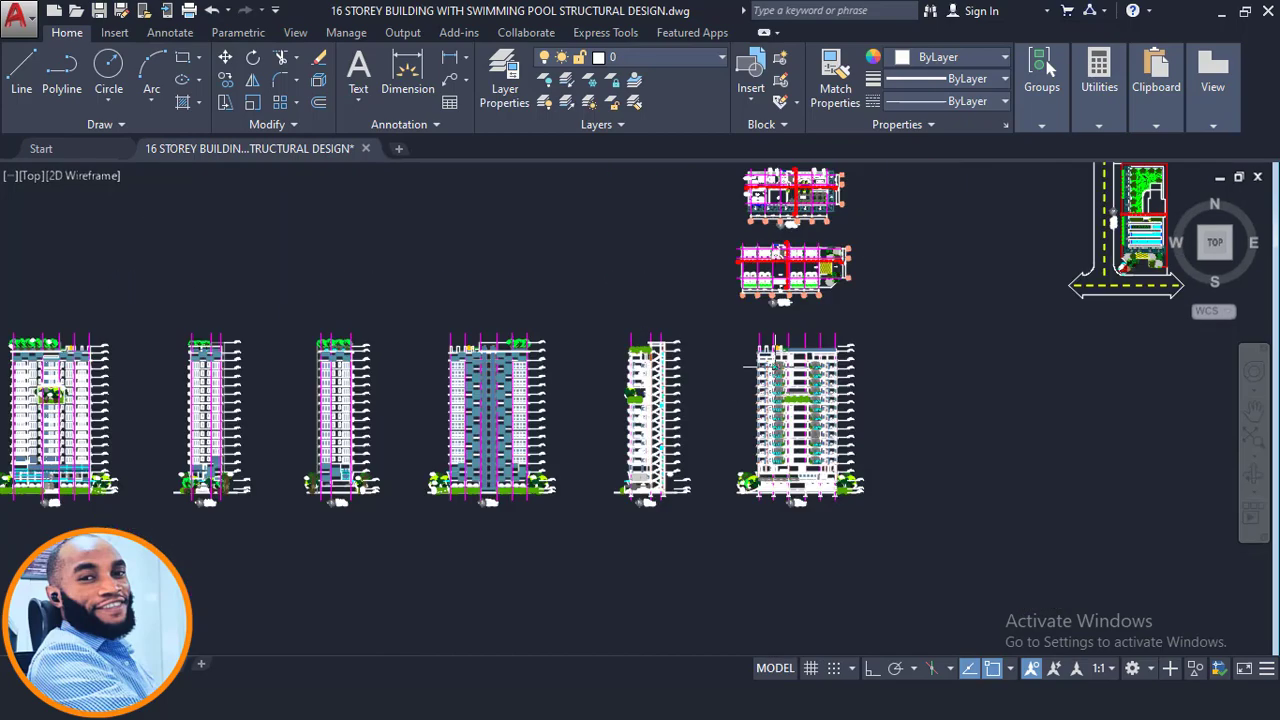
# - Switch to AutoCAD and examine the architectural floor plans around the stair core and perimeter walls
pyautogui.moveTo(780, 369); pyautogui.dragTo(726, 437, button='middle')
pyautogui.scroll(6, 590, 525)
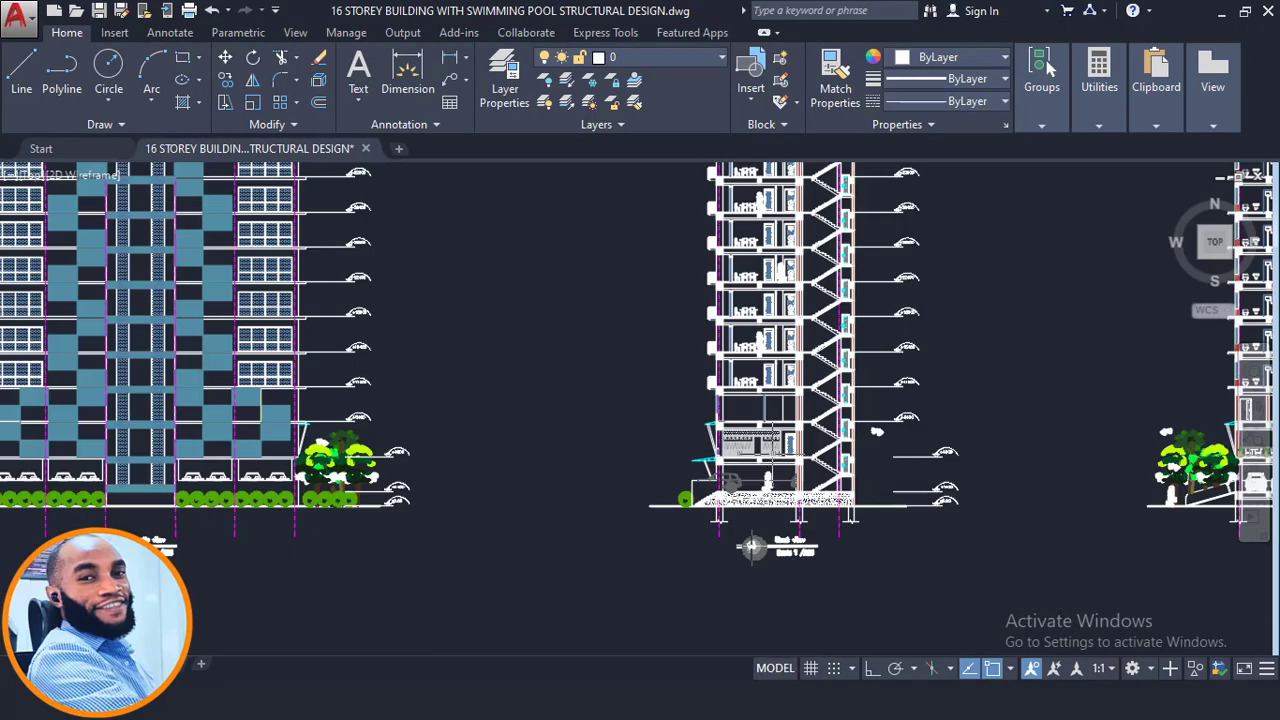
pyautogui.scroll(3, 752, 546)
pyautogui.scroll(-8, 537, 509)
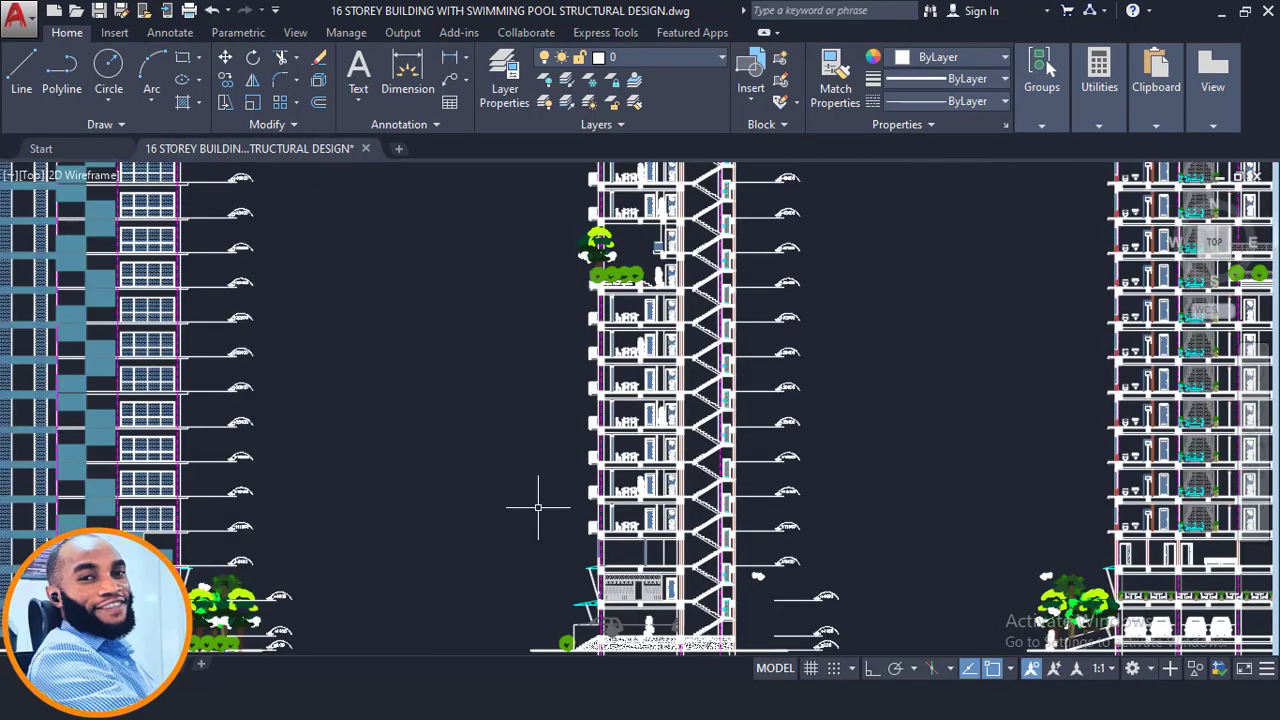
pyautogui.moveTo(840, 380); pyautogui.dragTo(915, 340, button='middle')
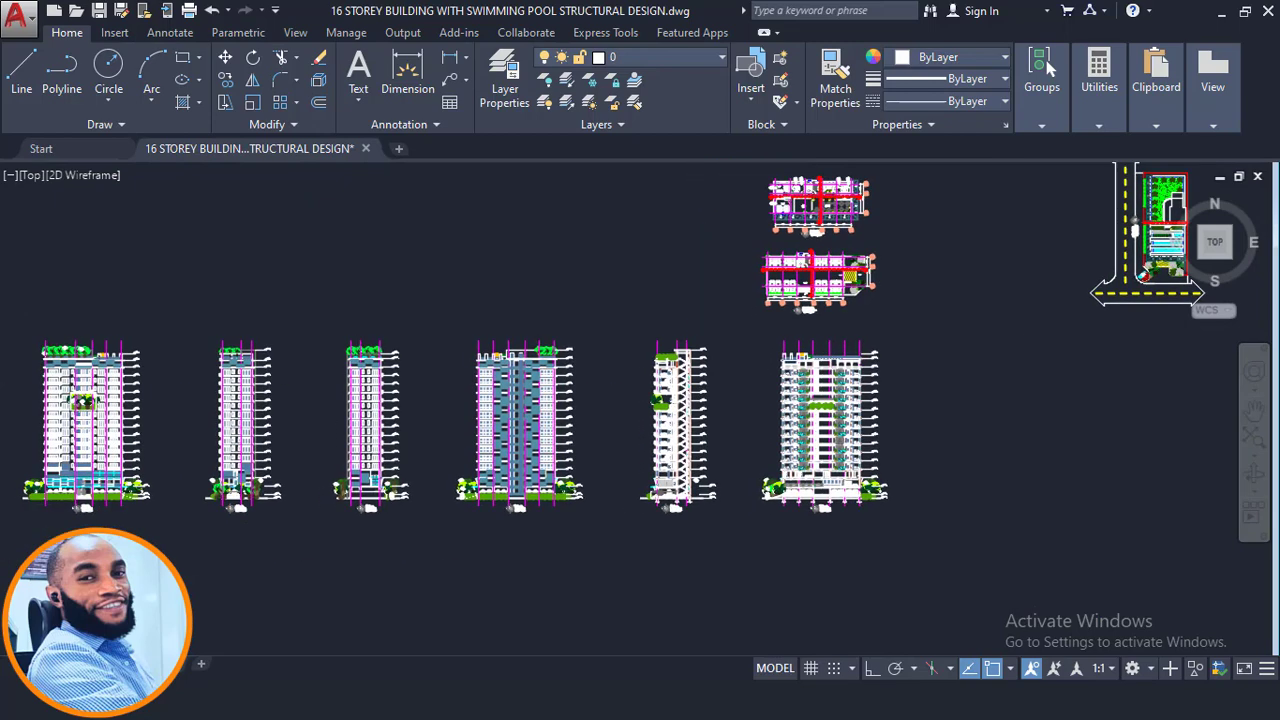
pyautogui.moveTo(521, 463); pyautogui.dragTo(352, 590, button='middle')
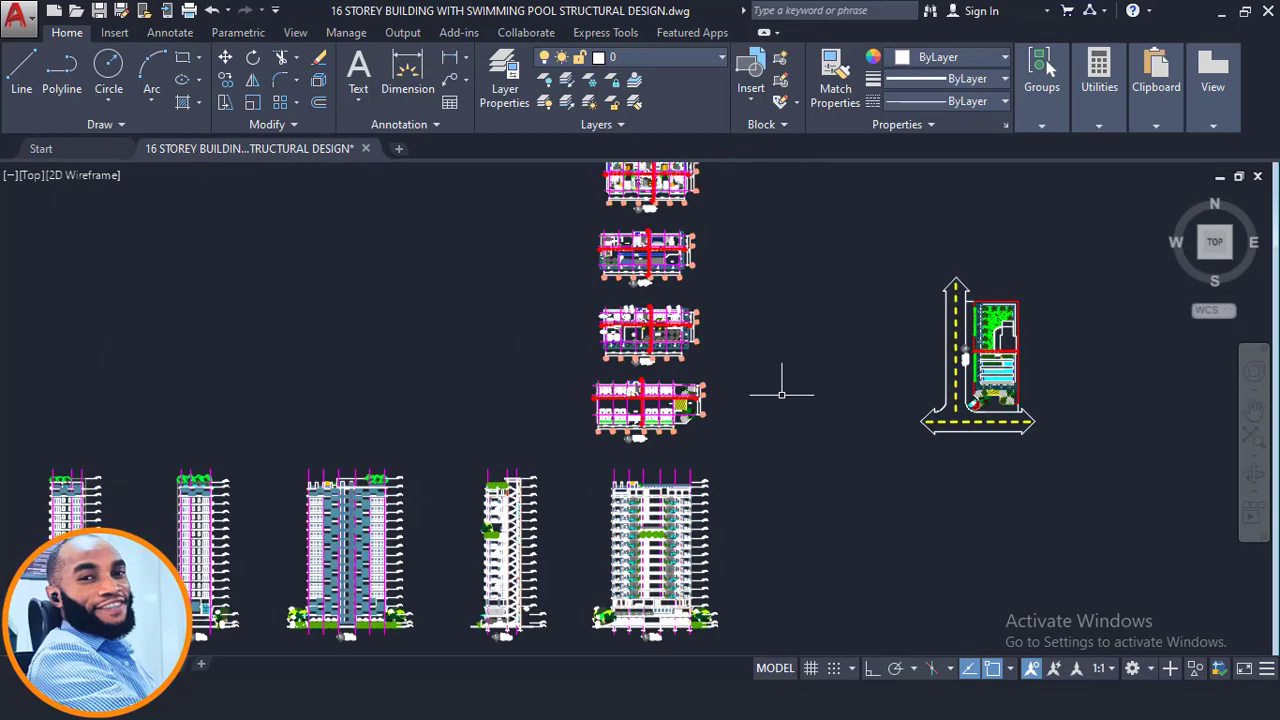
pyautogui.scroll(4, 684, 303)
pyautogui.scroll(4, 571, 522)
pyautogui.scroll(2, 552, 493)
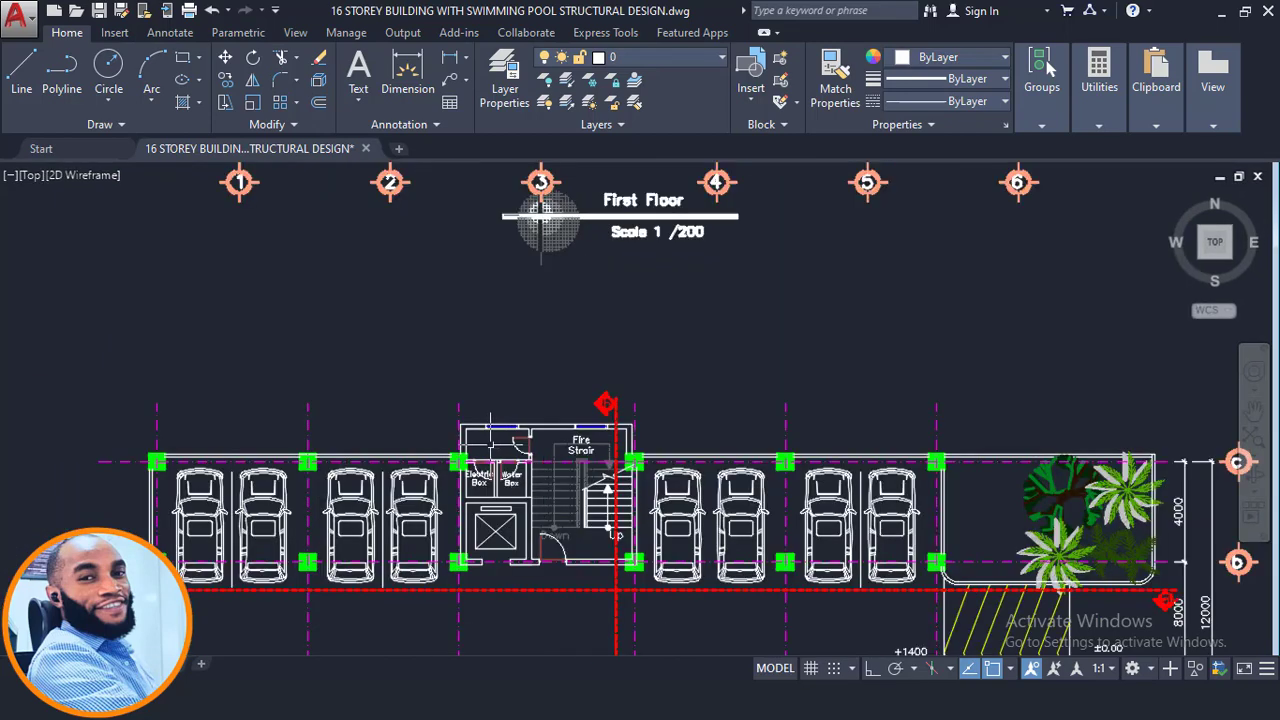
pyautogui.scroll(6, 590, 425)
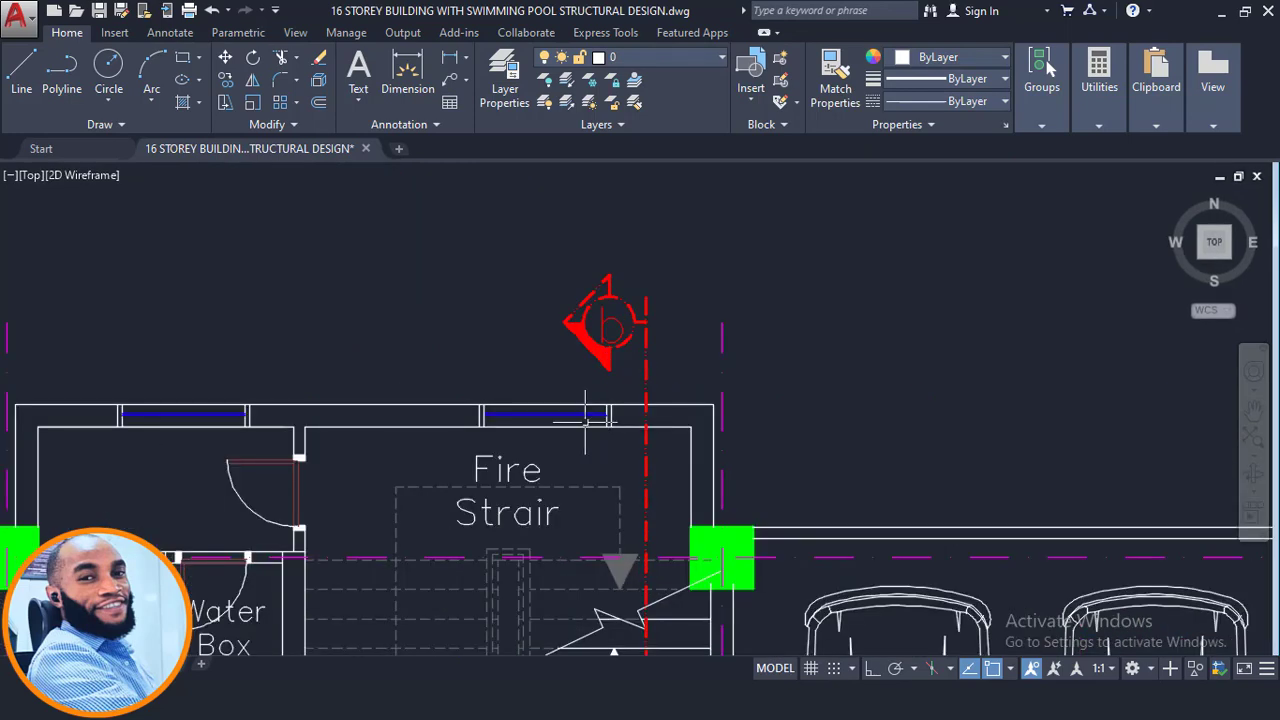
pyautogui.scroll(-2, 658, 401)
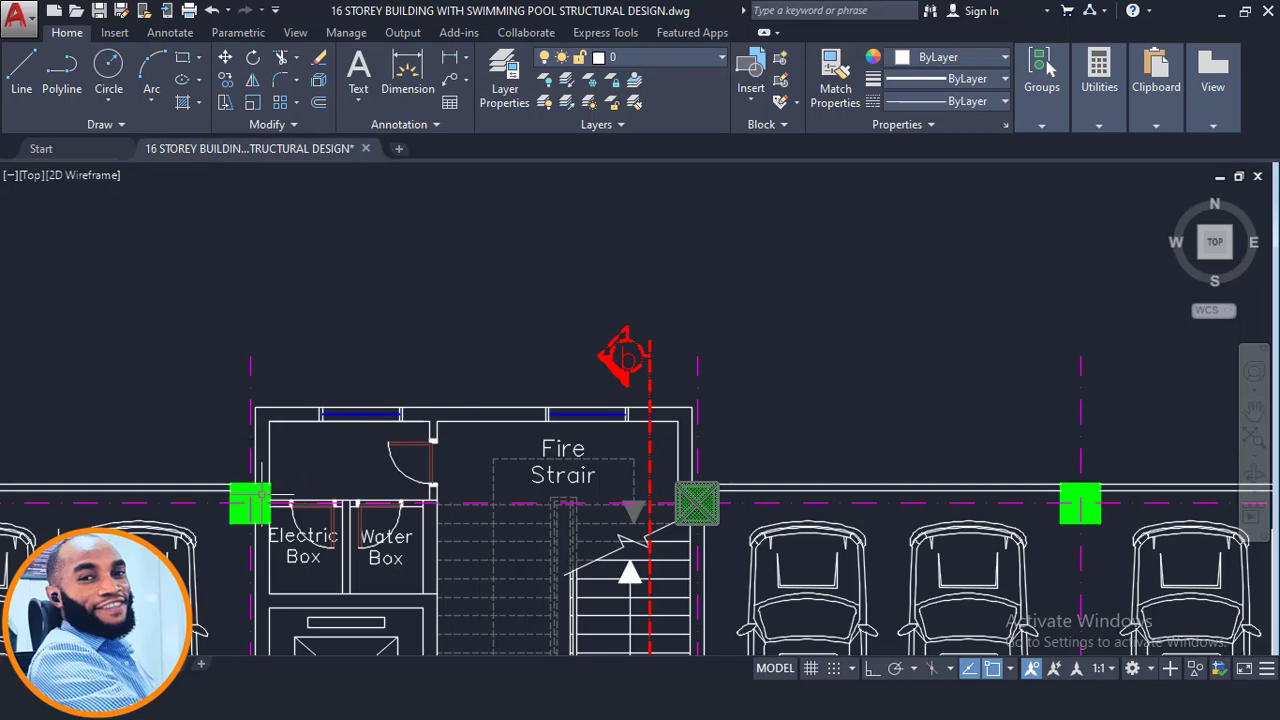
pyautogui.moveTo(550, 322); pyautogui.dragTo(602, 658, button='middle')
pyautogui.scroll(-2, 603, 650)
pyautogui.moveTo(603, 310); pyautogui.dragTo(603, 637, button='middle')
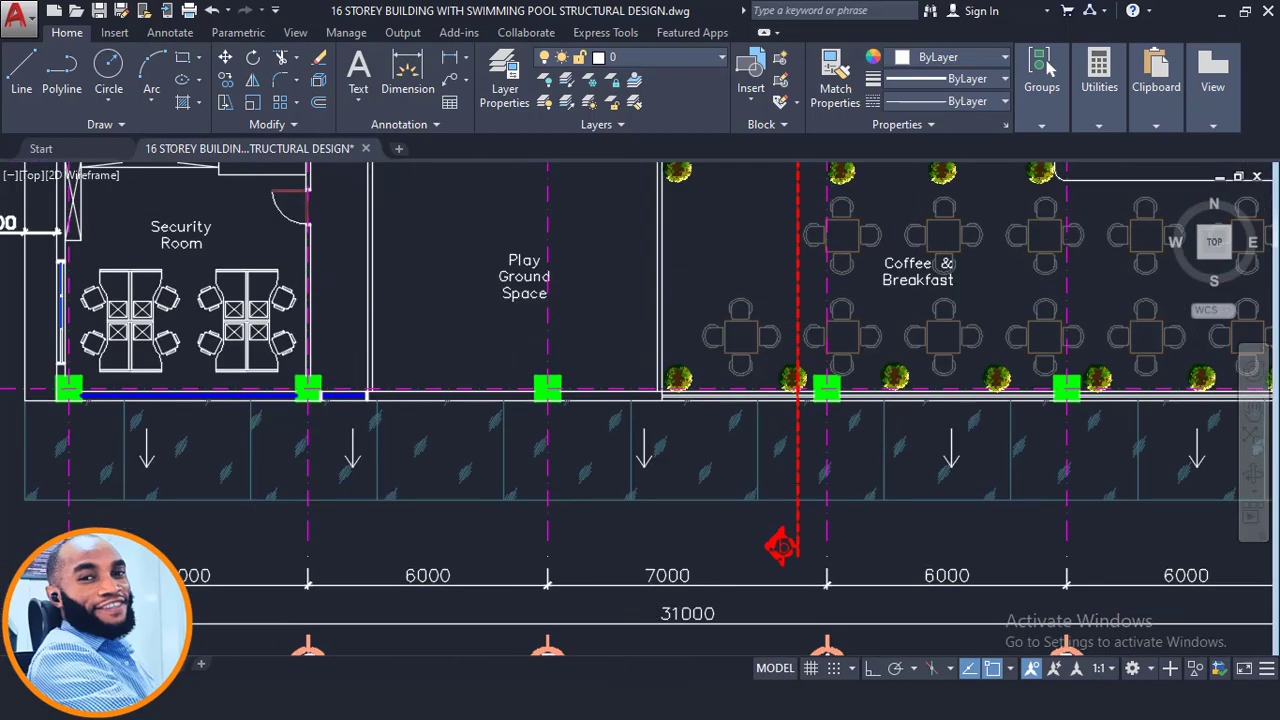
pyautogui.moveTo(680, 172); pyautogui.dragTo(675, 645, button='middle')
pyautogui.scroll(2, 725, 295)
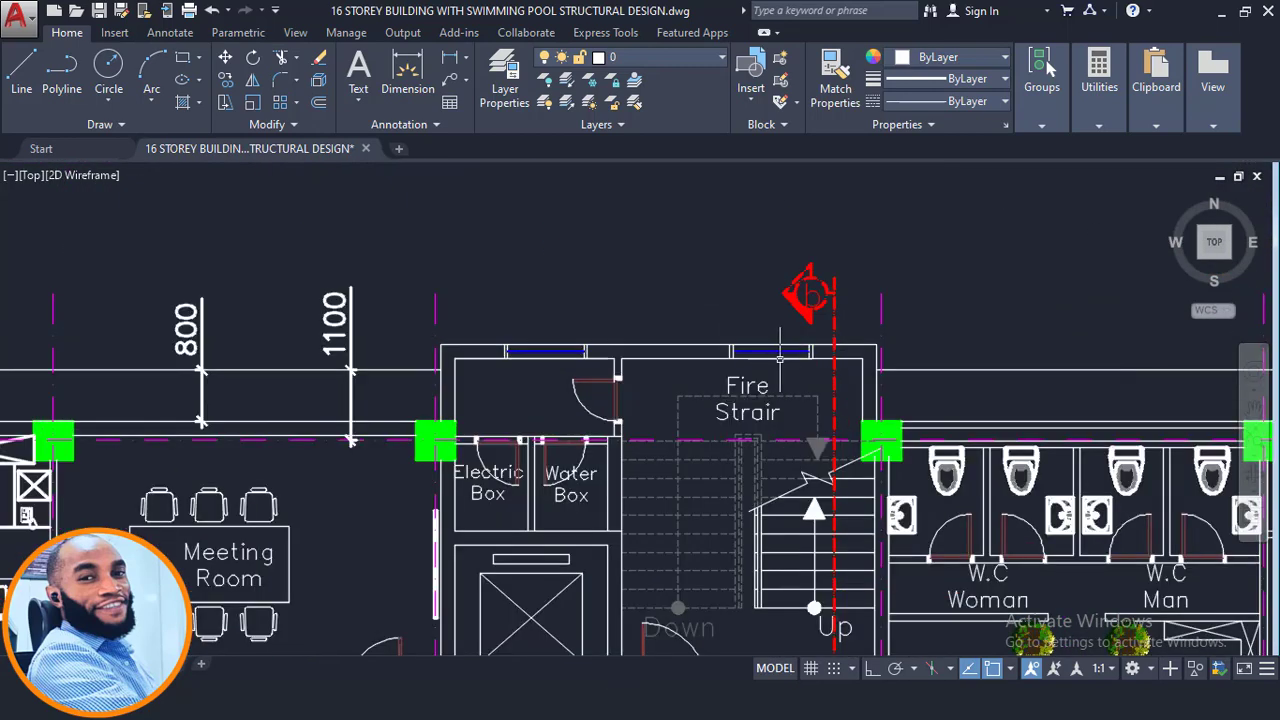
pyautogui.scroll(2, 780, 355)
pyautogui.scroll(-13, 514, 350)
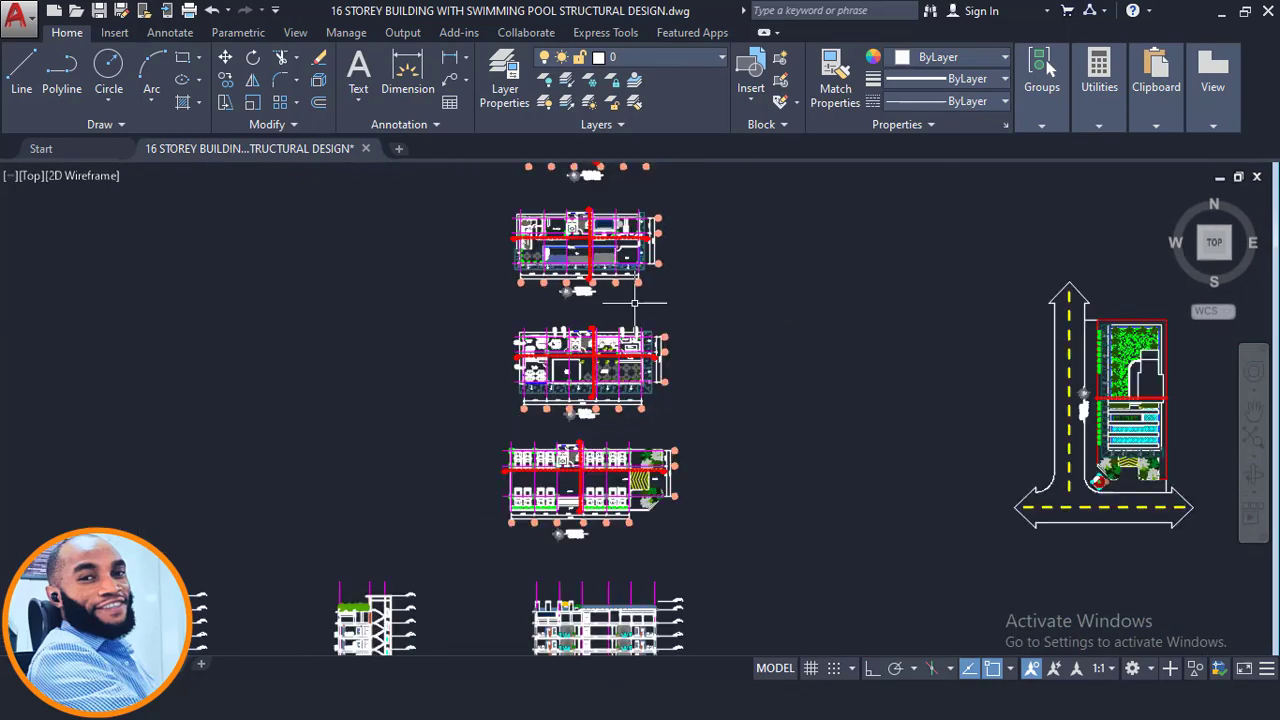
pyautogui.moveTo(634, 303); pyautogui.dragTo(656, 598, button='middle')
pyautogui.moveTo(635, 262); pyautogui.dragTo(637, 292, button='middle')
pyautogui.scroll(7, 645, 290)
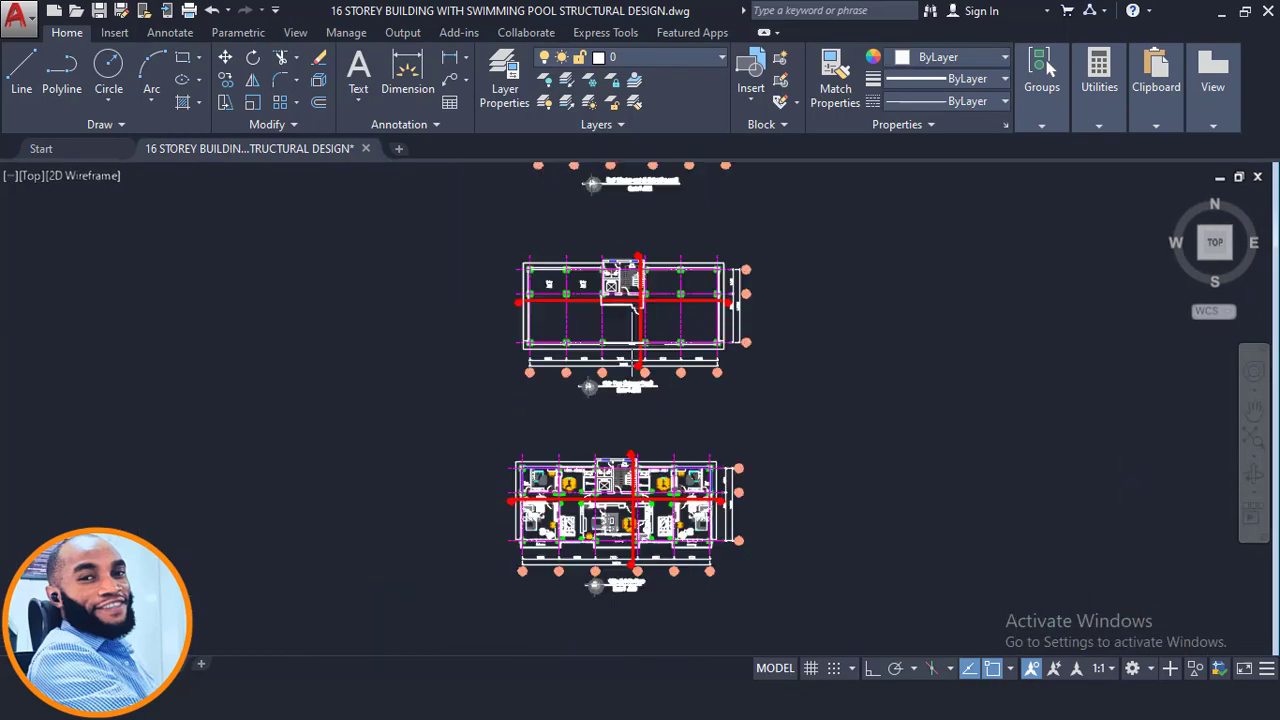
pyautogui.scroll(2, 600, 286)
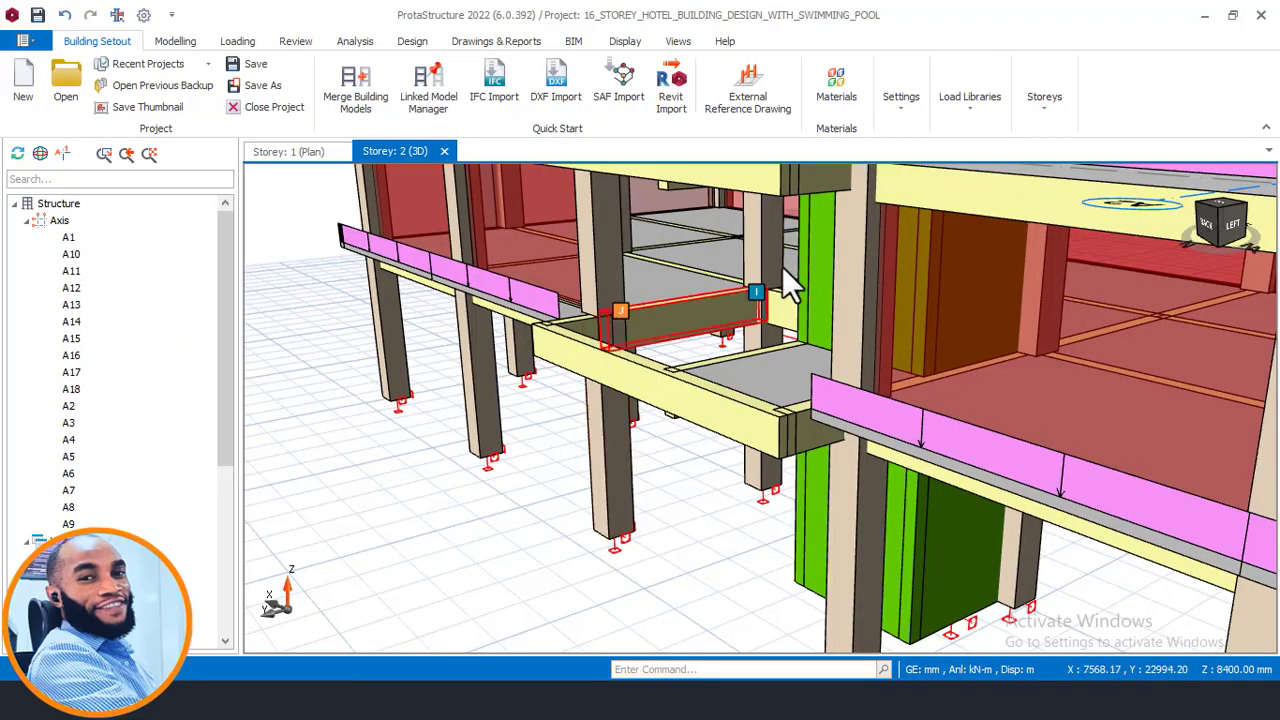
pyautogui.scroll(-4, 800, 262)
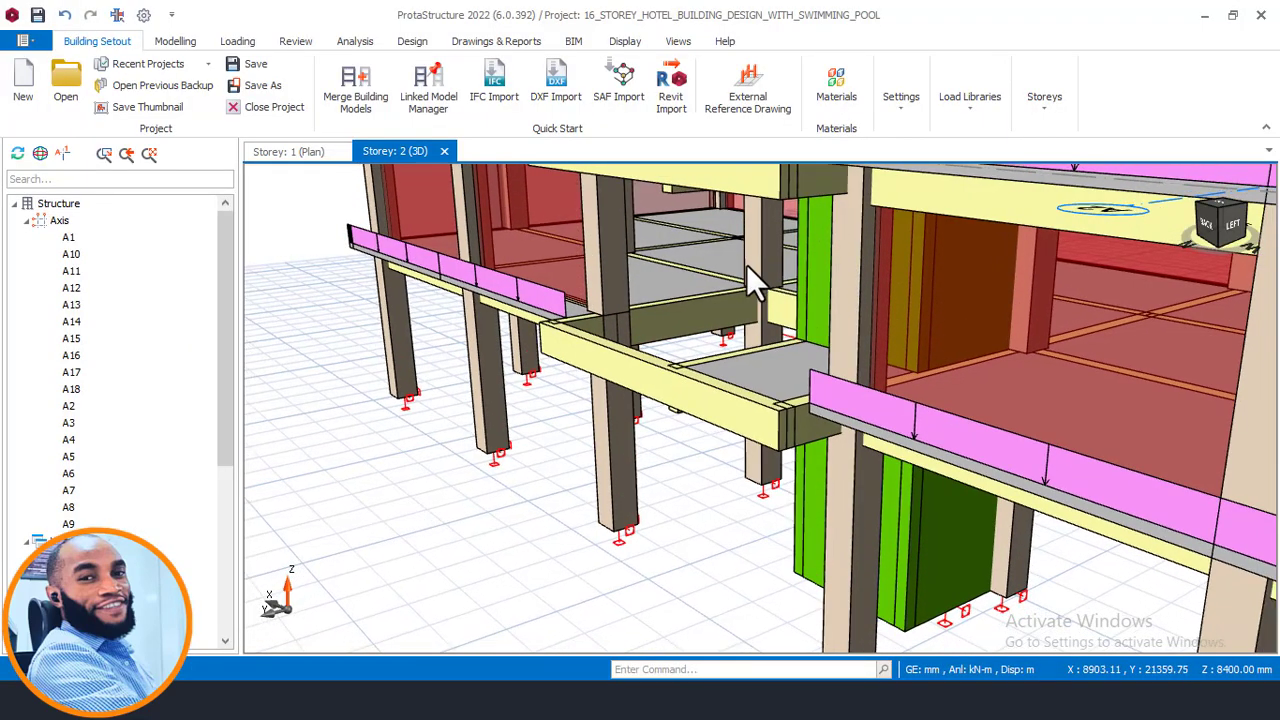
# - Review the wall loads in the 3D view and return to the storey 1 plan
pyautogui.scroll(-1, 790, 430)
pyautogui.scroll(1, 608, 375)
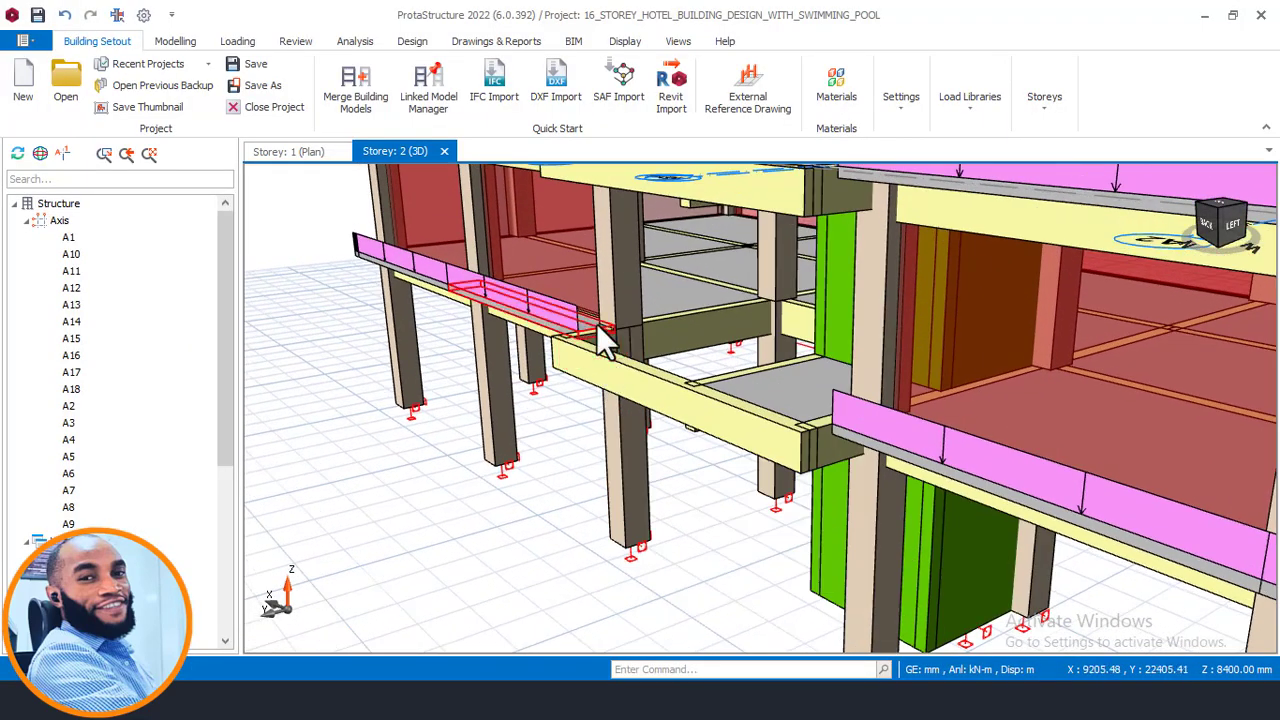
pyautogui.click(300, 155)
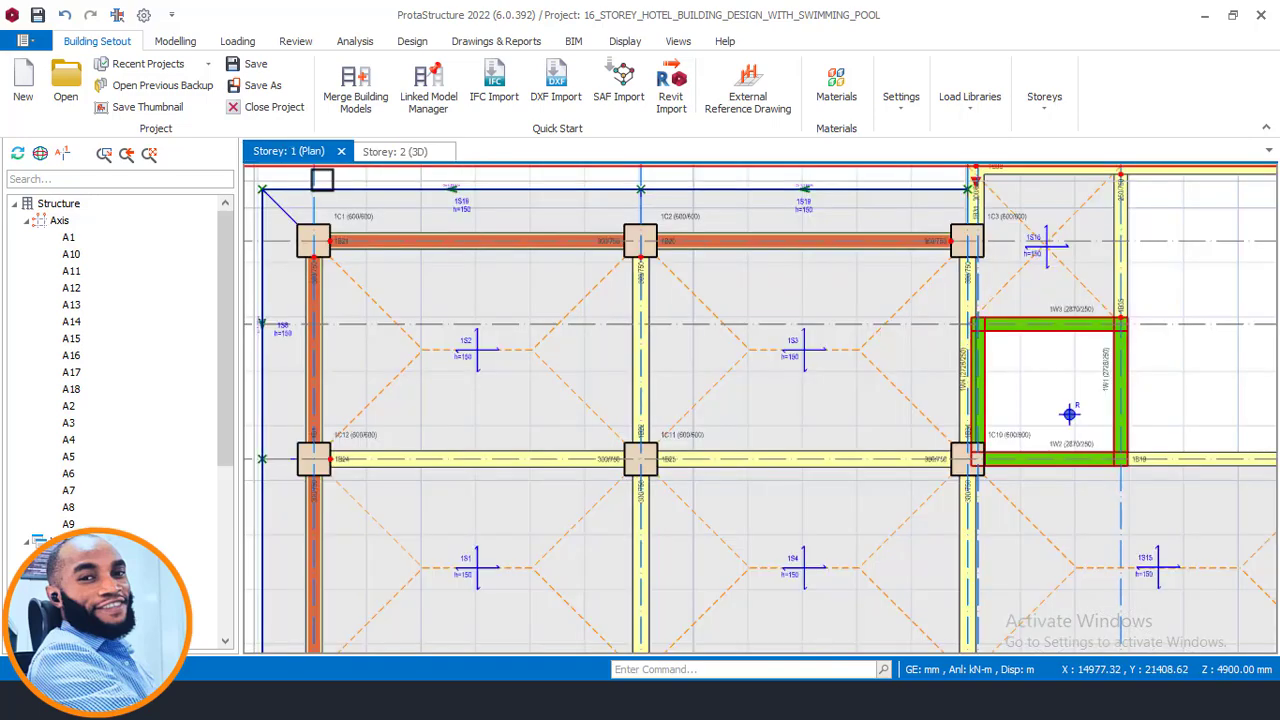
# - Paste the G wall load onto the three beams enclosing the stair core at the top edge of the storey 1 plan
pyautogui.scroll(-2, 637, 292)
pyautogui.scroll(6, 606, 349)
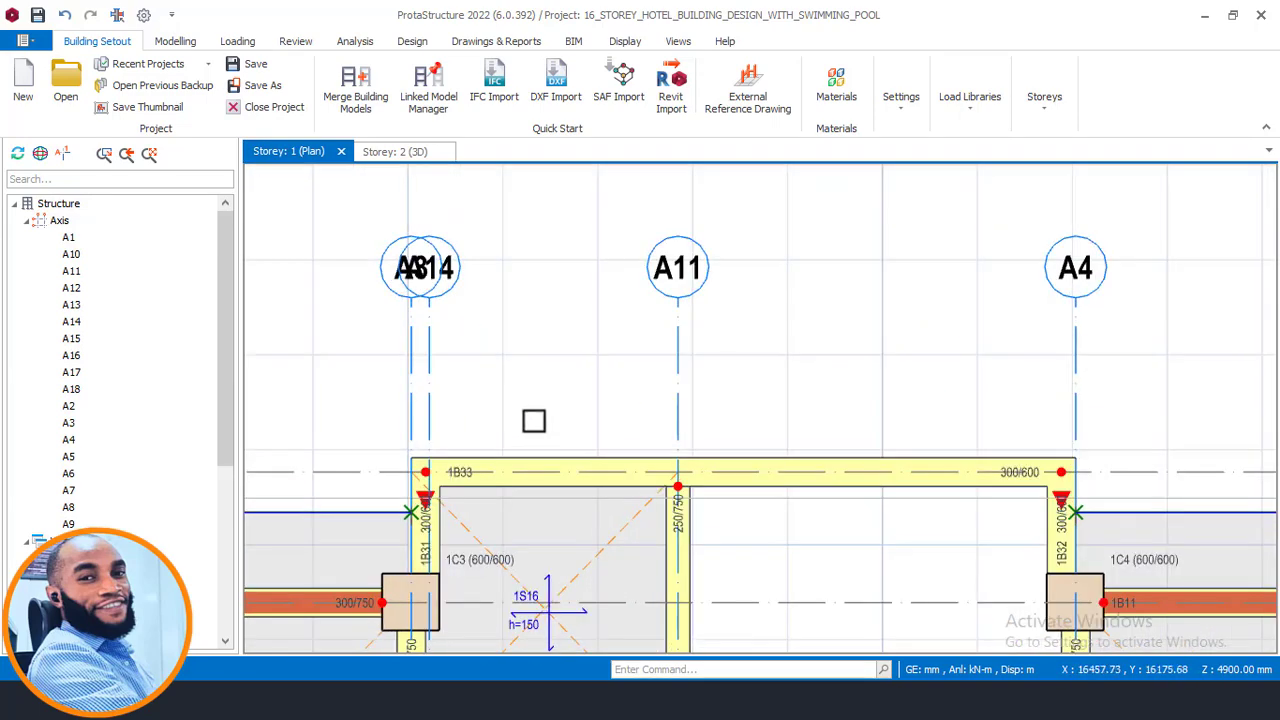
pyautogui.click(685, 281)
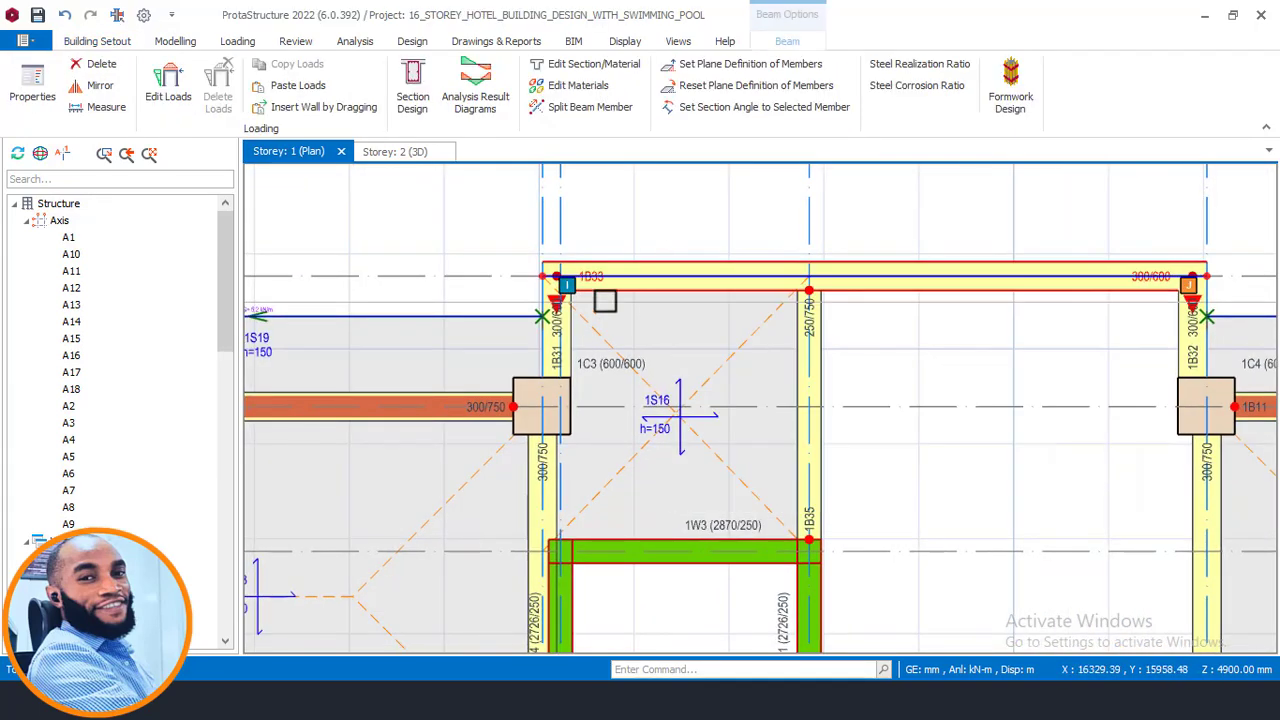
pyautogui.click(557, 345)
pyautogui.click(1180, 334)
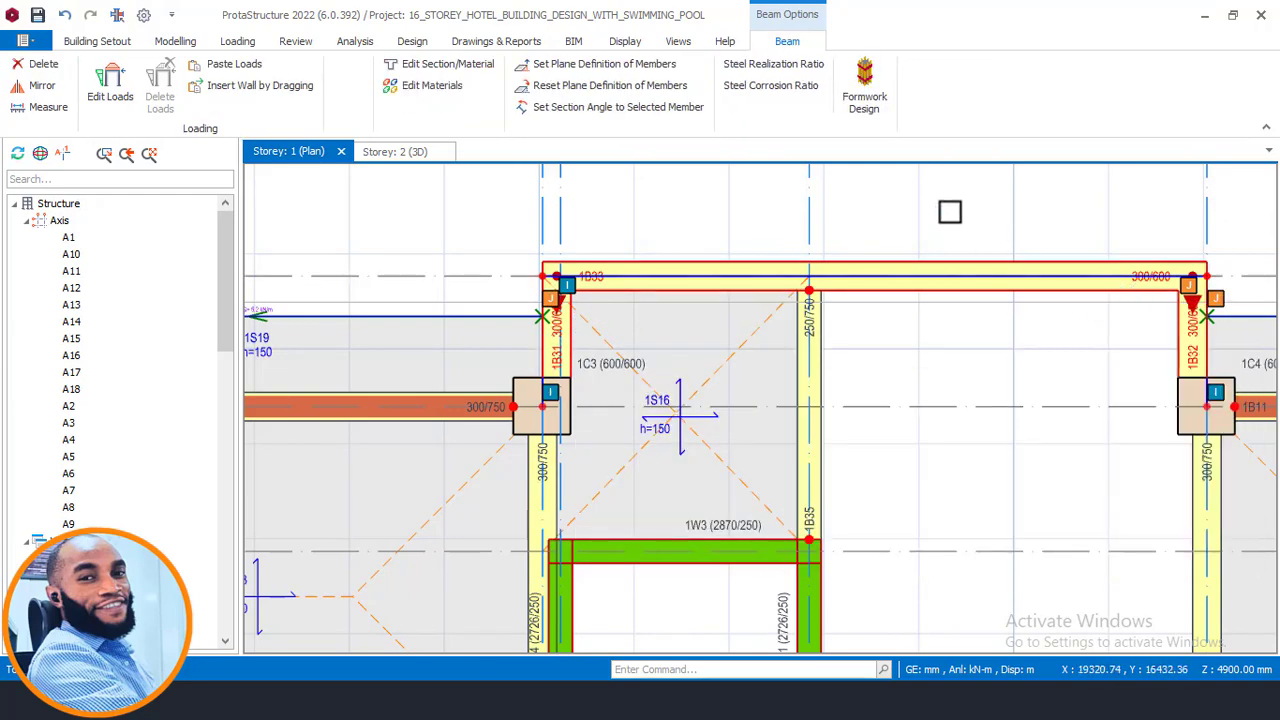
pyautogui.rightClick(979, 255)
pyautogui.click(1069, 312)
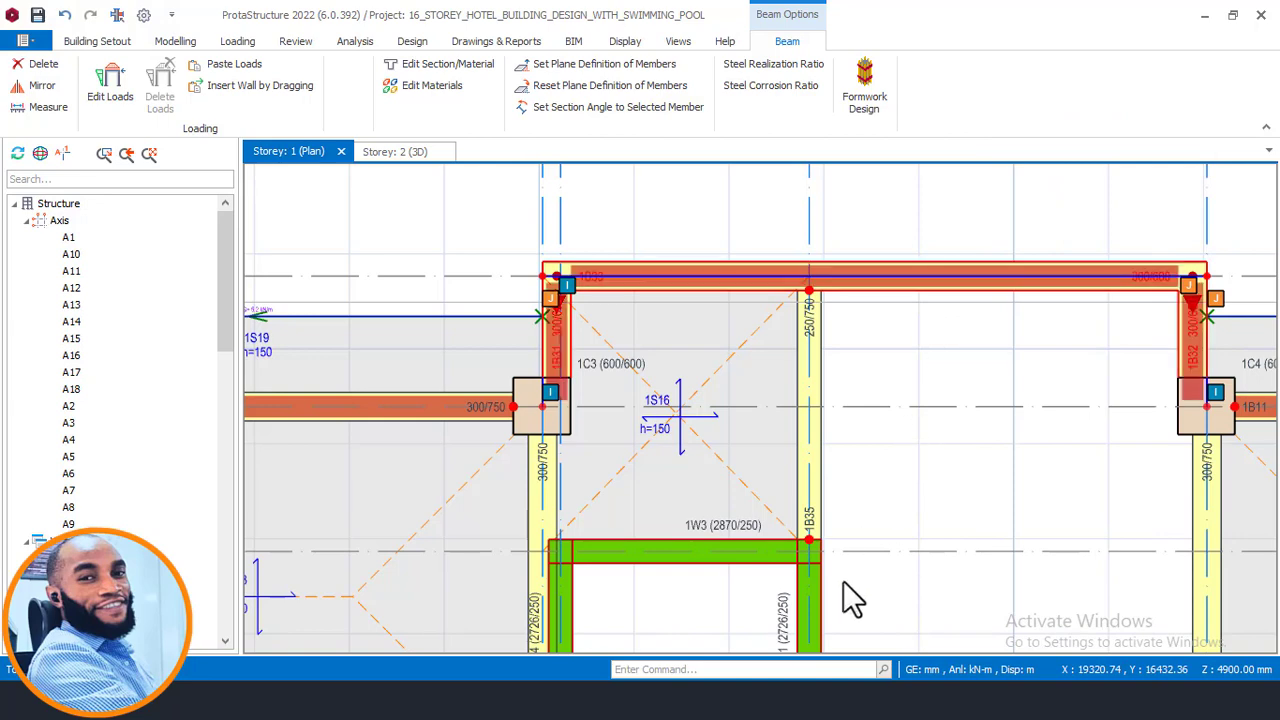
pyautogui.scroll(-2, 603, 310)
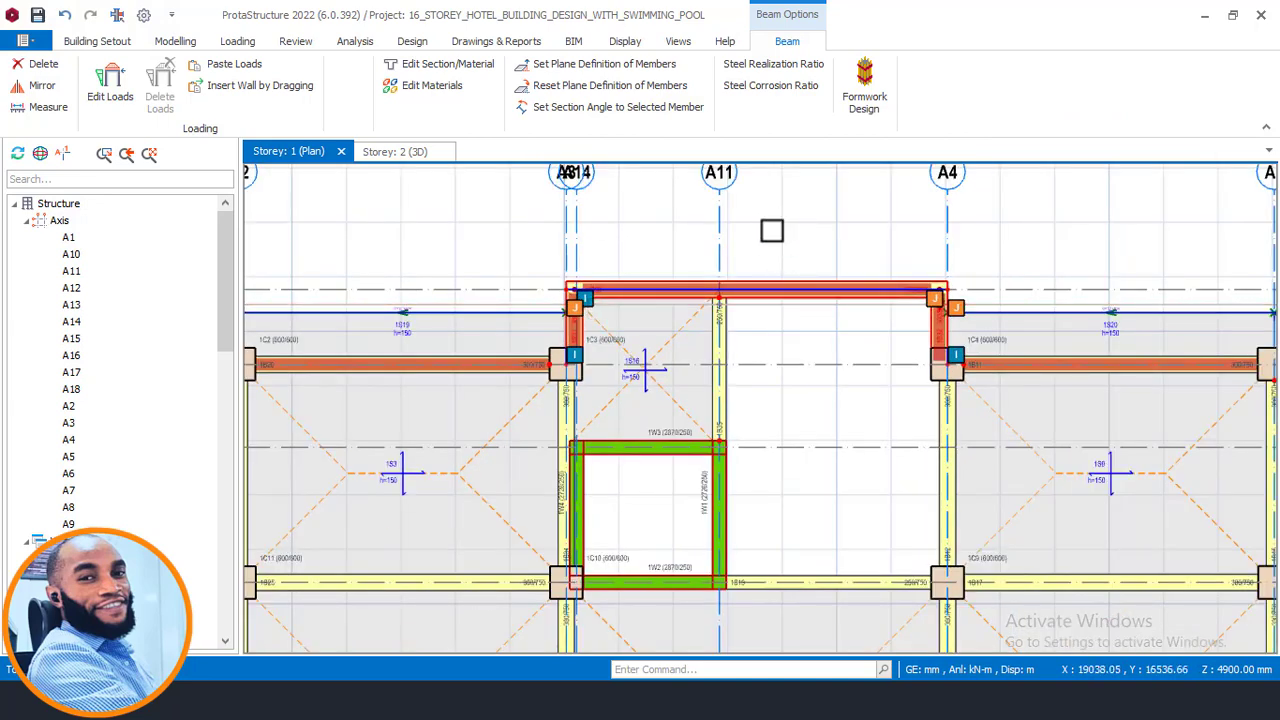
pyautogui.press('Escape')
# - Review the loaded beams of the lower storeys in the 3D view, switching between storey views
pyautogui.click(392, 151)
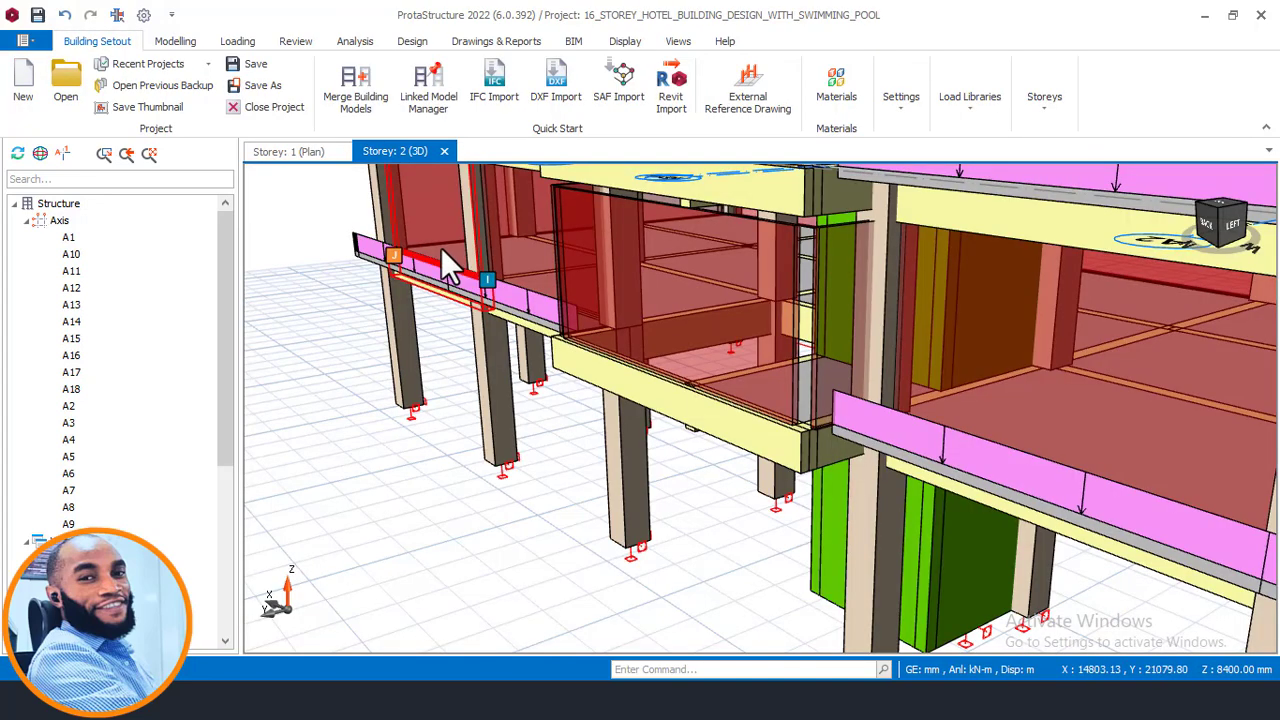
pyautogui.scroll(-3, 532, 333)
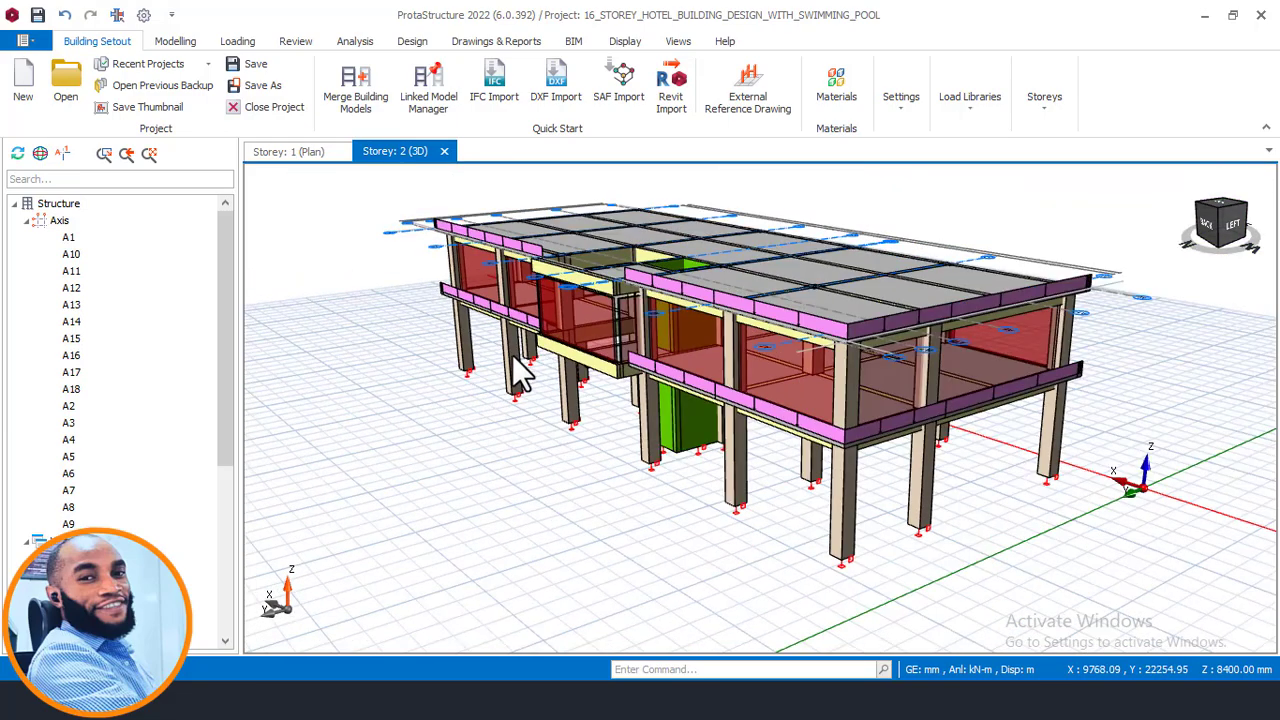
pyautogui.moveTo(517, 362); pyautogui.dragTo(600, 368, button='middle')
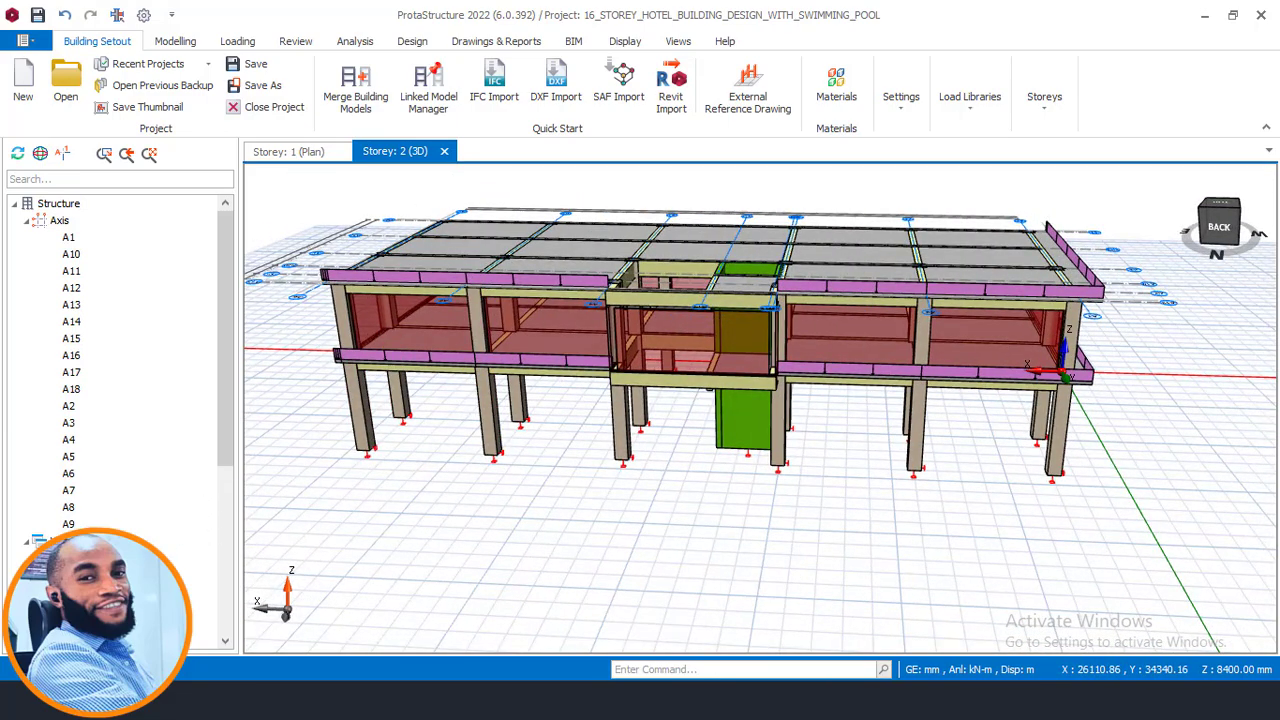
pyautogui.doubleClick(88, 641)
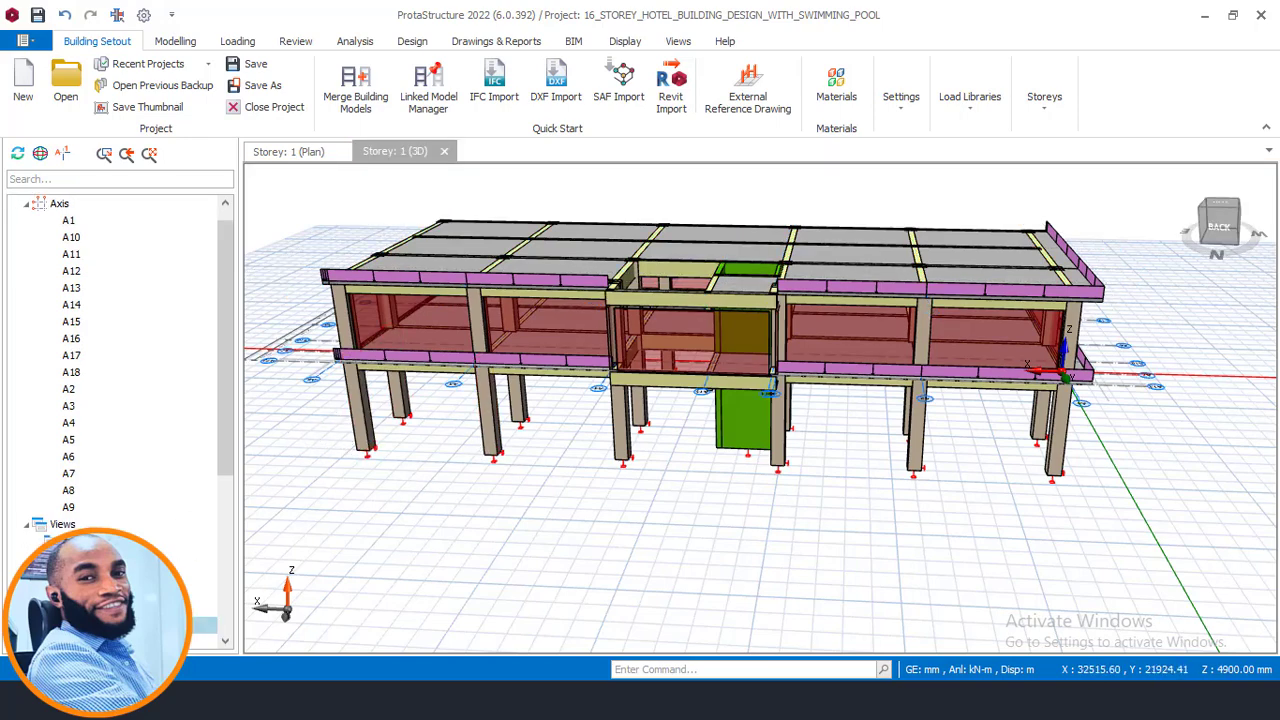
pyautogui.doubleClick(88, 641)
pyautogui.scroll(-2, 766, 464)
pyautogui.moveTo(766, 464); pyautogui.dragTo(714, 448, button='middle')
pyautogui.scroll(4, 838, 424)
pyautogui.scroll(-3, 829, 421)
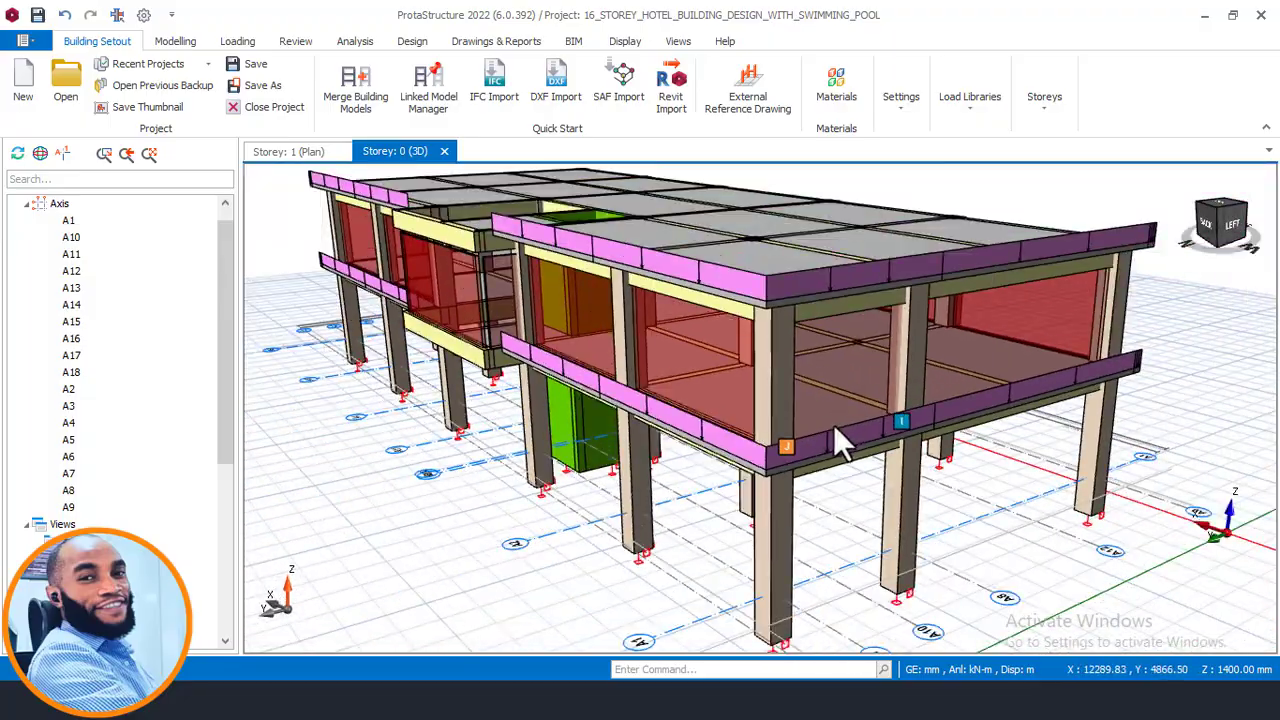
pyautogui.moveTo(836, 426); pyautogui.dragTo(828, 385, button='middle')
pyautogui.scroll(4, 740, 362)
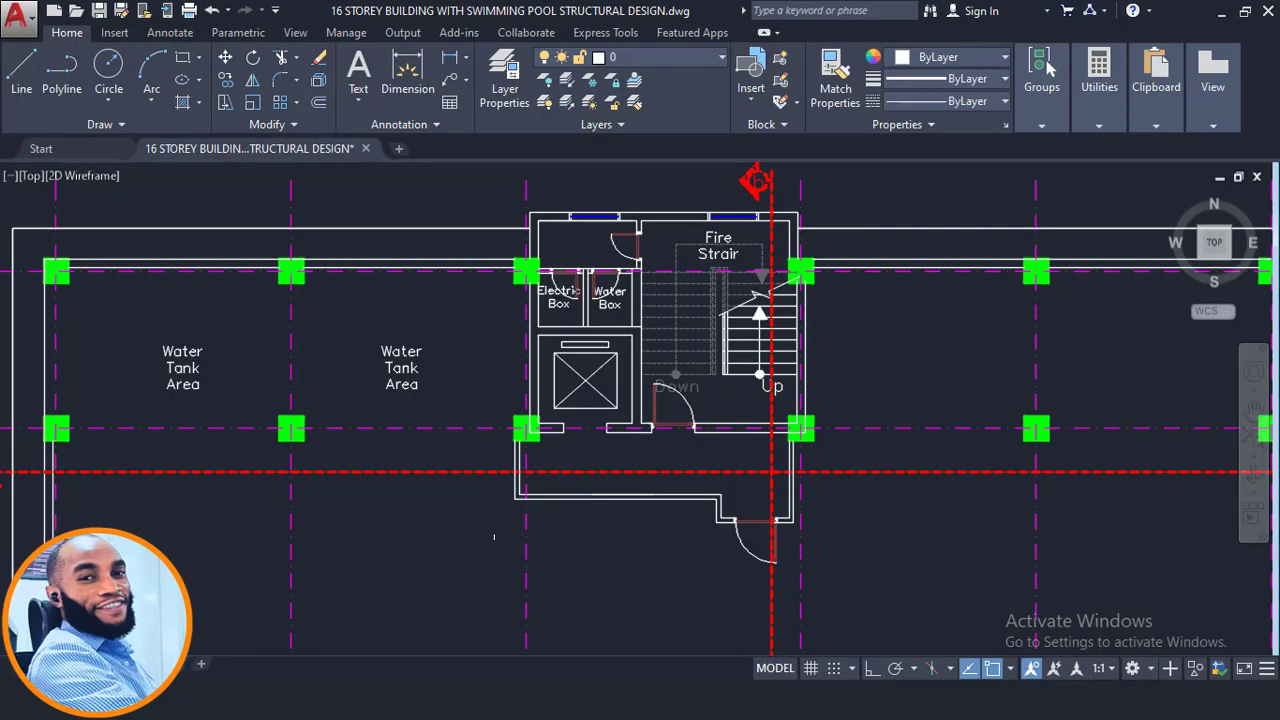
# - Switch to AutoCAD and examine the roof and first floor plans around the stair core and perimeter walls
pyautogui.scroll(-6, 690, 340)
pyautogui.scroll(4, 621, 444)
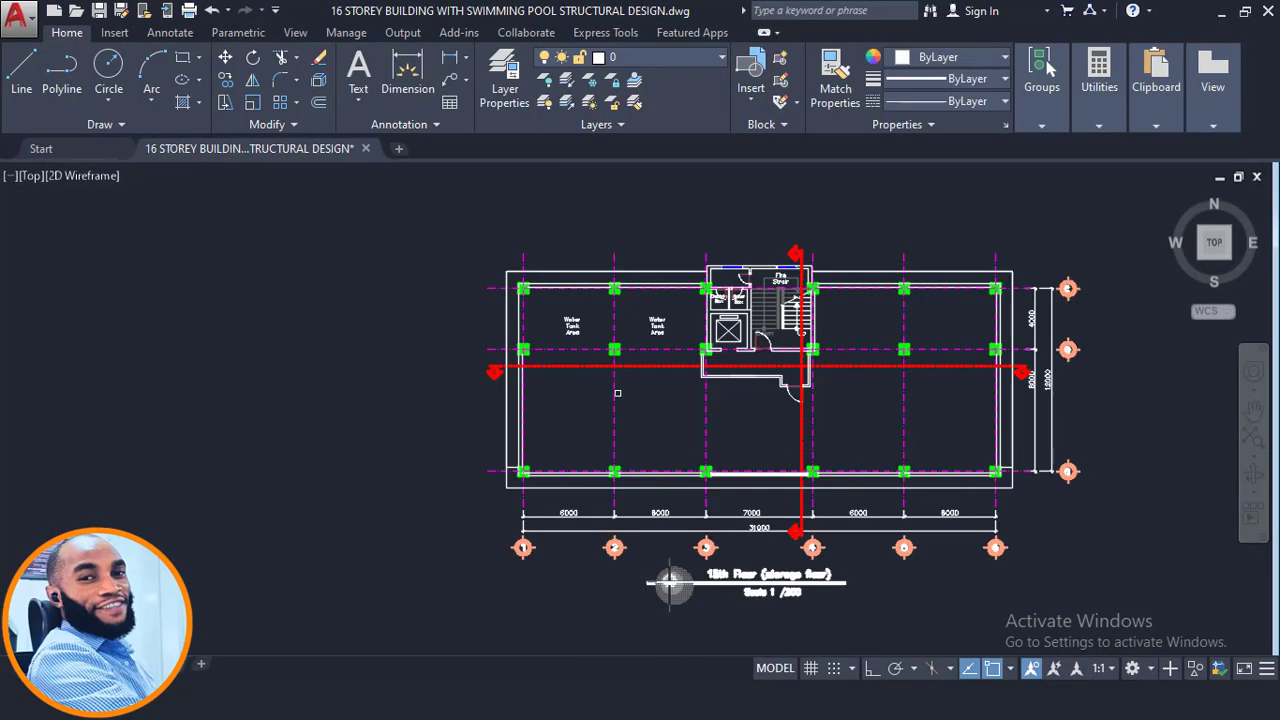
pyautogui.scroll(-2, 621, 444)
pyautogui.scroll(4, 621, 346)
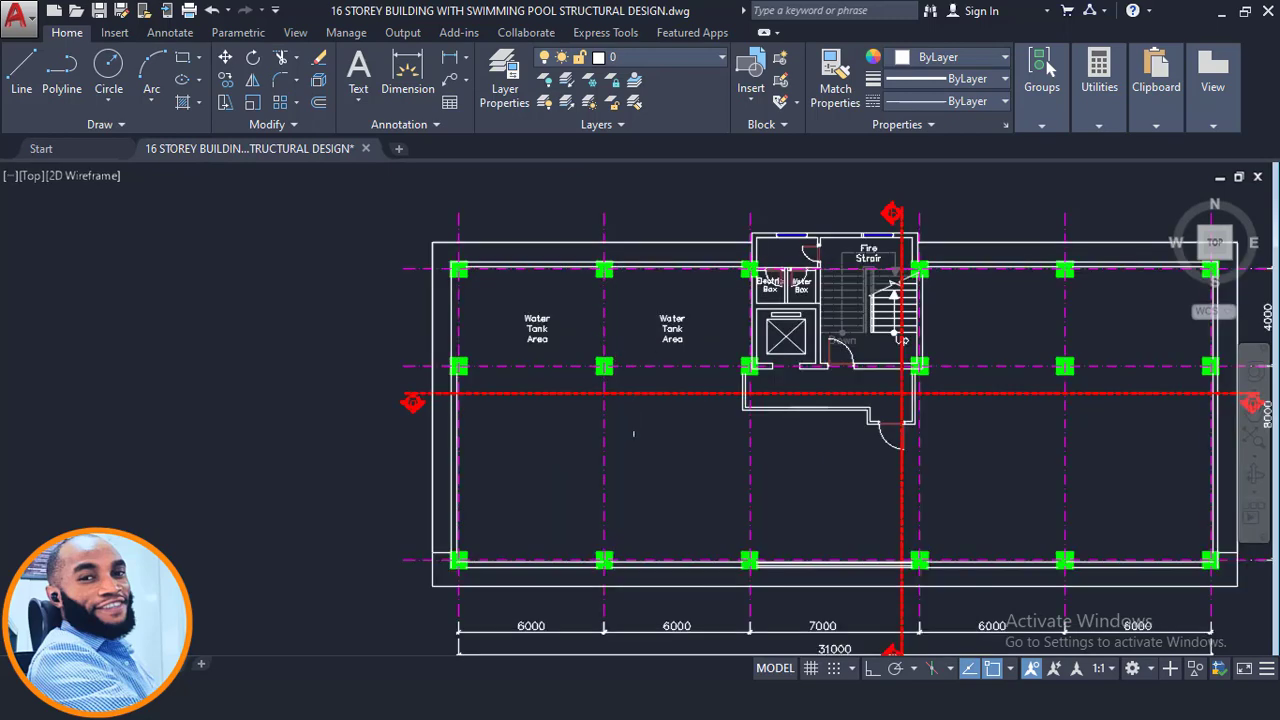
pyautogui.scroll(-10, 829, 330)
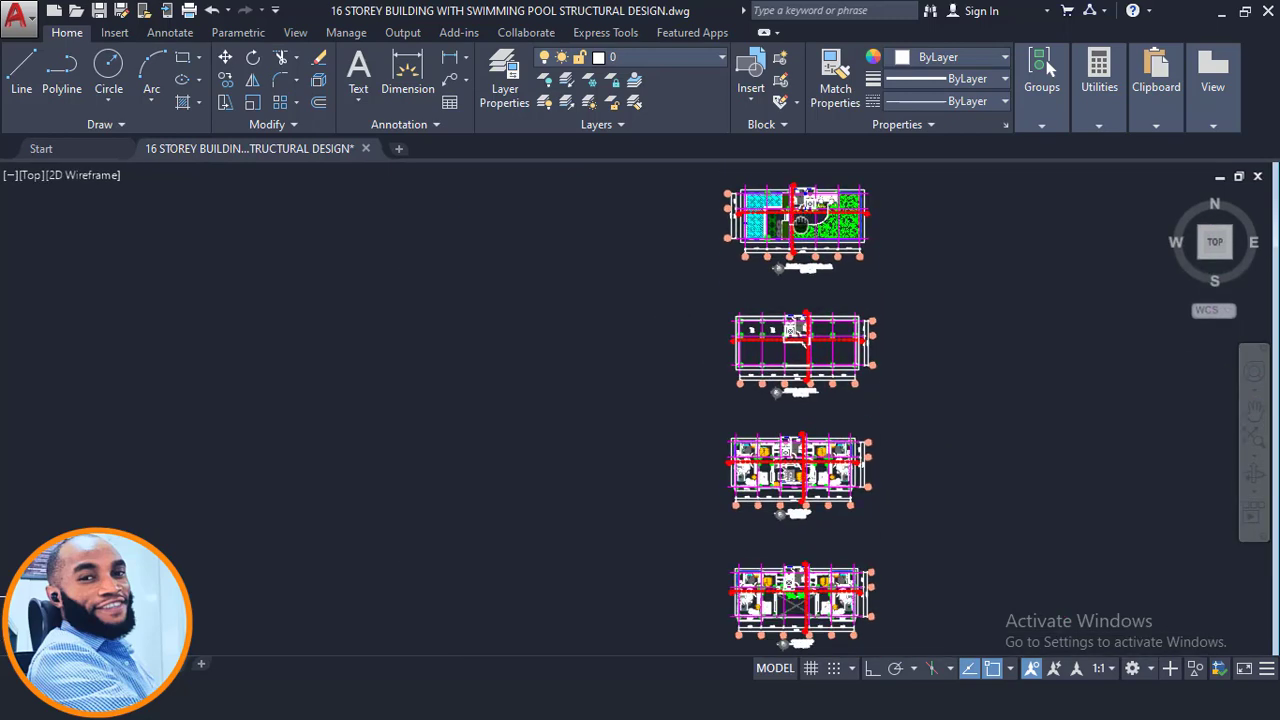
pyautogui.scroll(6, 800, 215)
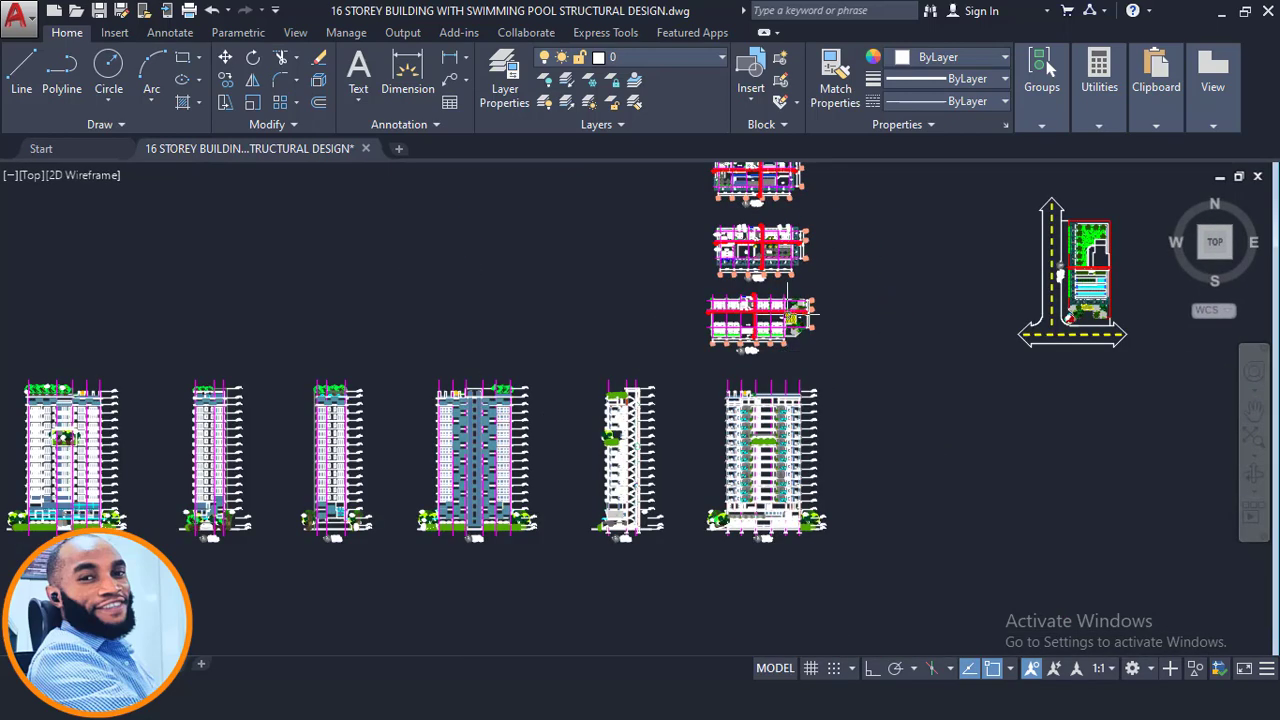
pyautogui.scroll(5, 714, 284)
pyautogui.moveTo(706, 366); pyautogui.dragTo(748, 635, button='middle')
pyautogui.moveTo(712, 400); pyautogui.dragTo(712, 511, button='middle')
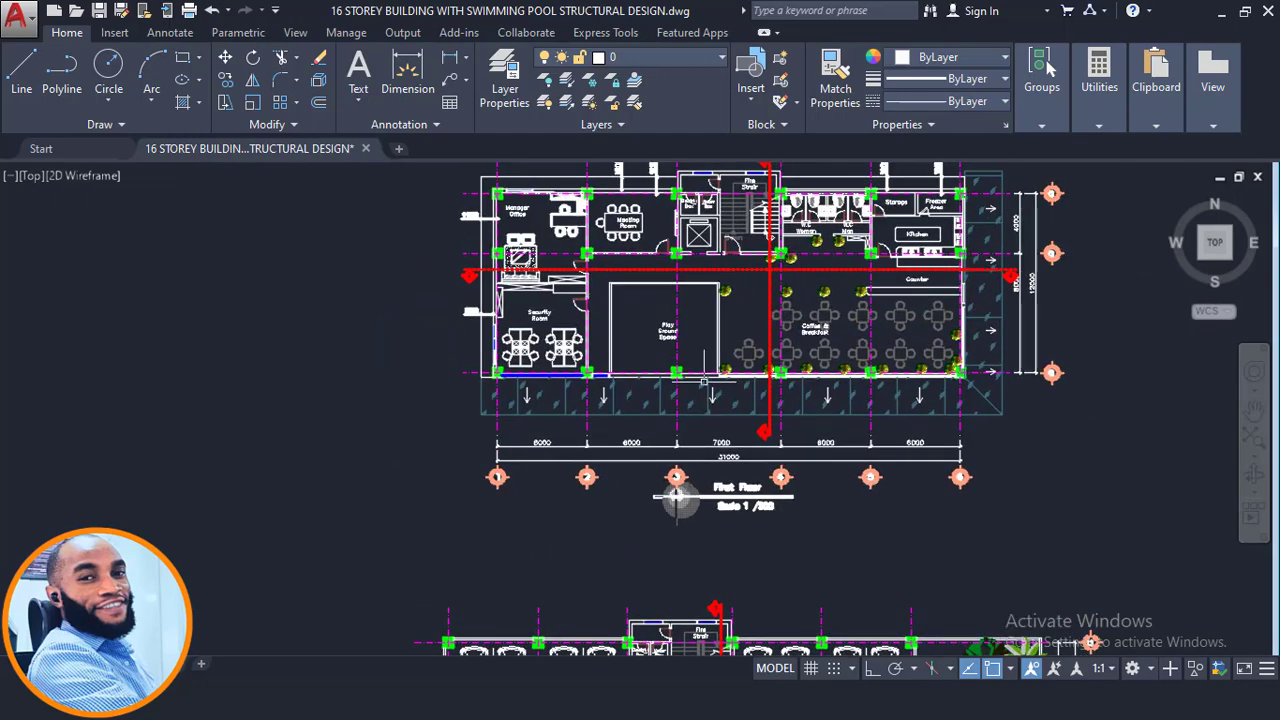
pyautogui.moveTo(703, 345); pyautogui.dragTo(712, 468, button='middle')
pyautogui.scroll(4, 577, 369)
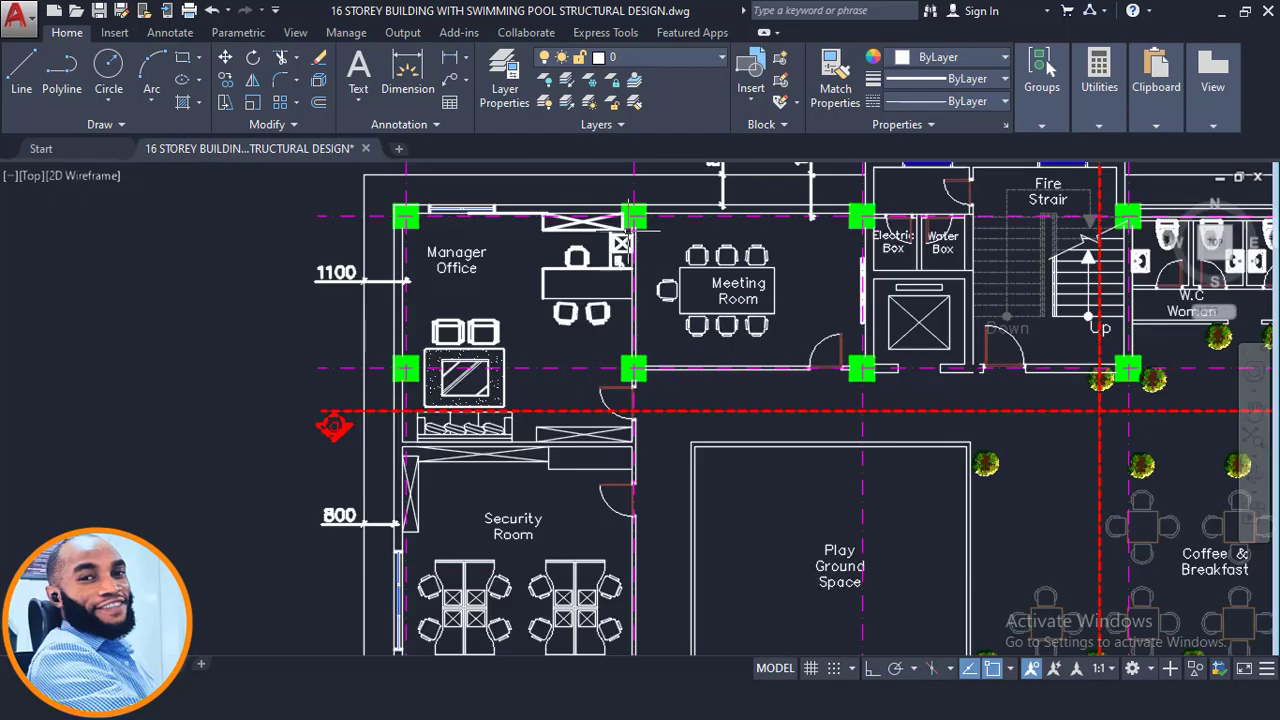
pyautogui.scroll(2, 636, 245)
pyautogui.scroll(4, 626, 293)
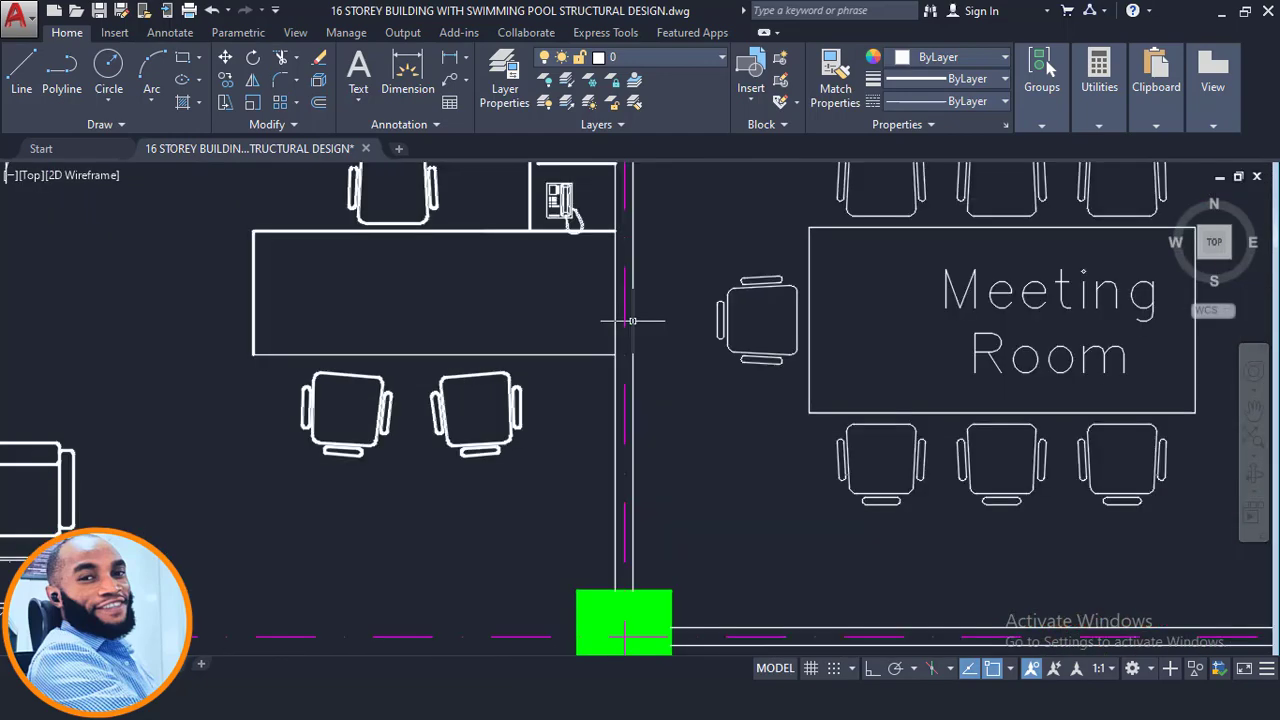
pyautogui.scroll(-5, 628, 320)
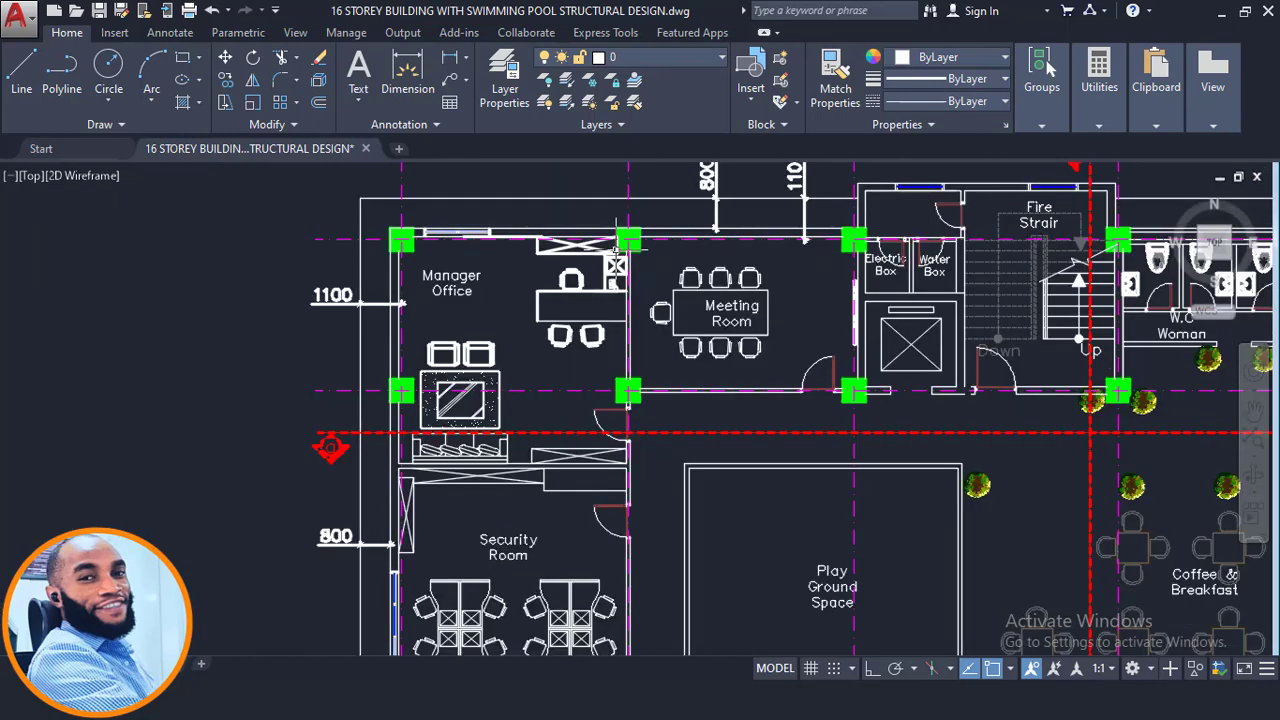
pyautogui.moveTo(829, 414); pyautogui.dragTo(684, 296, button='middle')
pyautogui.scroll(-3, 688, 298)
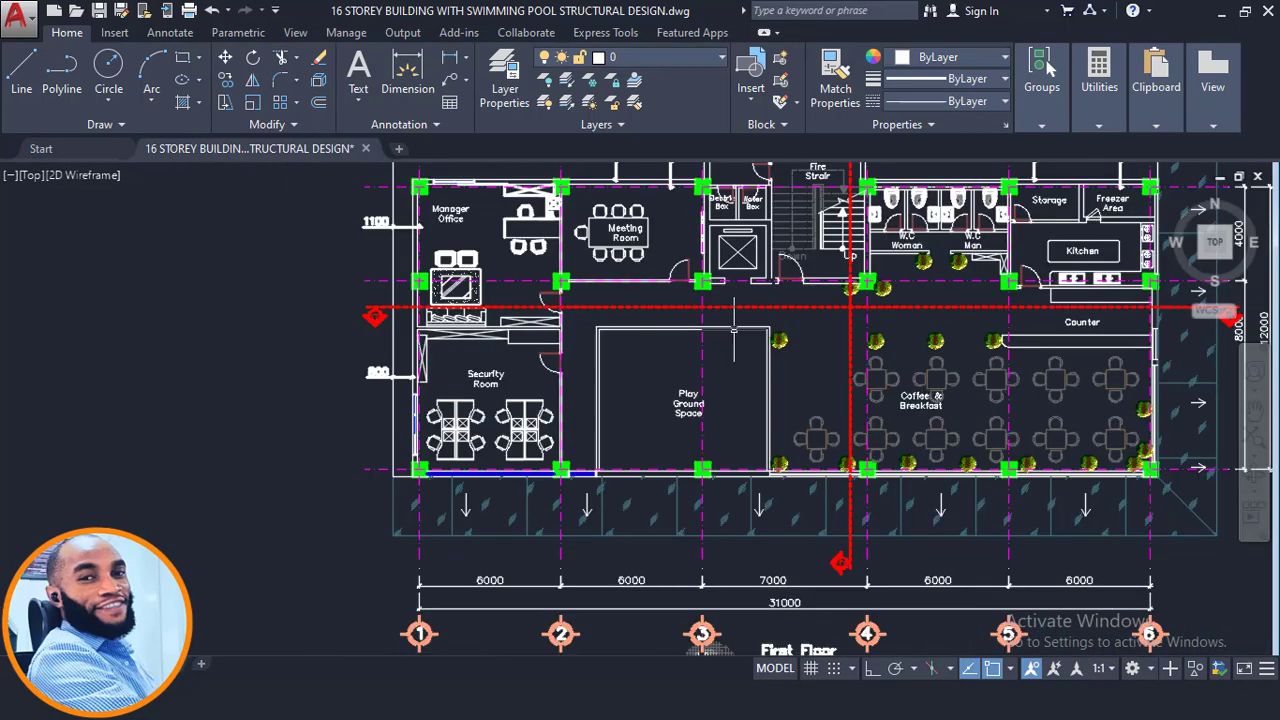
pyautogui.scroll(3, 1054, 360)
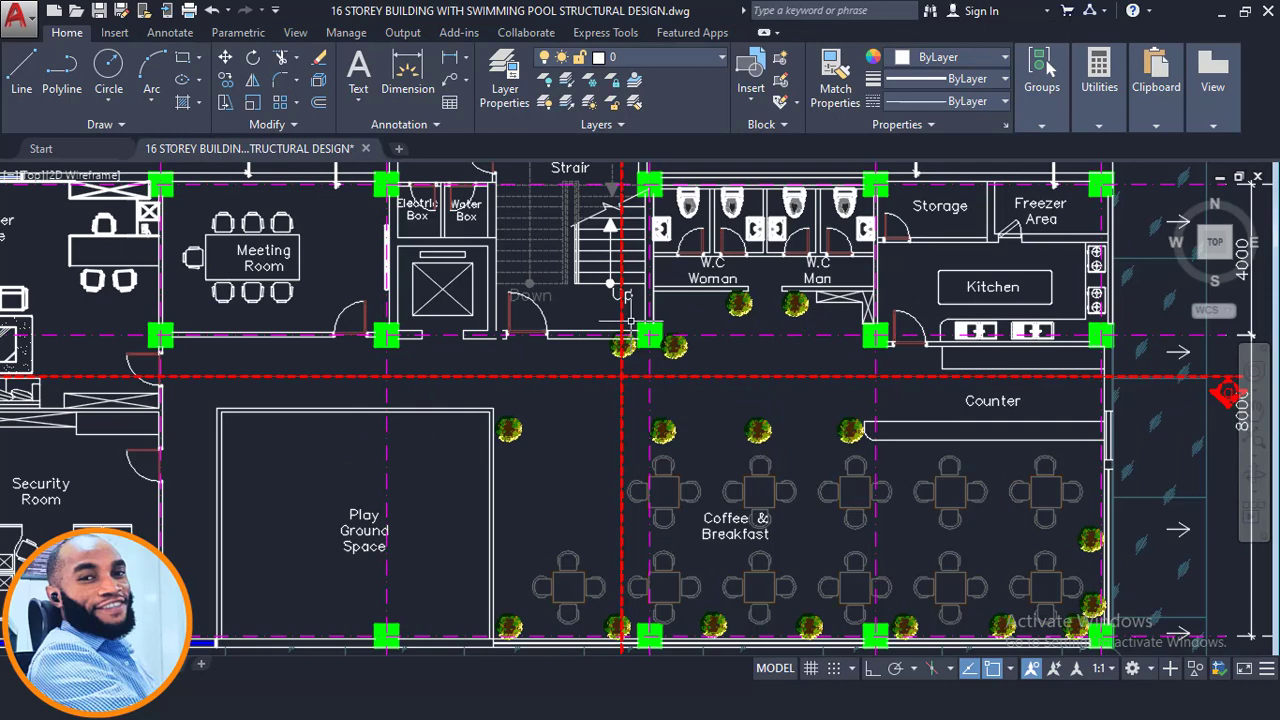
pyautogui.scroll(-3, 680, 332)
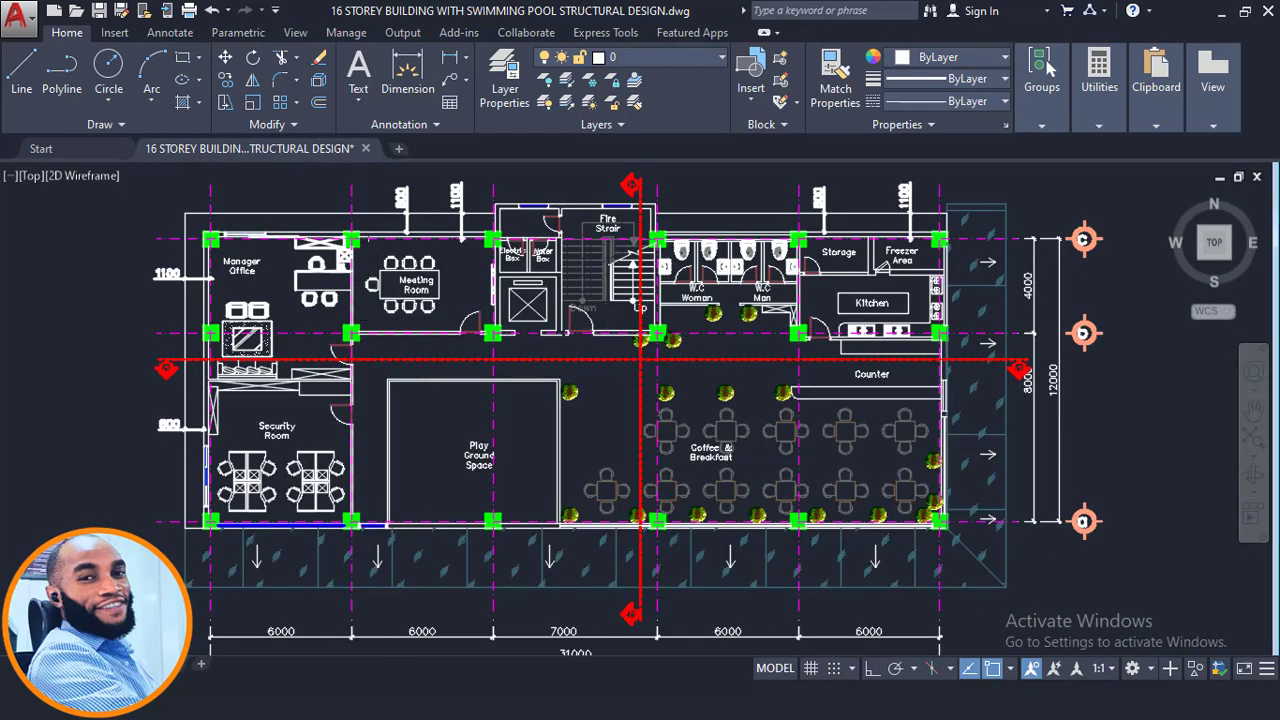
pyautogui.scroll(2, 351, 409)
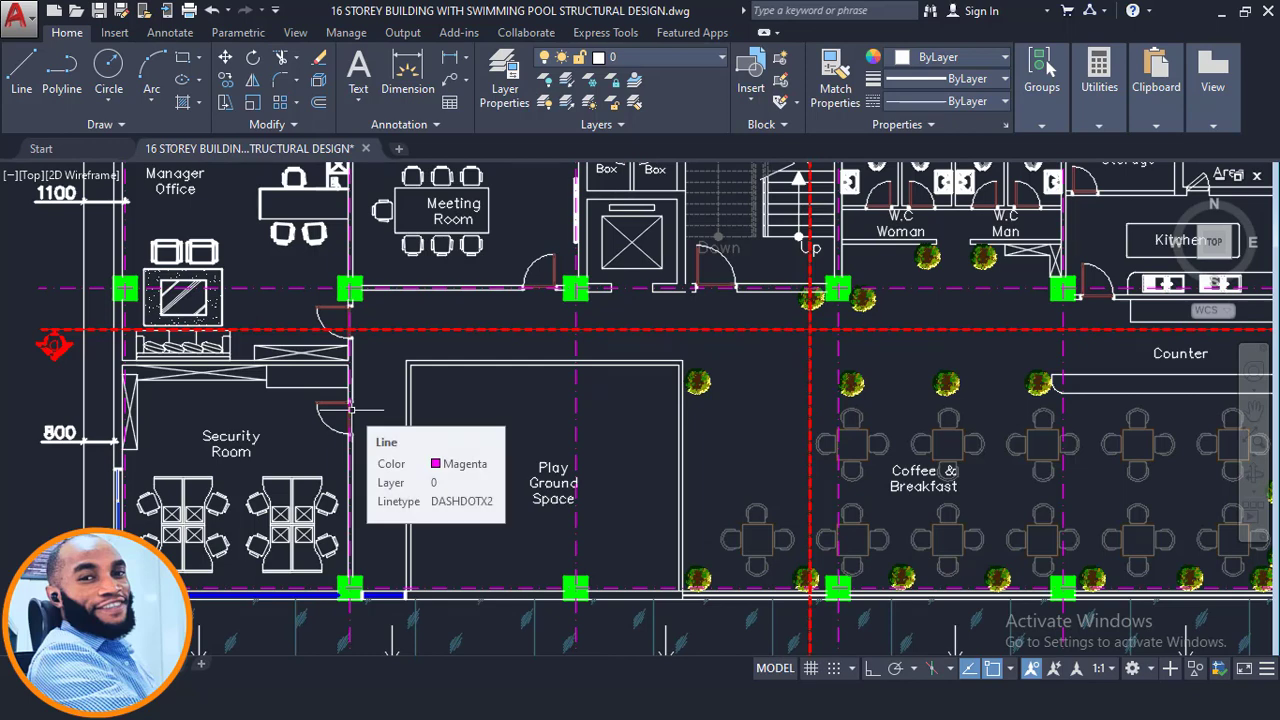
pyautogui.scroll(-3, 351, 409)
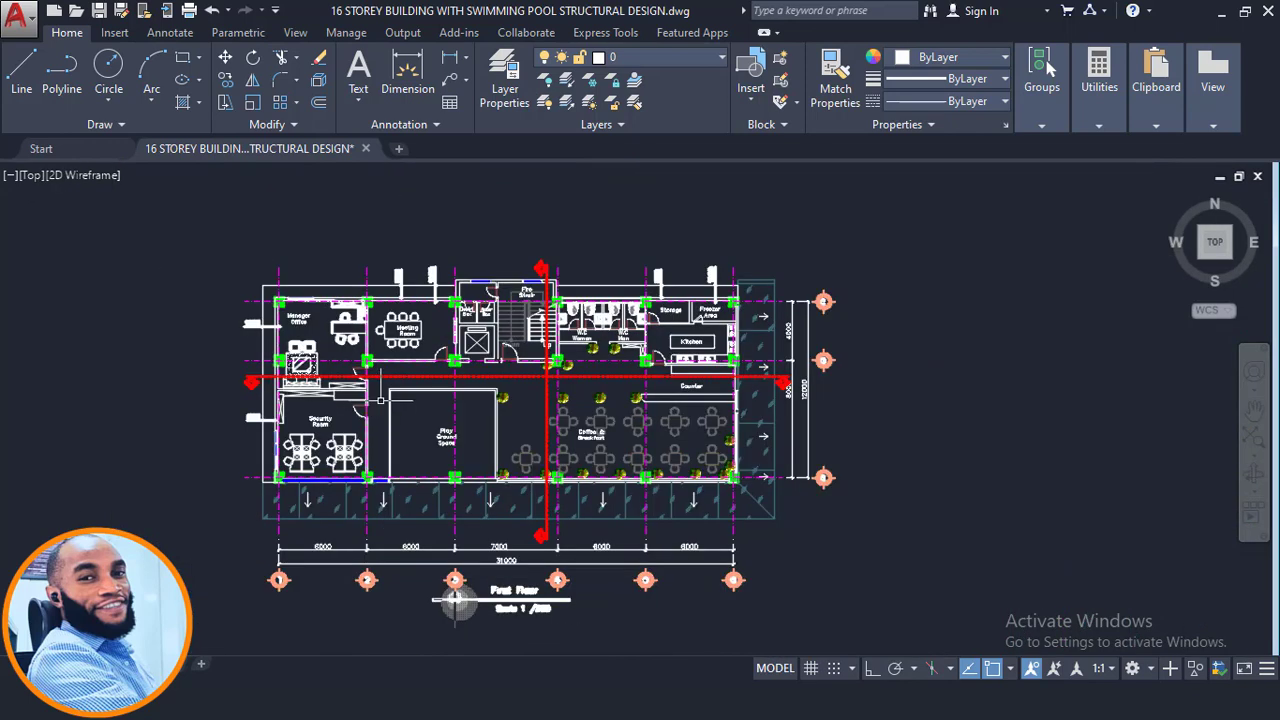
pyautogui.moveTo(456, 600); pyautogui.dragTo(468, 614, button='middle')
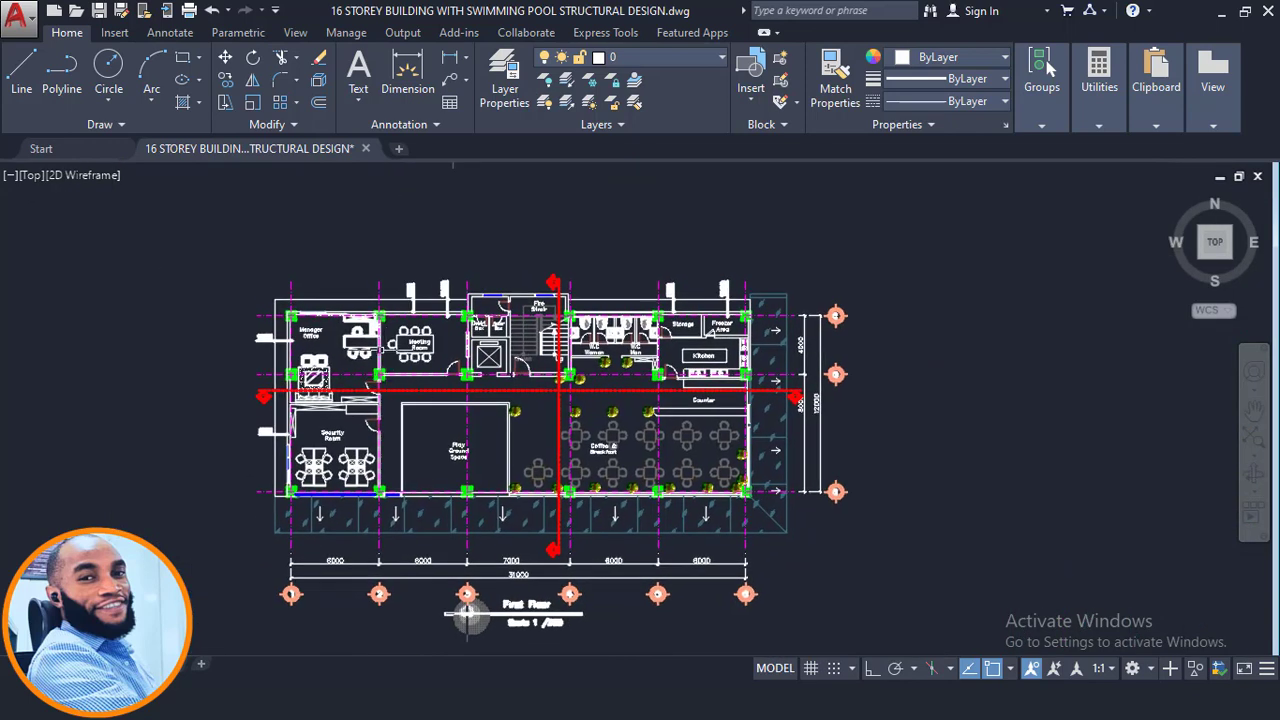
pyautogui.scroll(4, 380, 340)
pyautogui.scroll(-4, 363, 500)
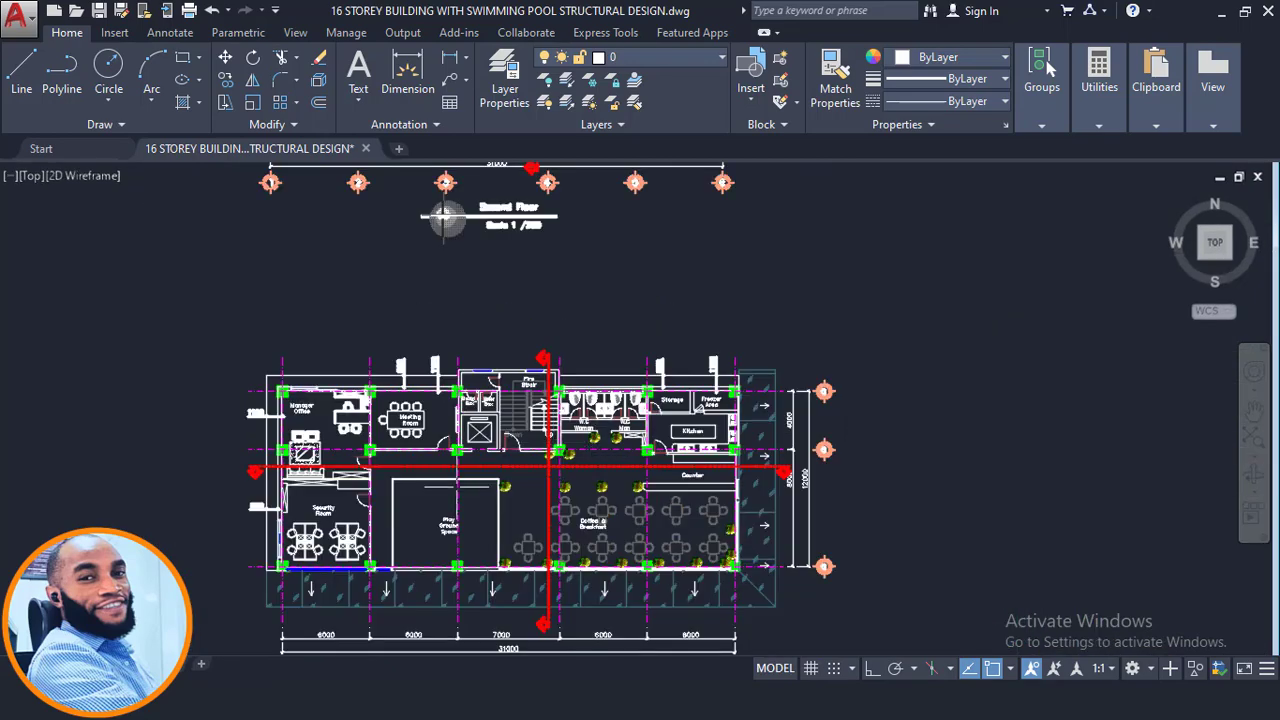
# - Examine the 3rd–9th floor plan and the building section through the lower storeys
pyautogui.moveTo(512, 175); pyautogui.dragTo(601, 695, button='middle')
pyautogui.scroll(2, 587, 394)
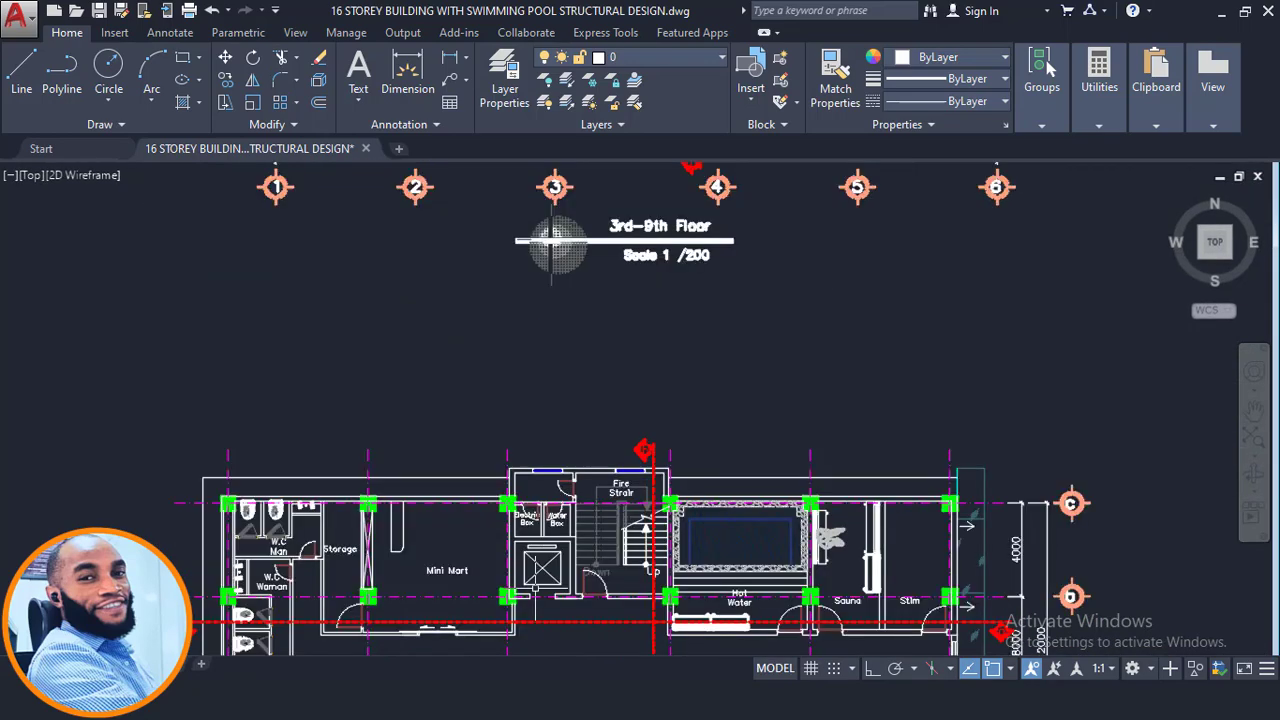
pyautogui.scroll(2, 536, 609)
pyautogui.scroll(-4, 580, 470)
pyautogui.moveTo(617, 363); pyautogui.dragTo(617, 556, button='middle')
pyautogui.scroll(4, 628, 286)
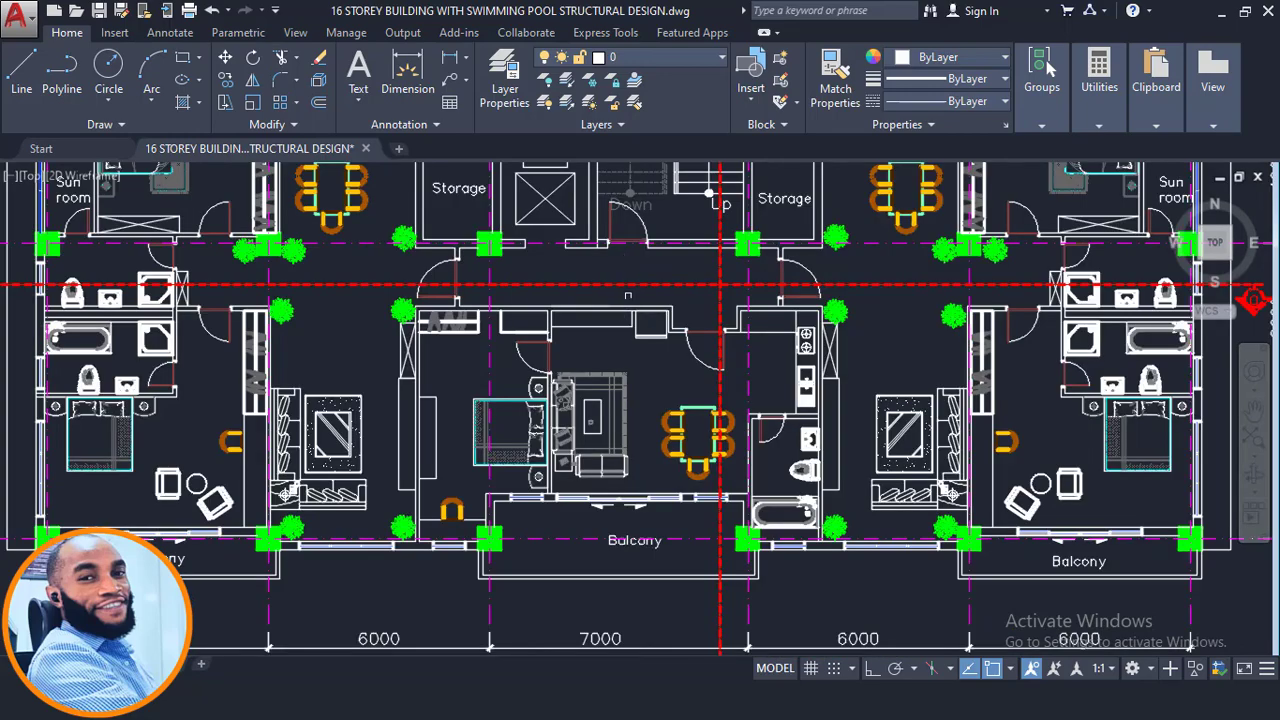
pyautogui.moveTo(628, 279); pyautogui.dragTo(664, 371, button='middle')
pyautogui.scroll(-4, 673, 348)
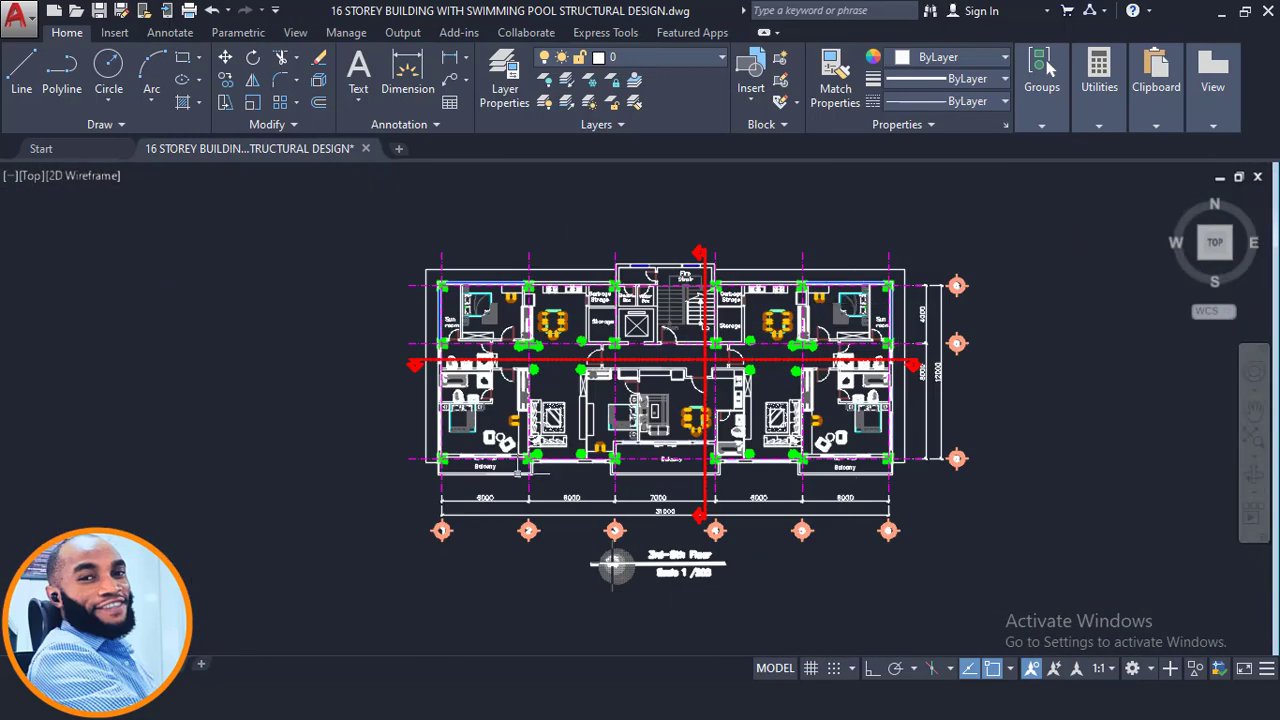
pyautogui.scroll(-6, 614, 565)
pyautogui.moveTo(586, 376); pyautogui.dragTo(602, 266, button='middle')
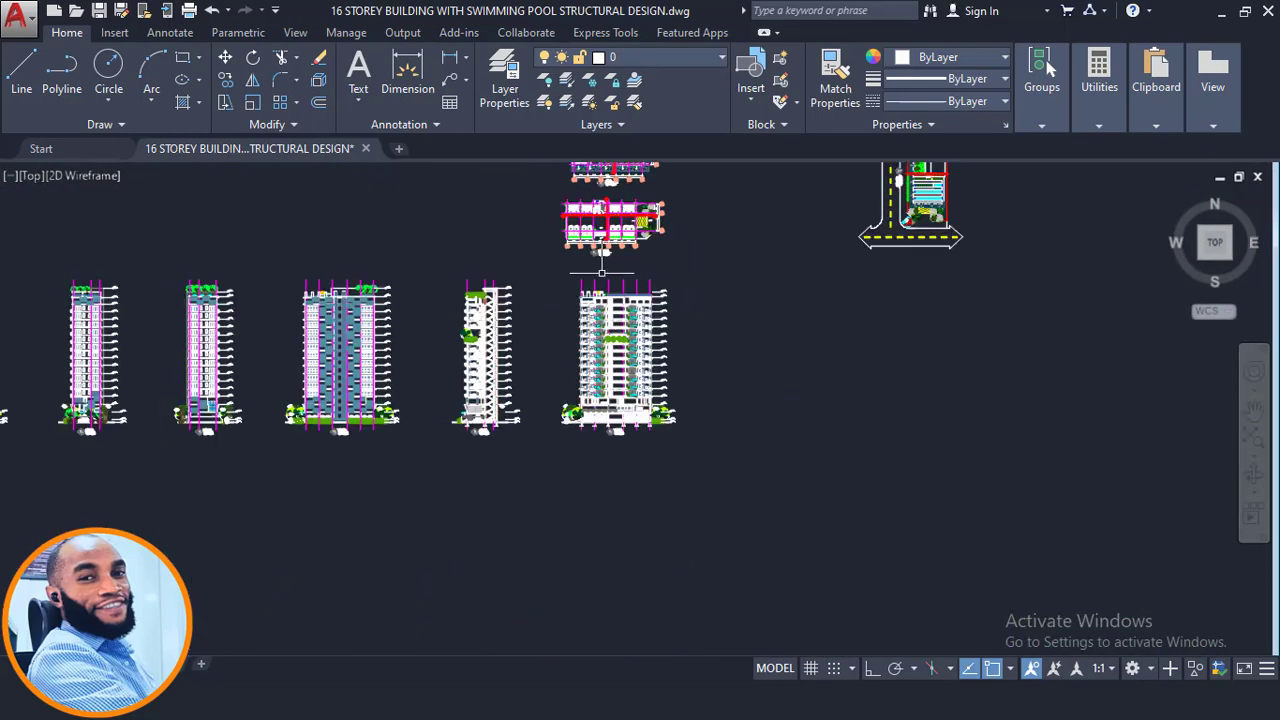
pyautogui.scroll(4, 603, 261)
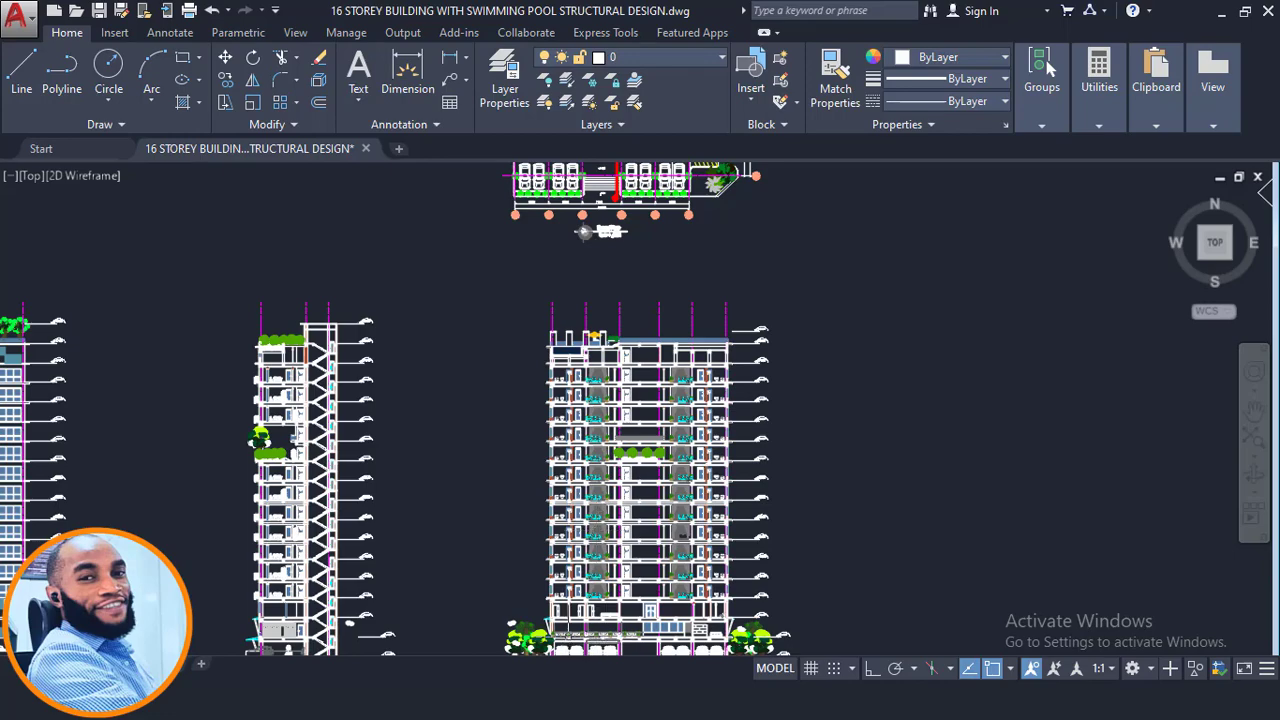
pyautogui.scroll(10, 560, 615)
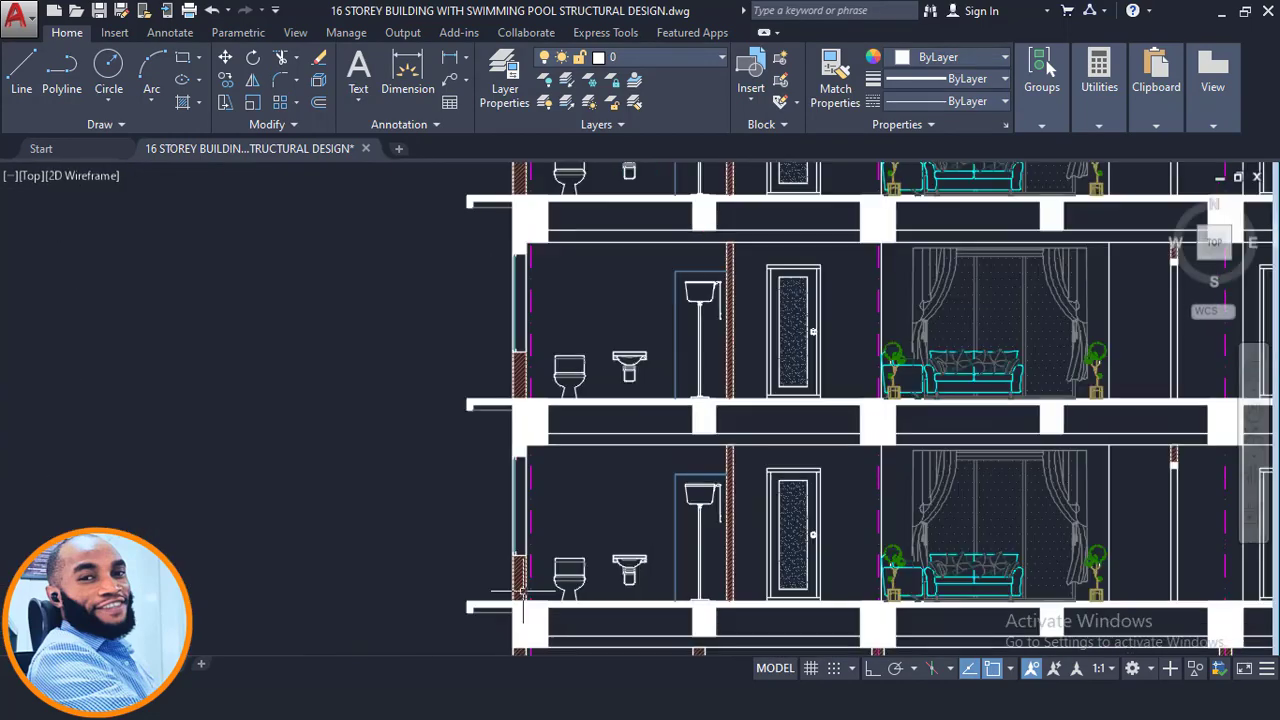
pyautogui.moveTo(521, 595); pyautogui.dragTo(458, 405, button='middle')
pyautogui.scroll(-4, 806, 433)
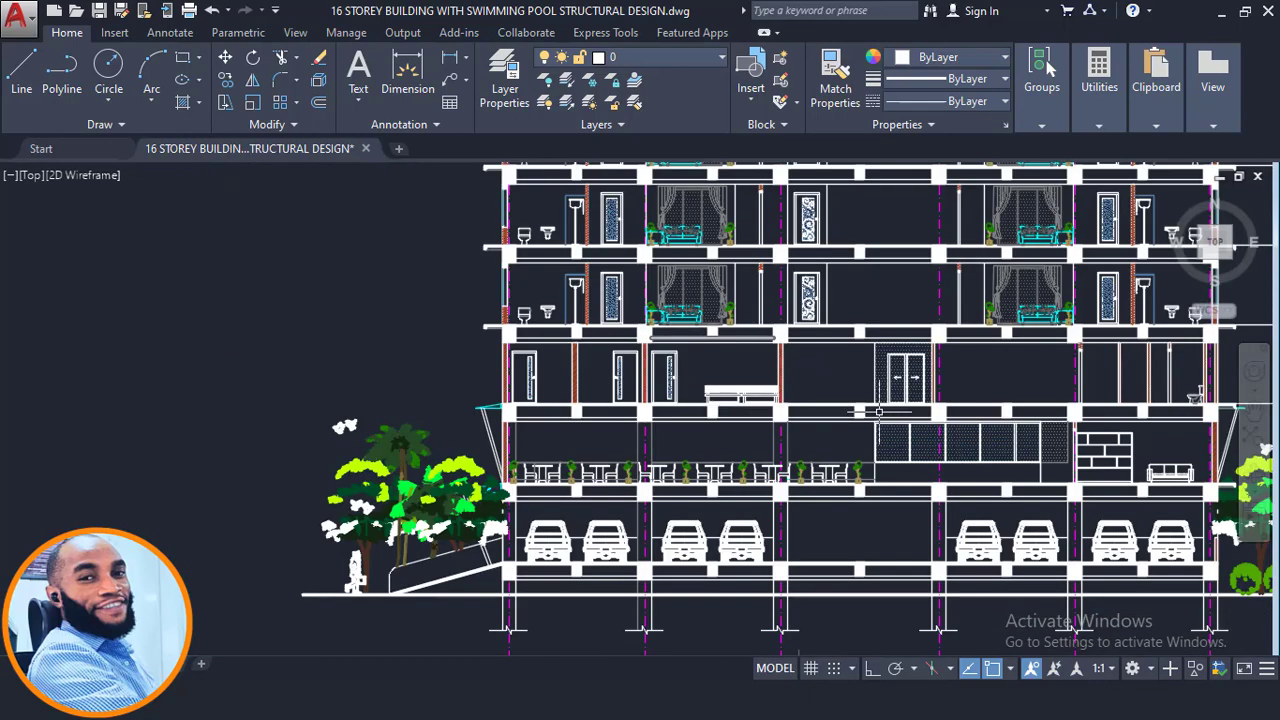
pyautogui.moveTo(879, 412); pyautogui.dragTo(828, 403, button='middle')
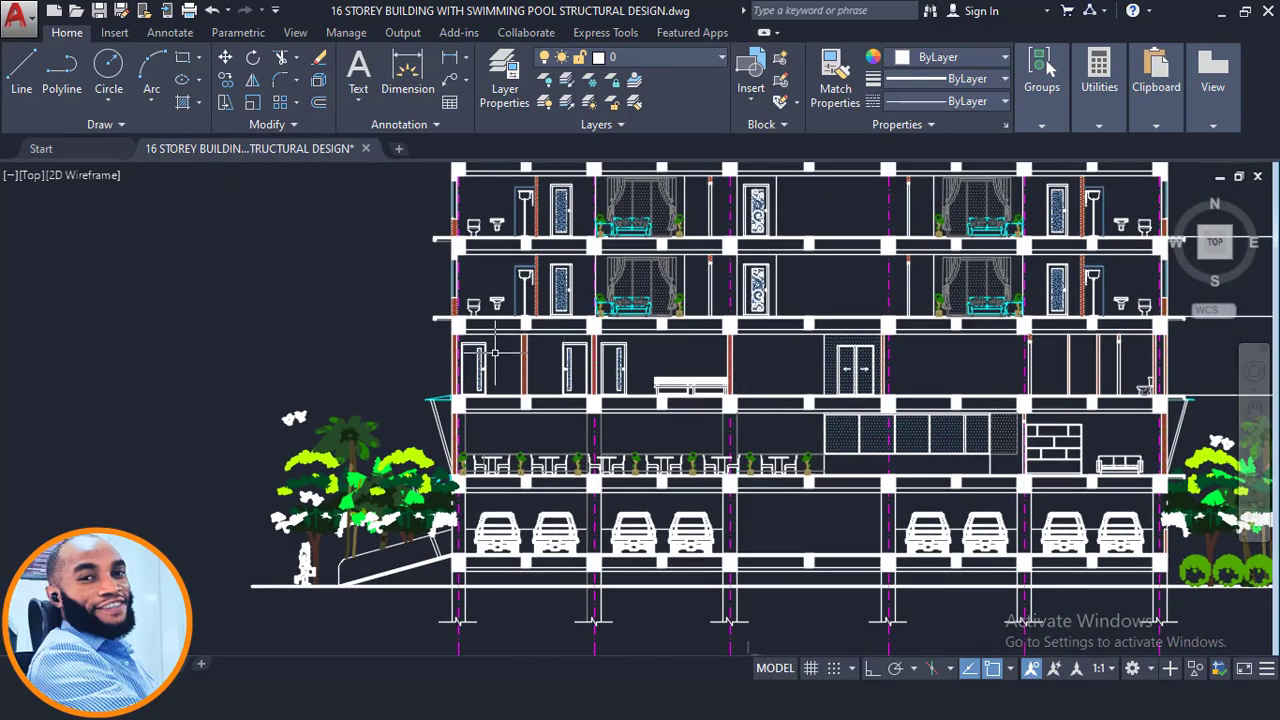
pyautogui.scroll(4, 494, 352)
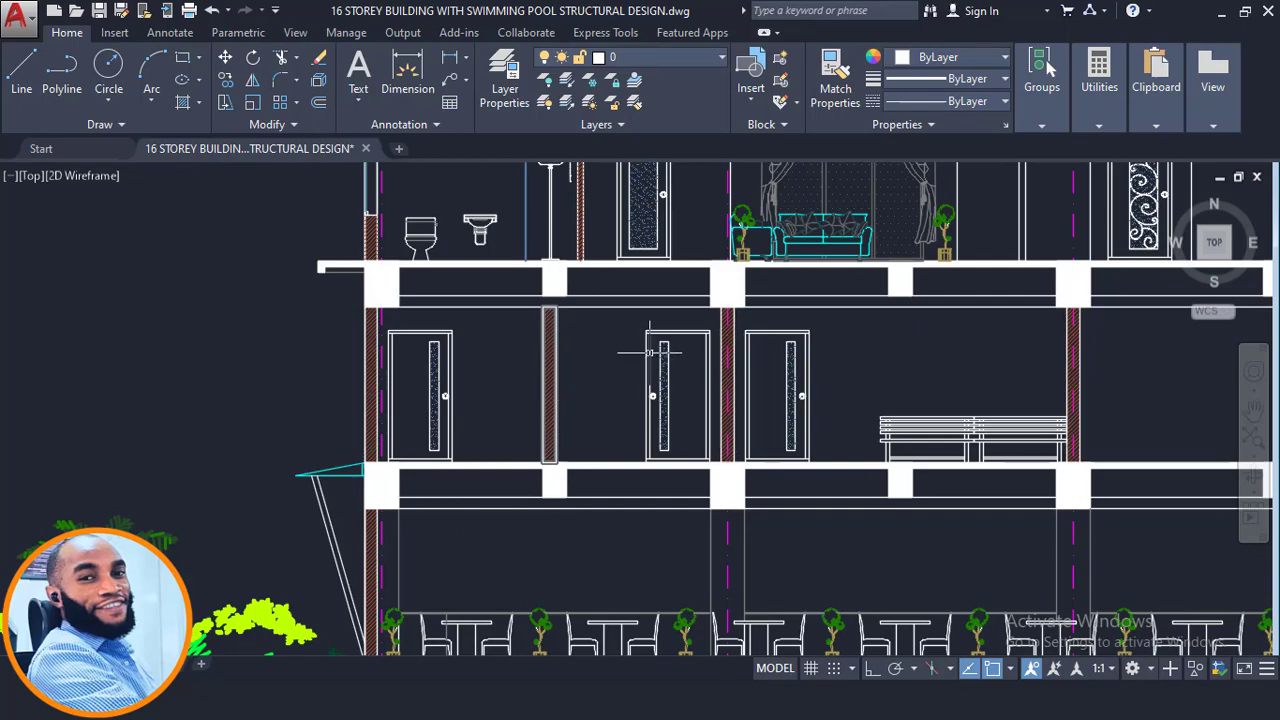
# - Examine the building section around the lower storeys, checking wall, door and beam positions between the grid lines
pyautogui.scroll(-5, 718, 440)
pyautogui.scroll(3, 723, 346)
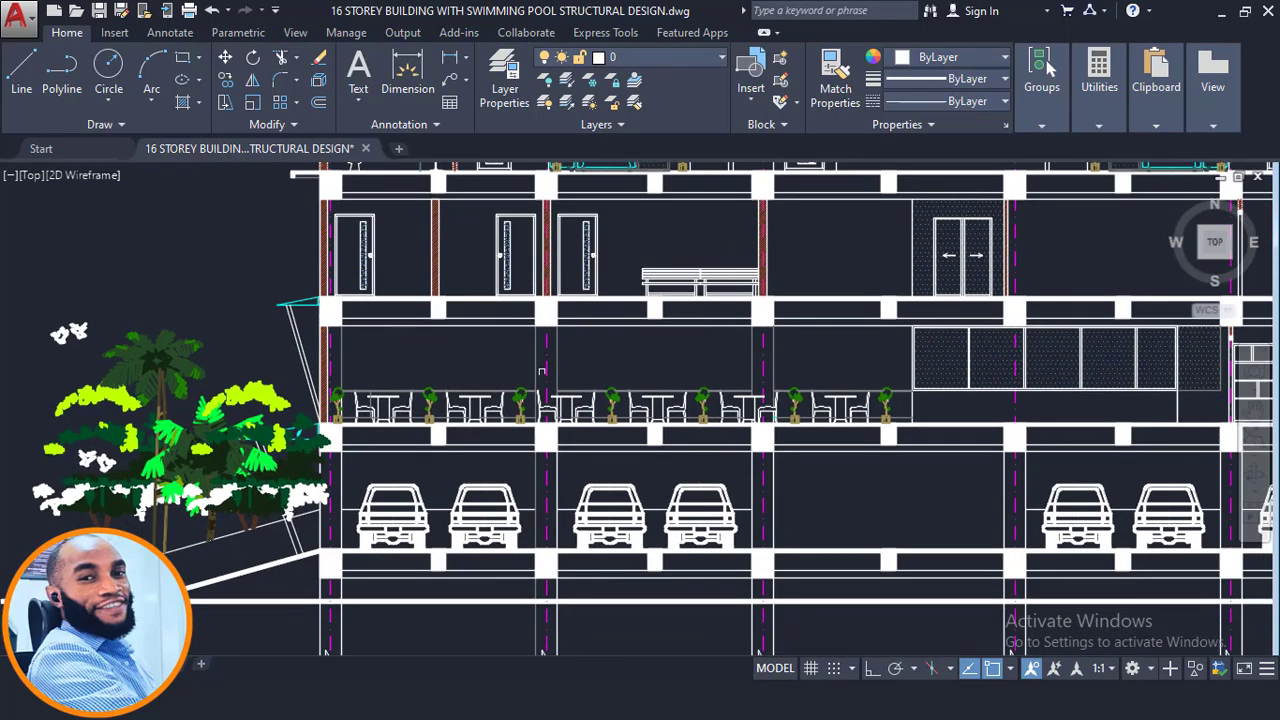
pyautogui.moveTo(1014, 381); pyautogui.dragTo(880, 379, button='middle')
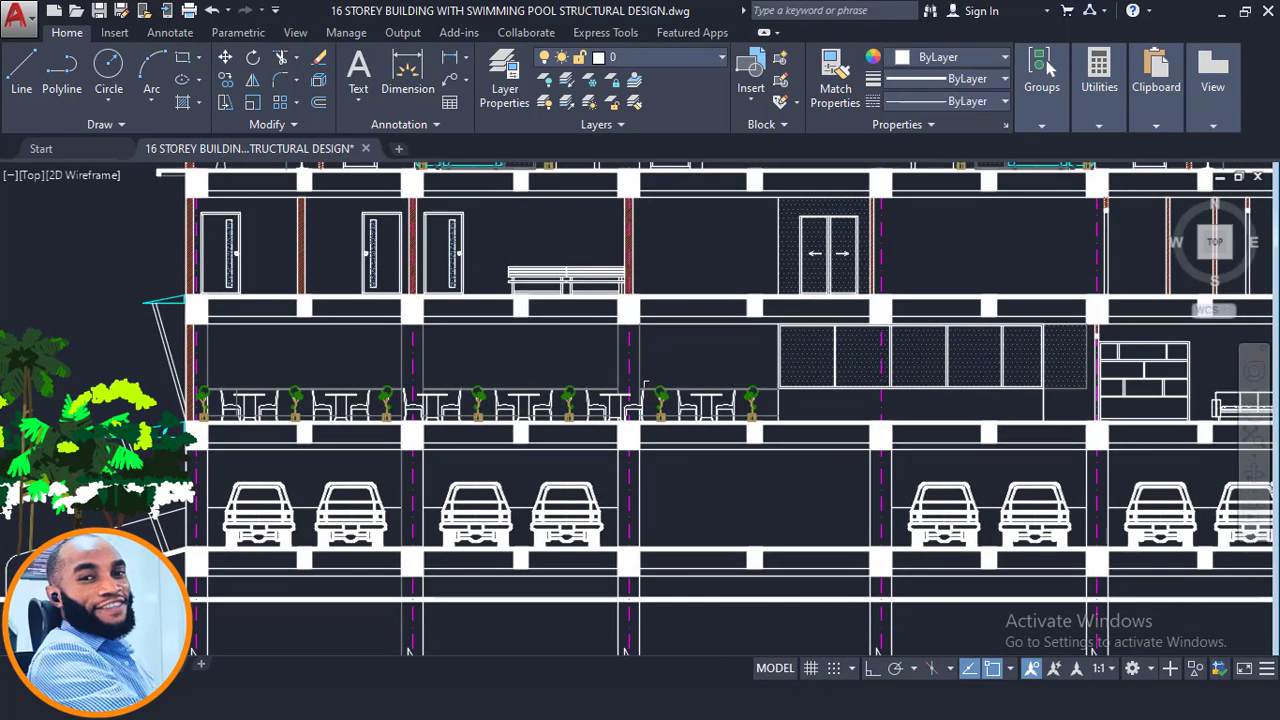
pyautogui.moveTo(1024, 364)
pyautogui.mouseDown(button='middle')
pyautogui.moveTo(900, 380)
pyautogui.moveTo(700, 440)
pyautogui.moveTo(663, 491)
pyautogui.moveTo(660, 470)
pyautogui.mouseUp(button='middle')
pyautogui.scroll(2, 660, 468)
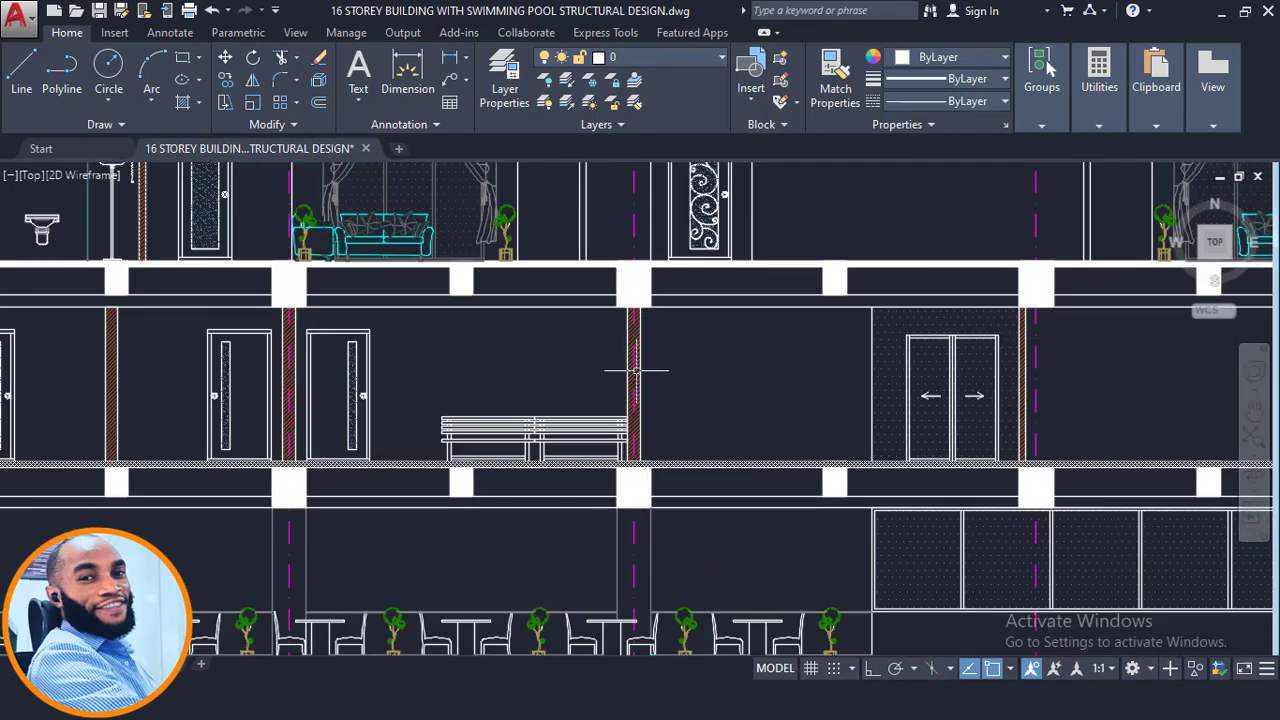
pyautogui.scroll(4, 635, 370)
pyautogui.moveTo(591, 343); pyautogui.dragTo(1139, 387, button='middle')
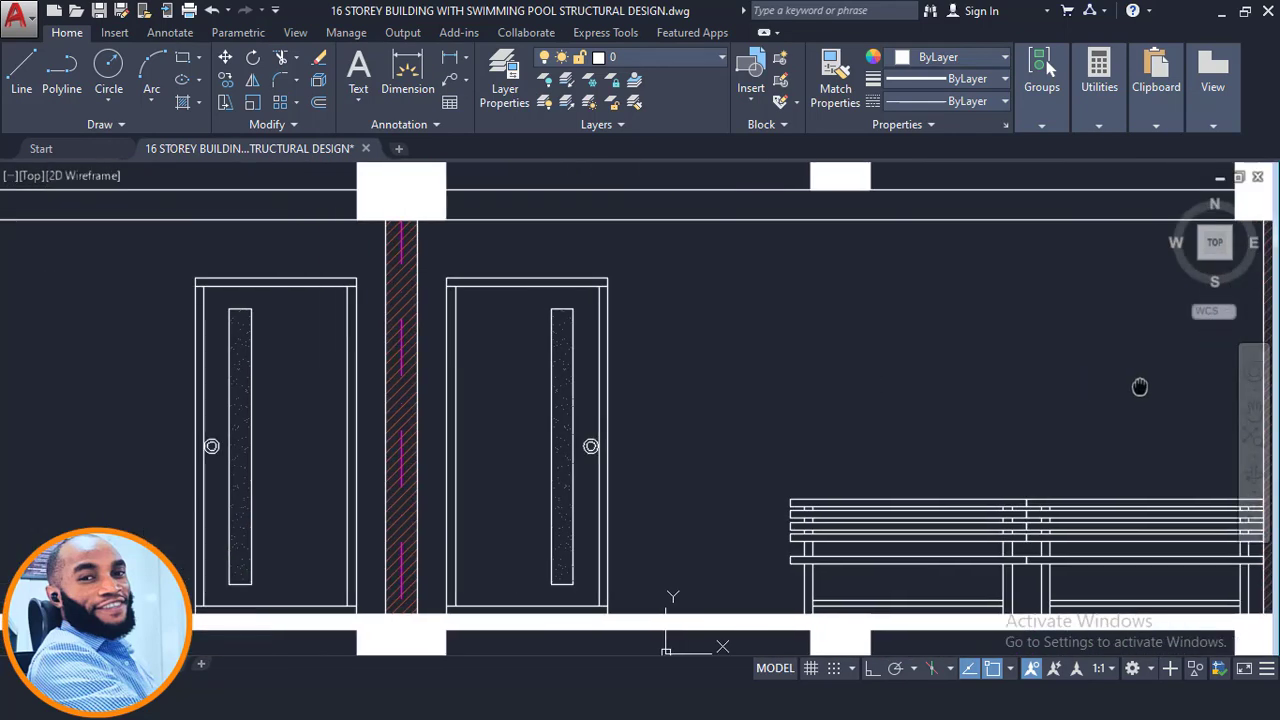
pyautogui.scroll(-4, 630, 355)
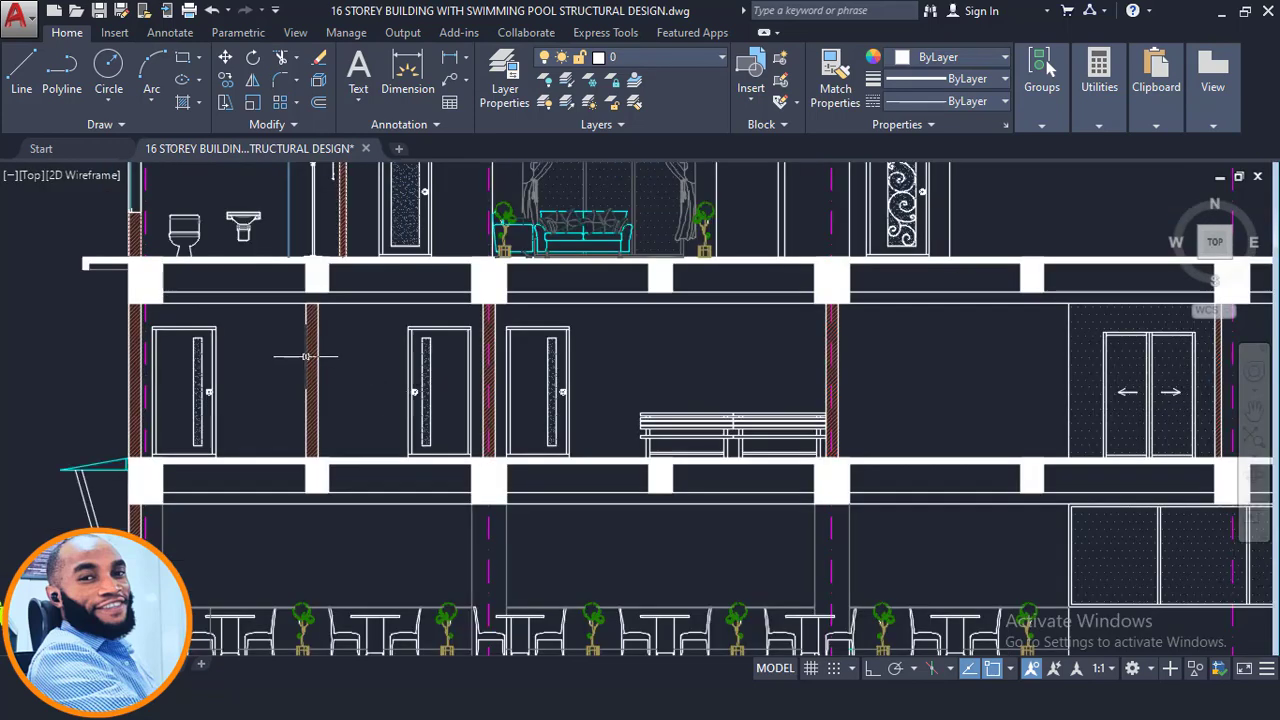
pyautogui.scroll(-4, 310, 362)
pyautogui.scroll(4, 845, 395)
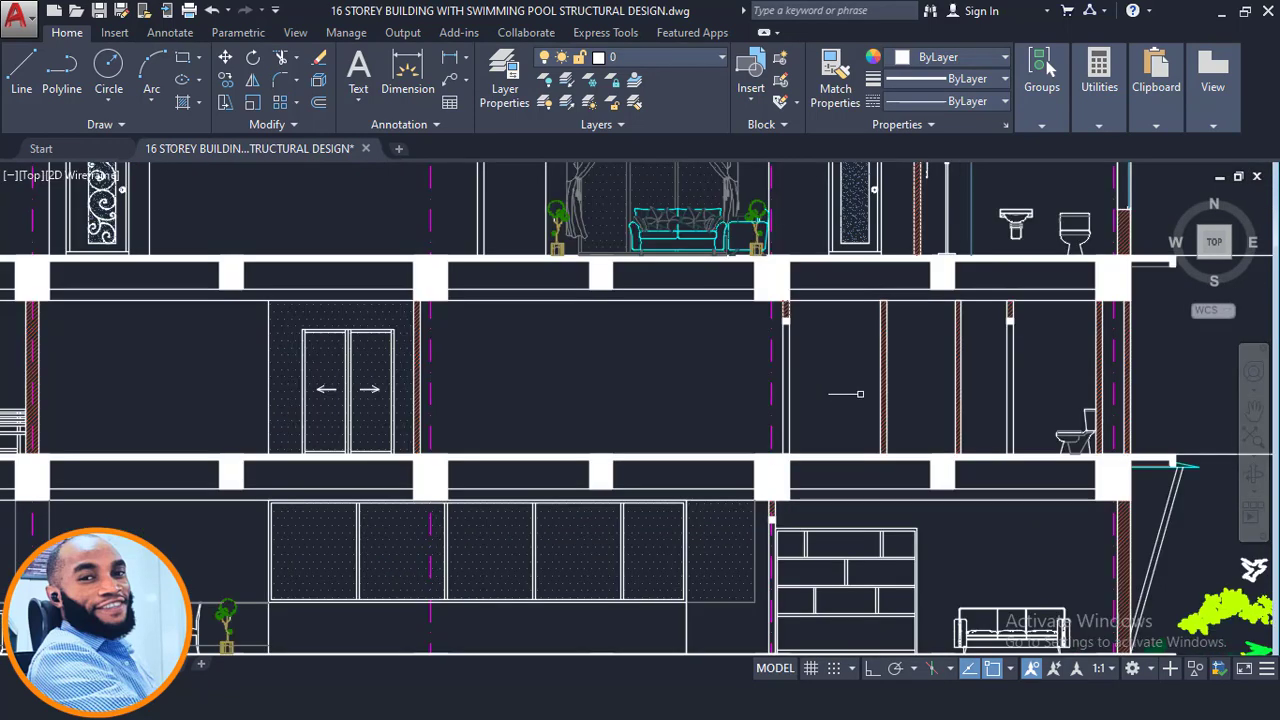
pyautogui.scroll(2, 820, 396)
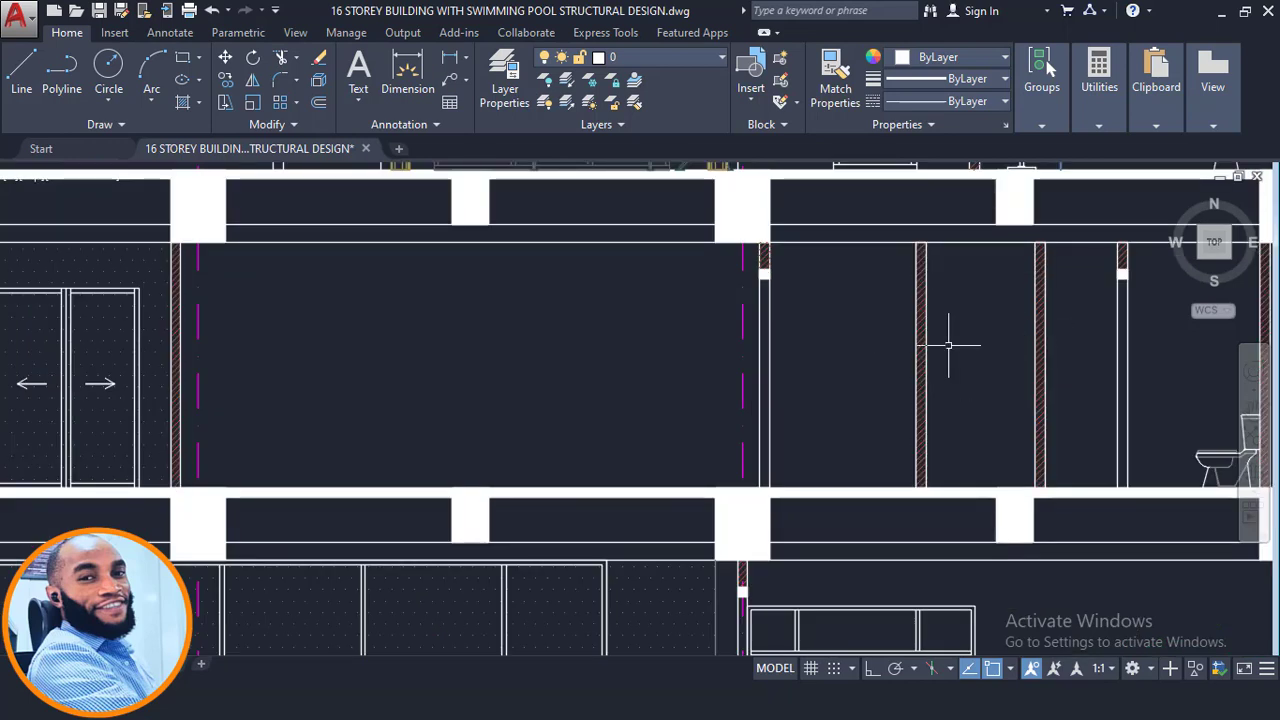
pyautogui.moveTo(844, 358); pyautogui.dragTo(886, 377, button='middle')
pyautogui.scroll(-2, 886, 377)
pyautogui.moveTo(709, 388); pyautogui.dragTo(877, 603, button='middle')
pyautogui.scroll(-2, 800, 548)
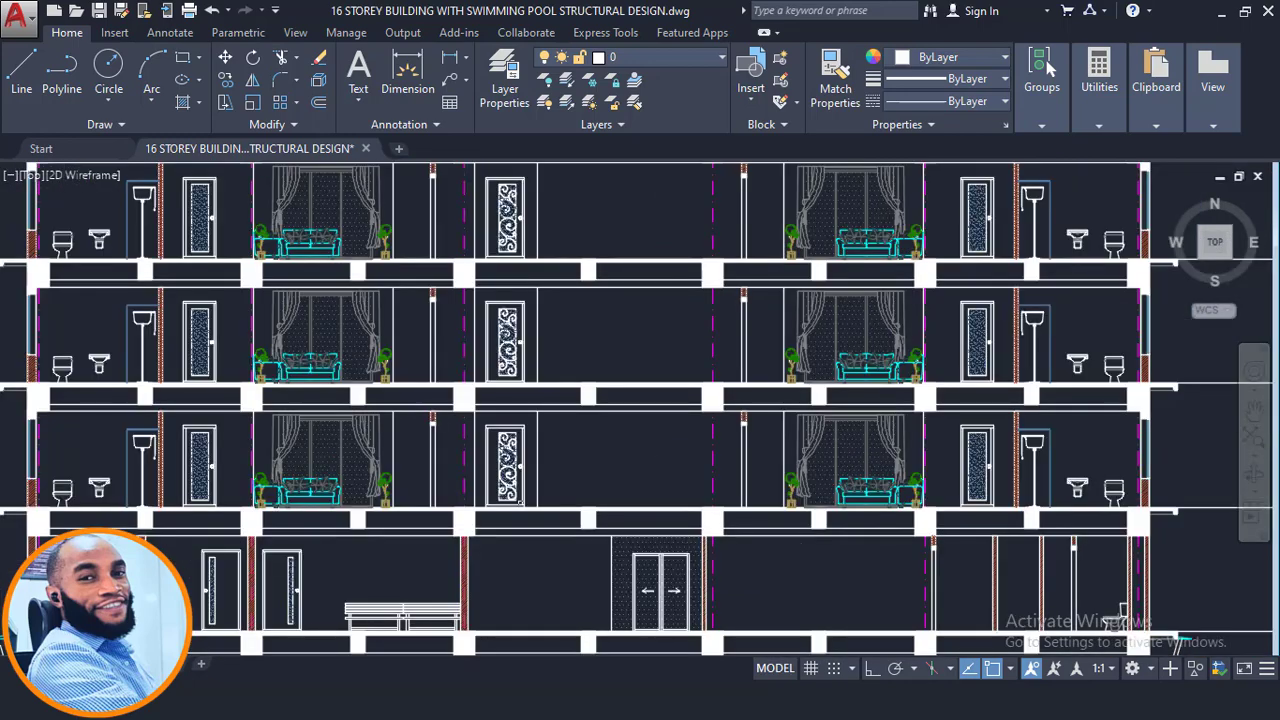
pyautogui.moveTo(660, 535); pyautogui.dragTo(1098, 554, button='middle')
pyautogui.scroll(4, 694, 495)
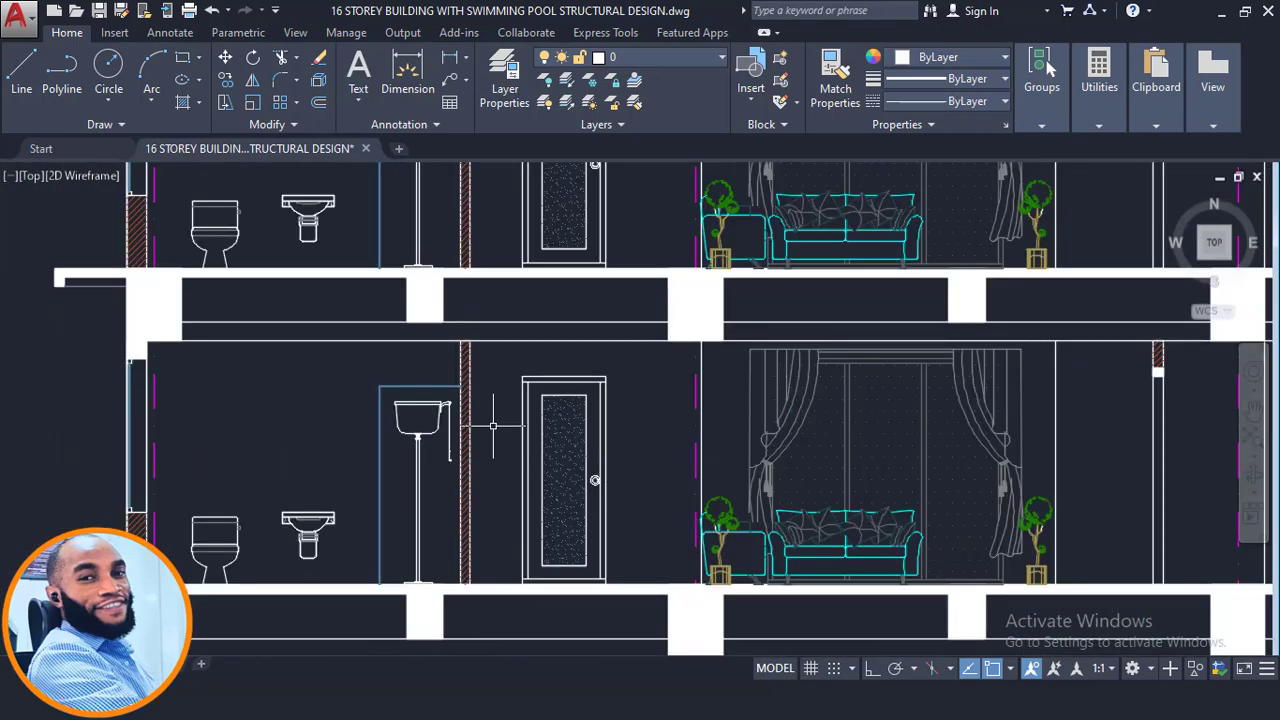
pyautogui.scroll(-4, 493, 426)
pyautogui.moveTo(565, 415)
pyautogui.mouseDown(button='middle')
pyautogui.moveTo(593, 560)
pyautogui.moveTo(568, 644)
pyautogui.moveTo(562, 465)
pyautogui.moveTo(529, 590)
pyautogui.mouseUp(button='middle')
pyautogui.scroll(4, 651, 426)
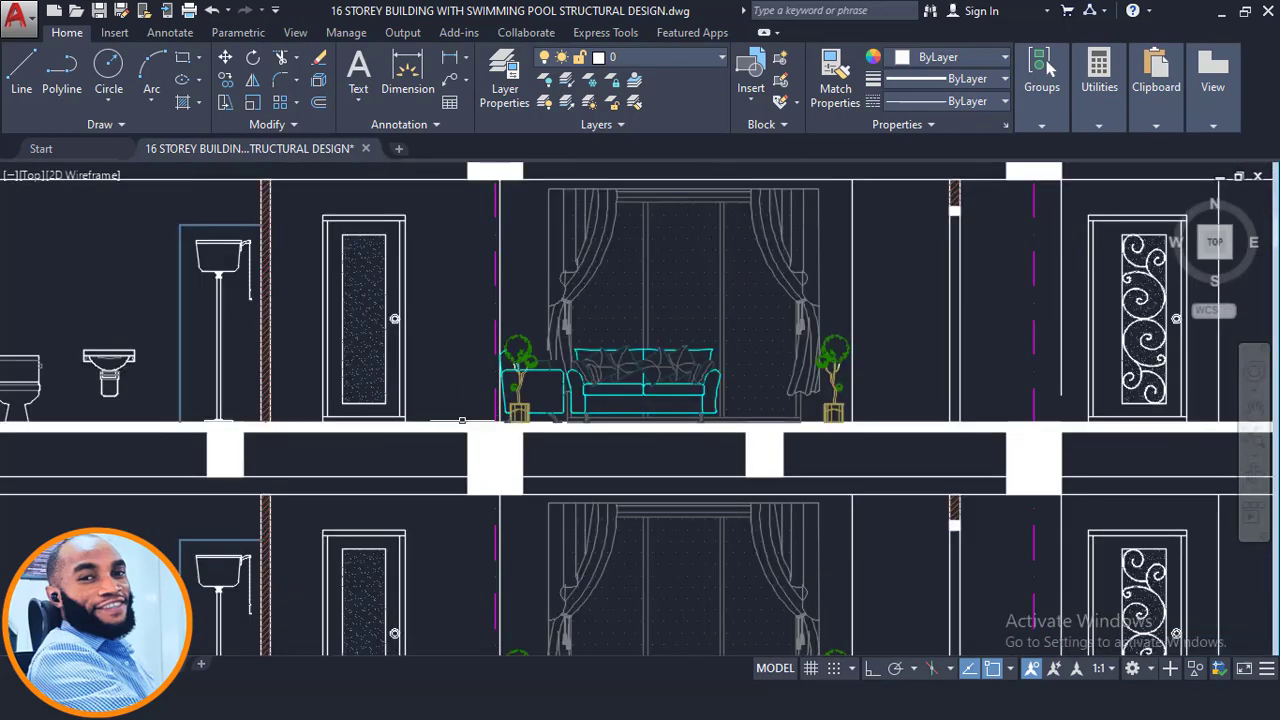
# - Pan through the section's typical upper floors and the full building elevation to compare wall locations
pyautogui.moveTo(428, 318); pyautogui.dragTo(589, 595, button='middle')
pyautogui.moveTo(469, 354); pyautogui.dragTo(514, 574, button='middle')
pyautogui.scroll(-4, 515, 574)
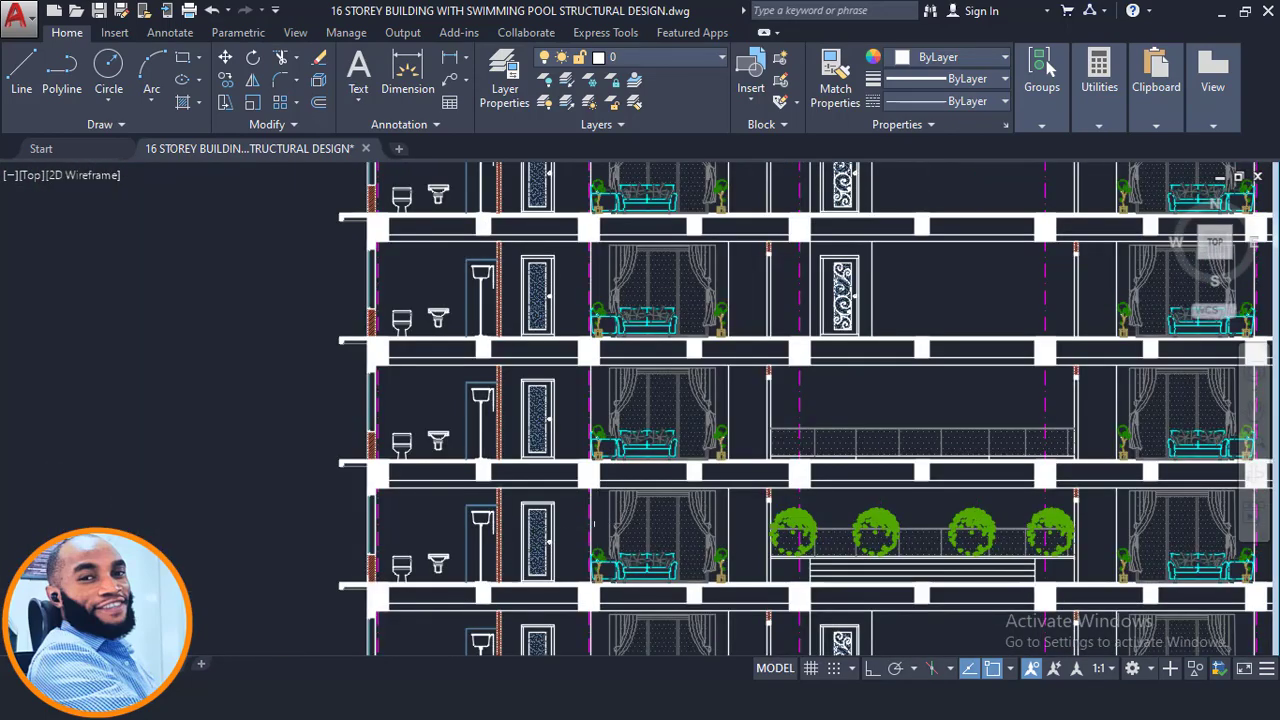
pyautogui.moveTo(470, 200); pyautogui.dragTo(462, 415, button='middle')
pyautogui.scroll(4, 462, 414)
pyautogui.scroll(-6, 522, 394)
pyautogui.moveTo(611, 239); pyautogui.dragTo(550, 174, button='middle')
pyautogui.scroll(4, 579, 431)
pyautogui.scroll(-8, 570, 385)
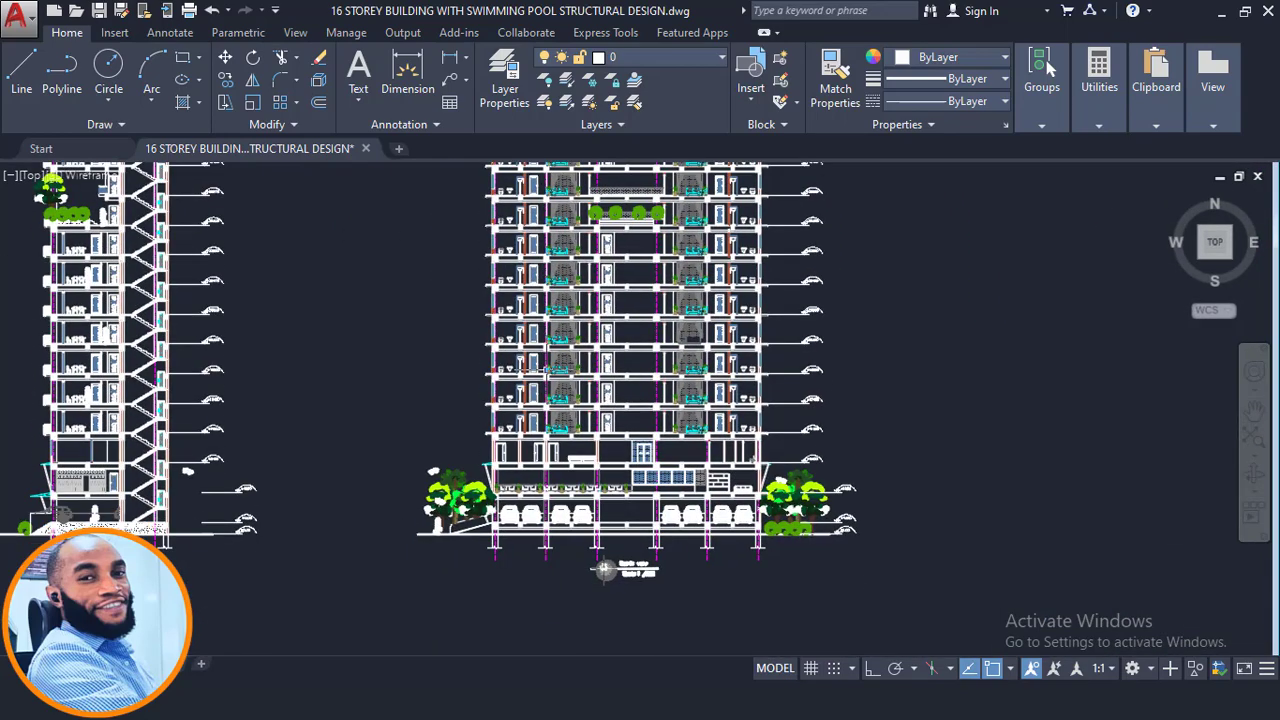
pyautogui.scroll(6, 604, 568)
pyautogui.moveTo(475, 562); pyautogui.dragTo(495, 406, button='middle')
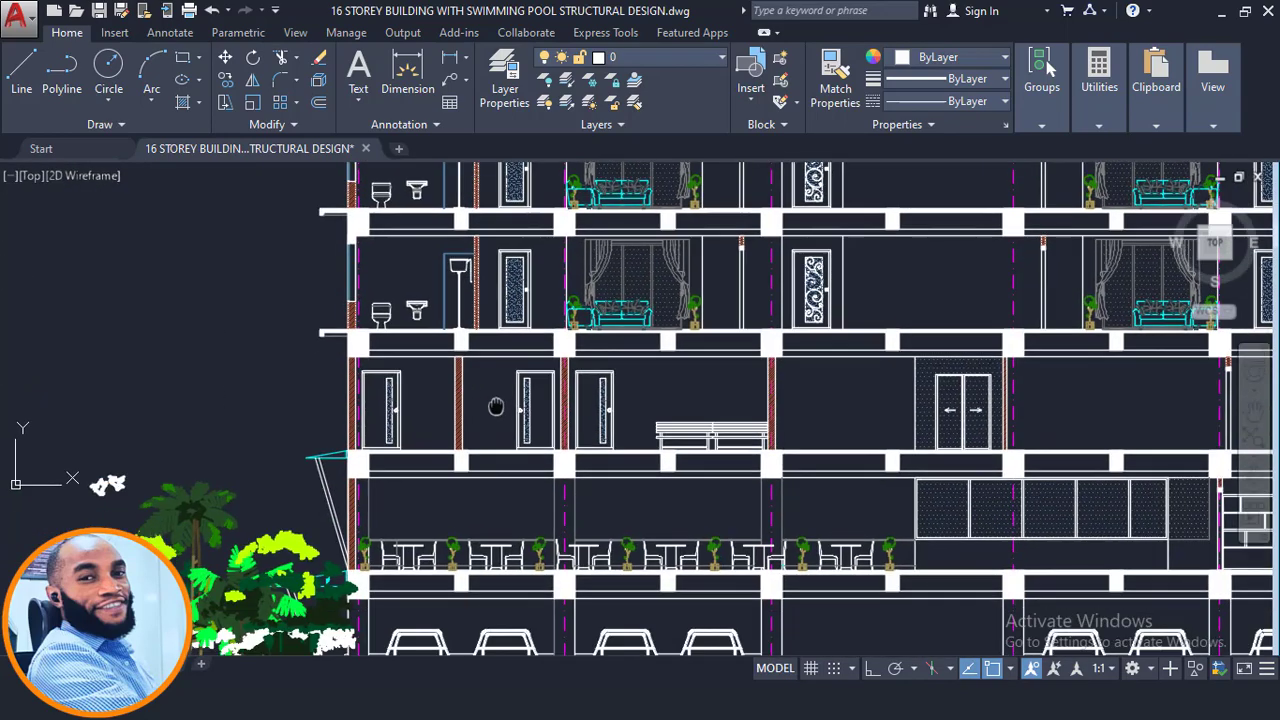
pyautogui.scroll(2, 490, 400)
pyautogui.scroll(2, 442, 391)
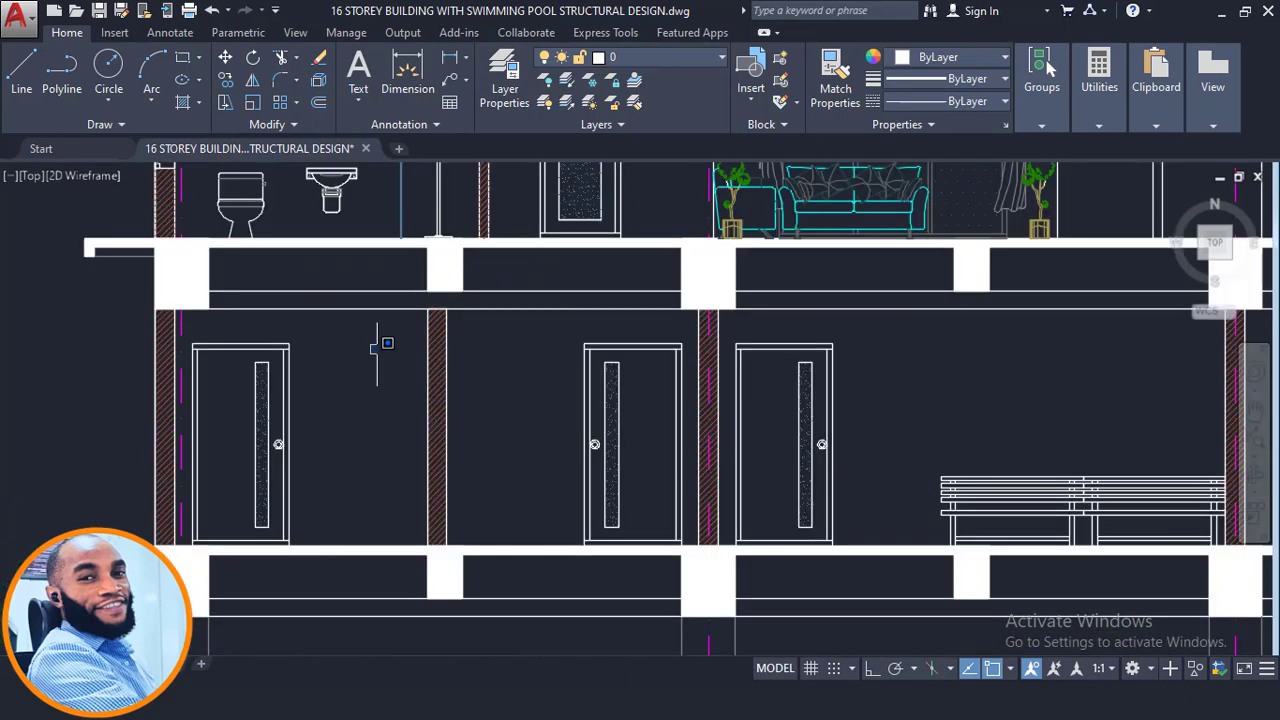
pyautogui.click(377, 346)
pyautogui.scroll(-2, 970, 452)
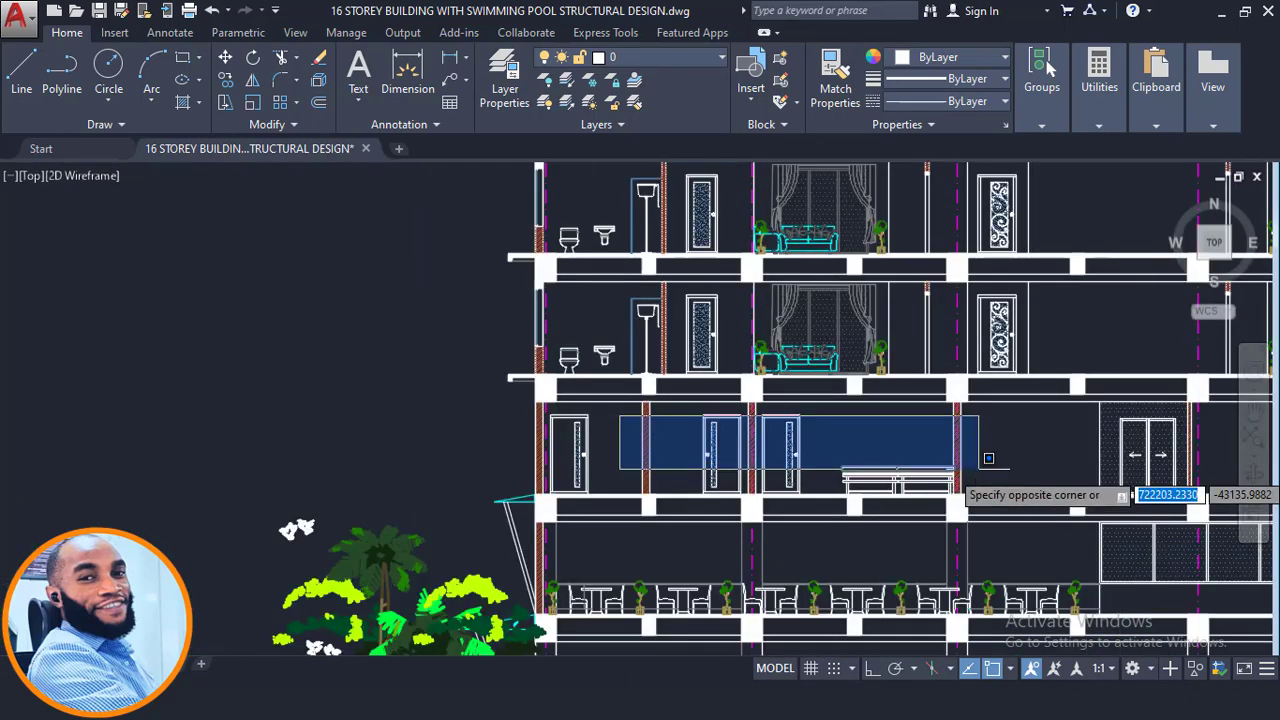
pyautogui.click(890, 400)
pyautogui.scroll(4, 670, 313)
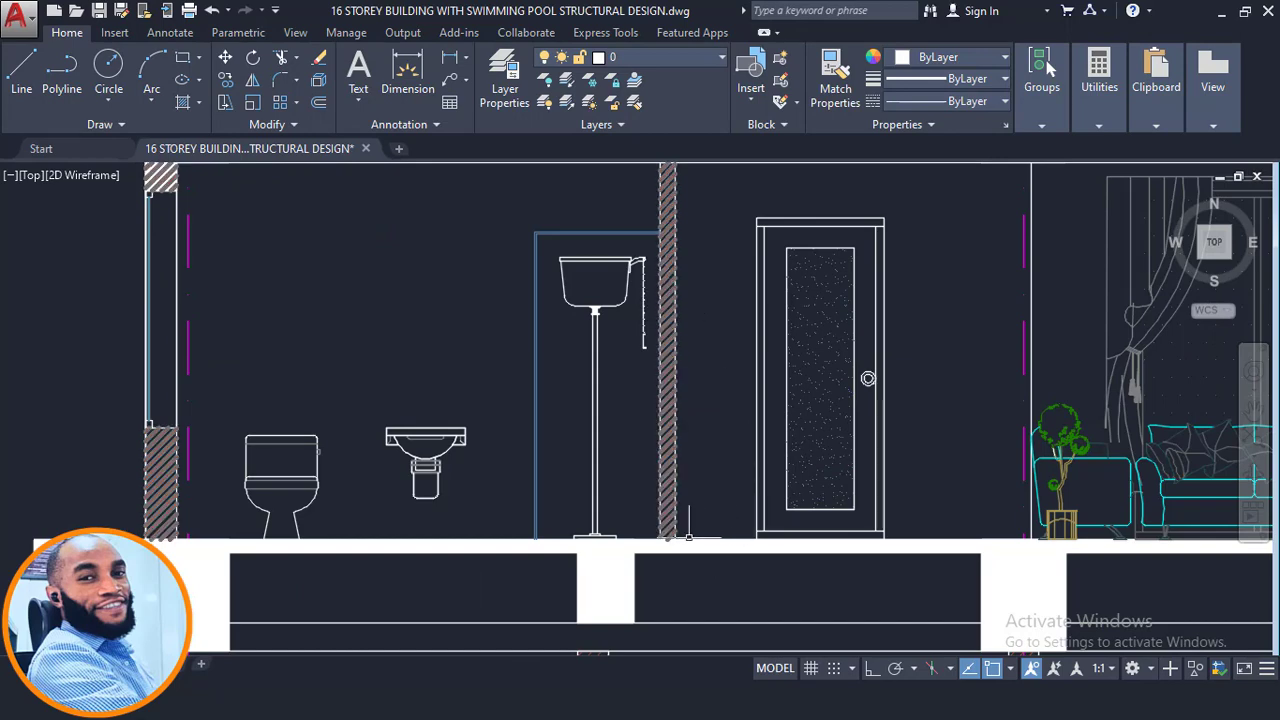
pyautogui.scroll(-4, 870, 280)
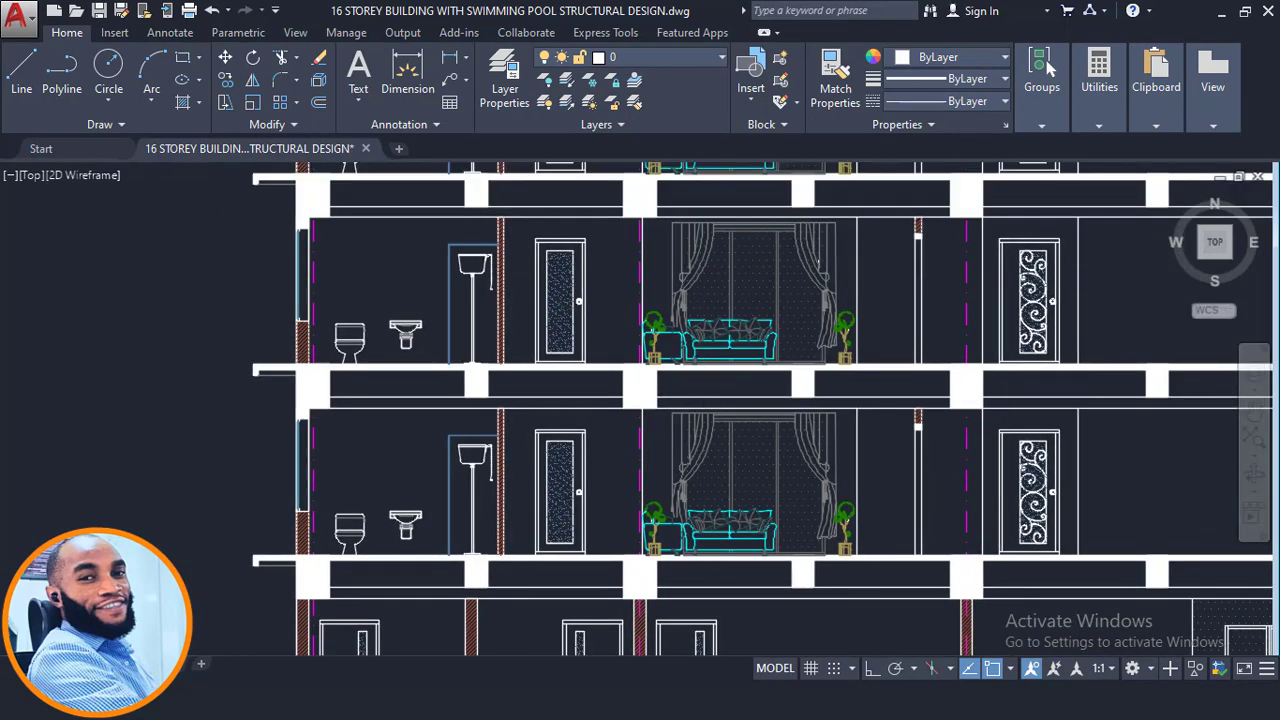
# - Switch to ProtaStructure and inspect the storey 1 beams' infill wall loads in the 3D view
pyautogui.click(1221, 13)
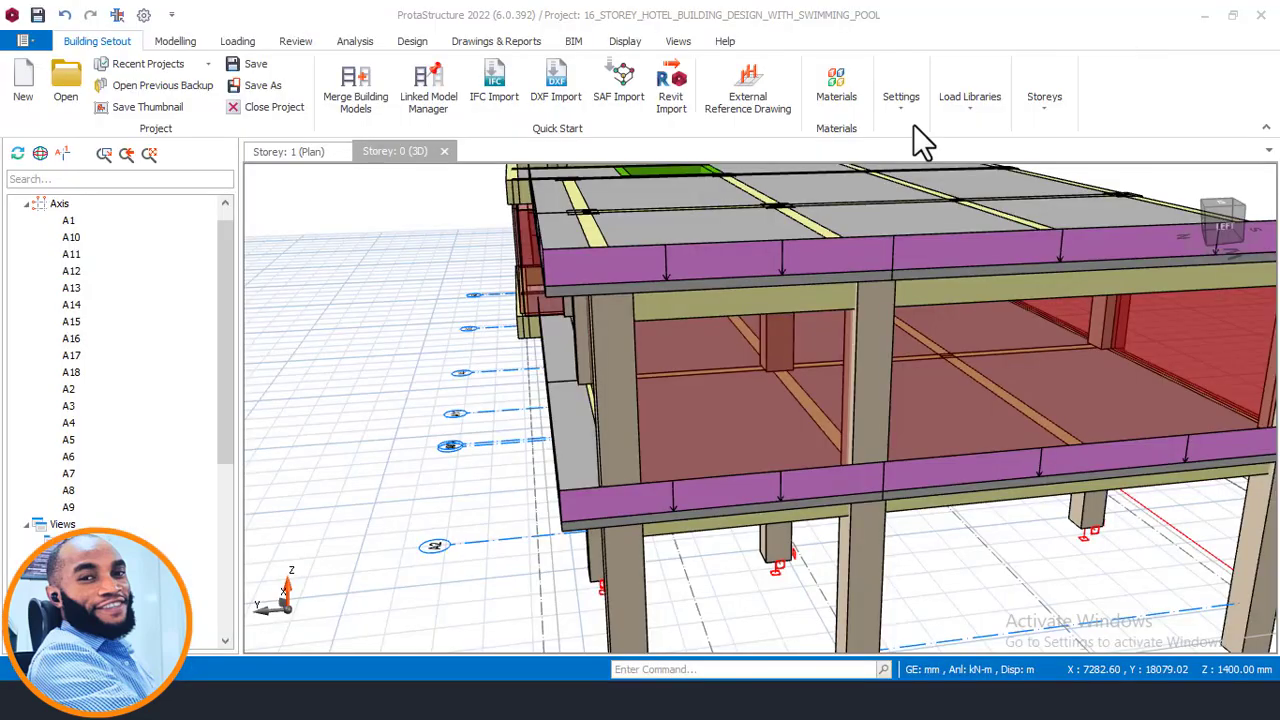
pyautogui.scroll(-4, 633, 372)
pyautogui.moveTo(649, 350); pyautogui.dragTo(716, 356, button='middle')
pyautogui.moveTo(817, 361); pyautogui.dragTo(740, 390, button='middle')
pyautogui.scroll(2, 848, 396)
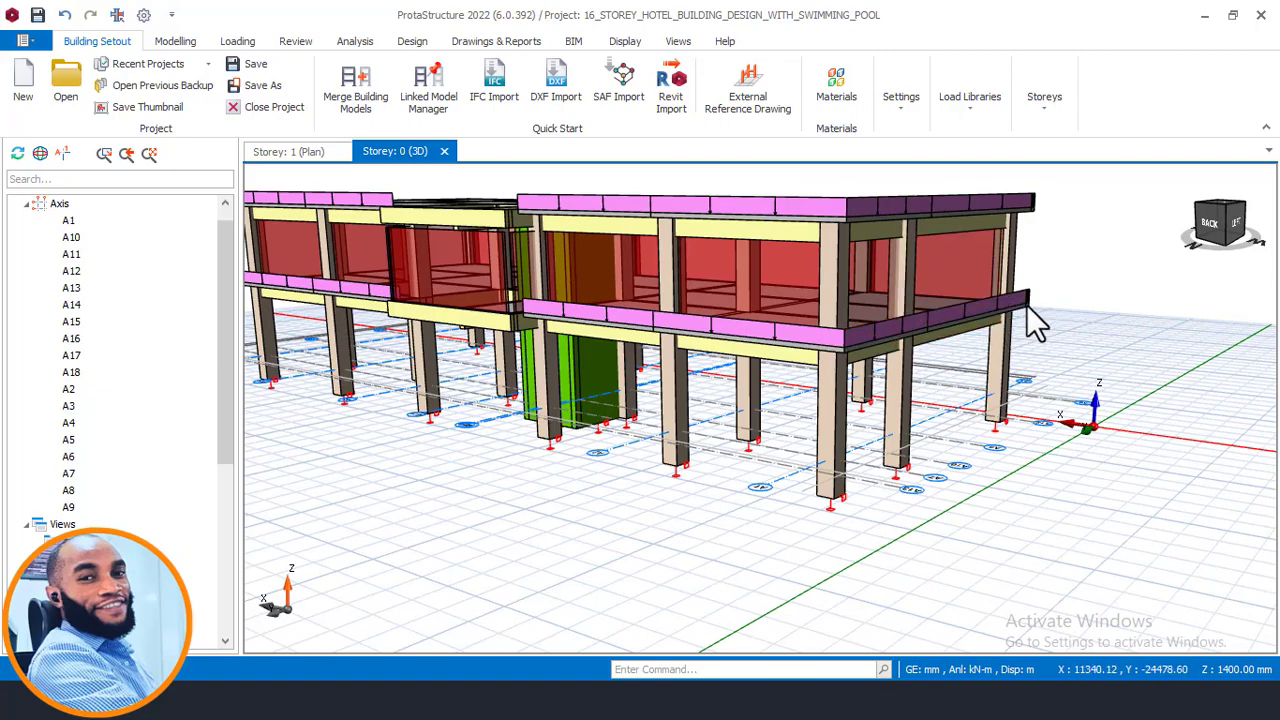
pyautogui.moveTo(797, 371); pyautogui.dragTo(849, 406, button='middle')
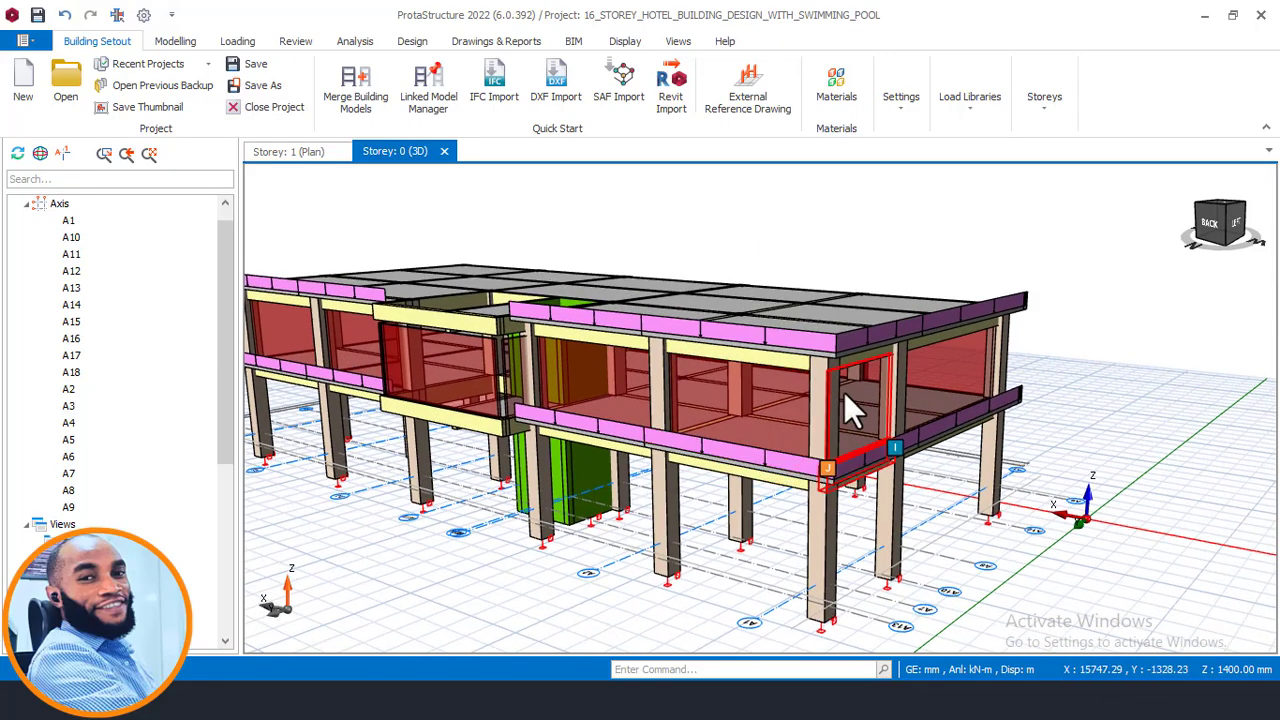
pyautogui.moveTo(840, 350); pyautogui.dragTo(781, 404, button='middle')
pyautogui.scroll(-4, 600, 399)
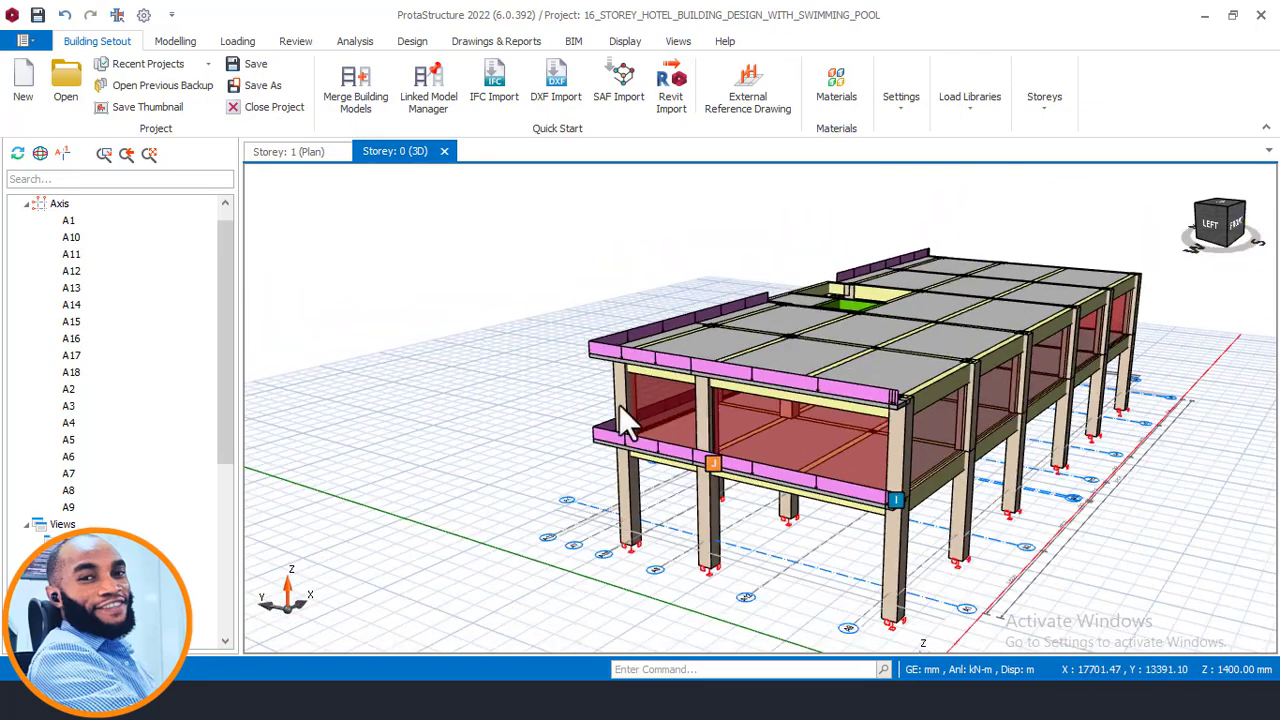
pyautogui.moveTo(619, 404); pyautogui.dragTo(624, 360, button='middle')
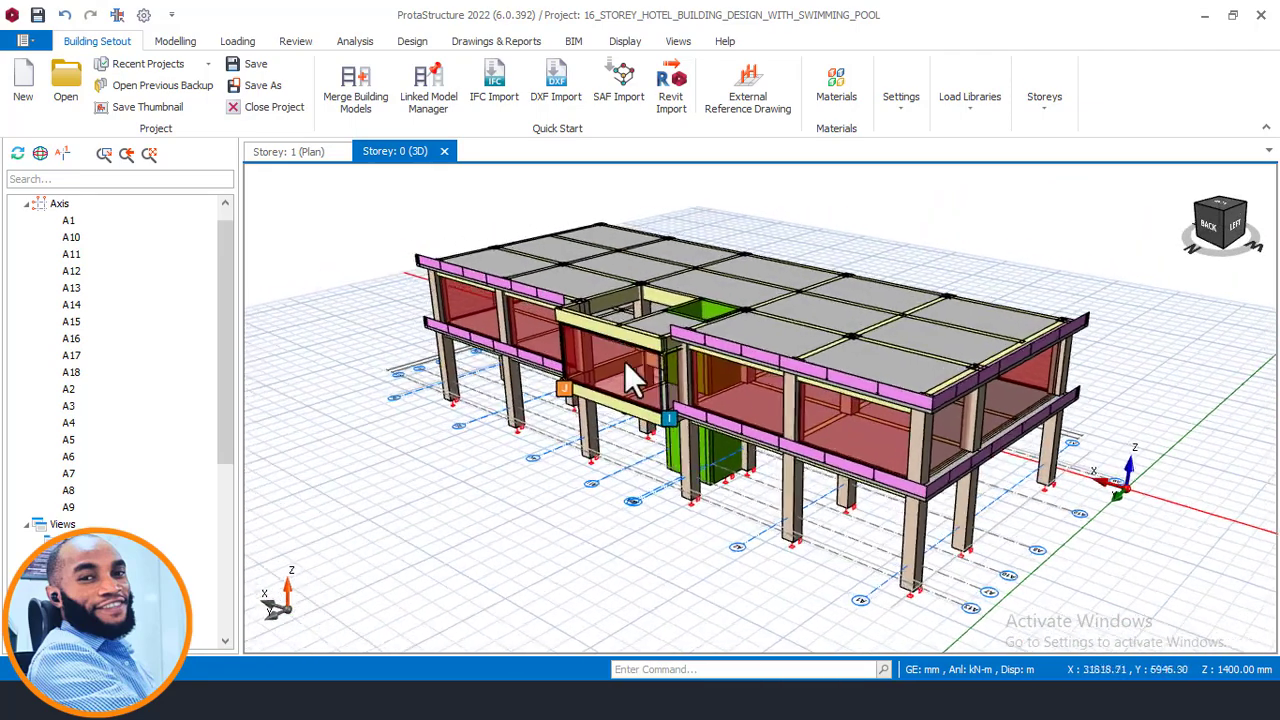
pyautogui.moveTo(617, 356)
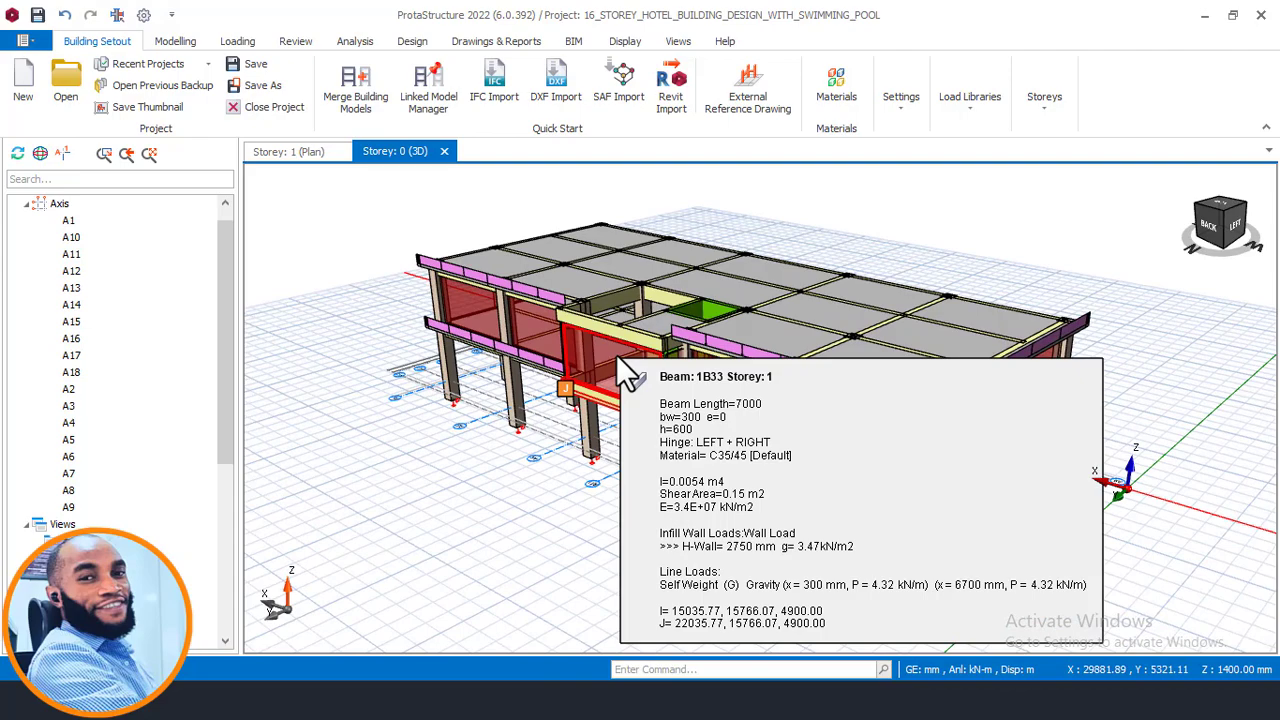
pyautogui.moveTo(566, 378); pyautogui.dragTo(593, 356, button='middle')
pyautogui.moveTo(569, 361)
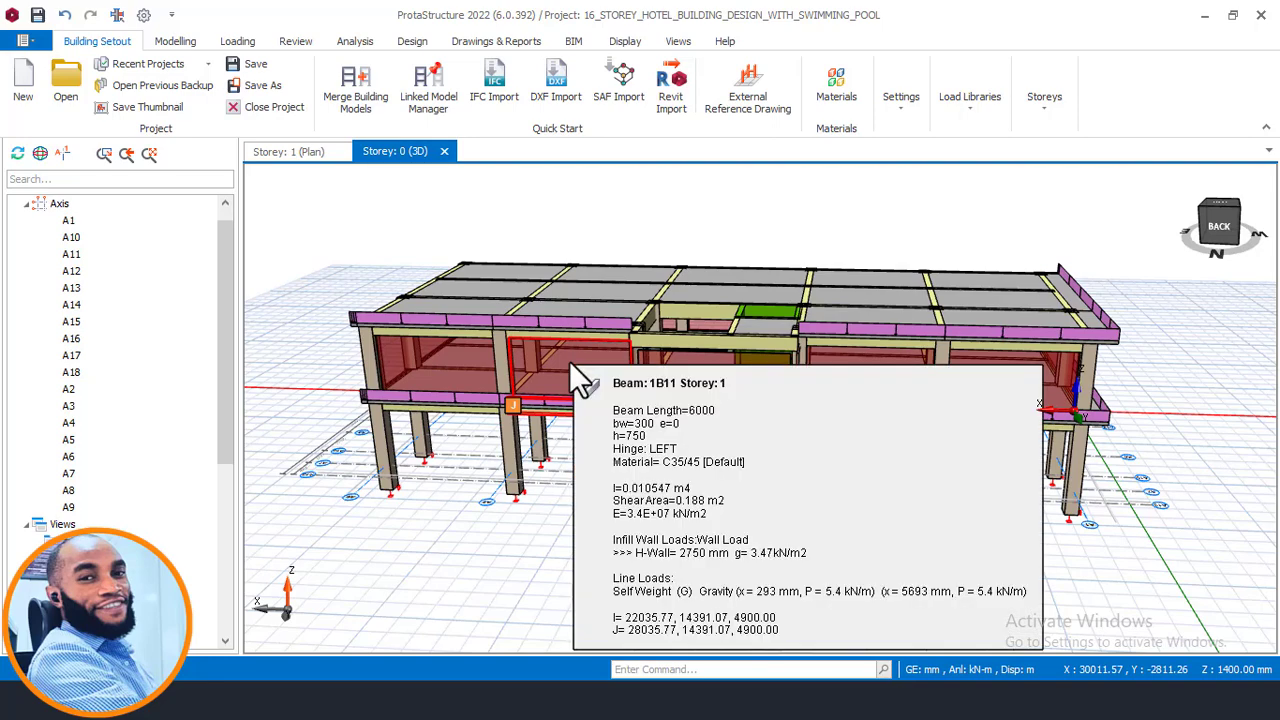
pyautogui.moveTo(569, 361)
pyautogui.mouseDown(button='middle')
pyautogui.moveTo(549, 373)
pyautogui.moveTo(583, 349)
pyautogui.mouseUp(button='middle')
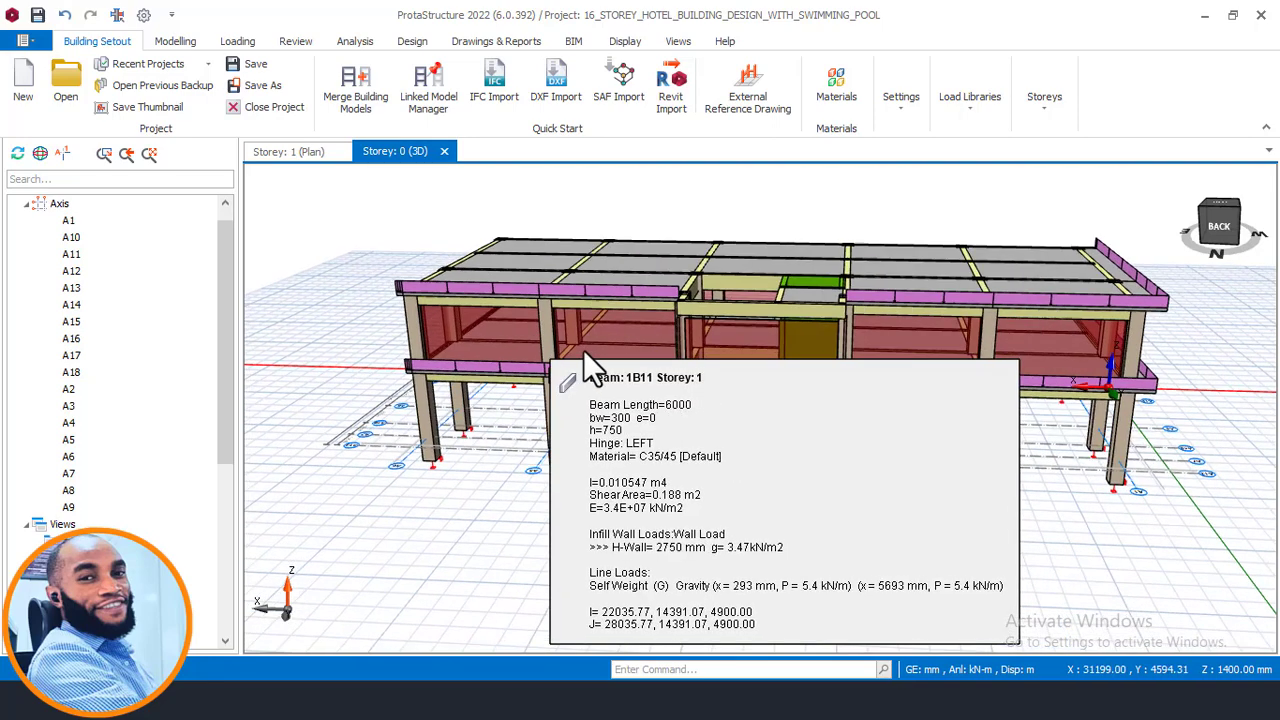
pyautogui.moveTo(586, 355)
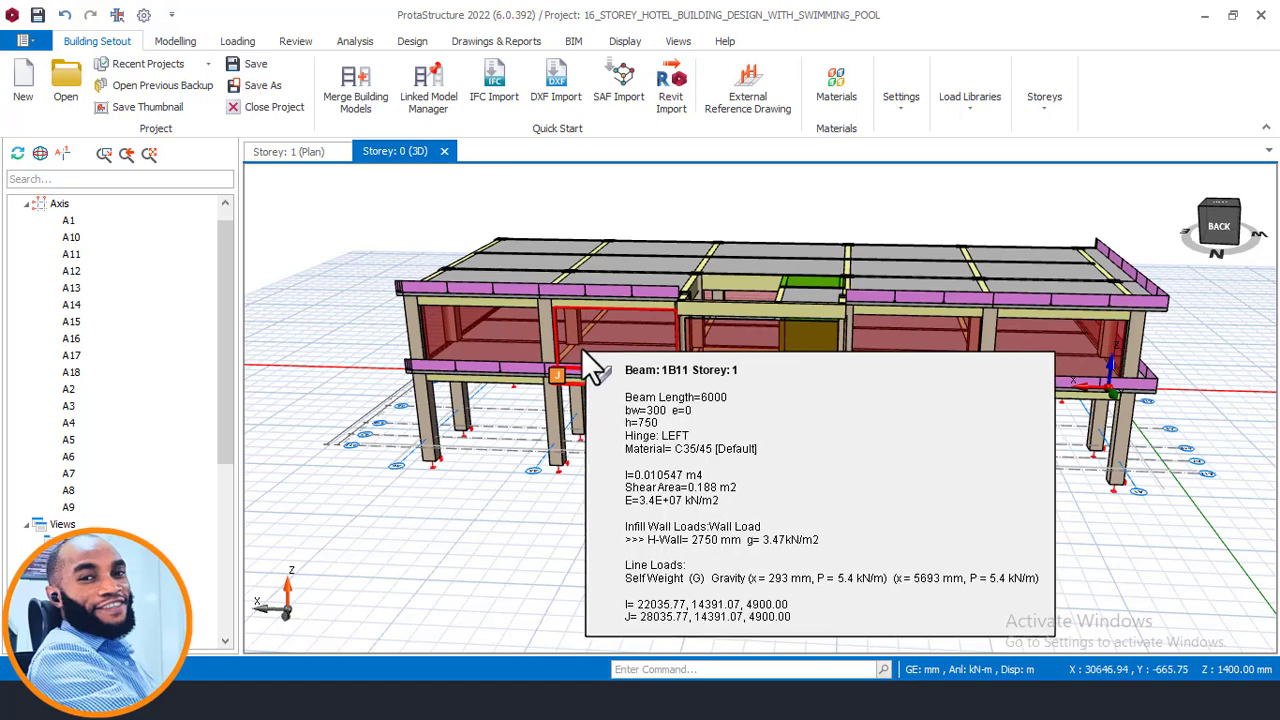
# - Orbit around the 3D model, inspecting the perimeter and stair-core beams' wall and line loads
pyautogui.moveTo(553, 378); pyautogui.dragTo(722, 364, button='middle')
pyautogui.moveTo(949, 363); pyautogui.dragTo(817, 372, button='middle')
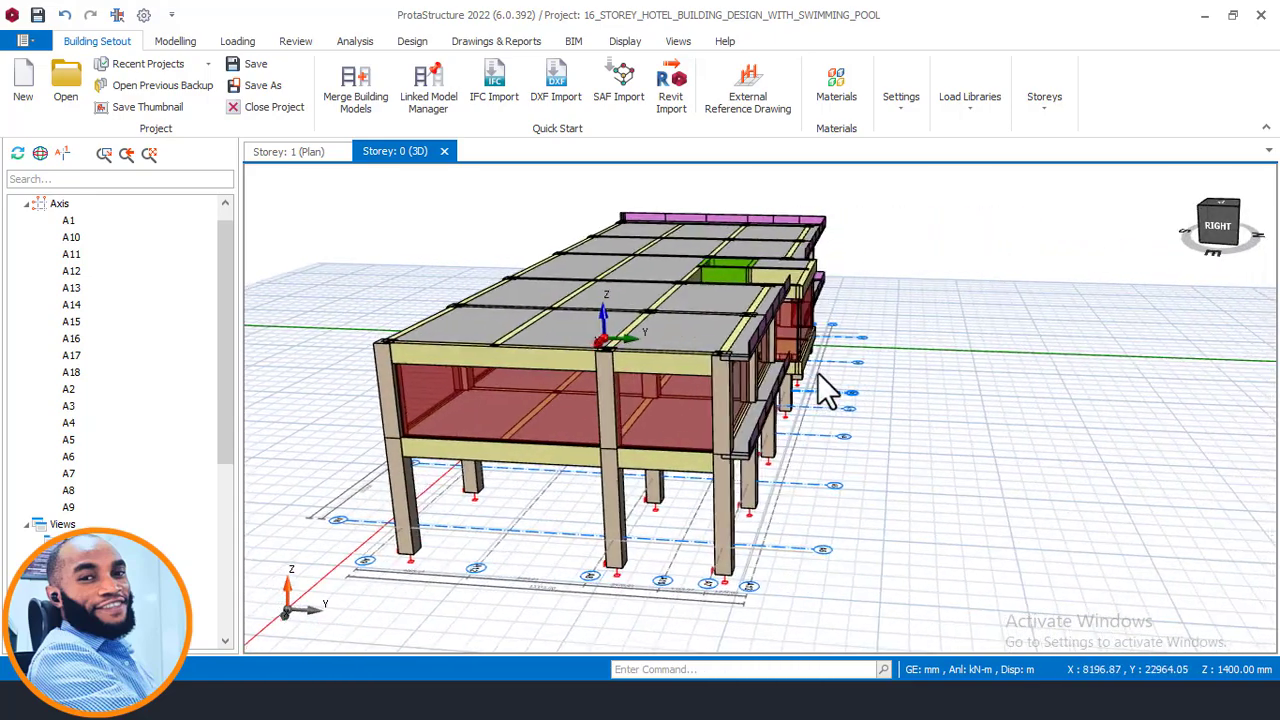
pyautogui.moveTo(636, 378)
pyautogui.moveTo(631, 384); pyautogui.dragTo(628, 430, button='middle')
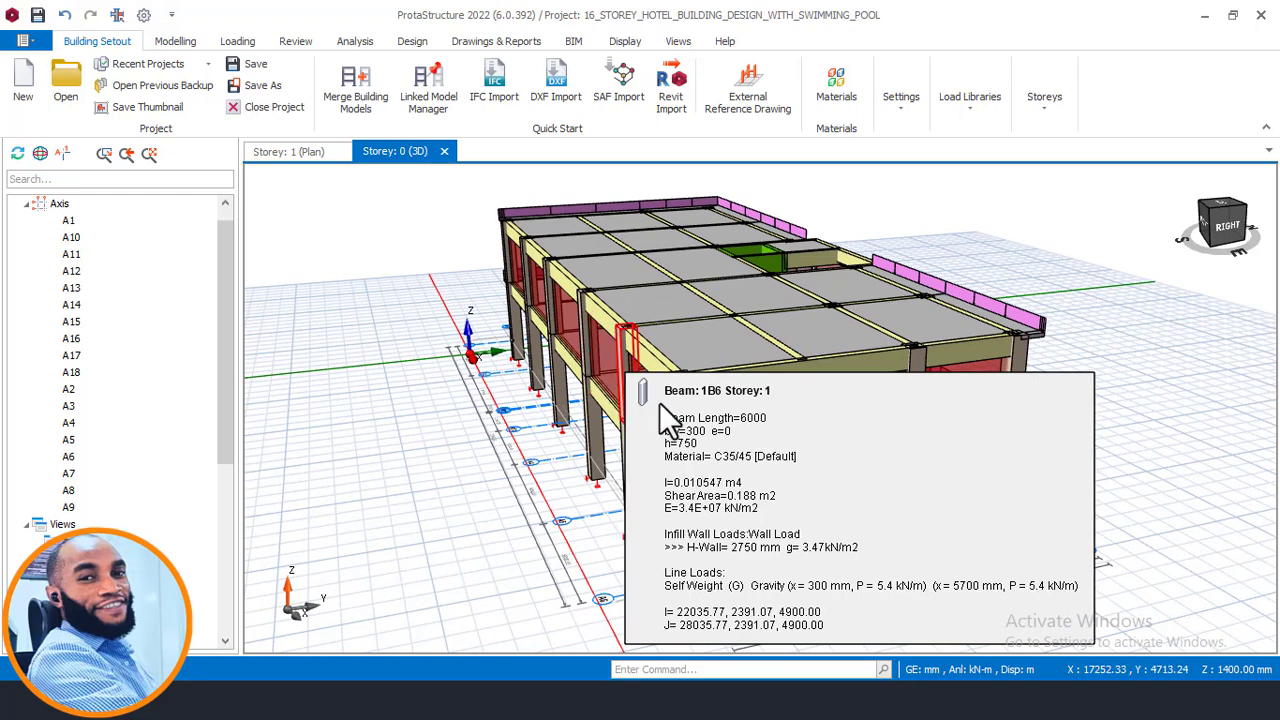
pyautogui.moveTo(791, 396)
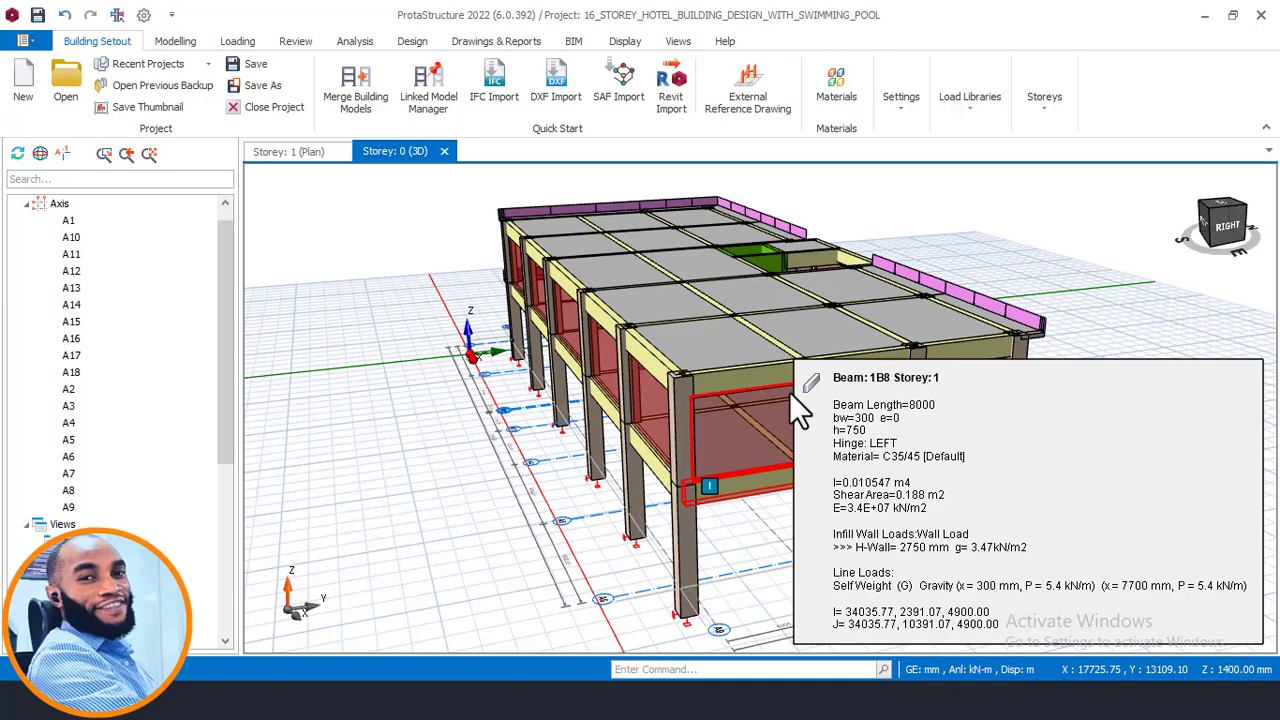
pyautogui.moveTo(791, 393)
pyautogui.mouseDown(button='middle')
pyautogui.moveTo(880, 390)
pyautogui.moveTo(826, 412)
pyautogui.moveTo(792, 390)
pyautogui.mouseUp(button='middle')
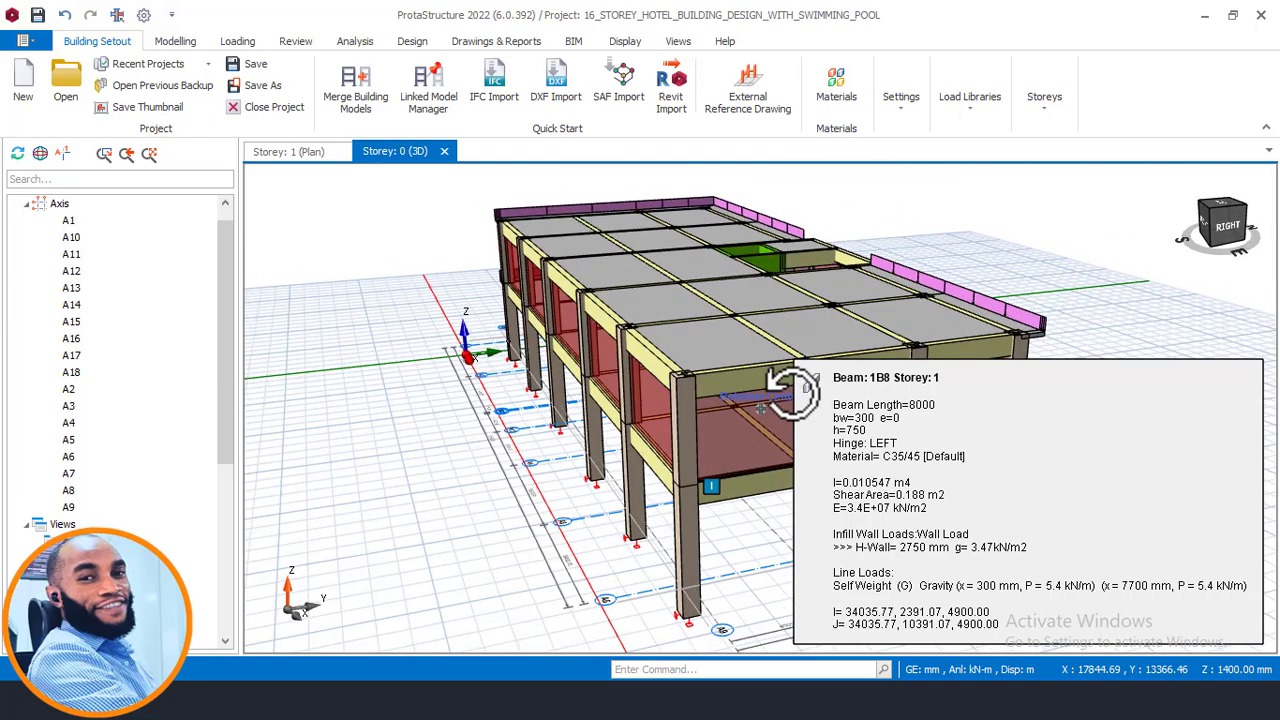
pyautogui.rightClick(792, 390)
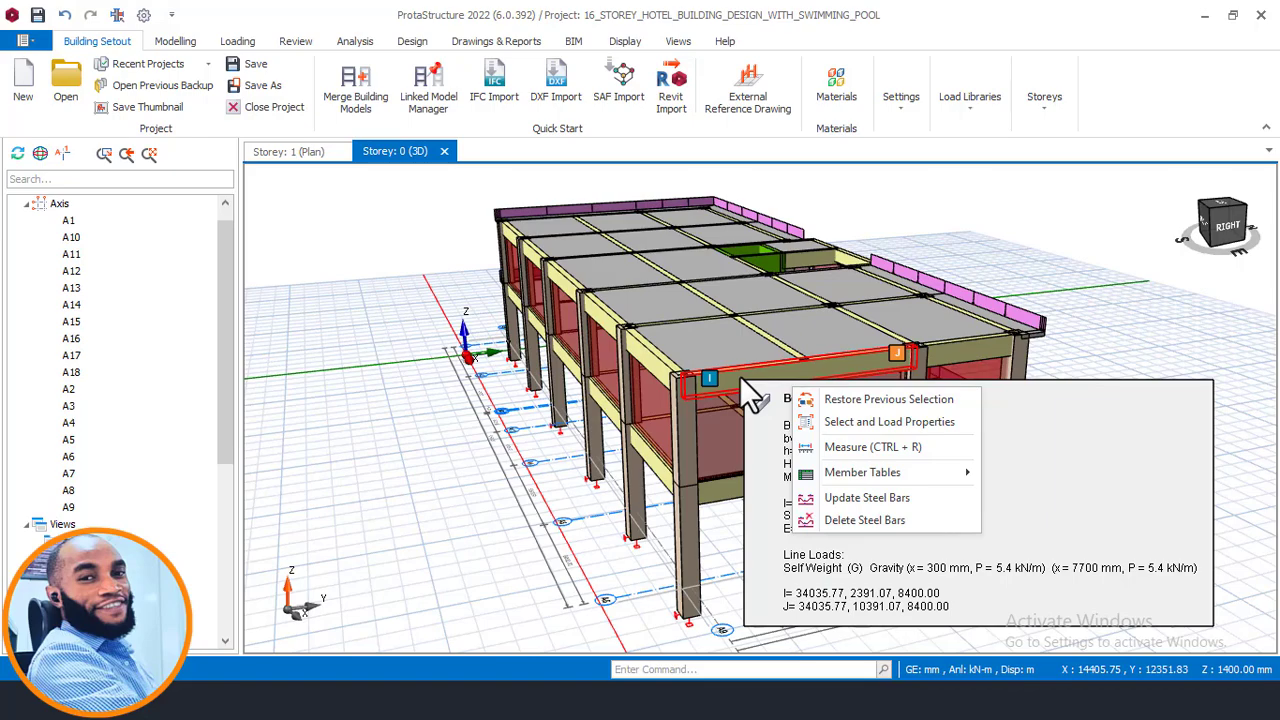
pyautogui.moveTo(740, 376)
pyautogui.mouseDown(button='middle')
pyautogui.moveTo(728, 386)
pyautogui.moveTo(851, 406)
pyautogui.moveTo(805, 383)
pyautogui.moveTo(720, 383)
pyautogui.mouseUp(button='middle')
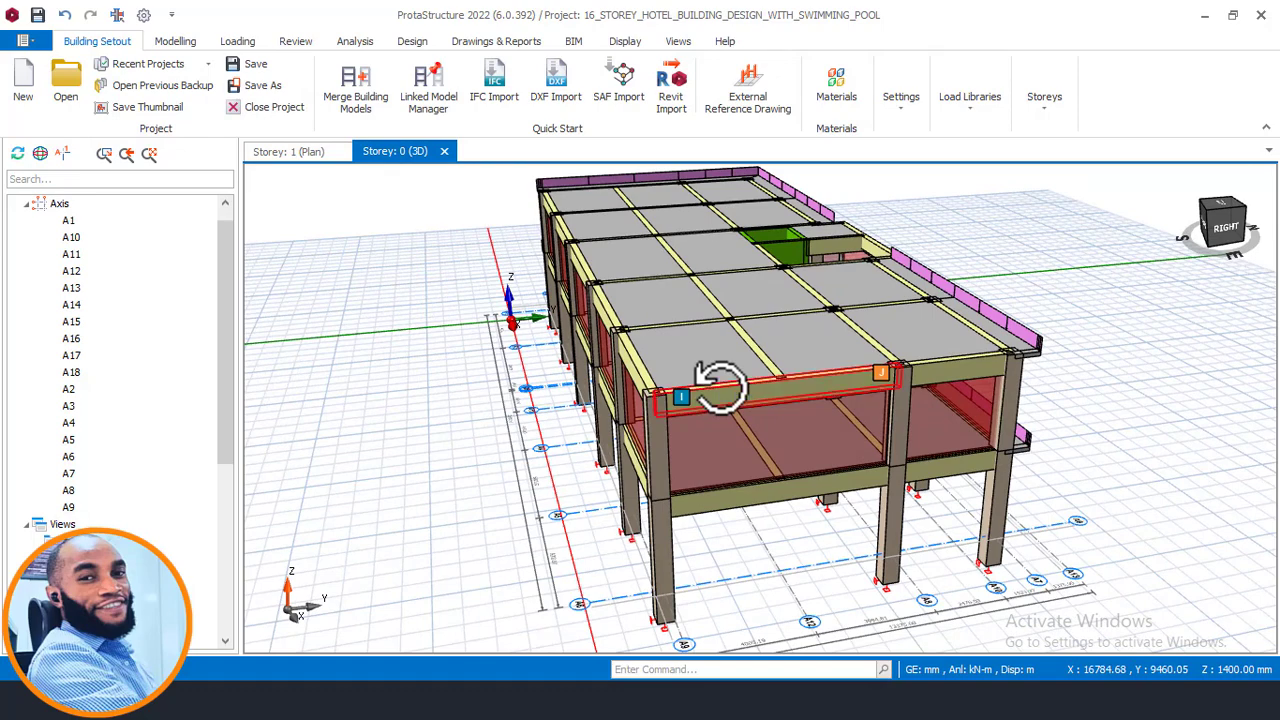
pyautogui.moveTo(808, 356); pyautogui.dragTo(698, 357, button='middle')
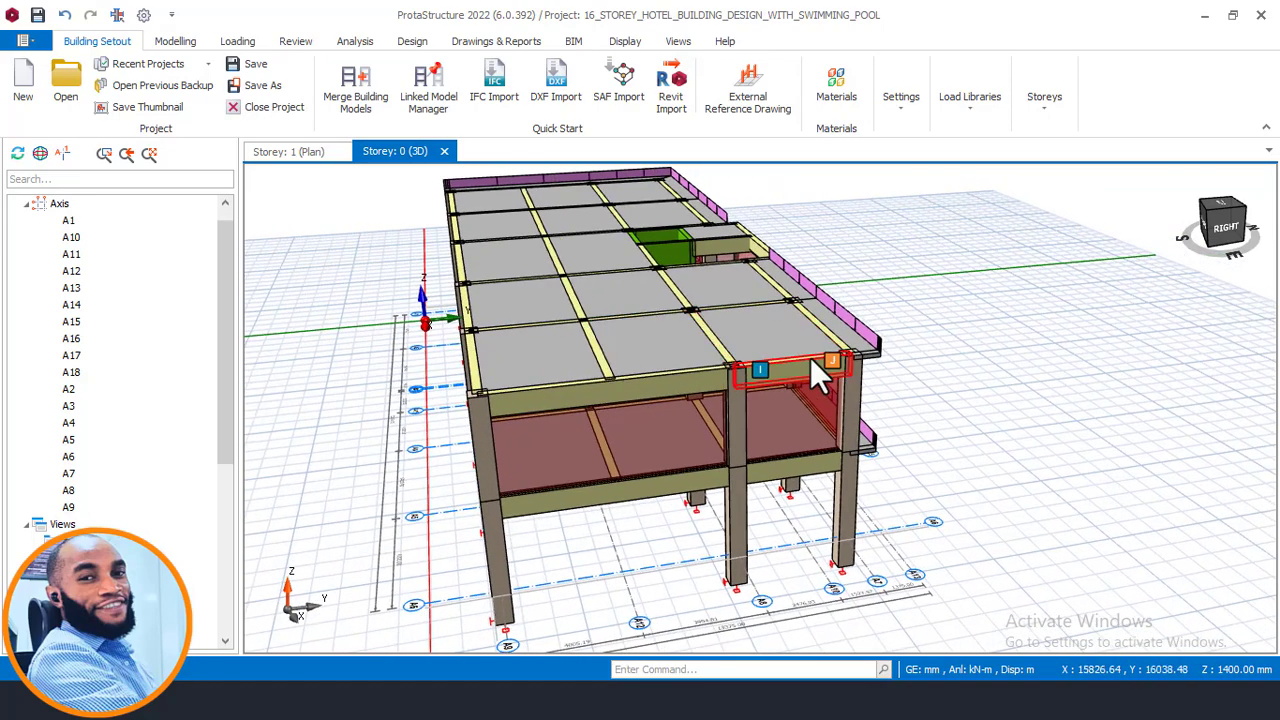
pyautogui.moveTo(820, 366); pyautogui.dragTo(665, 352, button='middle')
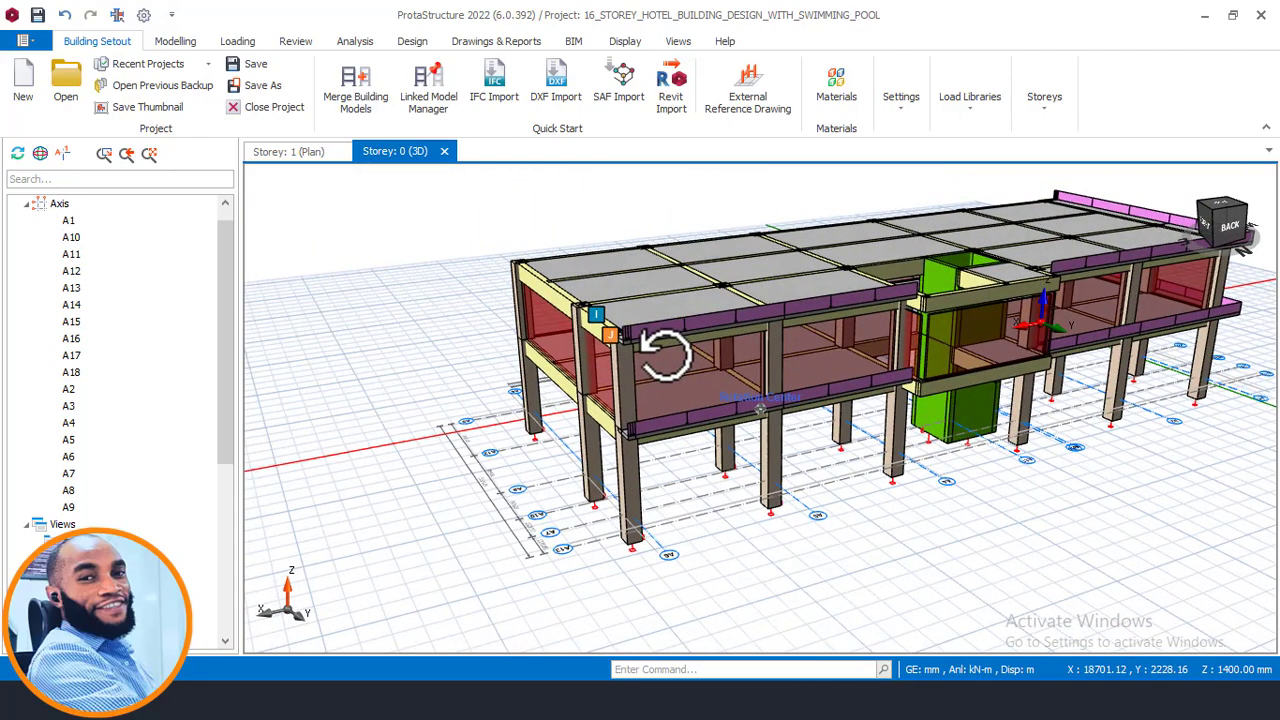
pyautogui.moveTo(665, 352); pyautogui.dragTo(633, 393, button='middle')
pyautogui.moveTo(665, 355)
pyautogui.moveTo(621, 381)
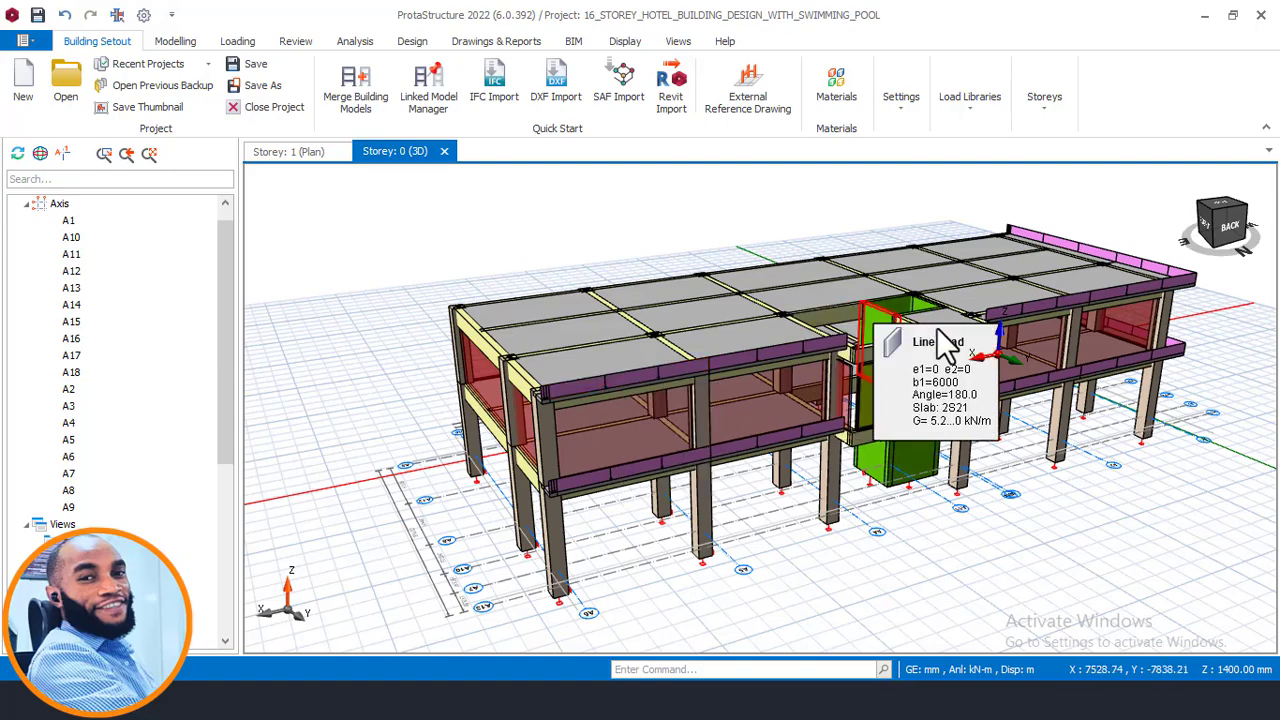
# - Orbit around the 3D model, inspecting the storey 2 column properties, slab area loads and beam self-weight line loads
pyautogui.moveTo(938, 328)
pyautogui.mouseDown(button='middle')
pyautogui.moveTo(817, 330)
pyautogui.moveTo(820, 340)
pyautogui.mouseUp(button='middle')
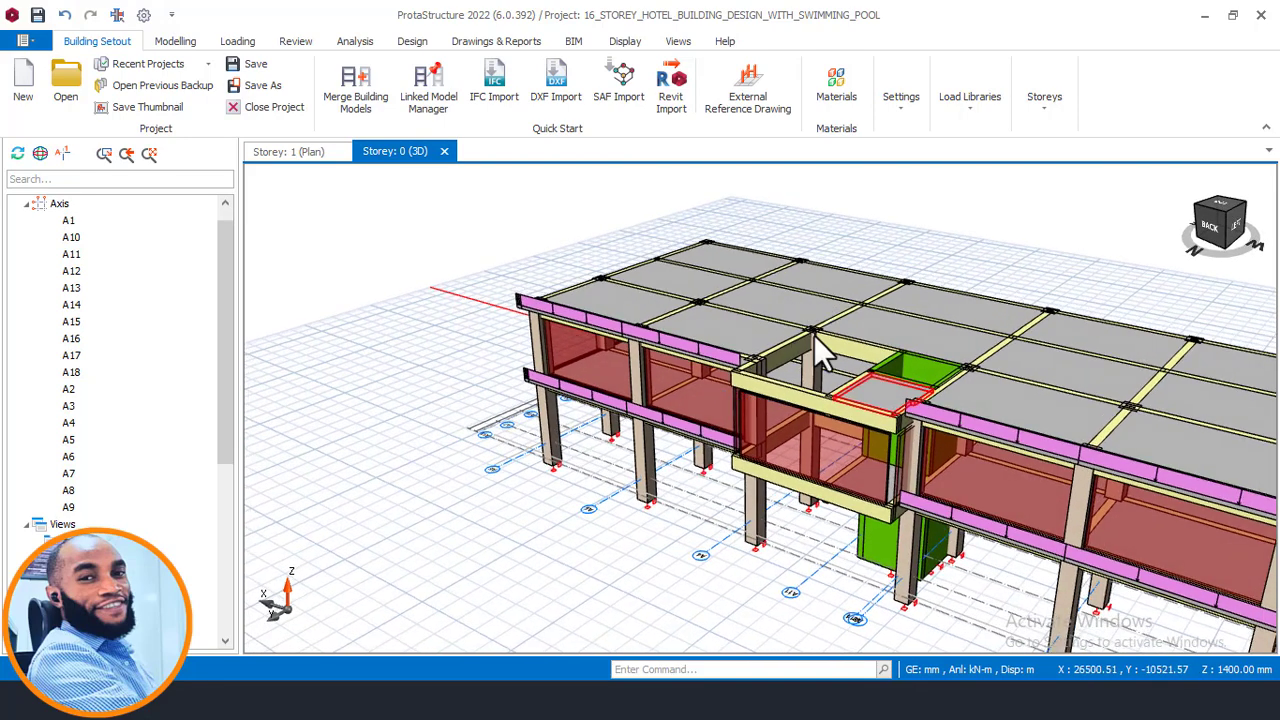
pyautogui.moveTo(825, 352)
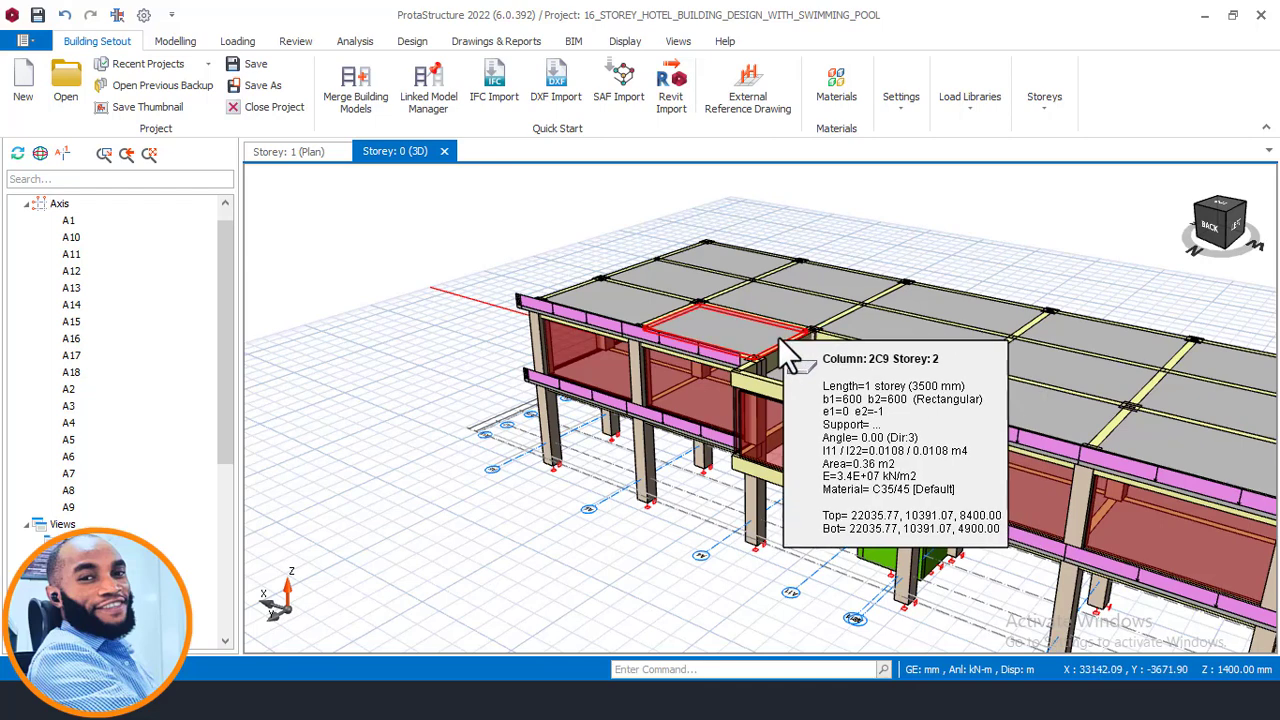
pyautogui.moveTo(780, 355)
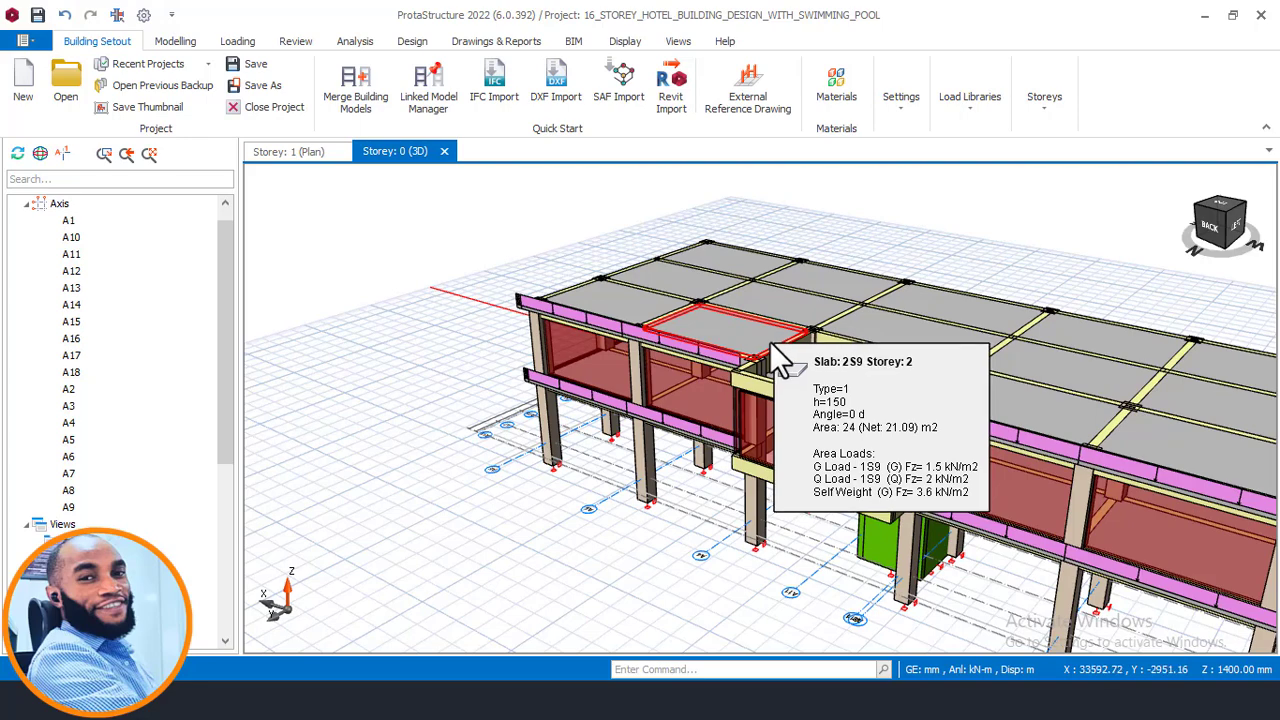
pyautogui.moveTo(842, 338); pyautogui.dragTo(621, 286, button='middle')
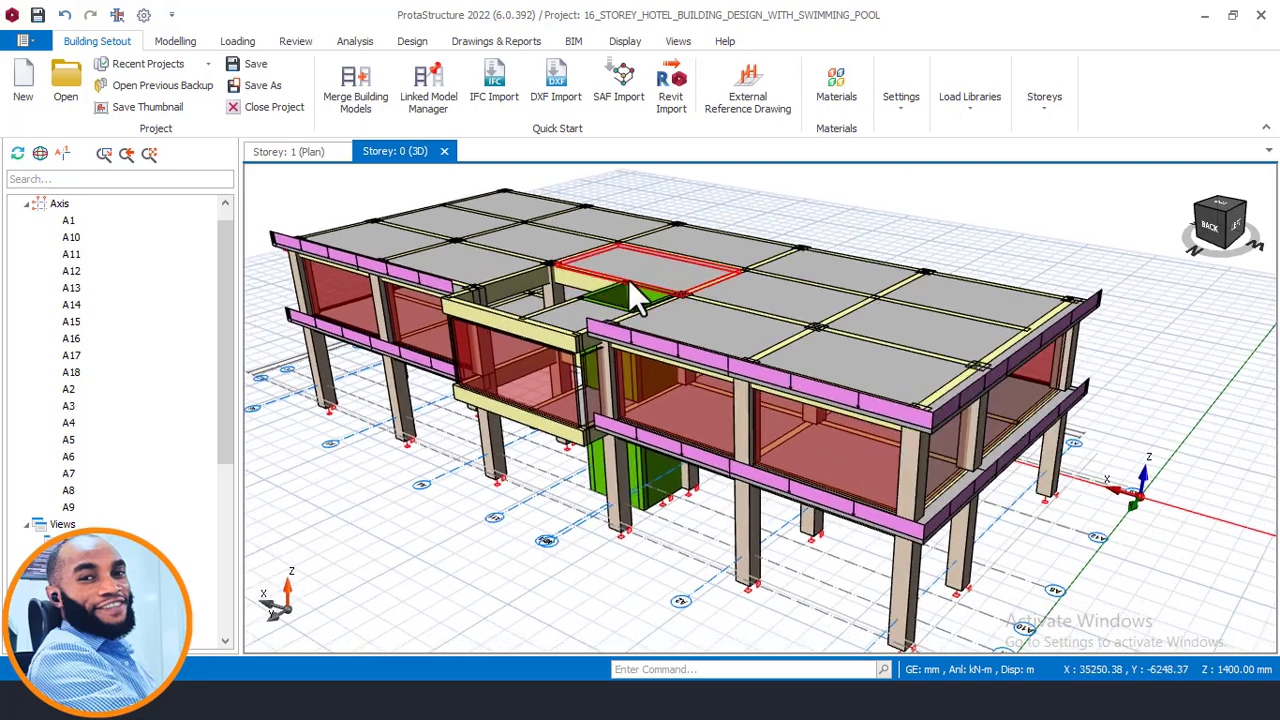
pyautogui.moveTo(708, 312)
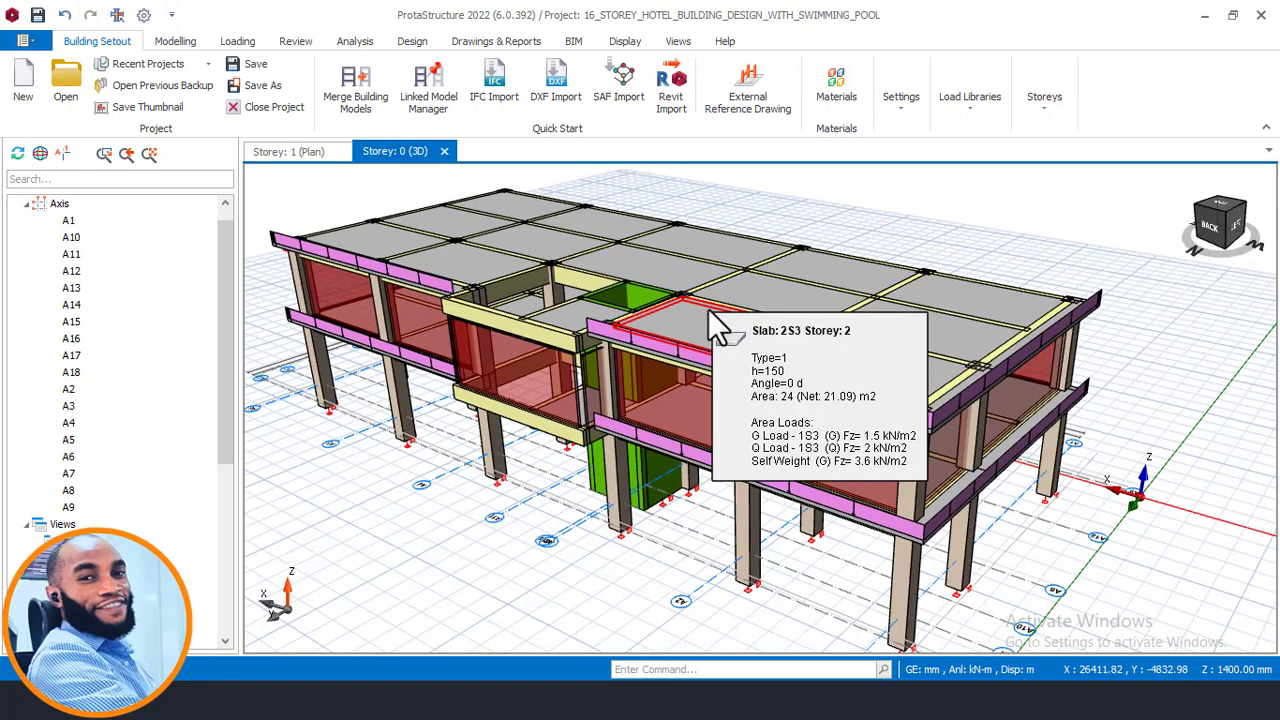
pyautogui.moveTo(902, 323)
pyautogui.mouseDown(button='middle')
pyautogui.moveTo(869, 326)
pyautogui.moveTo(857, 277)
pyautogui.moveTo(871, 320)
pyautogui.mouseUp(button='middle')
pyautogui.moveTo(872, 318)
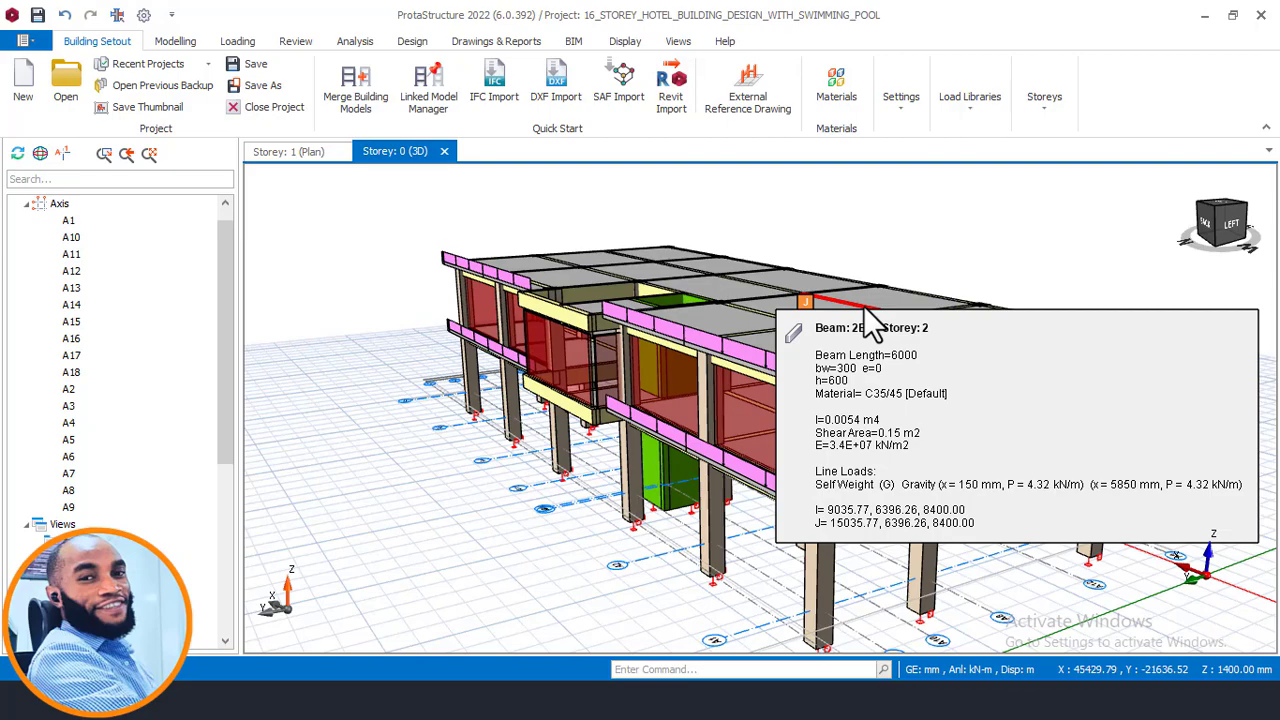
pyautogui.moveTo(998, 244); pyautogui.dragTo(885, 240, button='middle')
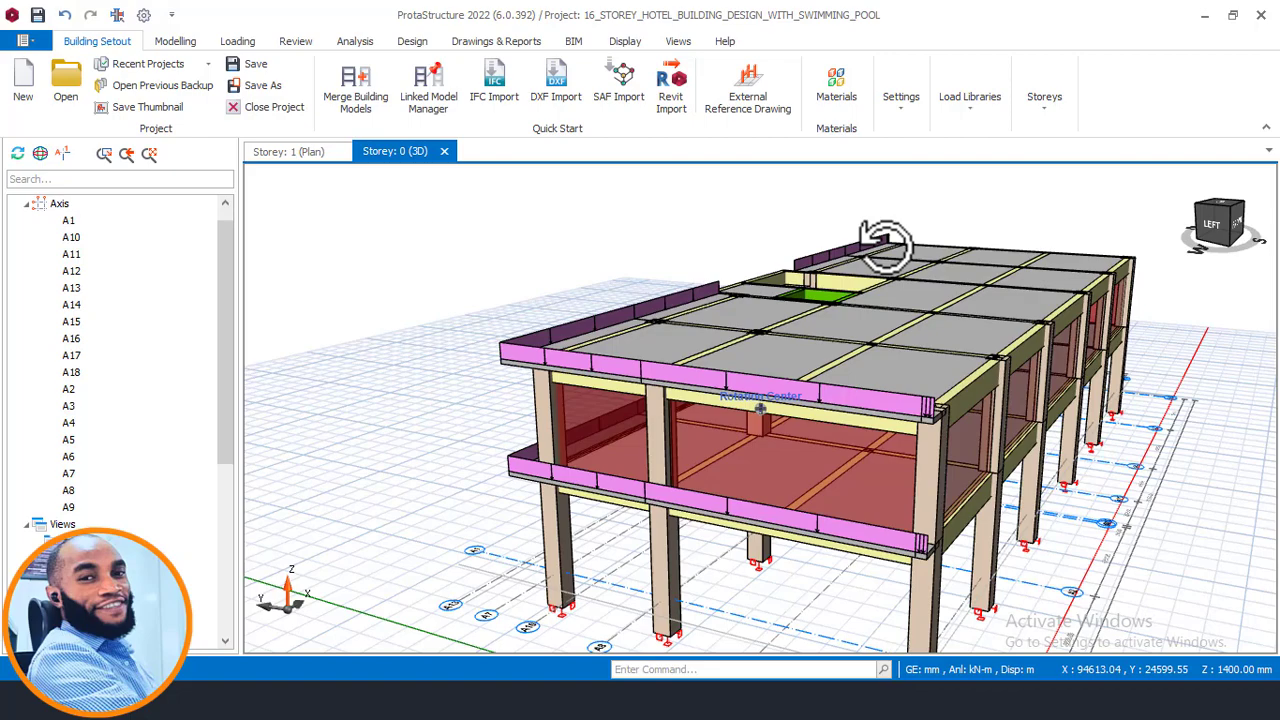
pyautogui.moveTo(885, 240); pyautogui.dragTo(977, 248, button='middle')
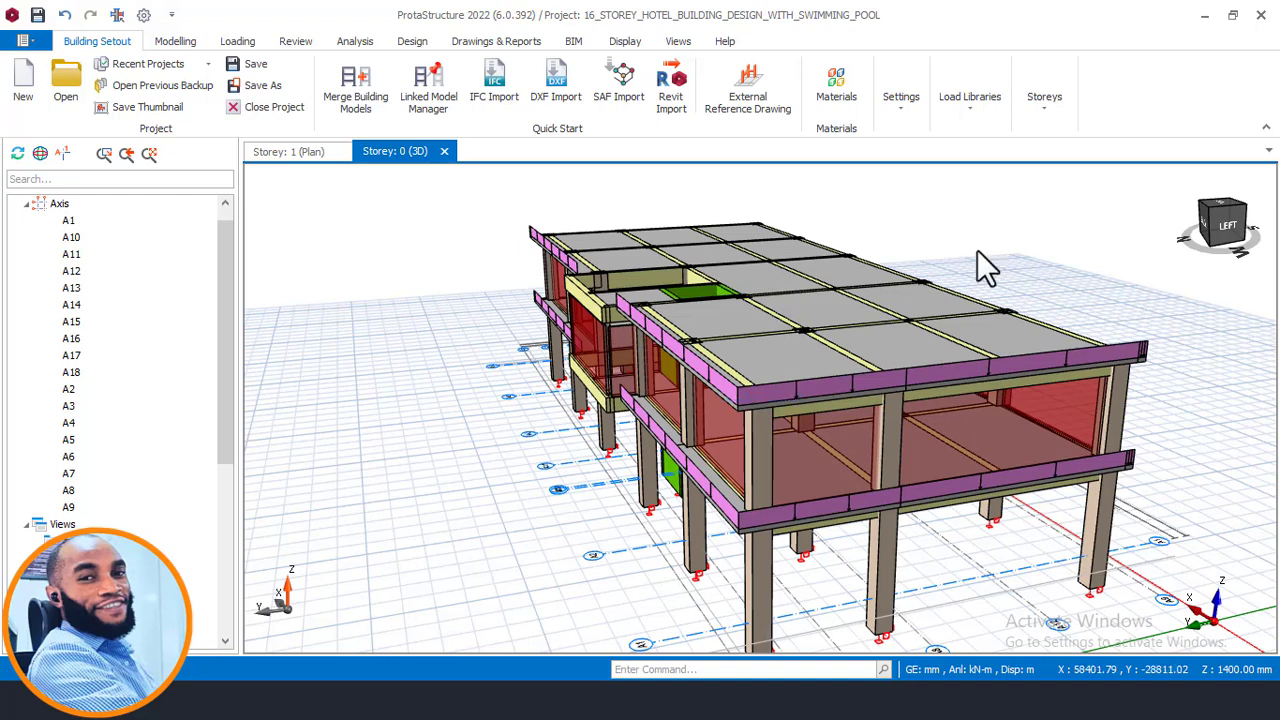
pyautogui.moveTo(932, 273); pyautogui.dragTo(953, 262, button='middle')
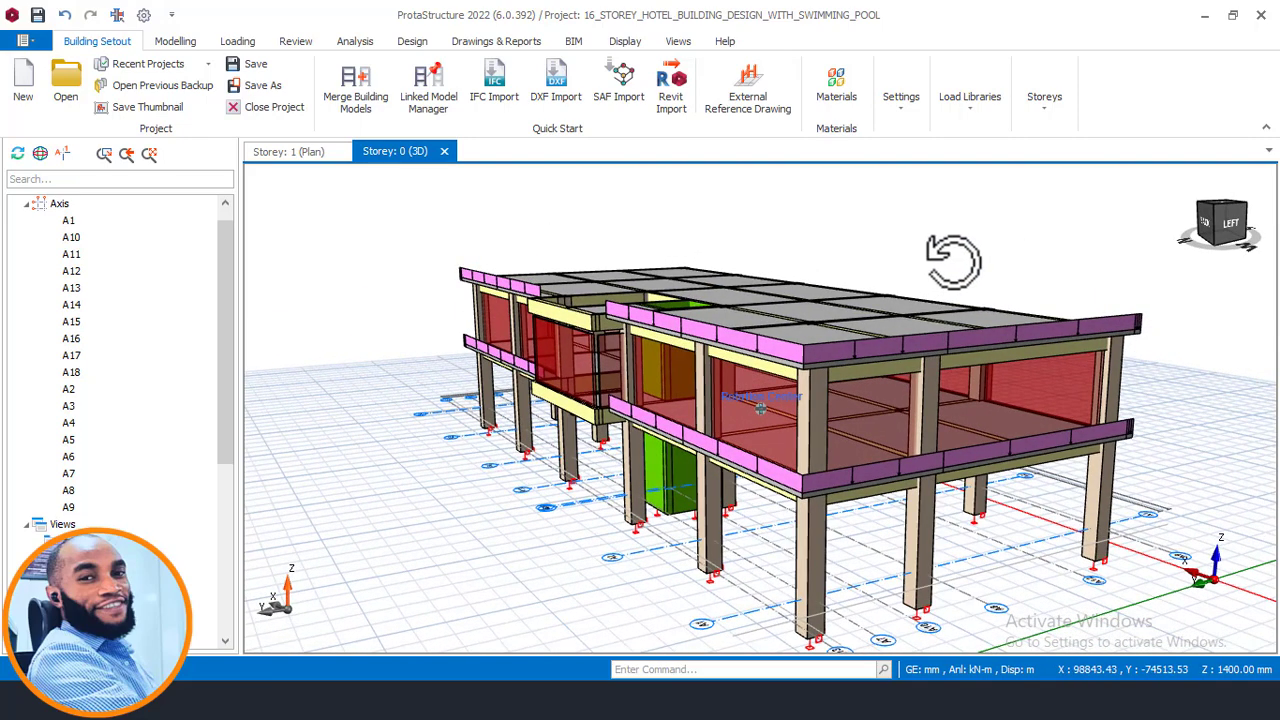